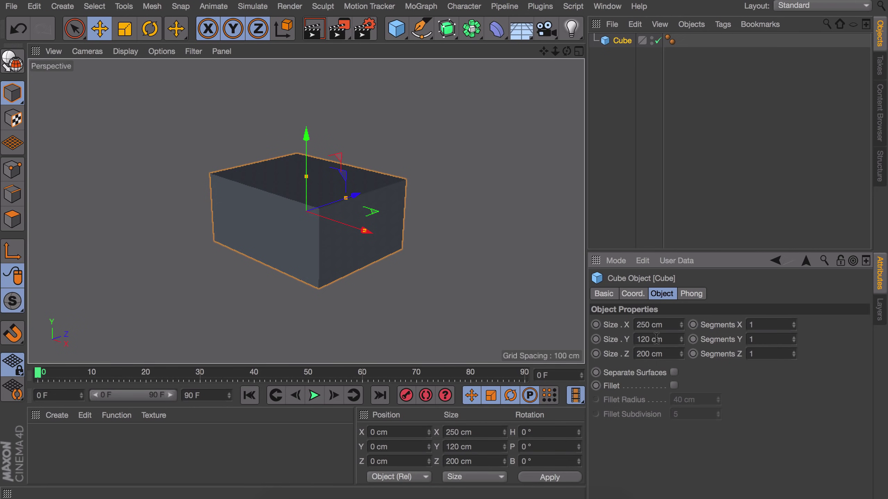
# - Set the cube's Y segments to 2 and show the model with Gouraud Shading (Lines)
pyautogui.click(794, 337)
pyautogui.click(125, 51)
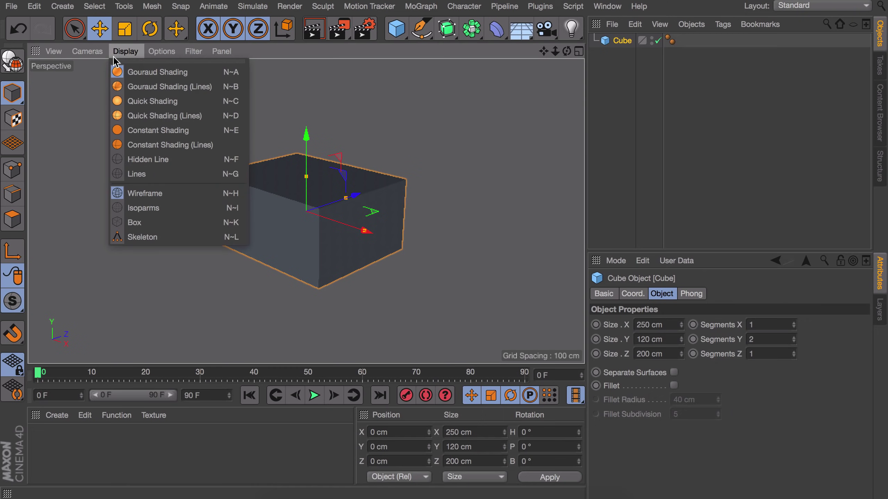
pyautogui.click(130, 87)
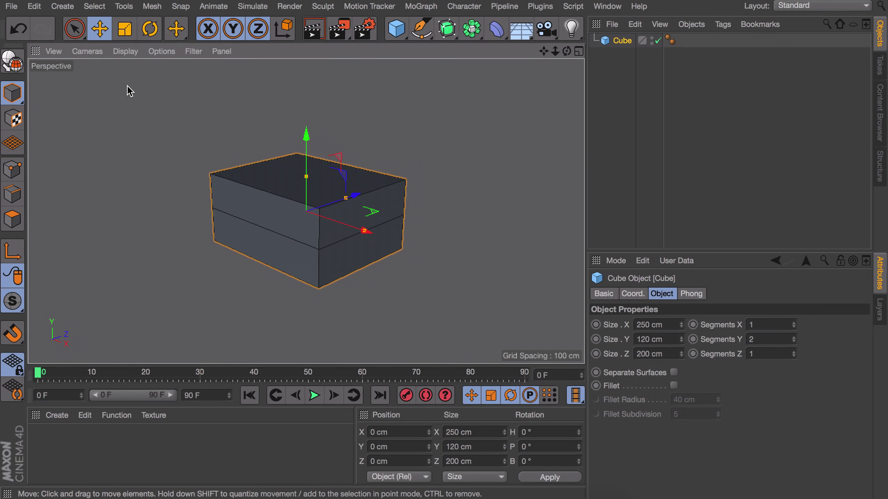
# - Make the cube editable and delete its Phong tag
pyautogui.press('c')
pyautogui.click(671, 40)
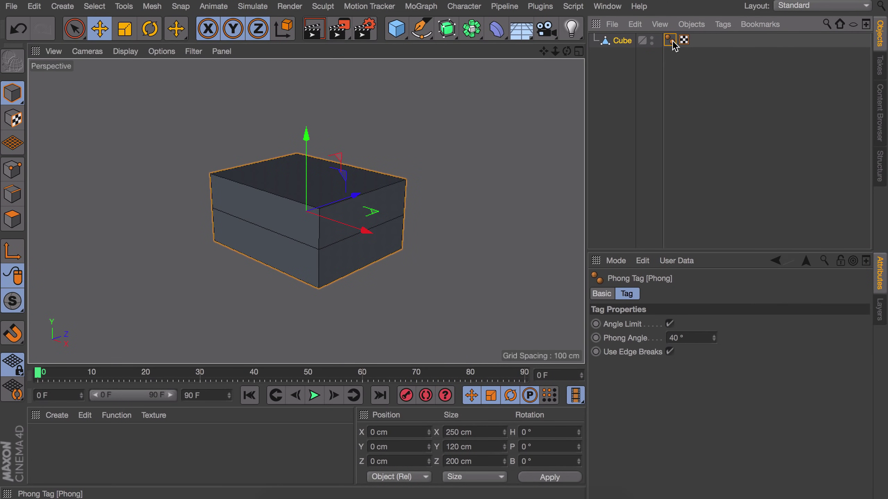
pyautogui.press('Delete')
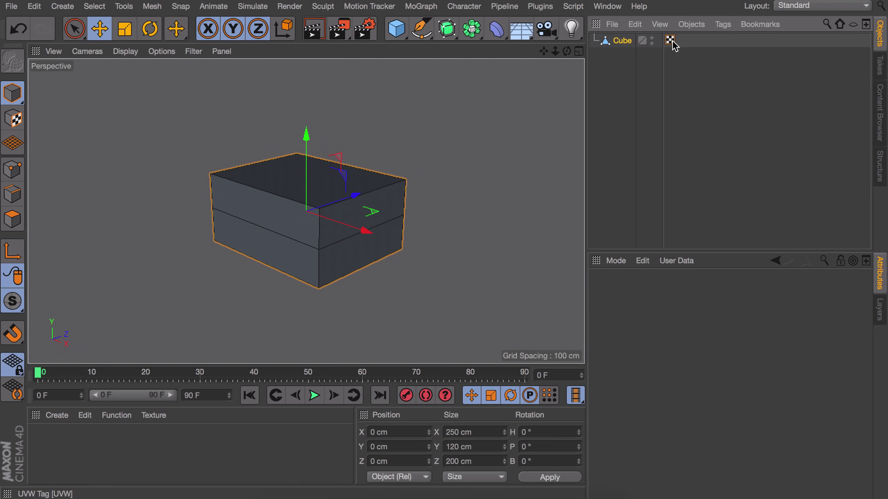
# - Loop-select the horizontal edges around the cube's middle, scale them to 90% along Z and raise them 10 cm
pyautogui.click(10, 194)
pyautogui.press('u')
pyautogui.press('l')
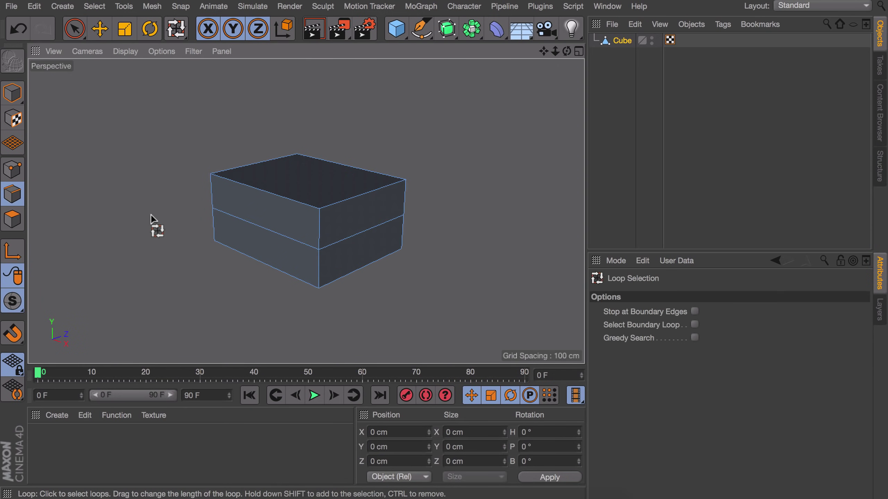
pyautogui.click(260, 229)
pyautogui.press('t')
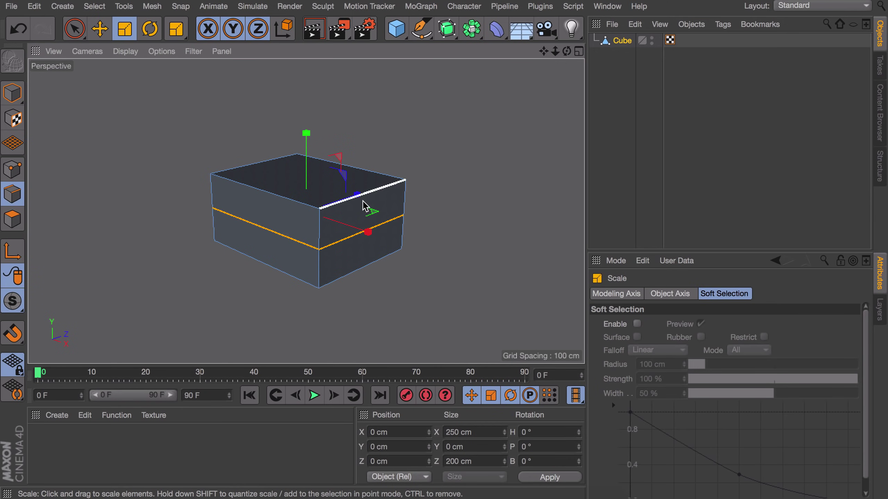
pyautogui.moveTo(356, 196); pyautogui.dragTo(352, 198)
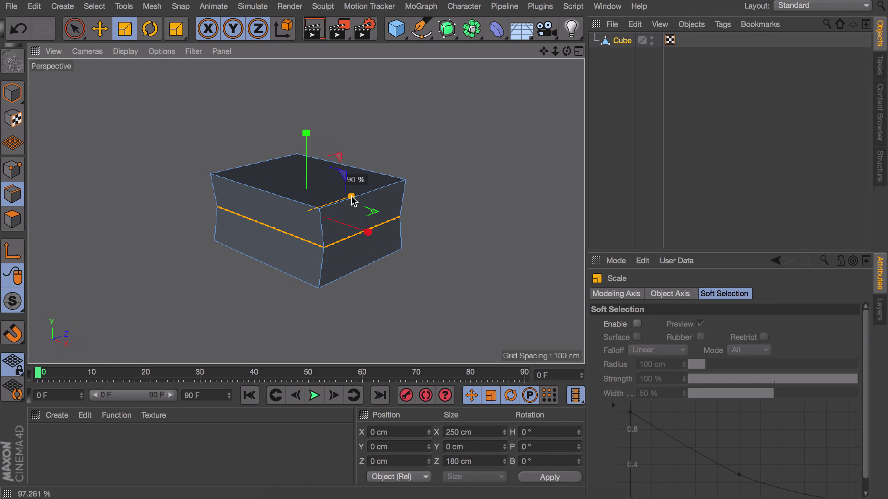
pyautogui.press('e')
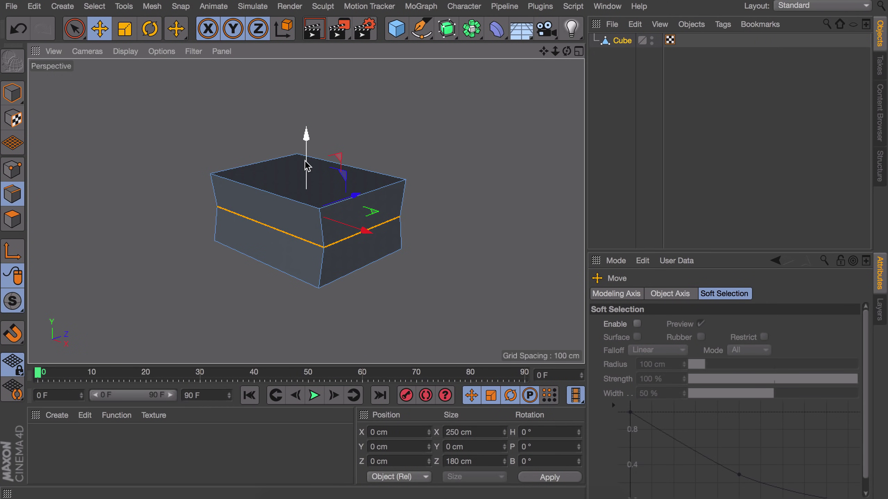
pyautogui.moveTo(307, 167); pyautogui.dragTo(307, 161)
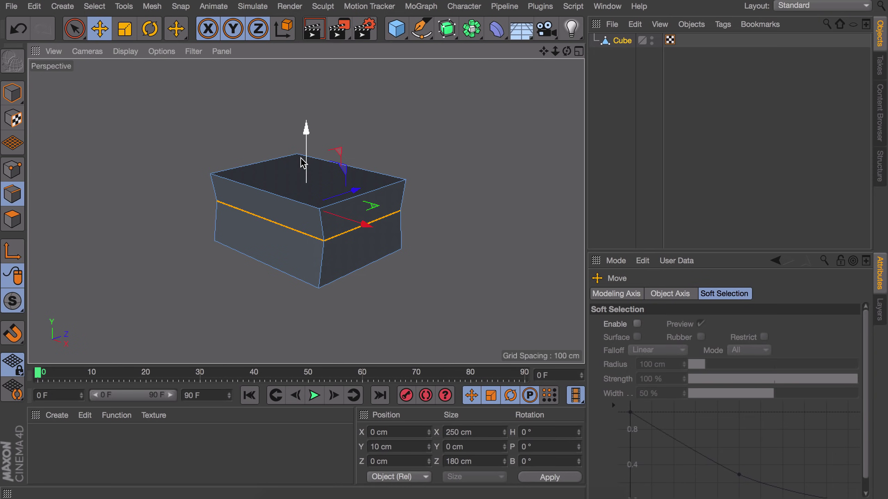
# - Loop-select the cube's top edges and scale them to 50% along Z
pyautogui.press('u')
pyautogui.press('l')
pyautogui.click(274, 193)
pyautogui.press('t')
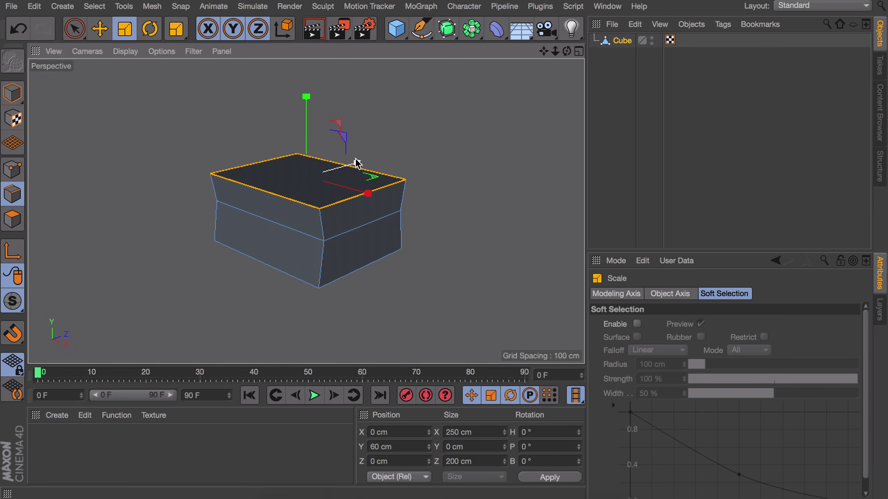
pyautogui.moveTo(358, 165); pyautogui.dragTo(335, 170)
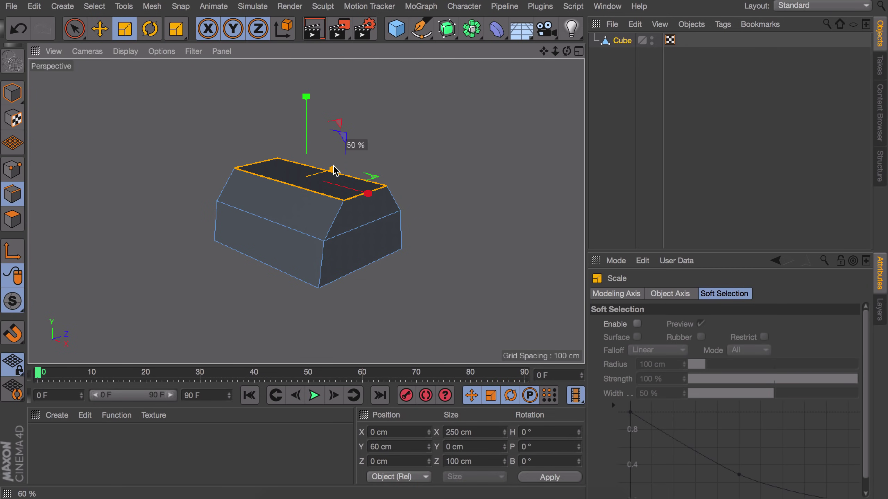
# - Select the upper and lower polygons on both X ends of the cube and inner-extrude them with a 20 cm offset
pyautogui.click(14, 220)
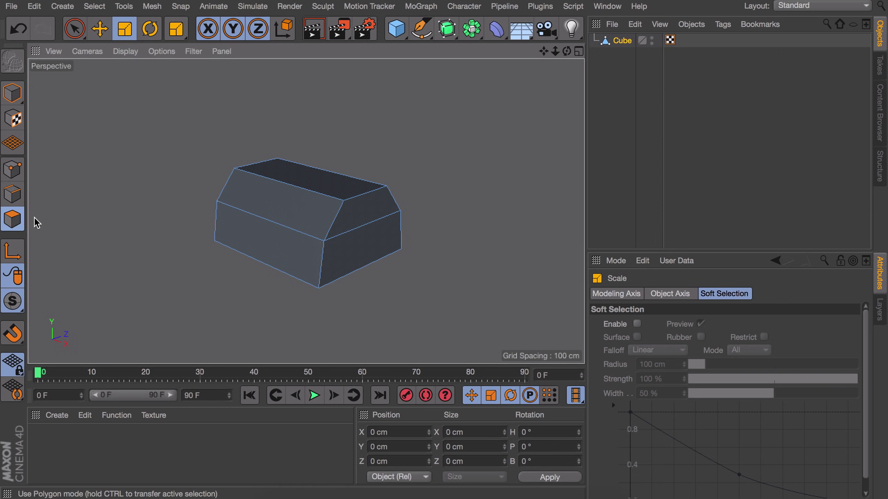
pyautogui.click(346, 221)
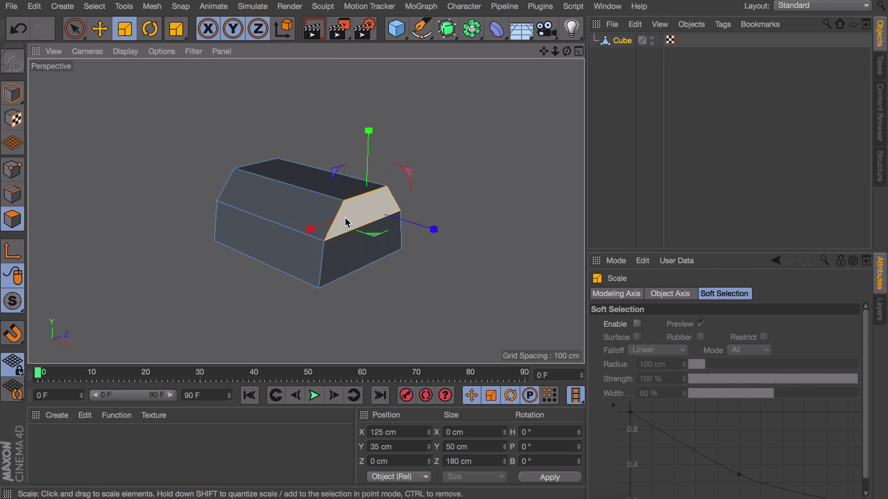
pyautogui.keyDown('shift'); pyautogui.click(346, 252); pyautogui.keyUp('shift')
pyautogui.keyDown('alt'); pyautogui.moveTo(263, 189); pyautogui.dragTo(472, 196); pyautogui.keyUp('alt')
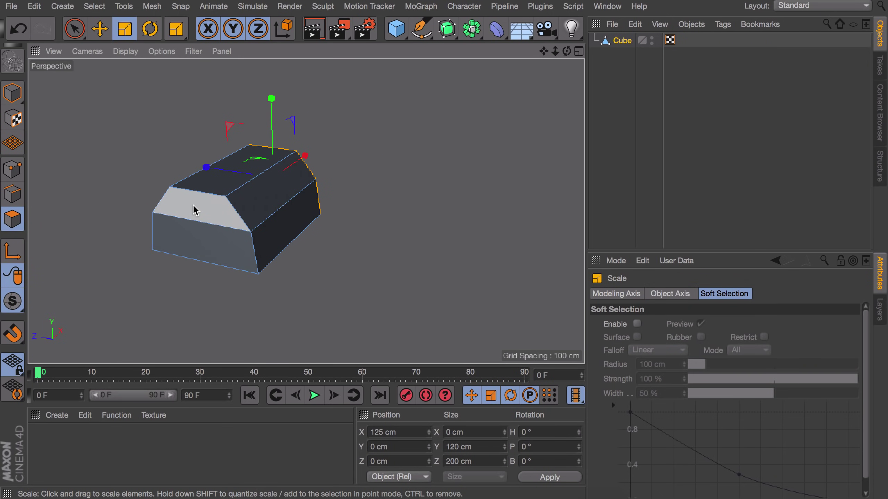
pyautogui.keyDown('shift'); pyautogui.click(190, 215); pyautogui.keyUp('shift')
pyautogui.keyDown('shift'); pyautogui.click(191, 235); pyautogui.keyUp('shift')
pyautogui.press('i')
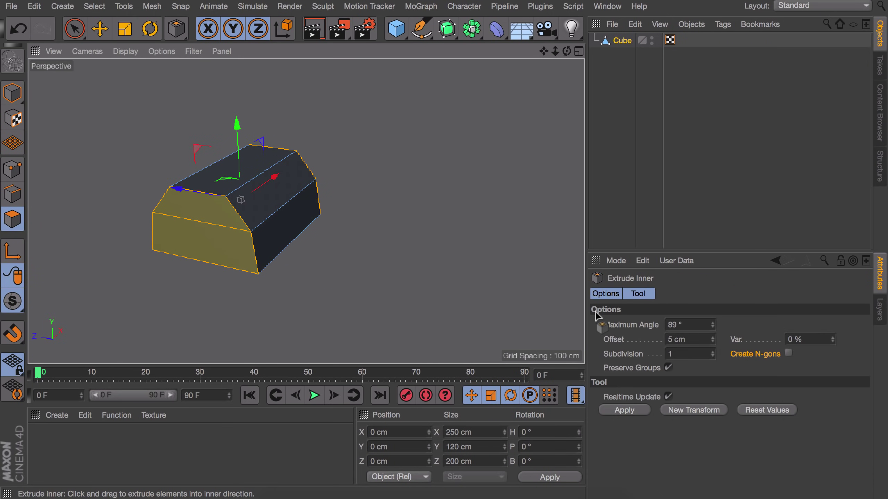
pyautogui.doubleClick(683, 339)
pyautogui.write('20')
pyautogui.press('Return')
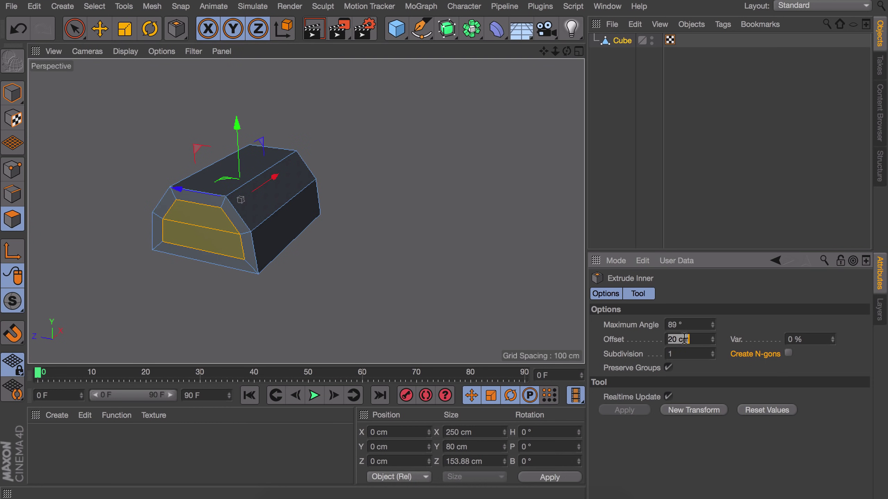
pyautogui.write('e')
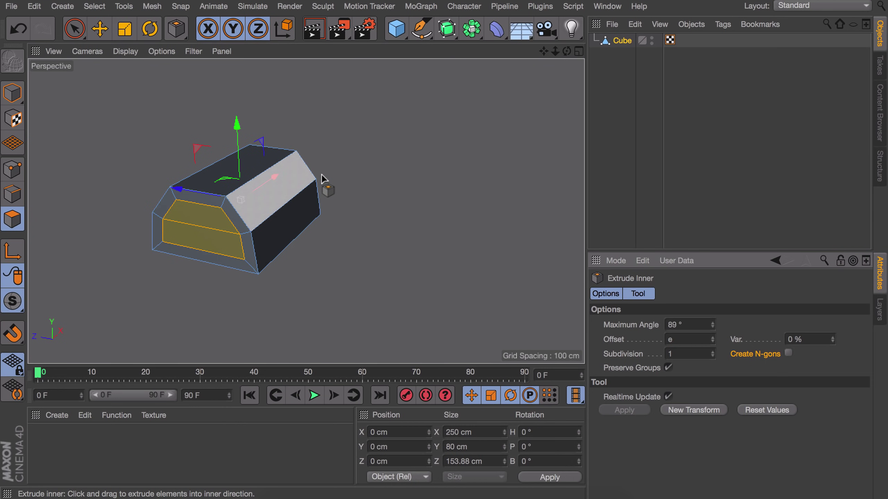
pyautogui.press('BackSpace')
pyautogui.write('20')
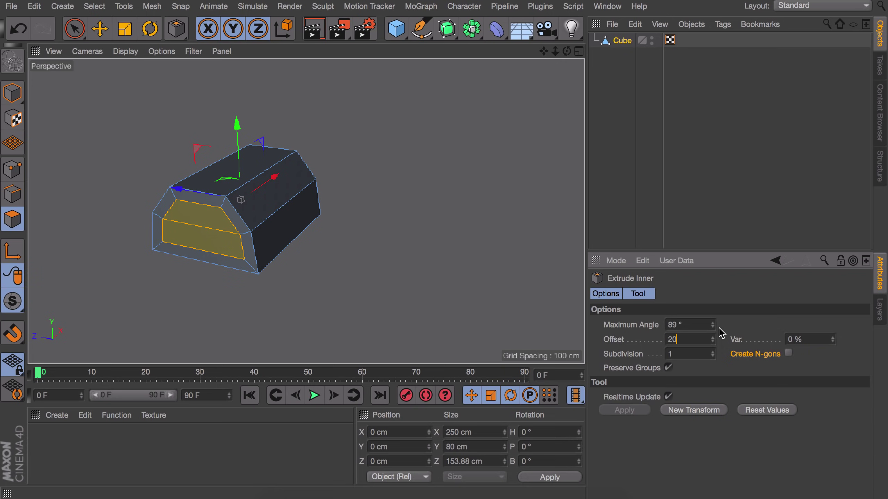
pyautogui.write('e')
# - In edge mode with nothing selected, add a vertical loop cut around the body 20 cm from the +X end
pyautogui.click(12, 194)
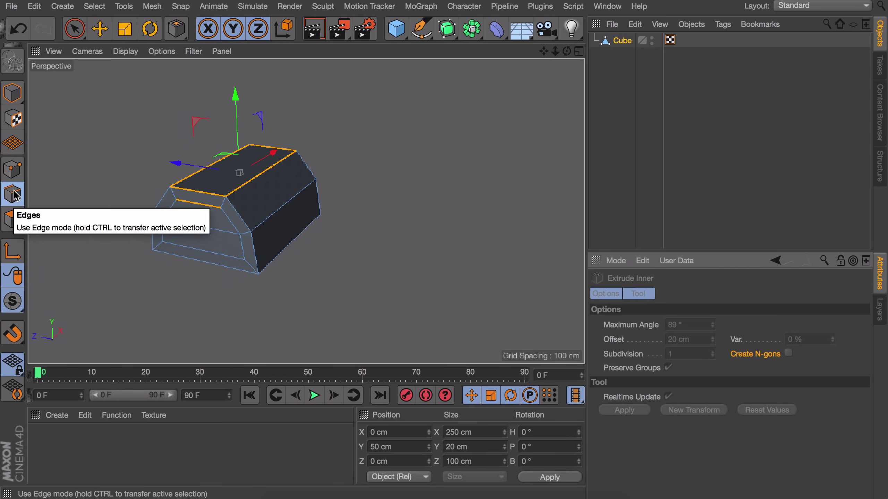
pyautogui.keyDown('alt'); pyautogui.moveTo(58, 196); pyautogui.dragTo(277, 204); pyautogui.keyUp('alt')
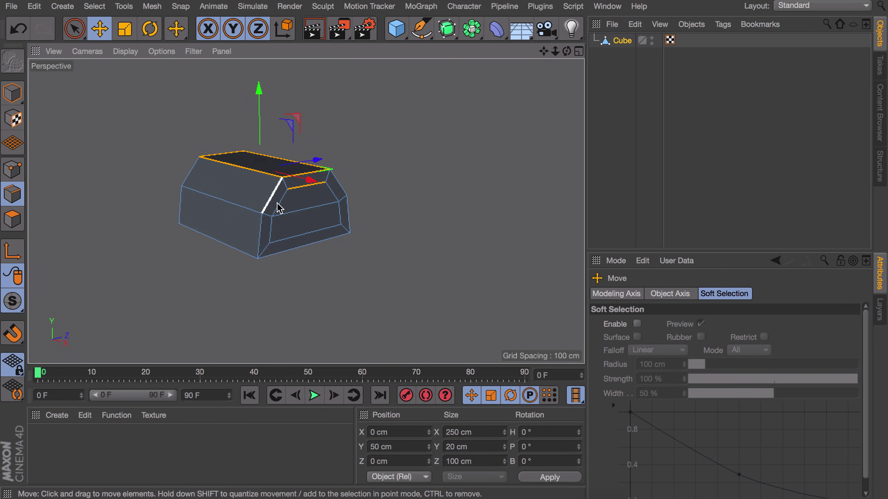
pyautogui.click(368, 209)
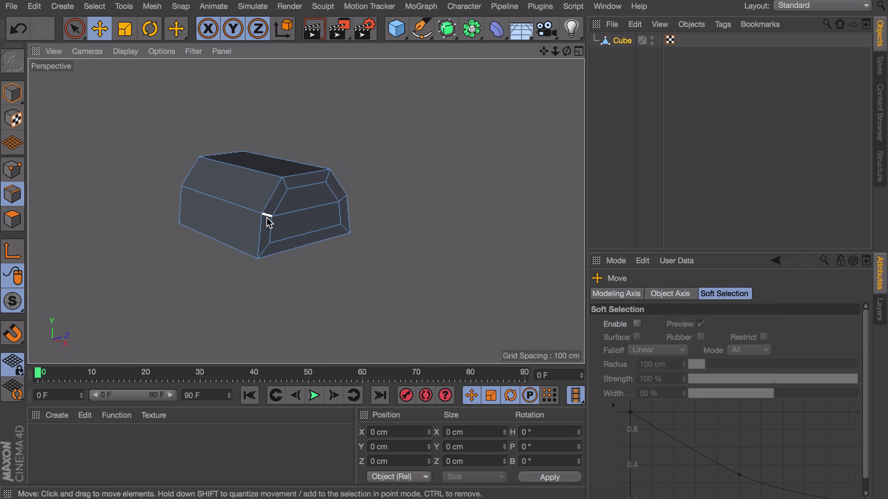
pyautogui.scroll(5, 283, 214)
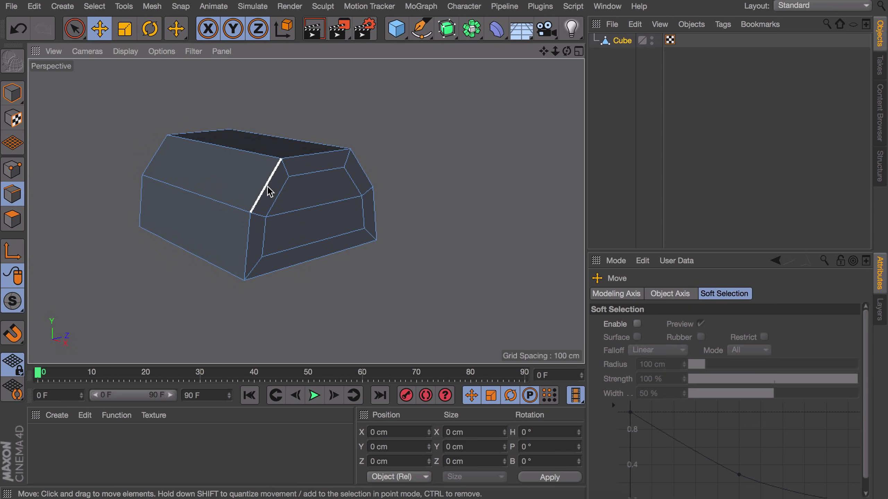
pyautogui.press('k')
pyautogui.press('l')
pyautogui.keyDown('alt'); pyautogui.moveTo(238, 205); pyautogui.dragTo(329, 199); pyautogui.keyUp('alt')
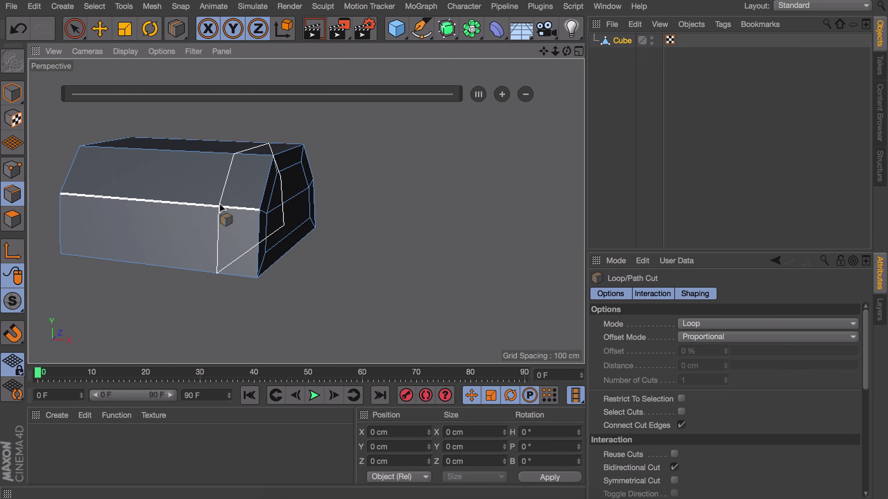
pyautogui.click(245, 207)
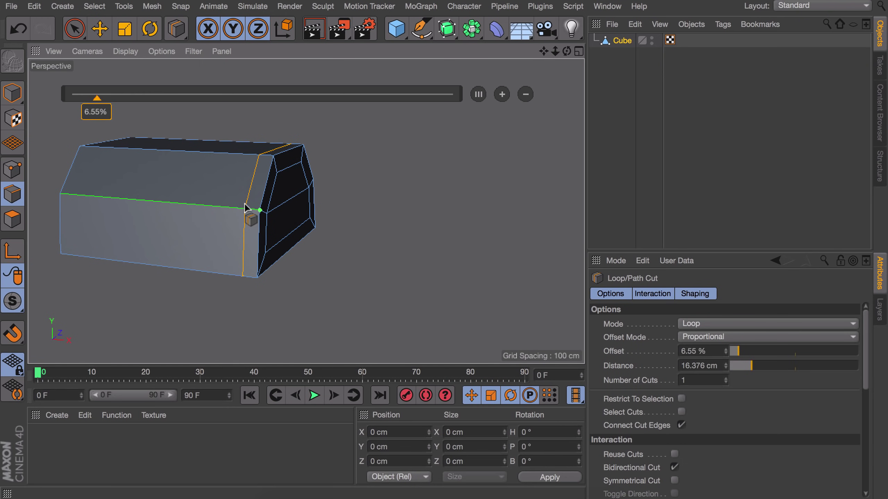
pyautogui.click(704, 365)
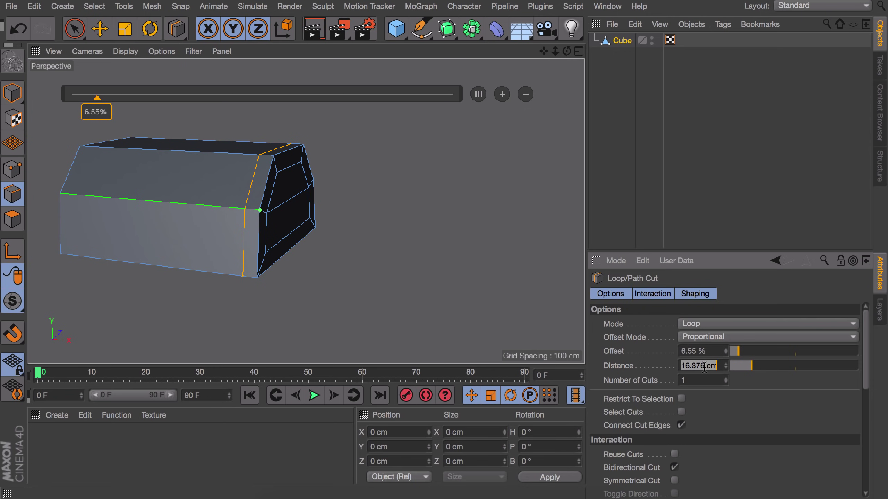
pyautogui.write('20')
pyautogui.press('Return')
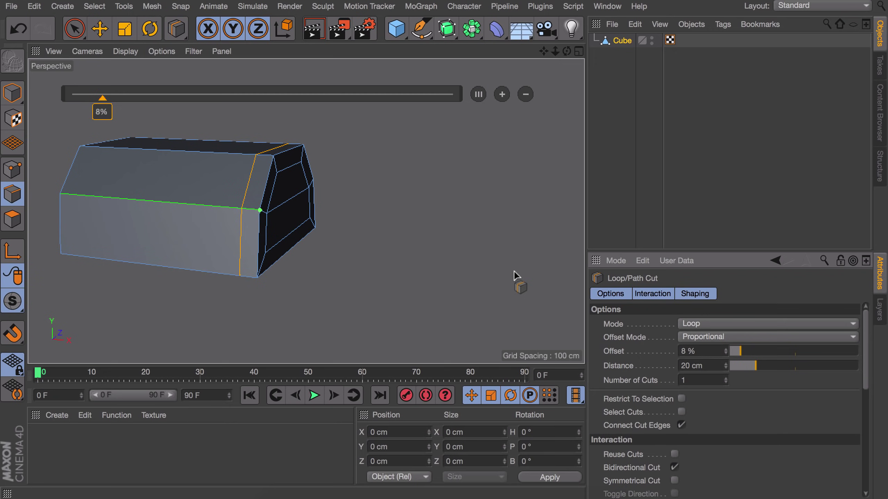
# - Add a second vertical loop cut around the body 20 cm from the -X end
pyautogui.click(66, 254)
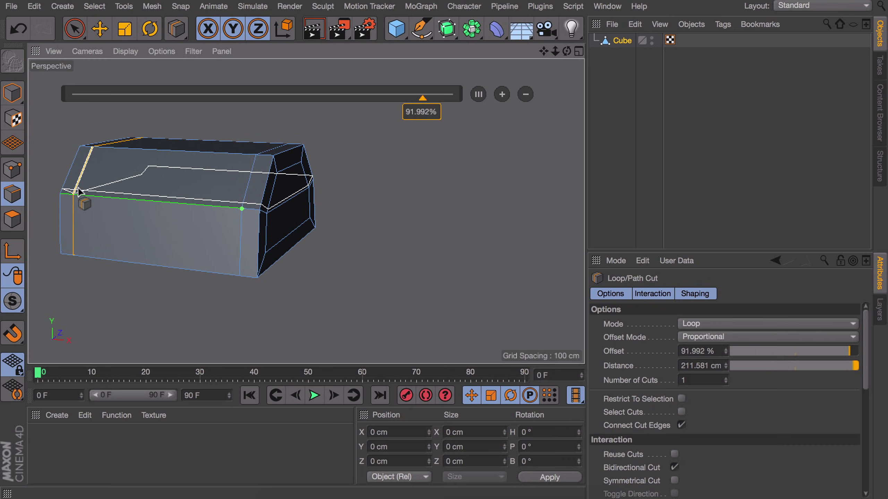
pyautogui.click(704, 352)
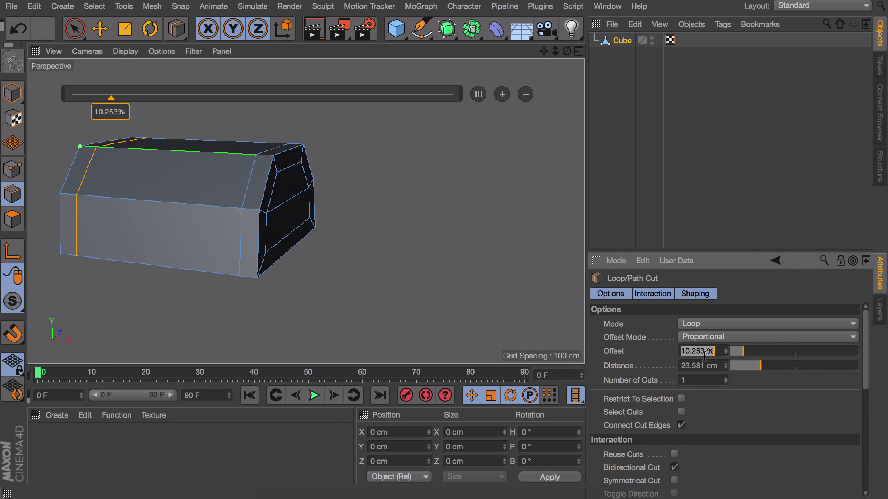
pyautogui.click(697, 365)
pyautogui.write('10')
pyautogui.press('Return')
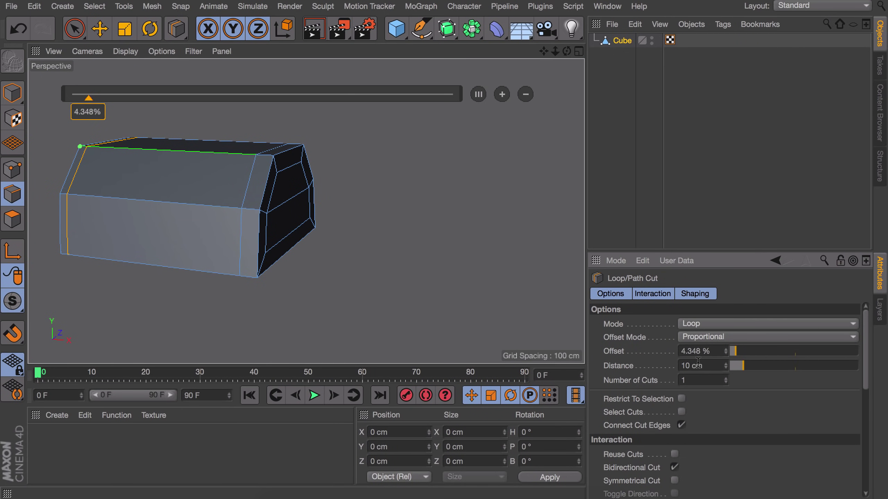
pyautogui.click(697, 364)
pyautogui.write('20')
pyautogui.press('Return')
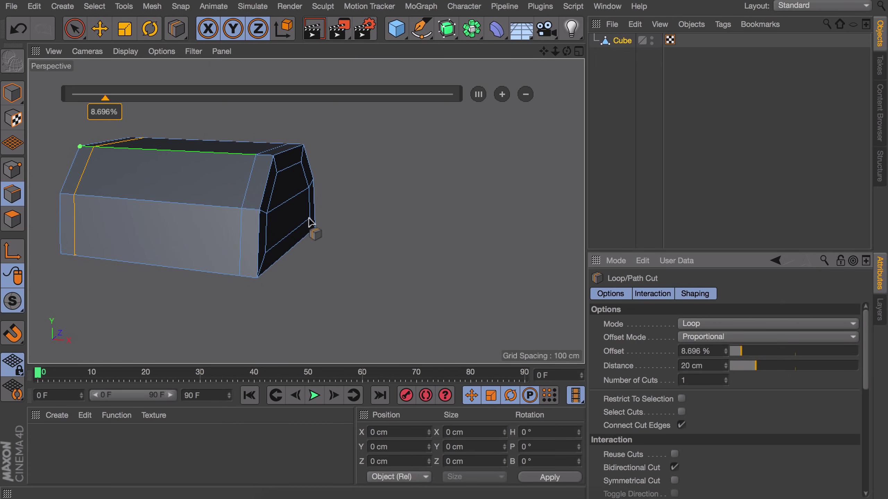
# - Add a loop cut midway between the two end cuts with a 50% offset
pyautogui.click(157, 204)
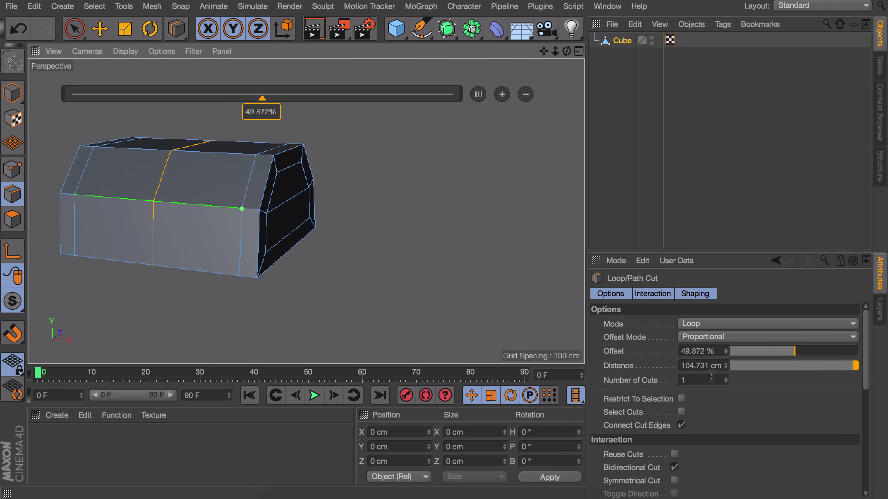
pyautogui.click(692, 348)
pyautogui.write('50')
pyautogui.press('Return')
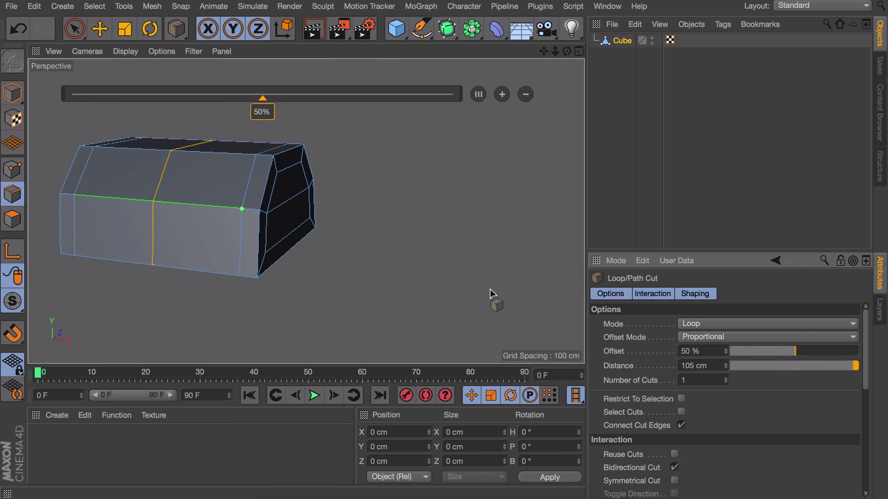
# - Add a loop cut 10 cm from the centre cut on its +X side
pyautogui.click(160, 201)
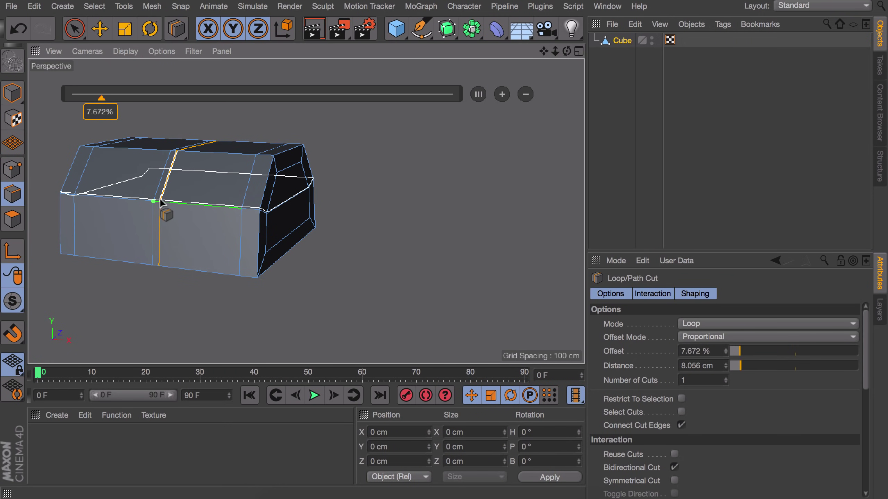
pyautogui.click(699, 365)
pyautogui.write('10')
pyautogui.press('Return')
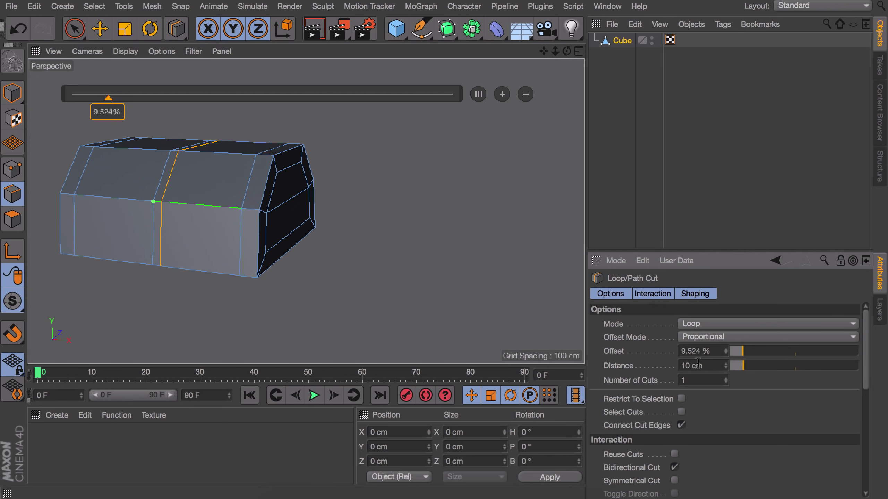
# - Add a loop cut 10 cm from the centre cut on its -X side
pyautogui.click(145, 200)
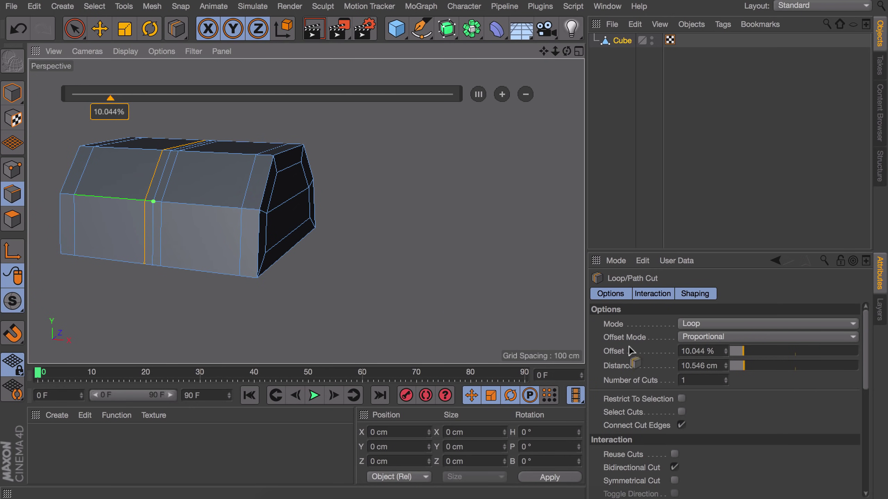
pyautogui.click(699, 367)
pyautogui.doubleClick(699, 367)
pyautogui.write('10')
pyautogui.press('Return')
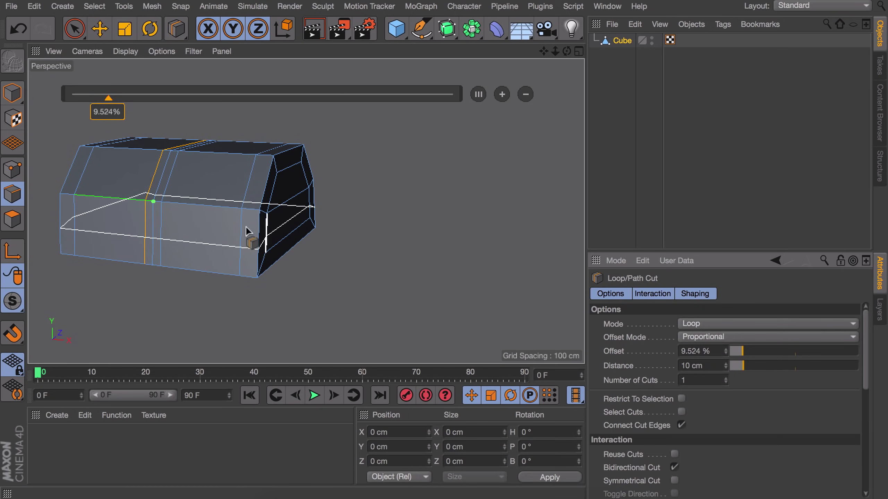
# - Select the middle loop of the three central vertical cuts and dissolve it
pyautogui.press('u')
pyautogui.press('l')
pyautogui.click(159, 190)
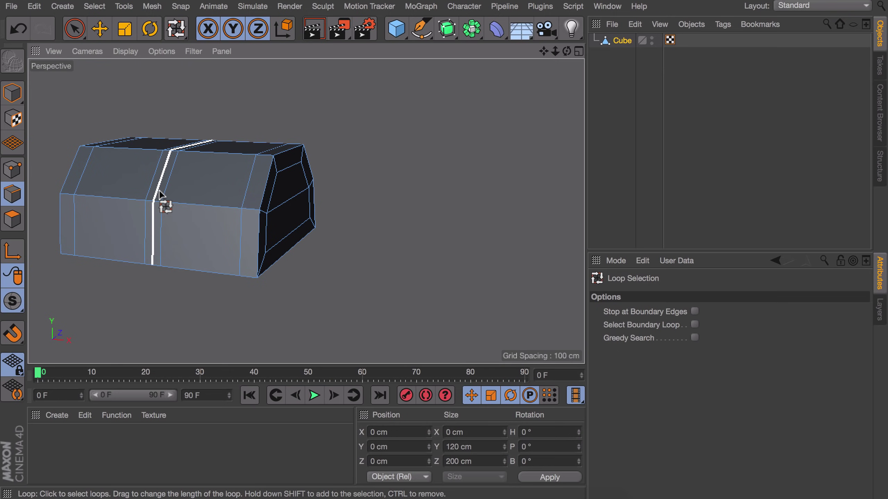
pyautogui.rightClick(159, 192)
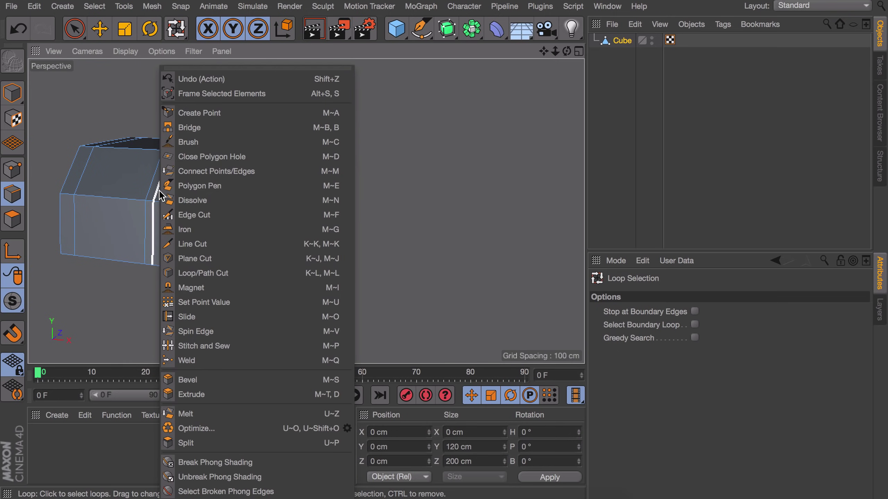
pyautogui.click(174, 201)
pyautogui.press('e')
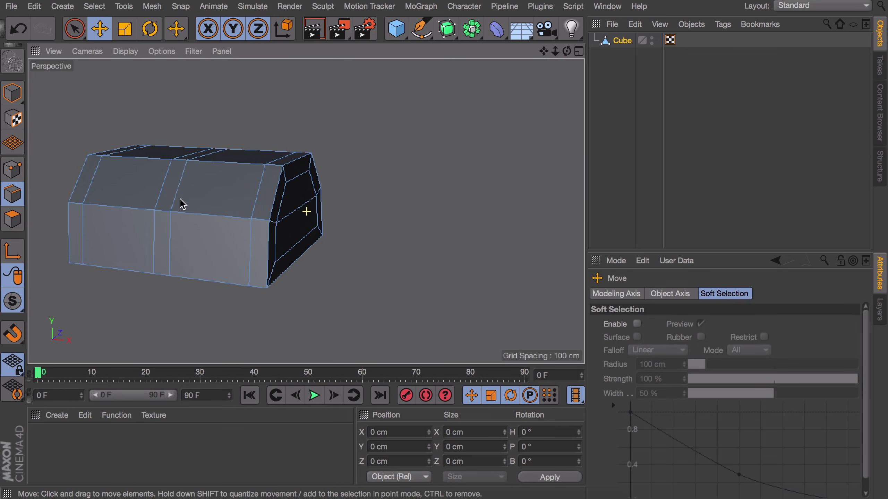
# - Start a Line Cut with Visible Only disabled and show the box in the Right view
pyautogui.keyDown('alt'); pyautogui.moveTo(182, 204); pyautogui.dragTo(145, 205); pyautogui.keyUp('alt')
pyautogui.scroll(3, 292, 253)
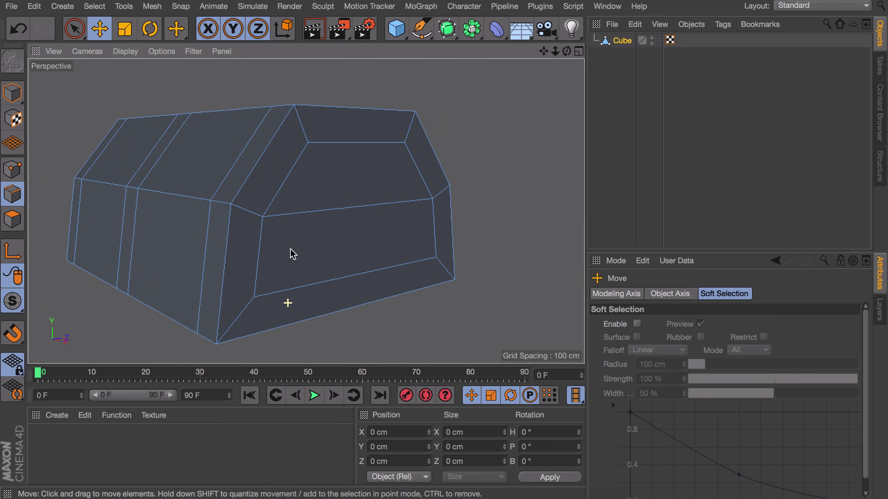
pyautogui.keyDown('alt'); pyautogui.moveTo(290, 249); pyautogui.dragTo(228, 242); pyautogui.keyUp('alt')
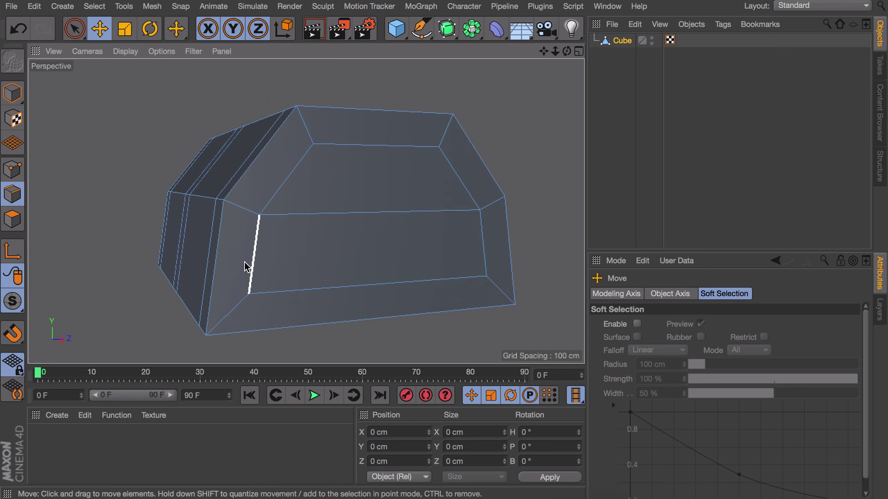
pyautogui.press('k')
pyautogui.press('k')
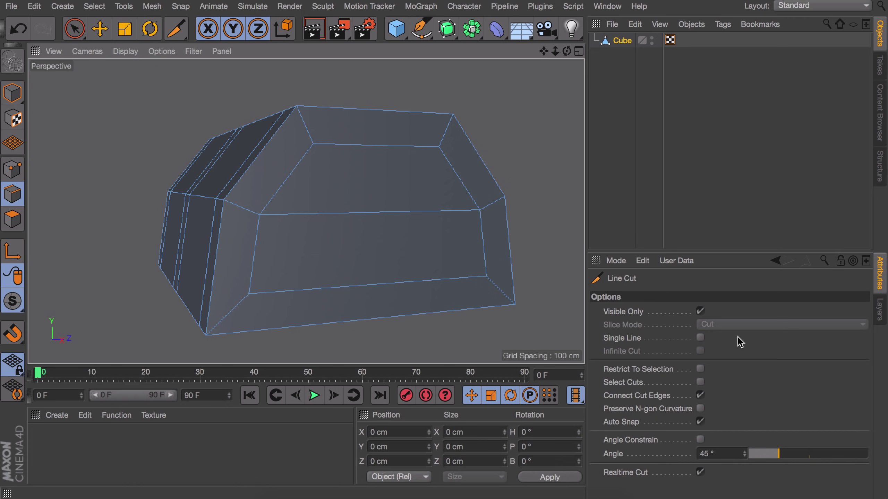
pyautogui.click(699, 311)
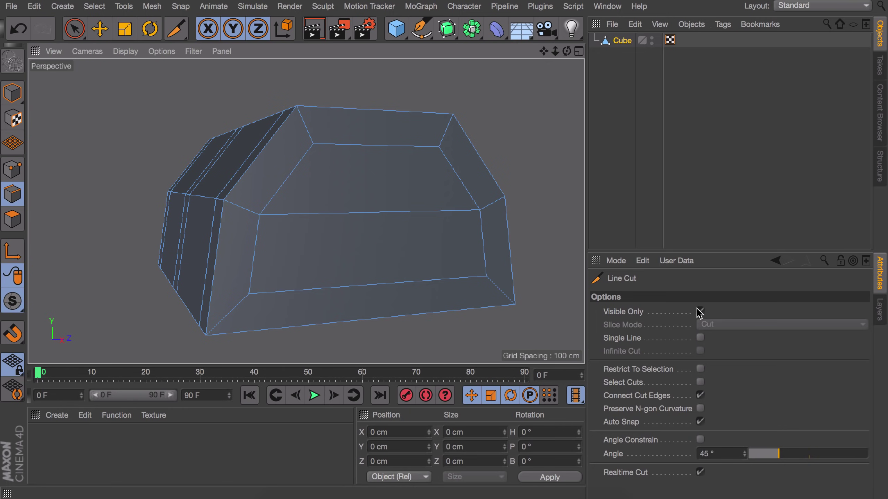
pyautogui.middleClick(353, 246)
pyautogui.middleClick(157, 267)
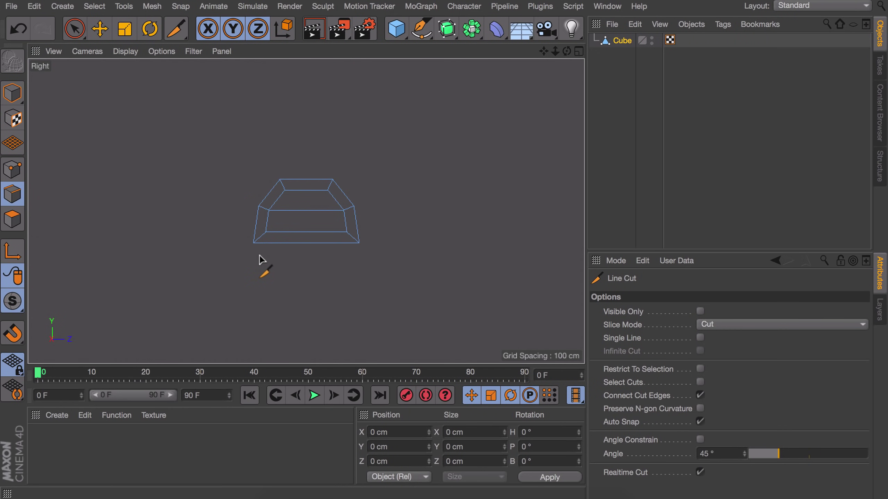
# - From the inner lower corner on the -Z side of the end face, line cut horizontally to the outer edge and straight down to the bottom edge
pyautogui.scroll(10, 272, 241)
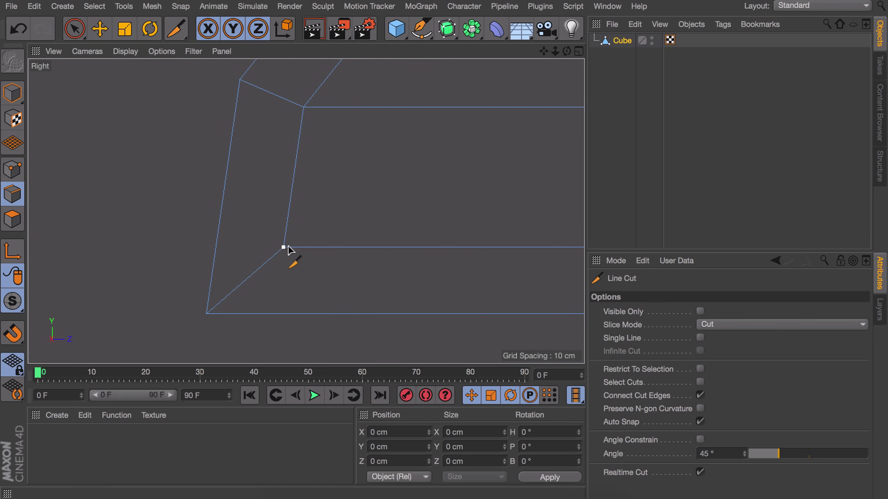
pyautogui.click(283, 247)
pyautogui.click(190, 248)
pyautogui.click(283, 247)
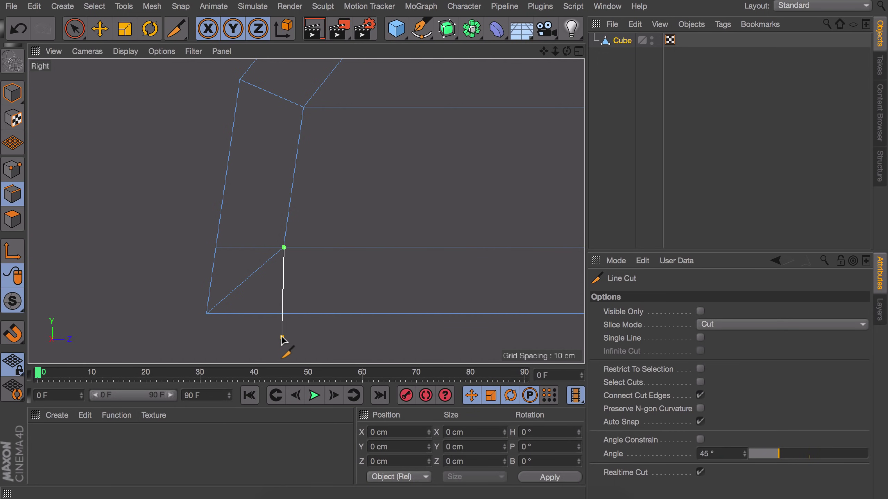
pyautogui.click(282, 338)
# - Make matching downward and outward line cuts from the inner lower corner on the +Z side of the end face
pyautogui.keyDown('alt'); pyautogui.moveTo(388, 254); pyautogui.dragTo(293, 246); pyautogui.keyUp('alt')
pyautogui.click(427, 235)
pyautogui.click(426, 323)
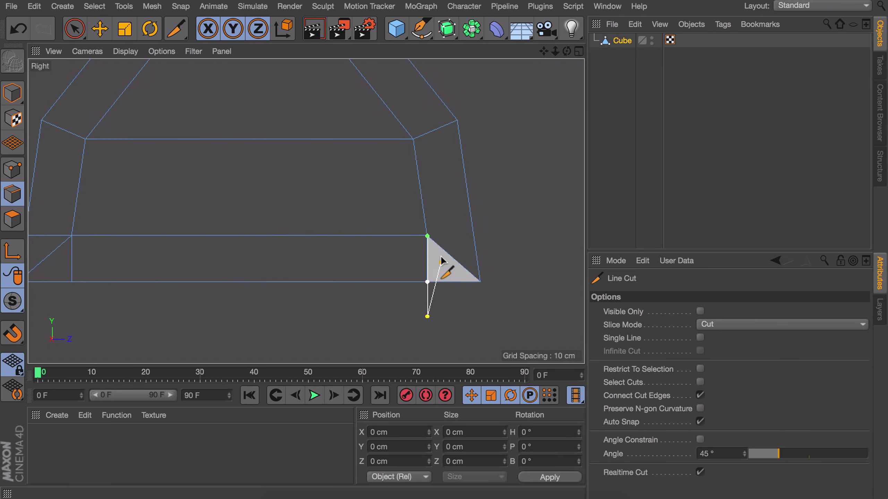
pyautogui.click(427, 236)
pyautogui.click(474, 235)
pyautogui.press('e')
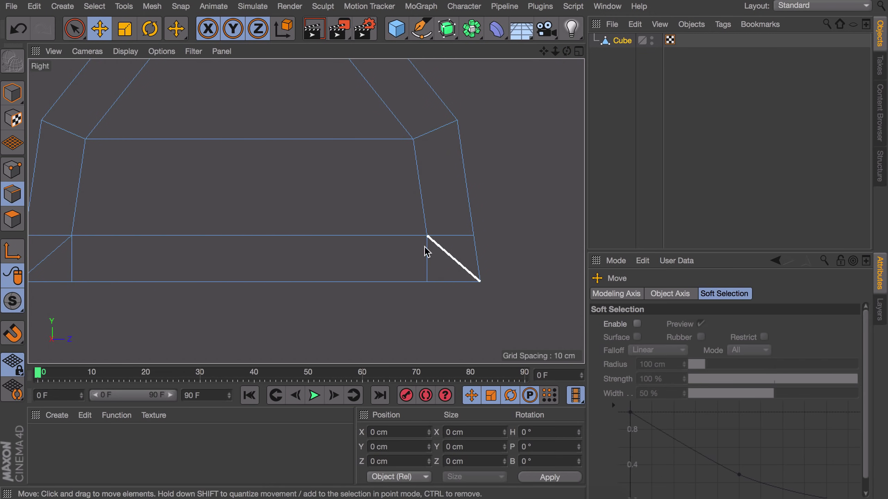
# - Select the four diagonal edges at the lower corners of both end faces and dissolve them
pyautogui.middleClick(72, 197)
pyautogui.click(129, 179)
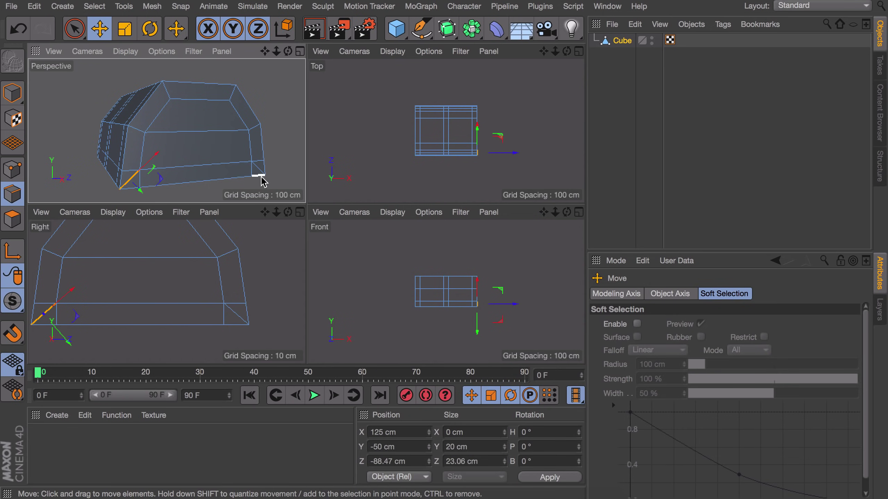
pyautogui.keyDown('shift'); pyautogui.click(258, 167); pyautogui.keyUp('shift')
pyautogui.keyDown('alt'); pyautogui.moveTo(273, 181); pyautogui.dragTo(173, 179); pyautogui.keyUp('alt')
pyautogui.keyDown('shift'); pyautogui.click(122, 166); pyautogui.keyUp('shift')
pyautogui.middleClick(125, 166)
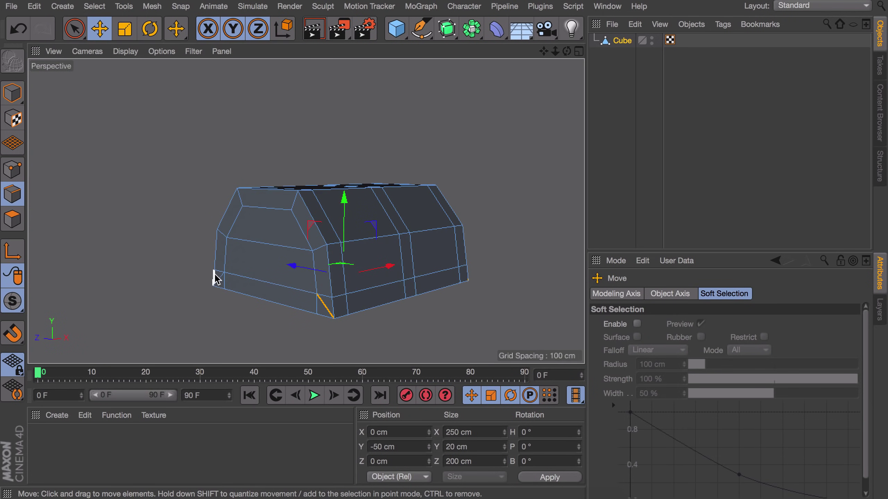
pyautogui.press('m')
pyautogui.press('n')
# - Select all polygons on the underside of the box and delete them to leave the bottom open
pyautogui.moveTo(306, 211)
pyautogui.keyDown('alt'); pyautogui.mouseDown()
pyautogui.moveTo(241, 217)
pyautogui.moveTo(308, 216)
pyautogui.mouseUp(); pyautogui.keyUp('alt')
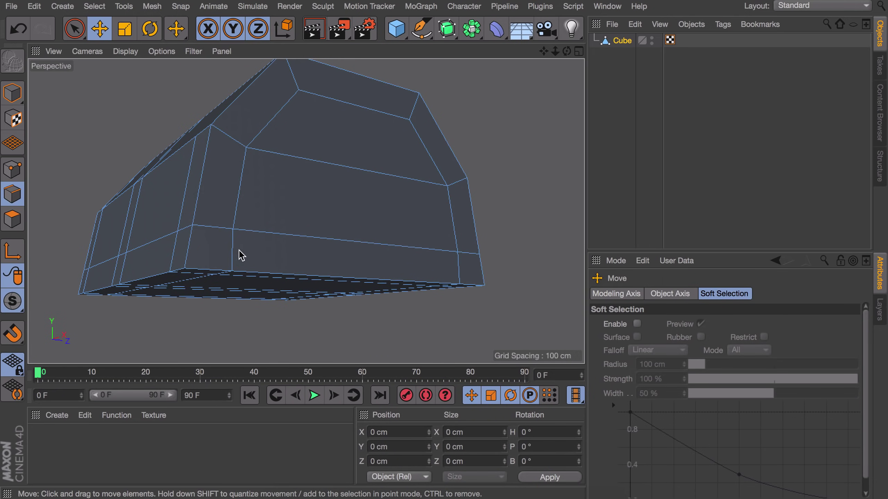
pyautogui.press('space')
pyautogui.press('Return')
pyautogui.moveTo(235, 248)
pyautogui.keyDown('alt'); pyautogui.mouseDown()
pyautogui.moveTo(236, 190)
pyautogui.moveTo(339, 234)
pyautogui.moveTo(276, 265)
pyautogui.moveTo(283, 267)
pyautogui.mouseUp(); pyautogui.keyUp('alt')
pyautogui.moveTo(249, 287)
pyautogui.mouseDown()
pyautogui.moveTo(148, 258)
pyautogui.moveTo(184, 224)
pyautogui.moveTo(316, 224)
pyautogui.mouseUp()
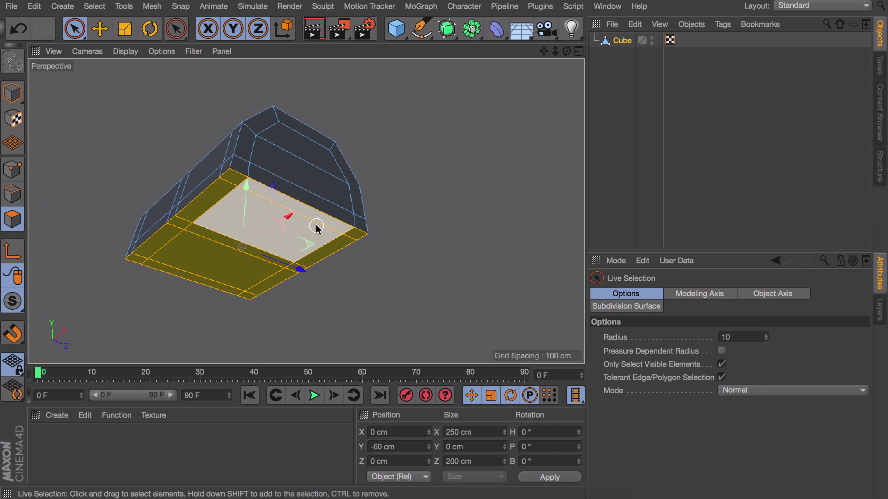
pyautogui.hotkey('ctrl', 'shift', 'a')
# - In point mode, select all points and optimize the mesh to remove the loose points left by the deleted underside
pyautogui.click(12, 169)
pyautogui.press('e')
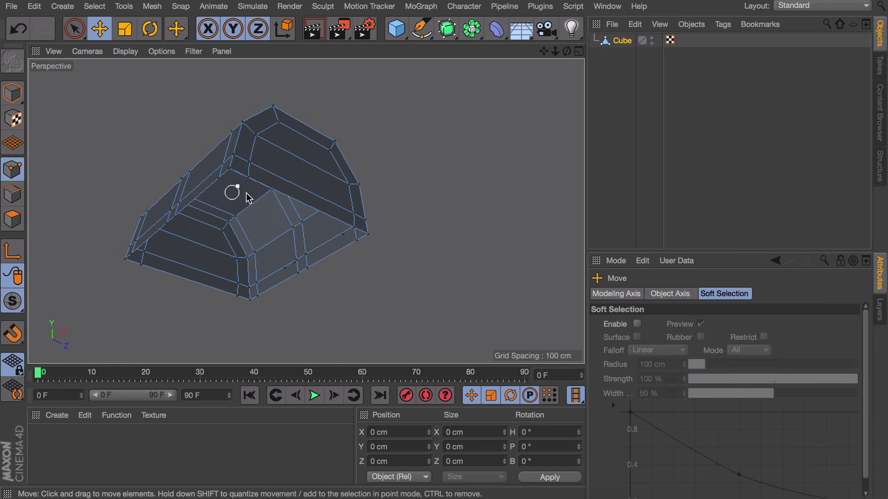
pyautogui.scroll(5, 248, 210)
pyautogui.keyDown('alt'); pyautogui.moveTo(247, 163); pyautogui.dragTo(145, 266); pyautogui.keyUp('alt')
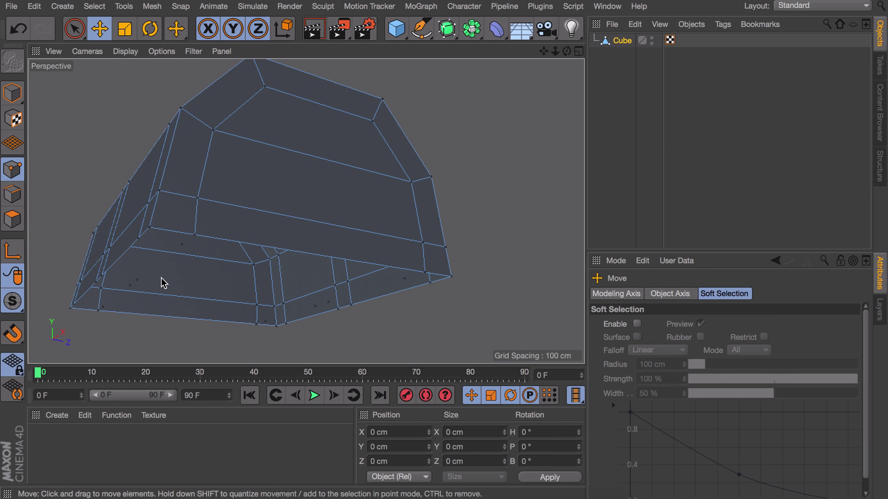
pyautogui.hotkey('ctrl', 'a')
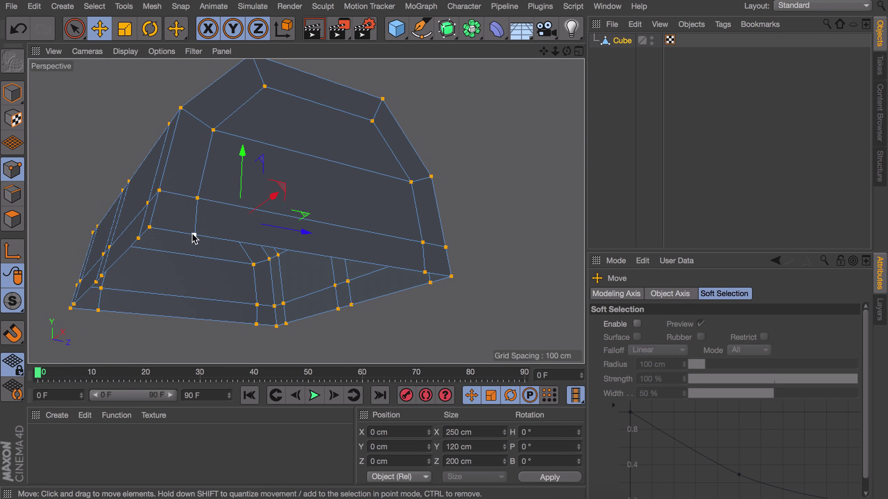
# - Select the four inner points along the bottom edges of both ends and scale them along Z to about 158 cm apart
pyautogui.click(195, 235)
pyautogui.keyDown('shift'); pyautogui.click(425, 273); pyautogui.keyUp('shift')
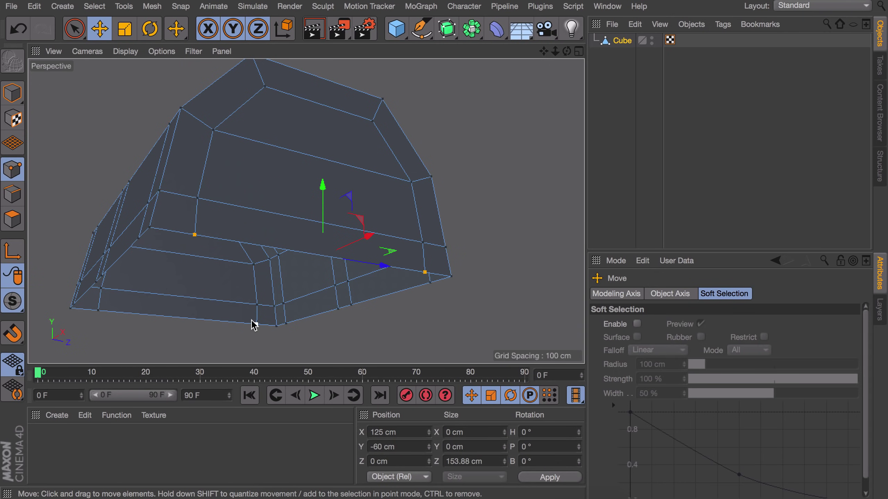
pyautogui.press('t')
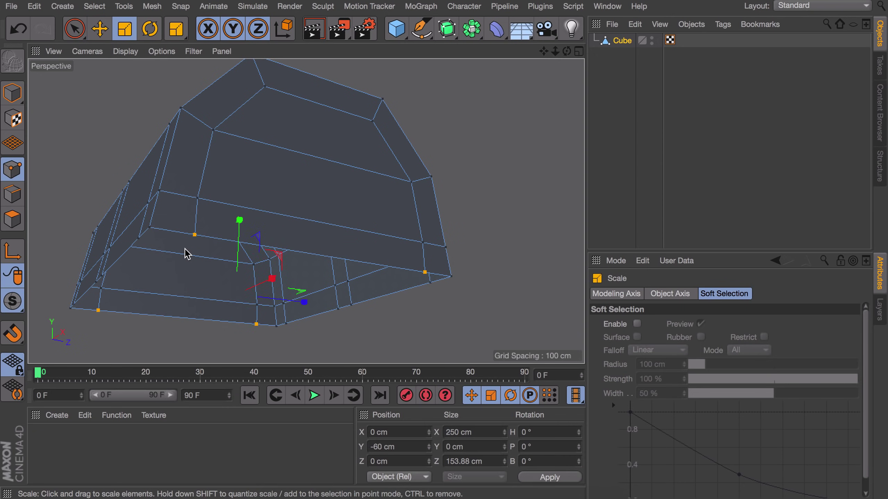
pyautogui.middleClick(187, 252)
pyautogui.middleClick(267, 307)
pyautogui.moveTo(337, 286); pyautogui.dragTo(331, 287)
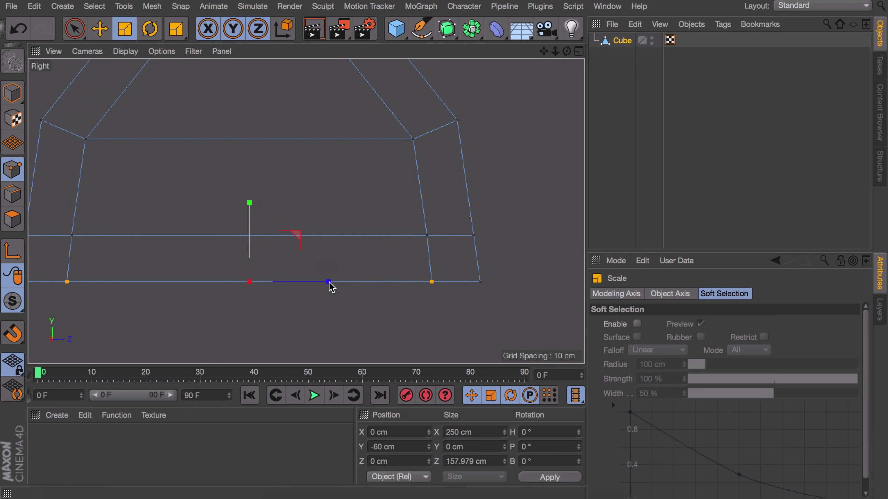
pyautogui.press('e')
pyautogui.click(333, 311)
pyautogui.scroll(-2, 240, 210)
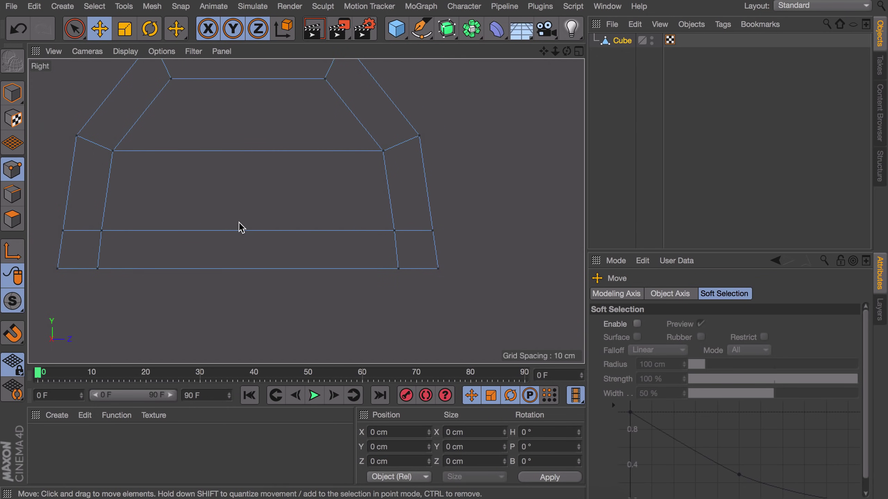
# - Select all polygons of the box and start an Extrude with Create Caps enabled
pyautogui.middleClick(241, 226)
pyautogui.middleClick(165, 133)
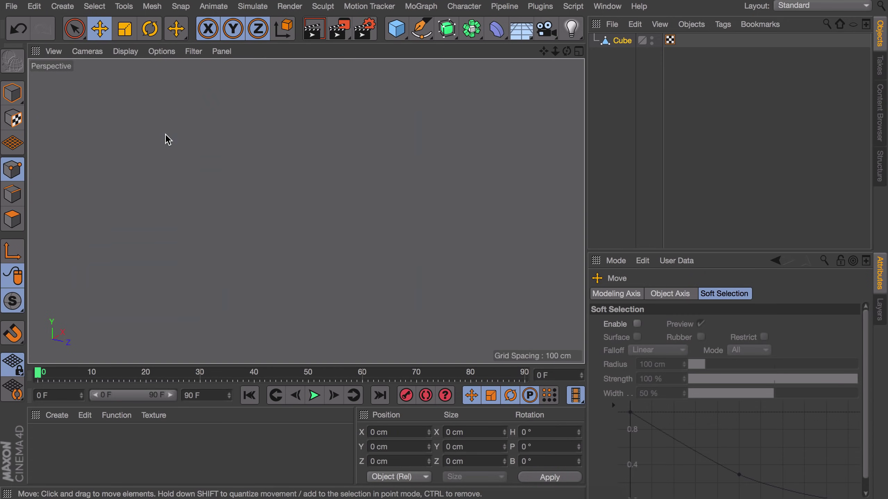
pyautogui.keyDown('alt'); pyautogui.moveTo(233, 181); pyautogui.dragTo(259, 217); pyautogui.keyUp('alt')
pyautogui.scroll(-2, 213, 144)
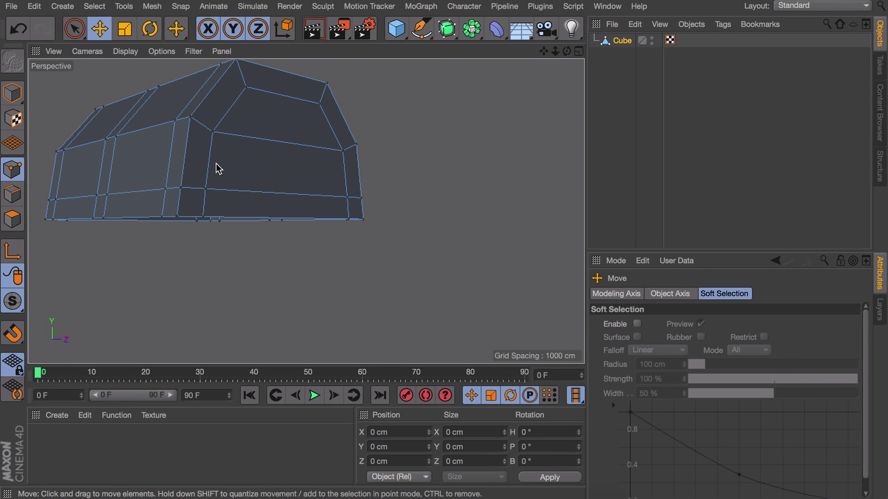
pyautogui.keyDown('alt'); pyautogui.moveTo(216, 163); pyautogui.dragTo(281, 227, button='middle'); pyautogui.keyUp('alt')
pyautogui.click(7, 224)
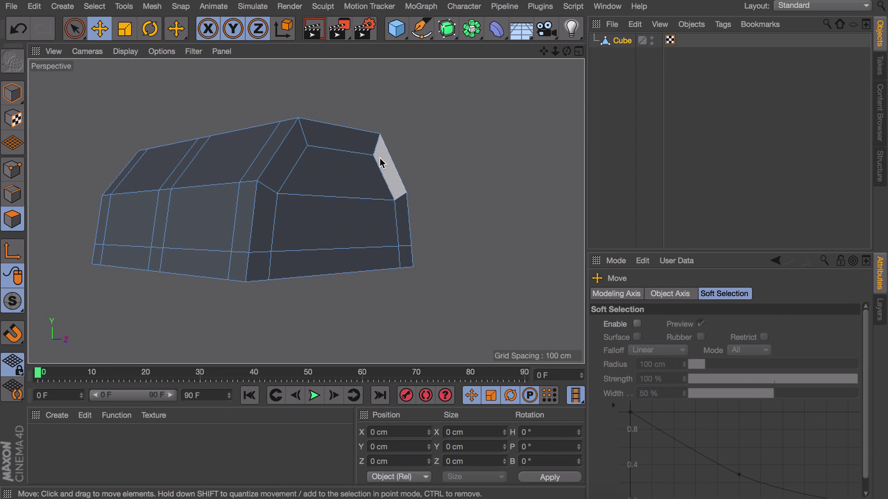
pyautogui.hotkey('ctrl', 'a')
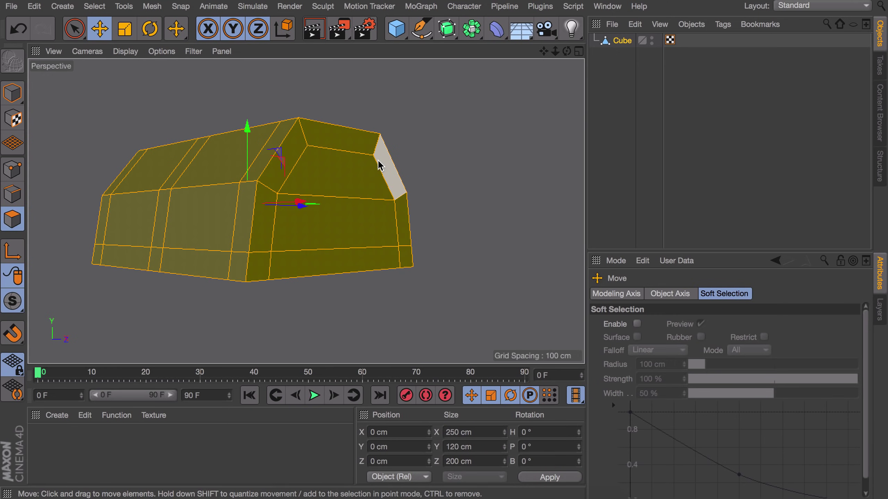
pyautogui.press('d')
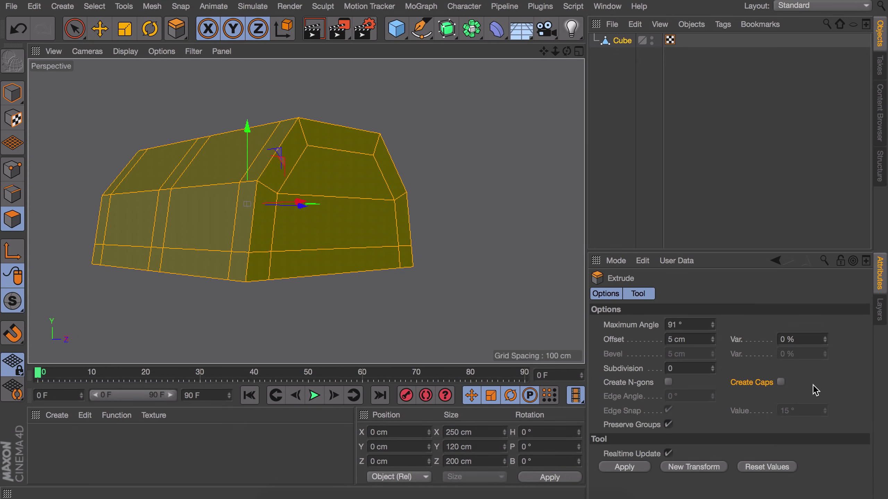
pyautogui.click(781, 382)
# - Try extruding the whole shell inward with an offset of about -36 cm and undo it
pyautogui.keyDown('alt'); pyautogui.moveTo(291, 240); pyautogui.dragTo(369, 227); pyautogui.keyUp('alt')
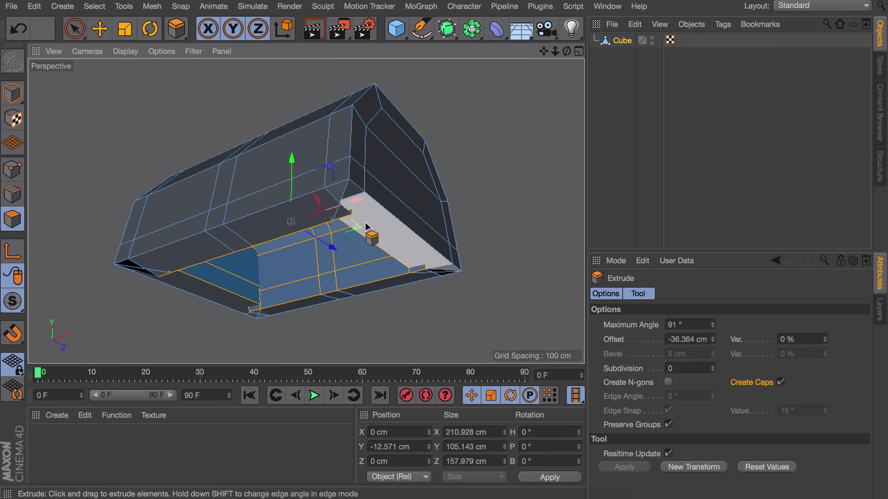
pyautogui.scroll(5, 395, 139)
pyautogui.keyDown('alt'); pyautogui.moveTo(395, 140); pyautogui.dragTo(264, 189); pyautogui.keyUp('alt')
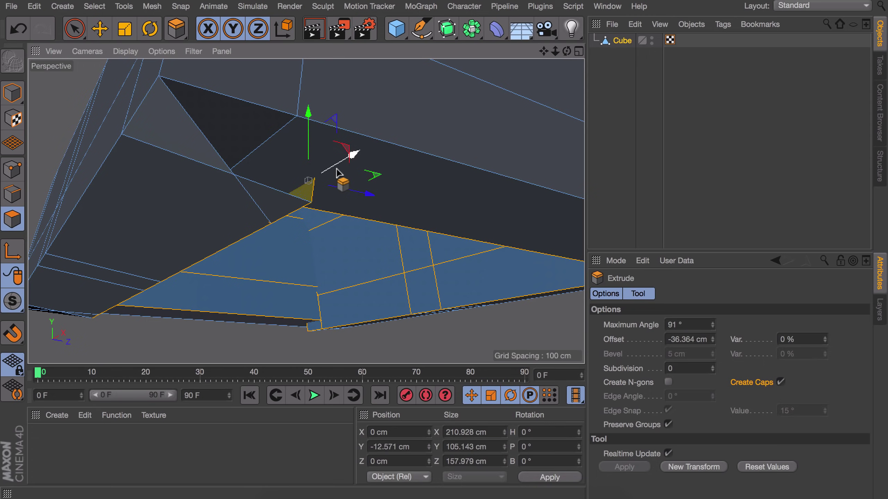
pyautogui.press('super+z')
# - Extrude all polygons of the shell with a 0 cm offset and caps enabled
pyautogui.keyDown('alt'); pyautogui.moveTo(390, 135); pyautogui.dragTo(383, 157, button='right'); pyautogui.keyUp('alt')
pyautogui.keyDown('alt'); pyautogui.moveTo(384, 151); pyautogui.dragTo(329, 243, button='middle'); pyautogui.keyUp('alt')
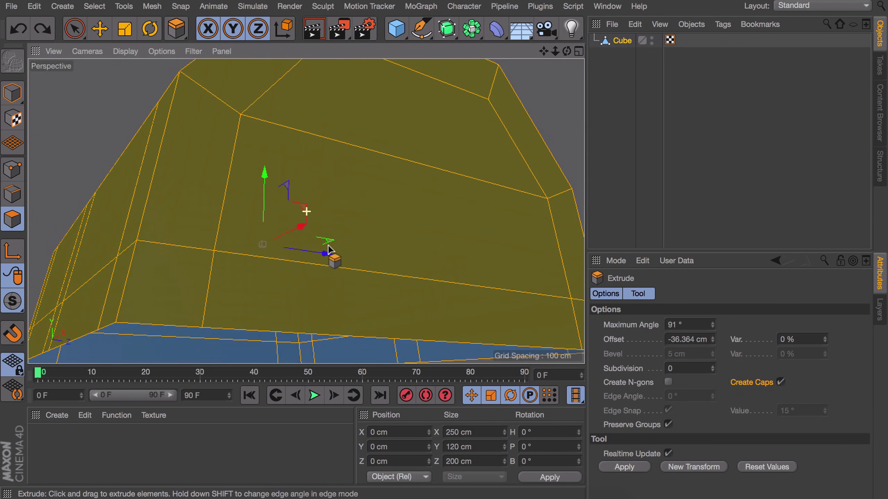
pyautogui.keyDown('alt'); pyautogui.moveTo(329, 242); pyautogui.dragTo(431, 239, button='right'); pyautogui.keyUp('alt')
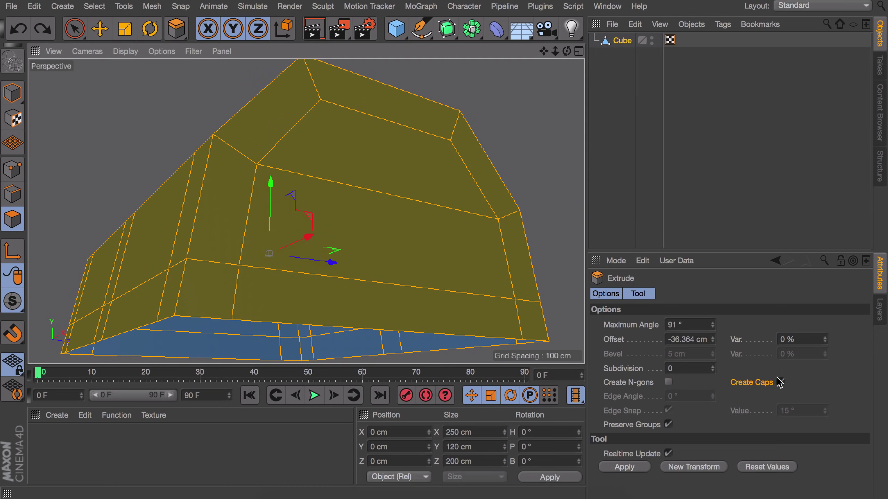
pyautogui.click(684, 345)
pyautogui.write('0')
pyautogui.press('Return')
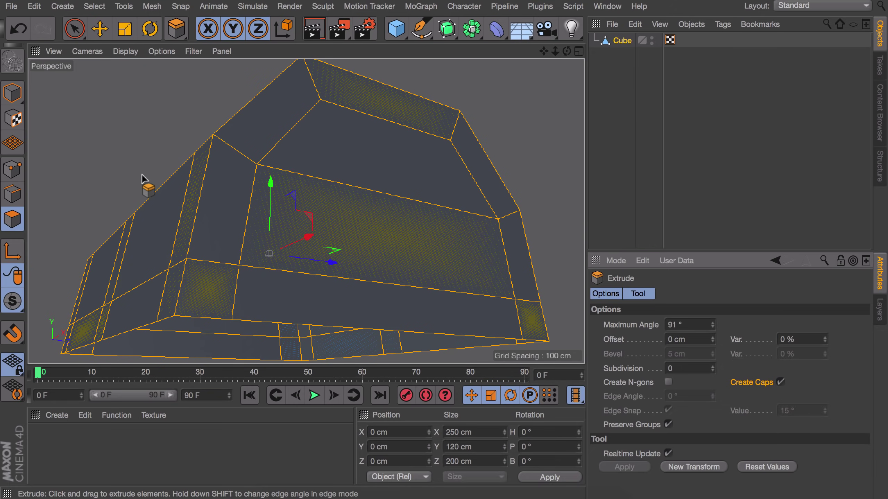
# - Scale the newly extruded inner shell uniformly to about 194.75 × 93.48 × 155.8 cm
pyautogui.press('t')
pyautogui.keyDown('alt'); pyautogui.moveTo(364, 217); pyautogui.dragTo(359, 174); pyautogui.keyUp('alt')
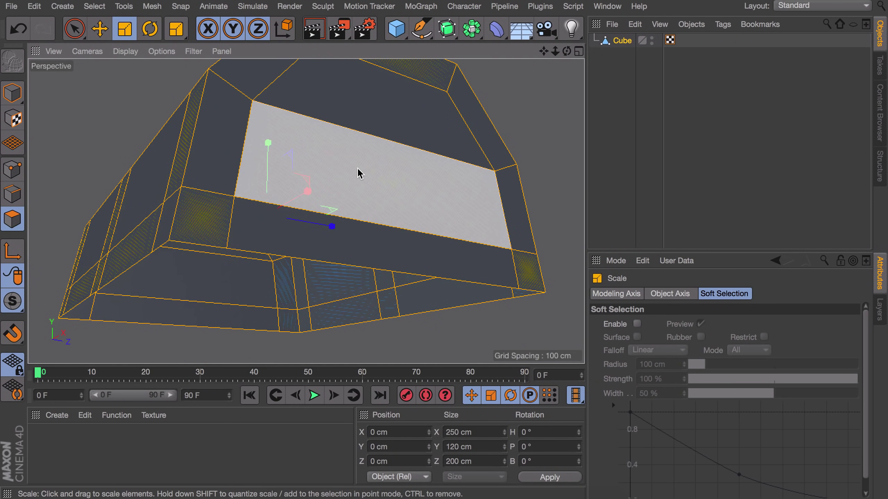
pyautogui.middleClick(367, 190)
pyautogui.middleClick(169, 283)
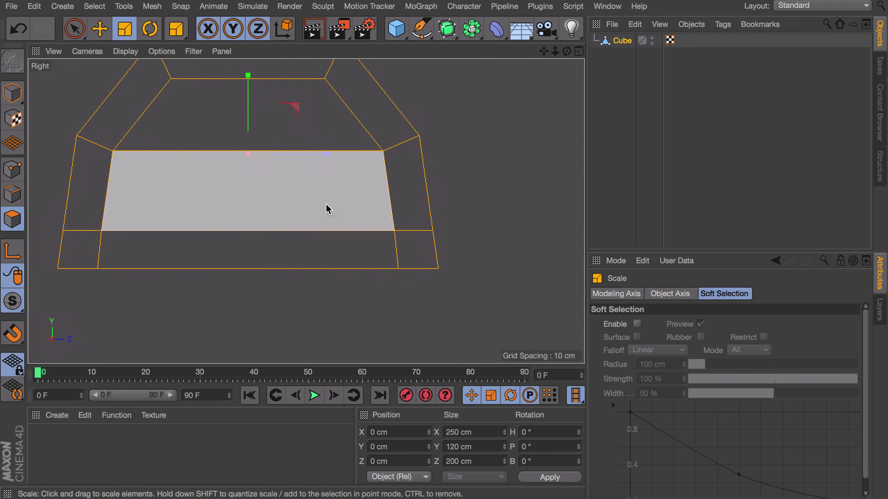
pyautogui.moveTo(460, 163); pyautogui.dragTo(345, 200)
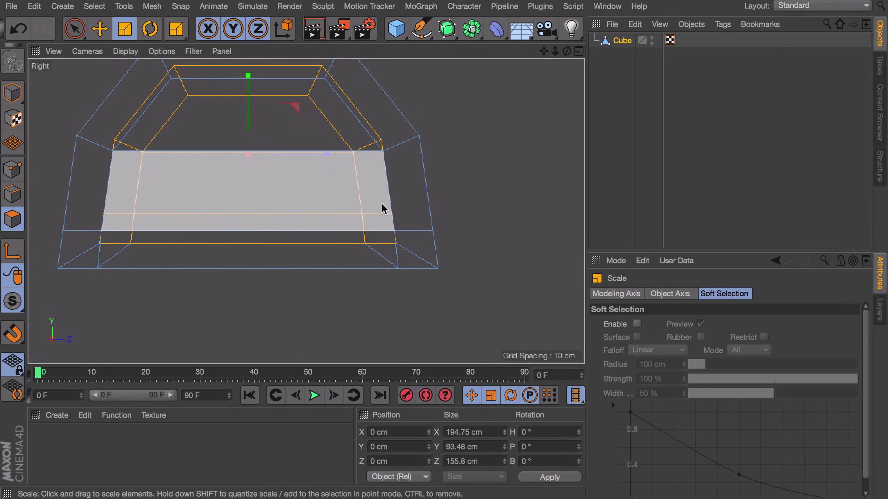
# - Move the inner shell down slightly along Y within the outer shell
pyautogui.press('e')
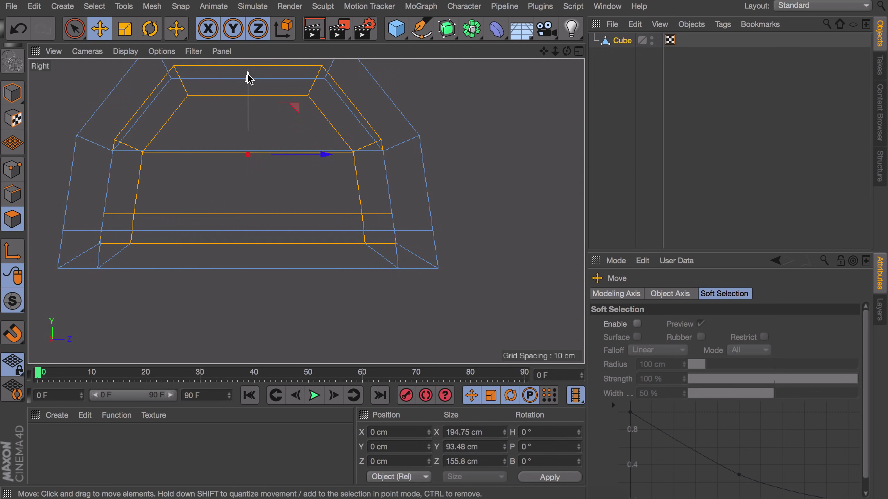
pyautogui.moveTo(247, 90)
pyautogui.mouseDown()
pyautogui.moveTo(244, 103)
pyautogui.moveTo(236, 97)
pyautogui.mouseUp()
pyautogui.scroll(4, 272, 156)
pyautogui.keyDown('alt'); pyautogui.moveTo(266, 151); pyautogui.dragTo(262, 224, button='right'); pyautogui.keyUp('alt')
# - Select the outer panel polygons at one end of the box, inside its border strips
pyautogui.middleClick(256, 133)
pyautogui.middleClick(184, 131)
pyautogui.click(88, 126)
pyautogui.keyDown('alt'); pyautogui.moveTo(187, 164); pyautogui.dragTo(217, 151); pyautogui.keyUp('alt')
pyautogui.scroll(-3, 200, 129)
pyautogui.keyDown('alt'); pyautogui.moveTo(241, 212); pyautogui.dragTo(223, 158); pyautogui.keyUp('alt')
pyautogui.click(360, 183)
pyautogui.keyDown('shift'); pyautogui.click(350, 211); pyautogui.keyUp('shift')
# - Add the outer panel polygons on both long sides, the roof and the opposite end to the selection, leaving the border strips unselected
pyautogui.press('space')
pyautogui.keyDown('alt'); pyautogui.moveTo(247, 210); pyautogui.dragTo(154, 255); pyautogui.keyUp('alt')
pyautogui.keyDown('shift'); pyautogui.moveTo(279, 164); pyautogui.dragTo(346, 273); pyautogui.keyUp('shift')
pyautogui.keyDown('shift'); pyautogui.moveTo(402, 191); pyautogui.dragTo(425, 238); pyautogui.keyUp('shift')
pyautogui.keyDown('alt'); pyautogui.moveTo(238, 206); pyautogui.dragTo(391, 191); pyautogui.keyUp('alt')
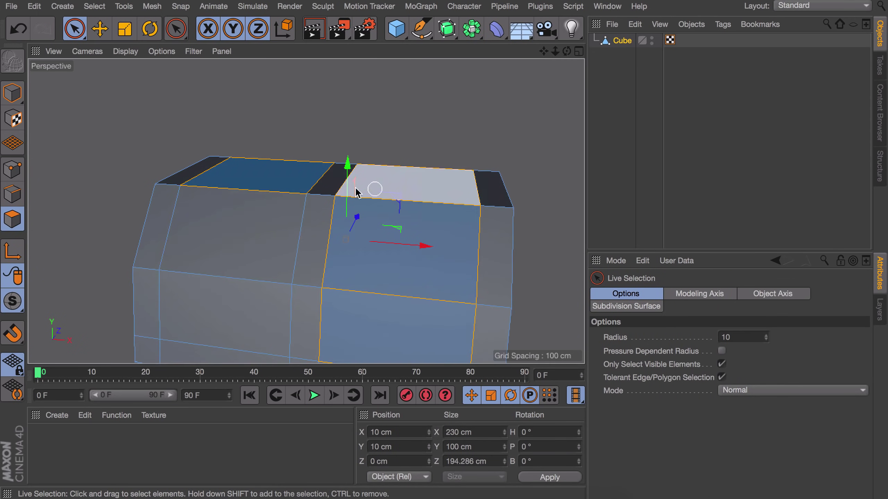
pyautogui.keyDown('shift'); pyautogui.moveTo(276, 210); pyautogui.dragTo(269, 273); pyautogui.keyUp('shift')
pyautogui.keyDown('alt'); pyautogui.moveTo(139, 216); pyautogui.dragTo(213, 231); pyautogui.keyUp('alt')
pyautogui.keyDown('alt'); pyautogui.moveTo(234, 192); pyautogui.dragTo(274, 204); pyautogui.keyUp('alt')
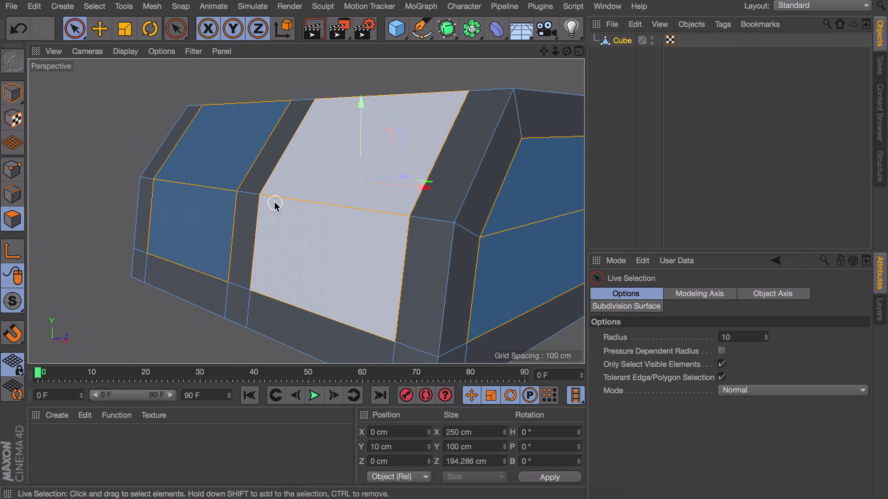
# - Extrude the selected outer panels with Create Caps off and an offset of 5 cm, then clear the selection
pyautogui.press('d')
pyautogui.moveTo(353, 257); pyautogui.dragTo(376, 243)
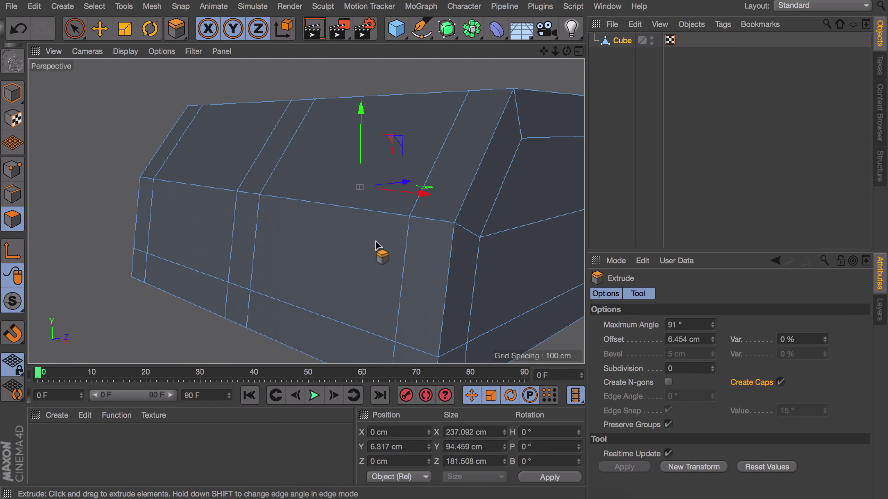
pyautogui.click(781, 381)
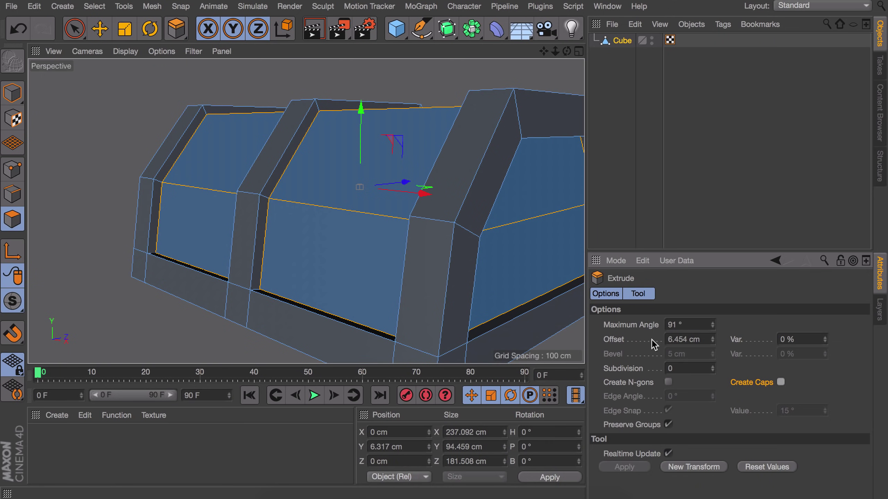
pyautogui.click(692, 337)
pyautogui.write('5')
pyautogui.press('Return')
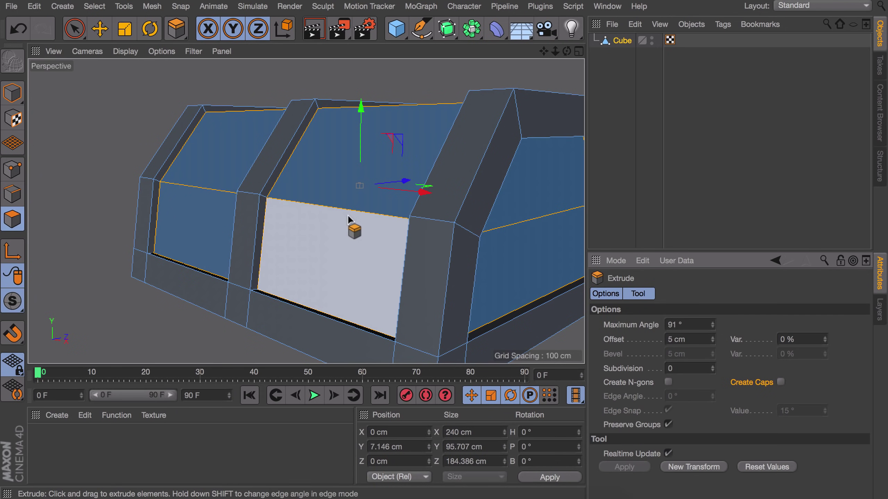
pyautogui.keyDown('alt'); pyautogui.moveTo(348, 214); pyautogui.dragTo(287, 117, button='middle'); pyautogui.keyUp('alt')
pyautogui.press('e')
pyautogui.click(237, 300)
# - Select the matching panel polygons inside the shell on the long sides, roof and ends, leaving the border strips unselected
pyautogui.keyDown('alt'); pyautogui.moveTo(276, 251); pyautogui.dragTo(290, 118); pyautogui.keyUp('alt')
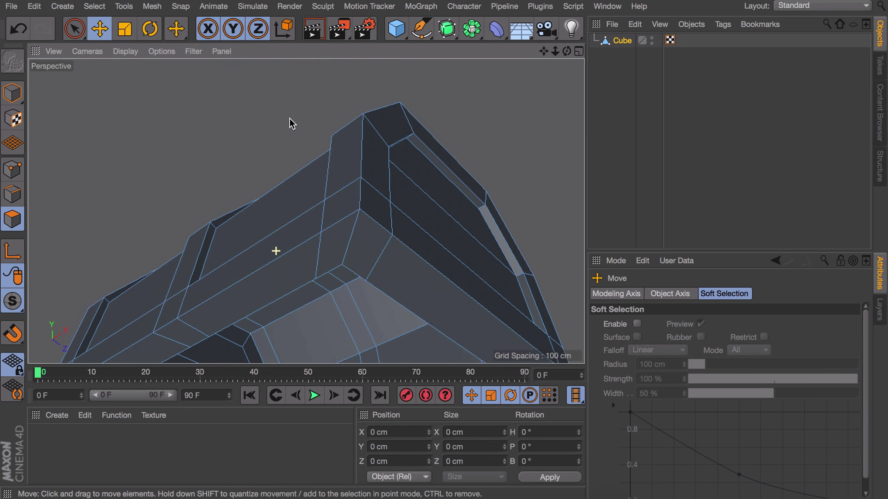
pyautogui.keyDown('alt'); pyautogui.moveTo(305, 210); pyautogui.dragTo(277, 121); pyautogui.keyUp('alt')
pyautogui.press('space')
pyautogui.moveTo(273, 257)
pyautogui.mouseDown()
pyautogui.moveTo(259, 253)
pyautogui.moveTo(162, 298)
pyautogui.moveTo(154, 323)
pyautogui.mouseUp()
pyautogui.keyDown('alt'); pyautogui.moveTo(154, 323); pyautogui.dragTo(147, 182); pyautogui.keyUp('alt')
pyautogui.keyDown('alt'); pyautogui.moveTo(146, 182); pyautogui.dragTo(458, 175); pyautogui.keyUp('alt')
pyautogui.keyDown('shift'); pyautogui.click(279, 256); pyautogui.keyUp('shift')
pyautogui.keyDown('alt'); pyautogui.moveTo(280, 256); pyautogui.dragTo(383, 222); pyautogui.keyUp('alt')
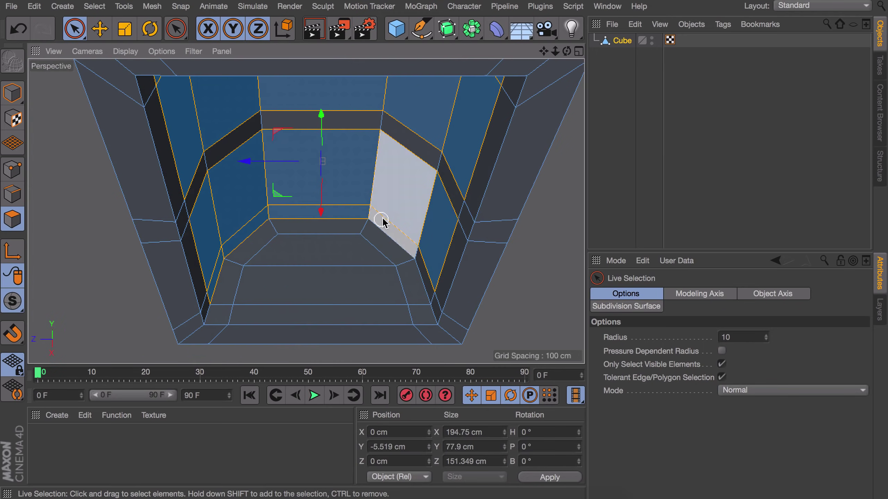
pyautogui.keyDown('shift'); pyautogui.click(381, 219); pyautogui.keyUp('shift')
pyautogui.keyDown('shift'); pyautogui.click(317, 264); pyautogui.keyUp('shift')
pyautogui.keyDown('alt'); pyautogui.moveTo(322, 268); pyautogui.dragTo(50, 272); pyautogui.keyUp('alt')
pyautogui.keyDown('alt'); pyautogui.moveTo(328, 304); pyautogui.dragTo(357, 218, button='middle'); pyautogui.keyUp('alt')
pyautogui.keyDown('alt'); pyautogui.moveTo(262, 286); pyautogui.dragTo(222, 298); pyautogui.keyUp('alt')
# - Extrude the selected inner panels by 5 cm with Create Caps off and deselect everything
pyautogui.press('d')
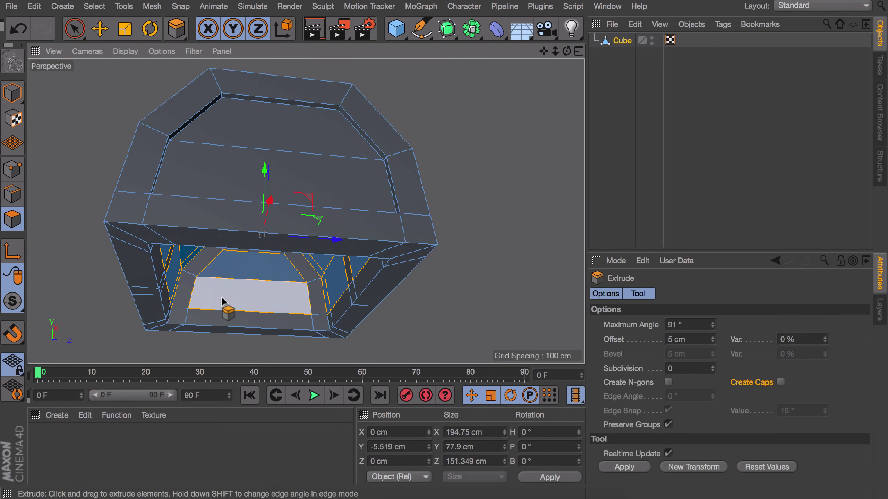
pyautogui.keyDown('alt'); pyautogui.moveTo(249, 287); pyautogui.dragTo(275, 231, button='right'); pyautogui.keyUp('alt')
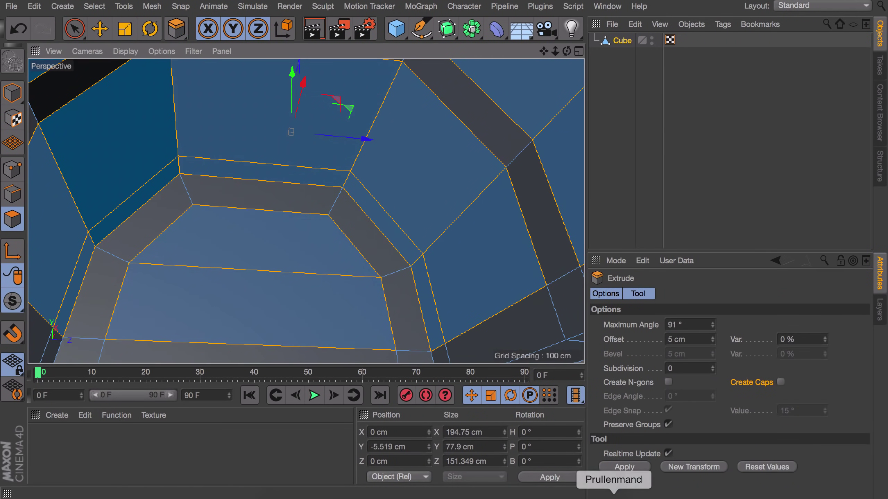
pyautogui.click(674, 472)
pyautogui.press('e')
pyautogui.press('shift+super+a')
# - In edge mode, select the short depth edges at the lower corners of the recessed panels along one long side
pyautogui.keyDown('alt'); pyautogui.moveTo(406, 271); pyautogui.dragTo(525, 255); pyautogui.keyUp('alt')
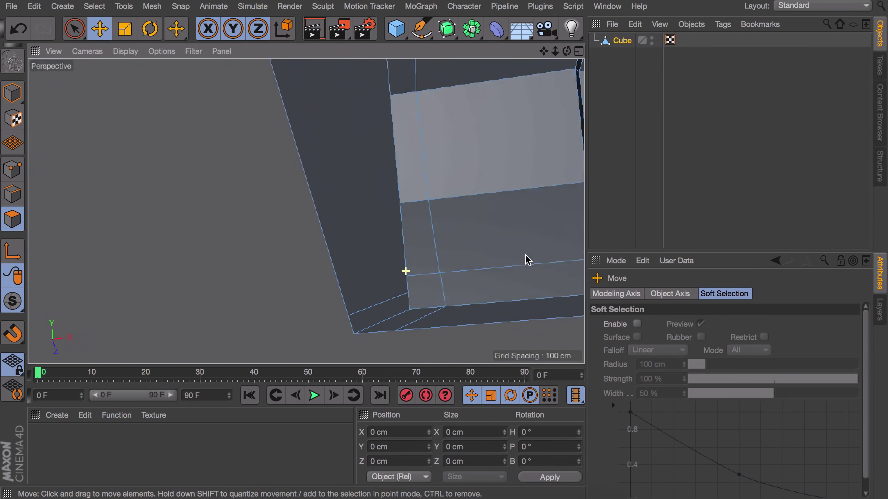
pyautogui.keyDown('alt'); pyautogui.moveTo(526, 256); pyautogui.dragTo(382, 230, button='right'); pyautogui.keyUp('alt')
pyautogui.keyDown('alt'); pyautogui.moveTo(290, 204); pyautogui.dragTo(426, 206); pyautogui.keyUp('alt')
pyautogui.keyDown('alt'); pyautogui.moveTo(257, 230); pyautogui.dragTo(299, 233, button='middle'); pyautogui.keyUp('alt')
pyautogui.click(12, 194)
pyautogui.keyDown('alt'); pyautogui.moveTo(314, 255); pyautogui.dragTo(351, 193, button='right'); pyautogui.keyUp('alt')
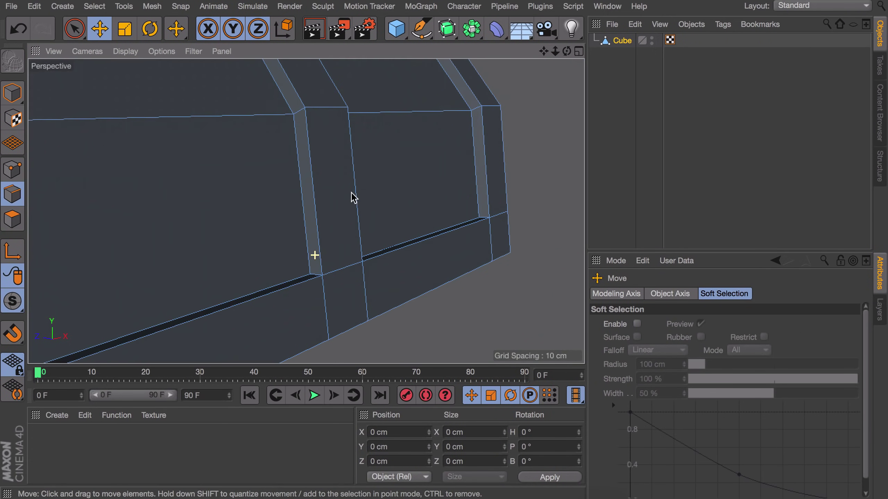
pyautogui.keyDown('alt'); pyautogui.moveTo(351, 193); pyautogui.dragTo(350, 223); pyautogui.keyUp('alt')
pyautogui.click(315, 274)
pyautogui.keyDown('shift'); pyautogui.click(474, 172); pyautogui.keyUp('shift')
pyautogui.keyDown('alt'); pyautogui.moveTo(333, 265); pyautogui.dragTo(175, 259); pyautogui.keyUp('alt')
pyautogui.keyDown('shift'); pyautogui.click(172, 188); pyautogui.keyUp('shift')
pyautogui.keyDown('alt'); pyautogui.moveTo(371, 278); pyautogui.dragTo(307, 278); pyautogui.keyUp('alt')
pyautogui.keyDown('alt'); pyautogui.moveTo(370, 273); pyautogui.dragTo(329, 300, button='right'); pyautogui.keyUp('alt')
pyautogui.keyDown('shift'); pyautogui.click(390, 272); pyautogui.keyUp('shift')
# - Add the short lower corner edges of the end recesses and the opposite long side's recesses to the selection
pyautogui.keyDown('alt'); pyautogui.moveTo(315, 307); pyautogui.dragTo(497, 315); pyautogui.keyUp('alt')
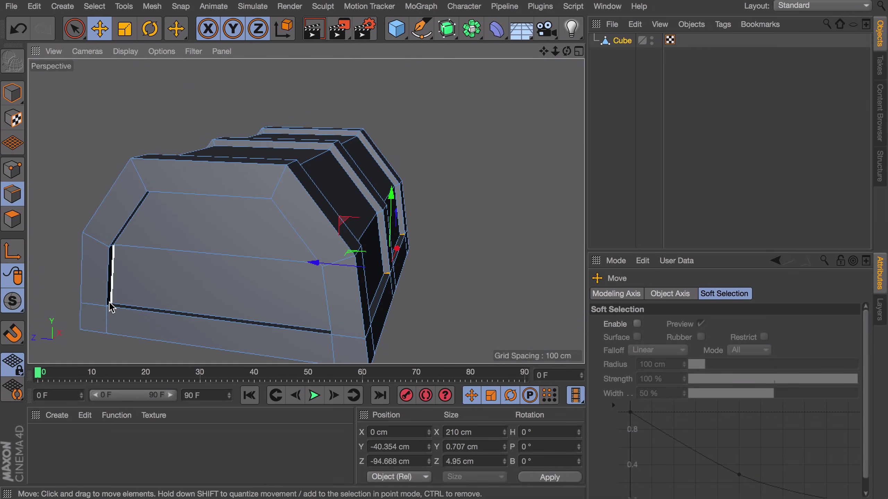
pyautogui.keyDown('shift'); pyautogui.click(109, 305); pyautogui.keyUp('shift')
pyautogui.keyDown('alt'); pyautogui.moveTo(110, 305); pyautogui.dragTo(234, 267); pyautogui.keyUp('alt')
pyautogui.keyDown('alt'); pyautogui.moveTo(234, 268); pyautogui.dragTo(454, 179, button='middle'); pyautogui.keyUp('alt')
pyautogui.keyDown('alt'); pyautogui.moveTo(83, 167); pyautogui.dragTo(147, 168); pyautogui.keyUp('alt')
pyautogui.keyDown('shift'); pyautogui.click(87, 170); pyautogui.keyUp('shift')
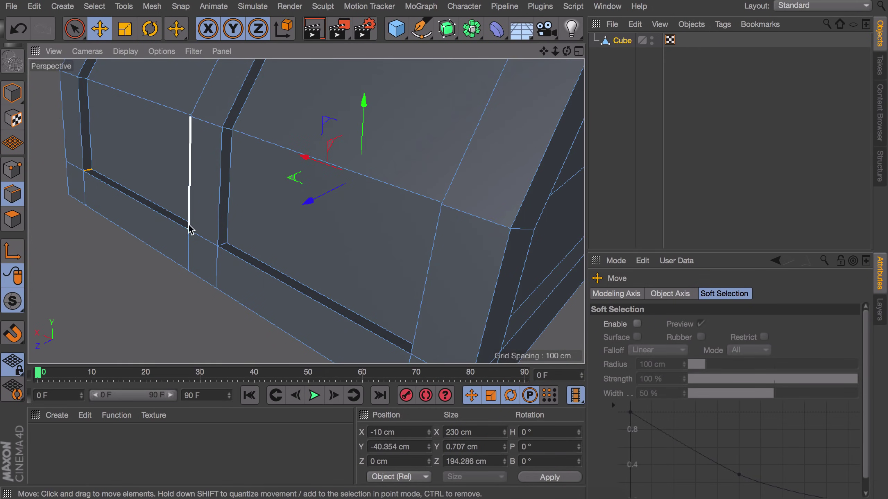
pyautogui.keyDown('shift'); pyautogui.click(190, 229); pyautogui.keyUp('shift')
pyautogui.keyDown('alt'); pyautogui.moveTo(190, 229); pyautogui.dragTo(301, 242); pyautogui.keyUp('alt')
pyautogui.keyDown('alt'); pyautogui.moveTo(302, 242); pyautogui.dragTo(248, 241, button='right'); pyautogui.keyUp('alt')
# - Bevel the selected corner edges with a 15 cm offset and enable Limit
pyautogui.press('m')
pyautogui.press('s')
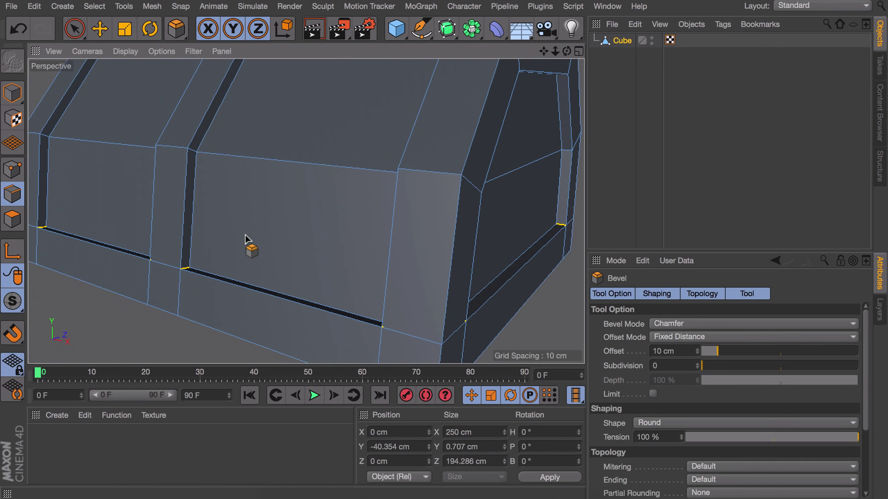
pyautogui.rightClick(247, 241)
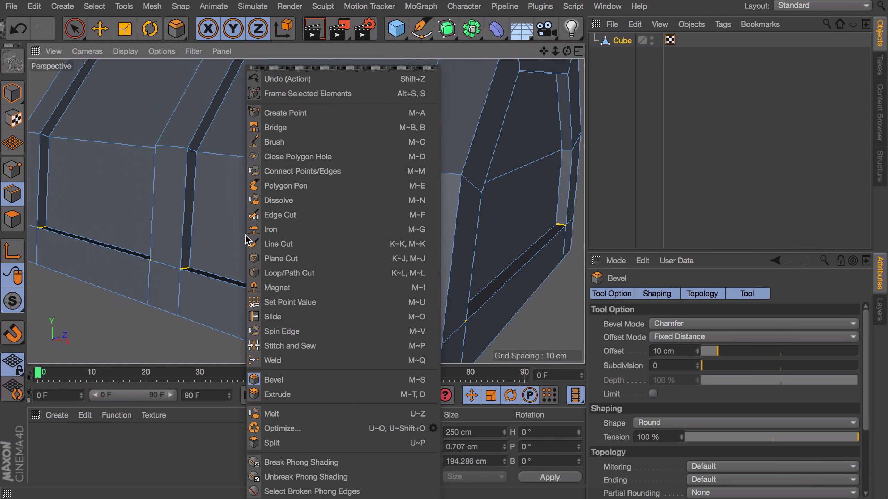
pyautogui.click(279, 379)
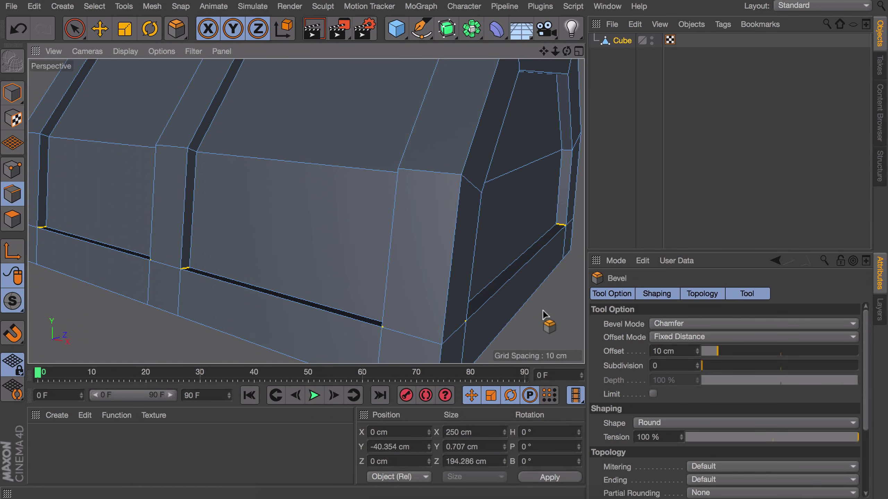
pyautogui.click(665, 352)
pyautogui.write('15')
pyautogui.press('Return')
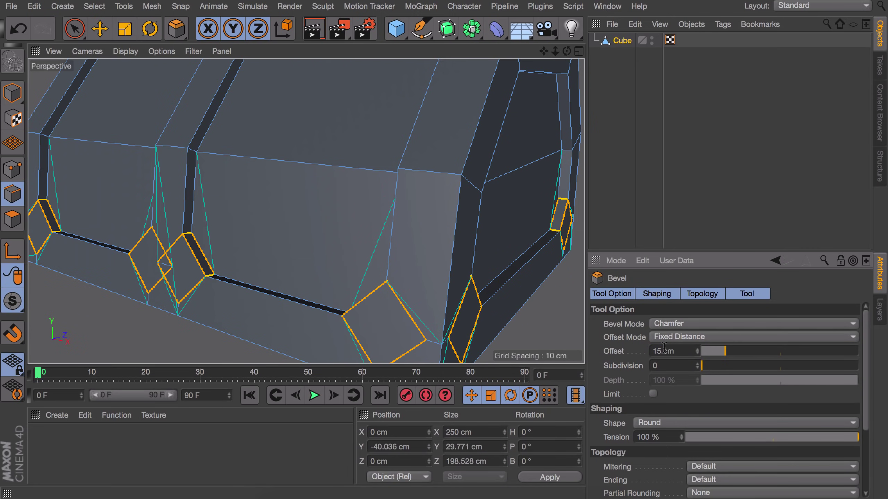
pyautogui.scroll(5, 144, 262)
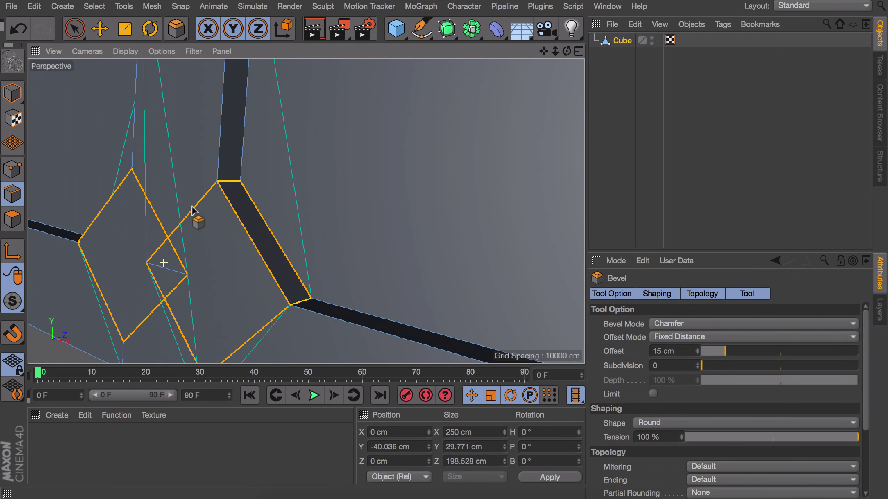
pyautogui.click(653, 394)
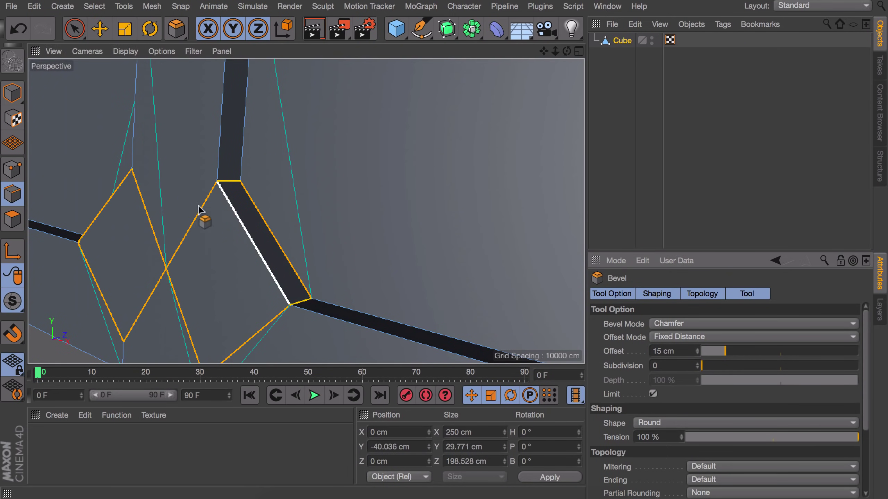
# - Examine the n-gon lines around the bevelled recess corners and the viewport's N-gon Lines display filter
pyautogui.scroll(-8, 165, 273)
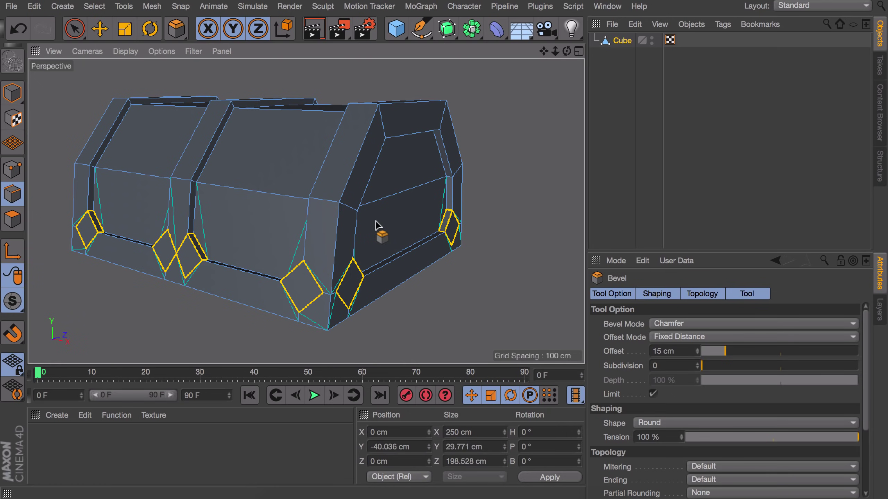
pyautogui.scroll(6, 320, 302)
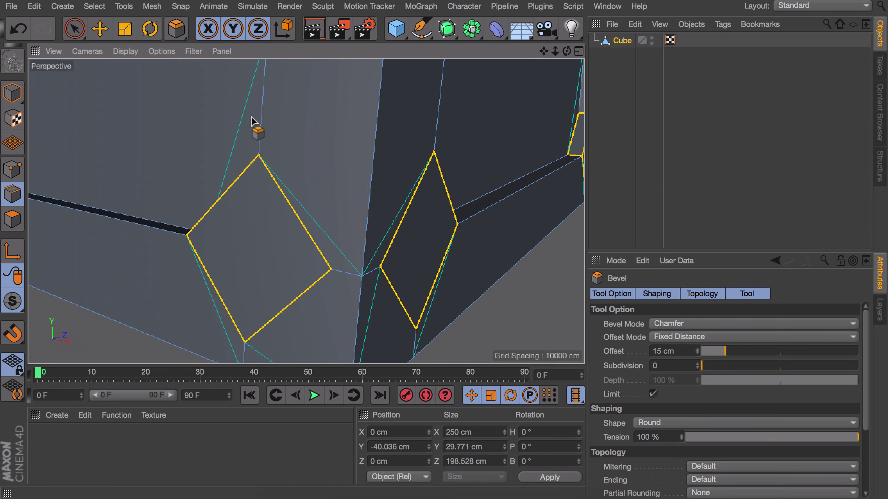
pyautogui.click(193, 51)
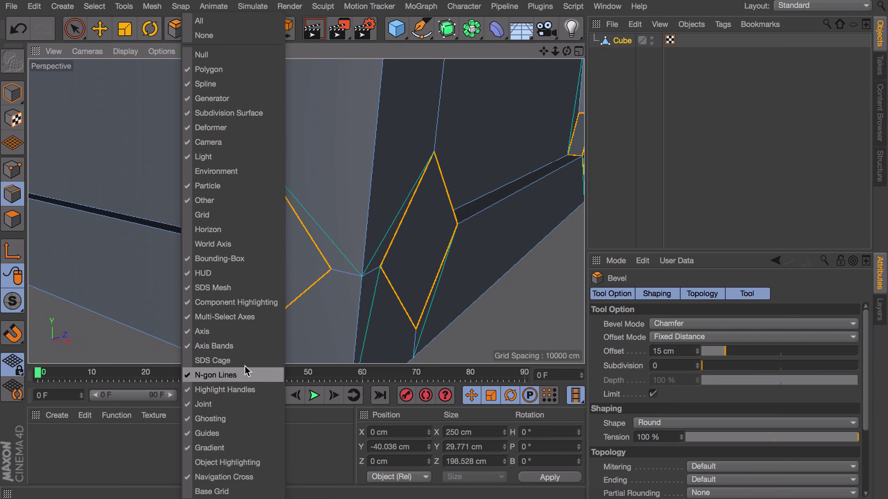
pyautogui.click(469, 243)
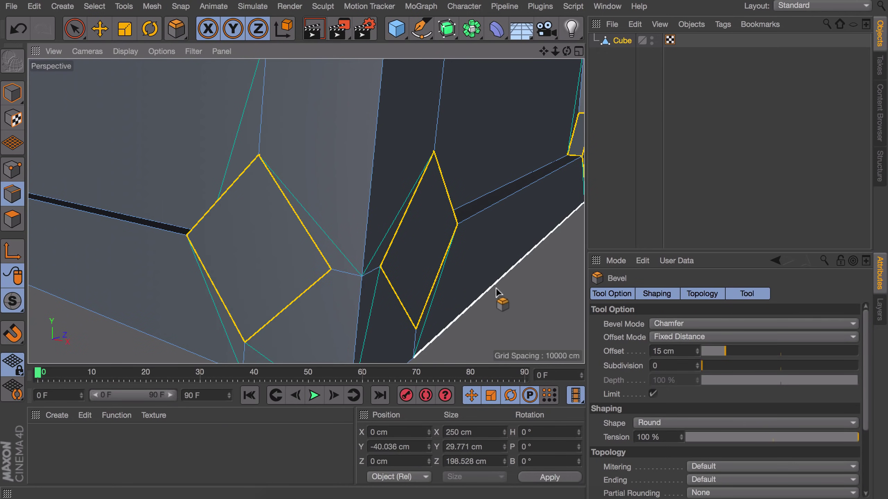
pyautogui.press('e')
pyautogui.scroll(-5, 381, 269)
pyautogui.scroll(10, 354, 251)
pyautogui.scroll(-3, 419, 248)
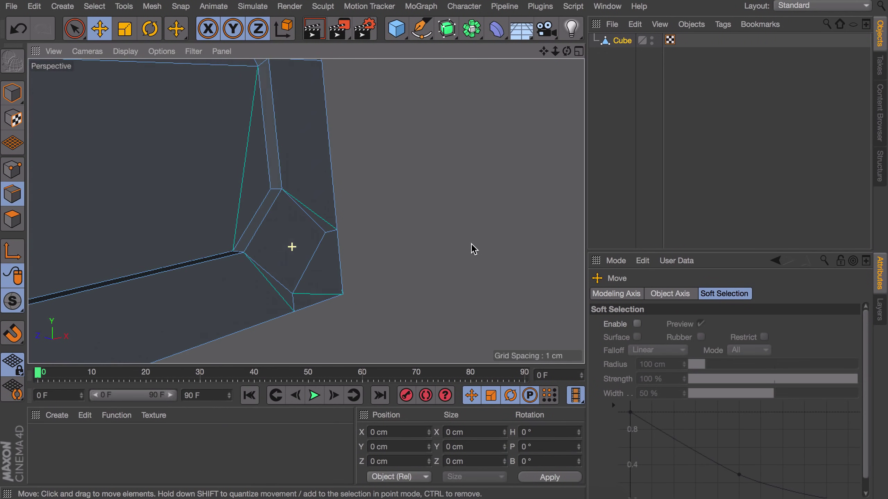
pyautogui.scroll(-5, 314, 223)
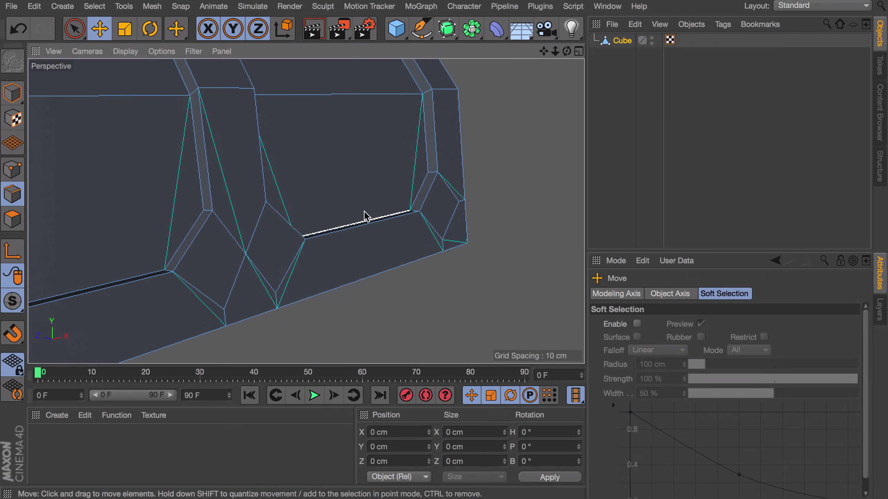
pyautogui.keyDown('alt'); pyautogui.moveTo(366, 214); pyautogui.dragTo(345, 220); pyautogui.keyUp('alt')
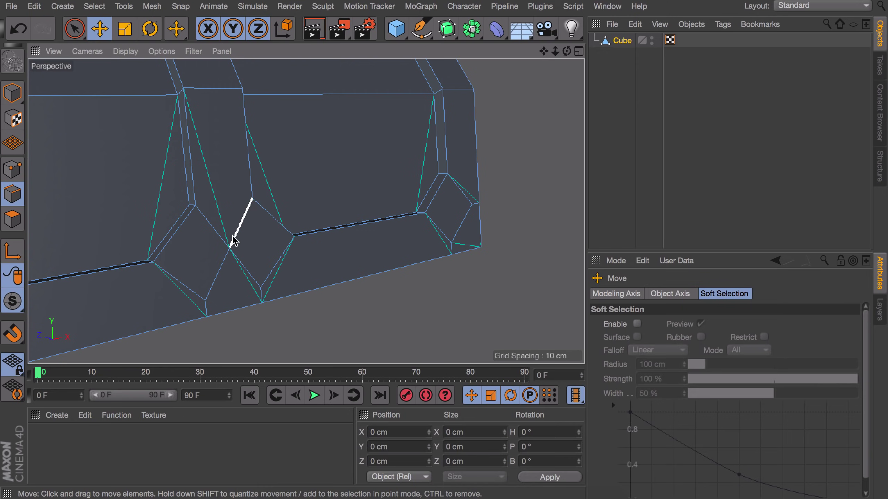
pyautogui.keyDown('alt'); pyautogui.moveTo(220, 236); pyautogui.dragTo(282, 219); pyautogui.keyUp('alt')
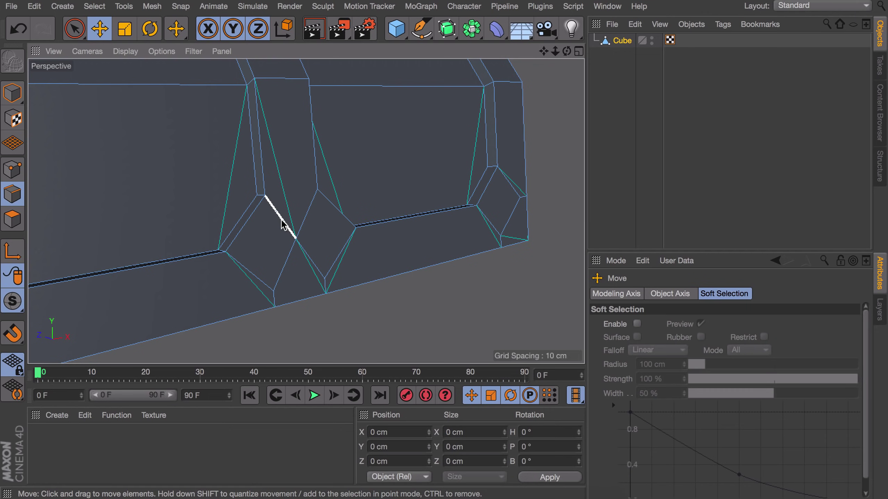
# - Enable Visible Only for Line Cut and cut edges across the central strap, joining the opposing corner points of the two neighbouring recess bevels
pyautogui.keyDown('alt'); pyautogui.moveTo(282, 219); pyautogui.dragTo(292, 187, button='right'); pyautogui.keyUp('alt')
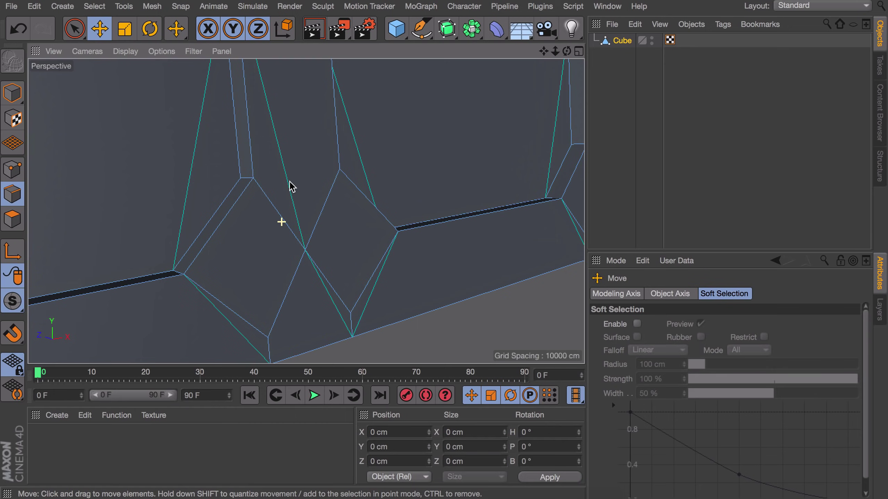
pyautogui.keyDown('alt'); pyautogui.moveTo(292, 187); pyautogui.dragTo(294, 180, button='right'); pyautogui.keyUp('alt')
pyautogui.press('k')
pyautogui.press('k')
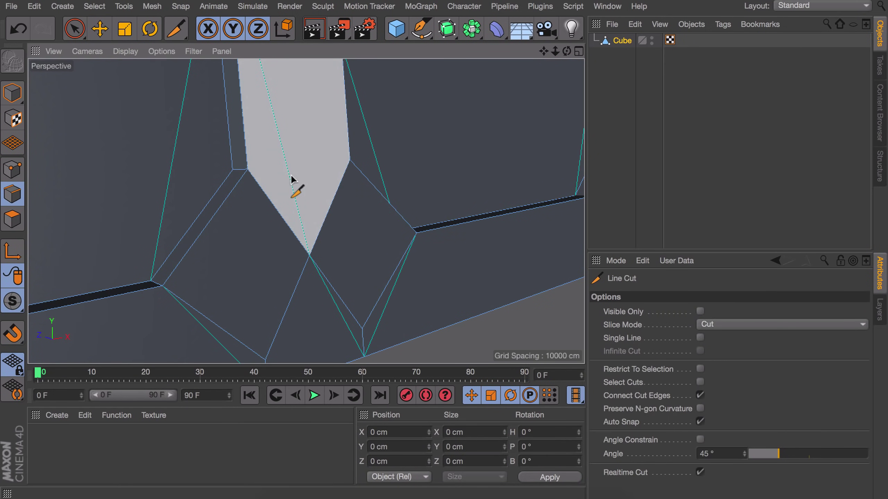
pyautogui.click(700, 311)
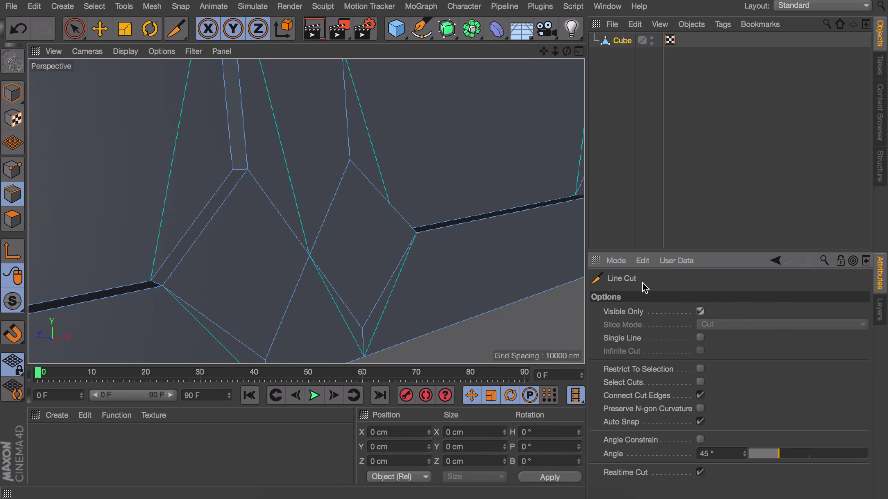
pyautogui.click(248, 169)
pyautogui.click(350, 160)
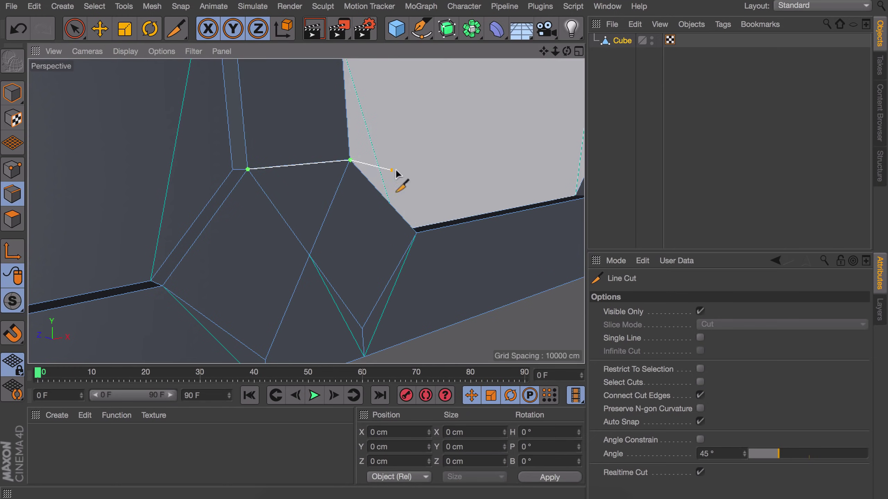
pyautogui.keyDown('alt'); pyautogui.moveTo(394, 191); pyautogui.dragTo(333, 192); pyautogui.keyUp('alt')
pyautogui.moveTo(148, 223); pyautogui.dragTo(426, 196)
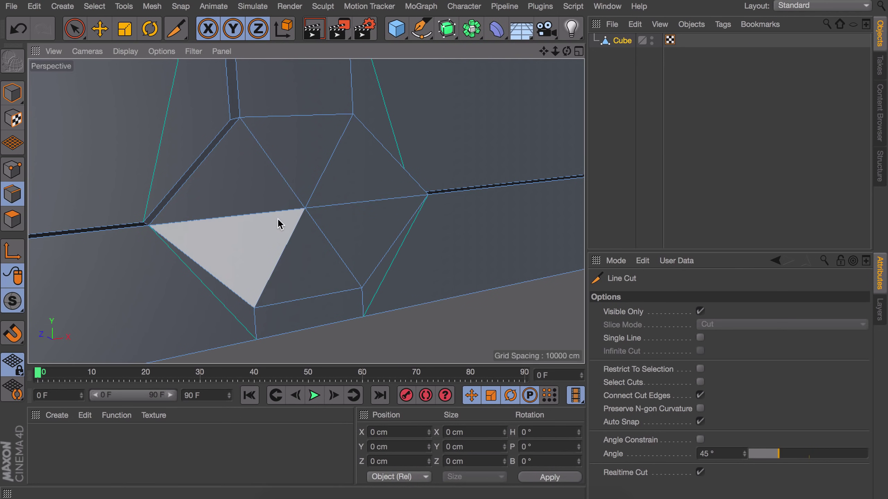
# - Select the edges meeting at the point between the two bevelled corners and dissolve them
pyautogui.press('space')
pyautogui.click(299, 223)
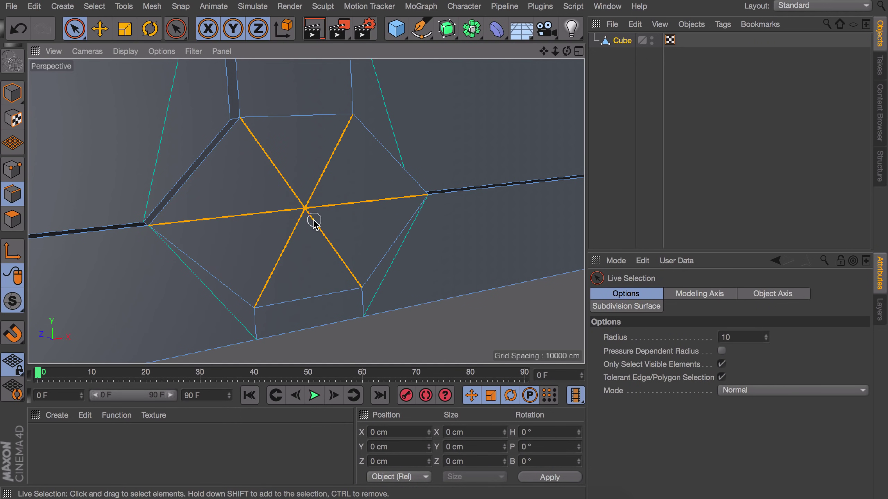
pyautogui.click(299, 223)
pyautogui.press('m')
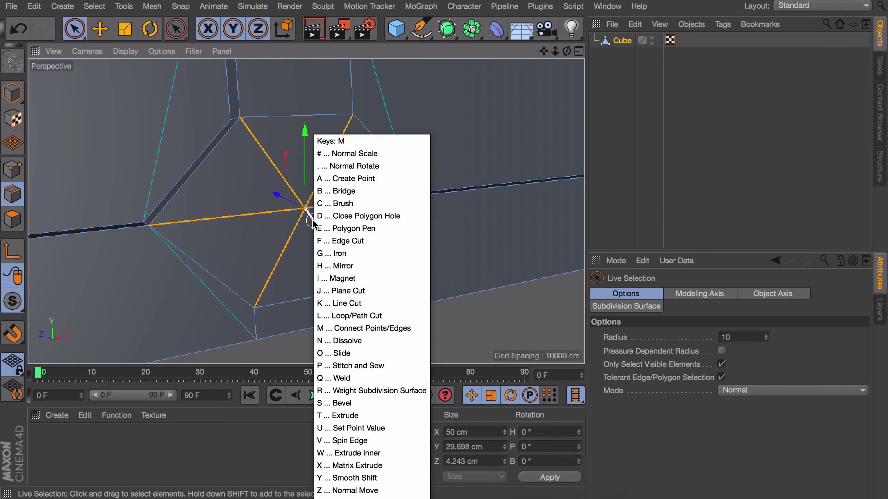
pyautogui.press('n')
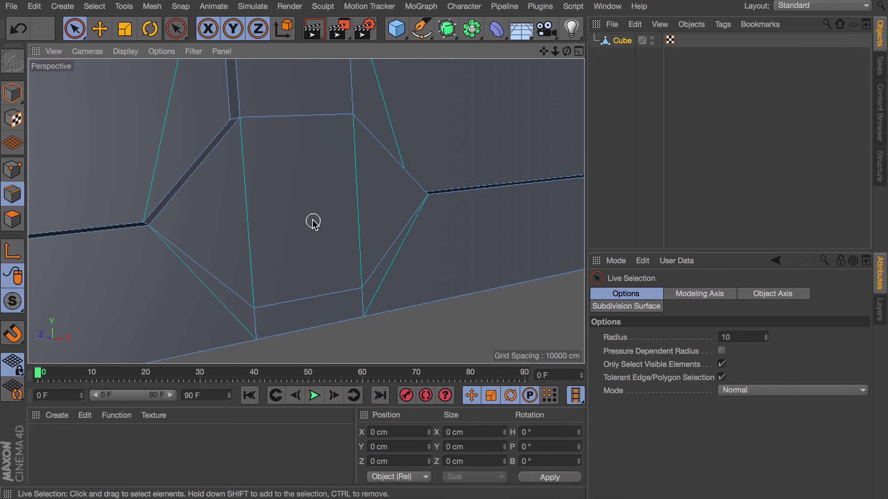
# - Line-cut two vertical edges through the resulting hexagon, continuing the sides of the central strap downward
pyautogui.press('space')
pyautogui.click(239, 118)
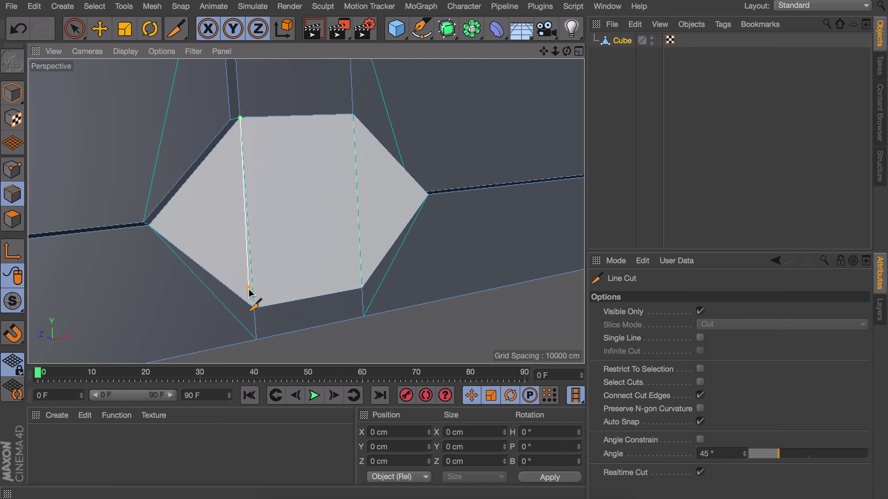
pyautogui.click(254, 308)
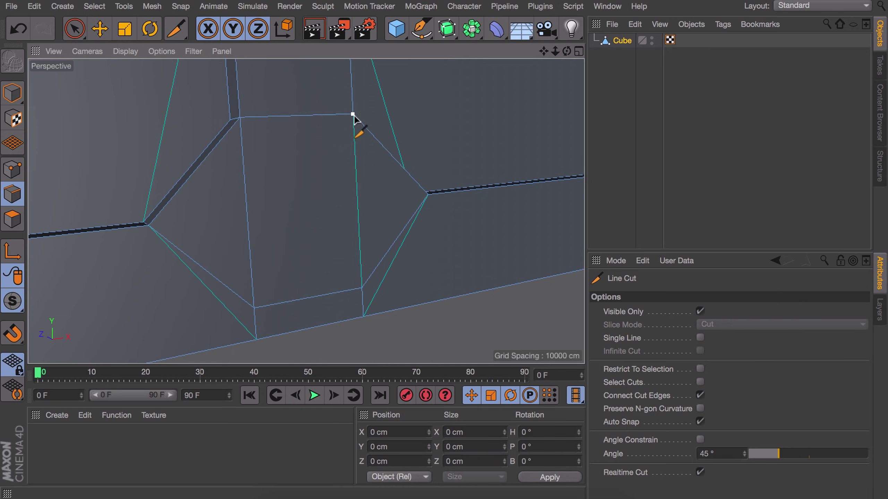
pyautogui.keyDown('alt'); pyautogui.moveTo(351, 285); pyautogui.dragTo(273, 201); pyautogui.keyUp('alt')
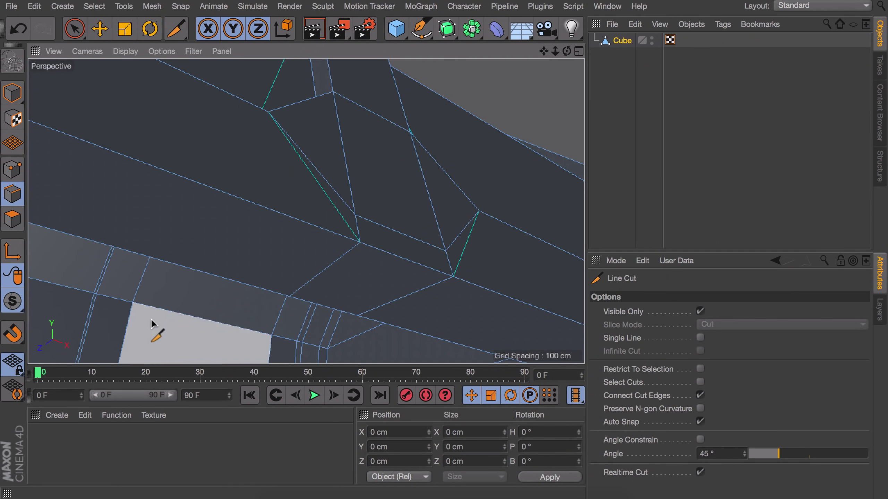
# - Disable Visible Only and, with the Front view in Hidden Line display, line-cut vertically from both outer bevel corners down past the lid's lower edge
pyautogui.click(697, 311)
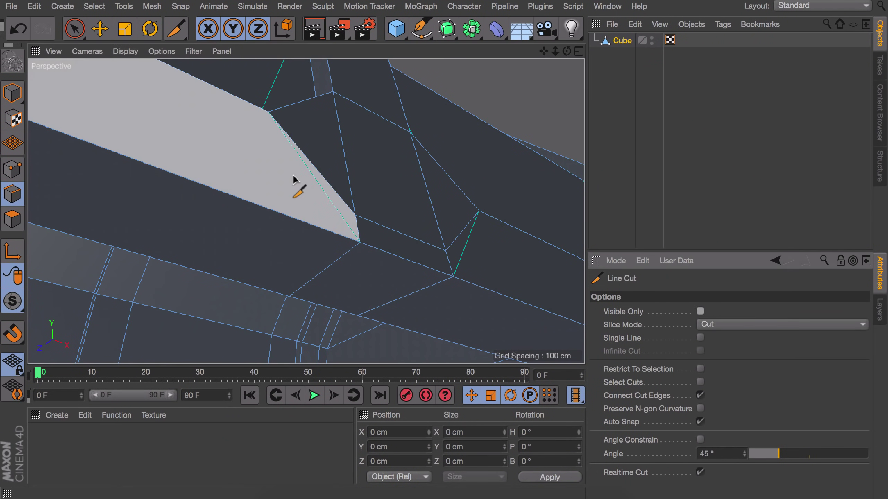
pyautogui.middleClick(292, 174)
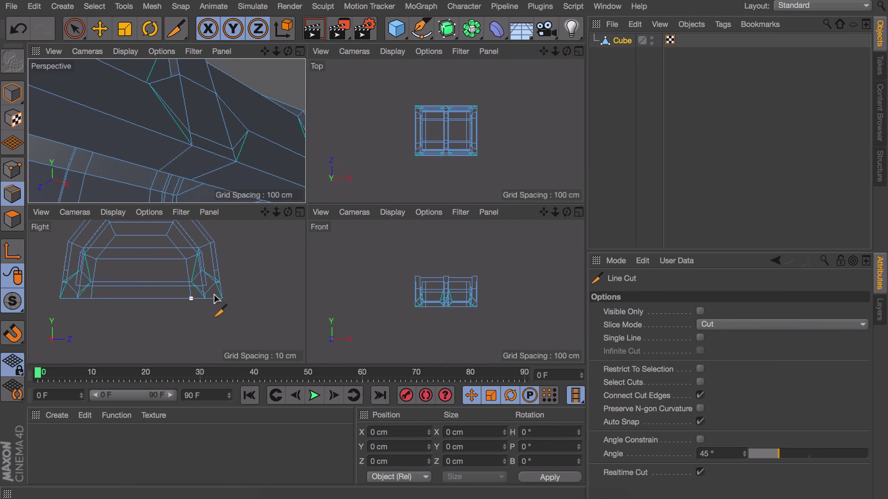
pyautogui.scroll(5, 441, 304)
pyautogui.scroll(2, 427, 297)
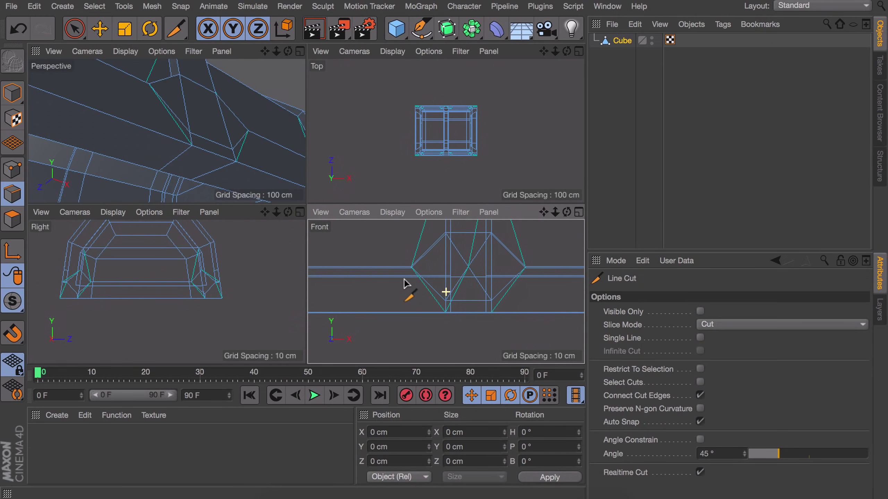
pyautogui.middleClick(412, 277)
pyautogui.scroll(6, 241, 175)
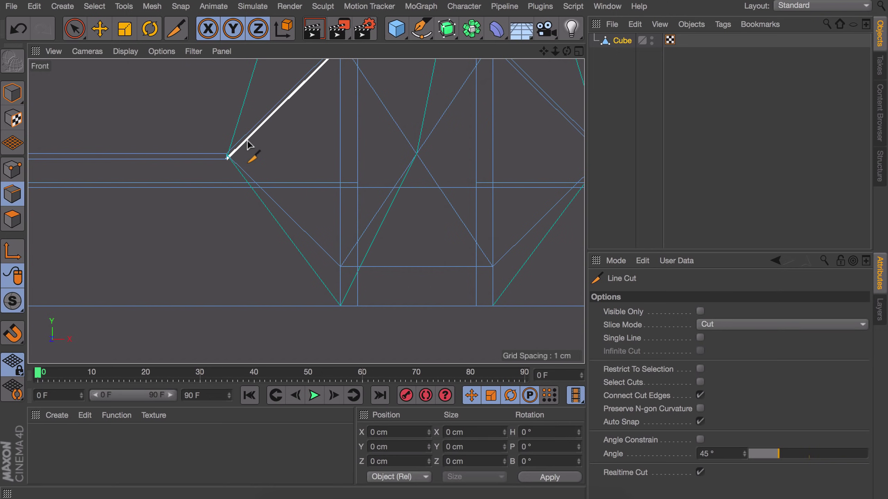
pyautogui.click(122, 51)
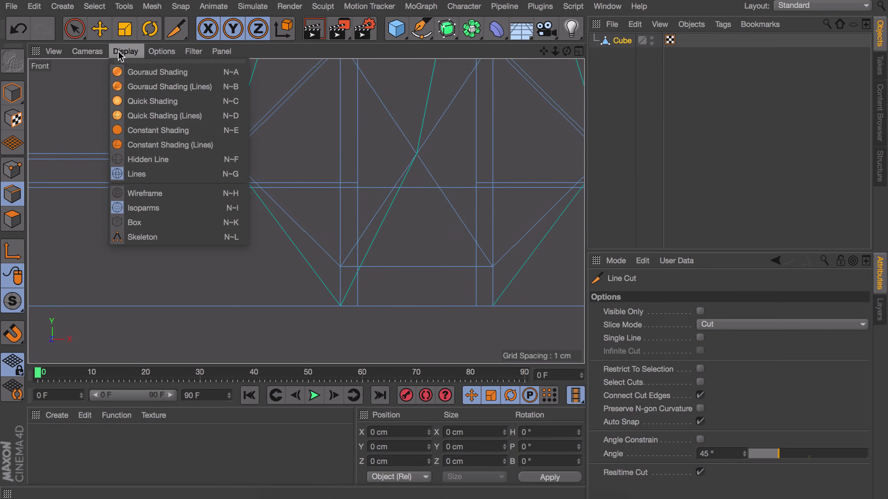
pyautogui.click(137, 157)
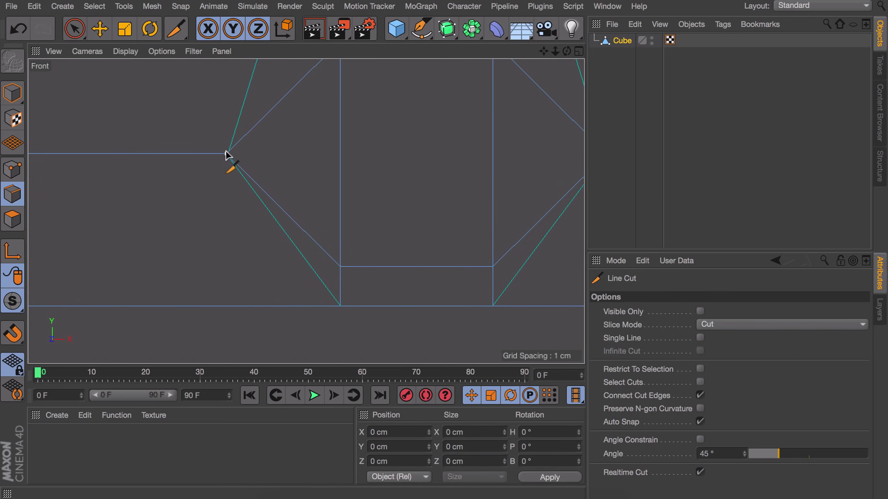
pyautogui.moveTo(227, 153); pyautogui.dragTo(228, 327)
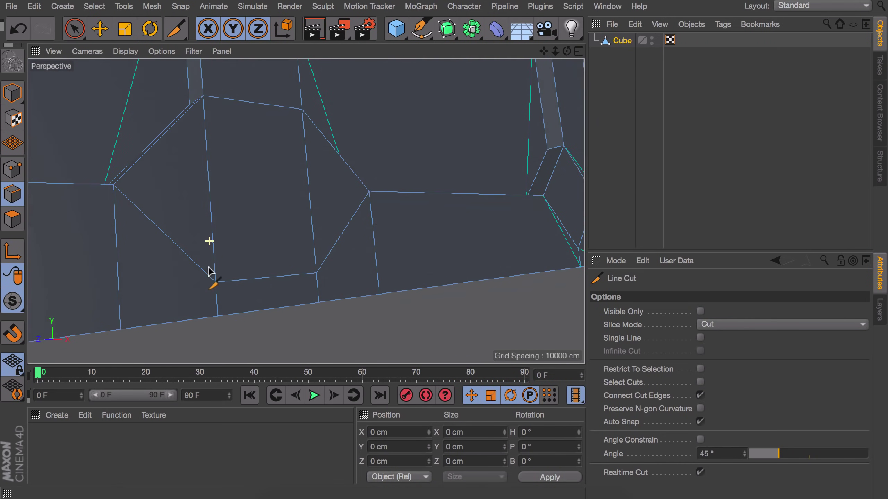
# - Dissolve the two lower diagonal bevel edges and the horizontal edge between them below the central strap
pyautogui.press('space')
pyautogui.click(196, 261)
pyautogui.keyDown('shift'); pyautogui.click(259, 276); pyautogui.keyUp('shift')
pyautogui.keyDown('shift'); pyautogui.click(340, 239); pyautogui.keyUp('shift')
pyautogui.hotkey('ctrl', 'BackSpace')
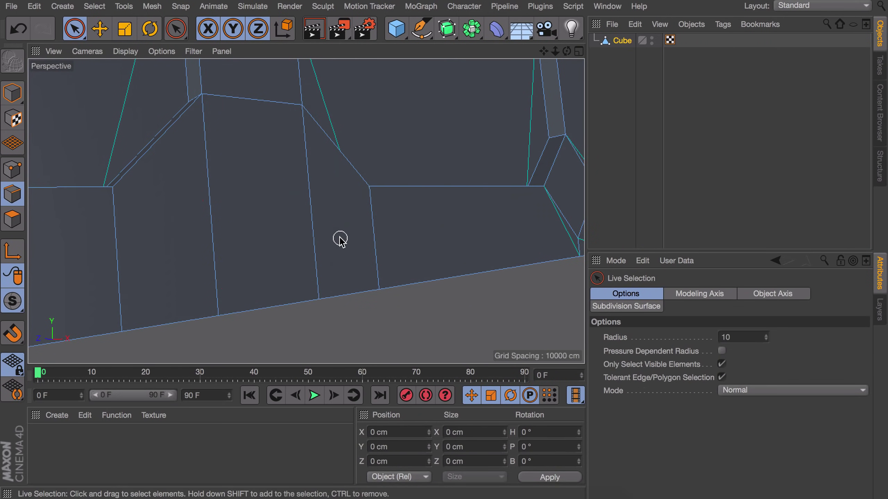
# - Select the two outer rim edges under the central strap and scale them outward along X to about 60.5 cm apart
pyautogui.keyDown('alt'); pyautogui.moveTo(340, 238); pyautogui.dragTo(243, 234); pyautogui.keyUp('alt')
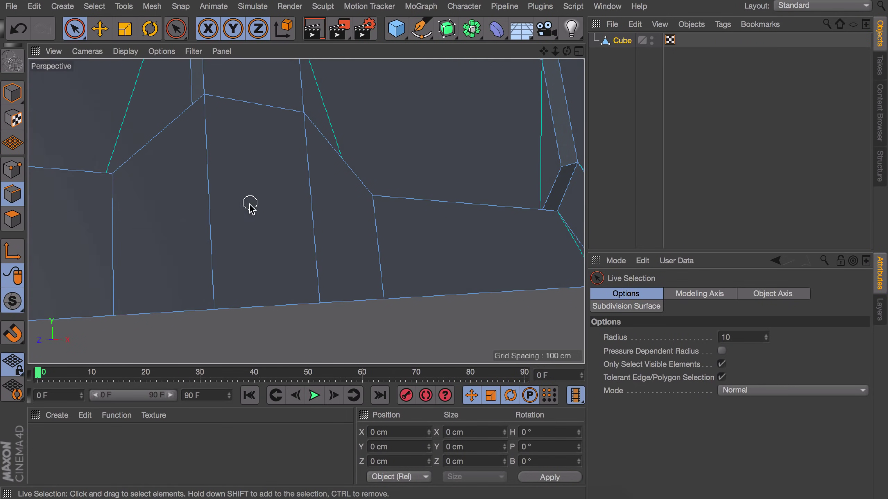
pyautogui.click(13, 219)
pyautogui.scroll(-3, 266, 193)
pyautogui.press('e')
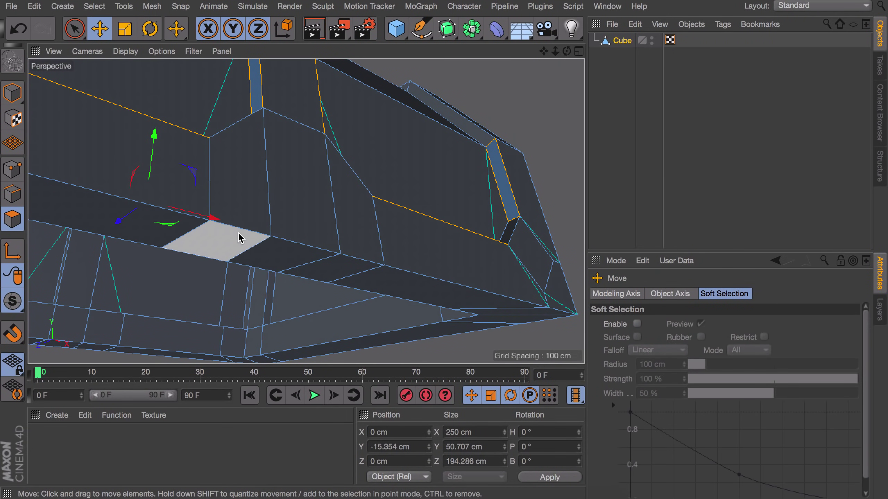
pyautogui.click(241, 240)
pyautogui.click(10, 189)
pyautogui.click(187, 233)
pyautogui.keyDown('shift'); pyautogui.click(355, 274); pyautogui.keyUp('shift')
pyautogui.keyDown('alt'); pyautogui.moveTo(313, 236); pyautogui.dragTo(273, 282); pyautogui.keyUp('alt')
pyautogui.press('t')
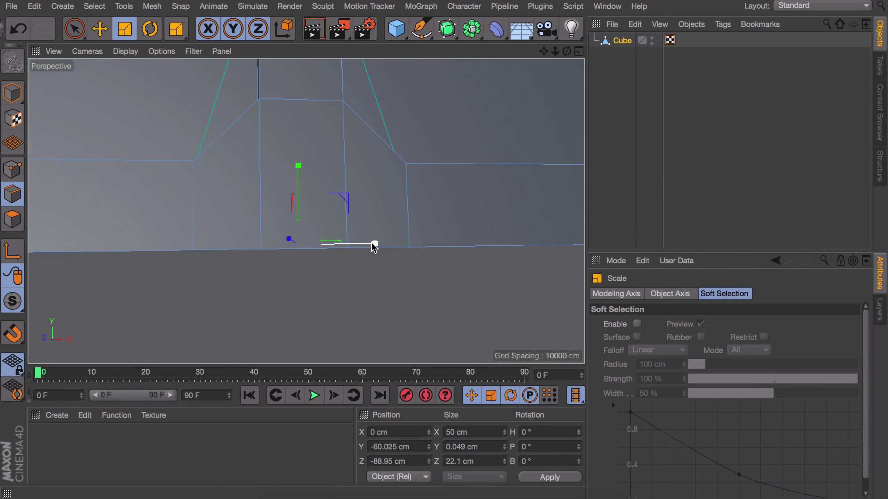
pyautogui.moveTo(373, 244); pyautogui.dragTo(217, 168)
# - Select the three rim polygons beneath the central strap and extrude them with an offset of -20 cm to form a clasp tab
pyautogui.press('e')
pyautogui.click(15, 220)
pyautogui.click(269, 281)
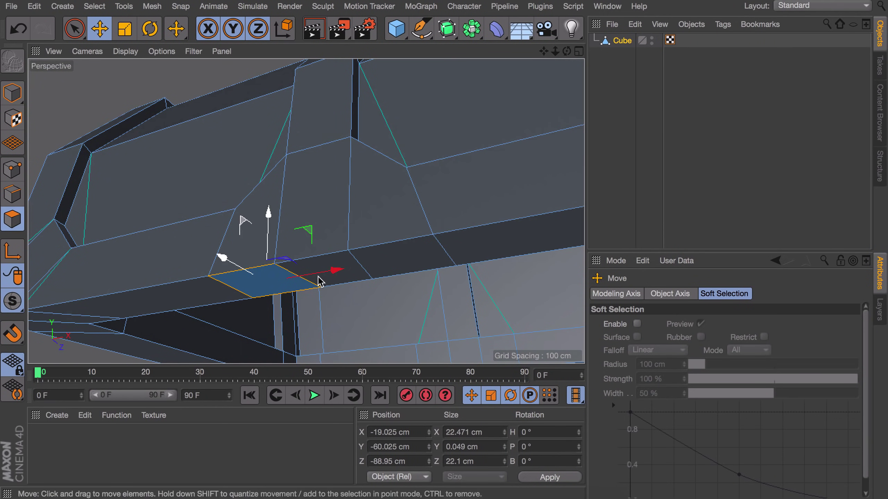
pyautogui.keyDown('shift'); pyautogui.click(347, 264); pyautogui.keyUp('shift')
pyautogui.press('d')
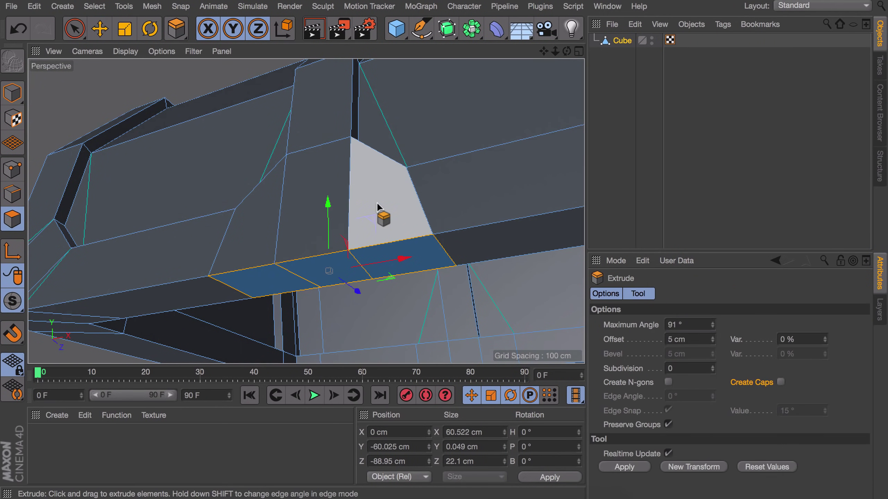
pyautogui.moveTo(377, 201); pyautogui.dragTo(354, 229)
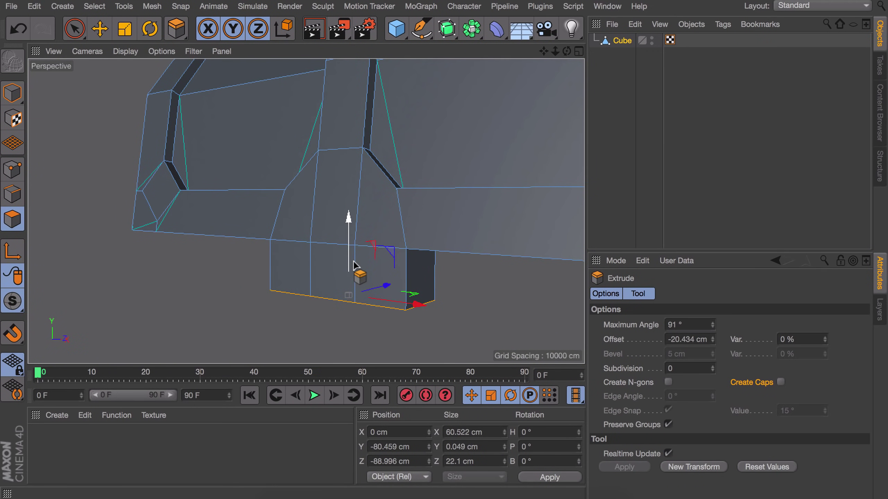
pyautogui.hotkey('ctrl', 'z')
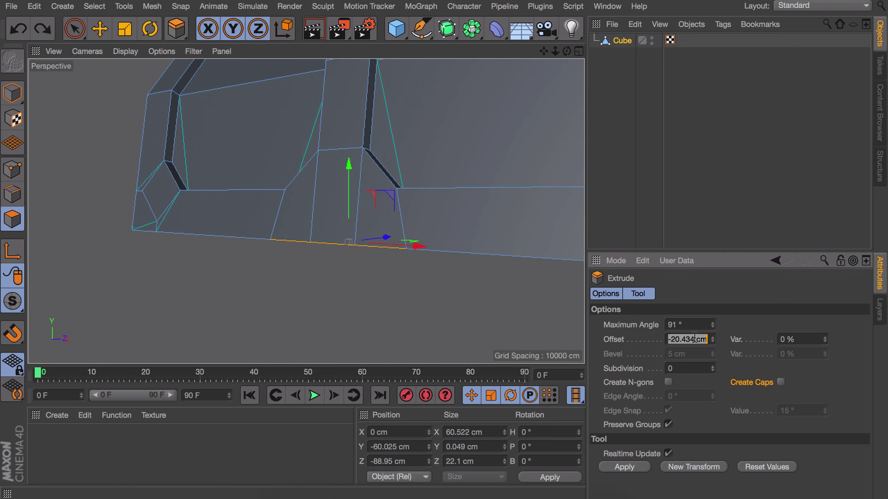
pyautogui.click(694, 338)
pyautogui.write('-20')
pyautogui.press('Return')
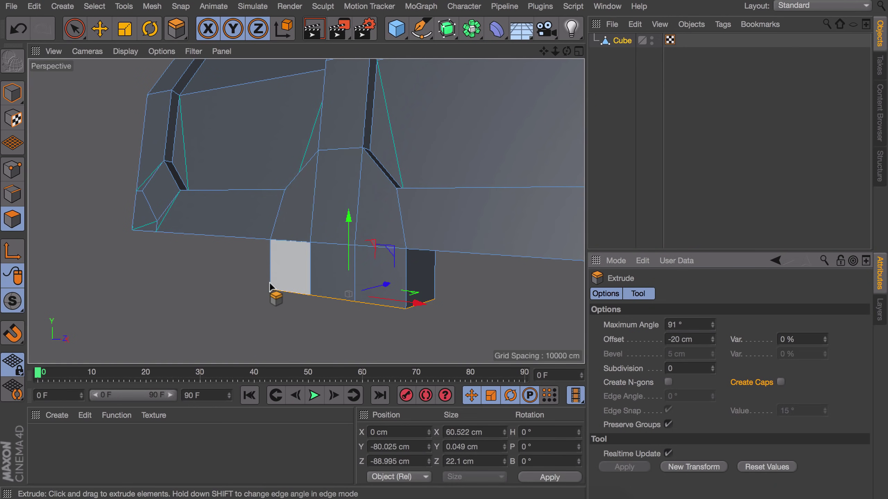
# - Select the clasp tab's two outer bottom edges and scale them inward along X to taper the tab
pyautogui.press('e')
pyautogui.click(314, 318)
pyautogui.keyDown('alt'); pyautogui.moveTo(353, 289); pyautogui.dragTo(368, 283); pyautogui.keyUp('alt')
pyautogui.keyDown('alt'); pyautogui.moveTo(325, 265); pyautogui.dragTo(303, 207, button='middle'); pyautogui.keyUp('alt')
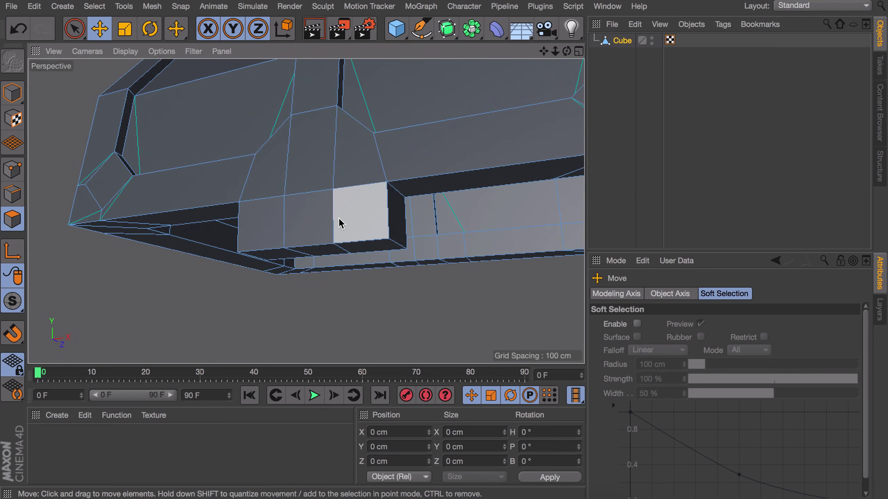
pyautogui.keyDown('alt'); pyautogui.moveTo(339, 224); pyautogui.dragTo(352, 179, button='right'); pyautogui.keyUp('alt')
pyautogui.click(12, 194)
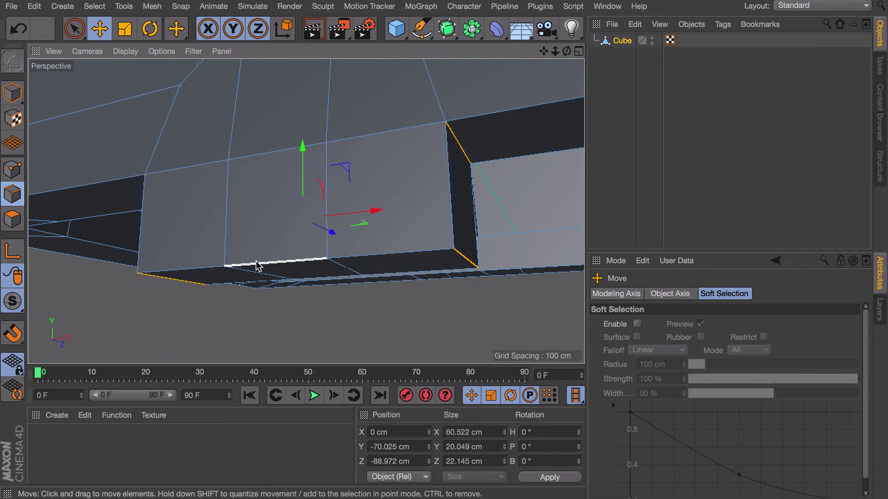
pyautogui.click(182, 281)
pyautogui.keyDown('shift'); pyautogui.click(460, 258); pyautogui.keyUp('shift')
pyautogui.press('t')
pyautogui.keyDown('alt'); pyautogui.moveTo(392, 257); pyautogui.dragTo(351, 246); pyautogui.keyUp('alt')
pyautogui.keyDown('alt'); pyautogui.moveTo(341, 276); pyautogui.dragTo(272, 301); pyautogui.keyUp('alt')
pyautogui.click(271, 301)
# - Turn off the N-gon Lines display filter in the perspective view
pyautogui.keyDown('alt'); pyautogui.moveTo(267, 243); pyautogui.dragTo(250, 297, button='right'); pyautogui.keyUp('alt')
pyautogui.keyDown('alt'); pyautogui.moveTo(286, 250); pyautogui.dragTo(313, 240); pyautogui.keyUp('alt')
pyautogui.keyDown('alt'); pyautogui.moveTo(325, 191); pyautogui.dragTo(322, 241, button='middle'); pyautogui.keyUp('alt')
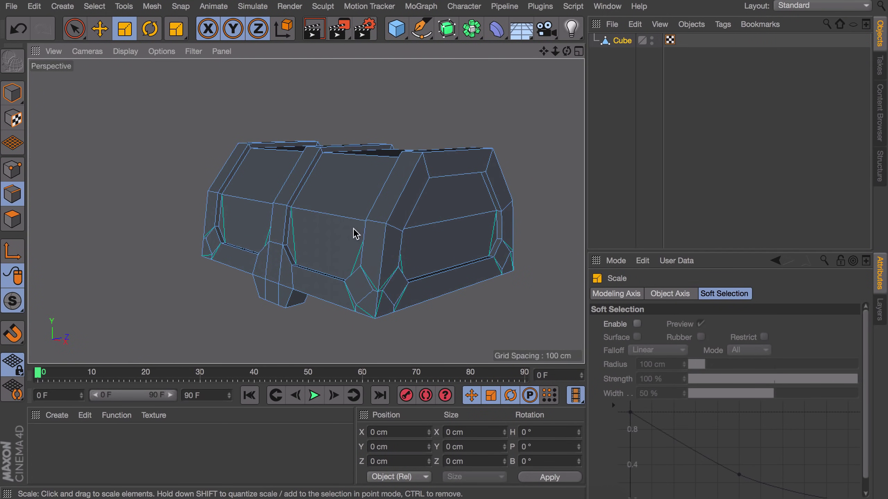
pyautogui.keyDown('alt'); pyautogui.moveTo(342, 225); pyautogui.dragTo(358, 232); pyautogui.keyUp('alt')
pyautogui.keyDown('alt'); pyautogui.moveTo(348, 297); pyautogui.dragTo(364, 264, button='right'); pyautogui.keyUp('alt')
pyautogui.keyDown('alt'); pyautogui.moveTo(363, 264); pyautogui.dragTo(355, 253); pyautogui.keyUp('alt')
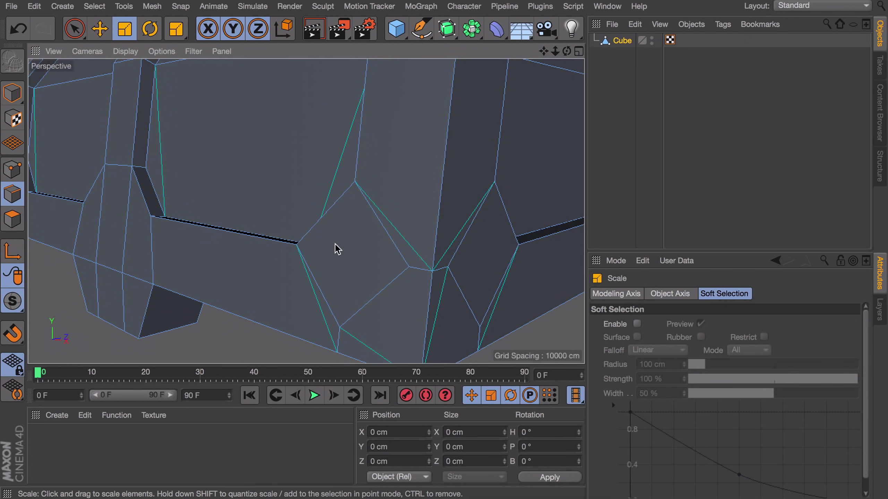
pyautogui.click(189, 51)
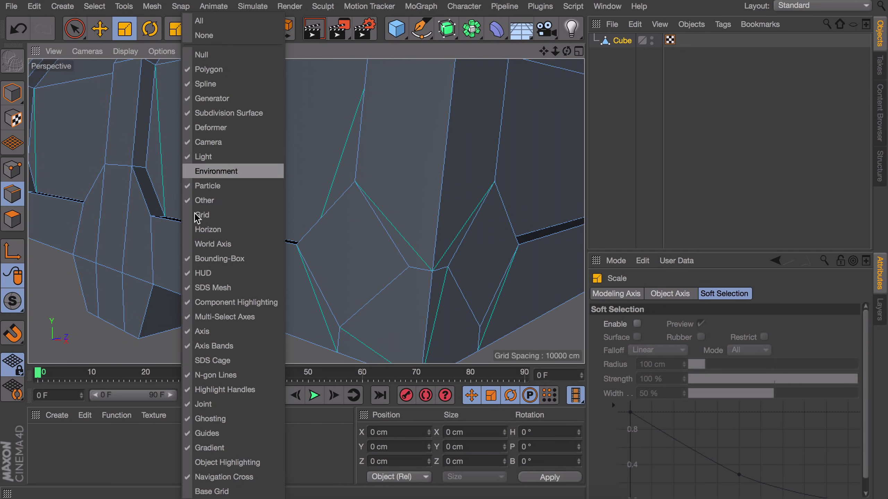
pyautogui.click(225, 375)
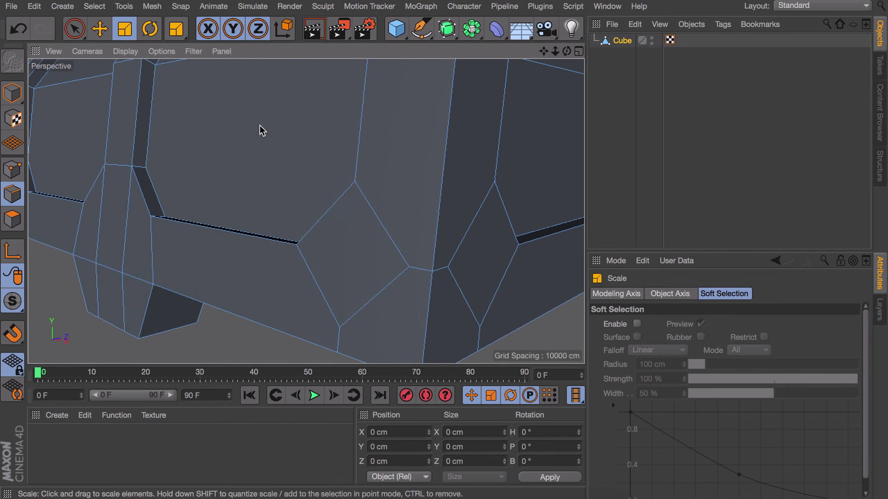
pyautogui.keyDown('alt'); pyautogui.moveTo(260, 126); pyautogui.dragTo(238, 186, button='right'); pyautogui.keyUp('alt')
pyautogui.keyDown('alt'); pyautogui.moveTo(252, 153); pyautogui.dragTo(240, 283, button='middle'); pyautogui.keyUp('alt')
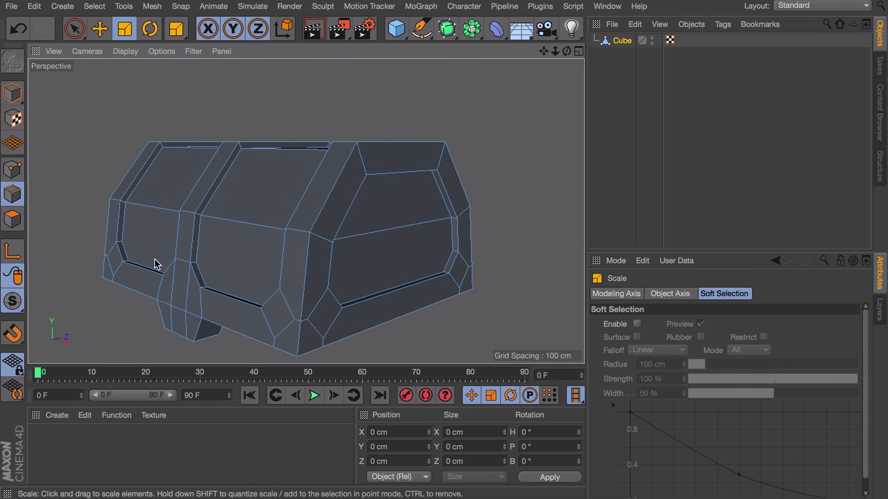
# - Select the outer border edge loops of the recessed panels on both sides of the central strap
pyautogui.click(18, 194)
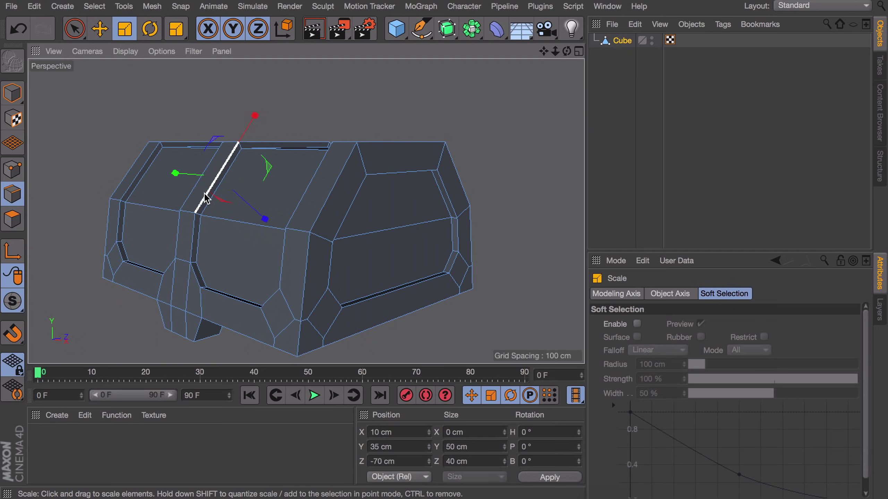
pyautogui.doubleClick(205, 194)
pyautogui.keyDown('alt'); pyautogui.moveTo(224, 208); pyautogui.dragTo(353, 242); pyautogui.keyUp('alt')
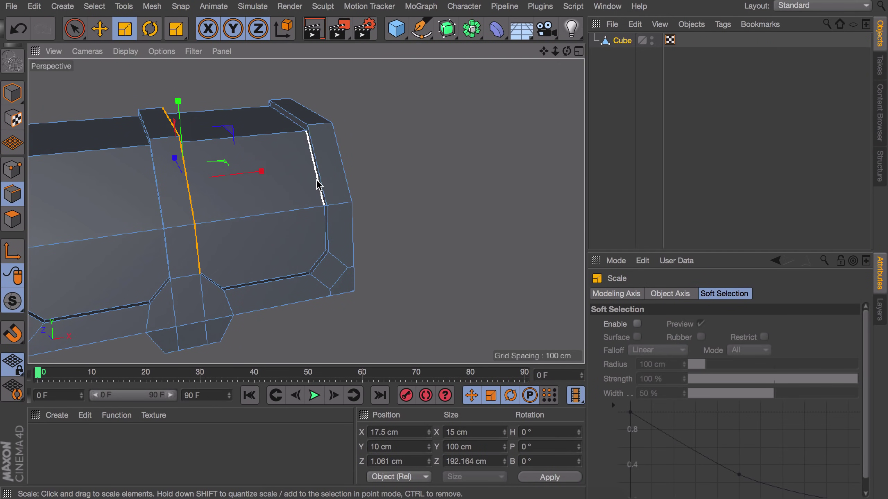
pyautogui.keyDown('shift'); pyautogui.doubleClick(320, 185); pyautogui.keyUp('shift')
pyautogui.keyDown('alt'); pyautogui.moveTo(309, 195); pyautogui.dragTo(331, 208); pyautogui.keyUp('alt')
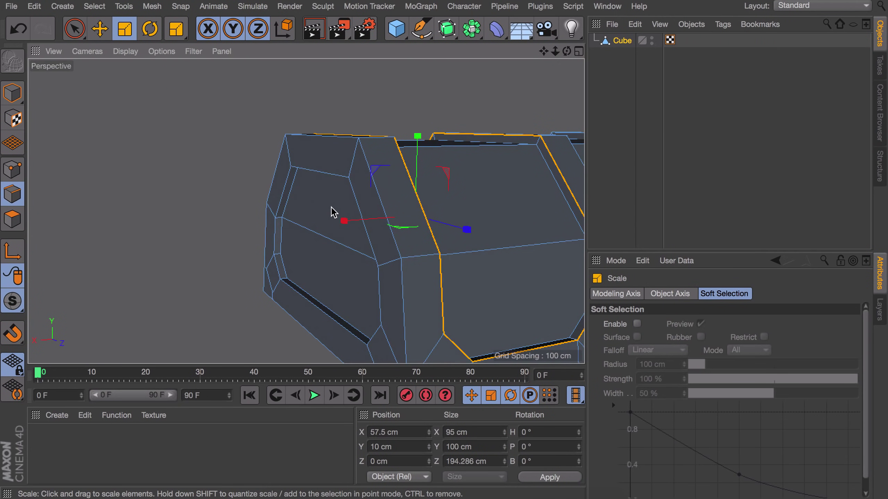
pyautogui.keyDown('shift'); pyautogui.doubleClick(339, 179); pyautogui.keyUp('shift')
pyautogui.keyDown('alt'); pyautogui.moveTo(350, 222); pyautogui.dragTo(323, 170, button='middle'); pyautogui.keyUp('alt')
pyautogui.keyDown('alt'); pyautogui.moveTo(425, 251); pyautogui.dragTo(240, 192); pyautogui.keyUp('alt')
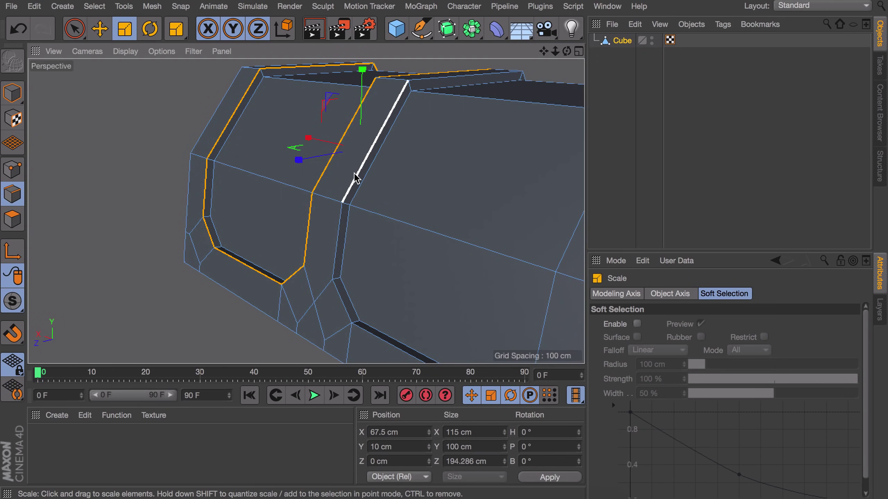
pyautogui.keyDown('shift'); pyautogui.doubleClick(354, 173); pyautogui.keyUp('shift')
pyautogui.keyDown('alt'); pyautogui.moveTo(374, 203); pyautogui.dragTo(308, 175, button='middle'); pyautogui.keyUp('alt')
pyautogui.keyDown('shift'); pyautogui.doubleClick(458, 250); pyautogui.keyUp('shift')
# - Add the recess border loops on both end faces, the end outlines and the bottom rim edges to the selection
pyautogui.keyDown('alt'); pyautogui.moveTo(470, 183); pyautogui.dragTo(167, 175); pyautogui.keyUp('alt')
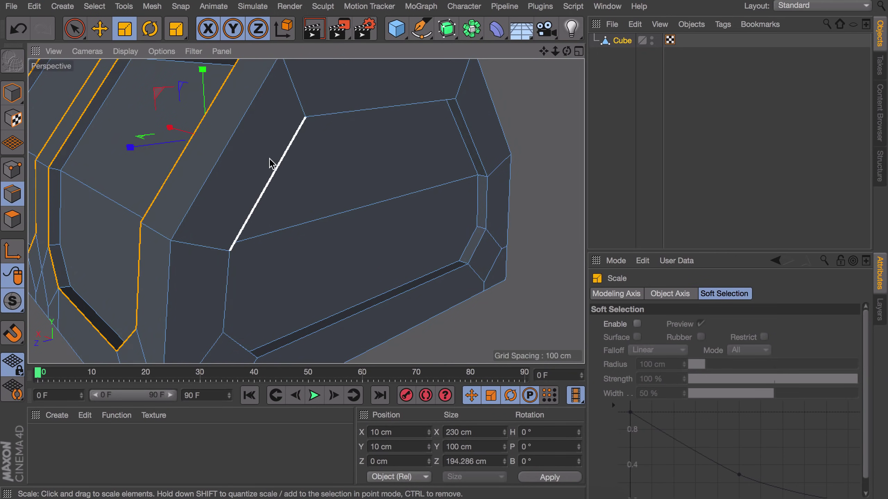
pyautogui.keyDown('shift'); pyautogui.doubleClick(269, 158); pyautogui.keyUp('shift')
pyautogui.keyDown('alt'); pyautogui.moveTo(337, 172); pyautogui.dragTo(323, 206); pyautogui.keyUp('alt')
pyautogui.keyDown('alt'); pyautogui.moveTo(318, 202); pyautogui.dragTo(434, 200); pyautogui.keyUp('alt')
pyautogui.keyDown('shift'); pyautogui.doubleClick(341, 209); pyautogui.keyUp('shift')
pyautogui.keyDown('alt'); pyautogui.moveTo(343, 234); pyautogui.dragTo(255, 176); pyautogui.keyUp('alt')
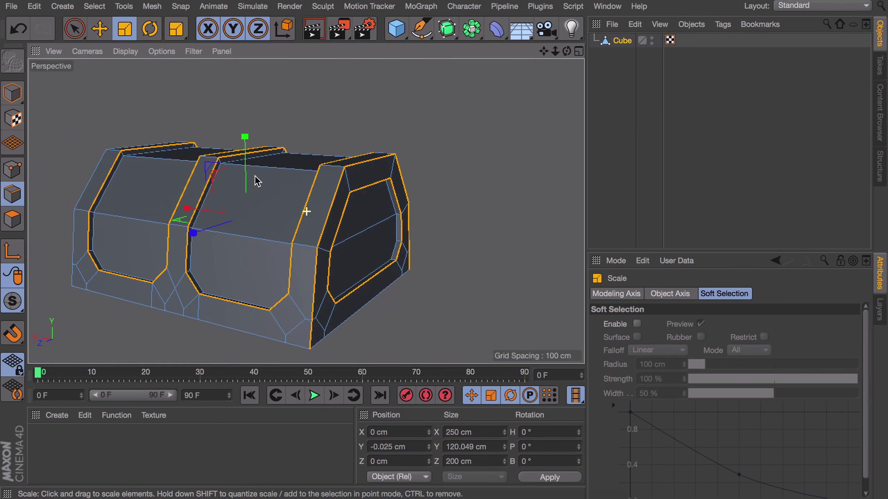
pyautogui.keyDown('shift'); pyautogui.doubleClick(353, 320); pyautogui.keyUp('shift')
# - Bevel all the selected edges with a fixed offset of 1 cm
pyautogui.keyDown('alt'); pyautogui.moveTo(353, 320); pyautogui.dragTo(111, 259); pyautogui.keyUp('alt')
pyautogui.press('m')
pyautogui.press('s')
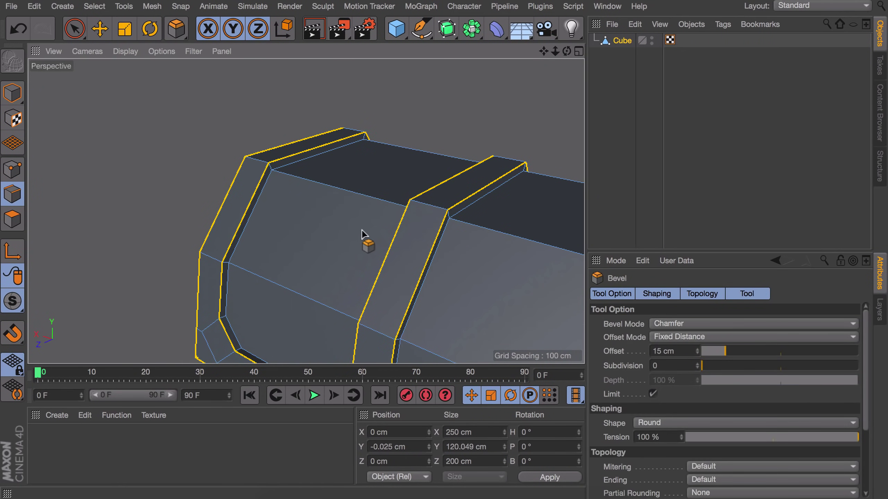
pyautogui.scroll(10, 250, 154)
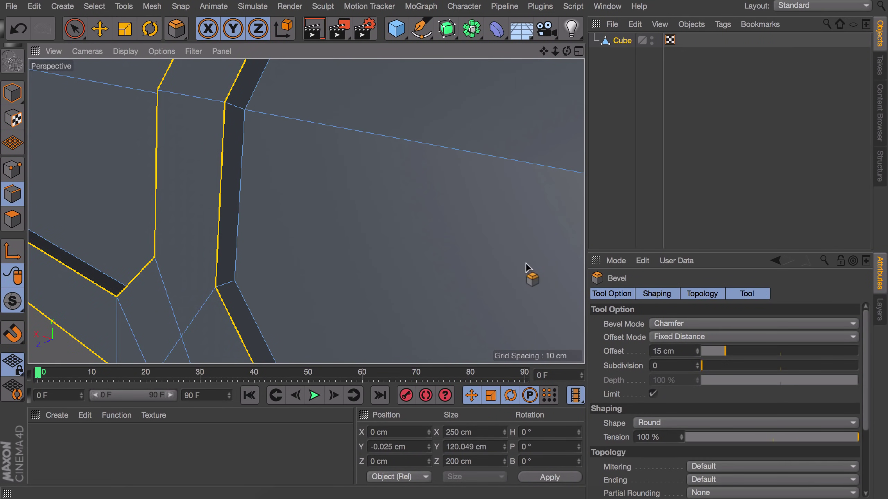
pyautogui.doubleClick(674, 351)
pyautogui.write('1')
pyautogui.press('Return')
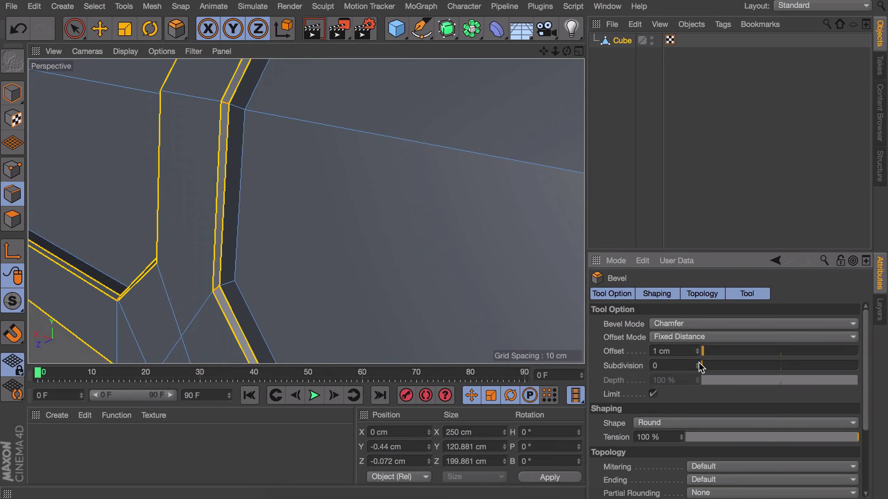
# - Raise the edge bevel's subdivision to 5
pyautogui.click(698, 364)
pyautogui.click(697, 364)
pyautogui.click(697, 364)
pyautogui.scroll(10, 220, 211)
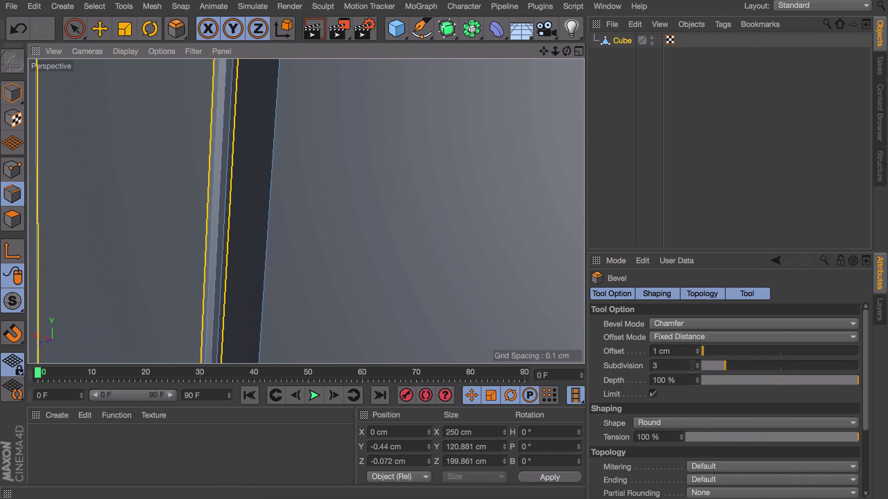
pyautogui.click(697, 364)
pyautogui.click(697, 364)
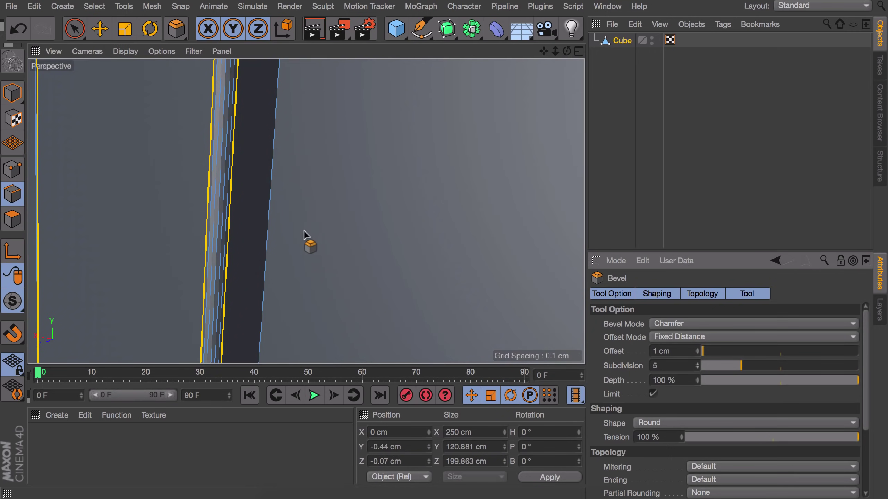
# - Examine the bevel geometry up close at the lower recess corners beside the central strap
pyautogui.keyDown('alt'); pyautogui.moveTo(304, 231); pyautogui.dragTo(291, 275, button='right'); pyautogui.keyUp('alt')
pyautogui.keyDown('alt'); pyautogui.moveTo(321, 273); pyautogui.dragTo(319, 163, button='middle'); pyautogui.keyUp('alt')
pyautogui.keyDown('alt'); pyautogui.moveTo(263, 226); pyautogui.dragTo(297, 133, button='right'); pyautogui.keyUp('alt')
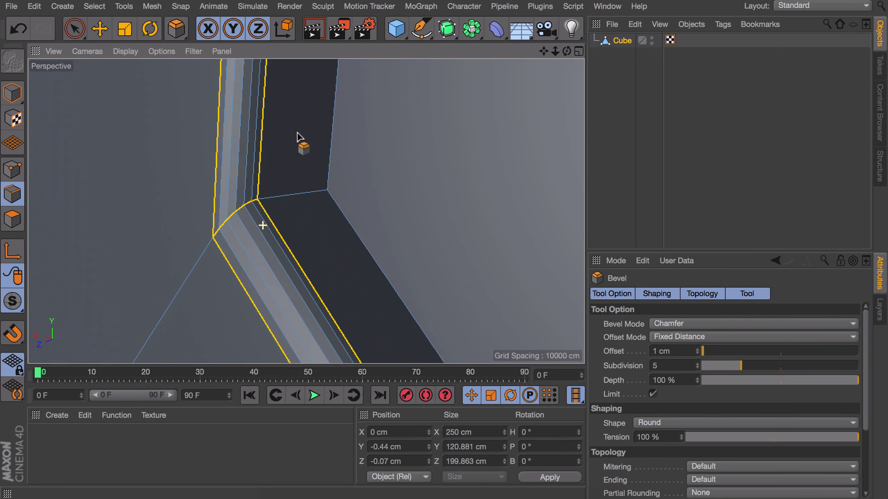
pyautogui.moveTo(287, 147)
pyautogui.keyDown('alt'); pyautogui.mouseDown()
pyautogui.moveTo(369, 157)
pyautogui.moveTo(277, 157)
pyautogui.mouseUp(); pyautogui.keyUp('alt')
pyautogui.keyDown('alt'); pyautogui.moveTo(271, 161); pyautogui.dragTo(276, 279, button='right'); pyautogui.keyUp('alt')
pyautogui.keyDown('alt'); pyautogui.moveTo(336, 294); pyautogui.dragTo(294, 210, button='middle'); pyautogui.keyUp('alt')
pyautogui.keyDown('alt'); pyautogui.moveTo(306, 211); pyautogui.dragTo(319, 237, button='right'); pyautogui.keyUp('alt')
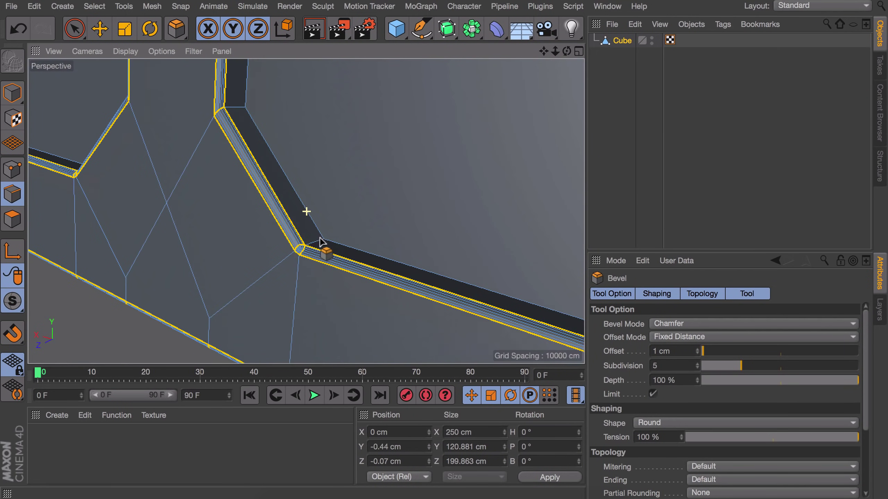
pyautogui.keyDown('alt'); pyautogui.moveTo(306, 250); pyautogui.dragTo(290, 246, button='middle'); pyautogui.keyUp('alt')
pyautogui.keyDown('alt'); pyautogui.moveTo(289, 246); pyautogui.dragTo(310, 131, button='right'); pyautogui.keyUp('alt')
pyautogui.keyDown('alt'); pyautogui.moveTo(273, 212); pyautogui.dragTo(326, 240); pyautogui.keyUp('alt')
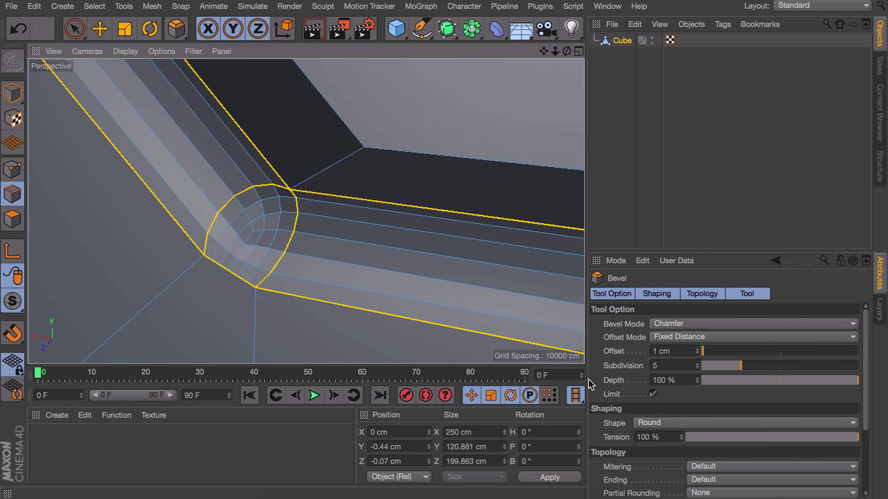
# - Compare the Default and Radial mitering options for the bevelled recess corner
pyautogui.scroll(-3, 618, 366)
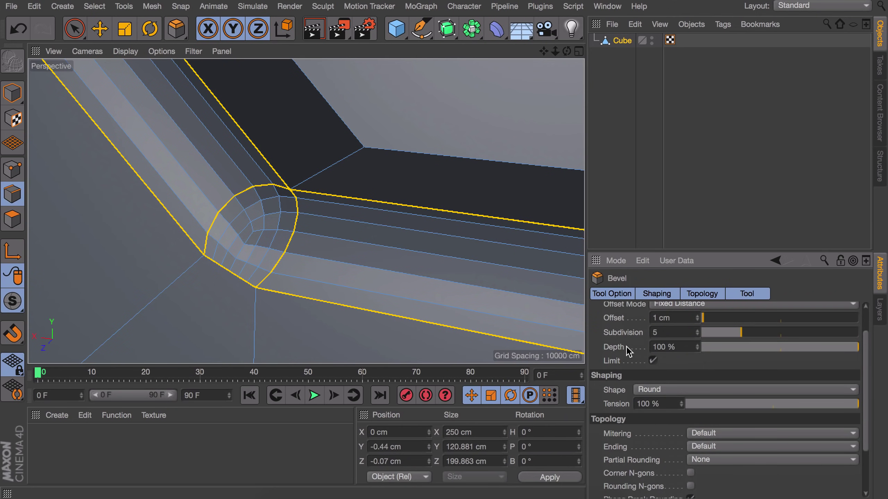
pyautogui.doubleClick(698, 434)
pyautogui.press('Down')
pyautogui.press('Down')
pyautogui.press('Down')
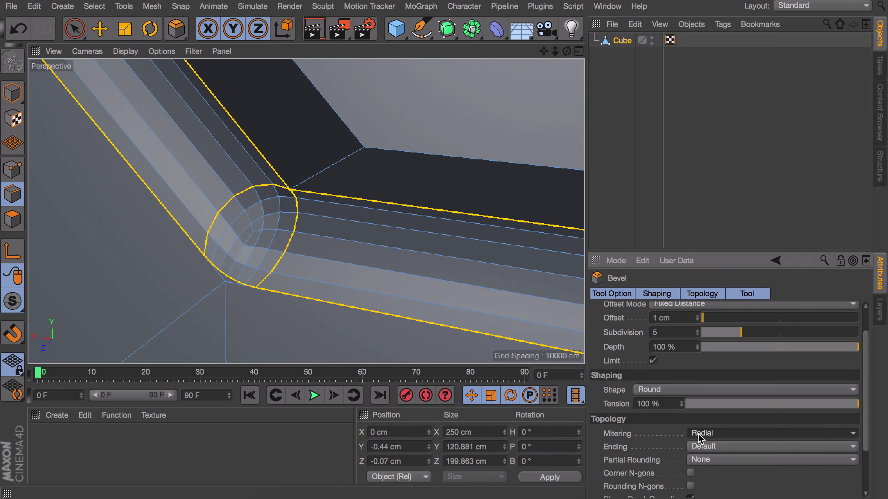
pyautogui.press('Up')
pyautogui.press('Up')
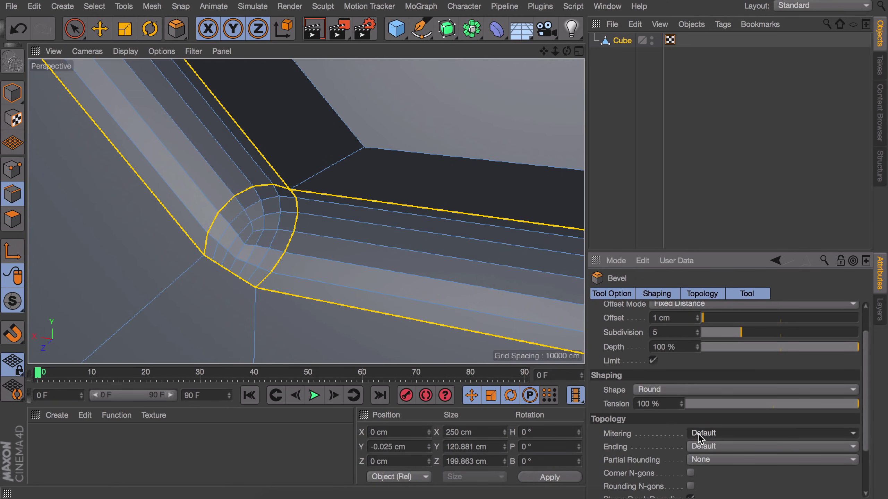
pyautogui.press('Down')
pyautogui.press('Down')
pyautogui.press('Down')
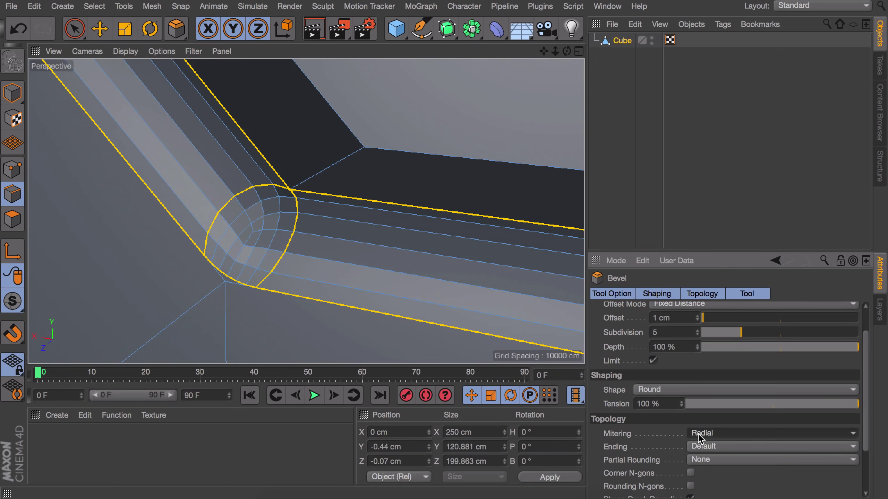
pyautogui.press('Up')
pyautogui.press('Up')
pyautogui.press('Up')
# - Set the bevel's mitering to Uniform, then leave the Bevel tool and deselect the lid
pyautogui.click(697, 434)
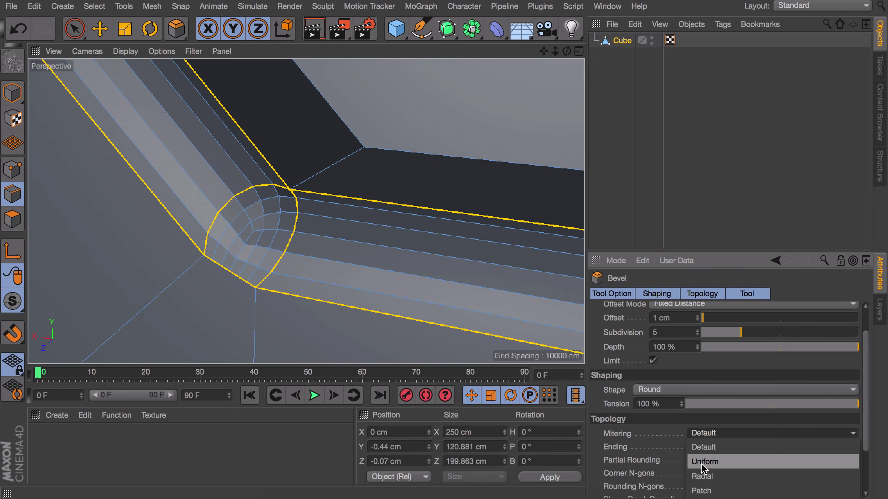
pyautogui.click(703, 462)
pyautogui.scroll(-10, 301, 278)
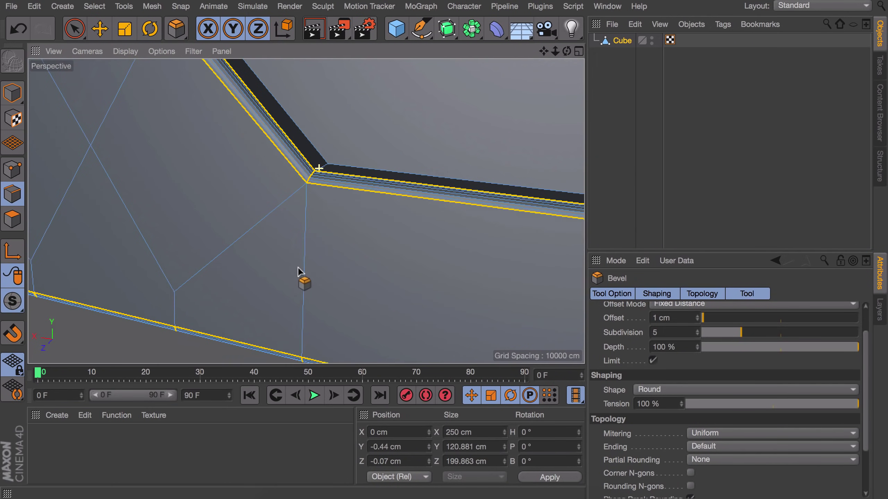
pyautogui.click(638, 149)
pyautogui.press('e')
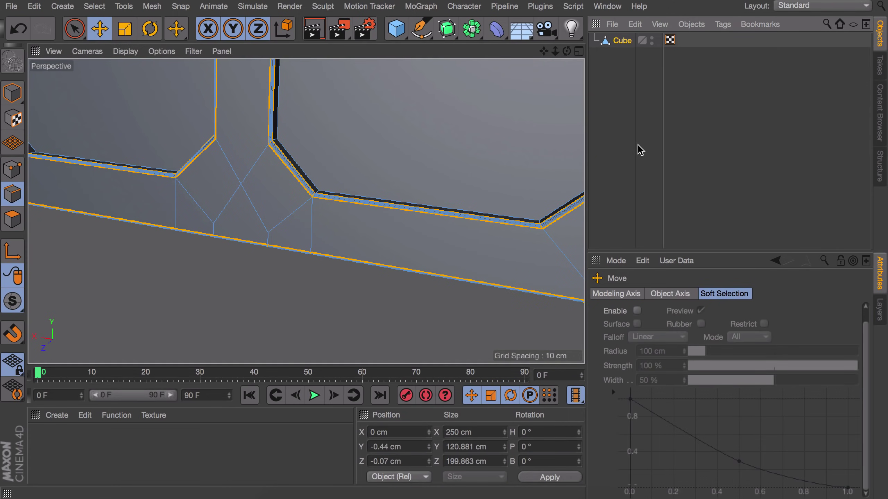
pyautogui.scroll(-5, 406, 133)
pyautogui.keyDown('alt'); pyautogui.moveTo(406, 133); pyautogui.dragTo(376, 249); pyautogui.keyUp('alt')
pyautogui.keyDown('alt'); pyautogui.moveTo(376, 249); pyautogui.dragTo(306, 250, button='right'); pyautogui.keyUp('alt')
pyautogui.scroll(-3, 305, 250)
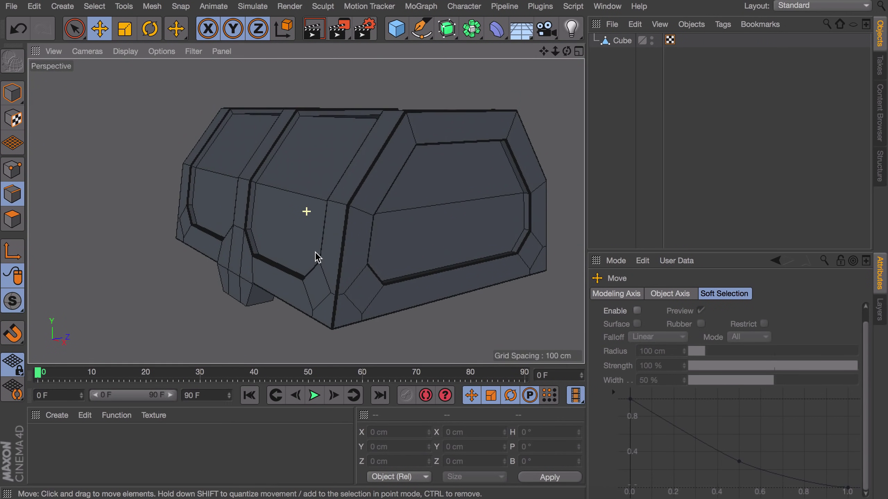
pyautogui.keyDown('alt'); pyautogui.moveTo(315, 255); pyautogui.dragTo(357, 252); pyautogui.keyUp('alt')
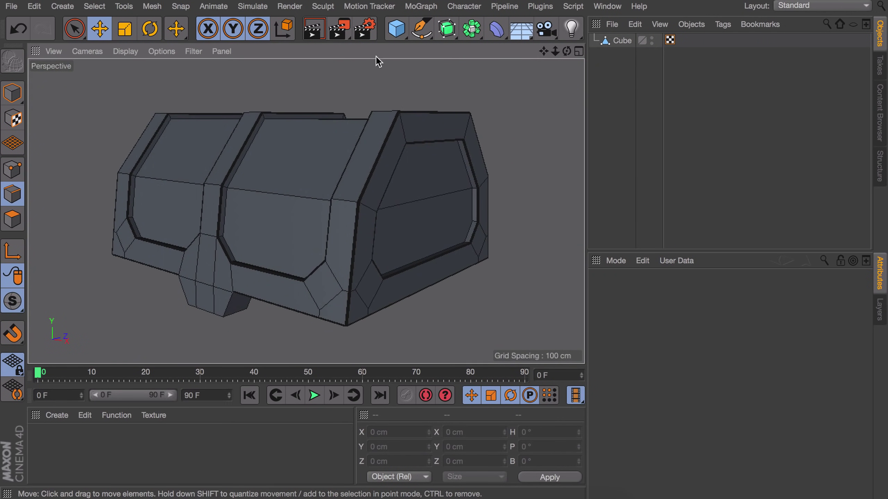
# - Add a cylinder primitive and rotate it to a pitch of 90°
pyautogui.click(396, 28)
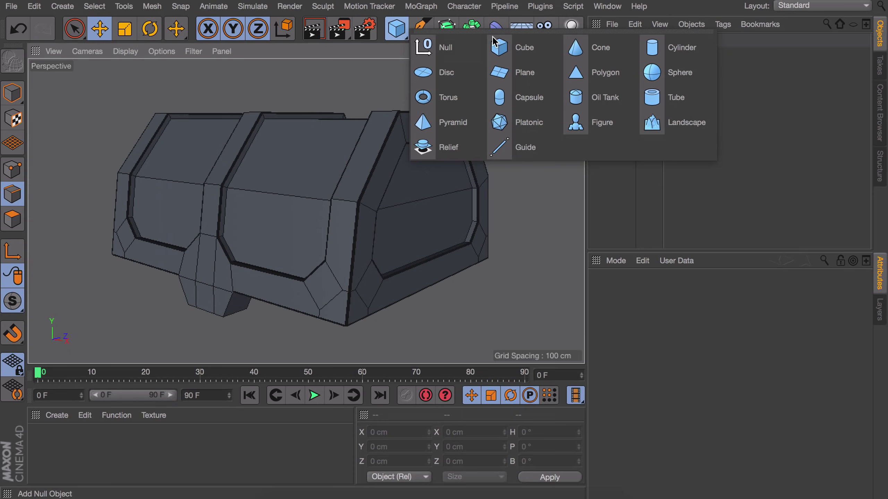
pyautogui.click(687, 49)
pyautogui.press('r')
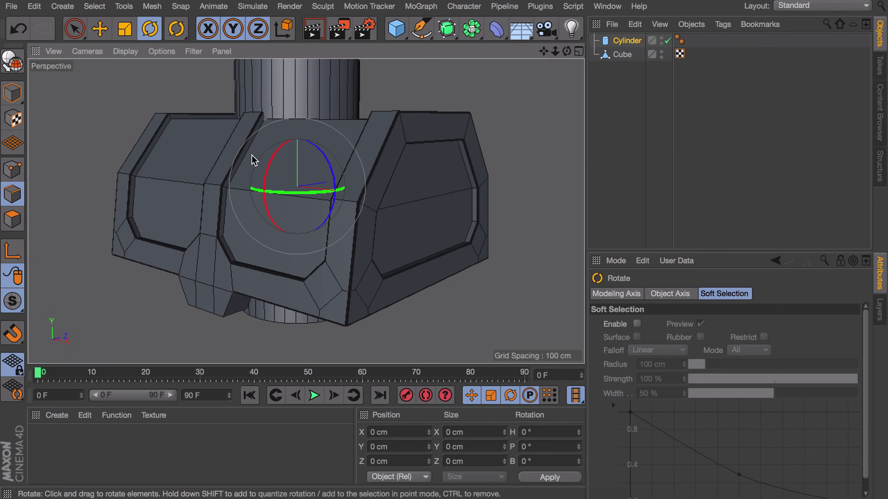
pyautogui.moveTo(254, 158); pyautogui.dragTo(259, 276)
# - Shrink the cylinder to about 10 cm wide and 35 cm long and place it at the clasp, about Y -46.4 cm, Z -124.4 cm
pyautogui.press('e')
pyautogui.moveTo(284, 192); pyautogui.dragTo(155, 196)
pyautogui.middleClick(157, 199)
pyautogui.middleClick(390, 264)
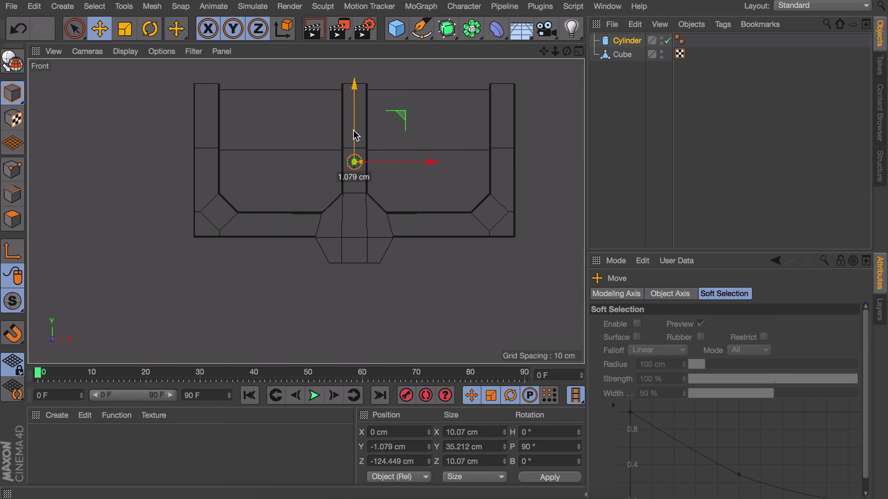
pyautogui.moveTo(354, 159); pyautogui.dragTo(357, 258)
pyautogui.scroll(5, 362, 187)
pyautogui.moveTo(362, 187); pyautogui.dragTo(353, 208, button='middle')
# - Set the cylinder's rotation segments to 8
pyautogui.click(607, 41)
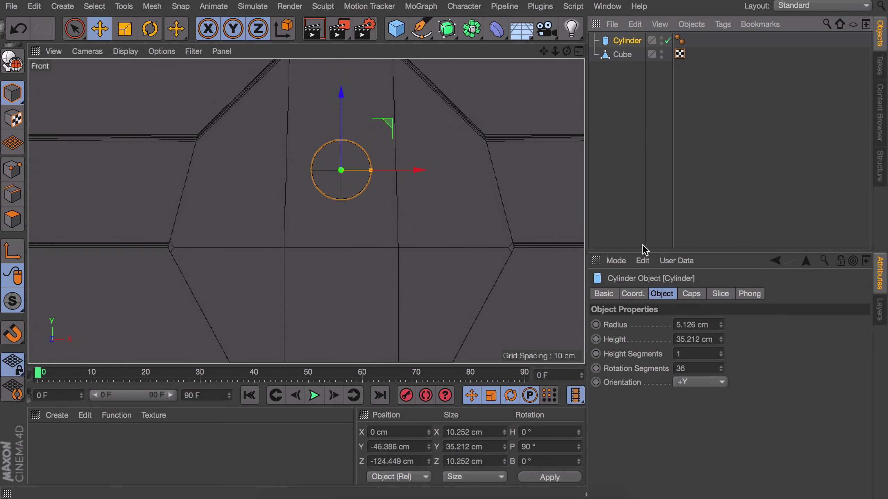
pyautogui.click(706, 368)
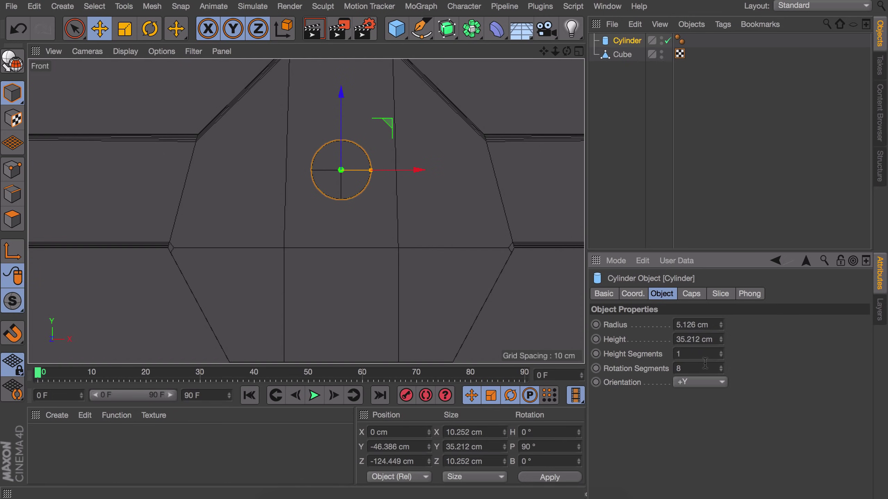
pyautogui.middleClick(363, 163)
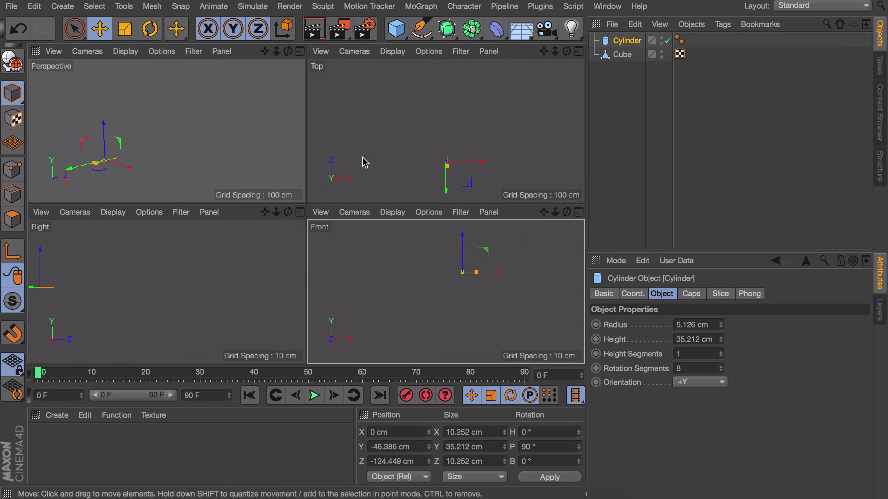
# - Shorten the cylinder to about 23.6 cm and make it editable
pyautogui.middleClick(129, 162)
pyautogui.scroll(10, 168, 263)
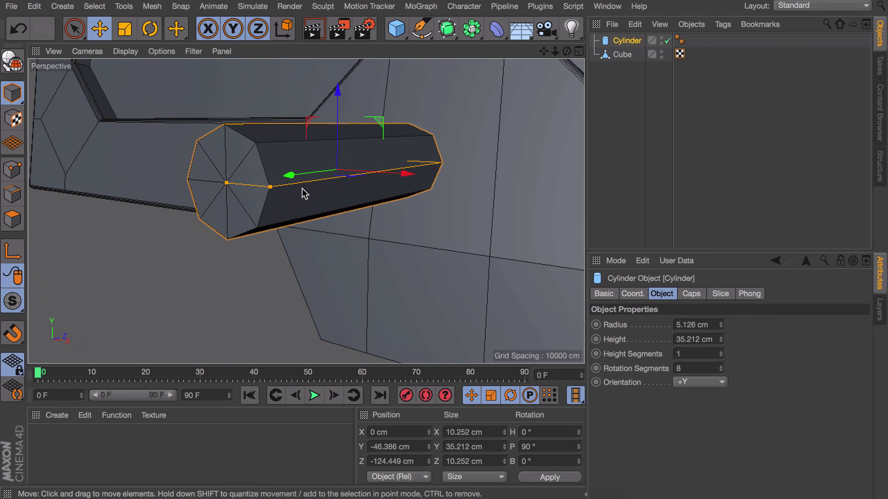
pyautogui.moveTo(227, 182); pyautogui.dragTo(269, 179)
pyautogui.press('c')
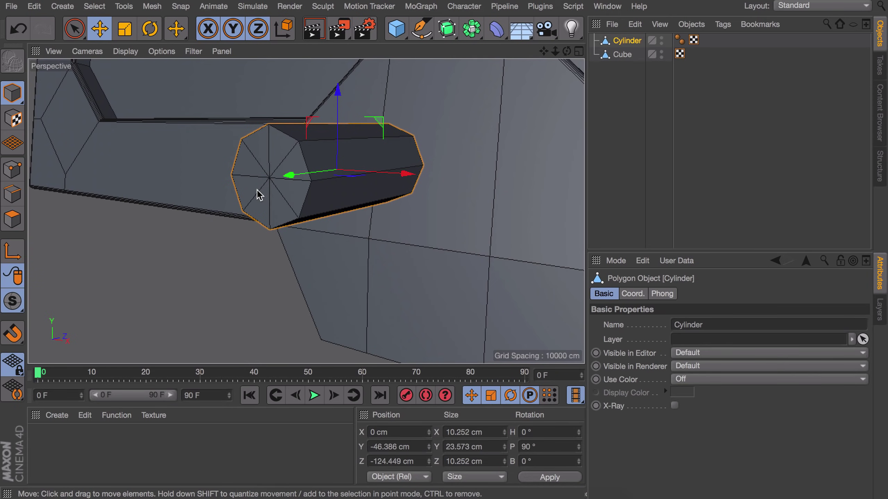
# - Select the cylinder's two lowest side polygons and extrude them downward into a keyhole stem ending at about Z -15.6 cm
pyautogui.click(16, 220)
pyautogui.keyDown('alt'); pyautogui.moveTo(277, 198); pyautogui.dragTo(267, 240); pyautogui.keyUp('alt')
pyautogui.click(266, 245)
pyautogui.keyDown('shift'); pyautogui.click(281, 244); pyautogui.keyUp('shift')
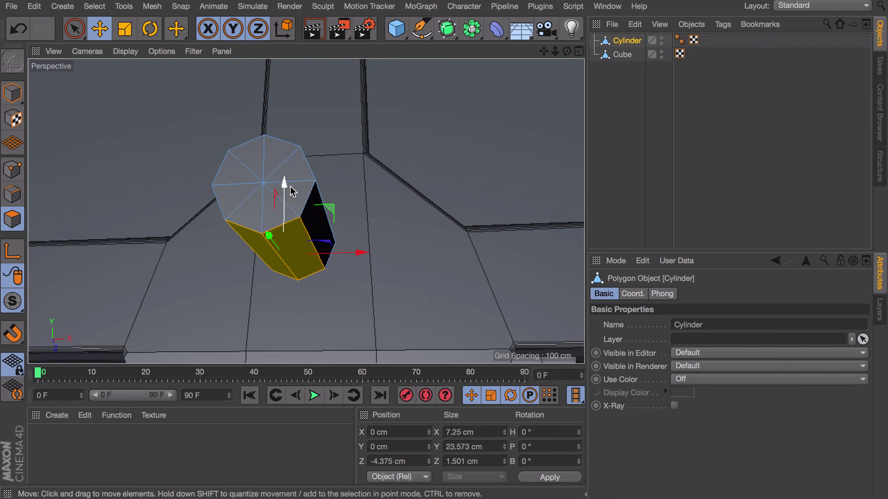
pyautogui.keyDown('ctrl'); pyautogui.moveTo(285, 180); pyautogui.dragTo(275, 300); pyautogui.keyUp('ctrl')
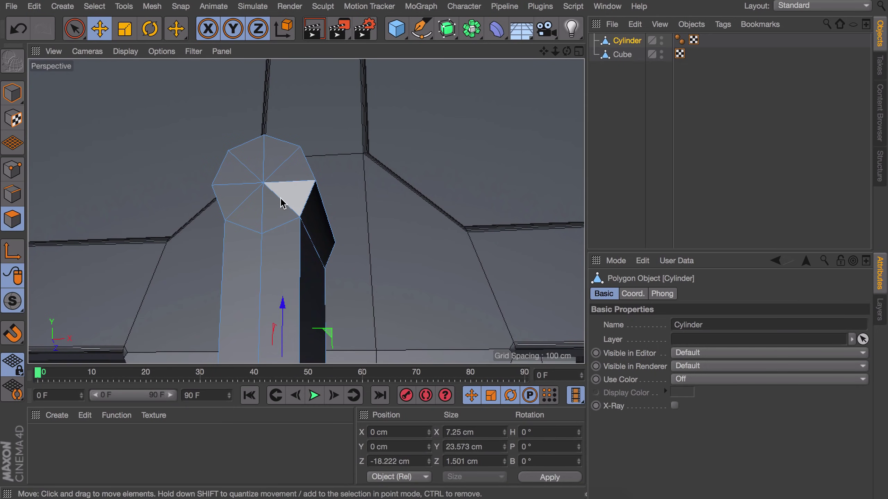
pyautogui.keyDown('alt'); pyautogui.moveTo(280, 199); pyautogui.dragTo(363, 243); pyautogui.keyUp('alt')
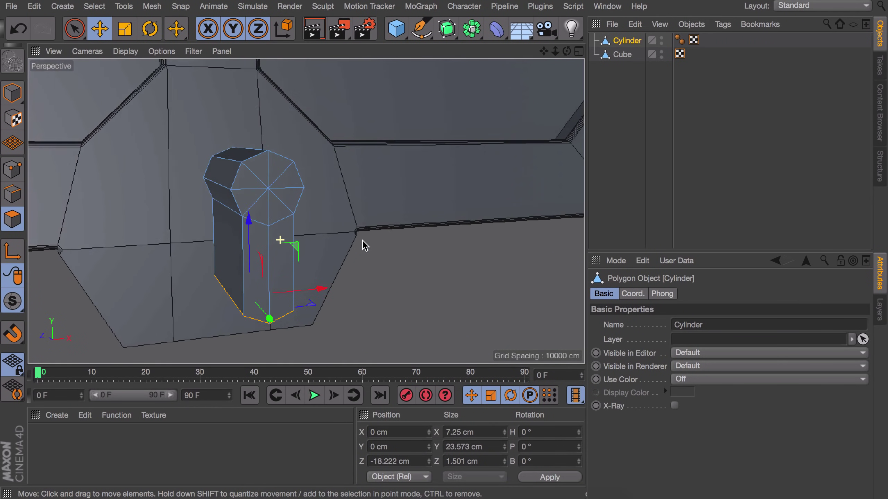
pyautogui.moveTo(256, 250); pyautogui.dragTo(250, 215)
# - Scale the lower end of the keyhole stem to about 4.4 cm wide so that it tapers
pyautogui.press('t')
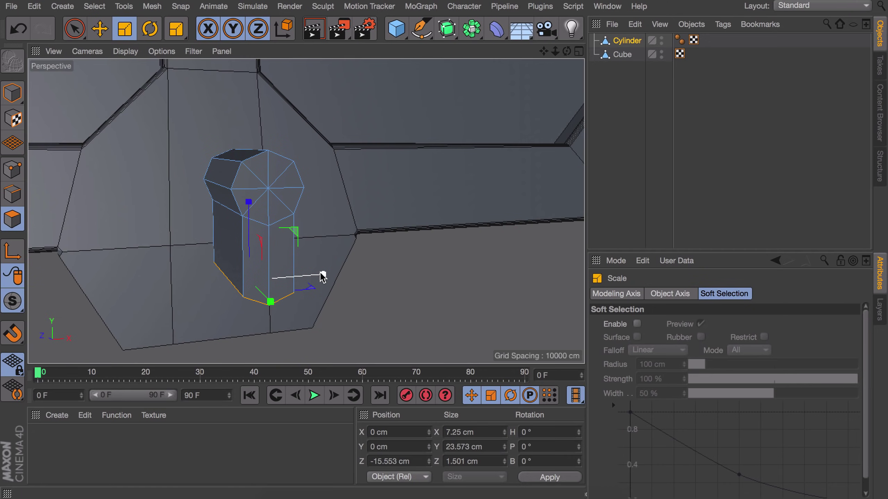
pyautogui.moveTo(320, 276); pyautogui.dragTo(262, 251)
pyautogui.press('e')
pyautogui.hotkey('ctrl', 'z')
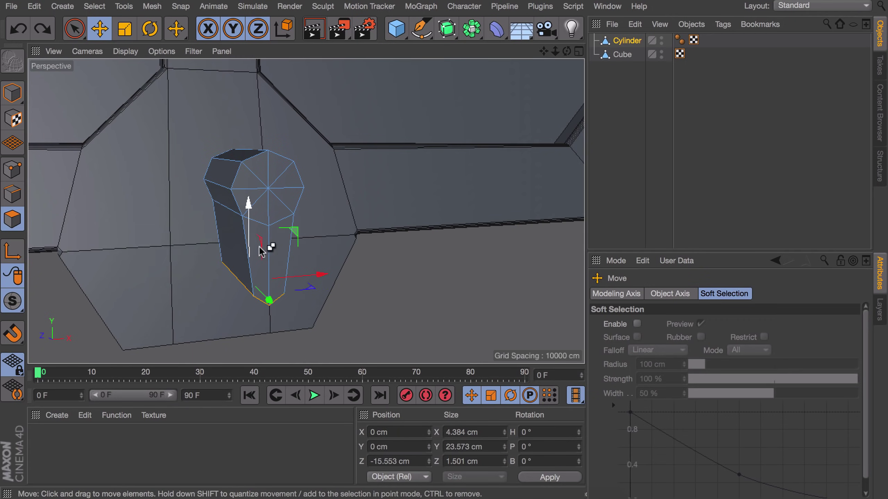
# - Return to whole-object editing and push the keyhole cylinder into the clasp, to about Z -107.4 cm
pyautogui.click(21, 99)
pyautogui.keyDown('alt'); pyautogui.moveTo(230, 169); pyautogui.dragTo(98, 180); pyautogui.keyUp('alt')
pyautogui.click(89, 256)
pyautogui.click(626, 41)
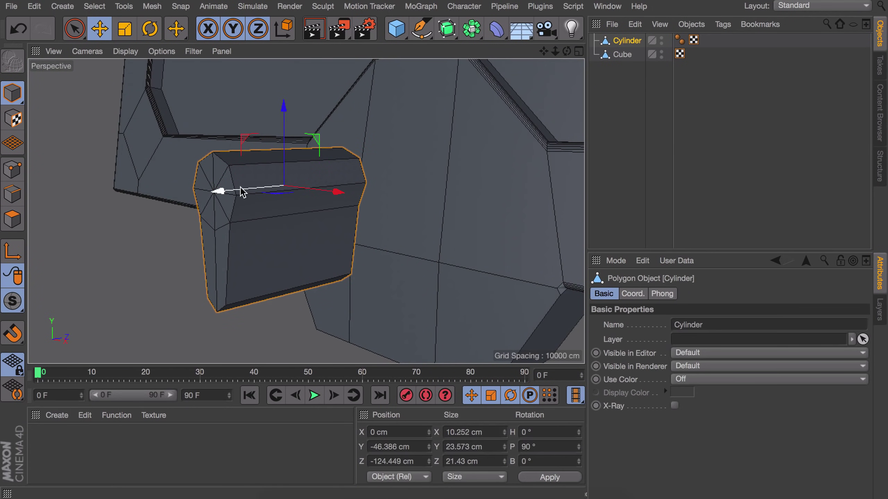
pyautogui.moveTo(243, 192); pyautogui.dragTo(307, 185)
pyautogui.keyDown('alt'); pyautogui.moveTo(392, 159); pyautogui.dragTo(350, 215); pyautogui.keyUp('alt')
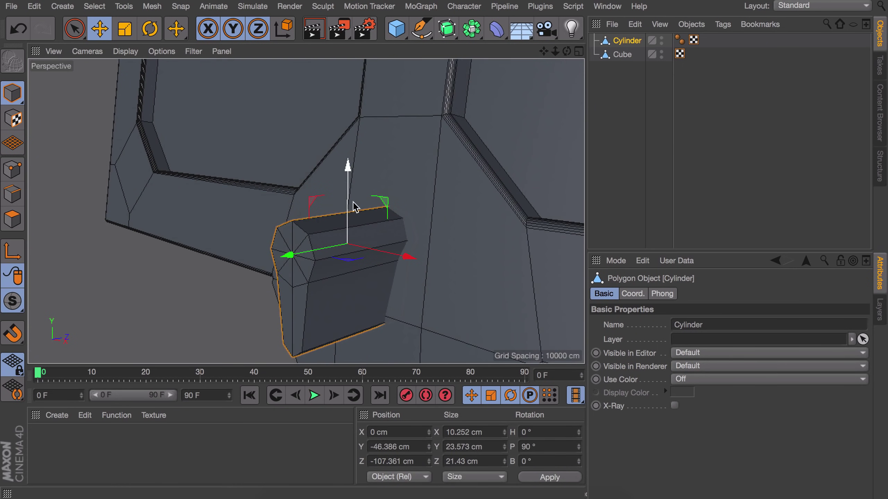
# - Add a Boole object and nest the lid cube as its first child and the keyhole cylinder as its second
pyautogui.click(478, 34)
pyautogui.click(694, 44)
pyautogui.click(627, 54)
pyautogui.keyDown('shift'); pyautogui.click(622, 68); pyautogui.keyUp('shift')
pyautogui.moveTo(626, 56)
pyautogui.mouseDown()
pyautogui.moveTo(624, 39)
pyautogui.moveTo(627, 61)
pyautogui.moveTo(627, 47)
pyautogui.mouseUp()
pyautogui.click(635, 111)
pyautogui.scroll(-5, 420, 125)
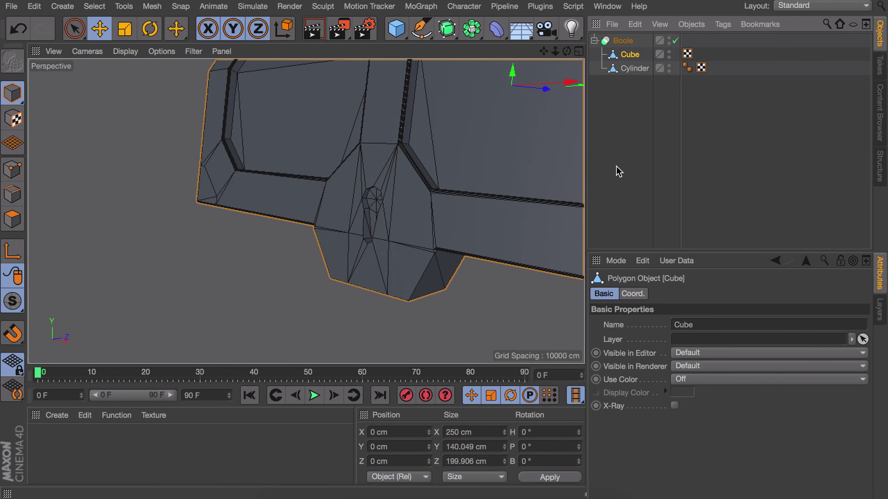
# - Enlarge the keyhole in the clasp by scaling its cutting cylinder up to about 25.4 cm long
pyautogui.click(634, 69)
pyautogui.moveTo(312, 210); pyautogui.dragTo(497, 208)
pyautogui.click(292, 259)
pyautogui.scroll(4, 385, 213)
pyautogui.click(623, 41)
pyautogui.click(635, 68)
pyautogui.press('t')
pyautogui.click(13, 219)
pyautogui.press('e')
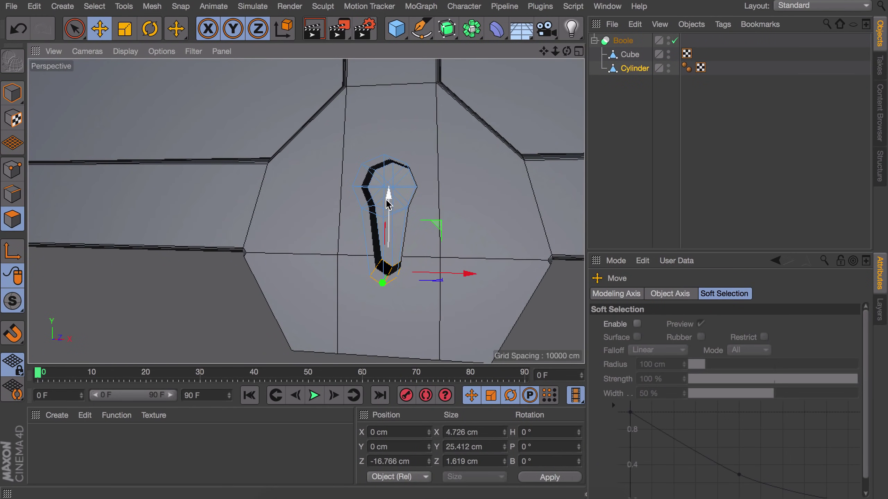
pyautogui.click(640, 115)
pyautogui.keyDown('alt'); pyautogui.moveTo(312, 176); pyautogui.dragTo(284, 255); pyautogui.keyUp('alt')
pyautogui.scroll(-4, 360, 242)
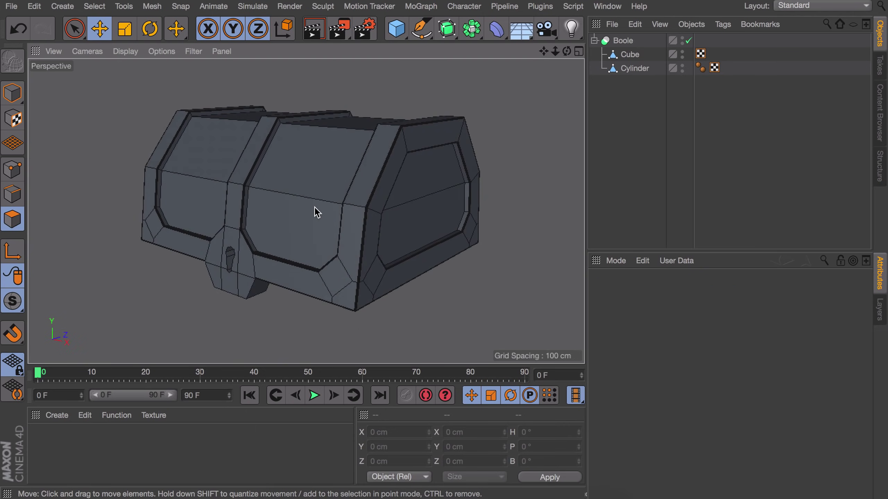
# - Add a sphere, raise it above the lid to about Y 195.4 cm and make it editable
pyautogui.moveTo(397, 28); pyautogui.dragTo(659, 123)
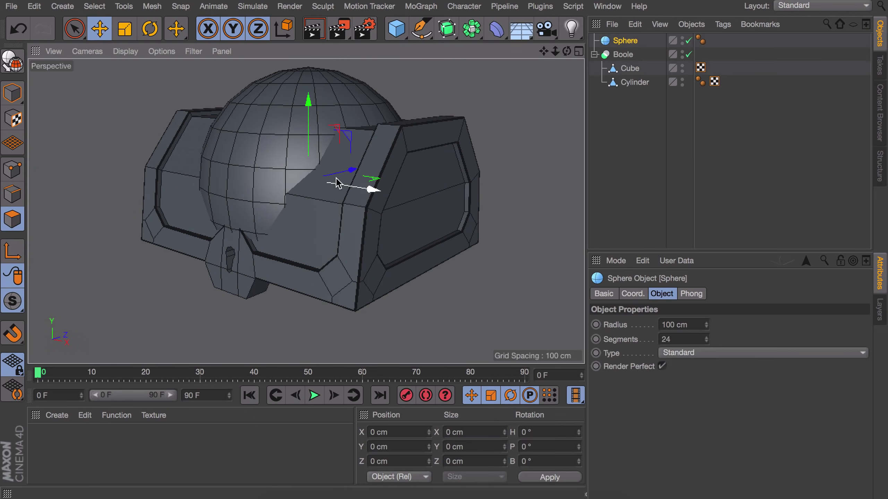
pyautogui.keyDown('alt'); pyautogui.moveTo(282, 149); pyautogui.dragTo(270, 189, button='middle'); pyautogui.keyUp('alt')
pyautogui.moveTo(297, 154); pyautogui.dragTo(297, 48)
pyautogui.keyDown('alt'); pyautogui.moveTo(291, 180); pyautogui.dragTo(289, 268, button='middle'); pyautogui.keyUp('alt')
pyautogui.moveTo(295, 149); pyautogui.dragTo(294, 62)
pyautogui.keyDown('alt'); pyautogui.moveTo(296, 159); pyautogui.dragTo(279, 252, button='middle'); pyautogui.keyUp('alt')
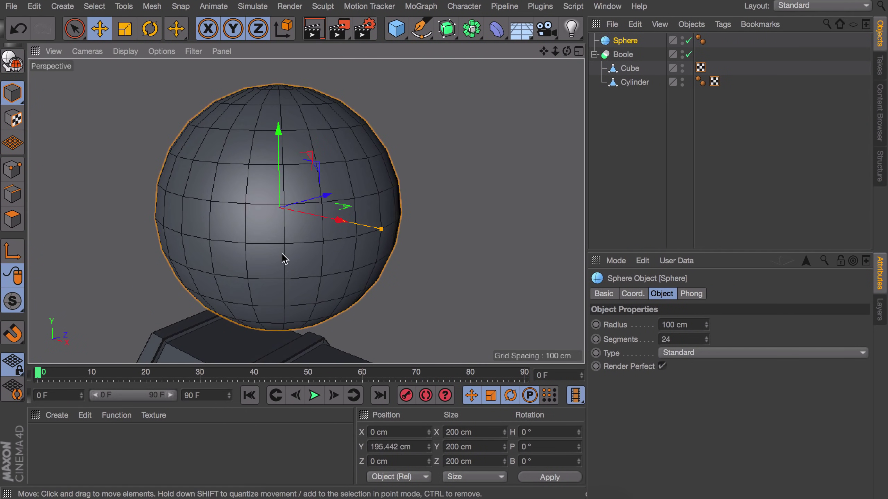
pyautogui.press('c')
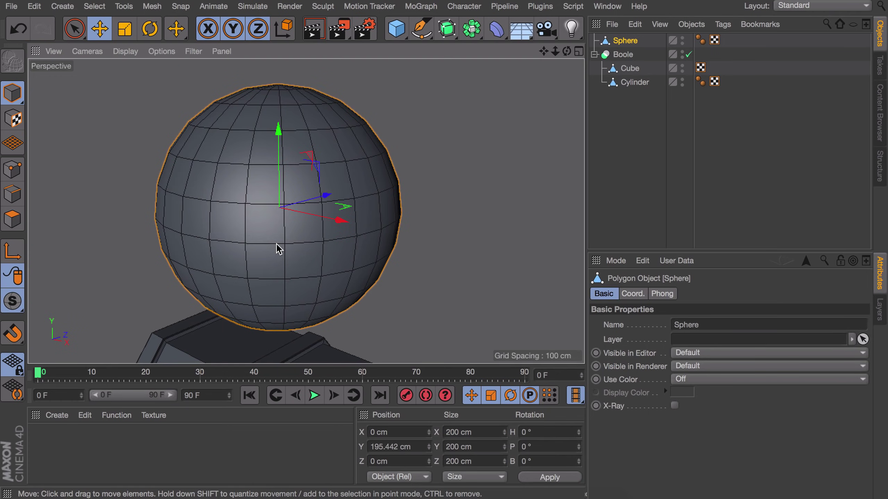
# - In the Right view, rectangle-select the sphere's points on the positive Z side and delete them to leave a half sphere
pyautogui.middleClick(168, 248)
pyautogui.middleClick(169, 248)
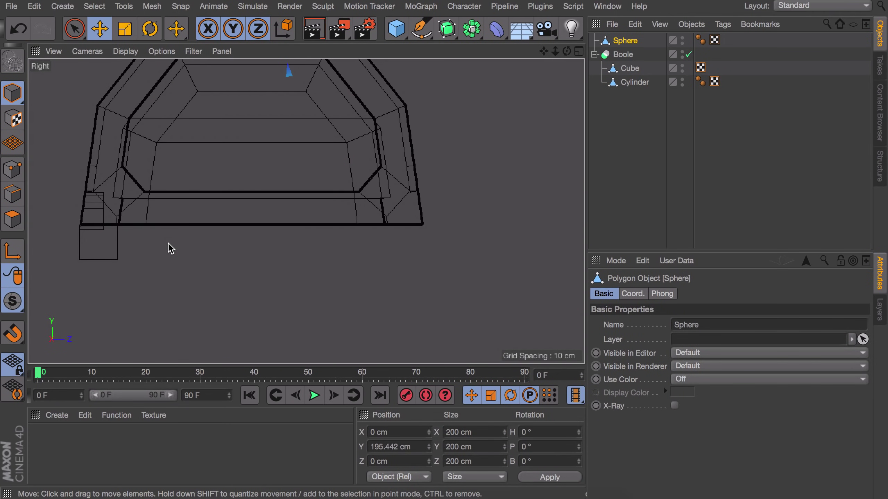
pyautogui.click(12, 169)
pyautogui.scroll(-5, 279, 231)
pyautogui.keyDown('alt'); pyautogui.moveTo(278, 291); pyautogui.dragTo(307, 239, button='middle'); pyautogui.keyUp('alt')
pyautogui.press('9')
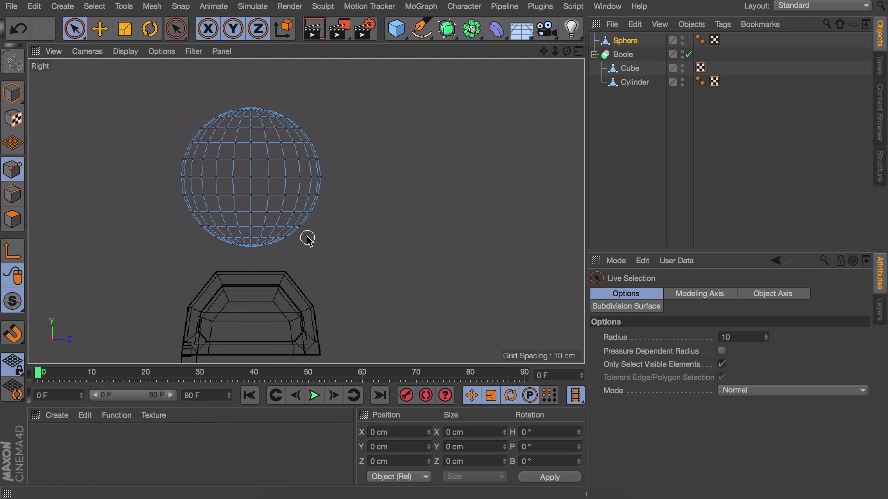
pyautogui.click(74, 28)
pyautogui.click(146, 74)
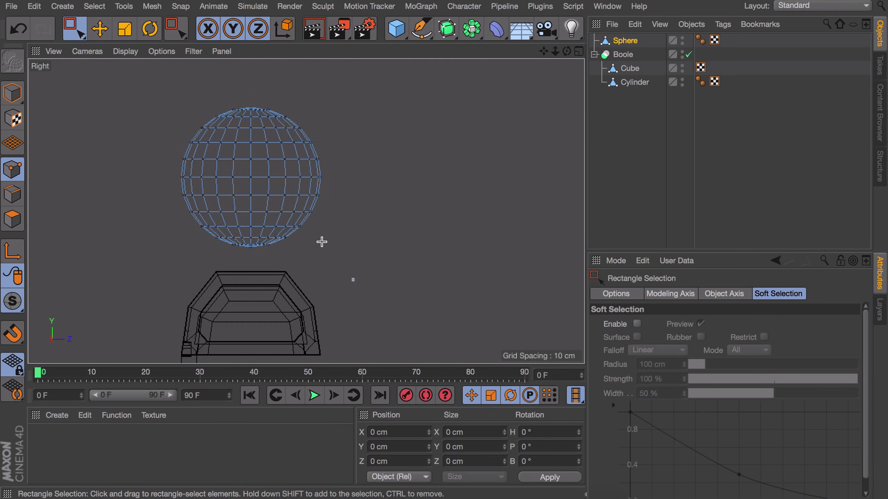
pyautogui.moveTo(321, 242); pyautogui.dragTo(253, 78)
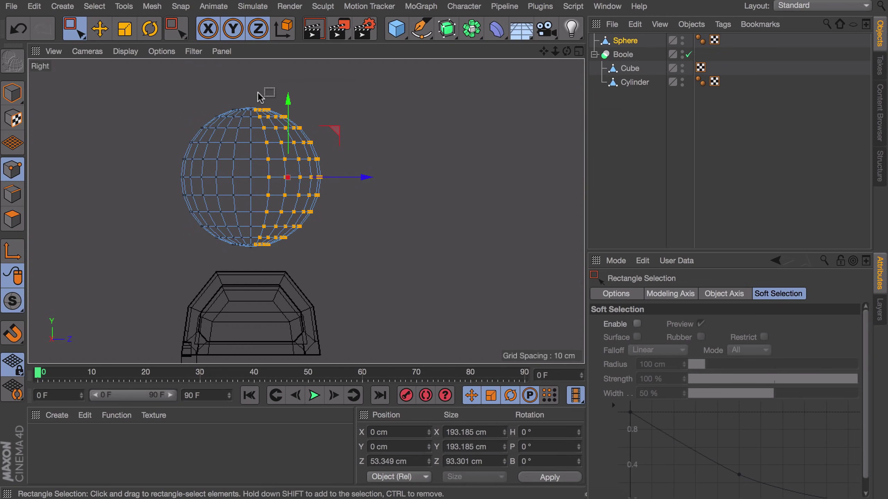
pyautogui.press('Delete')
# - Shrink the half sphere and rotate it to a -90° pitch so that its dome faces up
pyautogui.hotkey('ctrl', 'a')
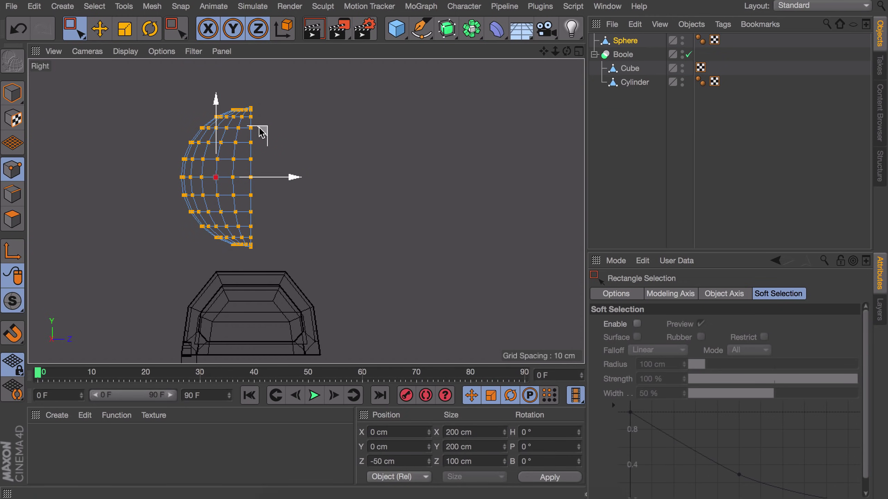
pyautogui.press('e')
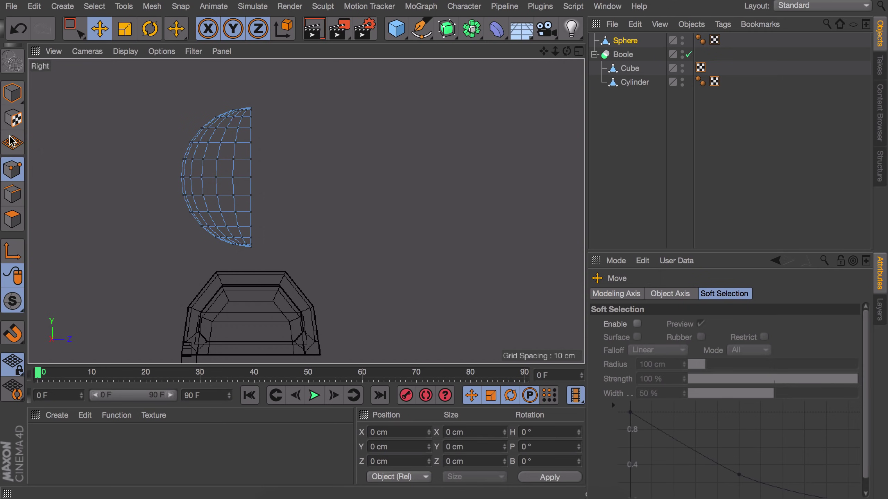
pyautogui.press('t')
pyautogui.moveTo(328, 180); pyautogui.dragTo(287, 209)
pyautogui.press('r')
pyautogui.press('t')
pyautogui.moveTo(266, 189); pyautogui.dragTo(269, 289)
pyautogui.press('e')
# - Seat the half sphere on top of the lid's middle band at about Y 60 cm as a stud about 13 cm across and 2.1 cm high
pyautogui.middleClick(266, 280)
pyautogui.middleClick(188, 191)
pyautogui.keyDown('alt'); pyautogui.moveTo(195, 191); pyautogui.dragTo(321, 182, button='right'); pyautogui.keyUp('alt')
pyautogui.keyDown('alt'); pyautogui.moveTo(269, 338); pyautogui.dragTo(331, 158, button='middle'); pyautogui.keyUp('alt')
pyautogui.moveTo(309, 173); pyautogui.dragTo(309, 172)
pyautogui.keyDown('alt'); pyautogui.moveTo(345, 155); pyautogui.dragTo(272, 199); pyautogui.keyUp('alt')
pyautogui.press('t')
pyautogui.moveTo(337, 203); pyautogui.dragTo(337, 215)
# - Duplicate the stud along the top of the middle band to about Z 22.7 cm
pyautogui.press('e')
pyautogui.moveTo(348, 179)
pyautogui.keyDown('alt'); pyautogui.mouseDown()
pyautogui.moveTo(318, 141)
pyautogui.moveTo(345, 196)
pyautogui.mouseUp(); pyautogui.keyUp('alt')
pyautogui.keyDown('alt'); pyautogui.moveTo(353, 210); pyautogui.dragTo(320, 219, button='right'); pyautogui.keyUp('alt')
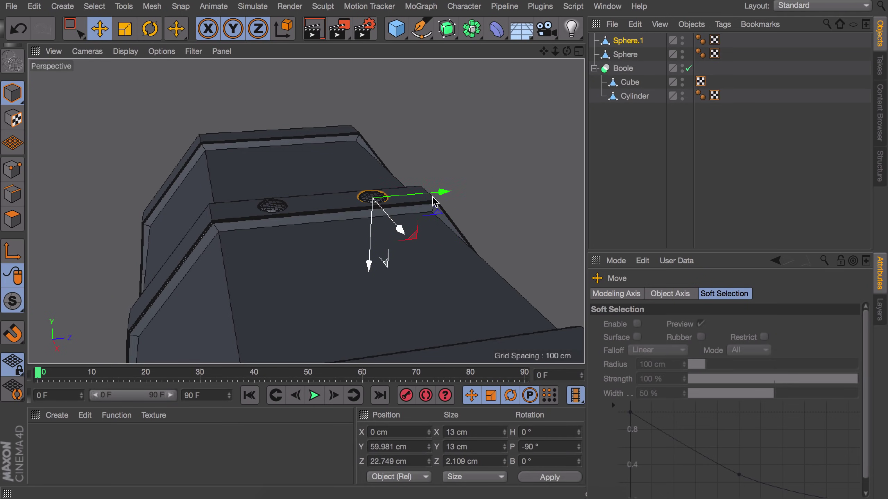
pyautogui.keyDown('alt'); pyautogui.moveTo(404, 206); pyautogui.dragTo(498, 206); pyautogui.keyUp('alt')
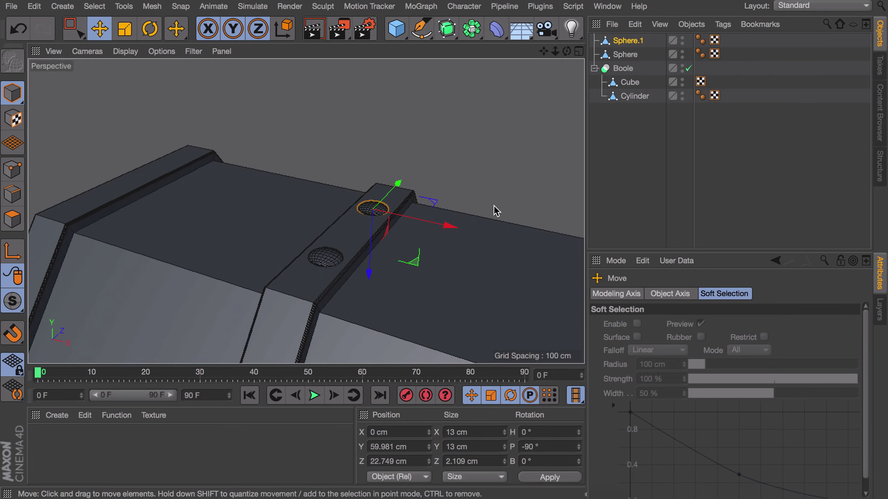
# - Duplicate the two middle-band studs onto the tops of both outer bands of the lid
pyautogui.keyDown('shift'); pyautogui.click(330, 260); pyautogui.keyUp('shift')
pyautogui.scroll(-5, 329, 261)
pyautogui.keyDown('ctrl'); pyautogui.moveTo(405, 203); pyautogui.dragTo(224, 161); pyautogui.keyUp('ctrl')
pyautogui.keyDown('alt'); pyautogui.moveTo(224, 162); pyautogui.dragTo(202, 201); pyautogui.keyUp('alt')
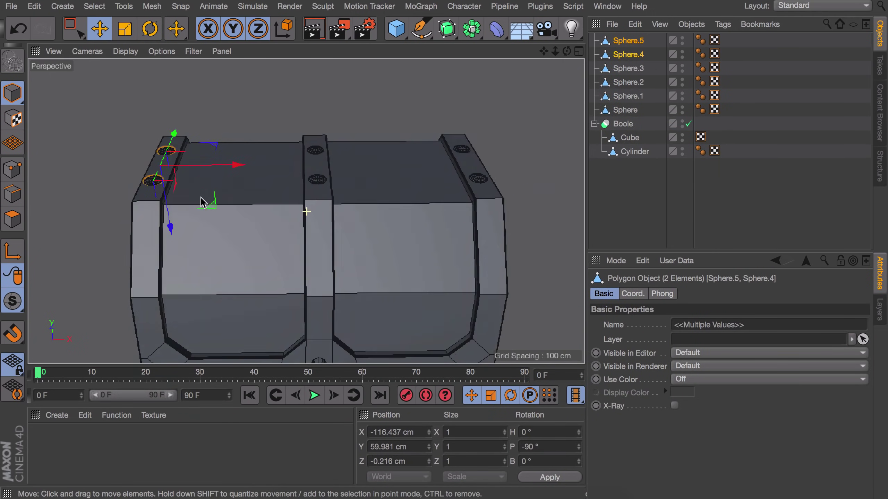
# - Duplicate the three front top studs onto the bands' upper slanted front faces, tilted to about -38.5° pitch
pyautogui.scroll(5, 202, 200)
pyautogui.moveTo(403, 240); pyautogui.dragTo(273, 194)
pyautogui.keyDown('shift'); pyautogui.click(625, 110); pyautogui.keyUp('shift')
pyautogui.keyDown('ctrl'); pyautogui.moveTo(315, 154); pyautogui.dragTo(188, 191); pyautogui.keyUp('ctrl')
pyautogui.press('r')
pyautogui.keyDown('shift'); pyautogui.moveTo(160, 194); pyautogui.dragTo(265, 278); pyautogui.keyUp('shift')
pyautogui.press('e')
pyautogui.press('r')
pyautogui.middleClick(141, 167)
pyautogui.middleClick(141, 167)
# - Duplicate the three slanted-face studs into a second row lower on the same faces and adjust the row's spacing
pyautogui.press('e')
pyautogui.keyDown('shift'); pyautogui.click(350, 175); pyautogui.keyUp('shift')
pyautogui.moveTo(198, 99); pyautogui.dragTo(191, 111)
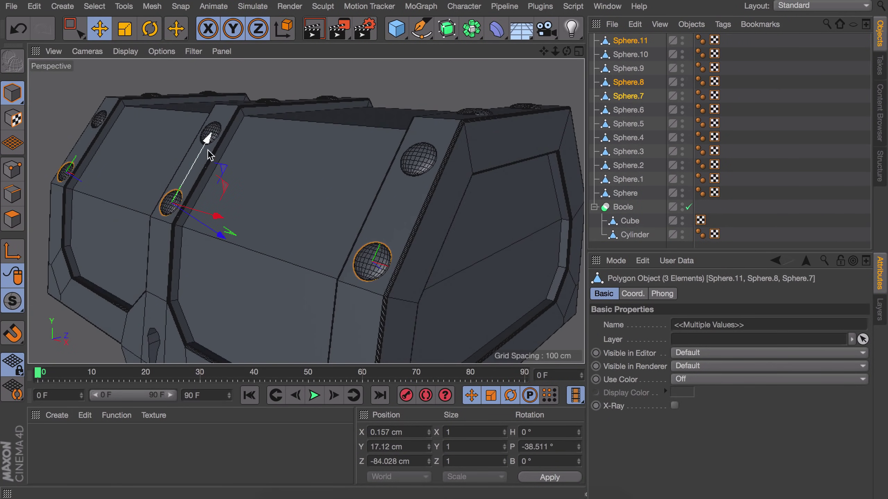
pyautogui.moveTo(206, 150); pyautogui.dragTo(212, 139)
pyautogui.keyDown('alt'); pyautogui.moveTo(315, 209); pyautogui.dragTo(314, 252); pyautogui.keyUp('alt')
# - Duplicate three front studs onto the bands' lower front faces, tilted to about -7.9° pitch
pyautogui.keyDown('shift'); pyautogui.click(628, 110); pyautogui.keyUp('shift')
pyautogui.press('r')
pyautogui.keyDown('ctrl'); pyautogui.moveTo(245, 115); pyautogui.dragTo(255, 177); pyautogui.keyUp('ctrl')
pyautogui.middleClick(158, 279)
pyautogui.press('e')
pyautogui.moveTo(247, 160); pyautogui.dragTo(221, 155)
# - Complete the second row of studs on the lower front faces and lower the upper row slightly
pyautogui.middleClick(247, 158)
pyautogui.middleClick(212, 158)
pyautogui.click(365, 214)
pyautogui.keyDown('shift'); pyautogui.click(212, 214); pyautogui.keyUp('shift')
pyautogui.keyDown('shift'); pyautogui.click(365, 163); pyautogui.keyUp('shift')
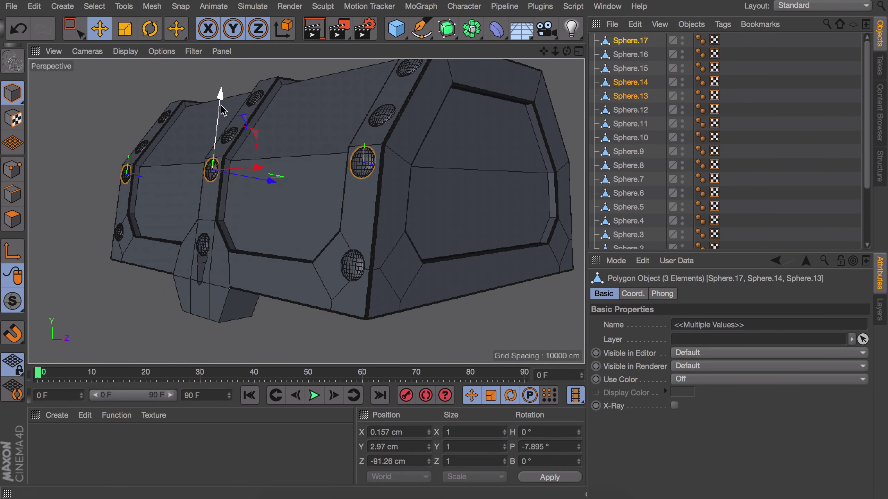
pyautogui.moveTo(220, 101); pyautogui.dragTo(220, 110)
# - Select the twelve studs on the front faces and duplicate them turned to a 180° heading
pyautogui.keyDown('alt'); pyautogui.moveTo(297, 257); pyautogui.dragTo(357, 268); pyautogui.keyUp('alt')
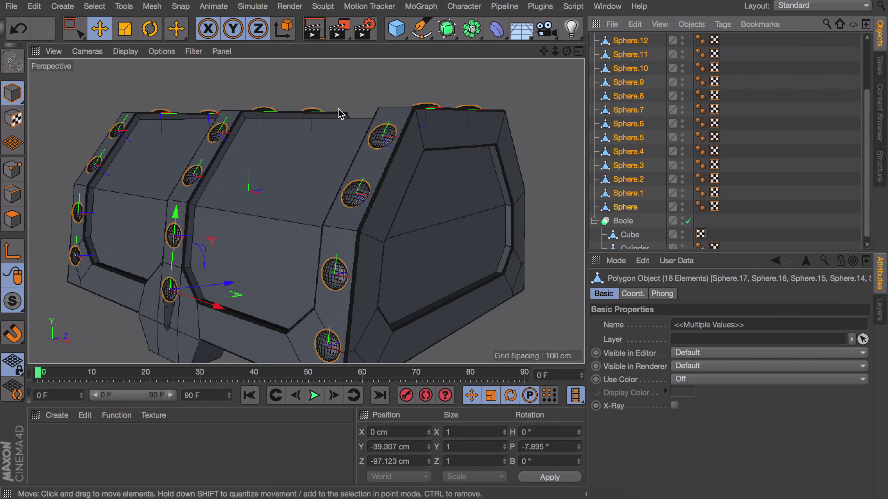
pyautogui.keyDown('alt'); pyautogui.moveTo(454, 182); pyautogui.dragTo(581, 157); pyautogui.keyUp('alt')
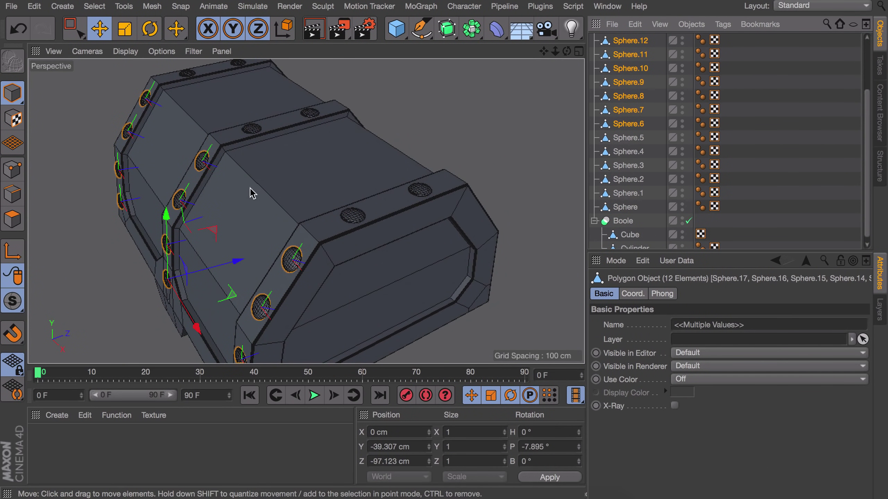
pyautogui.press('r')
pyautogui.moveTo(159, 314); pyautogui.dragTo(194, 175)
pyautogui.press('e')
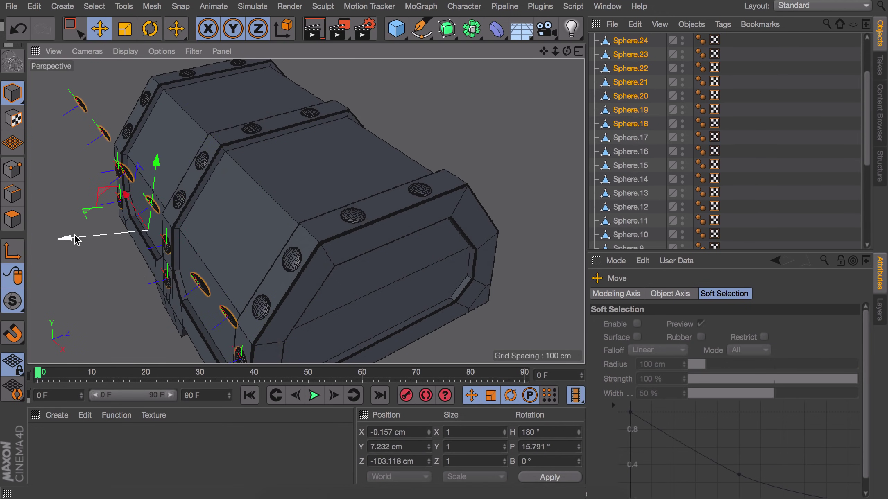
# - Try to slide the copied studs through the lid to its rear along their own axes, and undo both moves
pyautogui.moveTo(73, 240); pyautogui.dragTo(260, 189)
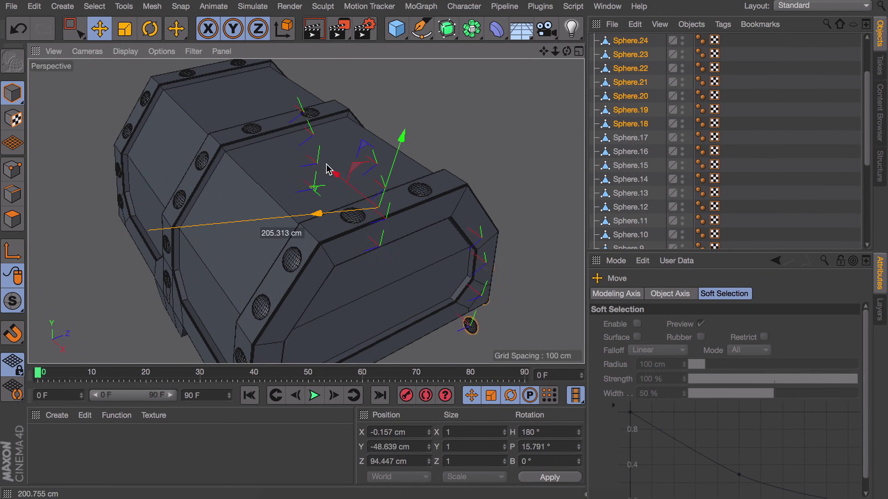
pyautogui.moveTo(327, 164); pyautogui.dragTo(292, 166)
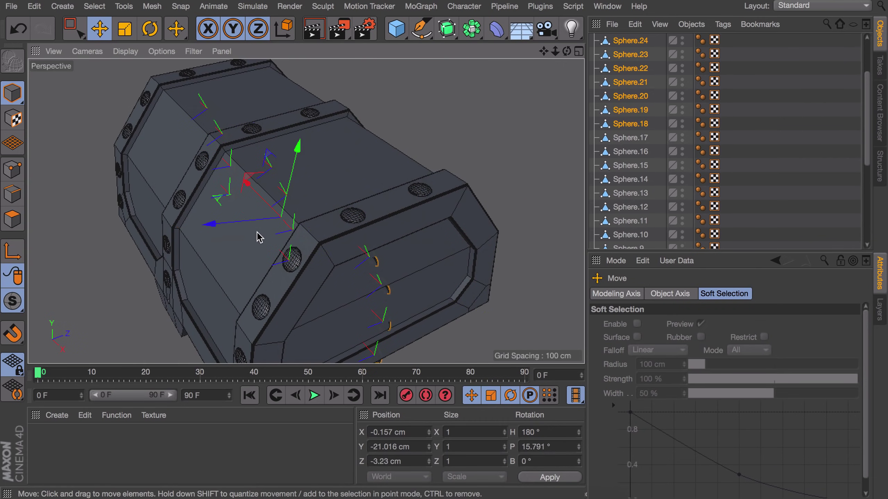
pyautogui.hotkey('ctrl', 'z')
pyautogui.hotkey('ctrl', 'z')
# - Move the turned stud copies along the world Z axis to the lid's rear, at about Z 85 cm
pyautogui.press('r')
pyautogui.keyDown('ctrl'); pyautogui.moveTo(156, 296); pyautogui.dragTo(186, 218); pyautogui.keyUp('ctrl')
pyautogui.press('e')
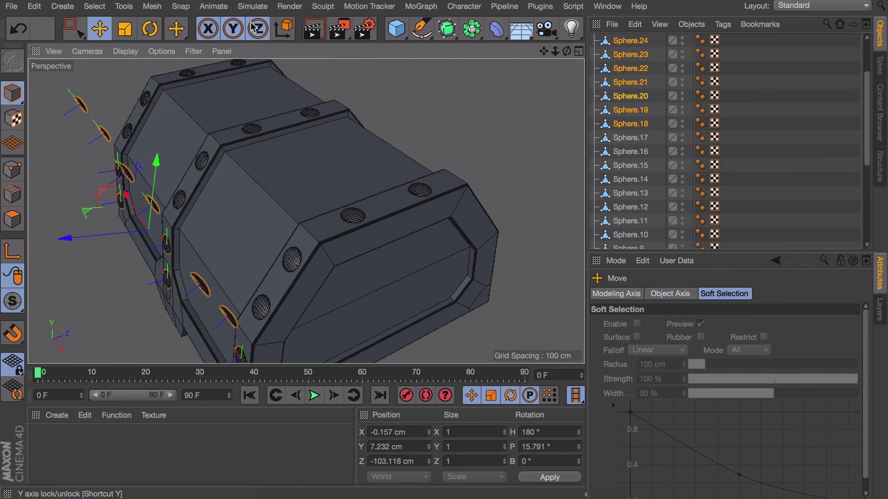
pyautogui.keyDown('alt'); pyautogui.moveTo(204, 173); pyautogui.dragTo(171, 114); pyautogui.keyUp('alt')
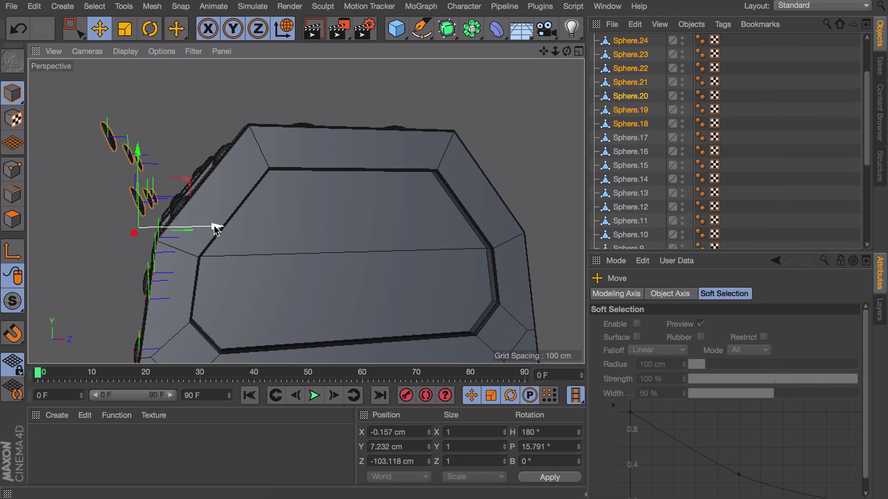
pyautogui.moveTo(261, 222); pyautogui.dragTo(490, 205)
pyautogui.middleClick(490, 206)
pyautogui.middleClick(248, 273)
pyautogui.keyDown('alt'); pyautogui.moveTo(524, 185); pyautogui.dragTo(293, 178, button='middle'); pyautogui.keyUp('alt')
pyautogui.moveTo(433, 185); pyautogui.dragTo(384, 161)
# - Set the pitch rotation of the copied rear studs to 0°
pyautogui.press('r')
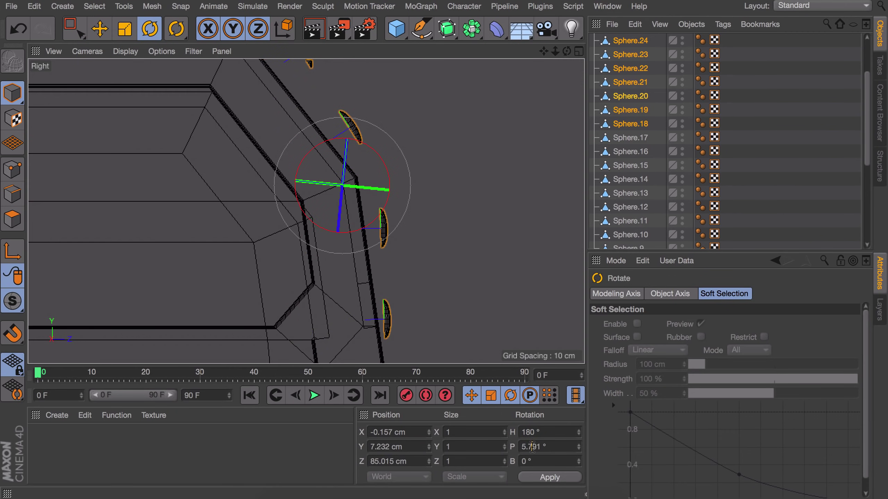
pyautogui.doubleClick(531, 447)
pyautogui.write('0')
pyautogui.press('Return')
# - Seat the copied studs against the lid's rear faces, at about Y 5.3 cm and Z 78 cm
pyautogui.press('e')
pyautogui.press('w')
pyautogui.moveTo(413, 187); pyautogui.dragTo(392, 189)
pyautogui.keyDown('alt'); pyautogui.moveTo(367, 206); pyautogui.dragTo(392, 119, button='right'); pyautogui.keyUp('alt')
pyautogui.moveTo(258, 119); pyautogui.dragTo(254, 119)
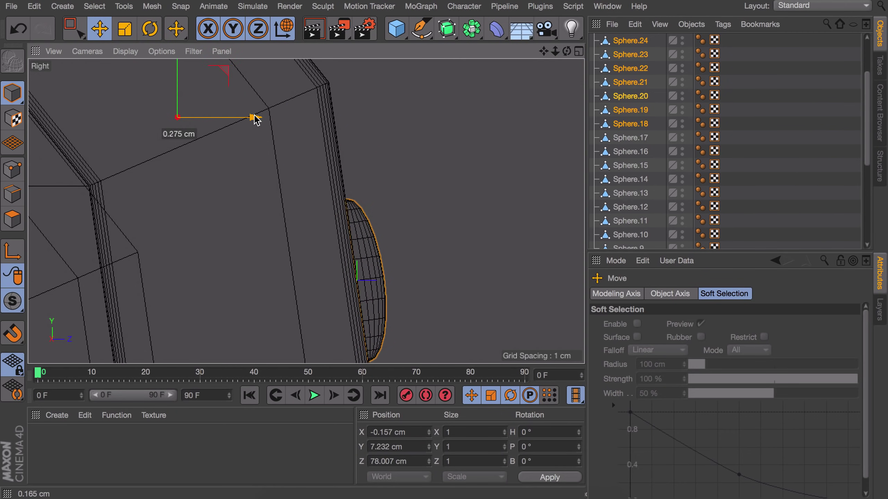
pyautogui.keyDown('alt'); pyautogui.moveTo(254, 118); pyautogui.dragTo(227, 75, button='right'); pyautogui.keyUp('alt')
pyautogui.keyDown('alt'); pyautogui.moveTo(227, 75); pyautogui.dragTo(263, 261, button='middle'); pyautogui.keyUp('alt')
pyautogui.moveTo(244, 240); pyautogui.dragTo(244, 242)
pyautogui.keyDown('alt'); pyautogui.moveTo(243, 241); pyautogui.dragTo(227, 205, button='right'); pyautogui.keyUp('alt')
pyautogui.keyDown('alt'); pyautogui.moveTo(250, 242); pyautogui.dragTo(251, 151, button='middle'); pyautogui.keyUp('alt')
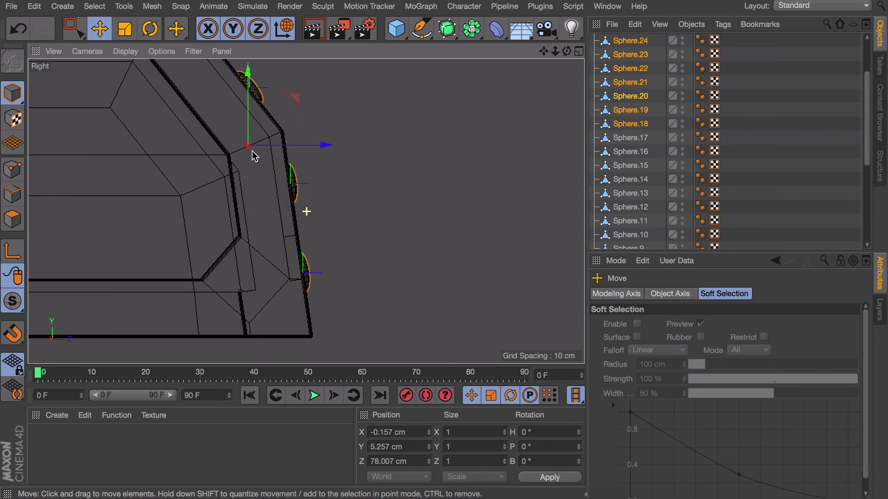
# - Select all the stud spheres from Sphere to Sphere.29 and enable Per-Object Manipulation for the Scale tool
pyautogui.click(371, 201)
pyautogui.middleClick(214, 172)
pyautogui.middleClick(126, 139)
pyautogui.keyDown('alt'); pyautogui.moveTo(305, 212); pyautogui.dragTo(331, 271, button='right'); pyautogui.keyUp('alt')
pyautogui.keyDown('alt'); pyautogui.moveTo(216, 248); pyautogui.dragTo(245, 288); pyautogui.keyUp('alt')
pyautogui.keyDown('alt'); pyautogui.moveTo(265, 236); pyautogui.dragTo(269, 206, button='right'); pyautogui.keyUp('alt')
pyautogui.scroll(-5, 629, 182)
pyautogui.click(622, 199)
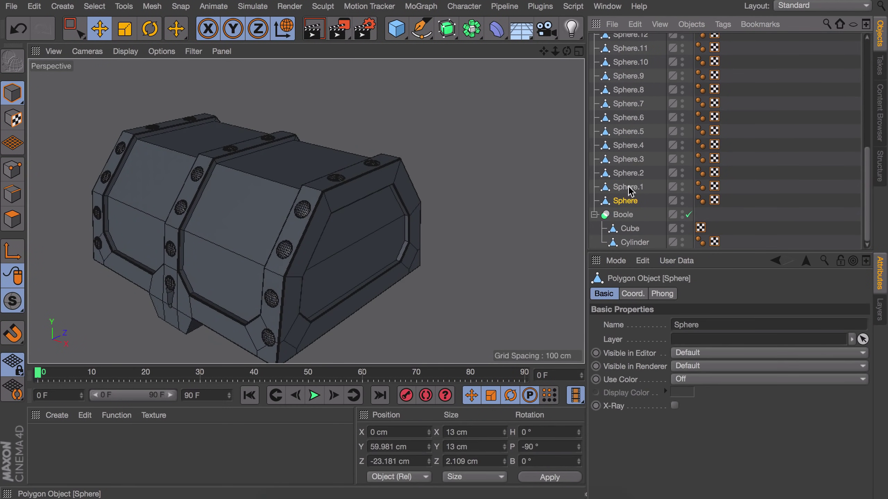
pyautogui.scroll(8, 626, 105)
pyautogui.keyDown('shift'); pyautogui.click(627, 41); pyautogui.keyUp('shift')
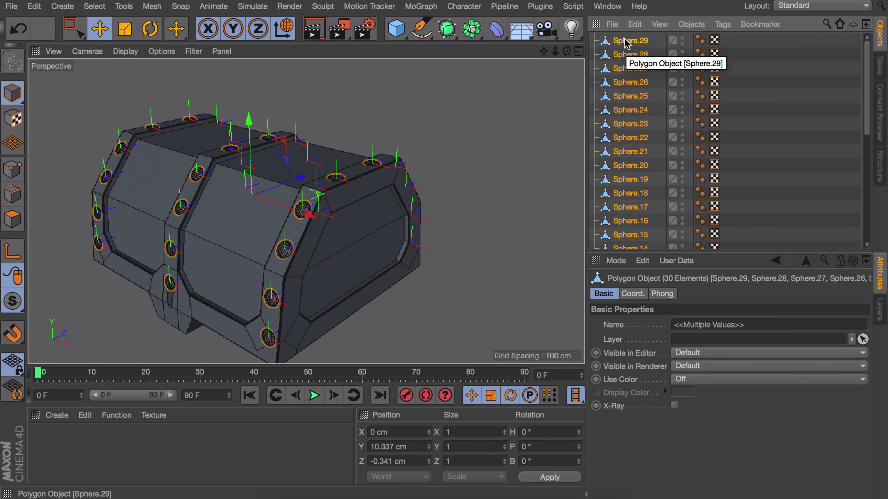
pyautogui.press('t')
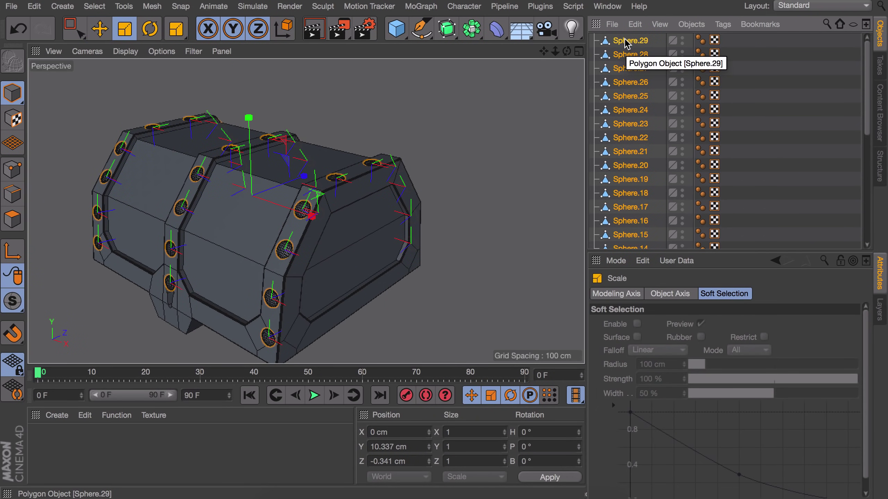
pyautogui.click(670, 294)
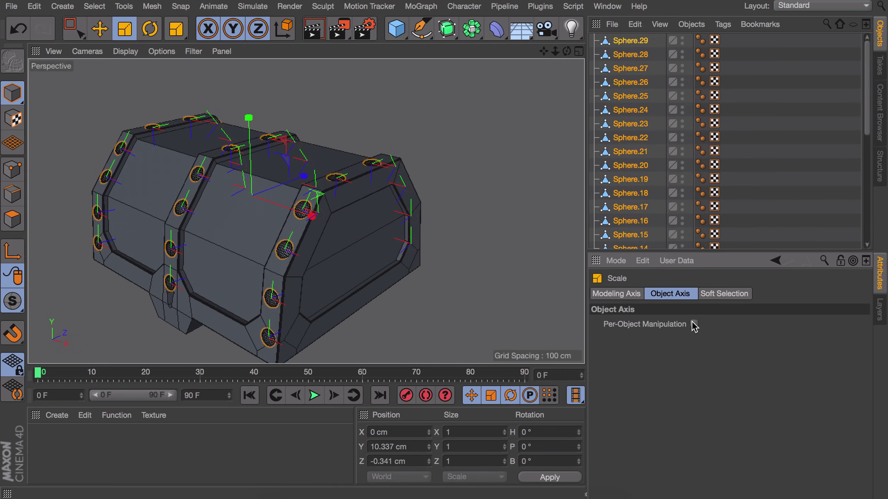
pyautogui.click(693, 324)
# - Scale every stud down about its own centre to about 8.7 cm across
pyautogui.moveTo(331, 161); pyautogui.dragTo(346, 161)
pyautogui.keyDown('alt'); pyautogui.moveTo(185, 205); pyautogui.dragTo(279, 163, button='right'); pyautogui.keyUp('alt')
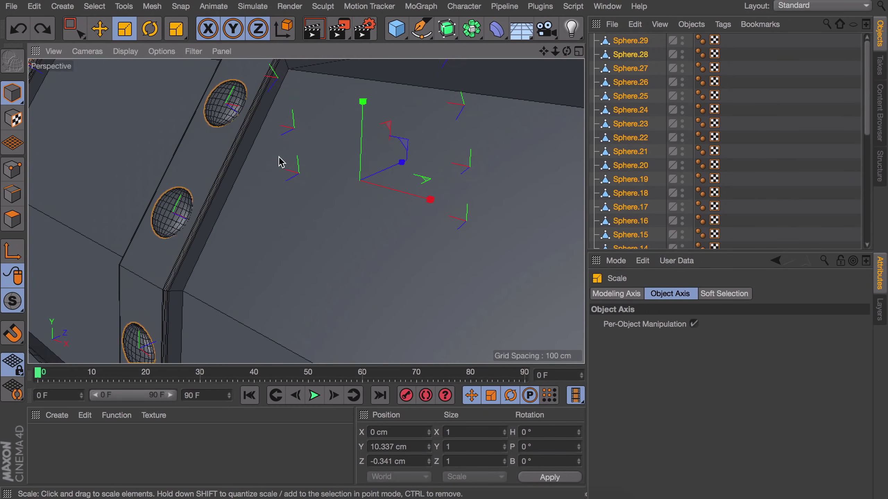
pyautogui.moveTo(280, 162); pyautogui.dragTo(270, 164)
pyautogui.keyDown('alt'); pyautogui.moveTo(157, 201); pyautogui.dragTo(217, 163); pyautogui.keyUp('alt')
pyautogui.keyDown('alt'); pyautogui.moveTo(332, 158); pyautogui.dragTo(263, 156, button='right'); pyautogui.keyUp('alt')
# - Delete the single stud that overlaps the keyhole on the clasp tab
pyautogui.press('e')
pyautogui.click(129, 336)
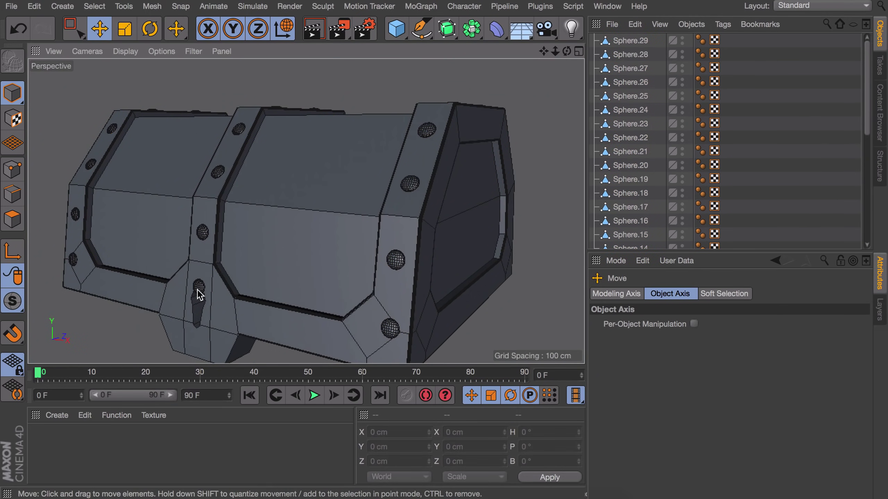
pyautogui.click(196, 290)
pyautogui.press('Delete')
# - Group all the remaining stud spheres under one null named Spheres
pyautogui.keyDown('alt'); pyautogui.moveTo(307, 120); pyautogui.dragTo(330, 158); pyautogui.keyUp('alt')
pyautogui.keyDown('alt'); pyautogui.moveTo(330, 157); pyautogui.dragTo(370, 141, button='right'); pyautogui.keyUp('alt')
pyautogui.keyDown('alt'); pyautogui.moveTo(370, 142); pyautogui.dragTo(336, 121); pyautogui.keyUp('alt')
pyautogui.keyDown('alt'); pyautogui.moveTo(337, 121); pyautogui.dragTo(335, 158, button='right'); pyautogui.keyUp('alt')
pyautogui.click(630, 40)
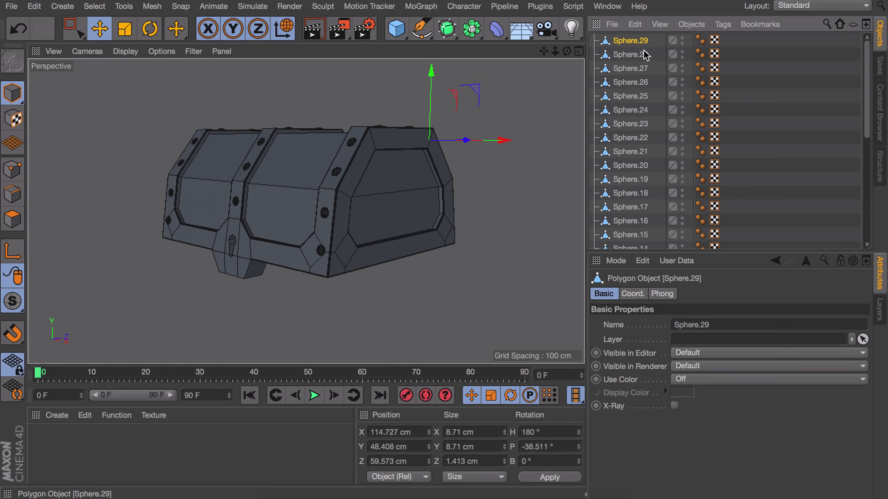
pyautogui.scroll(-5, 631, 140)
pyautogui.keyDown('shift'); pyautogui.click(630, 198); pyautogui.keyUp('shift')
pyautogui.hotkey('alt', 'g')
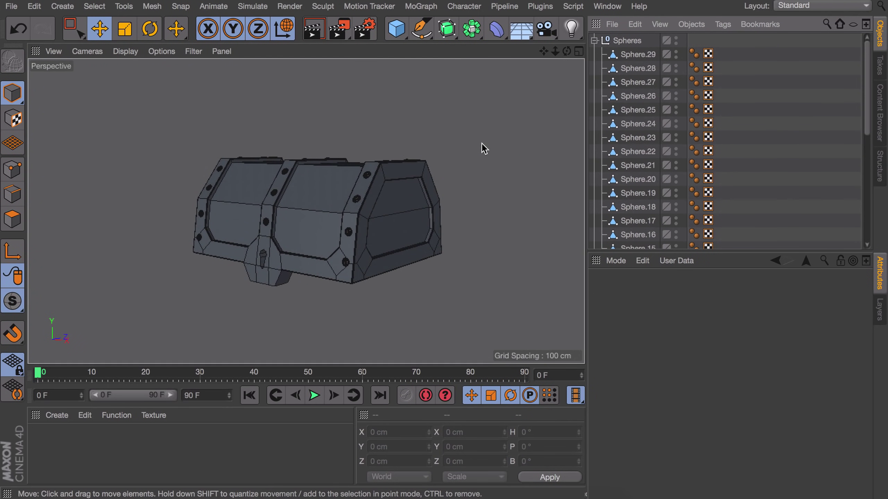
# - Switch to edge editing on the Cube inside the Boole, with the clasp tab in close view
pyautogui.keyDown('alt'); pyautogui.moveTo(285, 255); pyautogui.dragTo(337, 138, button='right'); pyautogui.keyUp('alt')
pyautogui.keyDown('alt'); pyautogui.moveTo(267, 304); pyautogui.dragTo(286, 223, button='middle'); pyautogui.keyUp('alt')
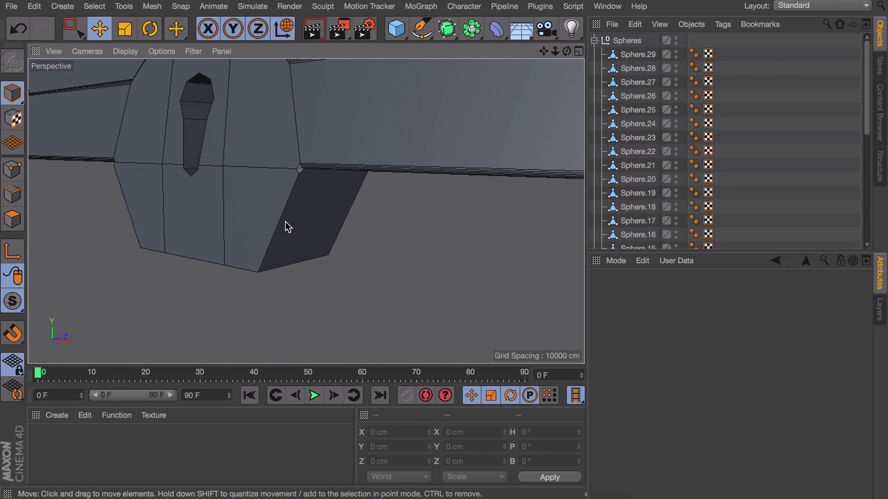
pyautogui.keyDown('alt'); pyautogui.moveTo(286, 224); pyautogui.dragTo(300, 198, button='right'); pyautogui.keyUp('alt')
pyautogui.moveTo(299, 197)
pyautogui.keyDown('alt'); pyautogui.mouseDown()
pyautogui.moveTo(380, 200)
pyautogui.moveTo(306, 199)
pyautogui.mouseUp(); pyautogui.keyUp('alt')
pyautogui.click(307, 199)
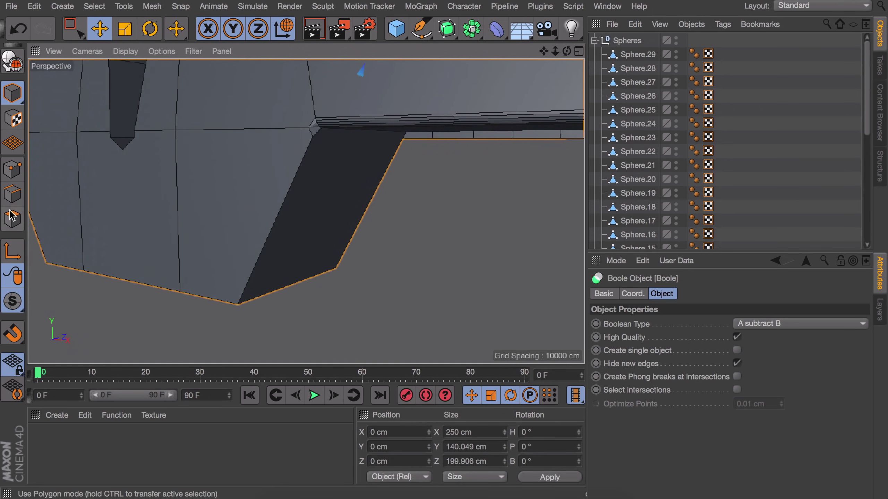
pyautogui.click(13, 194)
pyautogui.scroll(-10, 676, 177)
pyautogui.click(629, 228)
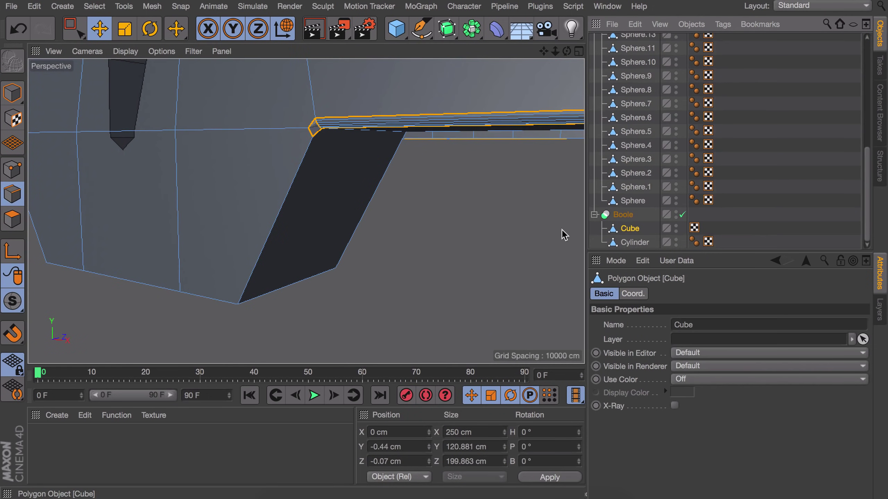
# - Select the outer side and bottom edges around the front and underside of the clasp tab
pyautogui.click(290, 191)
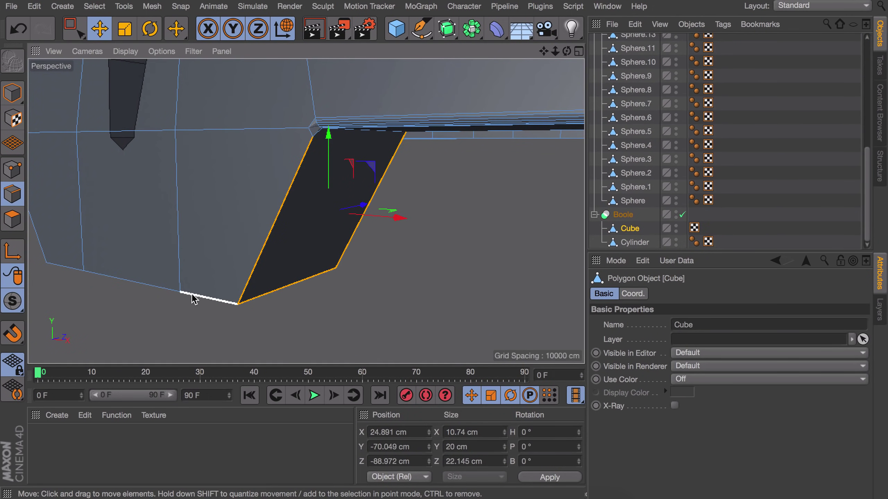
pyautogui.keyDown('alt'); pyautogui.moveTo(137, 273); pyautogui.dragTo(244, 276, button='middle'); pyautogui.keyUp('alt')
pyautogui.keyDown('alt'); pyautogui.moveTo(243, 276); pyautogui.dragTo(328, 279); pyautogui.keyUp('alt')
pyautogui.keyDown('shift'); pyautogui.click(182, 246); pyautogui.keyUp('shift')
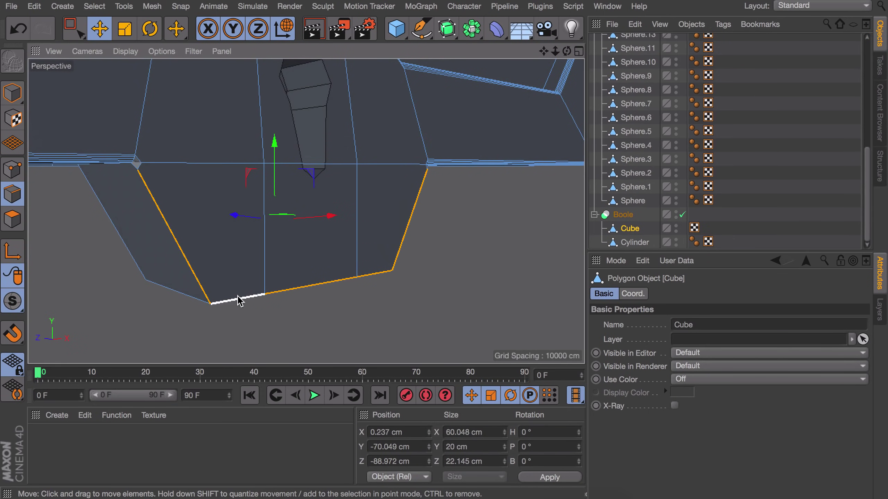
pyautogui.keyDown('shift'); pyautogui.click(238, 299); pyautogui.keyUp('shift')
pyautogui.keyDown('alt'); pyautogui.moveTo(197, 283); pyautogui.dragTo(329, 279); pyautogui.keyUp('alt')
pyautogui.keyDown('alt'); pyautogui.moveTo(188, 283); pyautogui.dragTo(275, 267); pyautogui.keyUp('alt')
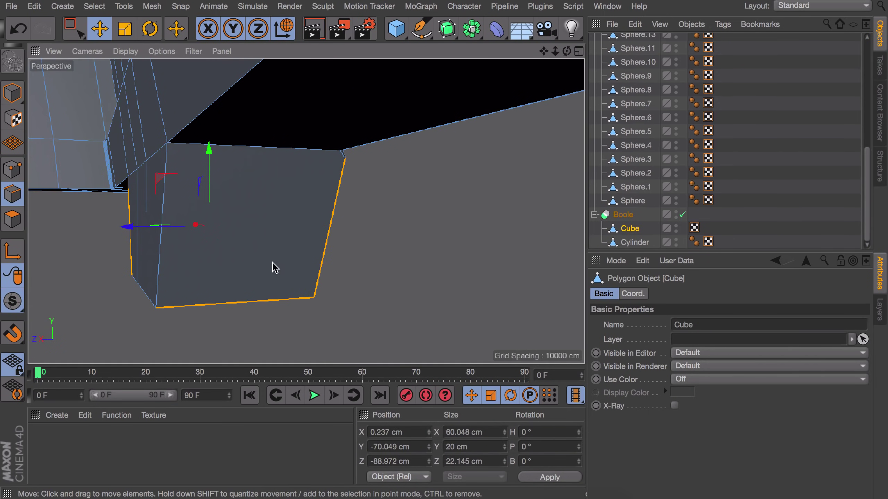
pyautogui.keyDown('alt'); pyautogui.moveTo(149, 293); pyautogui.dragTo(206, 279); pyautogui.keyUp('alt')
pyautogui.keyDown('alt'); pyautogui.moveTo(52, 310); pyautogui.dragTo(215, 227); pyautogui.keyUp('alt')
# - Bevel the selected clasp tab edges with a 1 cm offset and 5 subdivisions, and clear the selection
pyautogui.press('m')
pyautogui.press('s')
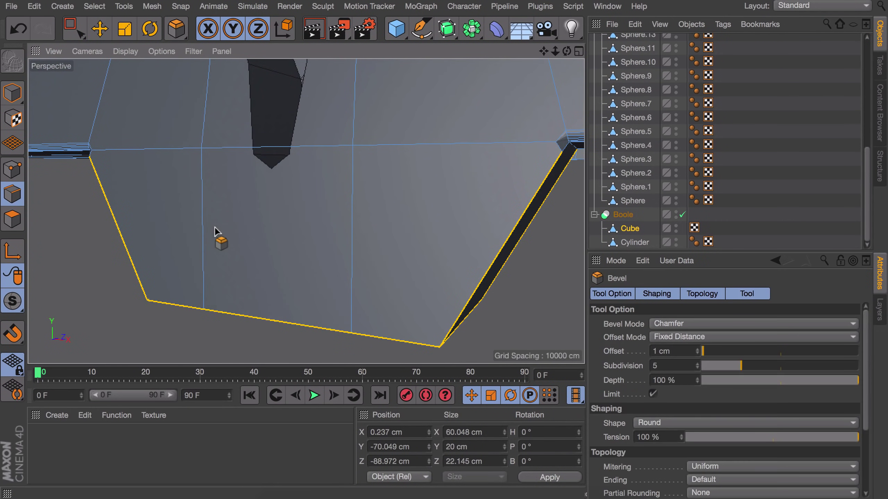
pyautogui.keyDown('alt'); pyautogui.moveTo(434, 192); pyautogui.dragTo(210, 196); pyautogui.keyUp('alt')
pyautogui.scroll(-3, 607, 383)
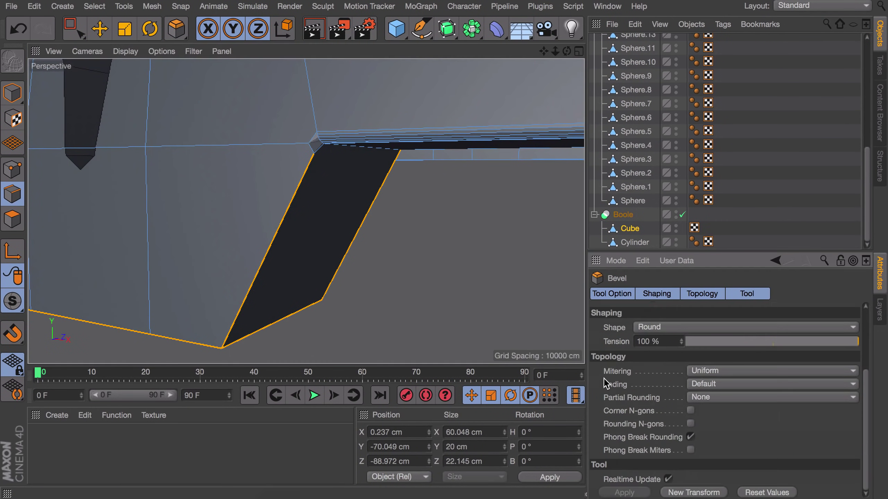
pyautogui.click(675, 491)
pyautogui.press('e')
pyautogui.click(407, 251)
# - Return the lid's Cube to whole-object editing
pyautogui.keyDown('alt'); pyautogui.moveTo(329, 183); pyautogui.dragTo(251, 183); pyautogui.keyUp('alt')
pyautogui.keyDown('alt'); pyautogui.moveTo(224, 159); pyautogui.dragTo(224, 208, button='right'); pyautogui.keyUp('alt')
pyautogui.keyDown('alt'); pyautogui.moveTo(224, 208); pyautogui.dragTo(268, 265, button='middle'); pyautogui.keyUp('alt')
pyautogui.keyDown('alt'); pyautogui.moveTo(268, 266); pyautogui.dragTo(303, 289); pyautogui.keyUp('alt')
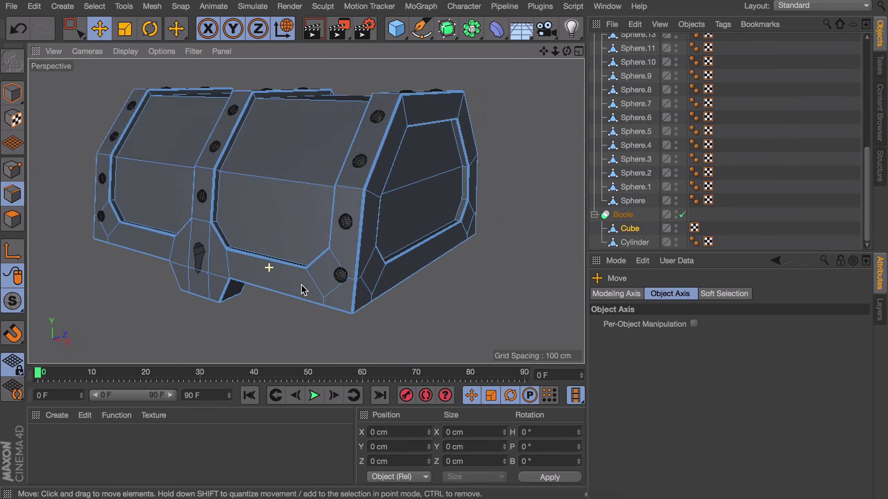
pyautogui.keyDown('alt'); pyautogui.moveTo(306, 212); pyautogui.dragTo(302, 219); pyautogui.keyUp('alt')
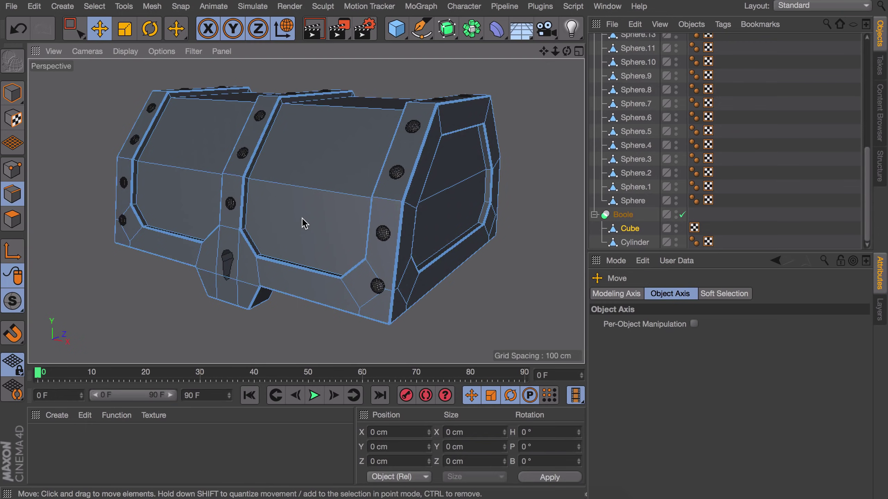
pyautogui.click(20, 93)
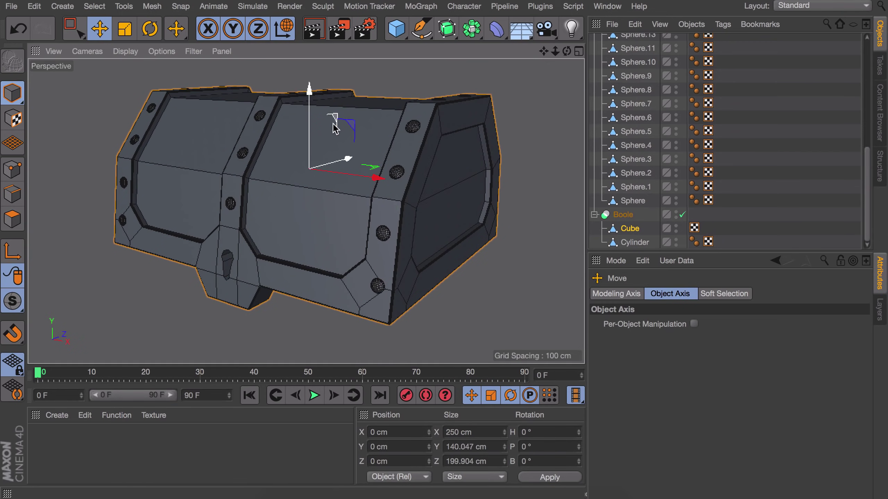
pyautogui.keyDown('alt'); pyautogui.moveTo(353, 192); pyautogui.dragTo(331, 149, button='right'); pyautogui.keyUp('alt')
pyautogui.keyDown('alt'); pyautogui.moveTo(331, 149); pyautogui.dragTo(173, 140); pyautogui.keyUp('alt')
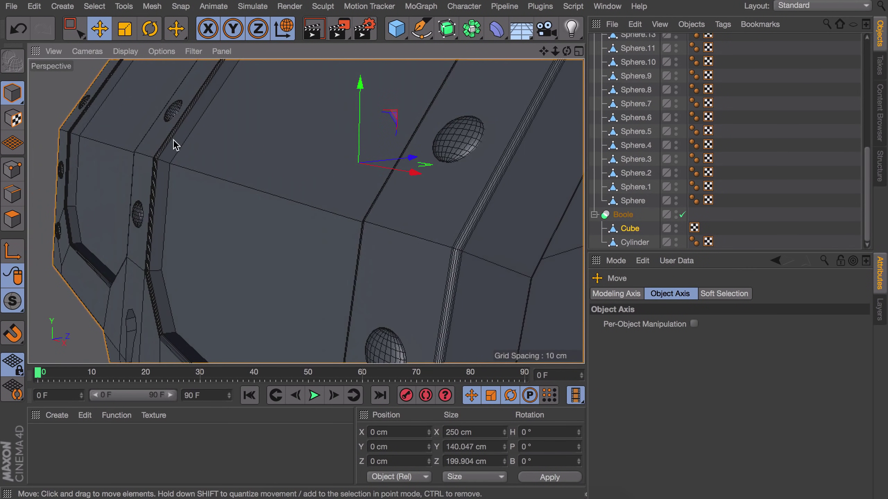
# - Add a 200 × 60 × 1 cm cube at the lower front panels and tilt it to a pitch of about -8.1°
pyautogui.scroll(-6, 326, 207)
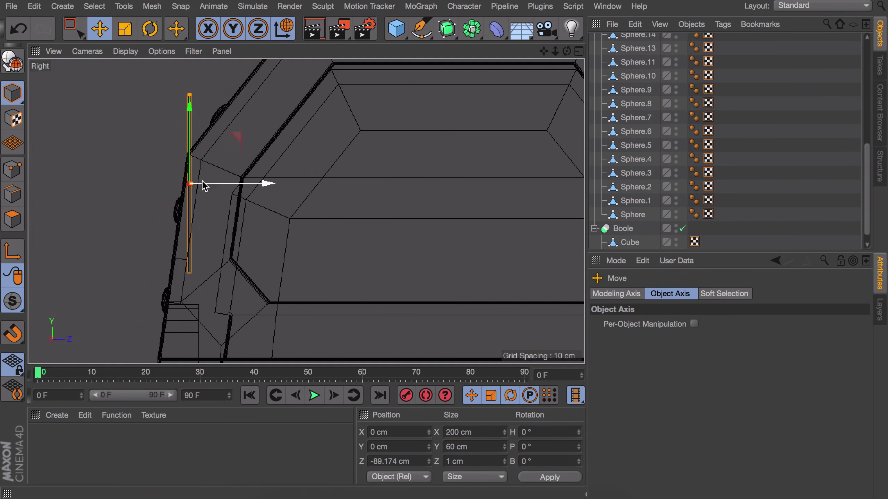
pyautogui.press('r')
pyautogui.press('e')
pyautogui.press('r')
pyautogui.moveTo(245, 206); pyautogui.dragTo(232, 264)
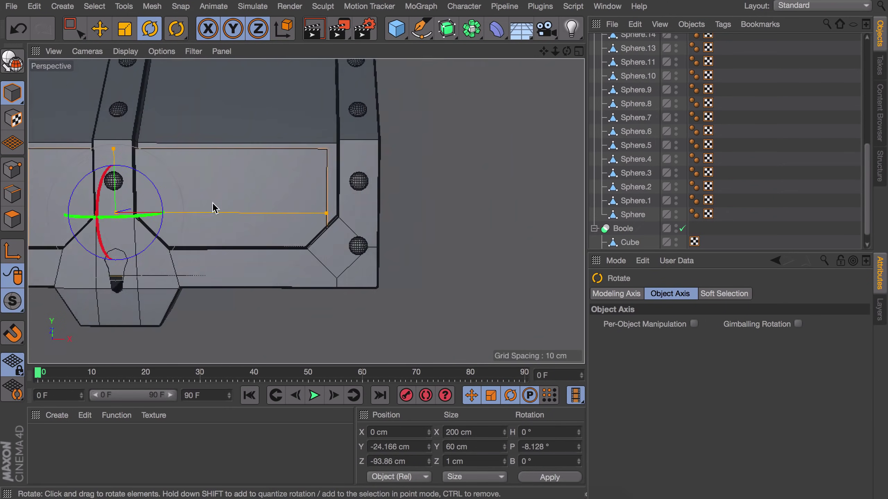
# - Resize the front plate to about 214.8 × 50.1 cm, set its thickness to 2 cm and enable its Fillet
pyautogui.press('e')
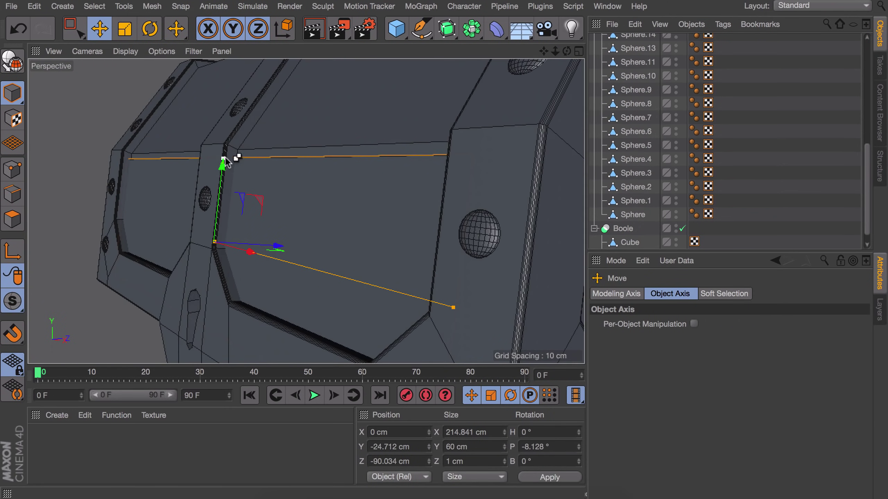
pyautogui.moveTo(231, 154); pyautogui.dragTo(223, 173)
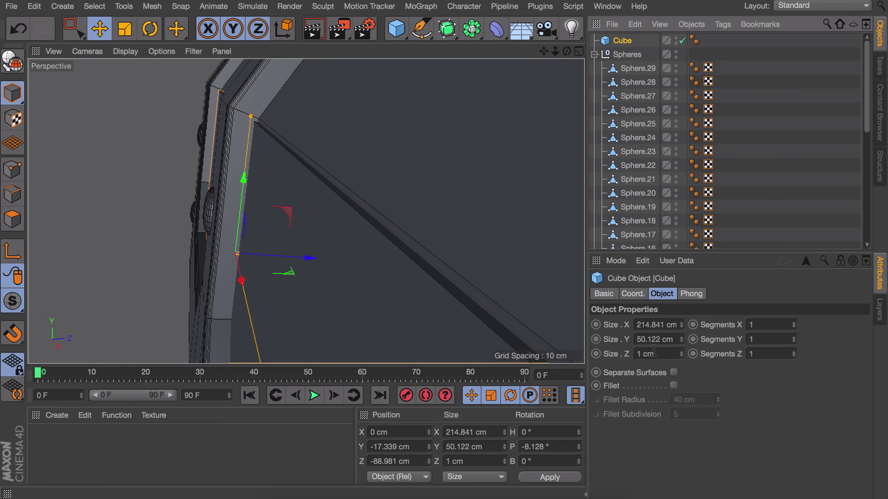
pyautogui.click(653, 353)
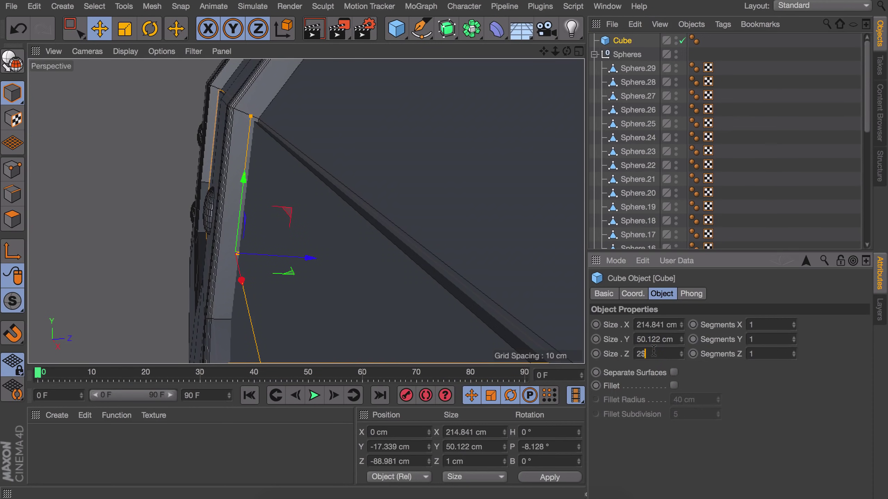
pyautogui.write('2')
pyautogui.press('Return')
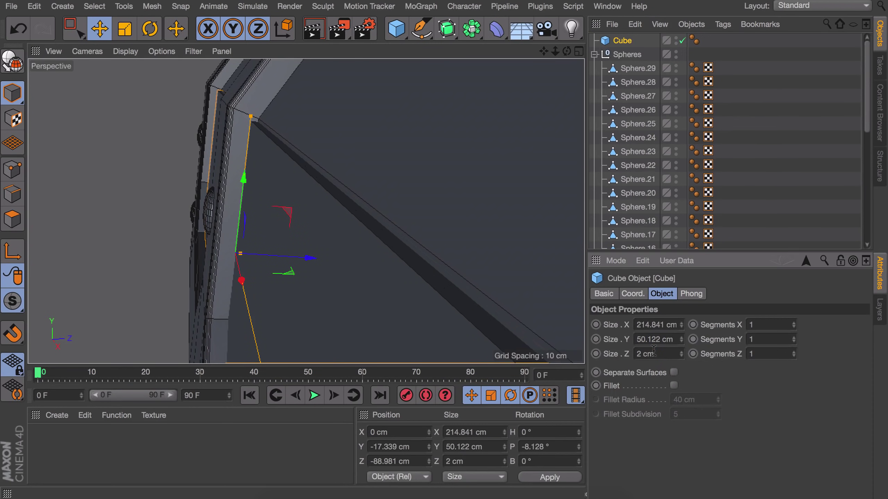
pyautogui.click(674, 386)
# - Copy the plate up to the sloped front panels at about Y 31.9 cm and tilt the copy to a pitch of about -38.1°
pyautogui.keyDown('alt'); pyautogui.moveTo(304, 227); pyautogui.dragTo(304, 136); pyautogui.keyUp('alt')
pyautogui.press('F5')
pyautogui.press('r')
pyautogui.middleClick(142, 258)
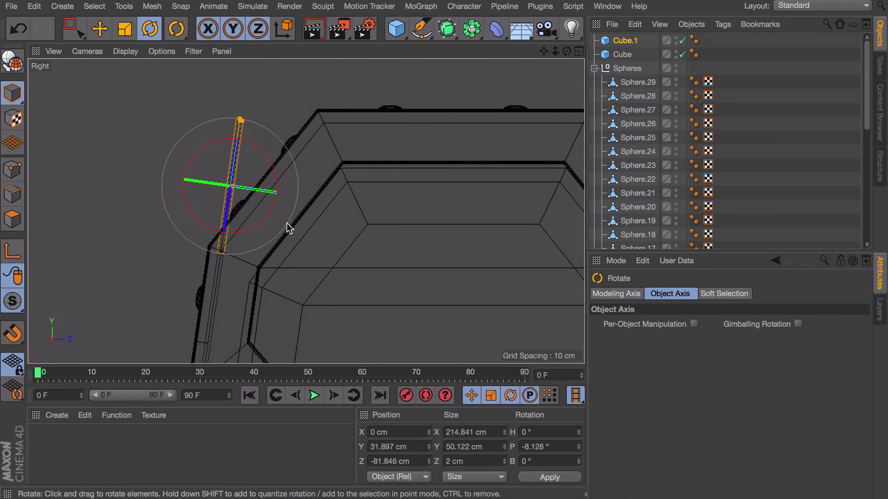
pyautogui.scroll(3, 252, 165)
pyautogui.moveTo(237, 167); pyautogui.dragTo(241, 180)
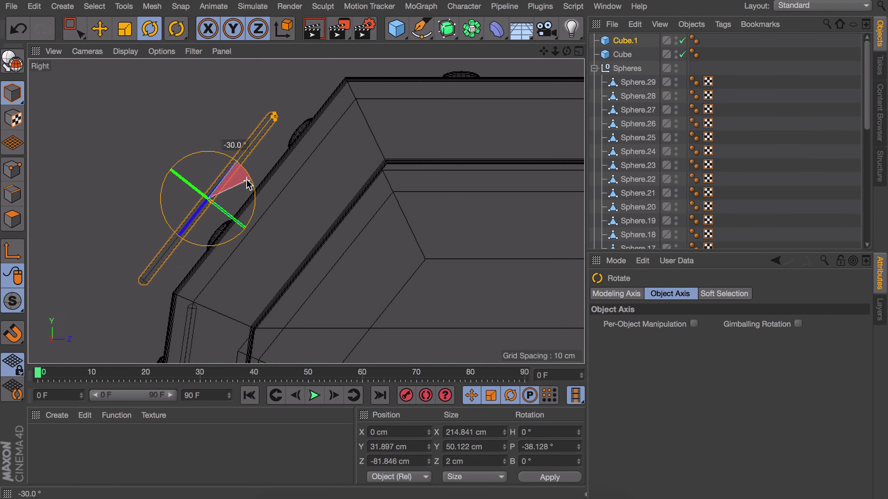
# - Seat the copied plate inside the sloped face at about Y 30.9 cm and Z -67 cm, refining its pitch to about -38.9°
pyautogui.press('e')
pyautogui.moveTo(270, 206); pyautogui.dragTo(340, 201)
pyautogui.scroll(5, 341, 201)
pyautogui.press('r')
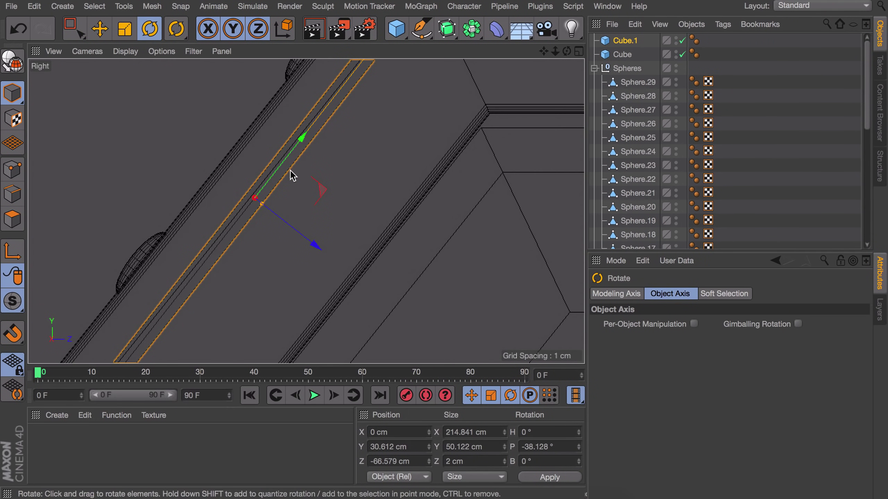
pyautogui.press('e')
pyautogui.moveTo(304, 236); pyautogui.dragTo(299, 235)
pyautogui.press('r')
pyautogui.moveTo(291, 170); pyautogui.dragTo(291, 172)
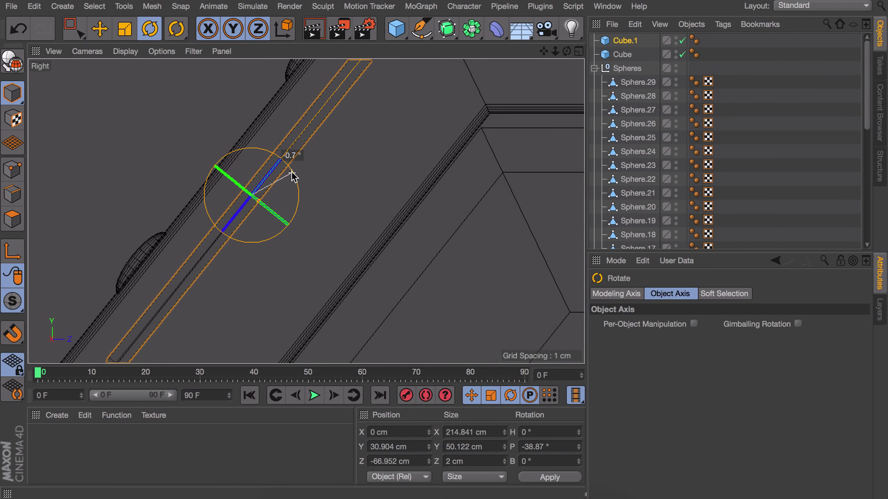
# - Lengthen the sloped plate to 60.122 cm in Y and slide it along the slope to about Y 31.4 cm
pyautogui.scroll(-3, 331, 140)
pyautogui.keyDown('alt'); pyautogui.moveTo(332, 116); pyautogui.dragTo(323, 157, button='middle'); pyautogui.keyUp('alt')
pyautogui.click(357, 112)
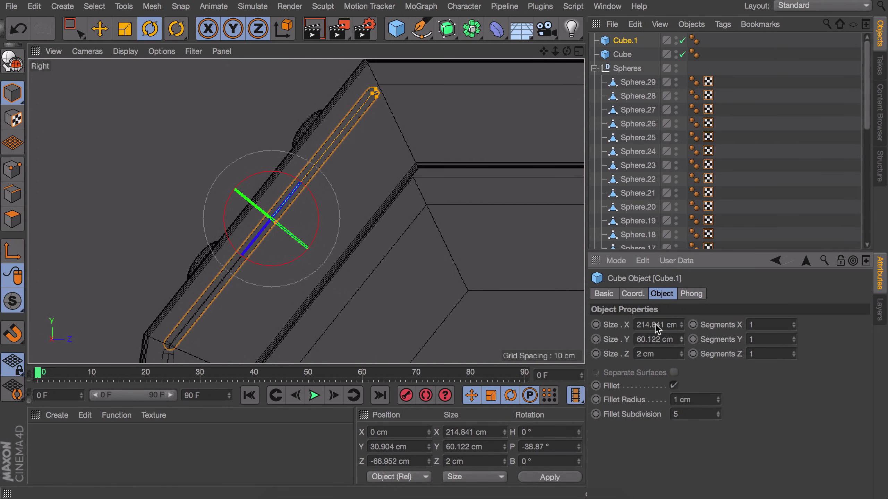
pyautogui.press('e')
pyautogui.moveTo(305, 184); pyautogui.dragTo(304, 187)
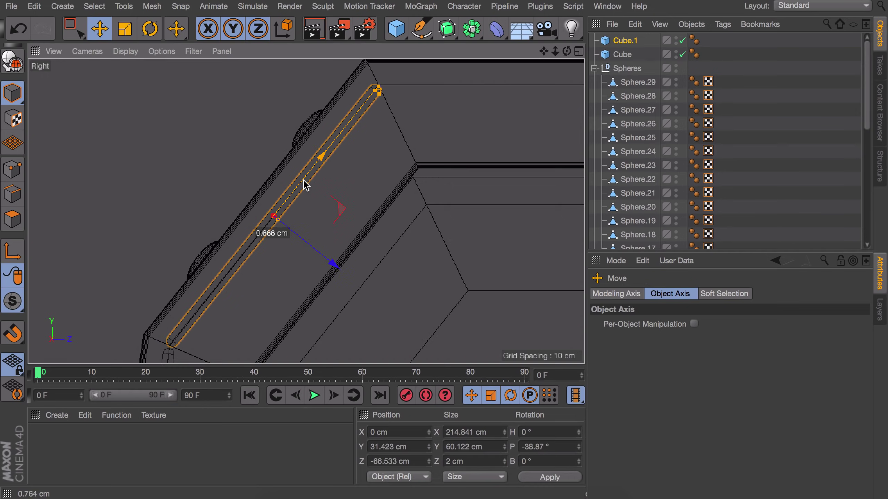
# - Copy the plate for the lid's top at a pitch of -90° and move it just beneath the top face
pyautogui.middleClick(307, 183)
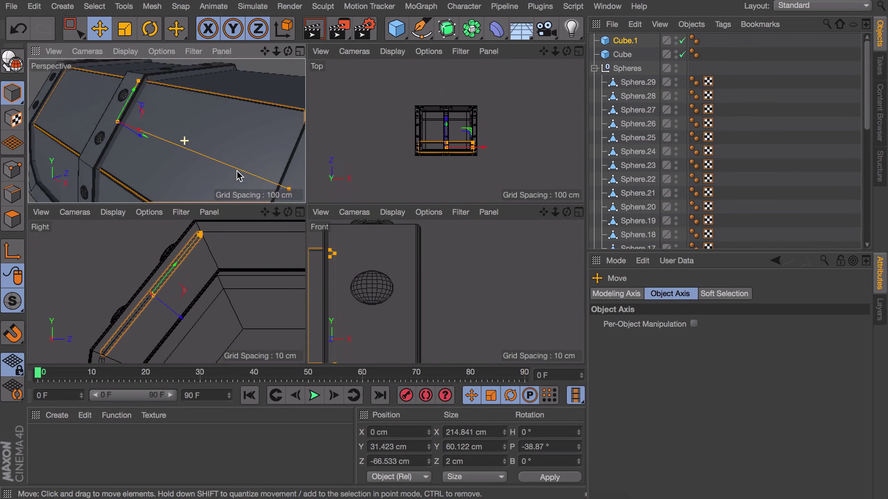
pyautogui.keyDown('alt'); pyautogui.moveTo(238, 176); pyautogui.dragTo(145, 134); pyautogui.keyUp('alt')
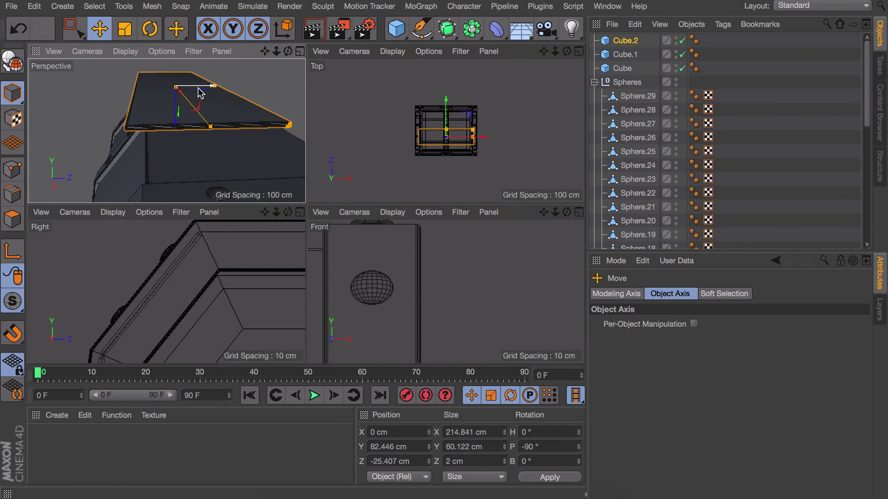
pyautogui.keyDown('alt'); pyautogui.moveTo(266, 238); pyautogui.dragTo(157, 317, button='middle'); pyautogui.keyUp('alt')
pyautogui.moveTo(177, 244); pyautogui.dragTo(251, 244)
pyautogui.keyDown('alt'); pyautogui.moveTo(198, 138); pyautogui.dragTo(198, 159); pyautogui.keyUp('alt')
pyautogui.moveTo(221, 277); pyautogui.dragTo(220, 347)
pyautogui.keyDown('alt'); pyautogui.moveTo(194, 329); pyautogui.dragTo(201, 297, button='right'); pyautogui.keyUp('alt')
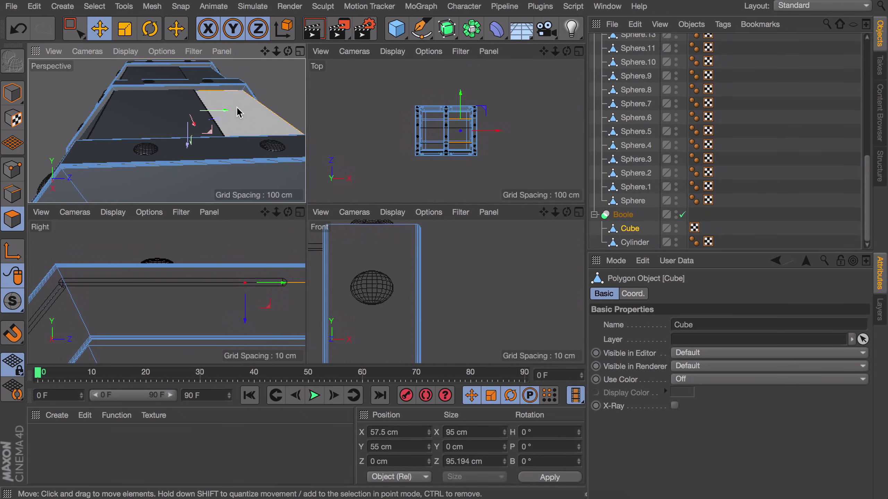
# - Shorten the lid's top plate to 47.5 cm in Y and shift it to fit the front half of the top opening
pyautogui.press('t')
pyautogui.scroll(8, 647, 140)
pyautogui.click(625, 40)
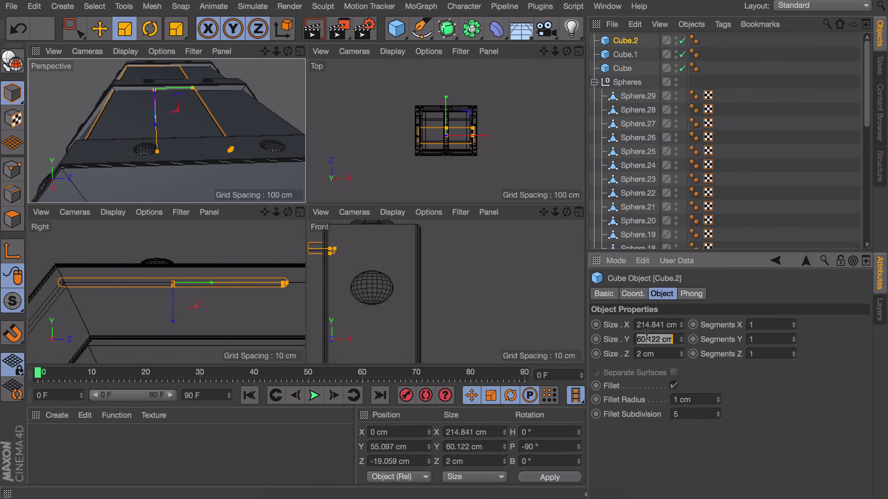
pyautogui.middleClick(198, 320)
pyautogui.press('e')
pyautogui.moveTo(381, 192); pyautogui.dragTo(354, 192)
pyautogui.keyDown('alt'); pyautogui.moveTo(409, 216); pyautogui.dragTo(210, 227, button='middle'); pyautogui.keyUp('alt')
# - Copy the shortened plate to the rear half of the lid's top, at about Z 24.2 cm
pyautogui.keyDown('ctrl'); pyautogui.moveTo(146, 212); pyautogui.dragTo(290, 216); pyautogui.keyUp('ctrl')
pyautogui.middleClick(287, 210)
pyautogui.middleClick(276, 159)
pyautogui.keyDown('alt'); pyautogui.moveTo(356, 173); pyautogui.dragTo(322, 251); pyautogui.keyUp('alt')
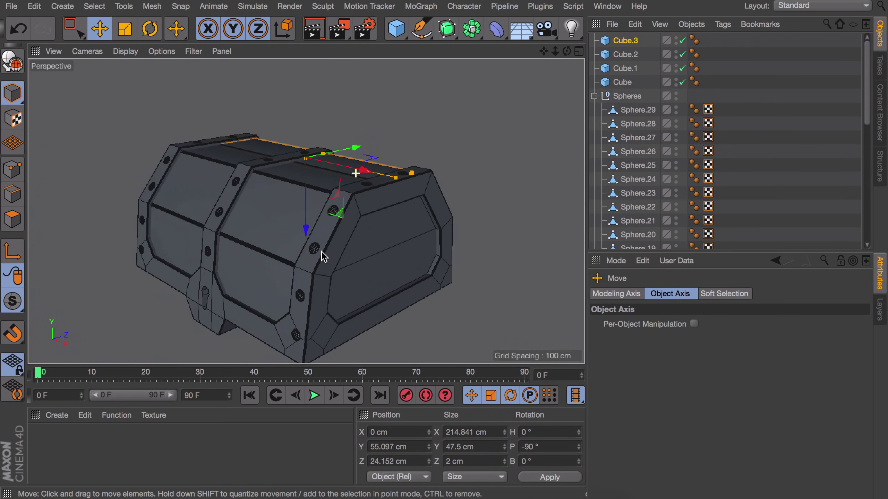
pyautogui.keyDown('alt'); pyautogui.moveTo(322, 252); pyautogui.dragTo(320, 221, button='right'); pyautogui.keyUp('alt')
# - Try to rotate a copy of the lower and sloped front plates about the vertical axis
pyautogui.click(279, 213)
pyautogui.keyDown('shift'); pyautogui.click(262, 262); pyautogui.keyUp('shift')
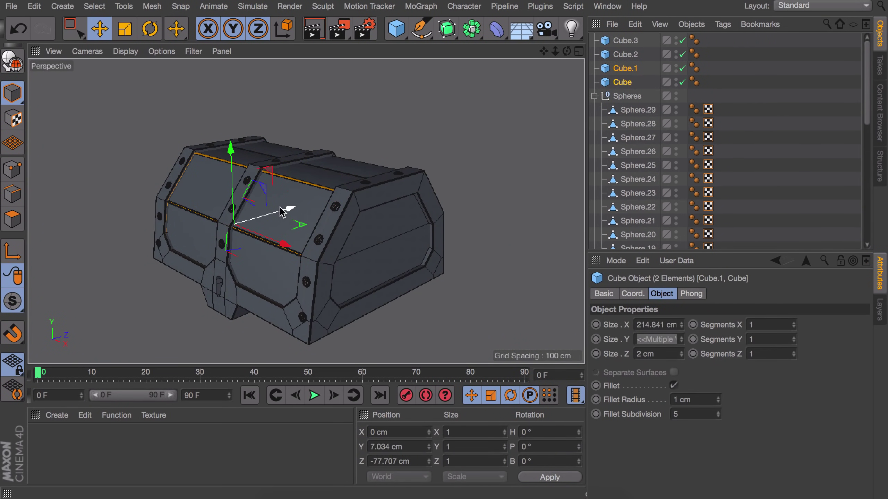
pyautogui.press('r')
pyautogui.moveTo(289, 232); pyautogui.dragTo(269, 275)
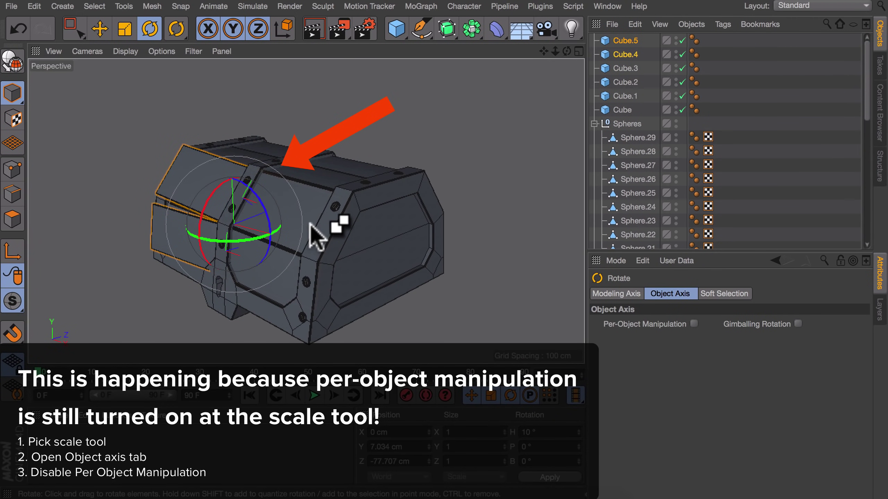
pyautogui.hotkey('ctrl', 'z')
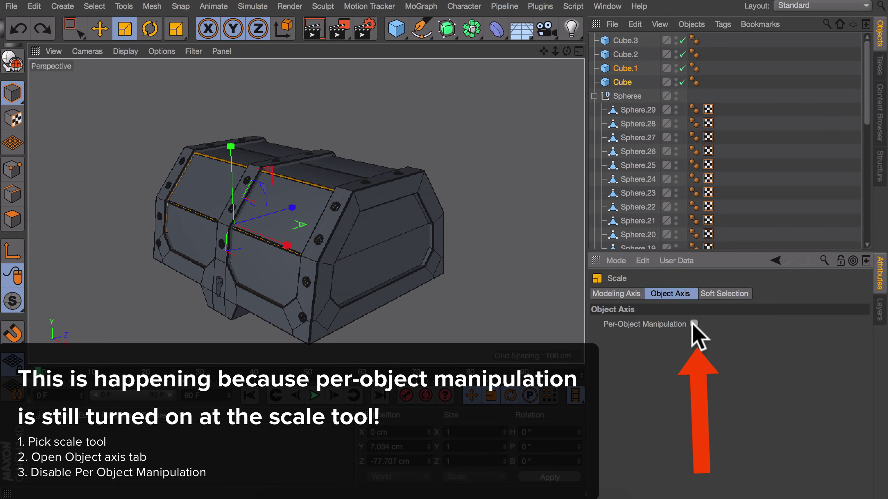
# - Copy both front plates with a 180° heading rotation and seat the copies in the lid's back openings
pyautogui.moveTo(241, 240); pyautogui.dragTo(237, 195)
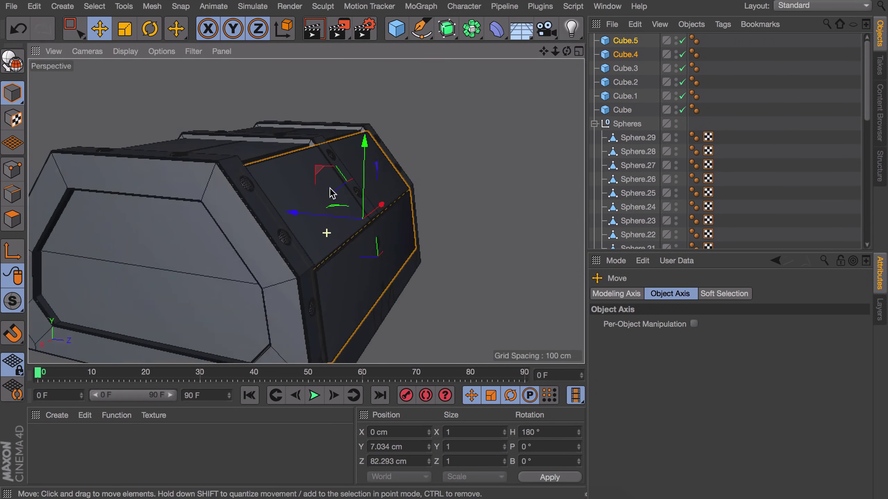
pyautogui.press('F5')
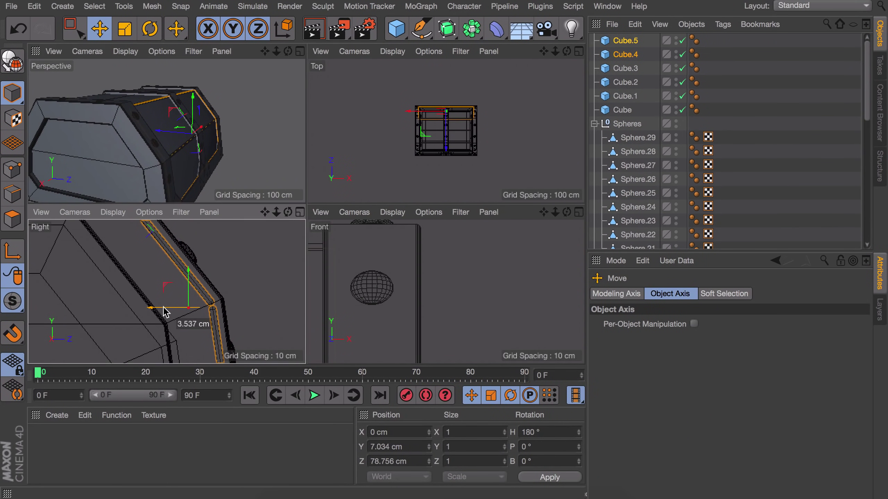
pyautogui.scroll(-3, 299, 142)
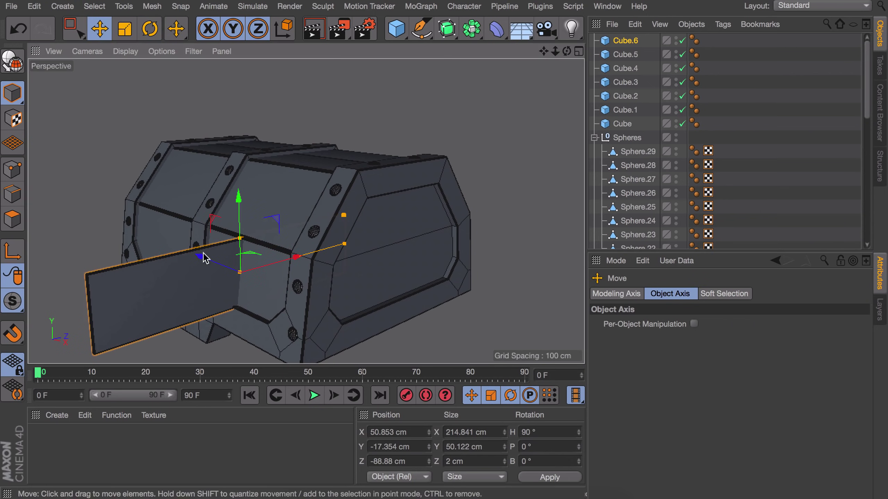
# - Copy the side plate up to about Y 33 cm, narrow it to about 139.5 cm, and make it editable
pyautogui.press('F5')
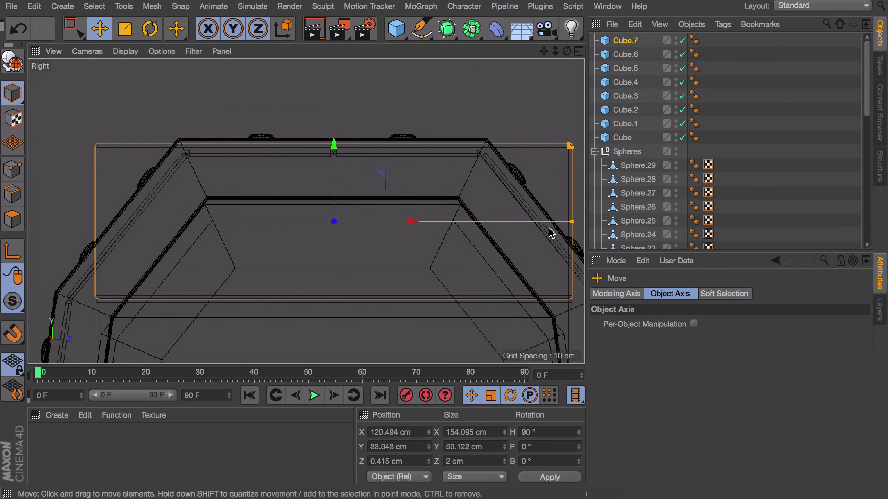
pyautogui.press('c')
pyautogui.click(12, 170)
pyautogui.press('9')
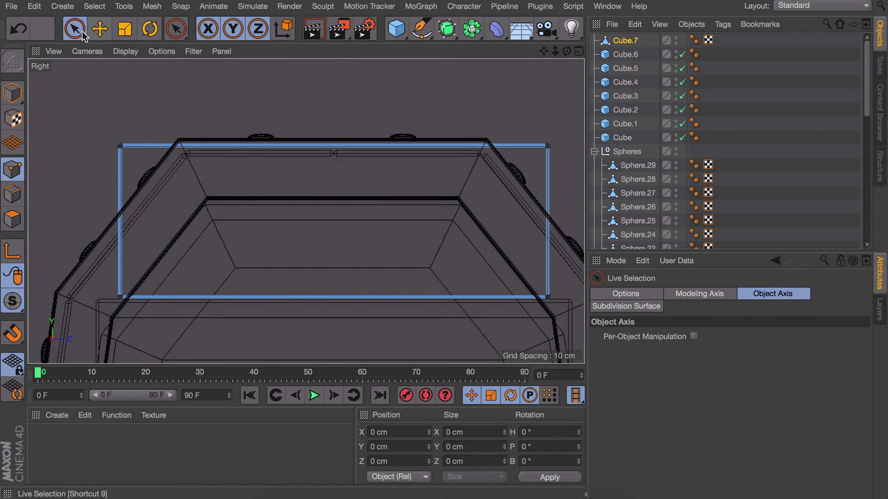
# - Taper the upper side plate by scaling its top points to about 63%, and lower them to a plate height of about 36 cm
pyautogui.moveTo(75, 28); pyautogui.dragTo(132, 73)
pyautogui.moveTo(79, 107); pyautogui.dragTo(584, 184)
pyautogui.press('t')
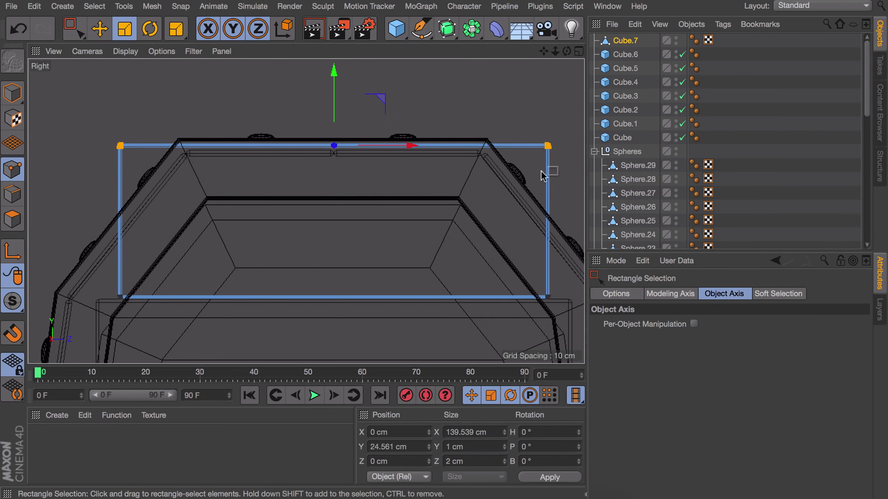
pyautogui.moveTo(415, 149); pyautogui.dragTo(387, 150)
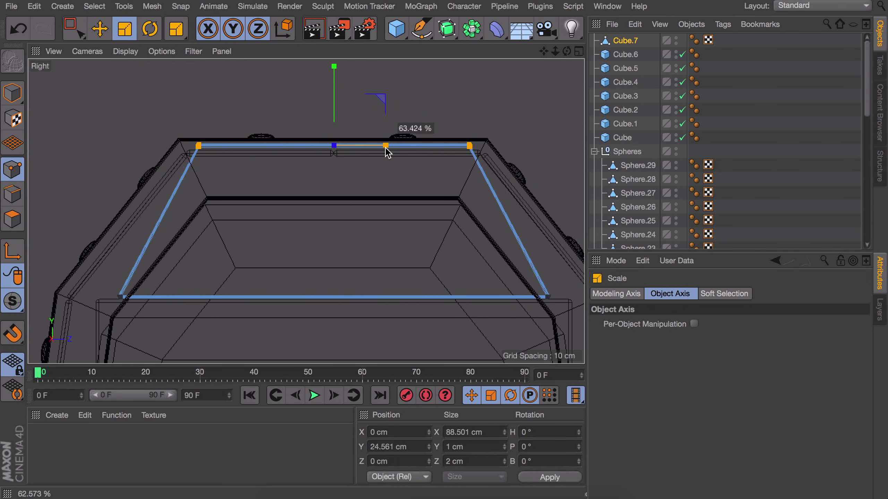
pyautogui.press('e')
pyautogui.moveTo(334, 105); pyautogui.dragTo(308, 136)
pyautogui.click(13, 93)
pyautogui.click(140, 114)
# - Copy both side plates to the opposite end of the lid at about X -120.8 cm and nudge them into the openings
pyautogui.middleClick(142, 115)
pyautogui.middleClick(182, 133)
pyautogui.scroll(5, 355, 206)
pyautogui.click(322, 193)
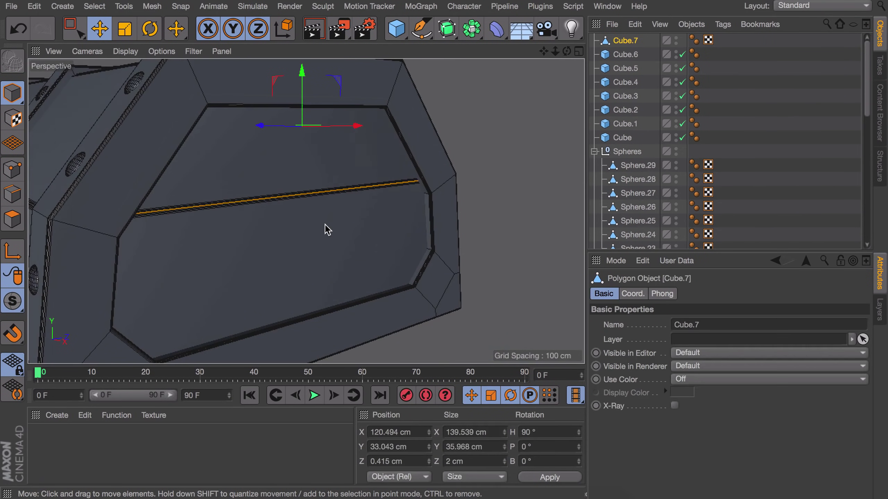
pyautogui.keyDown('shift'); pyautogui.click(325, 224); pyautogui.keyUp('shift')
pyautogui.keyDown('ctrl'); pyautogui.moveTo(262, 187); pyautogui.dragTo(54, 189); pyautogui.keyUp('ctrl')
pyautogui.keyDown('alt'); pyautogui.moveTo(146, 200); pyautogui.dragTo(299, 200); pyautogui.keyUp('alt')
pyautogui.moveTo(73, 247); pyautogui.dragTo(218, 236)
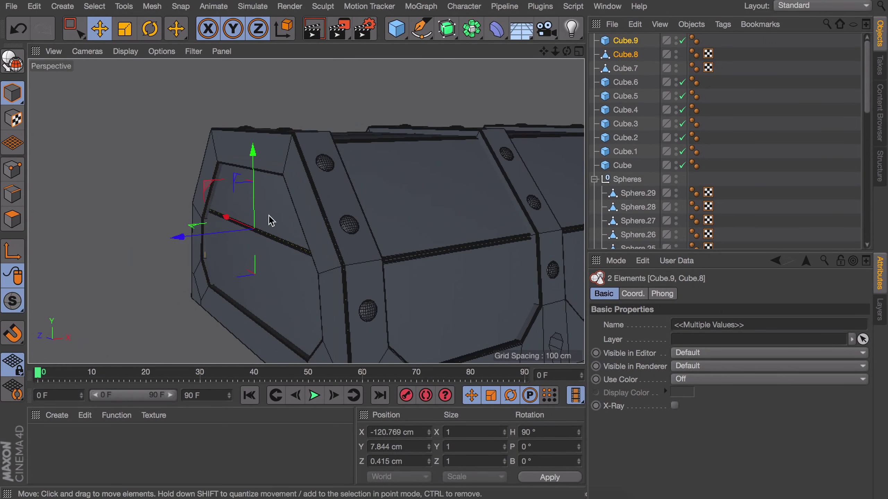
pyautogui.scroll(5, 269, 215)
pyautogui.moveTo(153, 258); pyautogui.dragTo(165, 257)
pyautogui.click(692, 175)
pyautogui.scroll(-8, 532, 159)
pyautogui.keyDown('alt'); pyautogui.moveTo(532, 159); pyautogui.dragTo(333, 196); pyautogui.keyUp('alt')
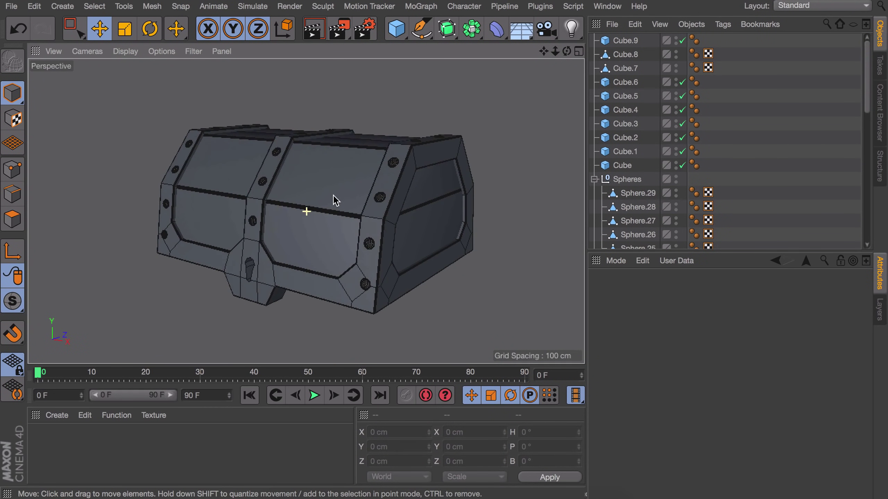
# - Group all the plate cubes, from Cube to Cube.9, into a null named Plates
pyautogui.click(622, 165)
pyautogui.keyDown('shift'); pyautogui.click(626, 40); pyautogui.keyUp('shift')
pyautogui.hotkey('alt', 'g')
pyautogui.doubleClick(624, 41)
pyautogui.write('Plates')
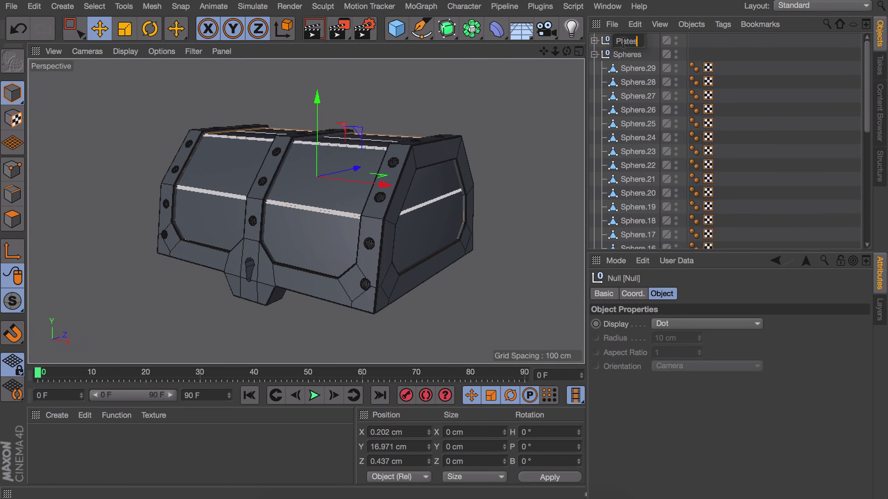
pyautogui.press('Return')
# - Group all the lid's parts, including the Plates and Spheres nulls, into a null named Top
pyautogui.click(594, 54)
pyautogui.click(594, 68)
pyautogui.click(623, 69)
pyautogui.keyDown('shift'); pyautogui.click(617, 42); pyautogui.keyUp('shift')
pyautogui.hotkey('alt', 'g')
pyautogui.doubleClick(620, 40)
pyautogui.write('Top')
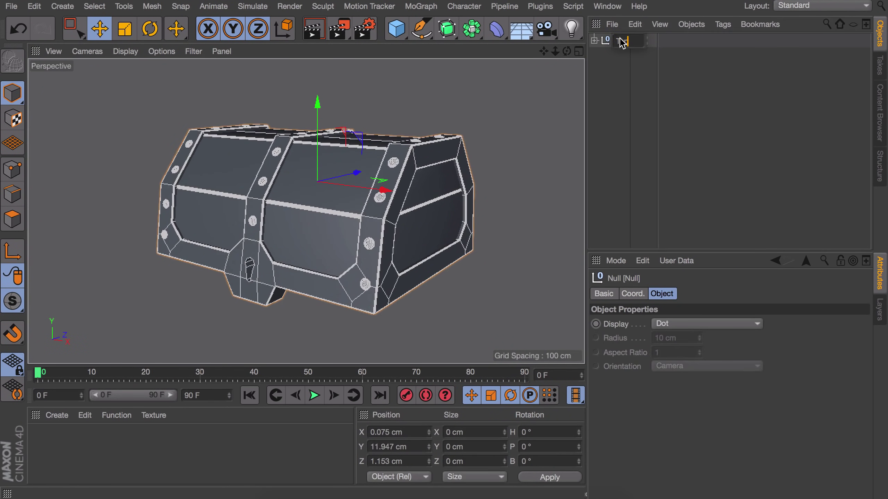
pyautogui.click(663, 99)
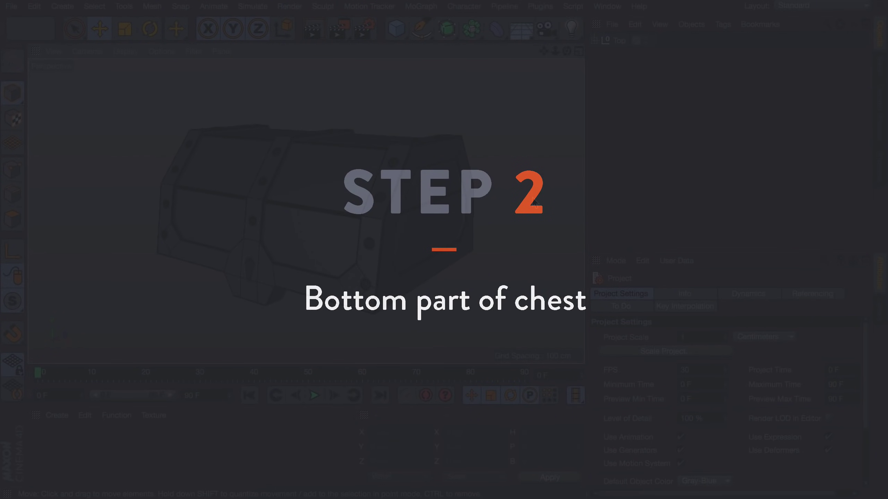
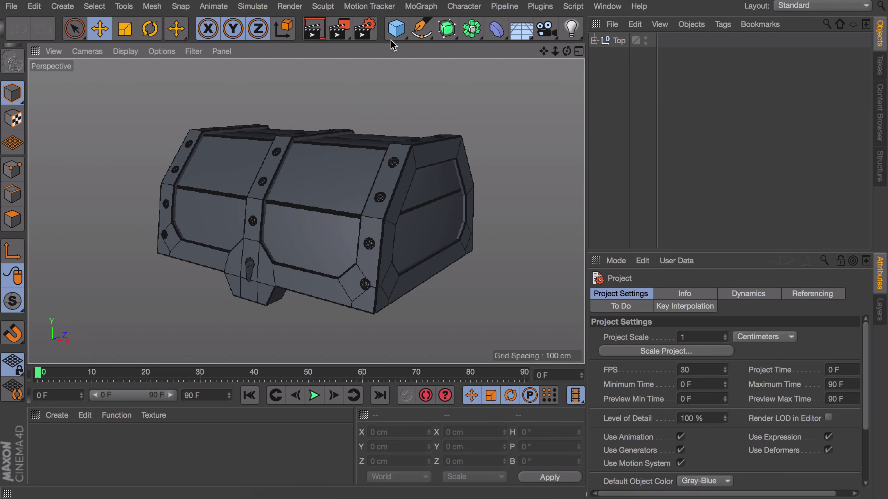
# - Add a plane and stand it upright by rotating it to a bank of 90°
pyautogui.moveTo(397, 29); pyautogui.dragTo(527, 125)
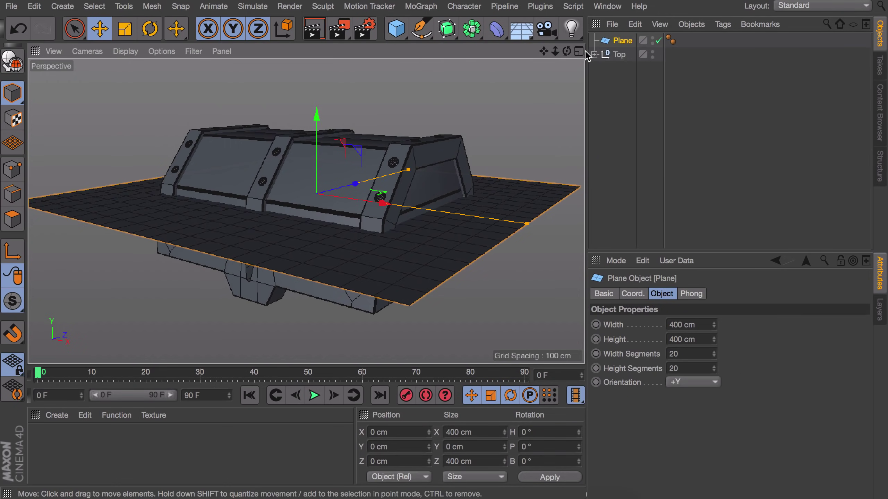
pyautogui.press('r')
pyautogui.moveTo(341, 164); pyautogui.dragTo(357, 268)
pyautogui.press('super+z')
pyautogui.click(623, 42)
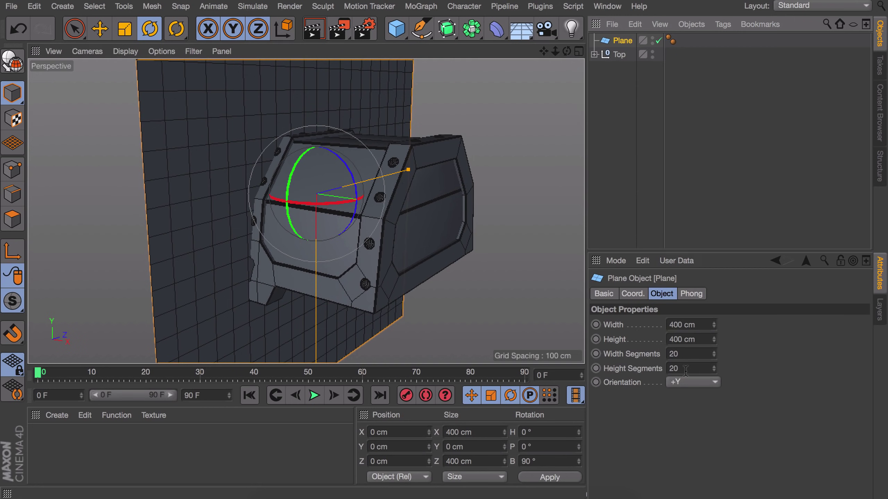
# - Set the plane's width and height segments to 1 and make it editable
pyautogui.doubleClick(685, 354)
pyautogui.write('1')
pyautogui.doubleClick(684, 369)
pyautogui.write('1')
pyautogui.press('Return')
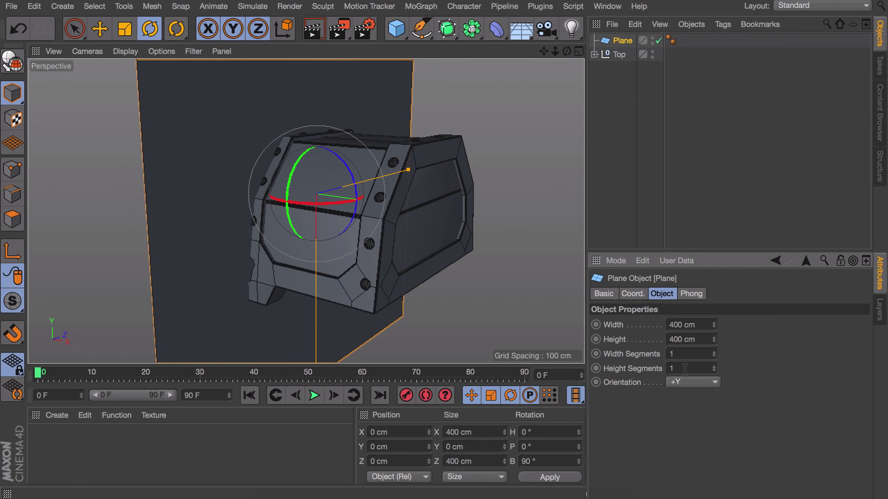
pyautogui.press('c')
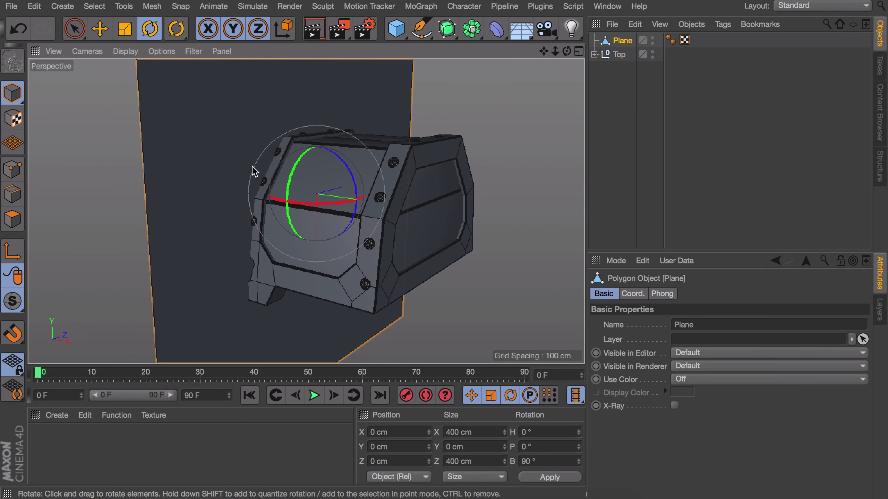
# - Size the plane to 100 cm in X and 180 cm in Z
pyautogui.scroll(-3, 250, 175)
pyautogui.click(462, 430)
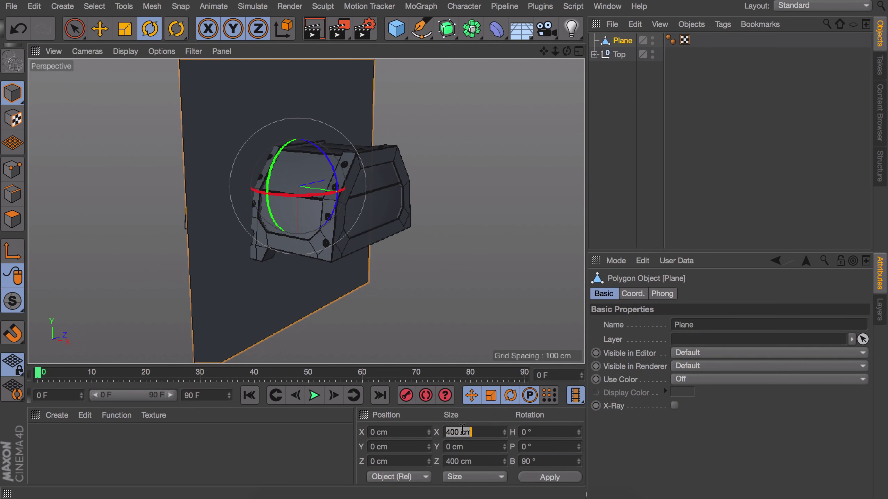
pyautogui.write('100')
pyautogui.press('Return')
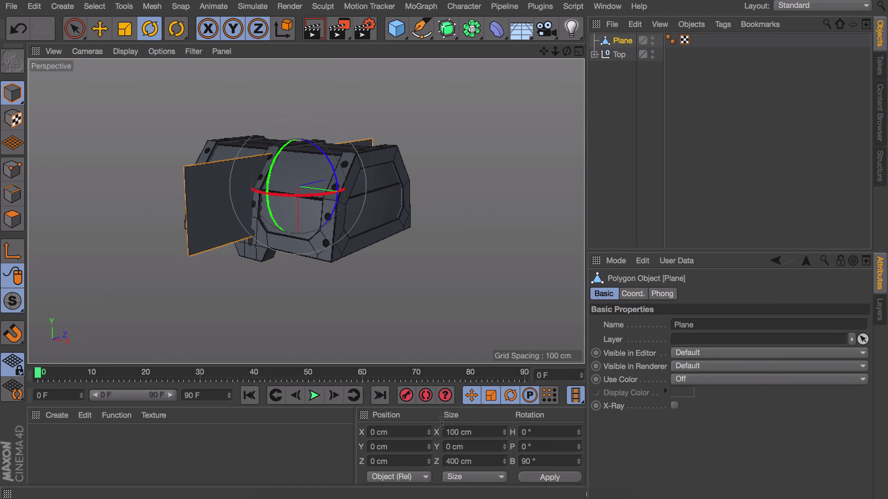
pyautogui.press('e')
pyautogui.press('t')
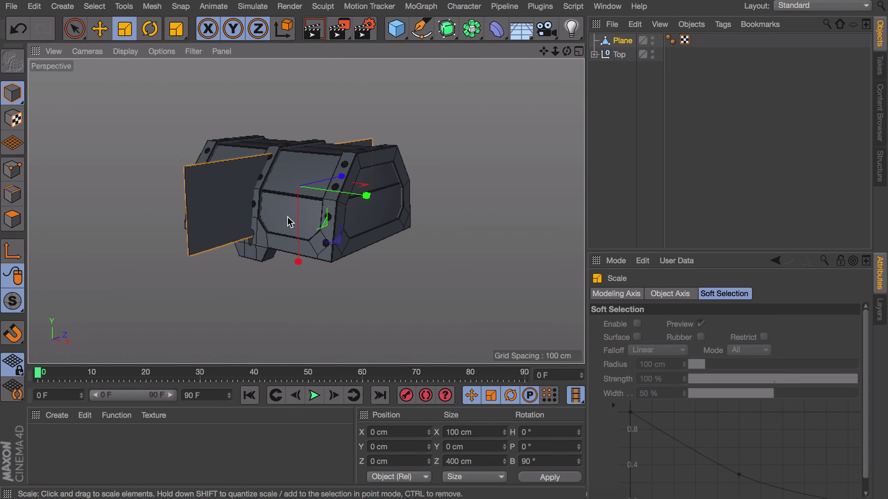
pyautogui.keyDown('alt'); pyautogui.moveTo(293, 252); pyautogui.dragTo(346, 181); pyautogui.keyUp('alt')
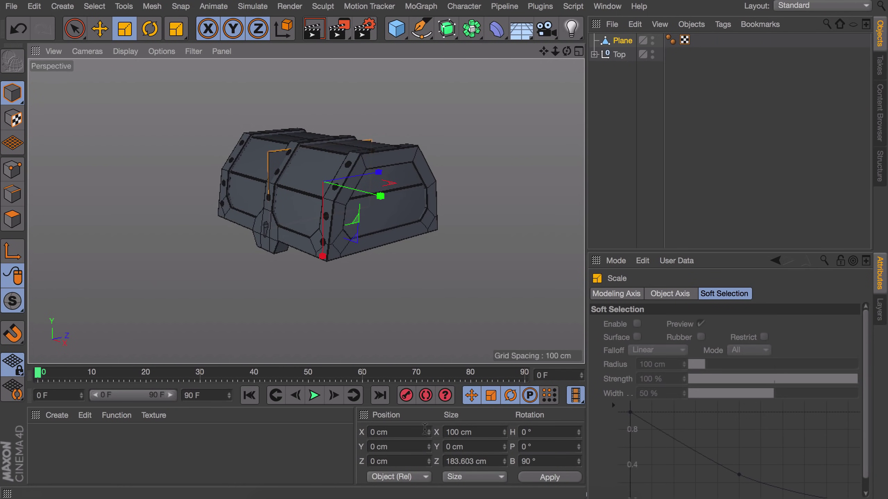
pyautogui.doubleClick(464, 461)
pyautogui.write('1')
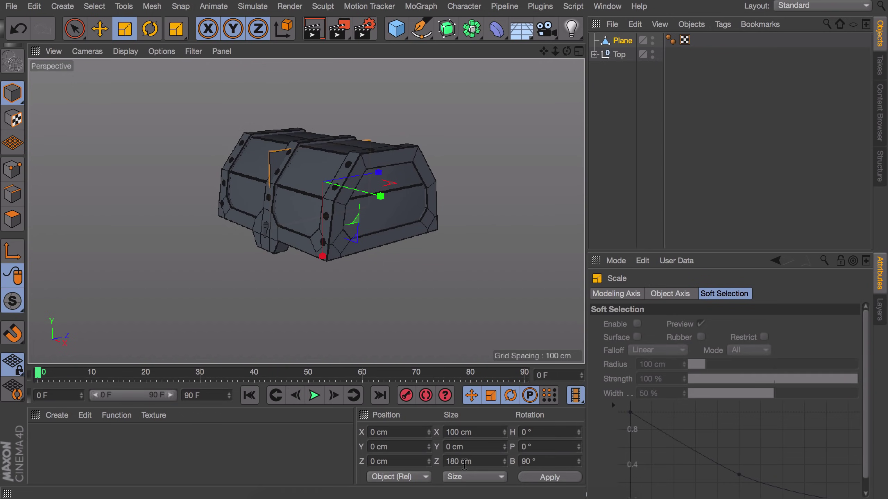
# - Move the plane down to about Y -109.1 cm so its upper edge meets the lid's base
pyautogui.write('e')
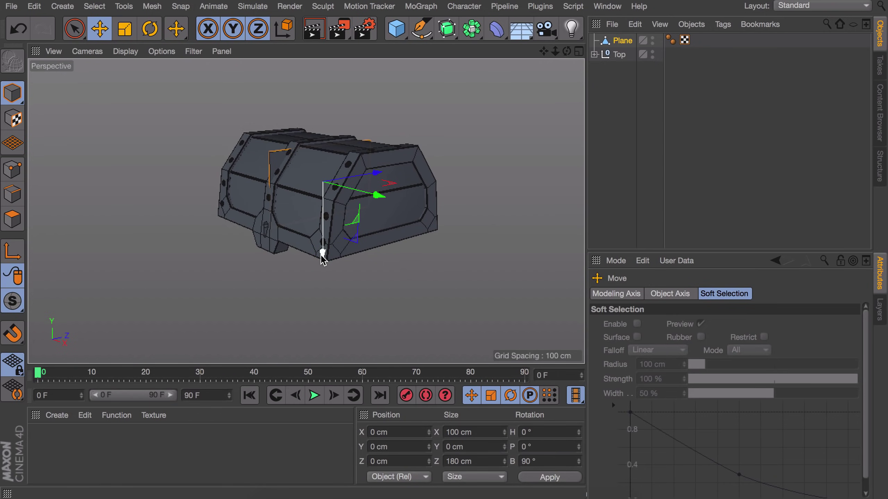
pyautogui.moveTo(322, 255); pyautogui.dragTo(318, 342)
pyautogui.middleClick(317, 297)
pyautogui.middleClick(122, 340)
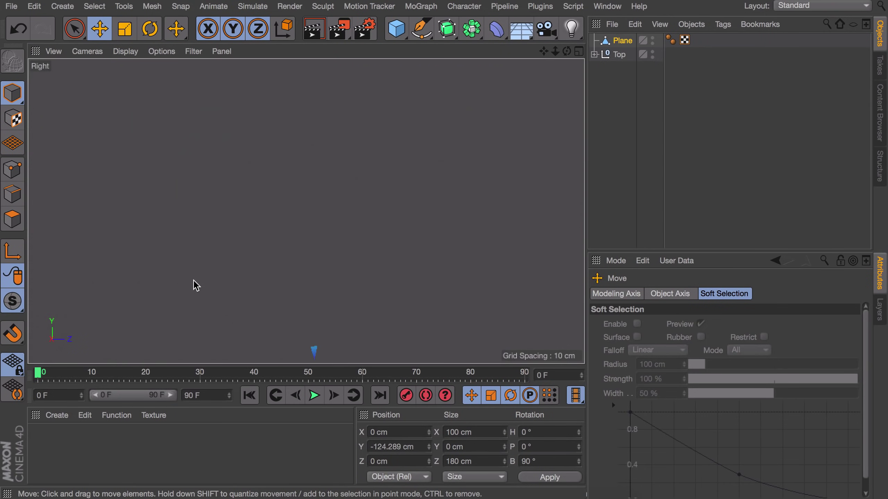
pyautogui.scroll(-5, 312, 299)
pyautogui.moveTo(314, 304); pyautogui.dragTo(295, 184, button='middle')
pyautogui.moveTo(252, 304); pyautogui.dragTo(252, 287)
pyautogui.scroll(3, 271, 238)
pyautogui.keyDown('alt'); pyautogui.moveTo(248, 268); pyautogui.dragTo(250, 222, button='middle'); pyautogui.keyUp('alt')
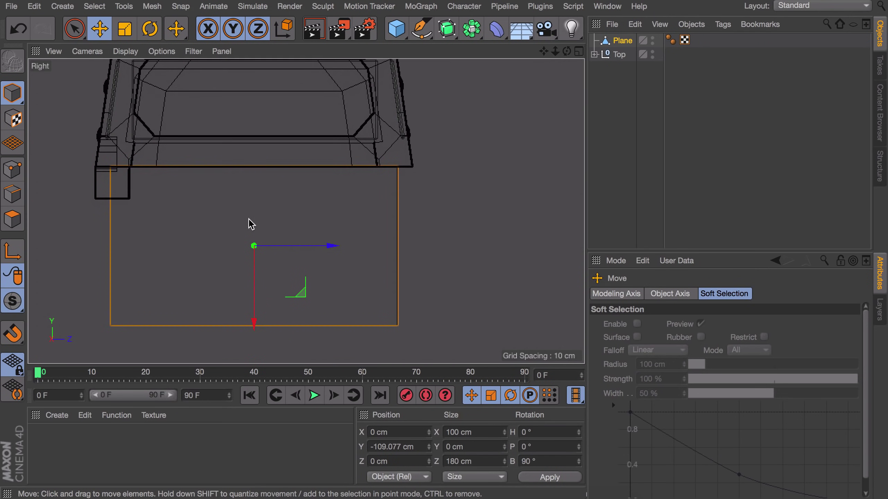
# - Widen the plane's bottom edge and scale its top edge to about 190.2 cm in Z
pyautogui.click(13, 195)
pyautogui.click(211, 325)
pyautogui.moveTo(205, 327); pyautogui.dragTo(164, 327)
pyautogui.hotkey('ctrl', 'z')
pyautogui.press('t')
pyautogui.click(202, 167)
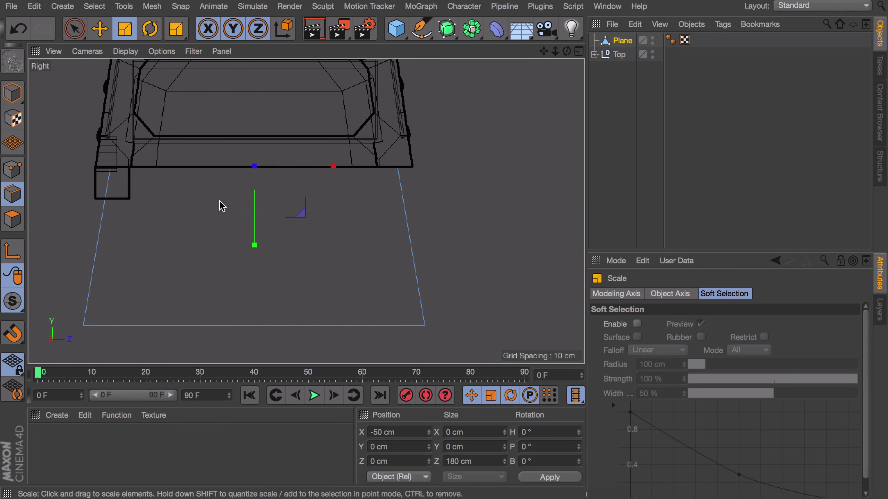
pyautogui.moveTo(326, 171); pyautogui.dragTo(330, 170)
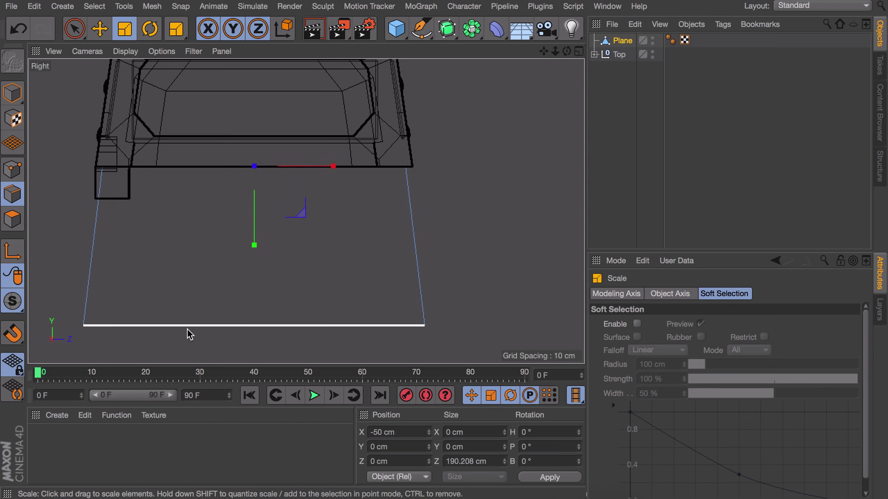
# - Scale the plane's bottom edge to about 210.7 cm in Z and return to whole-object editing
pyautogui.click(172, 325)
pyautogui.scroll(-5, 209, 288)
pyautogui.moveTo(170, 325); pyautogui.dragTo(162, 311)
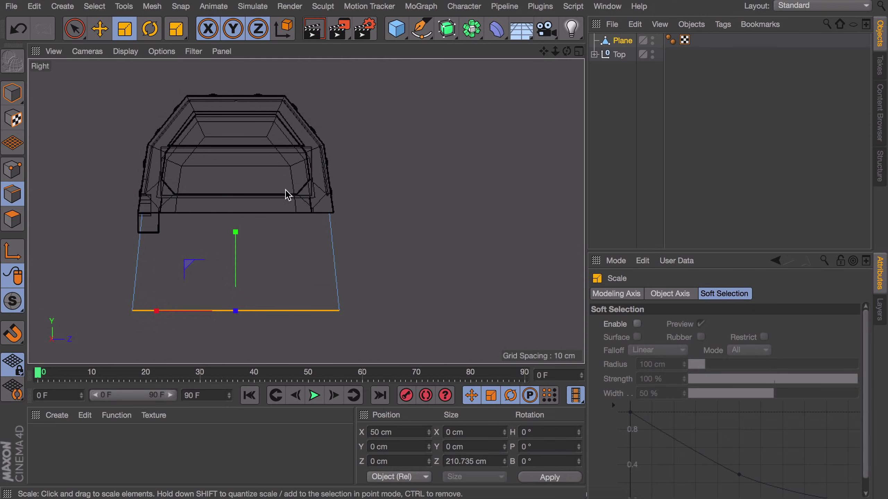
pyautogui.keyDown('alt'); pyautogui.moveTo(291, 183); pyautogui.dragTo(335, 180, button='middle'); pyautogui.keyUp('alt')
pyautogui.press('Return')
pyautogui.press('F1')
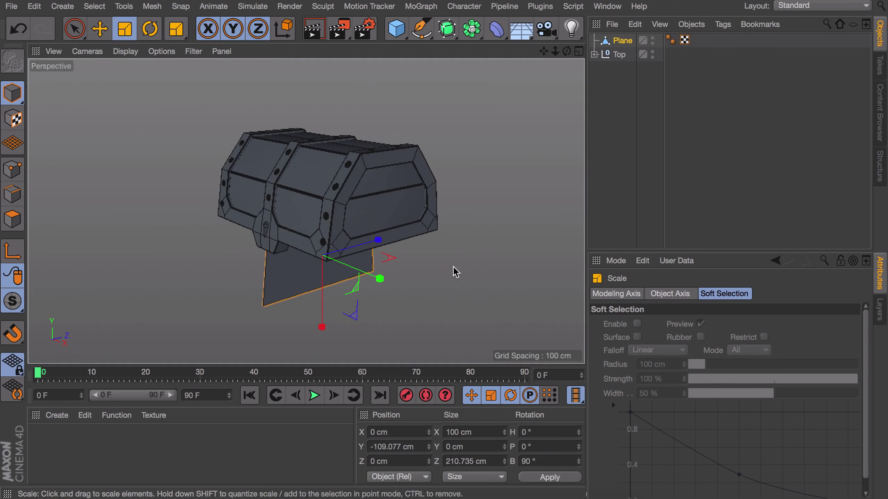
# - Hide the Top group in the viewport and switch the plane to polygon editing
pyautogui.keyDown('alt'); pyautogui.doubleClick(653, 56); pyautogui.keyUp('alt')
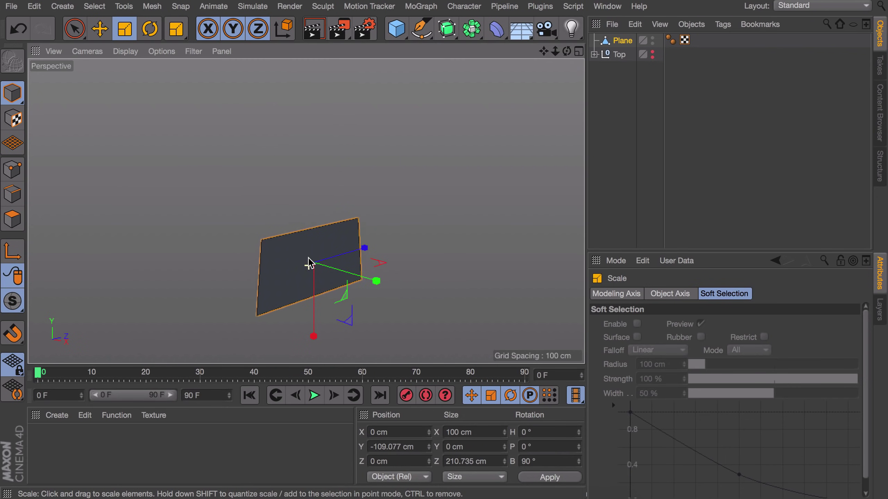
pyautogui.scroll(4, 307, 260)
pyautogui.keyDown('alt'); pyautogui.moveTo(307, 259); pyautogui.dragTo(311, 189, button='middle'); pyautogui.keyUp('alt')
pyautogui.scroll(2, 312, 187)
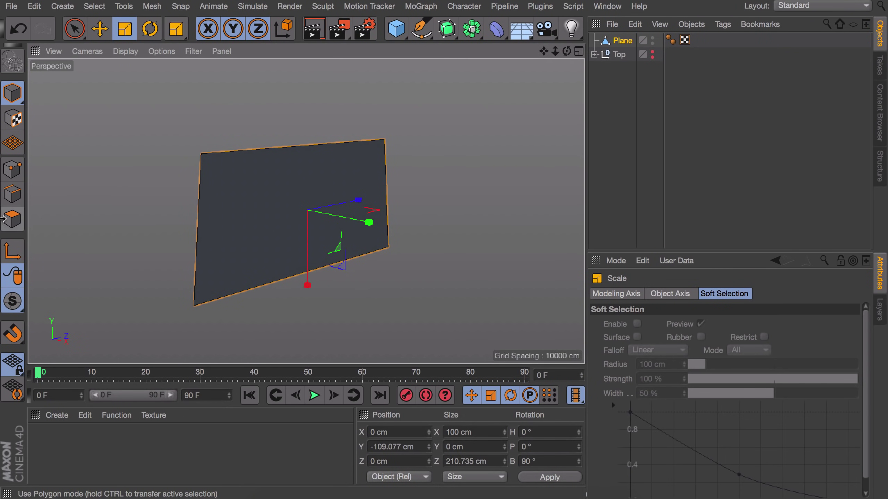
pyautogui.click(13, 219)
pyautogui.click(293, 217)
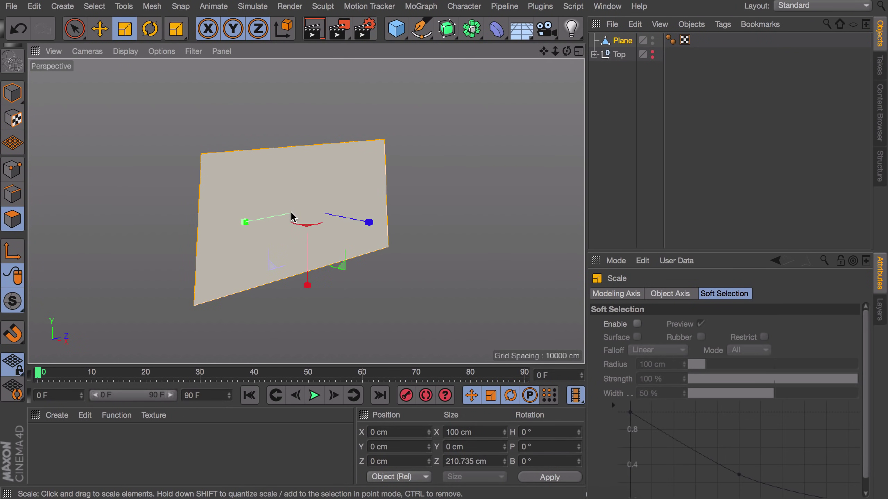
pyautogui.press('i')
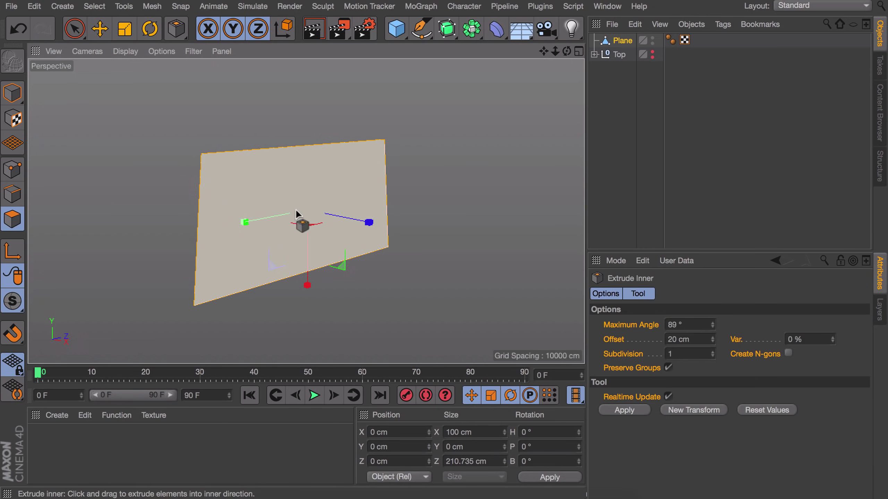
pyautogui.moveTo(302, 223); pyautogui.dragTo(573, 168)
pyautogui.hotkey('ctrl', 'z')
pyautogui.press('e')
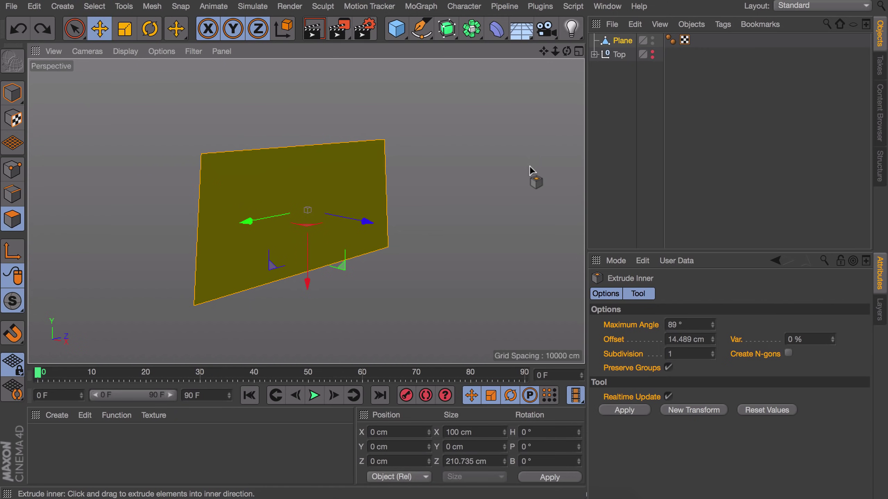
pyautogui.click(485, 169)
# - Loop-cut the plane from top to bottom 20 cm in from its left edge, with the offset mode set to Edge Distance
pyautogui.press('k')
pyautogui.press('l')
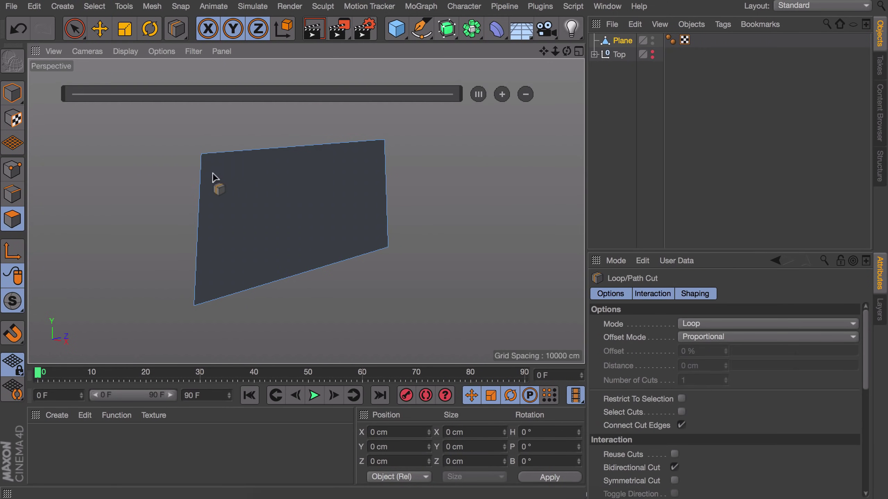
pyautogui.keyDown('alt'); pyautogui.moveTo(213, 173); pyautogui.dragTo(230, 176); pyautogui.keyUp('alt')
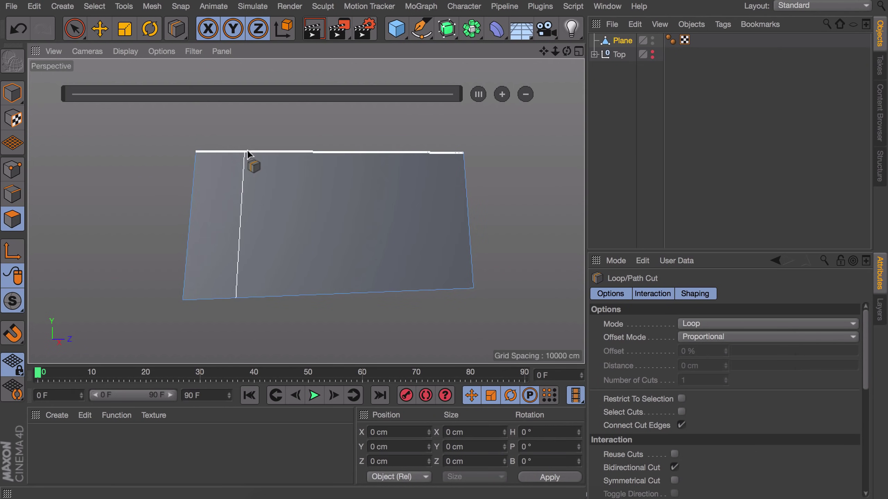
pyautogui.click(287, 153)
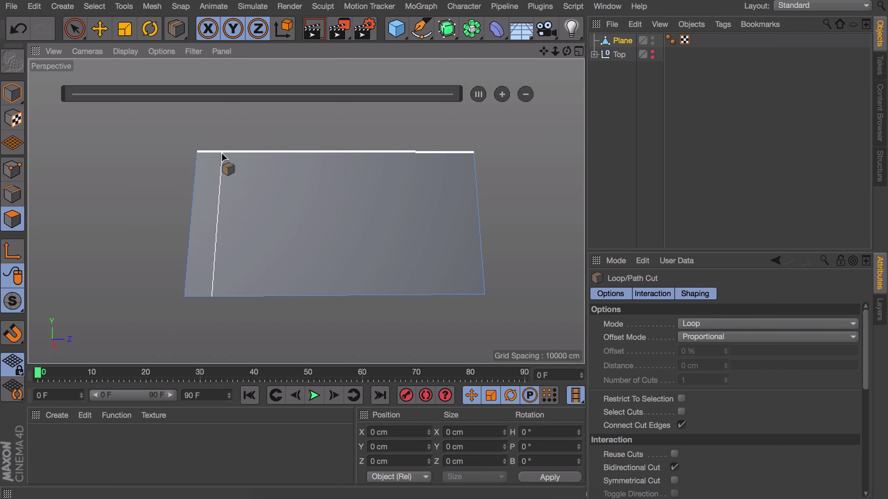
pyautogui.click(729, 338)
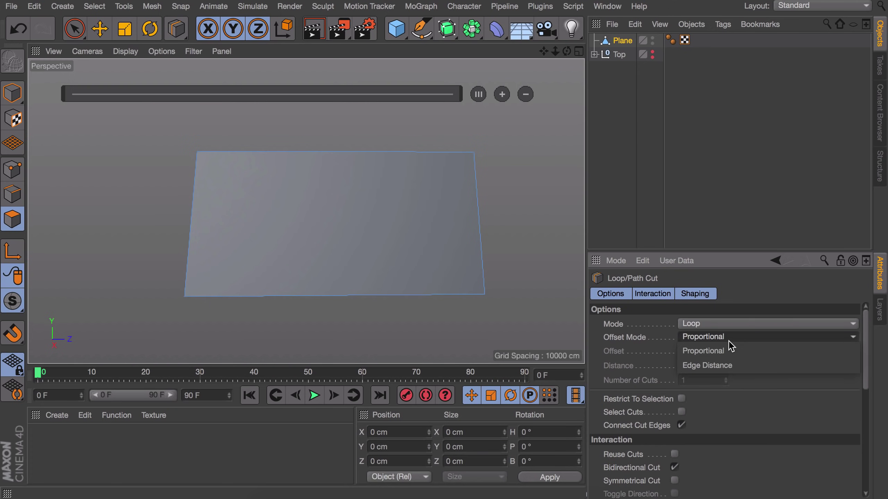
pyautogui.click(716, 366)
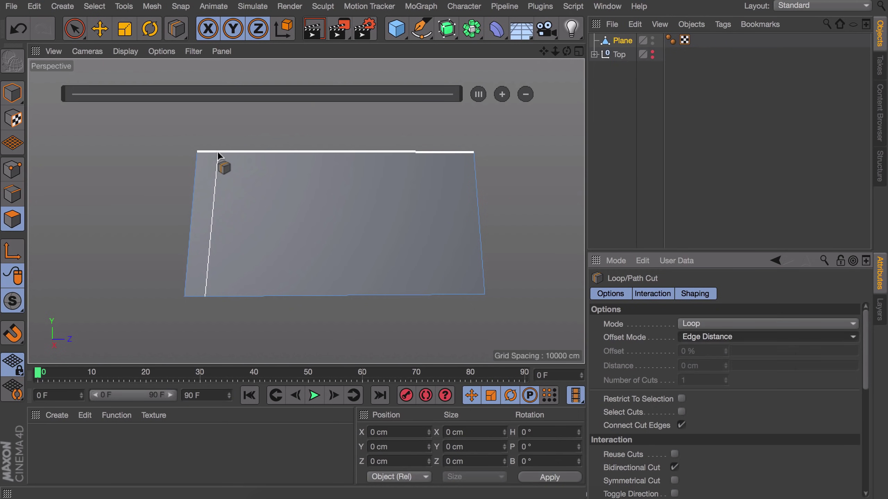
pyautogui.click(218, 153)
pyautogui.click(703, 366)
pyautogui.write('20')
pyautogui.press('Return')
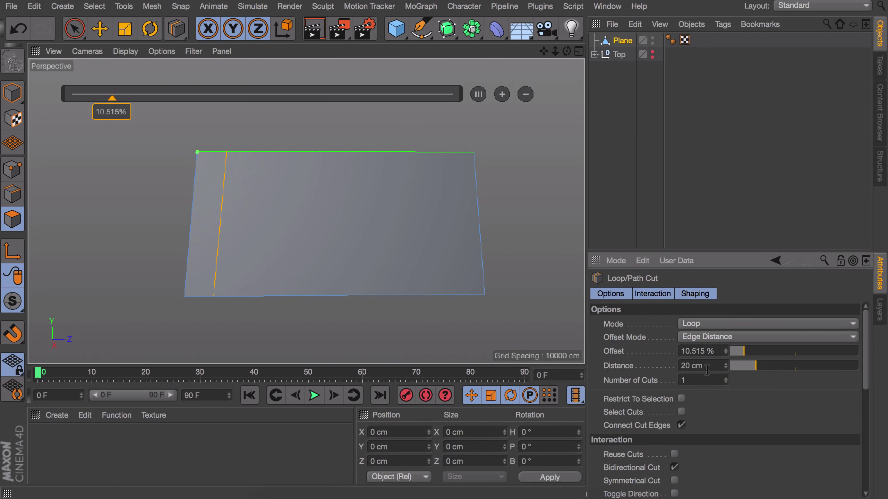
# - Add a matching vertical loop cut 20 cm in from the plane's right edge
pyautogui.click(460, 297)
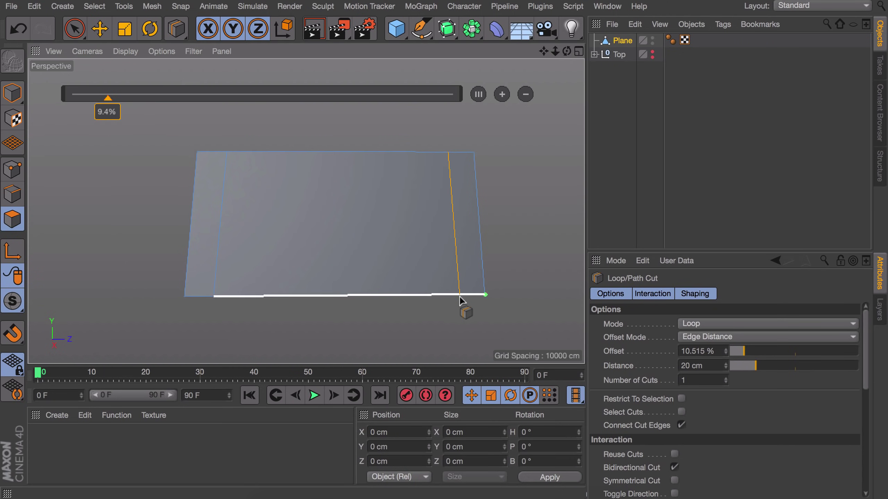
pyautogui.click(700, 366)
pyautogui.write('20')
pyautogui.press('Return')
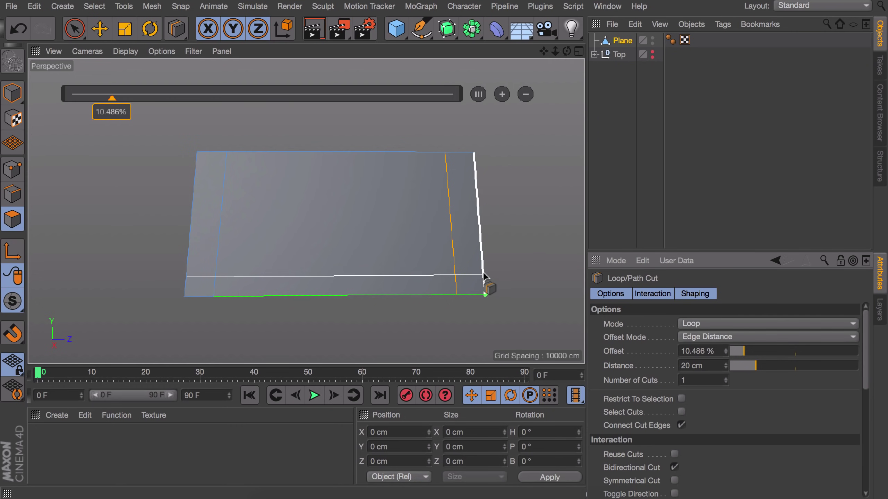
# - Return the offset mode to Proportional and loop-cut the plane horizontally 20 cm above its bottom edge
pyautogui.click(696, 337)
pyautogui.click(702, 350)
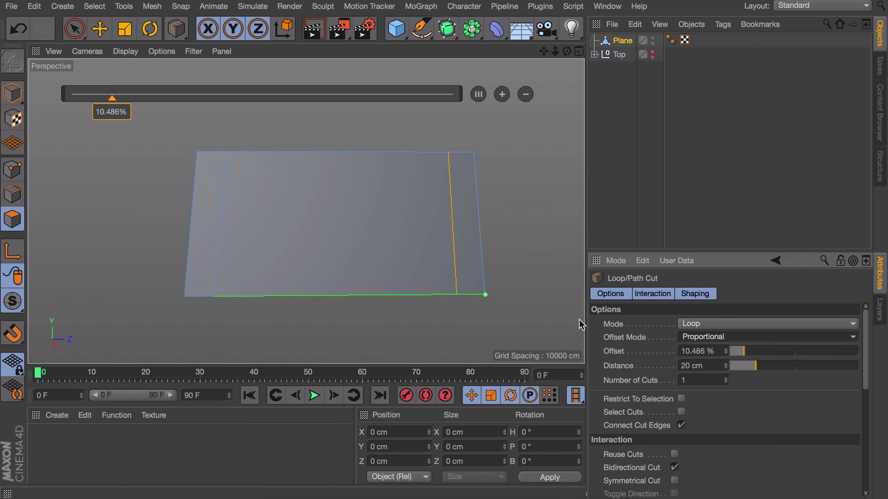
pyautogui.click(483, 271)
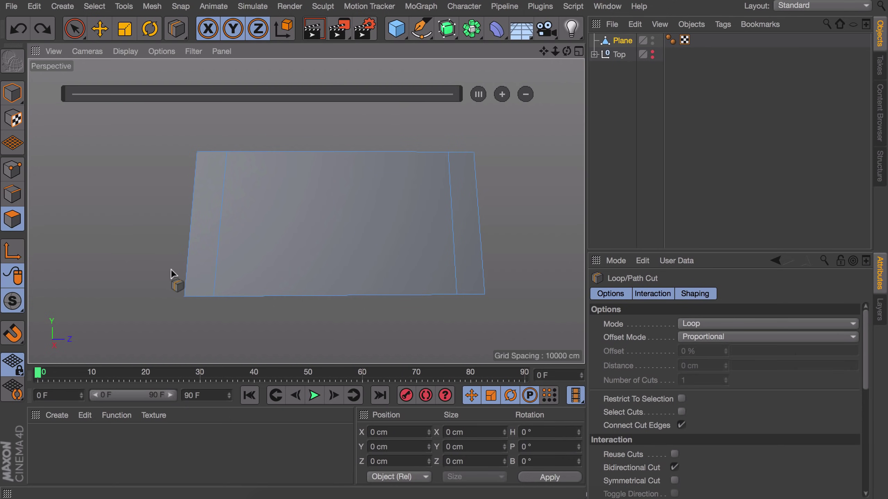
pyautogui.doubleClick(709, 366)
pyautogui.write('20')
pyautogui.press('Return')
# - Place a horizontal loop cut about 14.4 cm below the plane's upper edge
pyautogui.click(479, 173)
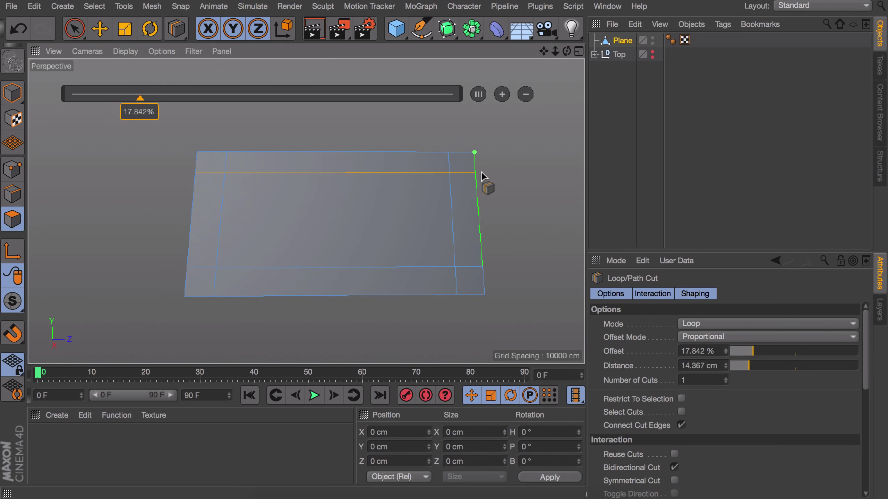
# - Set the distance of the plane's upper horizontal loop cut to 20 cm and finish the cut
pyautogui.doubleClick(702, 369)
pyautogui.write('20')
pyautogui.press('Return')
pyautogui.press('e')
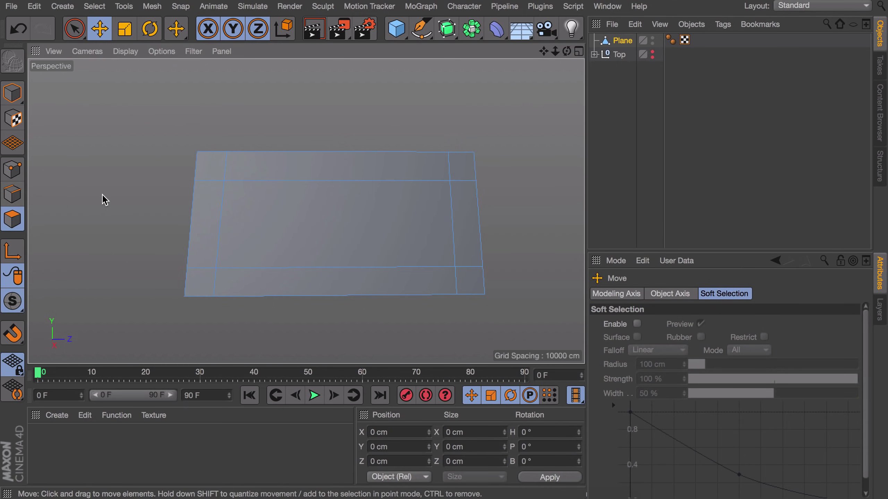
# - Delete the large centre polygon of the plane to leave a rectangular frame
pyautogui.keyDown('alt'); pyautogui.moveTo(103, 196); pyautogui.dragTo(307, 248); pyautogui.keyUp('alt')
pyautogui.click(286, 212)
pyautogui.press('Delete')
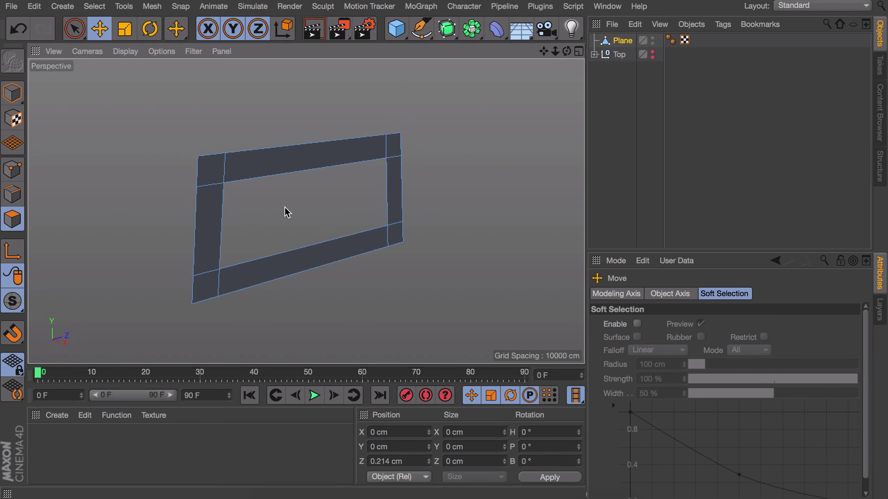
# - Extrude all the frame's polygons by -20 cm with Create Caps enabled
pyautogui.hotkey('ctrl', 'a')
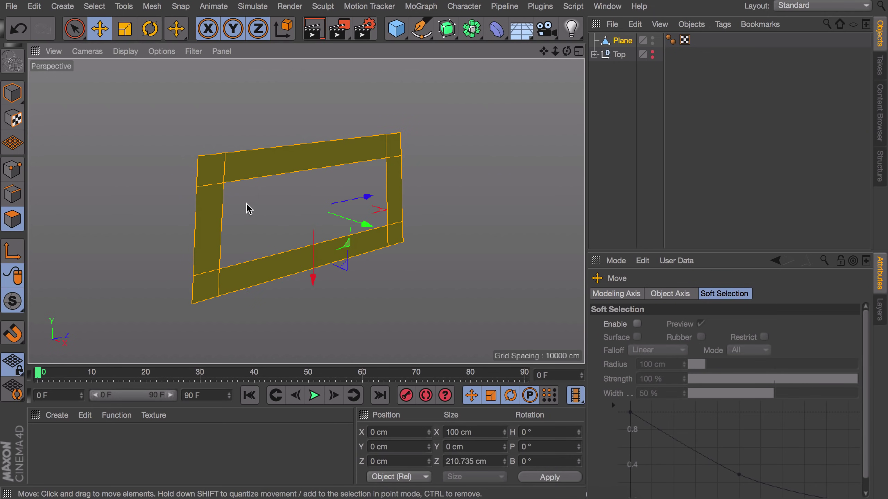
pyautogui.press('d')
pyautogui.moveTo(248, 207); pyautogui.dragTo(373, 235)
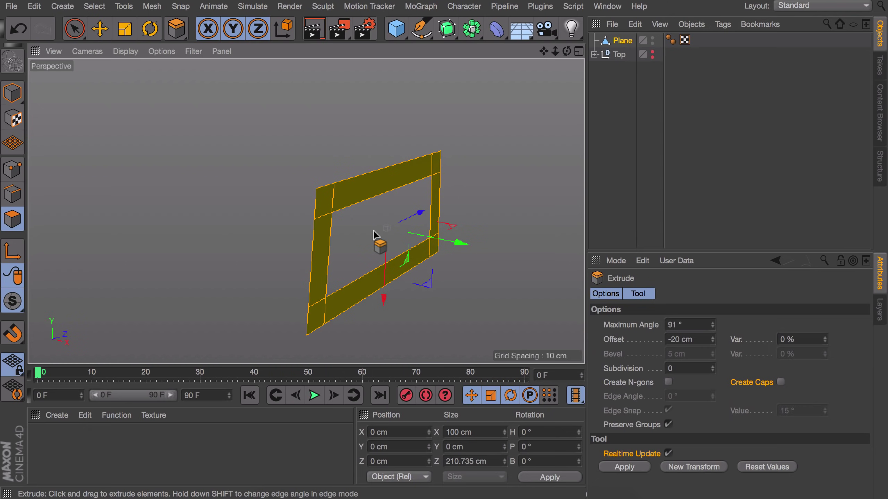
pyautogui.click(780, 382)
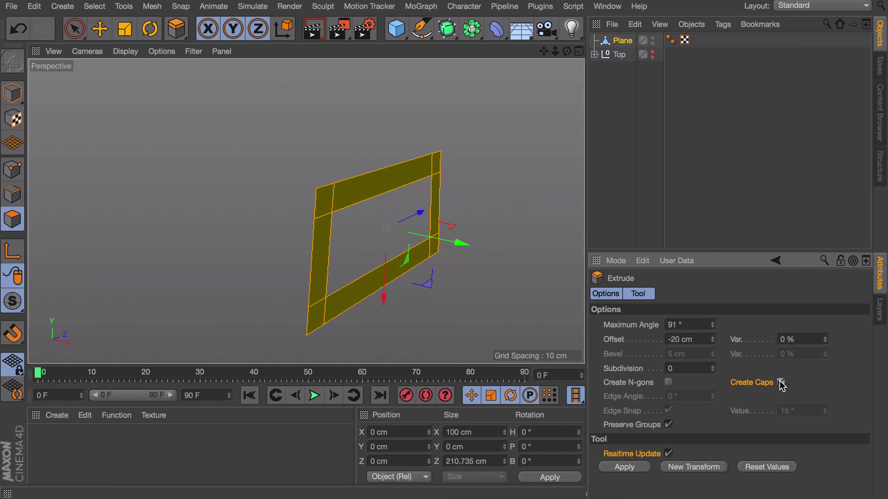
pyautogui.click(685, 467)
pyautogui.press('e')
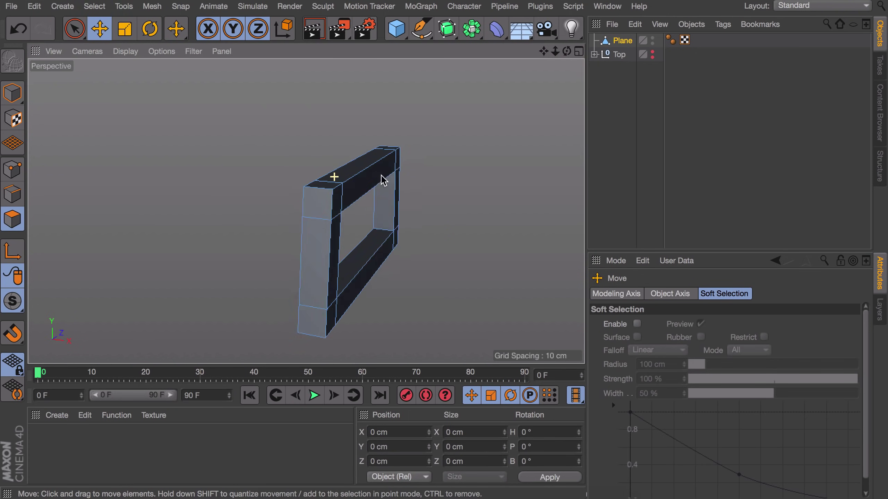
# - Show the Top group, move the frame under one end of the chest lid and place a copy under the other end at X -100 cm
pyautogui.keyDown('alt'); pyautogui.moveTo(383, 180); pyautogui.dragTo(465, 180); pyautogui.keyUp('alt')
pyautogui.click(652, 53)
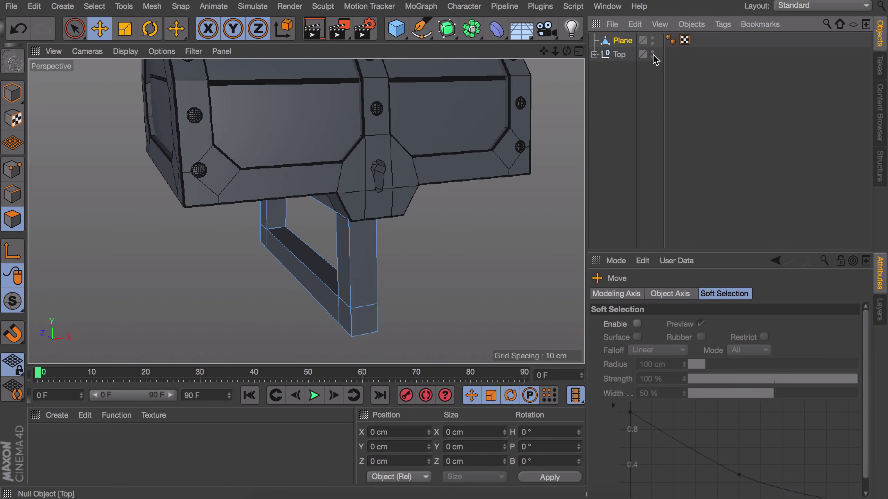
pyautogui.click(12, 93)
pyautogui.click(344, 245)
pyautogui.keyDown('alt'); pyautogui.moveTo(345, 245); pyautogui.dragTo(374, 217); pyautogui.keyUp('alt')
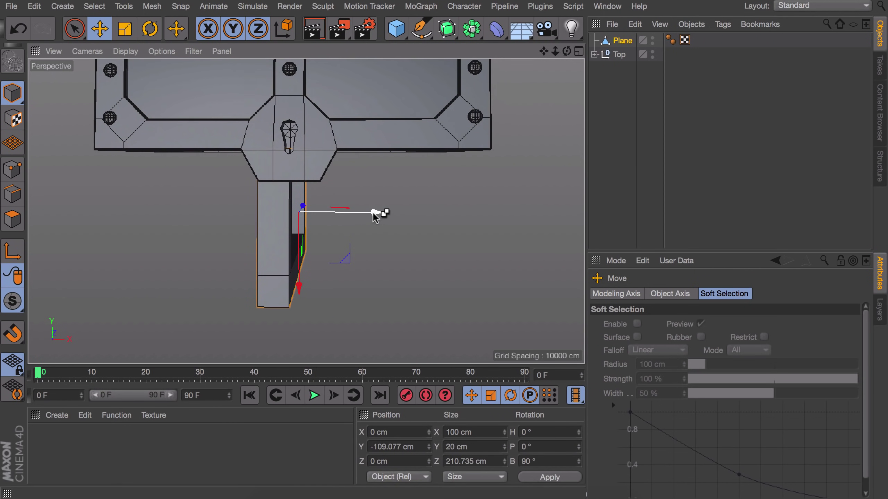
pyautogui.moveTo(374, 213); pyautogui.dragTo(275, 245)
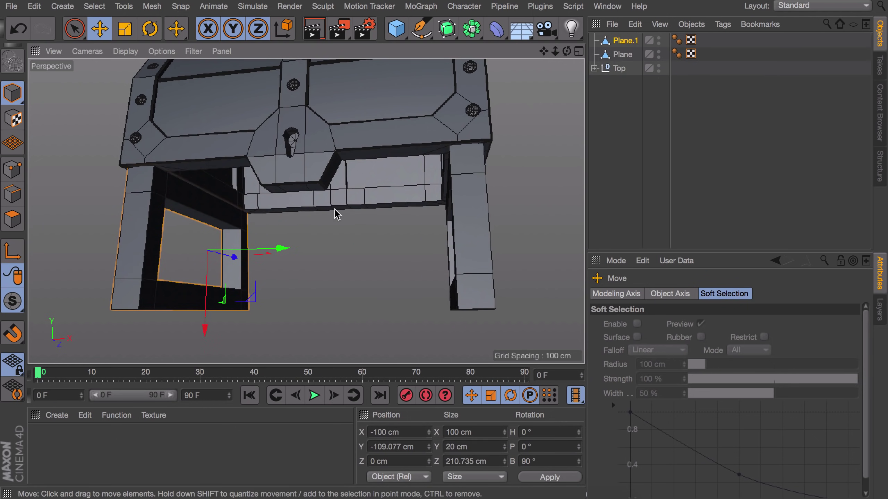
pyautogui.keyDown('alt'); pyautogui.moveTo(335, 210); pyautogui.dragTo(367, 224); pyautogui.keyUp('alt')
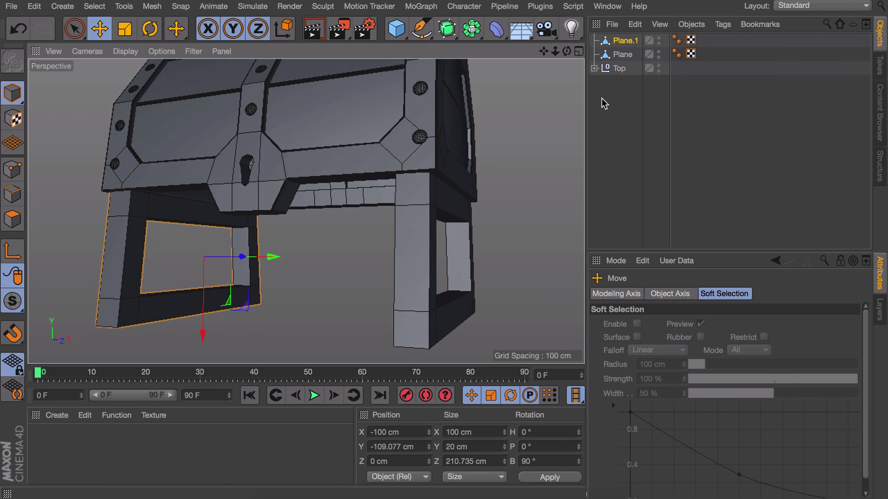
# - Hide the Top group and merge the two side frames with Connect Objects + Delete
pyautogui.click(659, 69)
pyautogui.moveTo(341, 172)
pyautogui.keyDown('alt'); pyautogui.mouseDown()
pyautogui.moveTo(335, 242)
pyautogui.moveTo(356, 167)
pyautogui.mouseUp(); pyautogui.keyUp('alt')
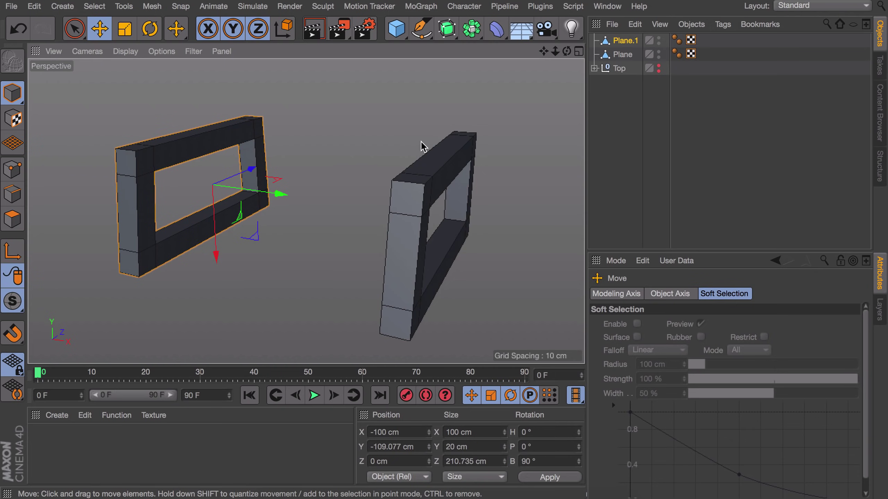
pyautogui.keyDown('ctrl'); pyautogui.click(626, 54); pyautogui.keyUp('ctrl')
pyautogui.rightClick(627, 55)
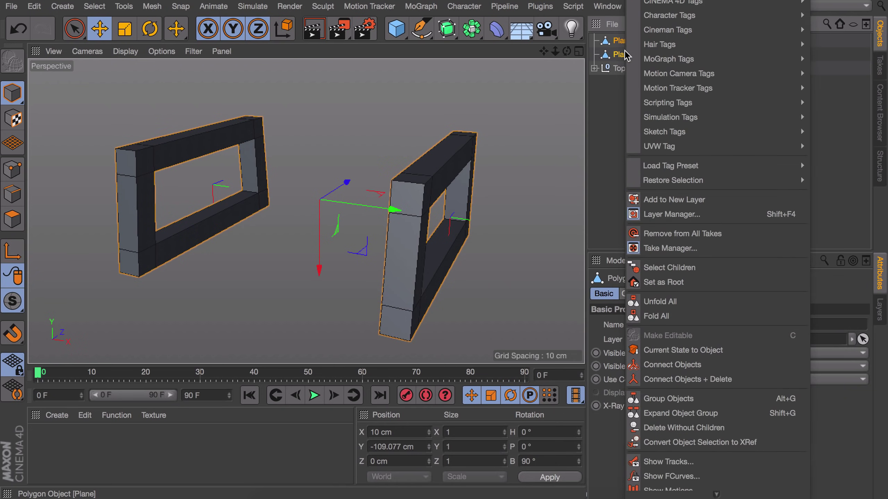
pyautogui.click(712, 379)
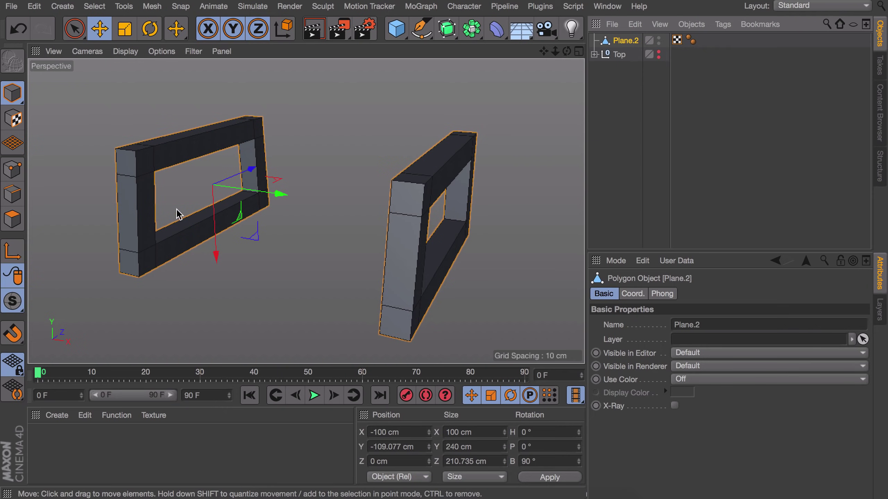
# - Select the four corner polygons on the inward-facing side of each of the two frames
pyautogui.click(12, 219)
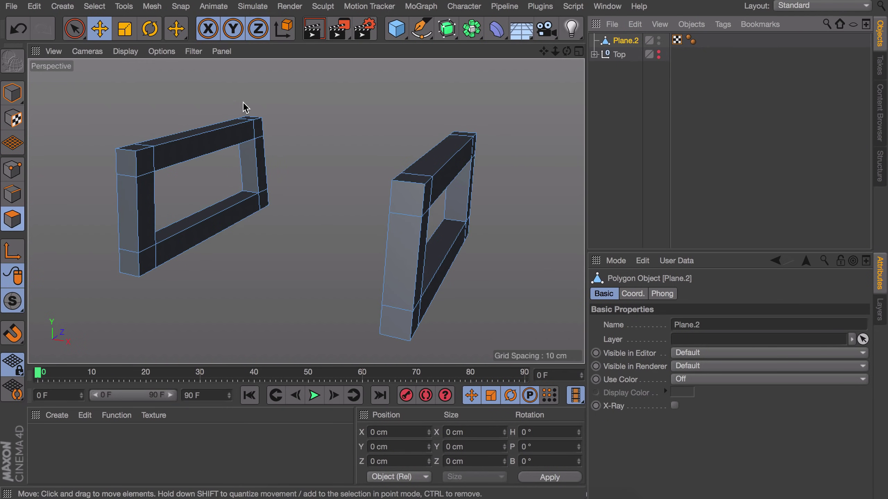
pyautogui.click(258, 129)
pyautogui.keyDown('shift'); pyautogui.click(146, 261); pyautogui.keyUp('shift')
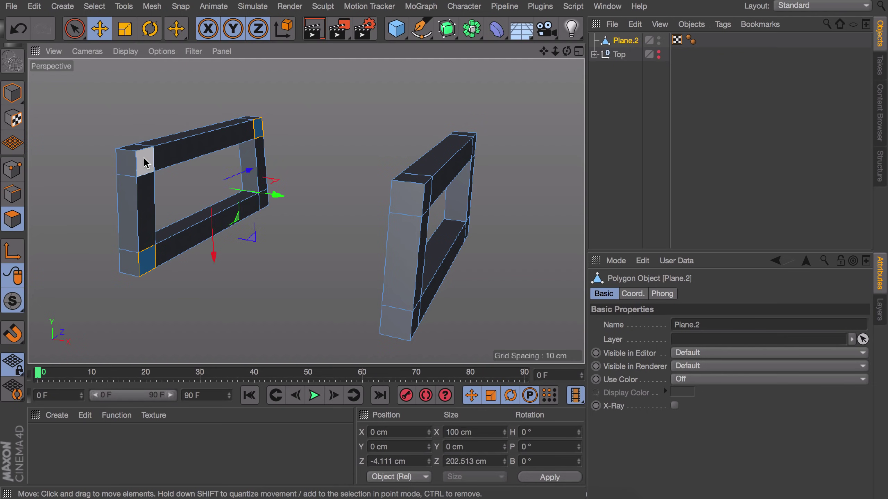
pyautogui.keyDown('shift'); pyautogui.click(145, 163); pyautogui.keyUp('shift')
pyautogui.keyDown('shift'); pyautogui.click(263, 200); pyautogui.keyUp('shift')
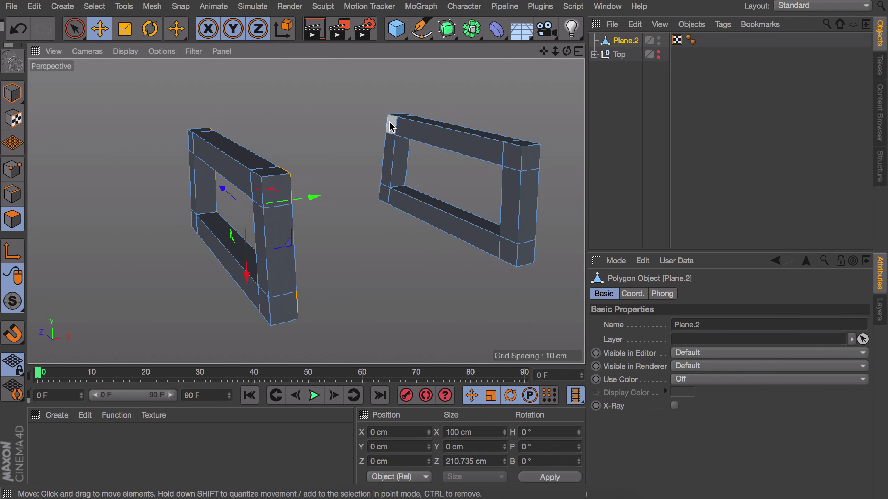
pyautogui.keyDown('shift'); pyautogui.click(391, 126); pyautogui.keyUp('shift')
pyautogui.keyDown('shift'); pyautogui.click(389, 195); pyautogui.keyUp('shift')
pyautogui.keyDown('shift'); pyautogui.click(507, 251); pyautogui.keyUp('shift')
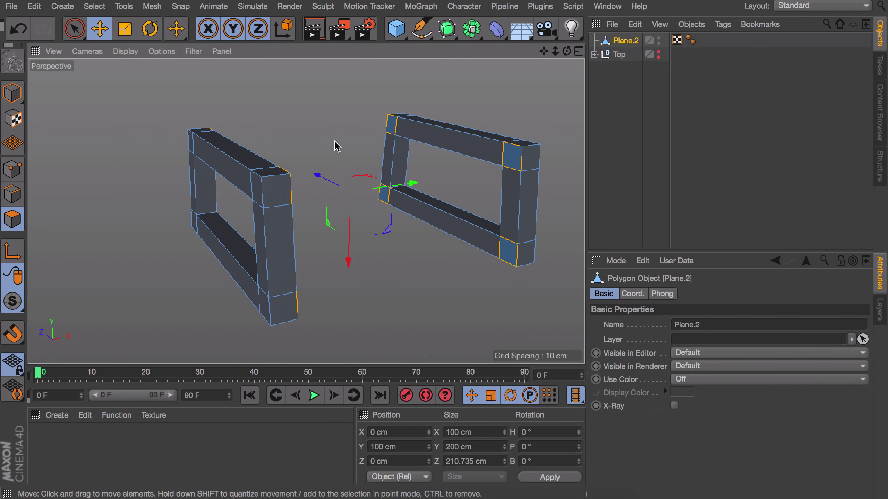
# - Bridge the facing upper corner polygons of the two frames, at both the back and the front
pyautogui.keyDown('alt'); pyautogui.moveTo(337, 146); pyautogui.dragTo(271, 148); pyautogui.keyUp('alt')
pyautogui.rightClick(293, 129)
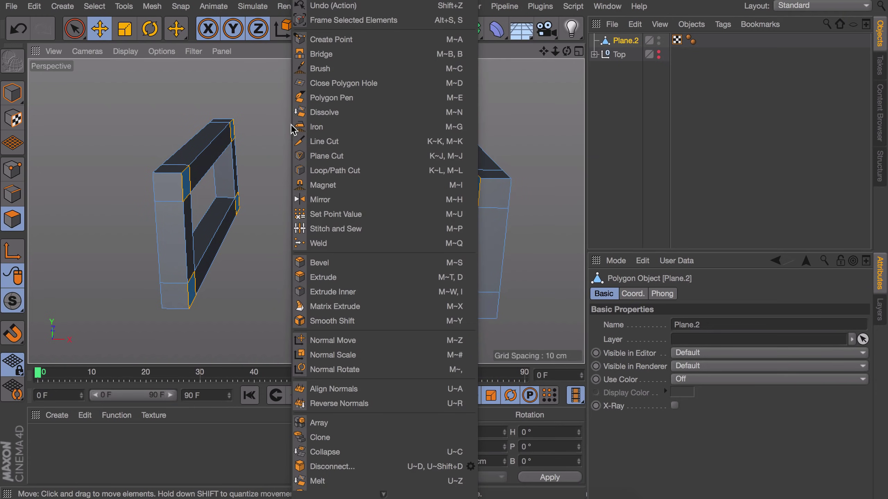
pyautogui.click(321, 54)
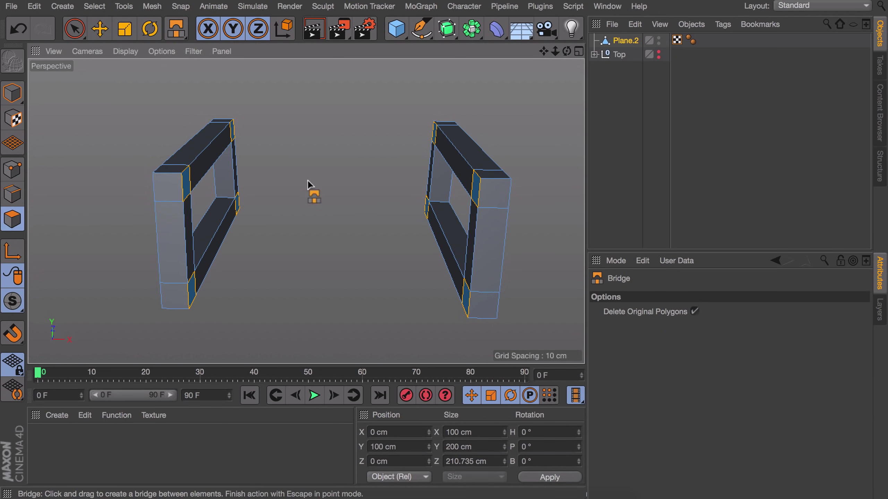
pyautogui.scroll(5, 370, 168)
pyautogui.scroll(-3, 376, 163)
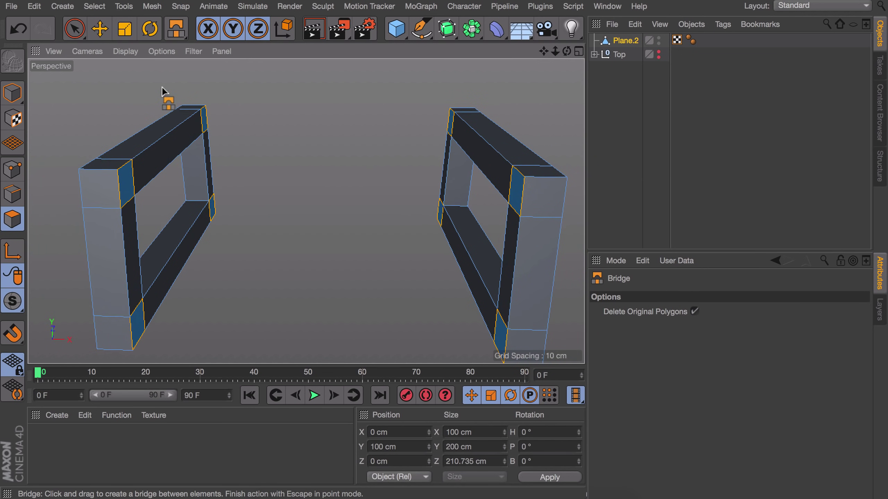
pyautogui.moveTo(204, 109); pyautogui.dragTo(453, 110)
pyautogui.moveTo(346, 163); pyautogui.dragTo(399, 210)
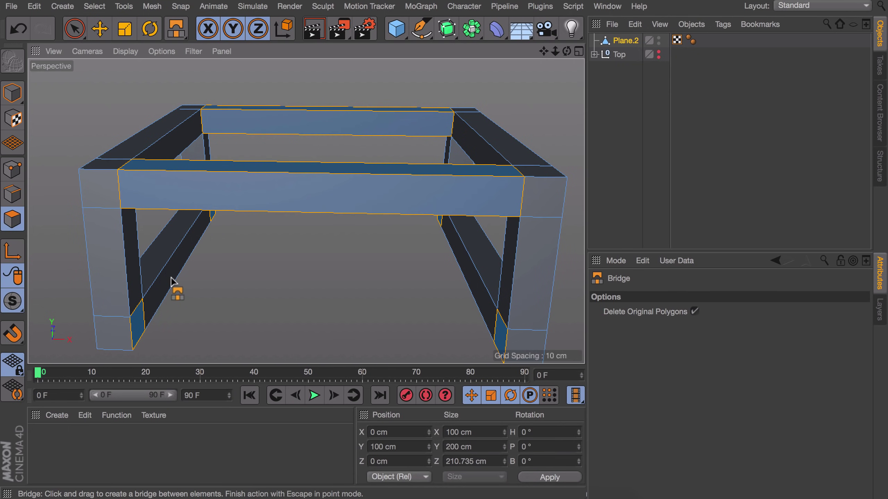
# - Bridge the facing lower corner polygons at the back and front, and clear the polygon selection
pyautogui.keyDown('alt'); pyautogui.moveTo(172, 279); pyautogui.dragTo(177, 261); pyautogui.keyUp('alt')
pyautogui.moveTo(212, 216); pyautogui.dragTo(433, 219)
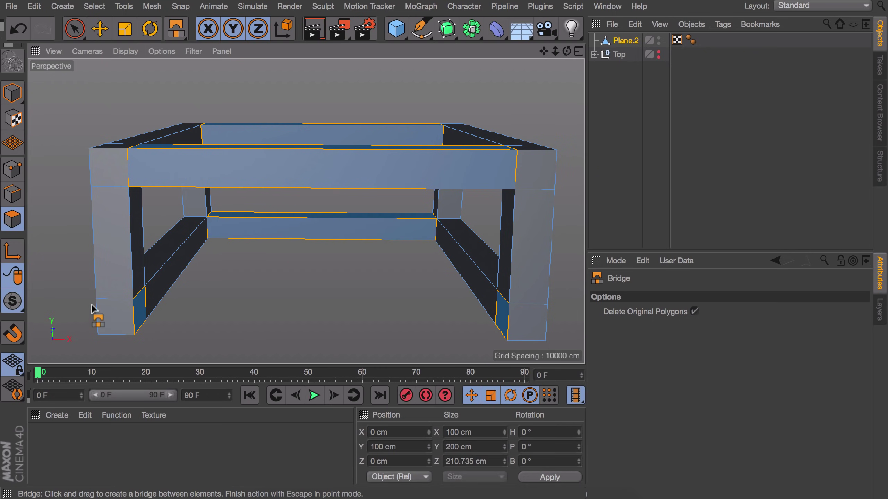
pyautogui.moveTo(145, 290); pyautogui.dragTo(494, 301)
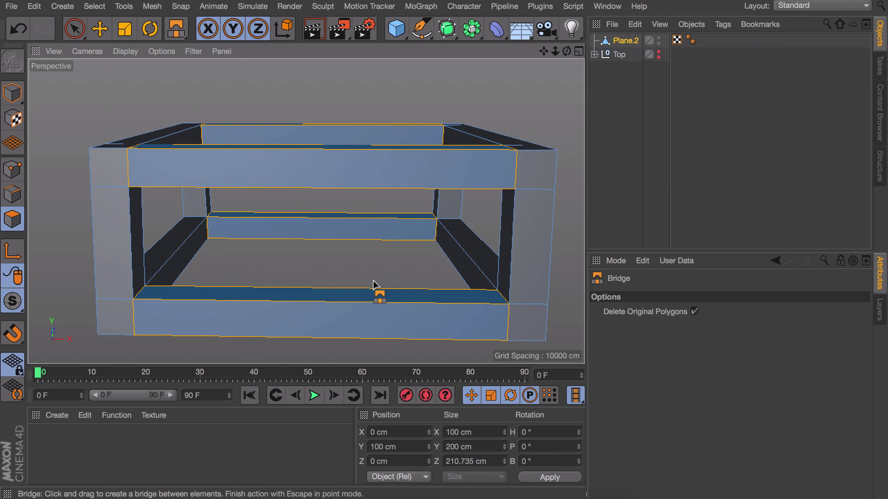
pyautogui.press('e')
pyautogui.click(252, 258)
# - Make a copy of the finished Plane.2 frame and hide the original
pyautogui.keyDown('alt'); pyautogui.moveTo(281, 225); pyautogui.dragTo(177, 220); pyautogui.keyUp('alt')
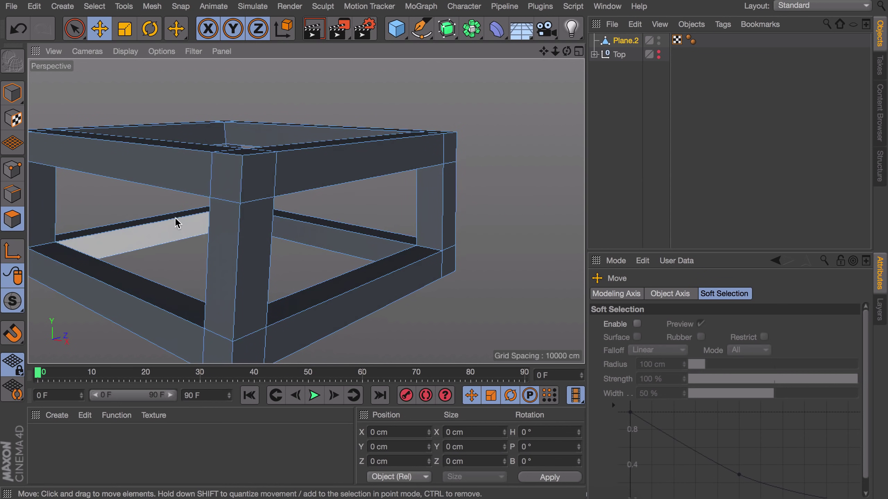
pyautogui.keyDown('alt'); pyautogui.moveTo(176, 217); pyautogui.dragTo(173, 247, button='right'); pyautogui.keyUp('alt')
pyautogui.keyDown('alt'); pyautogui.moveTo(176, 252); pyautogui.dragTo(231, 235); pyautogui.keyUp('alt')
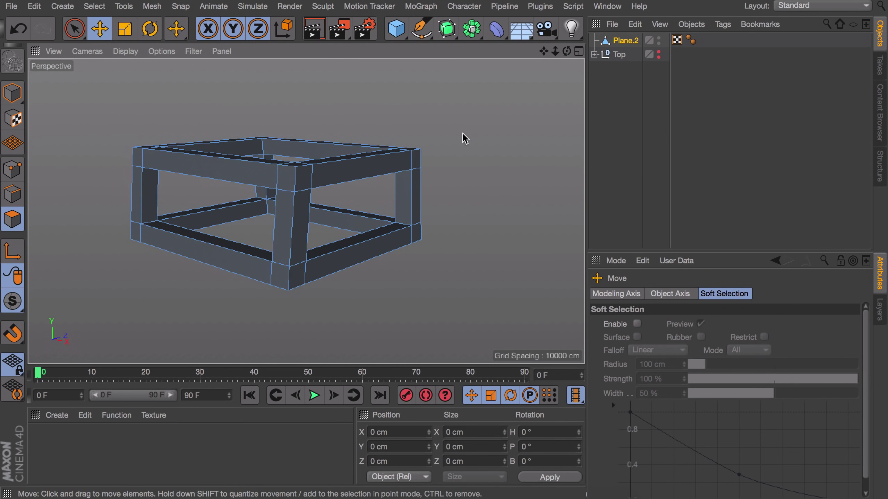
pyautogui.click(628, 42)
pyautogui.hotkey('ctrl', 'v')
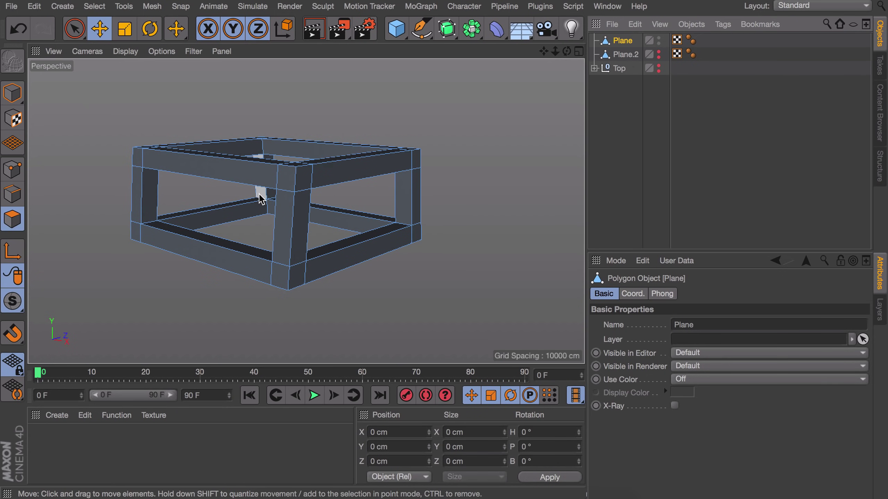
# - Loop-select the outer and inner edge loops on two adjacent sides of the copied frame
pyautogui.click(13, 195)
pyautogui.press('u')
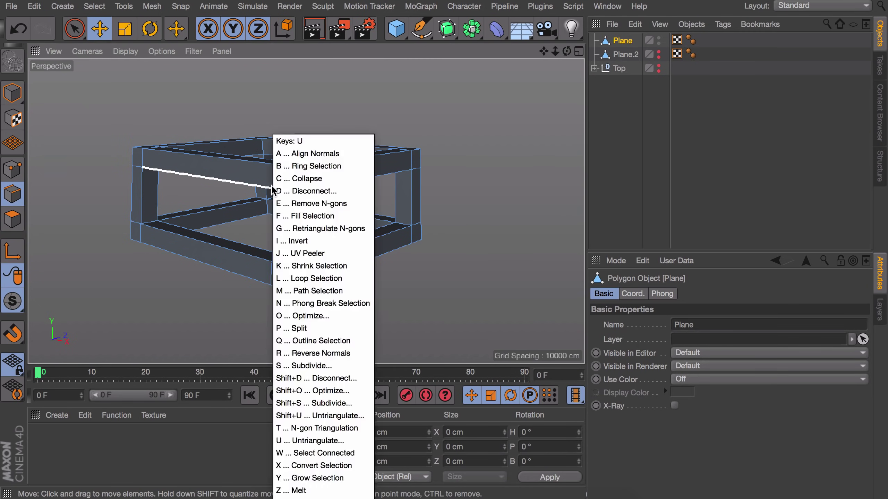
pyautogui.press('l')
pyautogui.moveTo(258, 193); pyautogui.dragTo(328, 166)
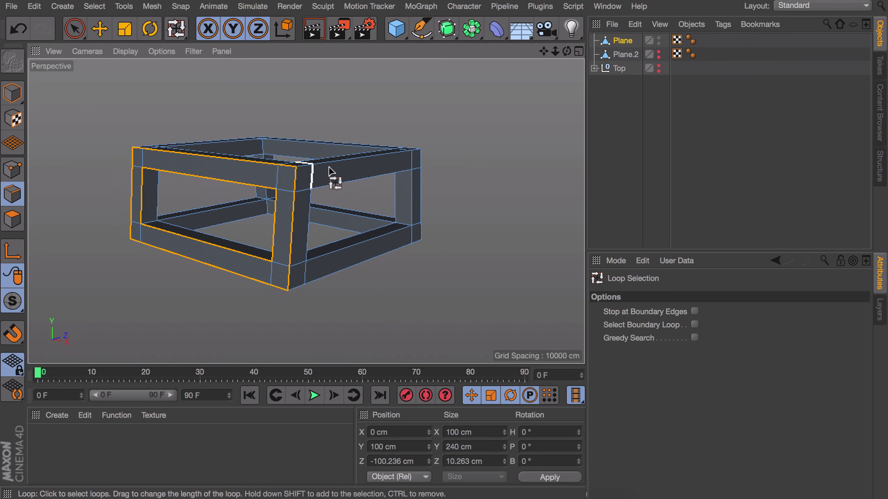
pyautogui.keyDown('shift'); pyautogui.click(351, 162); pyautogui.keyUp('shift')
pyautogui.keyDown('shift'); pyautogui.click(353, 184); pyautogui.keyUp('shift')
pyautogui.keyDown('alt'); pyautogui.moveTo(344, 199); pyautogui.dragTo(335, 242); pyautogui.keyUp('alt')
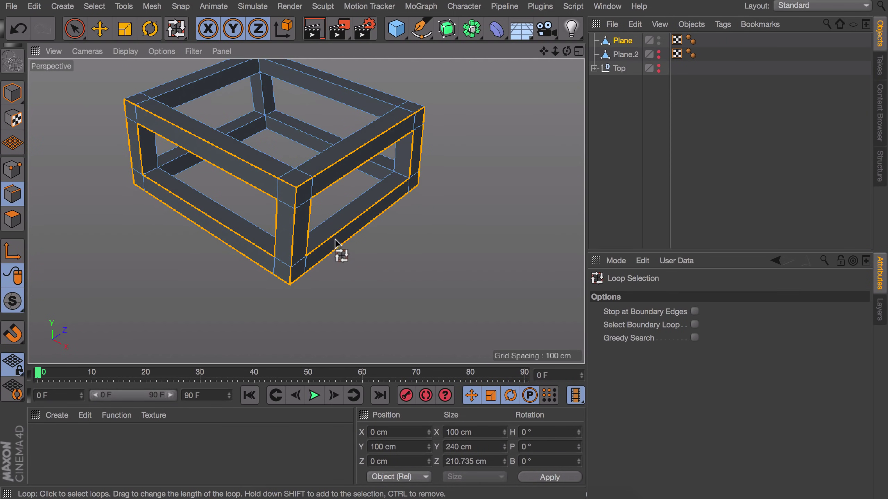
# - Add the edge loops of the top and bottom openings and the remaining sides to the loop selection
pyautogui.keyDown('shift'); pyautogui.click(278, 152); pyautogui.keyUp('shift')
pyautogui.keyDown('shift'); pyautogui.click(171, 84); pyautogui.keyUp('shift')
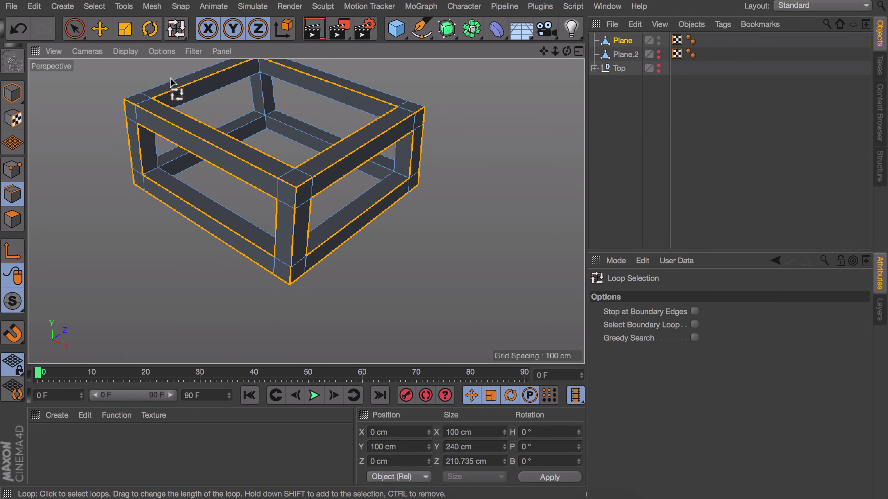
pyautogui.keyDown('alt'); pyautogui.moveTo(170, 84); pyautogui.dragTo(154, 196); pyautogui.keyUp('alt')
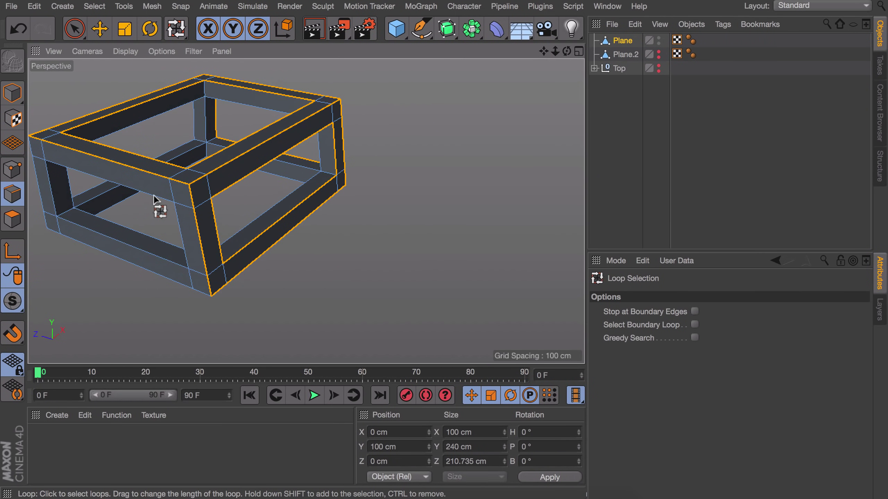
pyautogui.keyDown('shift'); pyautogui.click(165, 204); pyautogui.keyUp('shift')
pyautogui.keyDown('shift'); pyautogui.click(153, 243); pyautogui.keyUp('shift')
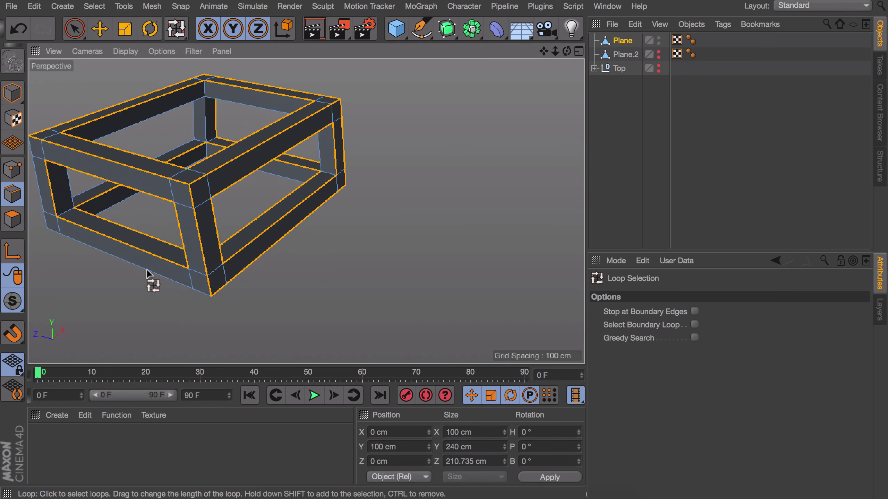
pyautogui.keyDown('alt'); pyautogui.moveTo(147, 278); pyautogui.dragTo(313, 183); pyautogui.keyUp('alt')
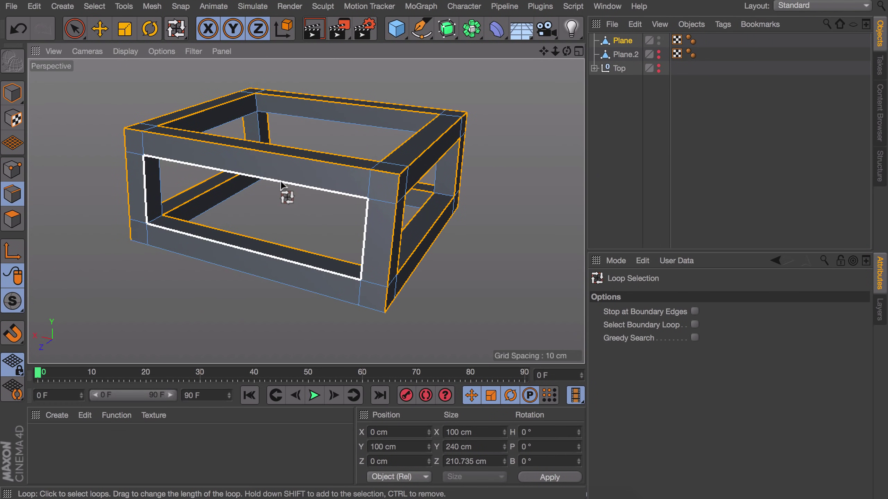
pyautogui.keyDown('alt'); pyautogui.moveTo(301, 295); pyautogui.dragTo(332, 238); pyautogui.keyUp('alt')
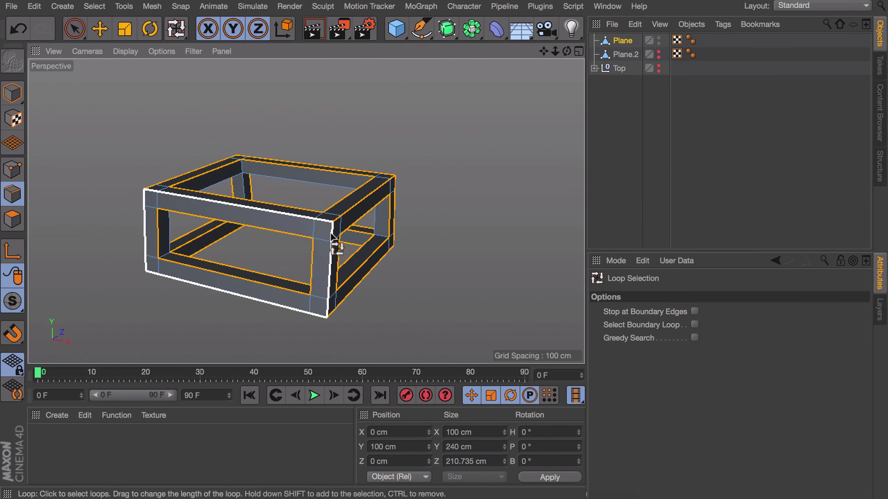
# - Bevel the selected edge loops of the frame with a 1 cm offset and 5 subdivisions, and clear the selection
pyautogui.rightClick(331, 238)
pyautogui.click(333, 231)
pyautogui.scroll(5, 341, 175)
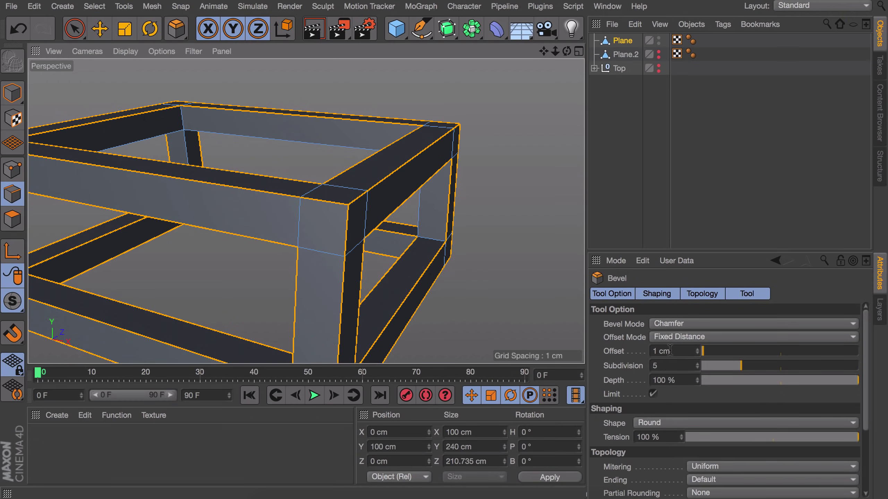
pyautogui.scroll(-3, 662, 450)
pyautogui.click(689, 496)
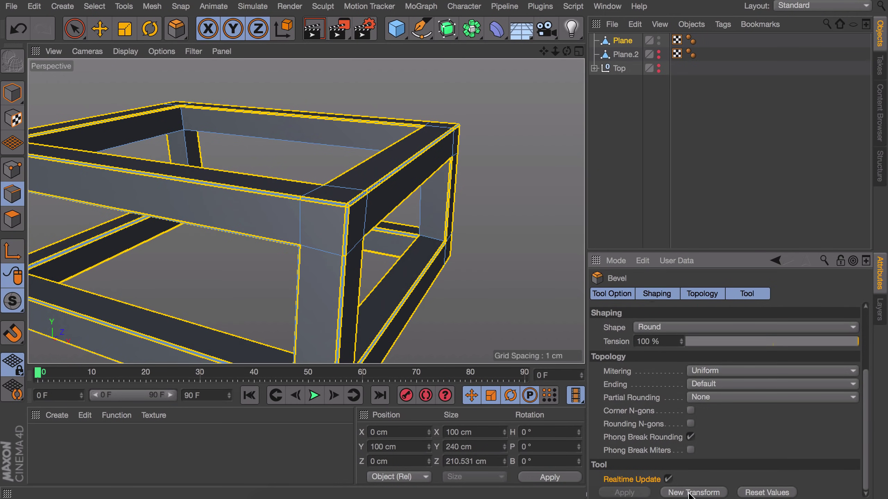
pyautogui.press('e')
pyautogui.click(474, 171)
# - Inspect the bevelled edges and corners of the frame up close and from several angles
pyautogui.keyDown('alt'); pyautogui.moveTo(353, 196); pyautogui.dragTo(213, 191); pyautogui.keyUp('alt')
pyautogui.keyDown('alt'); pyautogui.moveTo(434, 193); pyautogui.dragTo(429, 245, button='right'); pyautogui.keyUp('alt')
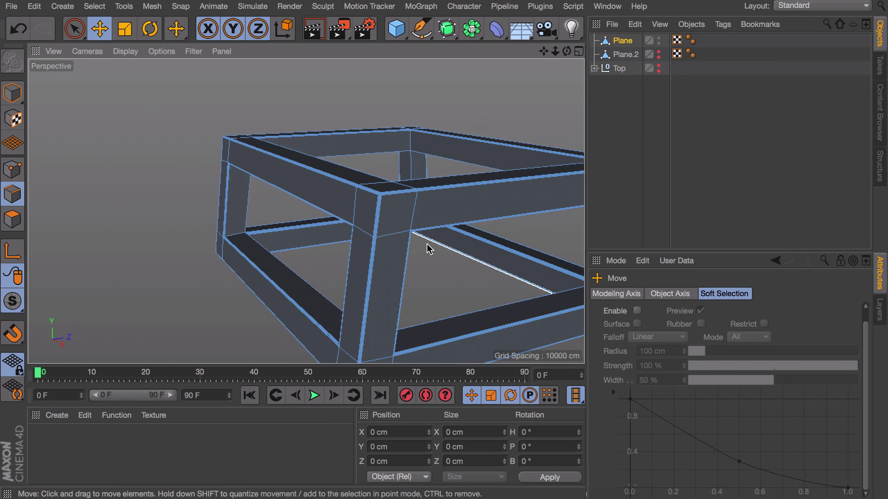
pyautogui.keyDown('alt'); pyautogui.moveTo(428, 248); pyautogui.dragTo(398, 170, button='middle'); pyautogui.keyUp('alt')
pyautogui.keyDown('alt'); pyautogui.moveTo(329, 205); pyautogui.dragTo(323, 182, button='right'); pyautogui.keyUp('alt')
pyautogui.keyDown('alt'); pyautogui.moveTo(312, 188); pyautogui.dragTo(245, 164); pyautogui.keyUp('alt')
pyautogui.keyDown('alt'); pyautogui.moveTo(314, 154); pyautogui.dragTo(307, 212, button='middle'); pyautogui.keyUp('alt')
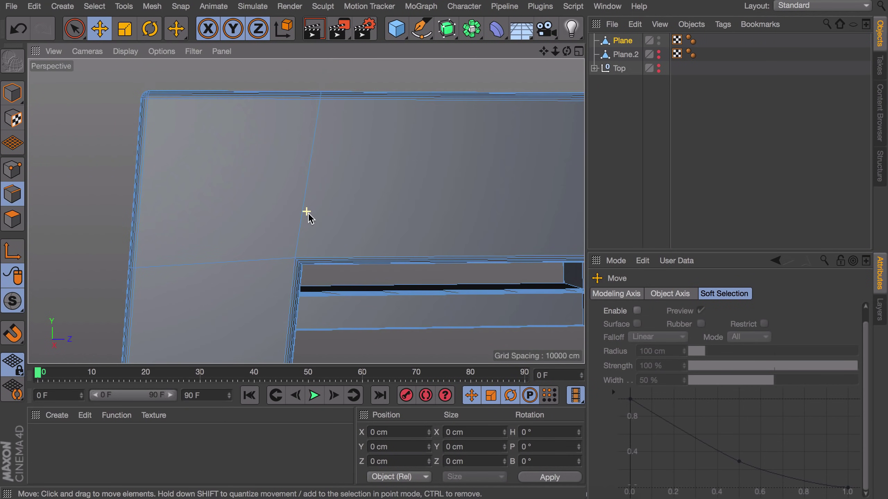
pyautogui.keyDown('alt'); pyautogui.moveTo(308, 213); pyautogui.dragTo(412, 223); pyautogui.keyUp('alt')
pyautogui.keyDown('alt'); pyautogui.moveTo(412, 210); pyautogui.dragTo(378, 279, button='right'); pyautogui.keyUp('alt')
pyautogui.keyDown('alt'); pyautogui.moveTo(378, 280); pyautogui.dragTo(358, 275, button='middle'); pyautogui.keyUp('alt')
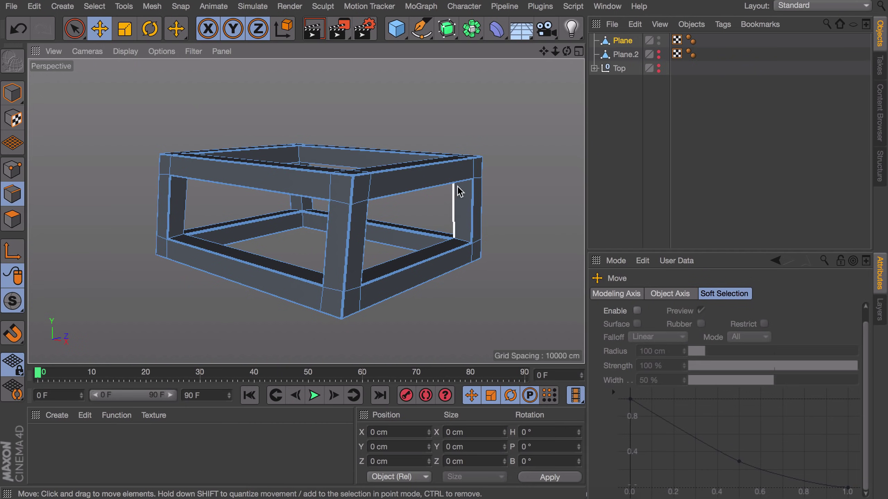
# - Show the Top lid group and move both Plane and Plane.2 up together about 17 cm to sit under the lid
pyautogui.click(660, 66)
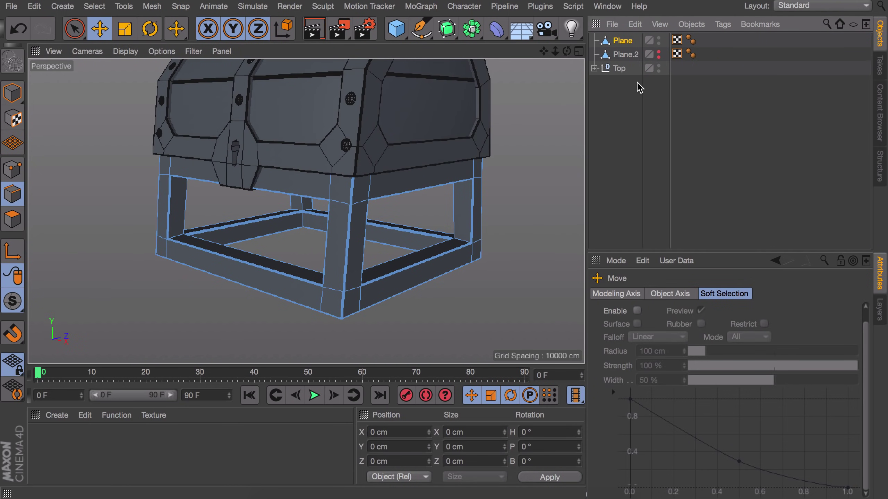
pyautogui.click(623, 40)
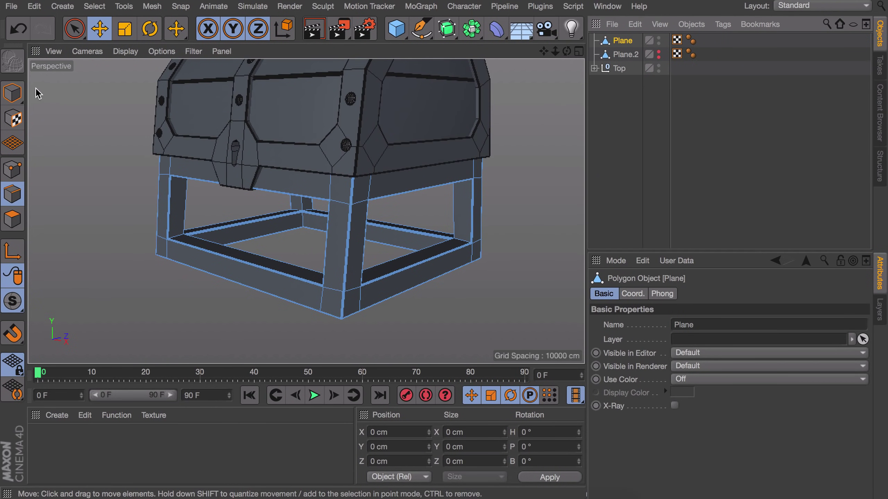
pyautogui.click(12, 93)
pyautogui.keyDown('ctrl'); pyautogui.click(626, 54); pyautogui.keyUp('ctrl')
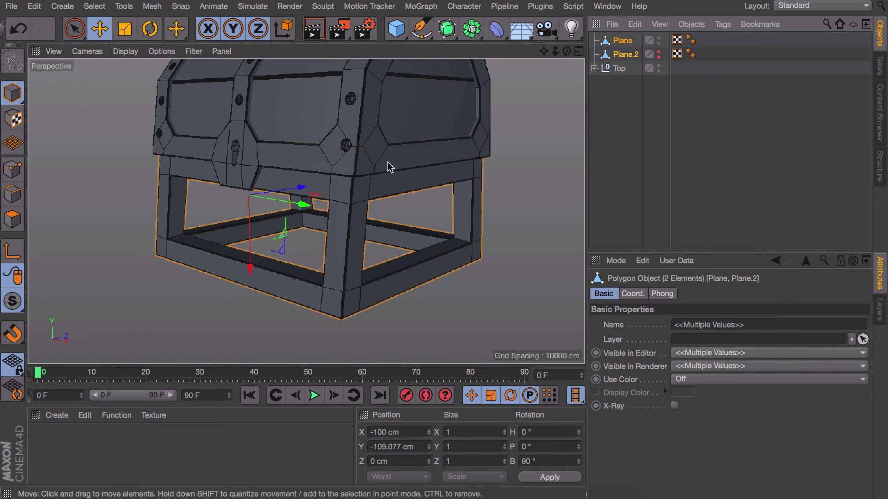
pyautogui.moveTo(250, 256); pyautogui.dragTo(250, 223)
pyautogui.keyDown('alt'); pyautogui.moveTo(266, 158); pyautogui.dragTo(336, 154); pyautogui.keyUp('alt')
pyautogui.click(743, 137)
# - Hide the Top lid group and the bevelled Plane frame, and show the unbevelled Plane.2 frame
pyautogui.keyDown('alt'); pyautogui.moveTo(395, 152); pyautogui.dragTo(306, 280); pyautogui.keyUp('alt')
pyautogui.keyDown('alt'); pyautogui.doubleClick(659, 67); pyautogui.keyUp('alt')
pyautogui.scroll(5, 382, 160)
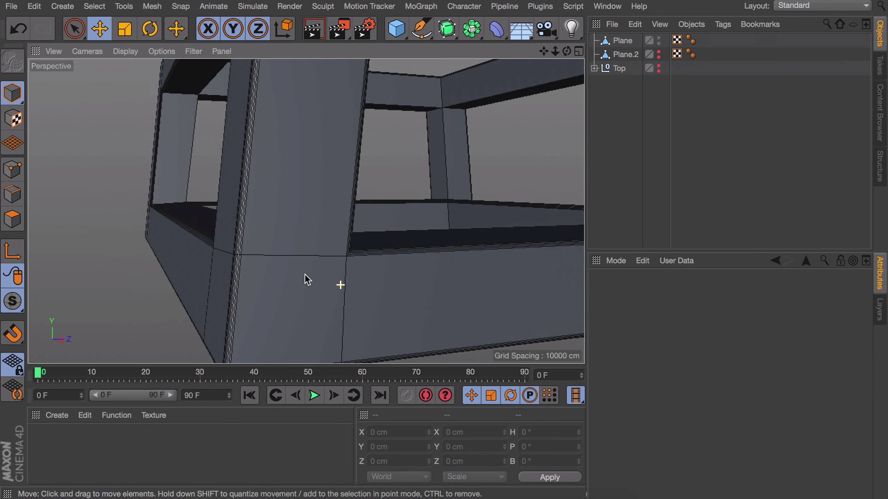
pyautogui.keyDown('alt'); pyautogui.click(659, 55); pyautogui.keyUp('alt')
pyautogui.keyDown('alt'); pyautogui.doubleClick(658, 39); pyautogui.keyUp('alt')
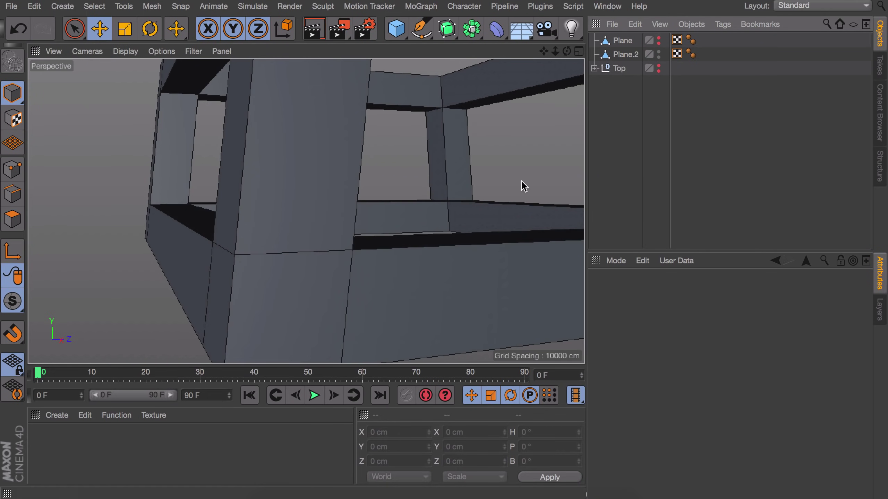
pyautogui.keyDown('alt'); pyautogui.moveTo(326, 246); pyautogui.dragTo(362, 248); pyautogui.keyUp('alt')
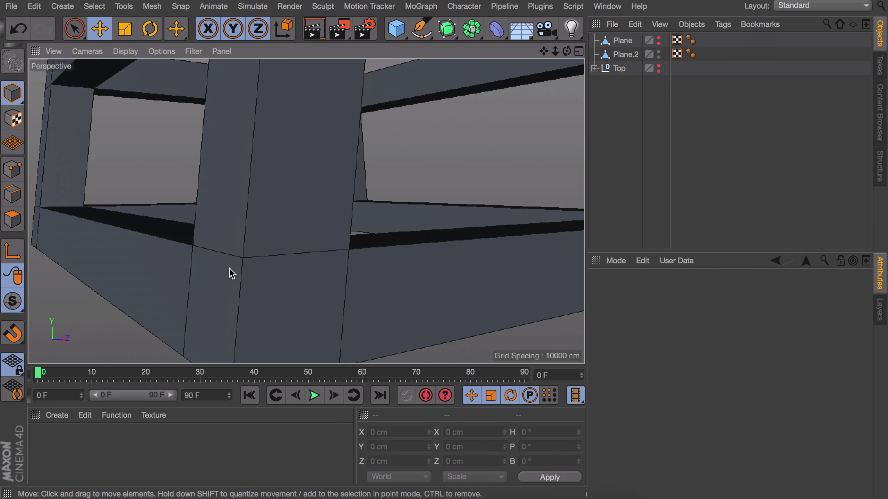
# - Duplicate the unbevelled Plane.2 frame, hide the source object and select the duplicate
pyautogui.click(631, 54)
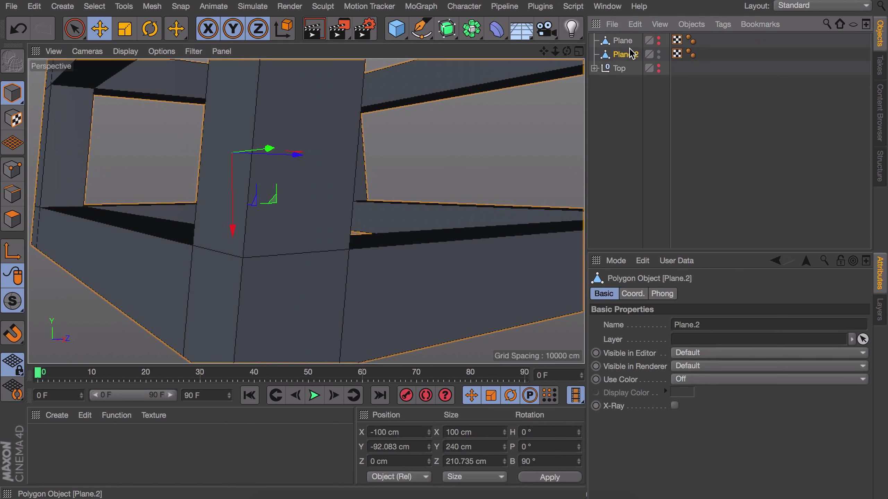
pyautogui.press('super+c')
pyautogui.press('super+v')
pyautogui.click(660, 67)
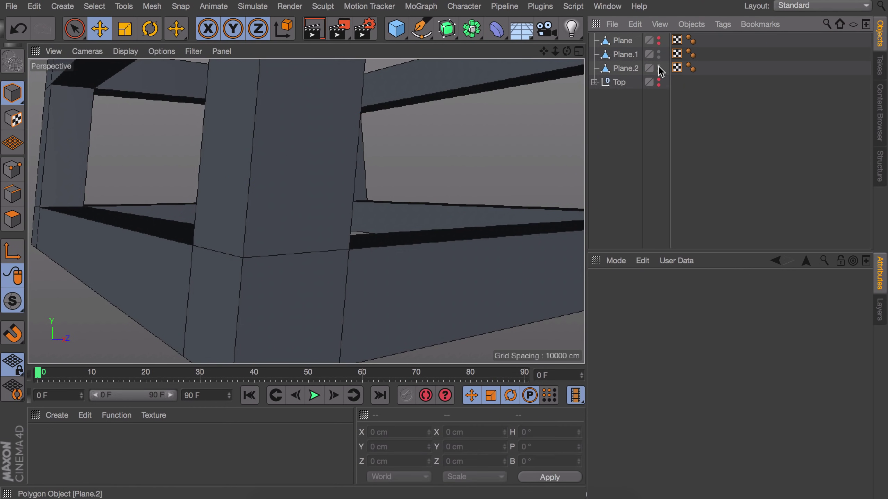
pyautogui.click(604, 55)
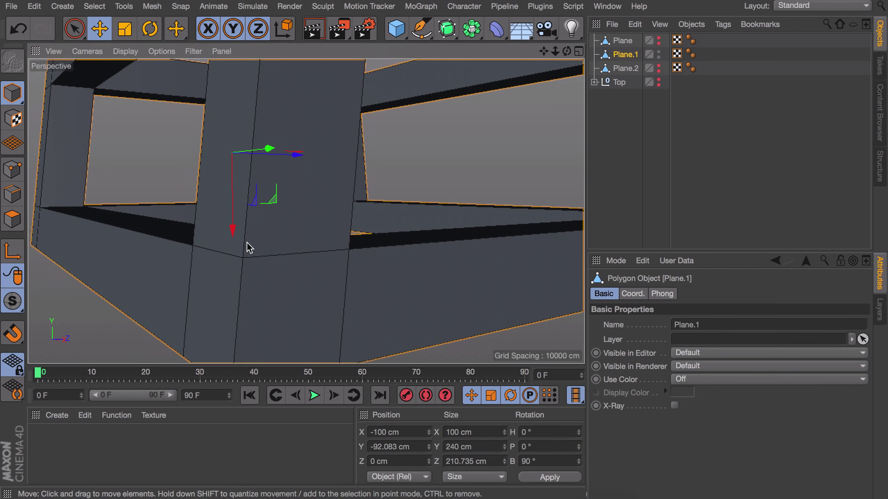
pyautogui.scroll(-3, 246, 245)
pyautogui.click(11, 221)
pyautogui.click(233, 272)
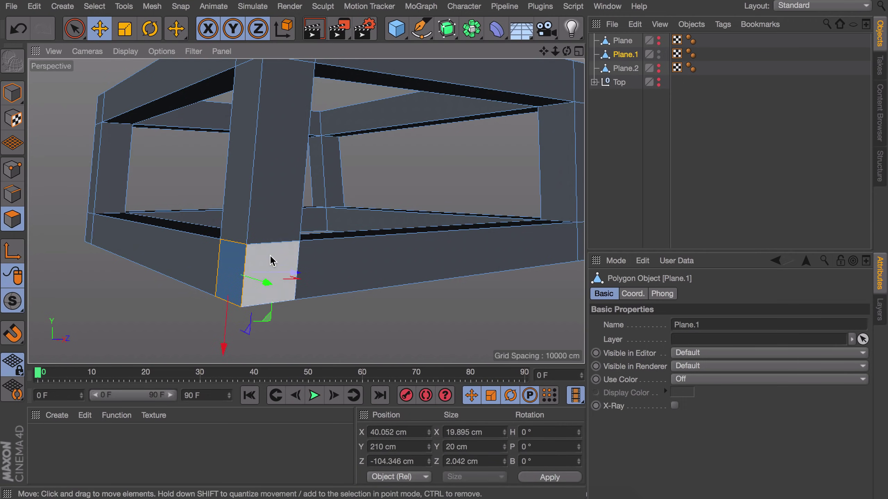
pyautogui.keyDown('shift'); pyautogui.click(272, 258); pyautogui.keyUp('shift')
pyautogui.keyDown('alt'); pyautogui.moveTo(272, 259); pyautogui.dragTo(280, 304); pyautogui.keyUp('alt')
pyautogui.click(272, 309)
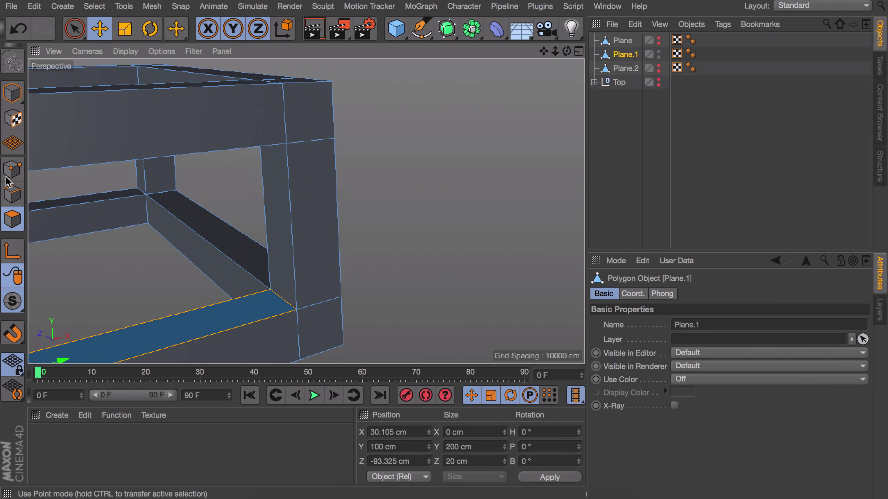
# - Select the short edges where the corner posts of Plane.1 meet the inner ends of the lower rails
pyautogui.click(11, 194)
pyautogui.click(280, 297)
pyautogui.keyDown('shift'); pyautogui.click(139, 191); pyautogui.keyUp('shift')
pyautogui.keyDown('shift'); pyautogui.click(161, 193); pyautogui.keyUp('shift')
pyautogui.keyDown('alt'); pyautogui.moveTo(248, 266); pyautogui.dragTo(432, 242); pyautogui.keyUp('alt')
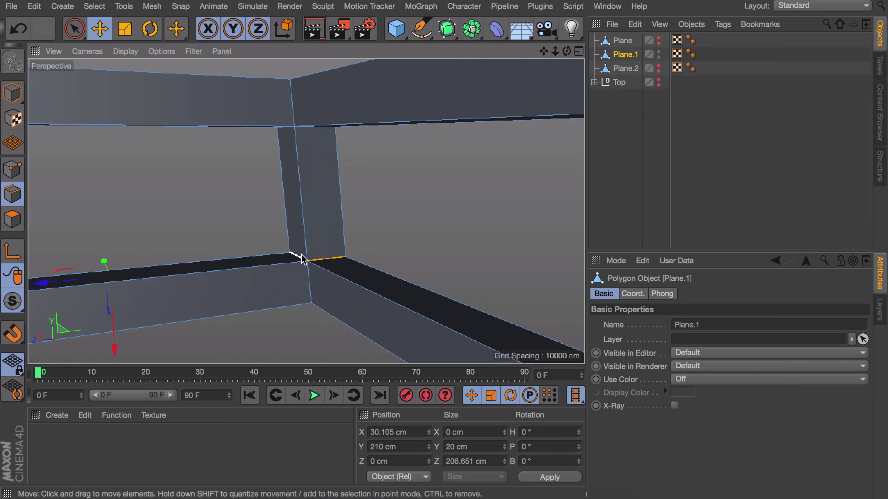
pyautogui.keyDown('alt'); pyautogui.moveTo(301, 254); pyautogui.dragTo(73, 256); pyautogui.keyUp('alt')
pyautogui.keyDown('alt'); pyautogui.moveTo(73, 256); pyautogui.dragTo(401, 270, button='middle'); pyautogui.keyUp('alt')
pyautogui.keyDown('shift'); pyautogui.click(163, 274); pyautogui.keyUp('shift')
pyautogui.keyDown('shift'); pyautogui.click(216, 218); pyautogui.keyUp('shift')
pyautogui.keyDown('alt'); pyautogui.moveTo(217, 217); pyautogui.dragTo(190, 216); pyautogui.keyUp('alt')
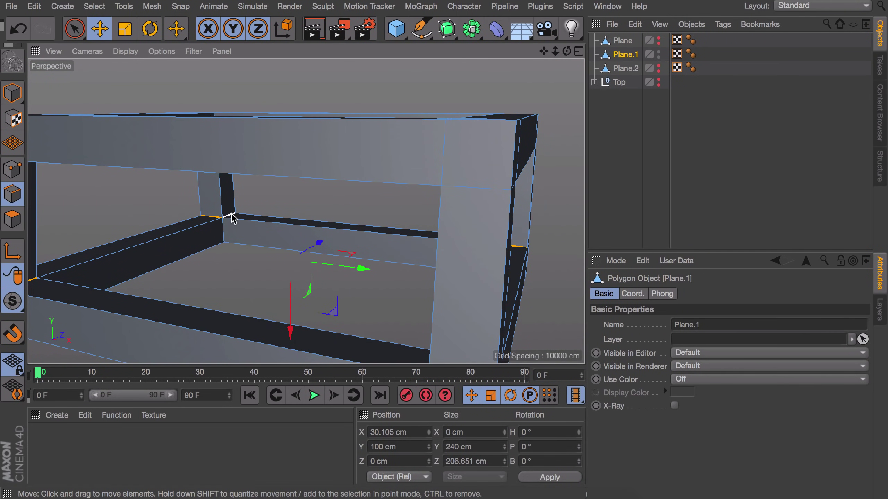
pyautogui.keyDown('shift'); pyautogui.click(231, 214); pyautogui.keyUp('shift')
pyautogui.scroll(-5, 265, 257)
pyautogui.hotkey('ctrl', 'd')
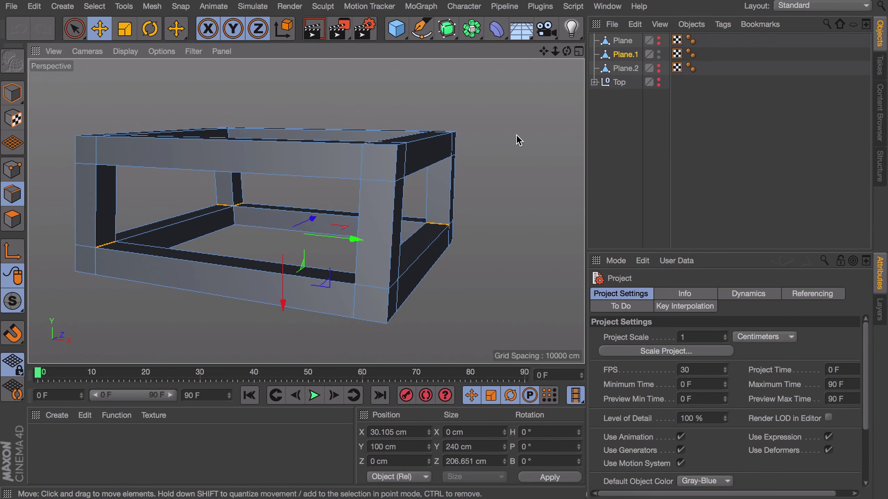
# - Try bevelling the selected lower corner edges with a 16.882 cm offset and 0 subdivisions
pyautogui.press('m')
pyautogui.press('s')
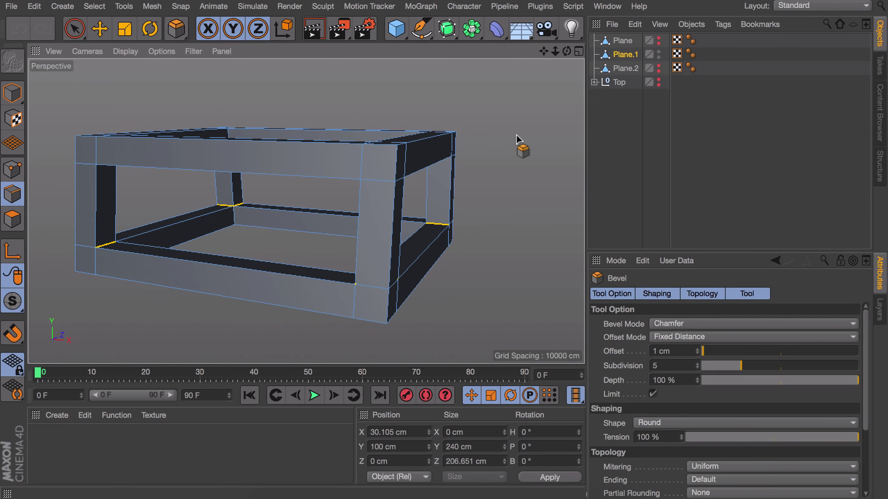
pyautogui.keyDown('alt'); pyautogui.moveTo(132, 240); pyautogui.dragTo(153, 157, button='right'); pyautogui.keyUp('alt')
pyautogui.moveTo(153, 158); pyautogui.dragTo(173, 195)
pyautogui.click(674, 361)
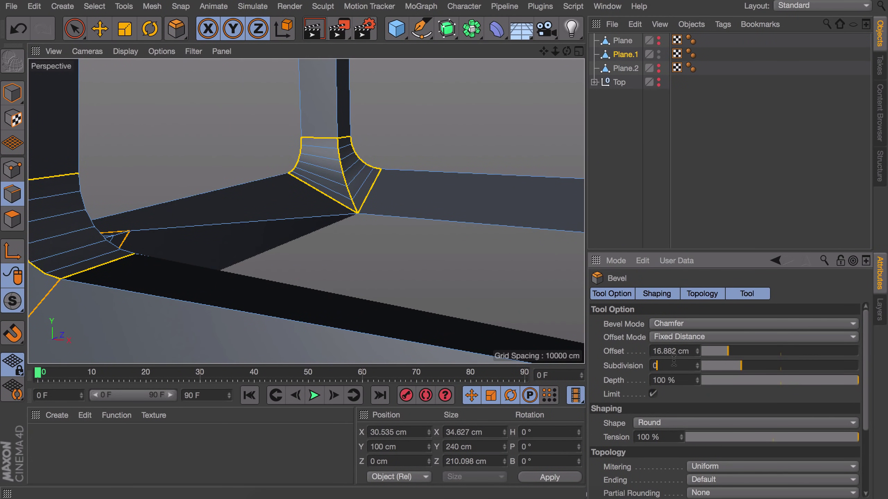
pyautogui.write('0')
pyautogui.press('Return')
pyautogui.scroll(-5, 354, 203)
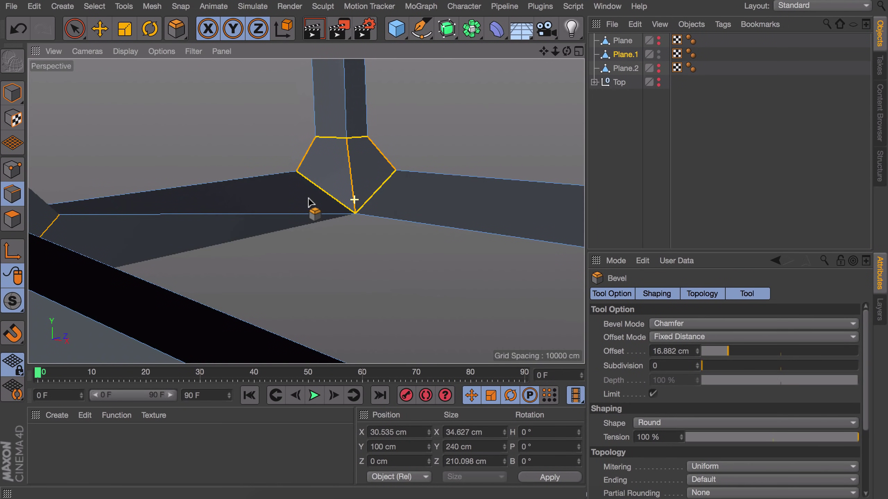
# - Undo the lower corner bevel and clear the edge selection
pyautogui.hotkey('ctrl', 'z')
pyautogui.scroll(-5, 372, 185)
pyautogui.keyDown('alt'); pyautogui.moveTo(372, 198); pyautogui.dragTo(245, 218, button='middle'); pyautogui.keyUp('alt')
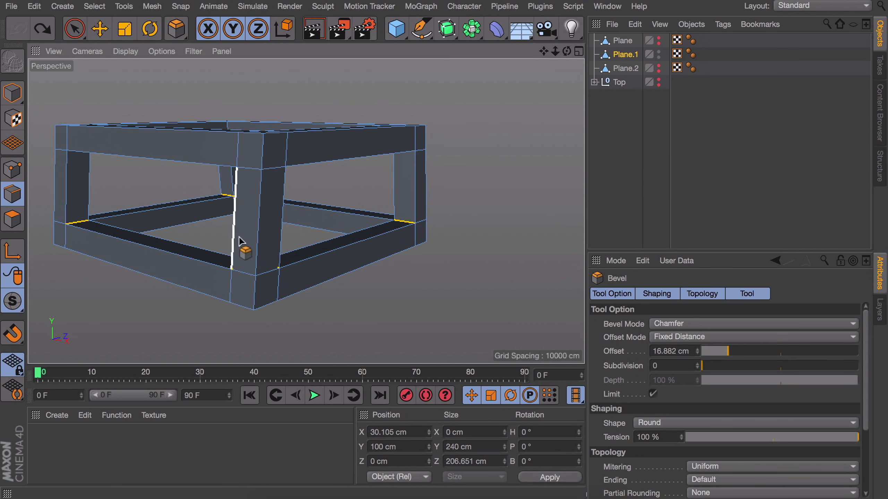
pyautogui.press('e')
pyautogui.click(215, 239)
# - Add a loop cut around the near corner post, 20 cm above the lower rail
pyautogui.press('k')
pyautogui.press('l')
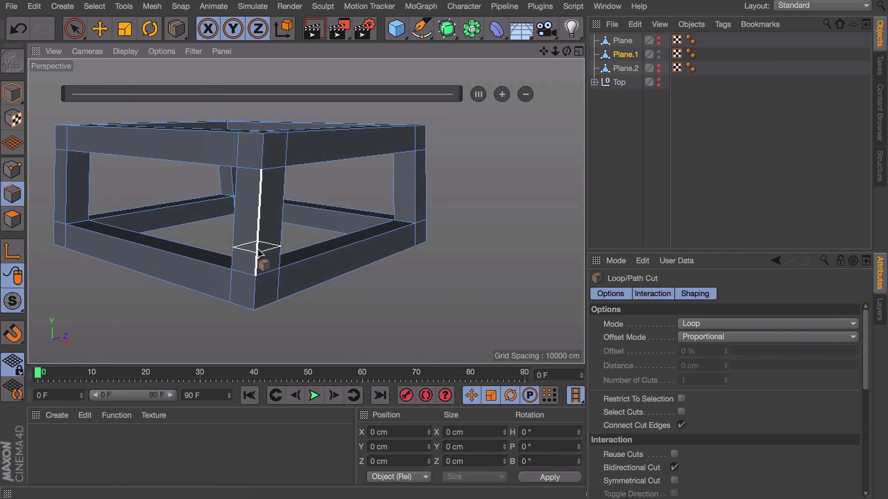
pyautogui.scroll(5, 258, 250)
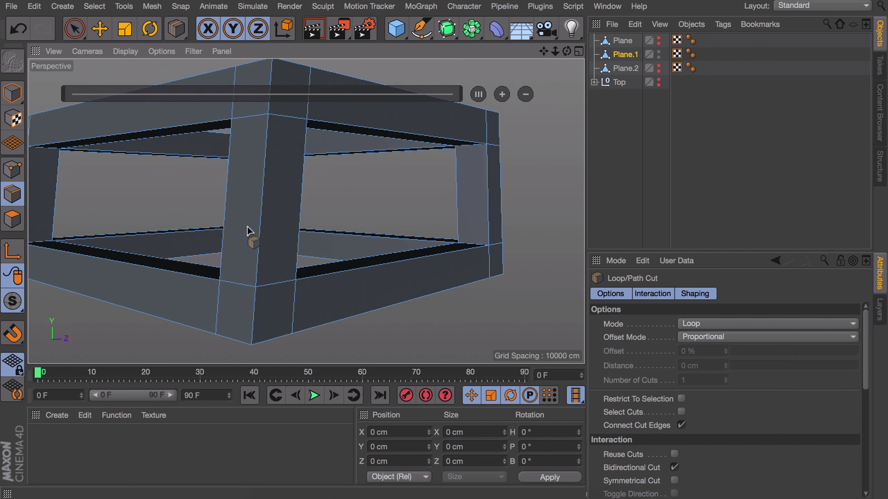
pyautogui.click(253, 248)
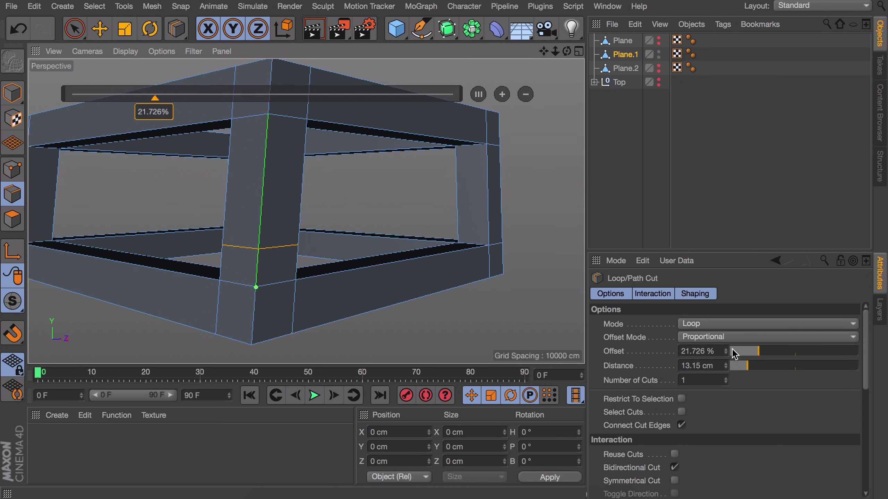
pyautogui.click(696, 366)
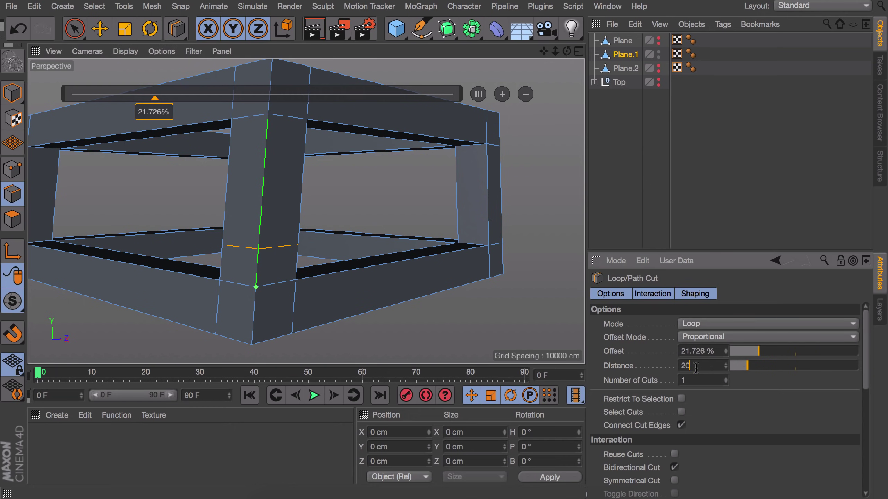
pyautogui.write('20')
pyautogui.press('Return')
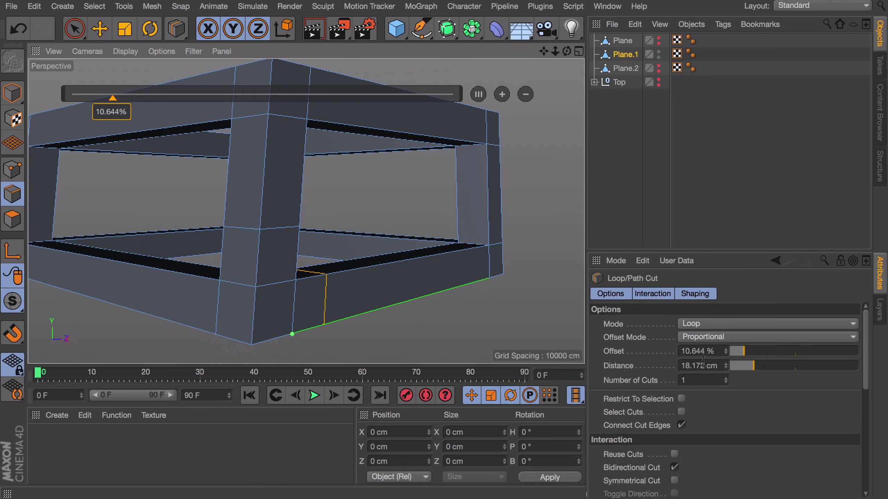
# - Add a loop cut on each of the two lower rails adjoining that corner, 20 cm from the post
pyautogui.doubleClick(703, 362)
pyautogui.write('20')
pyautogui.press('Return')
pyautogui.click(188, 327)
pyautogui.press('super+z')
pyautogui.click(189, 276)
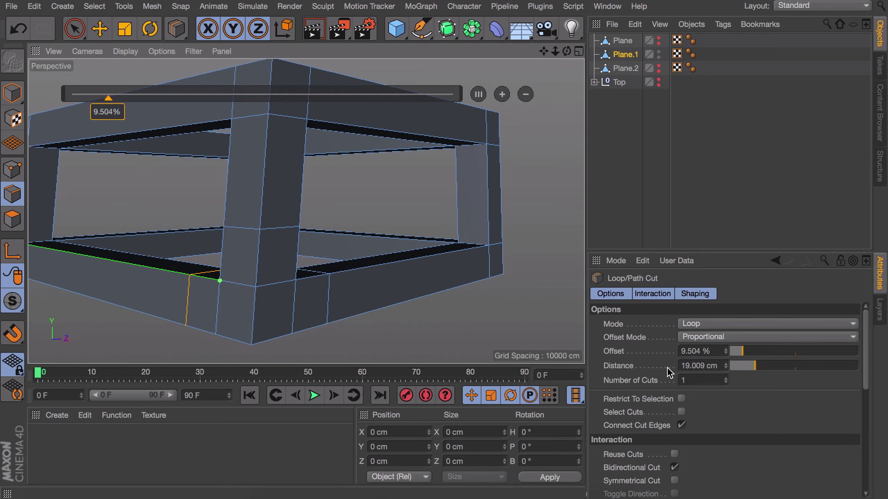
pyautogui.doubleClick(701, 366)
pyautogui.write('20')
pyautogui.press('Return')
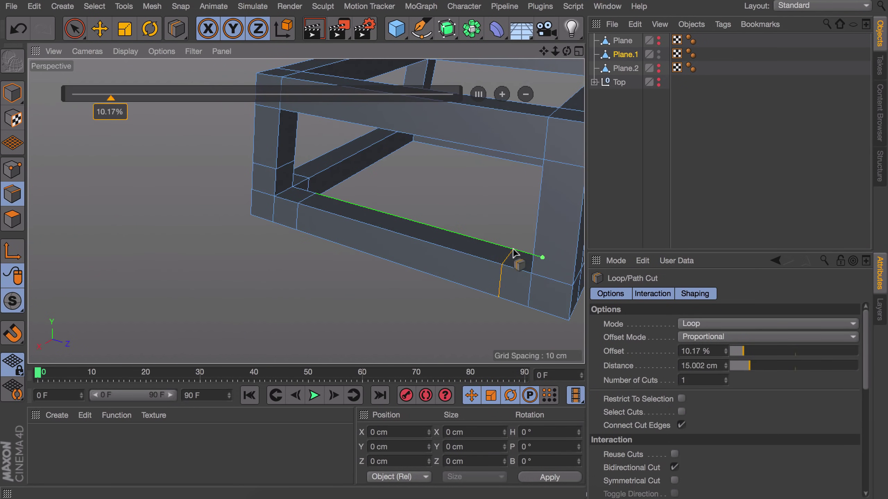
# - Add loop cuts at a distance of 20 cm near the remaining uncut ends of the lower rails
pyautogui.click(513, 249)
pyautogui.doubleClick(701, 366)
pyautogui.write('20')
pyautogui.press('Return')
pyautogui.keyDown('alt'); pyautogui.moveTo(491, 242); pyautogui.dragTo(362, 242); pyautogui.keyUp('alt')
pyautogui.click(412, 309)
pyautogui.doubleClick(701, 365)
pyautogui.write('20')
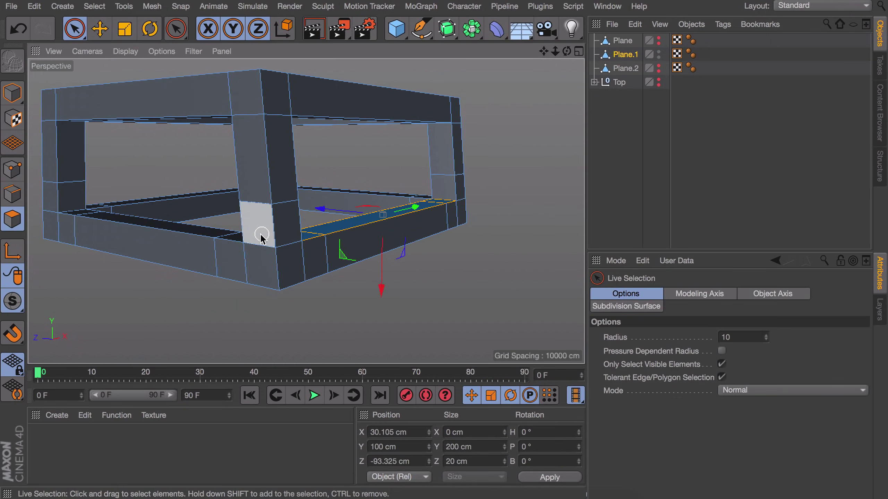
# - Isolate the four lower corner pieces of Plane.1 by selecting their polygons and deleting all other polygons
pyautogui.click(261, 238)
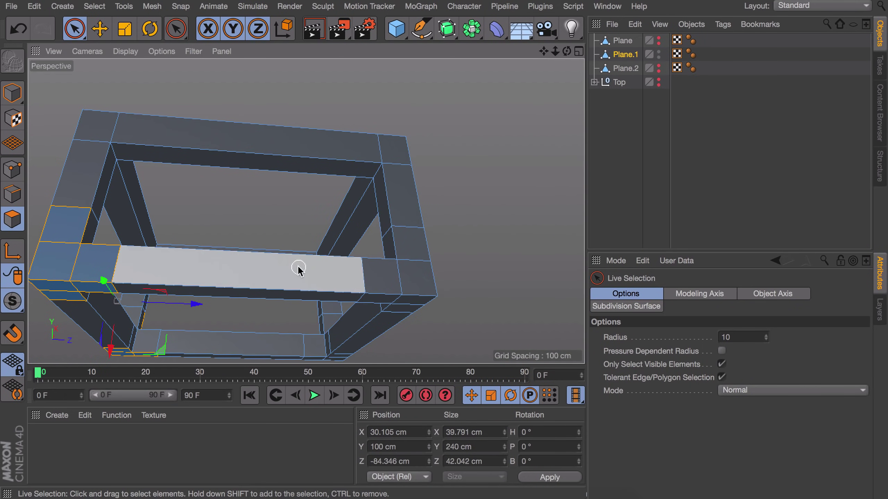
pyautogui.keyDown('shift'); pyautogui.click(407, 301); pyautogui.keyUp('shift')
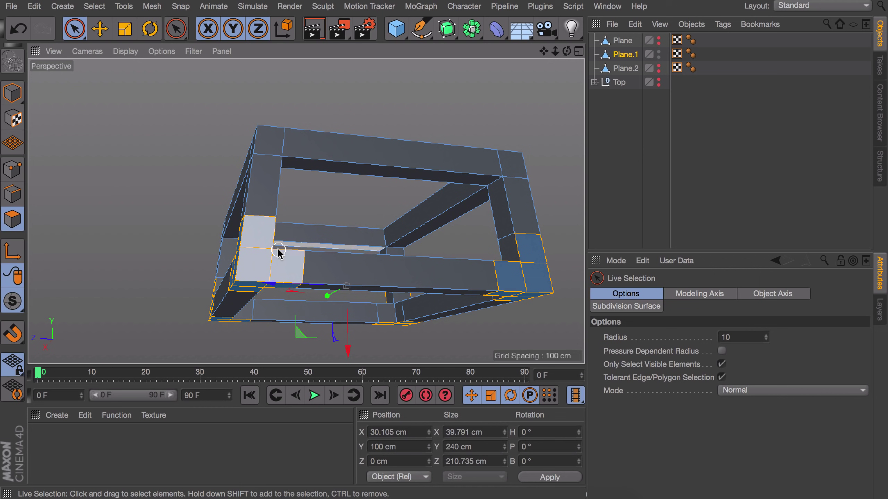
pyautogui.press('u')
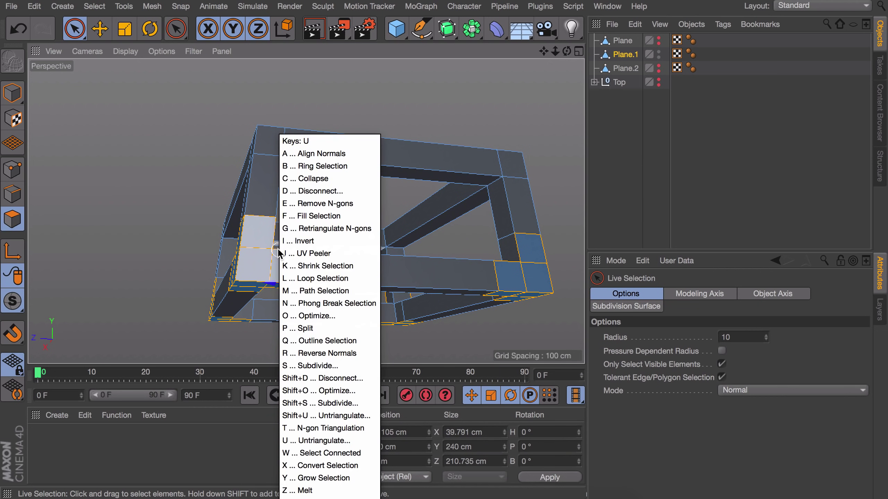
pyautogui.press('w')
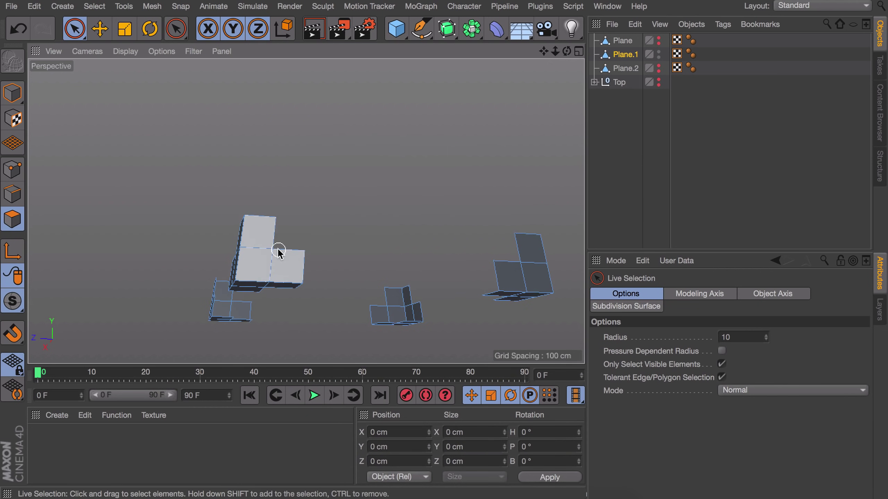
# - Bridge the open edges of all four corner pieces in Plane.1, filling each notch with a diagonal polygon
pyautogui.keyDown('alt'); pyautogui.moveTo(262, 245); pyautogui.dragTo(60, 191); pyautogui.keyUp('alt')
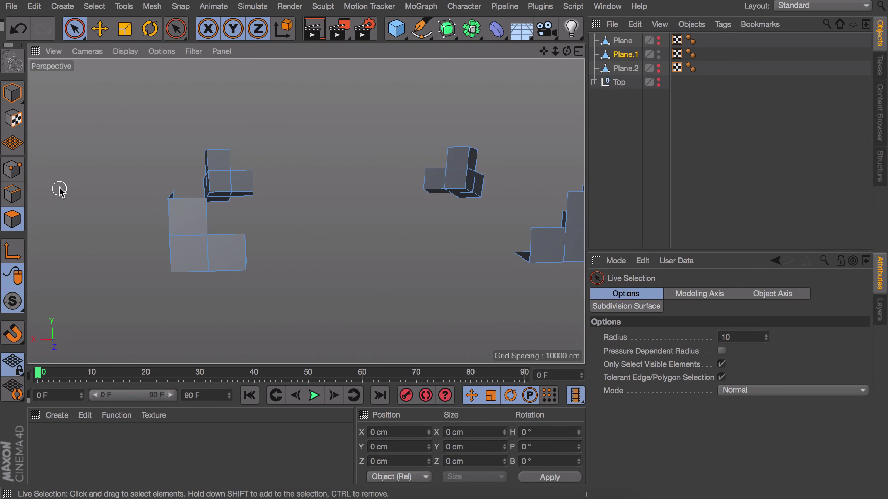
pyautogui.click(12, 194)
pyautogui.rightClick(373, 193)
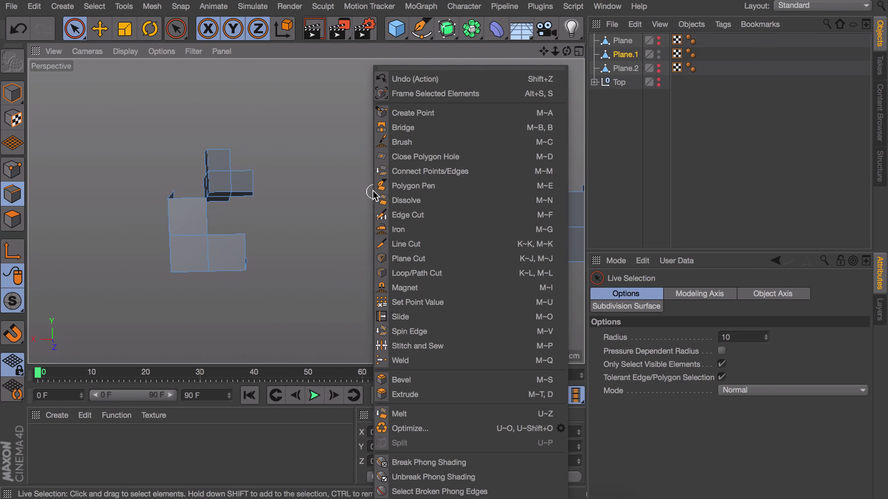
pyautogui.click(404, 127)
pyautogui.keyDown('alt'); pyautogui.moveTo(315, 175); pyautogui.dragTo(373, 179); pyautogui.keyUp('alt')
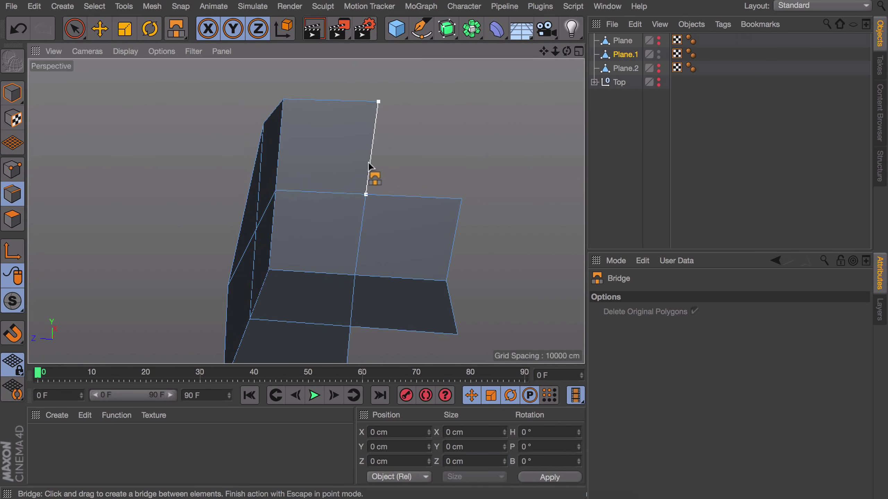
pyautogui.moveTo(372, 147); pyautogui.dragTo(456, 217)
pyautogui.moveTo(391, 332); pyautogui.dragTo(402, 360)
pyautogui.keyDown('alt'); pyautogui.moveTo(402, 360); pyautogui.dragTo(354, 151); pyautogui.keyUp('alt')
pyautogui.moveTo(442, 163); pyautogui.dragTo(371, 160)
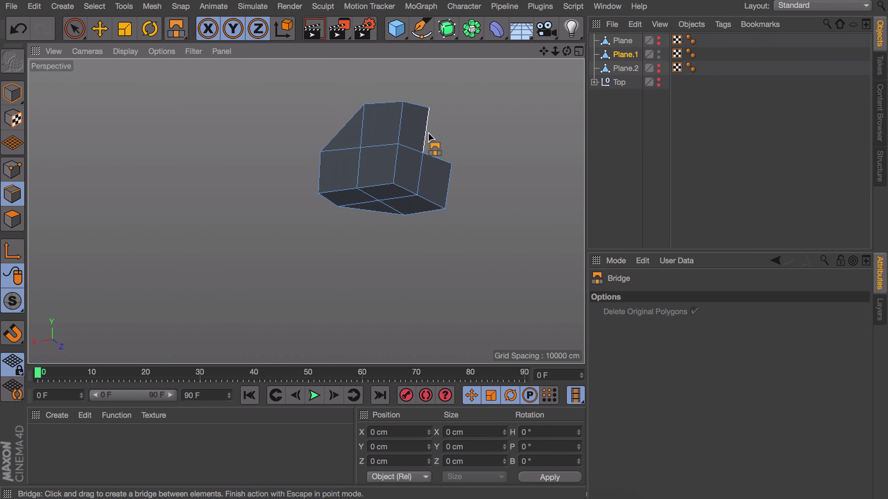
pyautogui.keyDown('alt'); pyautogui.moveTo(467, 202); pyautogui.dragTo(47, 180); pyautogui.keyUp('alt')
pyautogui.moveTo(324, 136); pyautogui.dragTo(342, 112)
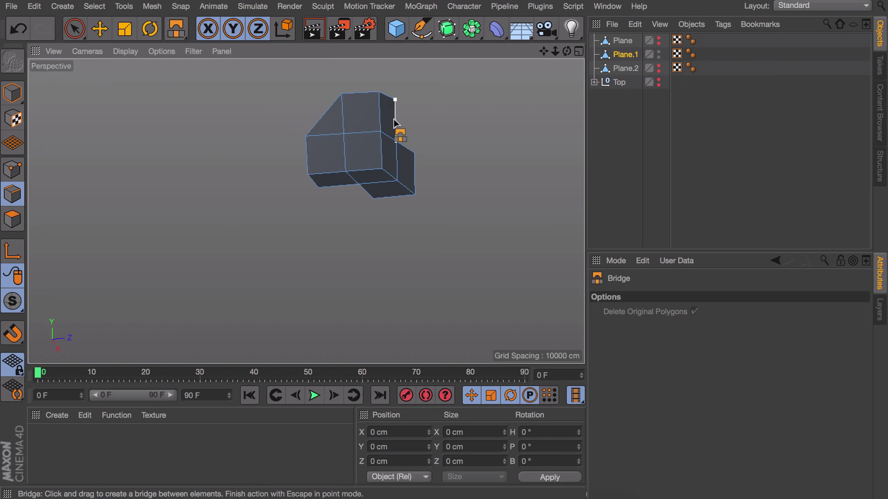
pyautogui.press('e')
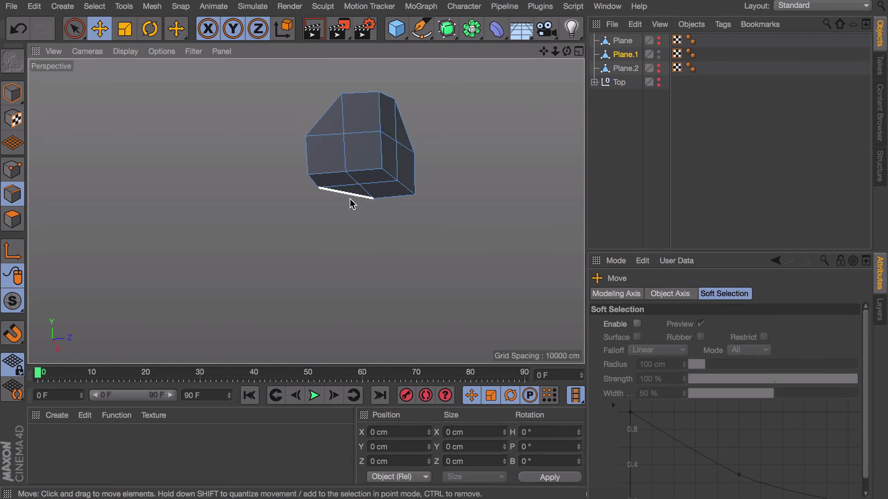
# - Select all polygons of the corner pieces for extrusion and unhide the Plane frame and the Top group
pyautogui.scroll(-6, 333, 284)
pyautogui.hotkey('ctrl', 'a')
pyautogui.click(13, 219)
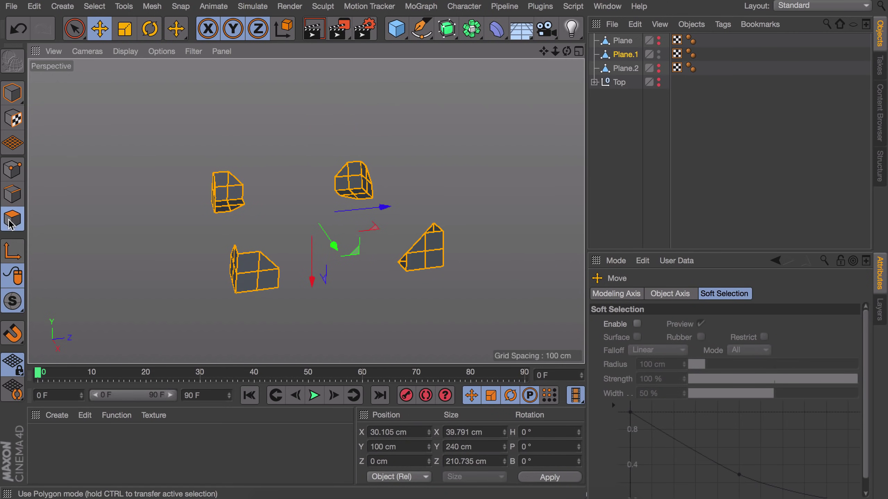
pyautogui.press('d')
pyautogui.scroll(5, 352, 252)
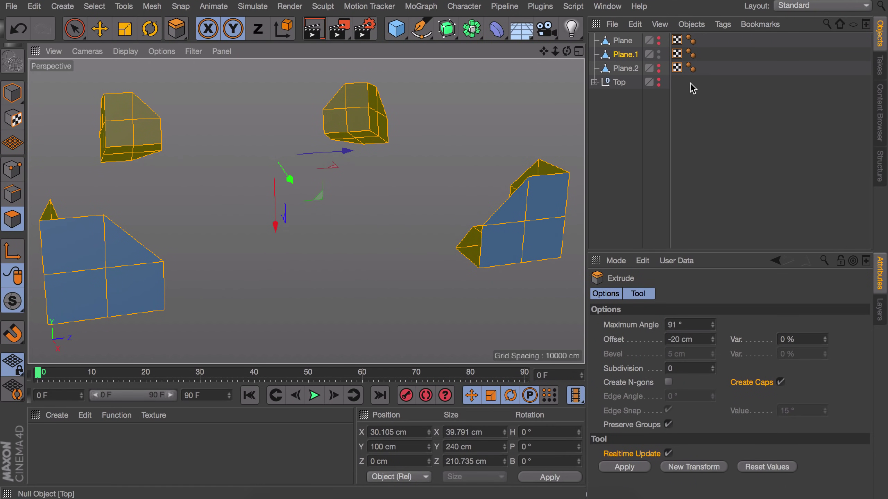
pyautogui.click(659, 80)
pyautogui.keyDown('alt'); pyautogui.click(659, 43); pyautogui.keyUp('alt')
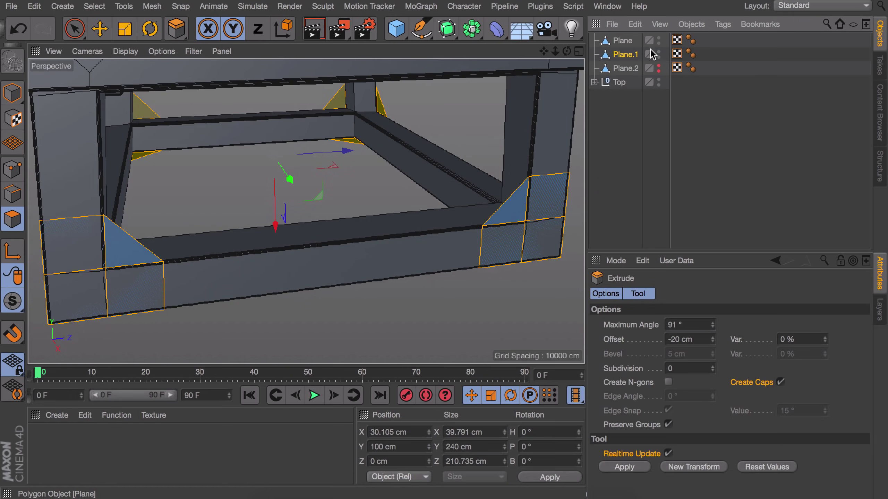
# - Extrude the corner pieces outward over the frame with an offset of -3 cm, keeping Create Caps on
pyautogui.keyDown('alt'); pyautogui.moveTo(342, 179); pyautogui.dragTo(260, 201); pyautogui.keyUp('alt')
pyautogui.keyDown('alt'); pyautogui.moveTo(259, 200); pyautogui.dragTo(251, 200, button='middle'); pyautogui.keyUp('alt')
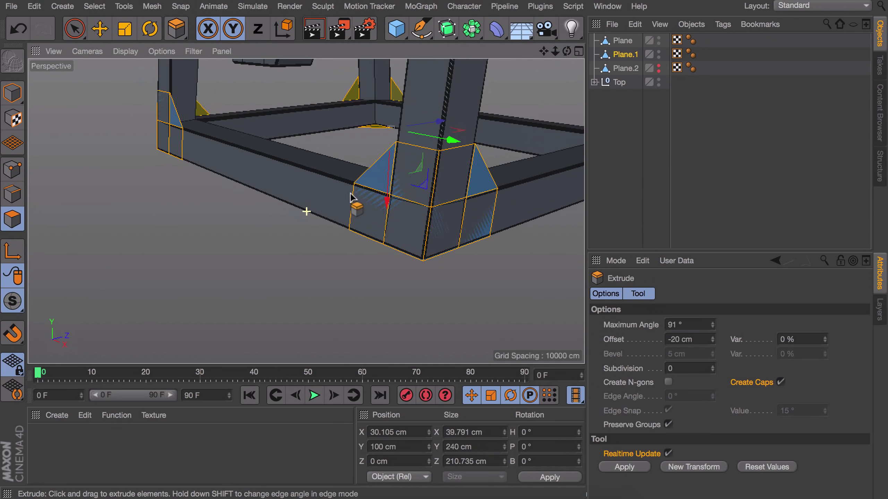
pyautogui.keyDown('alt'); pyautogui.moveTo(349, 193); pyautogui.dragTo(267, 194, button='middle'); pyautogui.keyUp('alt')
pyautogui.moveTo(337, 193); pyautogui.dragTo(372, 197)
pyautogui.hotkey('ctrl', 'z')
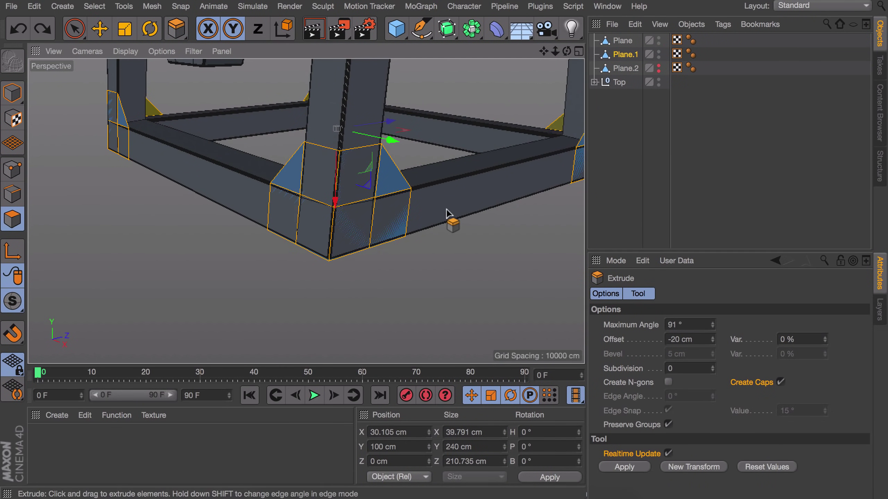
pyautogui.moveTo(450, 214)
pyautogui.mouseDown()
pyautogui.moveTo(419, 214)
pyautogui.moveTo(437, 214)
pyautogui.mouseUp()
pyautogui.keyDown('alt'); pyautogui.moveTo(363, 183); pyautogui.dragTo(477, 236); pyautogui.keyUp('alt')
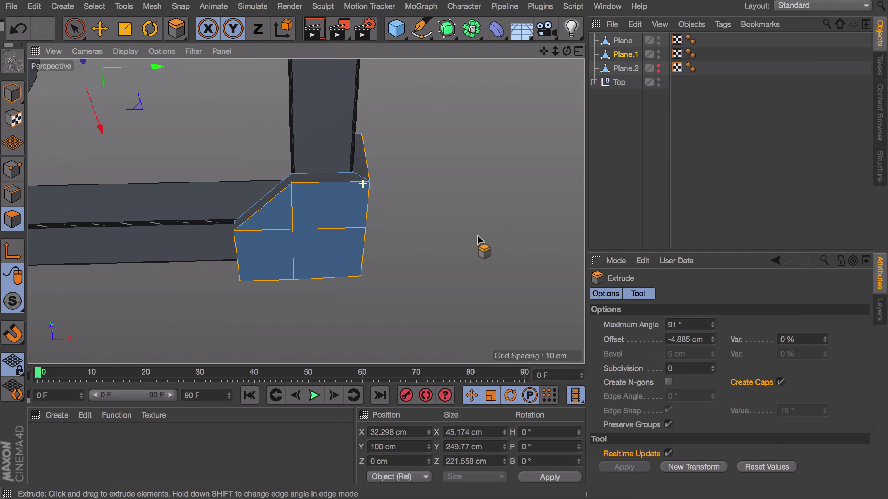
pyautogui.click(685, 337)
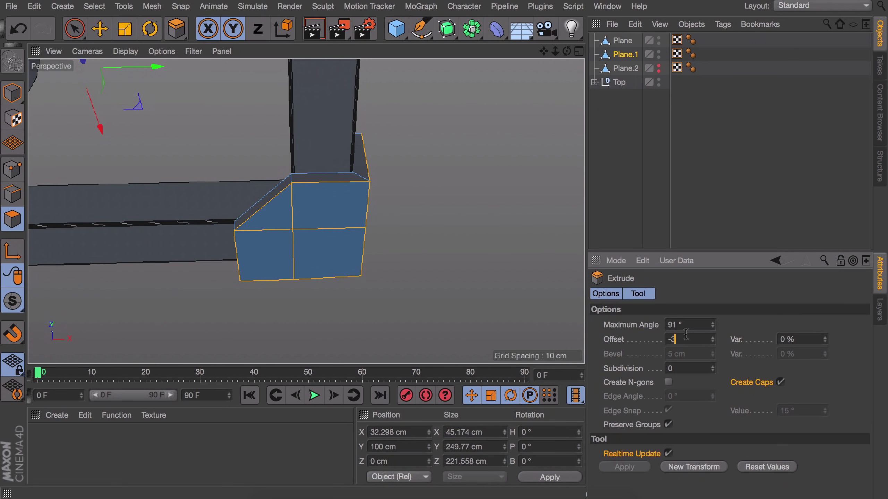
pyautogui.press('Return')
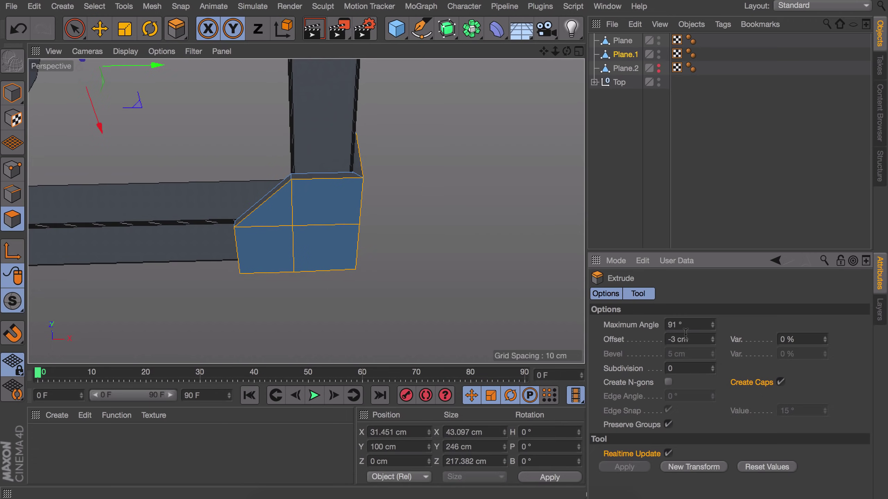
pyautogui.click(673, 152)
# - Add a Bevel deformer and place it as a child of the corner pieces object Plane.1
pyautogui.keyDown('alt'); pyautogui.moveTo(323, 215); pyautogui.dragTo(297, 259); pyautogui.keyUp('alt')
pyautogui.scroll(-5, 335, 167)
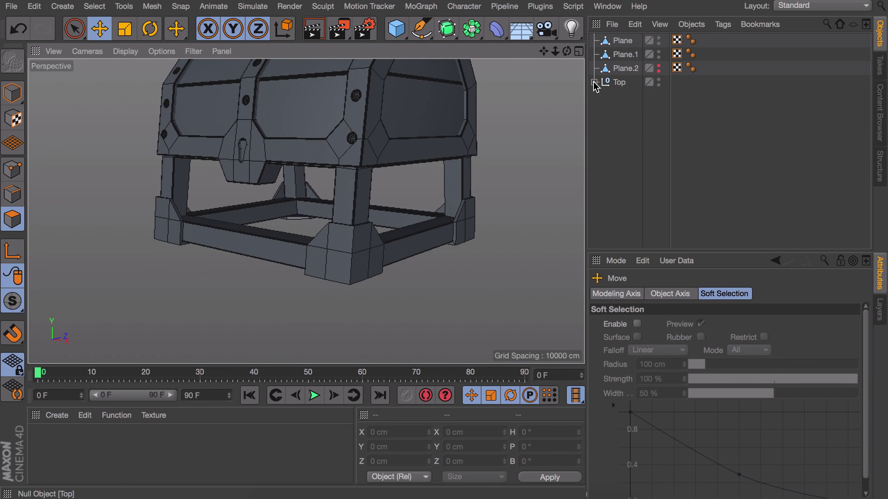
pyautogui.keyDown('alt'); pyautogui.moveTo(326, 189); pyautogui.dragTo(320, 214); pyautogui.keyUp('alt')
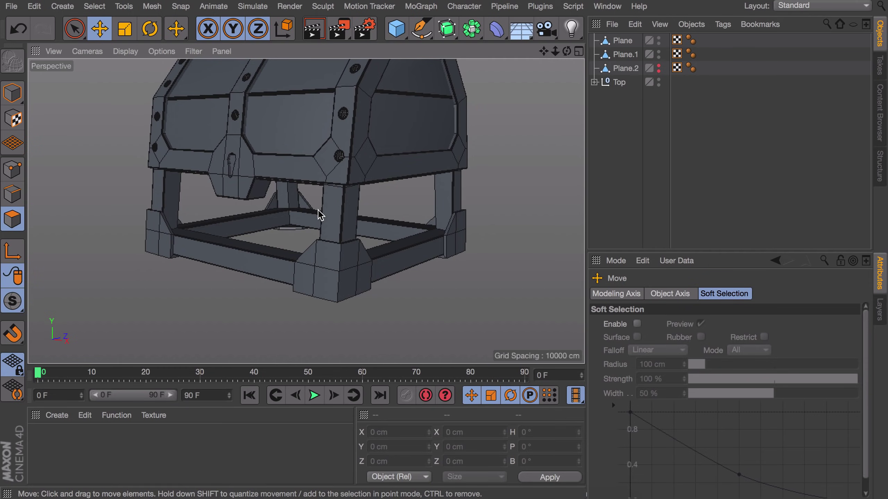
pyautogui.click(338, 255)
pyautogui.click(13, 93)
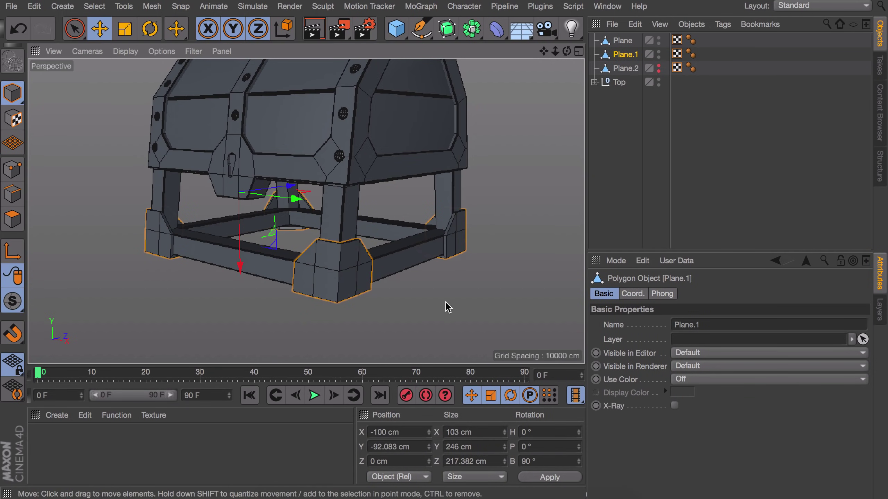
pyautogui.click(446, 307)
pyautogui.click(337, 268)
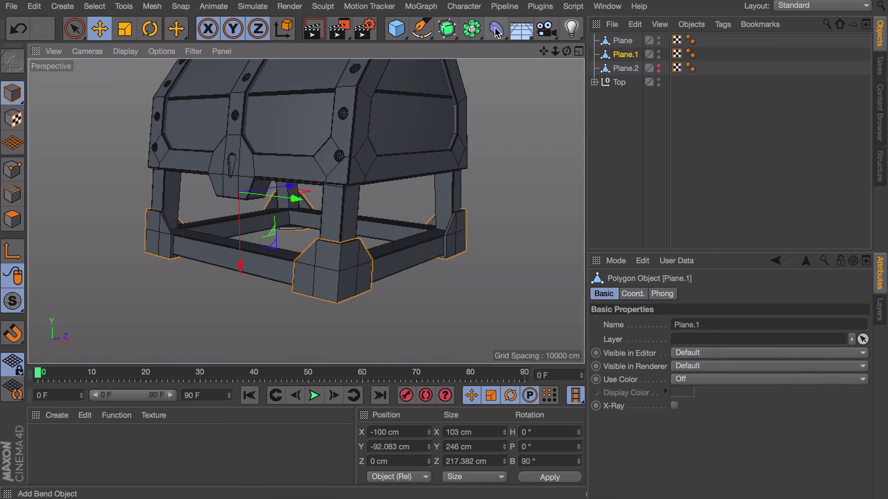
pyautogui.moveTo(496, 28); pyautogui.dragTo(210, 223)
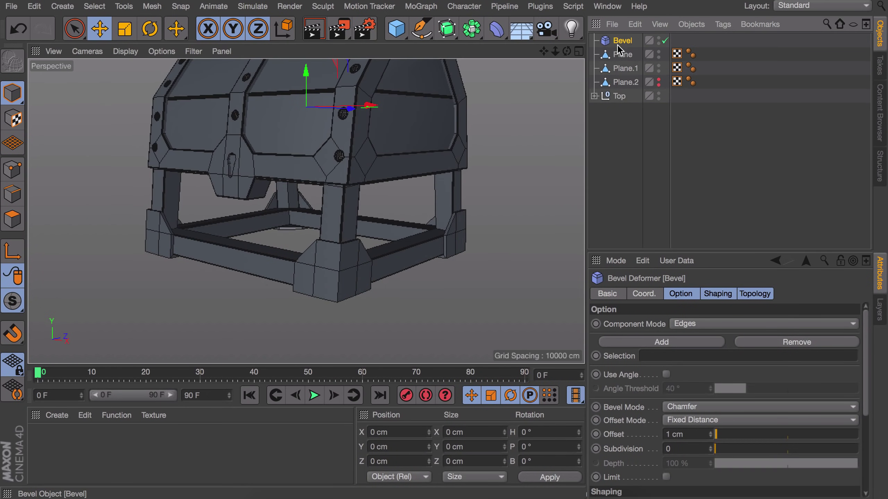
pyautogui.moveTo(622, 71); pyautogui.dragTo(624, 68)
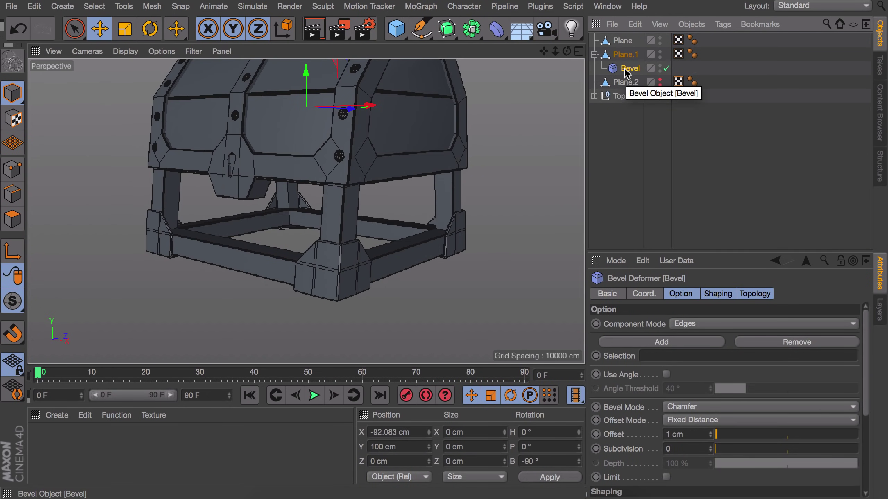
# - Set the Bevel deformer's subdivision to 5 and render the view to check the rounded corner edges
pyautogui.keyDown('alt'); pyautogui.moveTo(351, 277); pyautogui.dragTo(374, 121, button='right'); pyautogui.keyUp('alt')
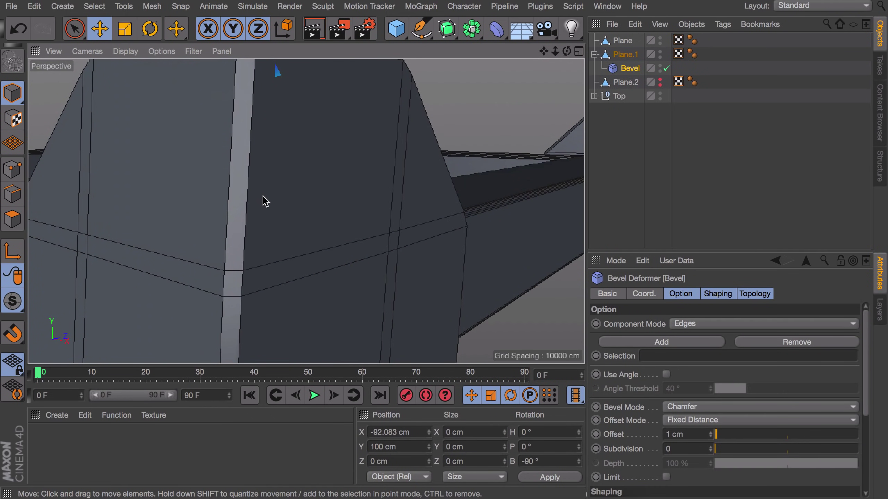
pyautogui.keyDown('alt'); pyautogui.moveTo(263, 197); pyautogui.dragTo(398, 270); pyautogui.keyUp('alt')
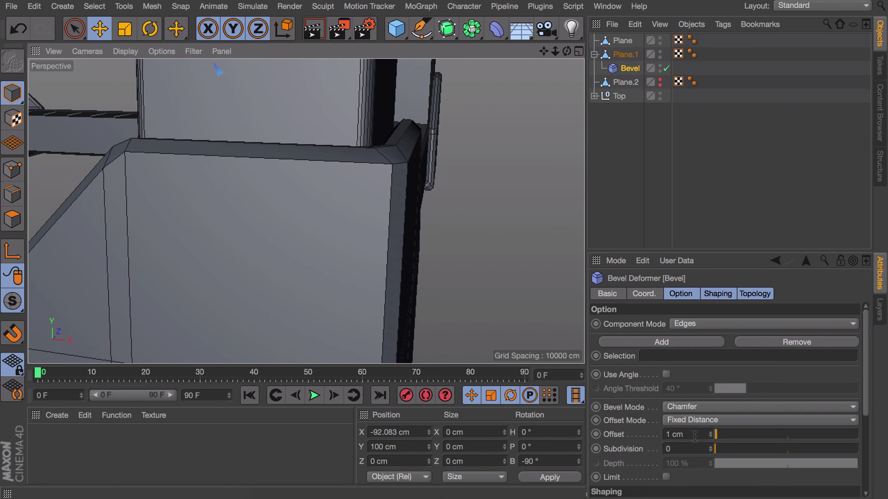
pyautogui.moveTo(711, 451); pyautogui.dragTo(712, 451)
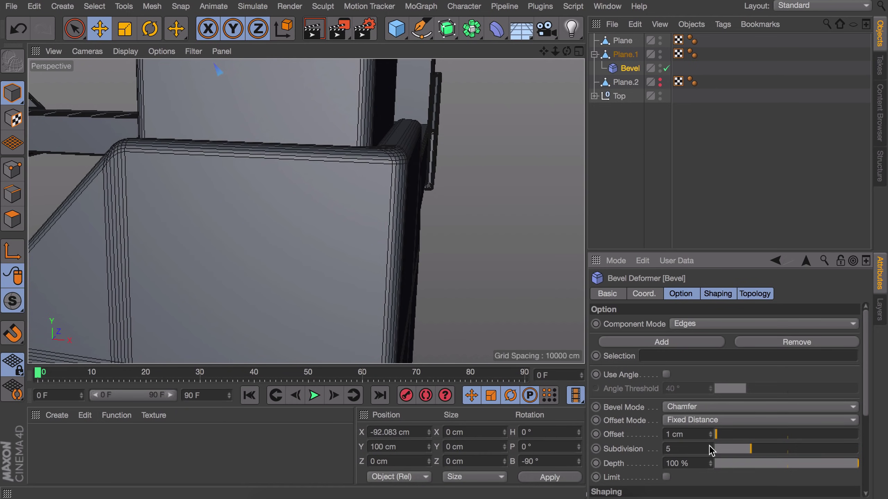
pyautogui.keyDown('alt'); pyautogui.moveTo(410, 265); pyautogui.dragTo(328, 220); pyautogui.keyUp('alt')
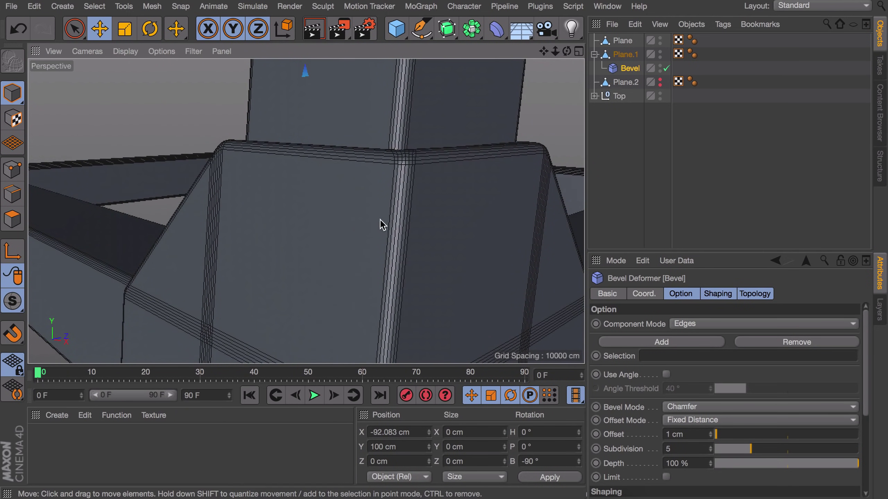
pyautogui.keyDown('alt'); pyautogui.moveTo(385, 221); pyautogui.dragTo(364, 300, button='right'); pyautogui.keyUp('alt')
pyautogui.hotkey('ctrl', 'r')
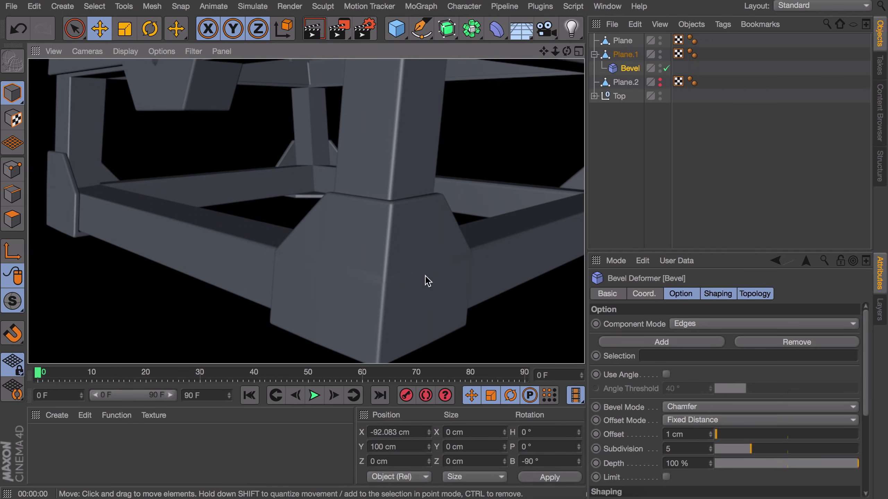
# - Enable Use Angle on the Bevel deformer so that flat edges on the corner pieces are excluded
pyautogui.moveTo(427, 280)
pyautogui.keyDown('alt'); pyautogui.mouseDown(button='right')
pyautogui.moveTo(460, 201)
pyautogui.moveTo(427, 271)
pyautogui.mouseUp(button='right'); pyautogui.keyUp('alt')
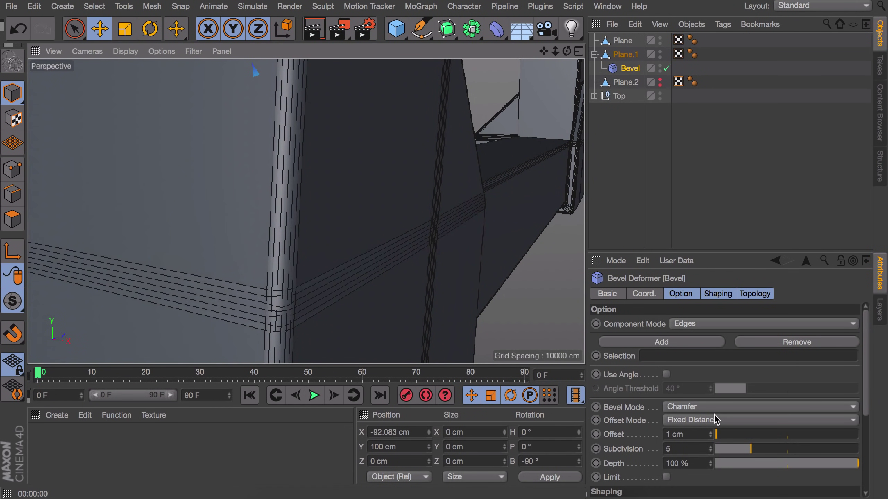
pyautogui.click(666, 375)
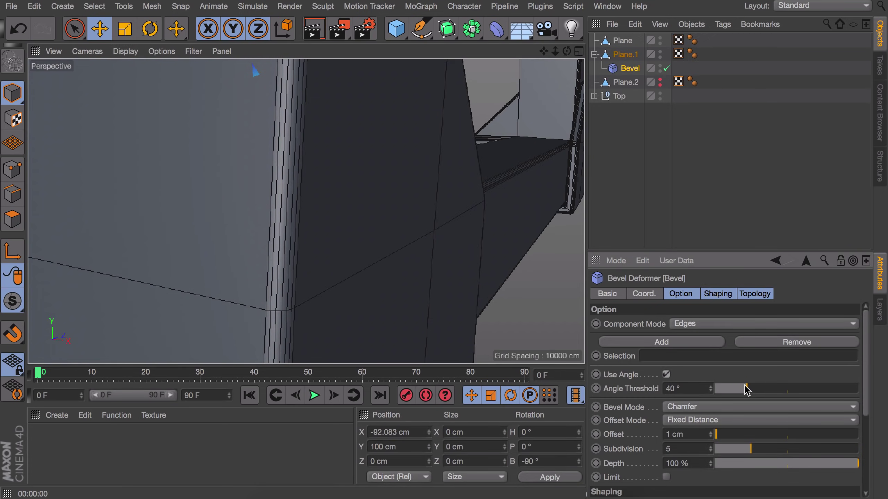
pyautogui.keyDown('alt'); pyautogui.moveTo(454, 297); pyautogui.dragTo(374, 219); pyautogui.keyUp('alt')
pyautogui.scroll(-3, 463, 225)
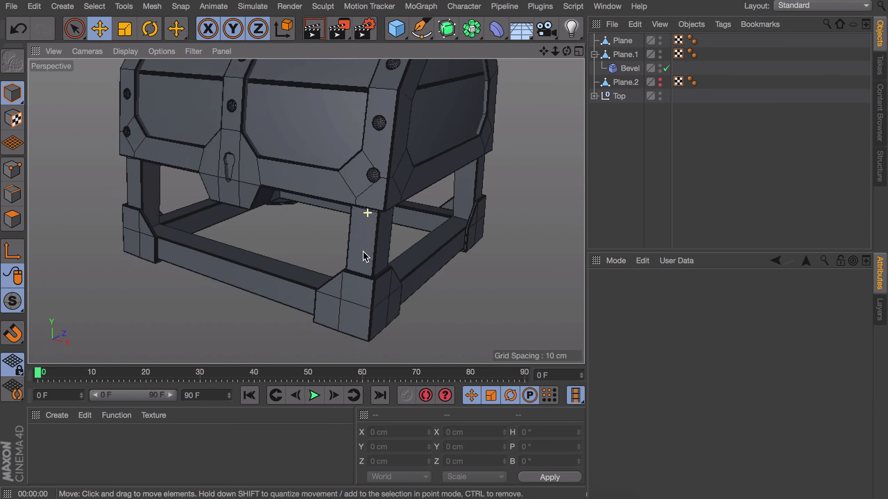
# - Copy the lower side plank of the lid and move the copy down beside the lower frame's side opening
pyautogui.scroll(-4, 365, 257)
pyautogui.keyDown('alt'); pyautogui.moveTo(349, 249); pyautogui.dragTo(315, 241); pyautogui.keyUp('alt')
pyautogui.click(370, 185)
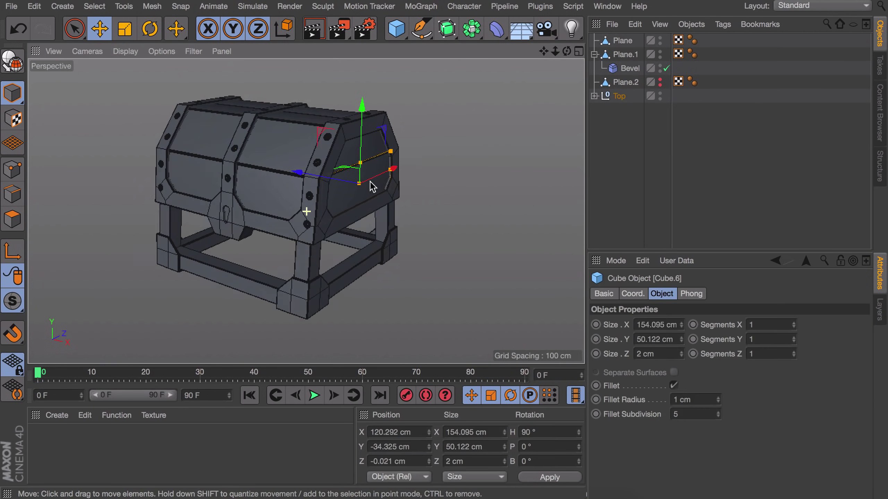
pyautogui.hotkey('ctrl', 'c')
pyautogui.hotkey('ctrl', 'v')
pyautogui.moveTo(334, 120); pyautogui.dragTo(335, 200)
# - Resize the copied plank to about 169.4 cm wide and 35.6 cm high to fit between the corner posts
pyautogui.scroll(5, 335, 207)
pyautogui.moveTo(465, 202); pyautogui.dragTo(479, 200)
pyautogui.moveTo(285, 209); pyautogui.dragTo(274, 205)
pyautogui.moveTo(276, 210)
pyautogui.keyDown('alt'); pyautogui.mouseDown()
pyautogui.moveTo(343, 214)
pyautogui.moveTo(268, 215)
pyautogui.mouseUp(); pyautogui.keyUp('alt')
pyautogui.keyDown('alt'); pyautogui.moveTo(343, 210); pyautogui.dragTo(280, 210); pyautogui.keyUp('alt')
# - Duplicate the side plank into a second row filling the opening, and copy both planks to the opposite side
pyautogui.moveTo(375, 172); pyautogui.dragTo(374, 191)
pyautogui.moveTo(377, 174); pyautogui.dragTo(376, 95)
pyautogui.keyDown('alt'); pyautogui.moveTo(369, 202); pyautogui.dragTo(395, 129); pyautogui.keyUp('alt')
pyautogui.keyDown('shift'); pyautogui.click(423, 214); pyautogui.keyUp('shift')
pyautogui.moveTo(398, 132); pyautogui.dragTo(398, 130)
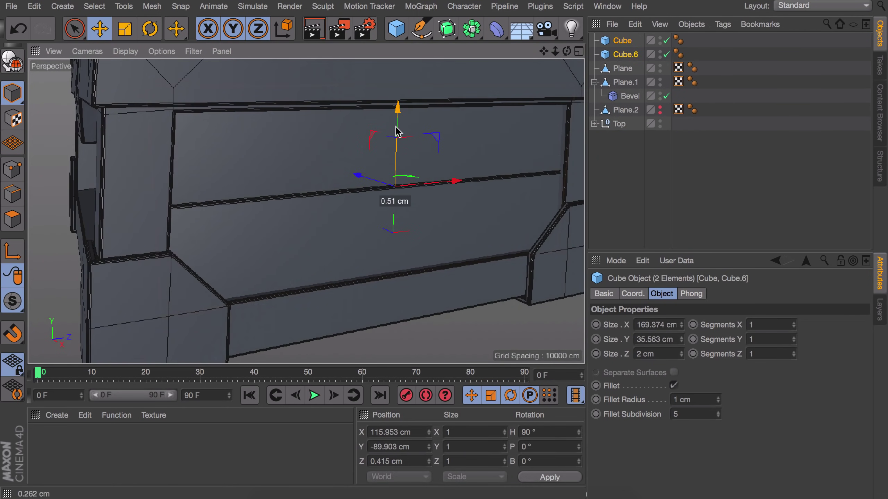
pyautogui.keyDown('ctrl'); pyautogui.moveTo(358, 181); pyautogui.dragTo(231, 176); pyautogui.keyUp('ctrl')
pyautogui.keyDown('alt'); pyautogui.moveTo(179, 189); pyautogui.dragTo(420, 175); pyautogui.keyUp('alt')
# - Copy the two planks rotated to a heading of 180° and move the pair into the opening behind the lock
pyautogui.moveTo(453, 163); pyautogui.dragTo(346, 208)
pyautogui.press('r')
pyautogui.keyDown('ctrl'); pyautogui.keyDown('shift'); pyautogui.moveTo(280, 218); pyautogui.dragTo(423, 209); pyautogui.keyUp('shift'); pyautogui.keyUp('ctrl')
pyautogui.press('e')
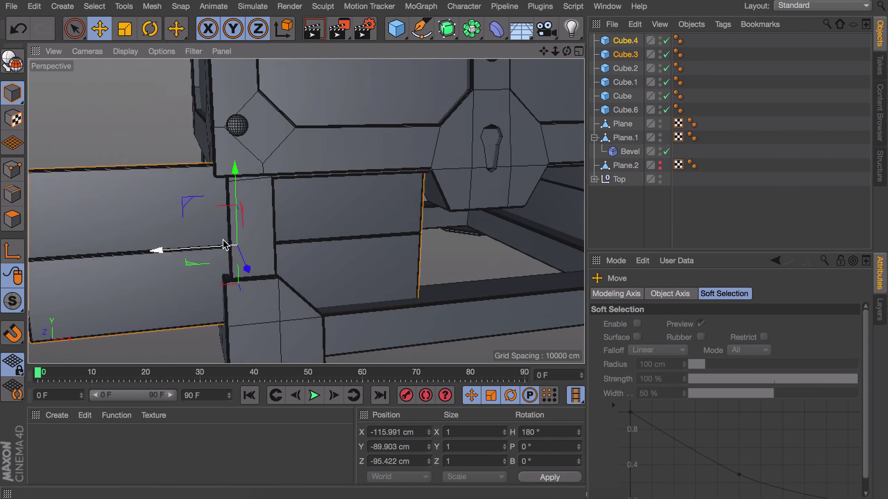
pyautogui.moveTo(224, 244); pyautogui.dragTo(364, 246)
pyautogui.moveTo(373, 245); pyautogui.dragTo(377, 249)
# - Tilt the front plank pair to a pitch of about 6.7° and adjust its width to span the front opening
pyautogui.press('r')
pyautogui.middleClick(350, 245)
pyautogui.middleClick(209, 273)
pyautogui.moveTo(229, 136); pyautogui.dragTo(230, 196)
pyautogui.middleClick(179, 210)
pyautogui.press('e')
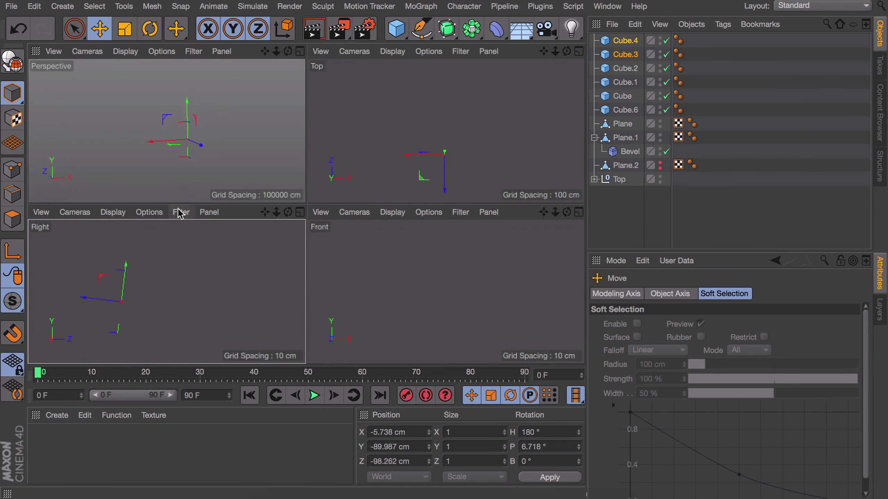
pyautogui.middleClick(181, 185)
pyautogui.moveTo(699, 38); pyautogui.dragTo(627, 56)
pyautogui.moveTo(679, 326); pyautogui.dragTo(679, 314)
# - Duplicate the front plank pair to the opposite long side of the frame, at about Z 94 cm
pyautogui.keyDown('alt'); pyautogui.moveTo(259, 196); pyautogui.dragTo(419, 207); pyautogui.keyUp('alt')
pyautogui.press('r')
pyautogui.press('w')
pyautogui.press('e')
pyautogui.keyDown('alt'); pyautogui.moveTo(274, 142); pyautogui.dragTo(349, 206); pyautogui.keyUp('alt')
pyautogui.moveTo(303, 190); pyautogui.dragTo(170, 238)
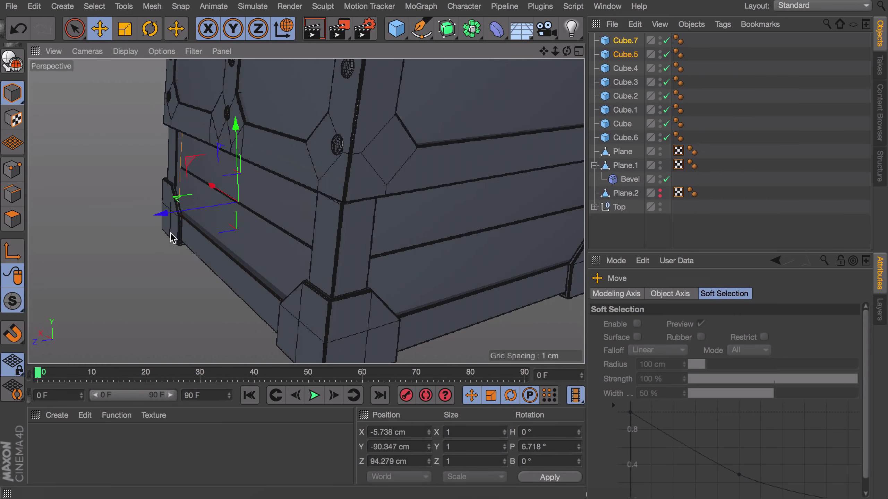
# - Group all the lower plank cubes and name the group planks
pyautogui.scroll(-5, 315, 214)
pyautogui.click(489, 210)
pyautogui.keyDown('alt'); pyautogui.moveTo(497, 208); pyautogui.dragTo(287, 196); pyautogui.keyUp('alt')
pyautogui.hotkey('alt', 'g')
pyautogui.doubleClick(621, 41)
pyautogui.write('planks')
# - Group the planks with the frame and corner piece objects and name the group Bottom
pyautogui.scroll(5, 323, 207)
pyautogui.moveTo(696, 101); pyautogui.dragTo(618, 43)
pyautogui.hotkey('alt', 'g')
pyautogui.write('Bottom')
pyautogui.scroll(-5, 335, 100)
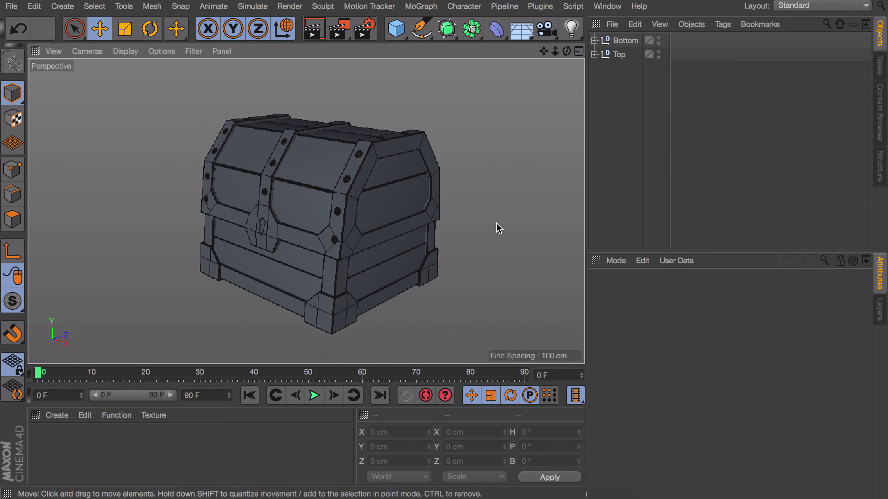
# - Add a cylinder 10 cm across and 2 cm high, banked 90°, beside the chest's lower side corner at about X 127, Y -121, Z -83 cm
pyautogui.click(400, 33)
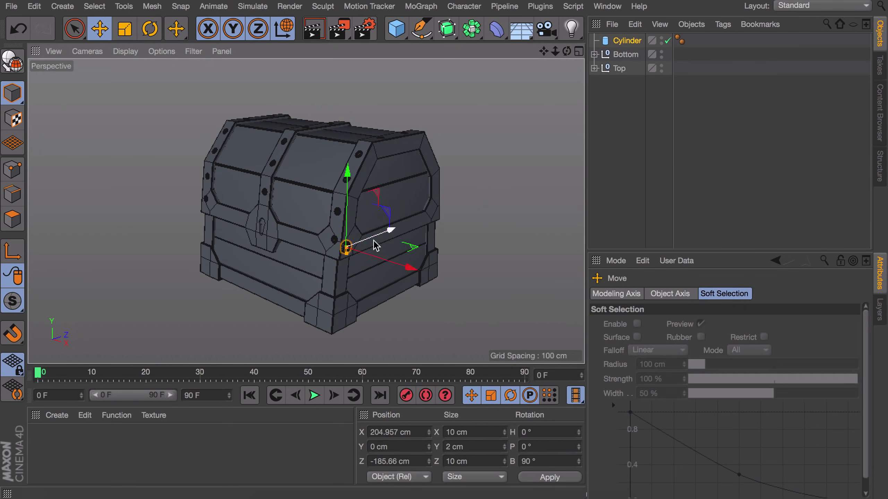
pyautogui.moveTo(409, 267); pyautogui.dragTo(403, 265)
pyautogui.middleClick(391, 260)
pyautogui.moveTo(175, 254); pyautogui.dragTo(241, 253)
pyautogui.moveTo(529, 152); pyautogui.dragTo(510, 155)
pyautogui.scroll(10, 214, 121)
pyautogui.moveTo(184, 92); pyautogui.dragTo(168, 119)
pyautogui.scroll(-5, 388, 272)
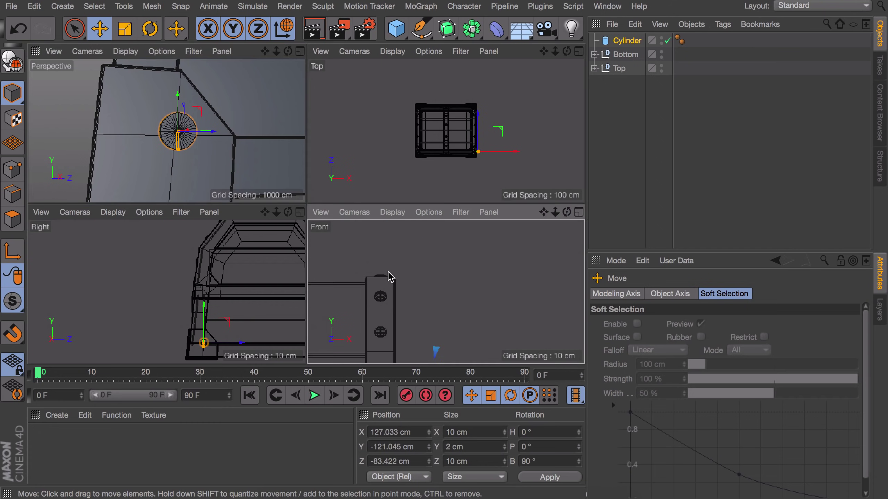
# - Seat the cylinder as a rivet on the outer face of the lower corner piece, at about X 123 cm
pyautogui.scroll(2, 377, 202)
pyautogui.scroll(5, 412, 290)
pyautogui.moveTo(465, 293); pyautogui.dragTo(446, 294)
pyautogui.keyDown('alt'); pyautogui.moveTo(178, 132); pyautogui.dragTo(210, 129); pyautogui.keyUp('alt')
pyautogui.scroll(5, 182, 131)
pyautogui.moveTo(209, 130); pyautogui.dragTo(234, 139)
pyautogui.scroll(-10, 210, 130)
# - Duplicate the rivet to a second spot on the corner piece and copy the rivets to the other bottom corners
pyautogui.click(204, 142)
pyautogui.click(180, 162)
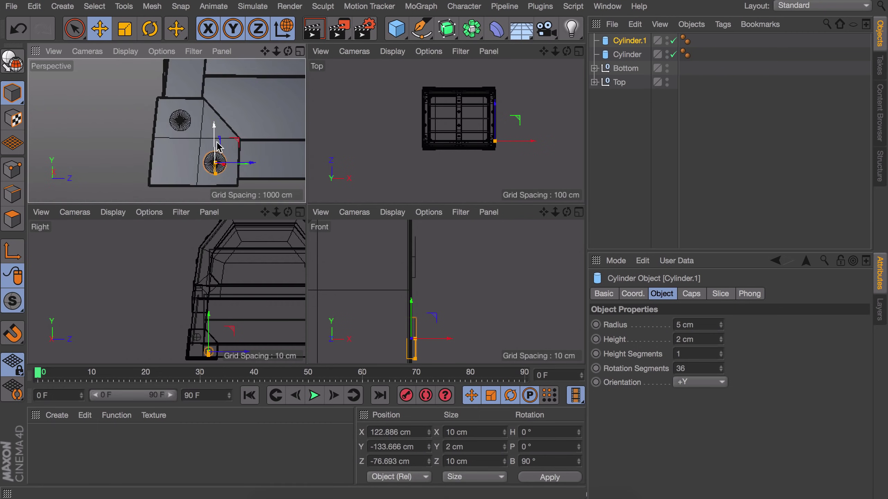
pyautogui.click(188, 118)
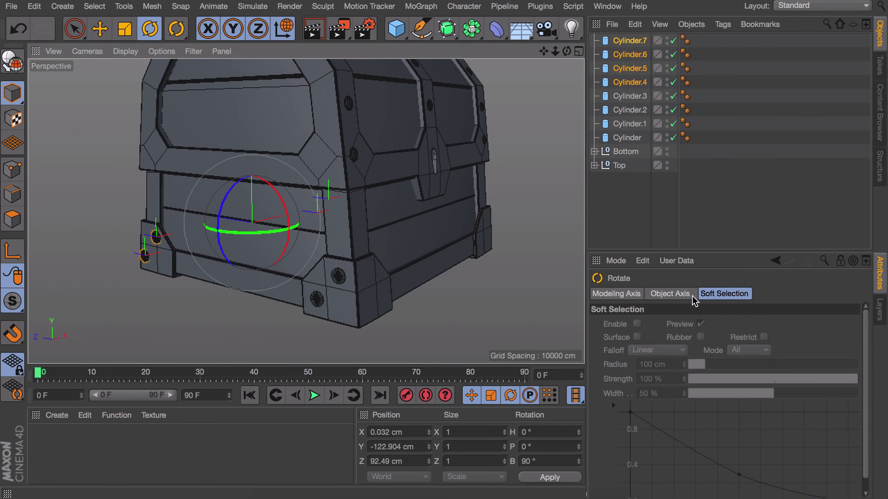
pyautogui.press('e')
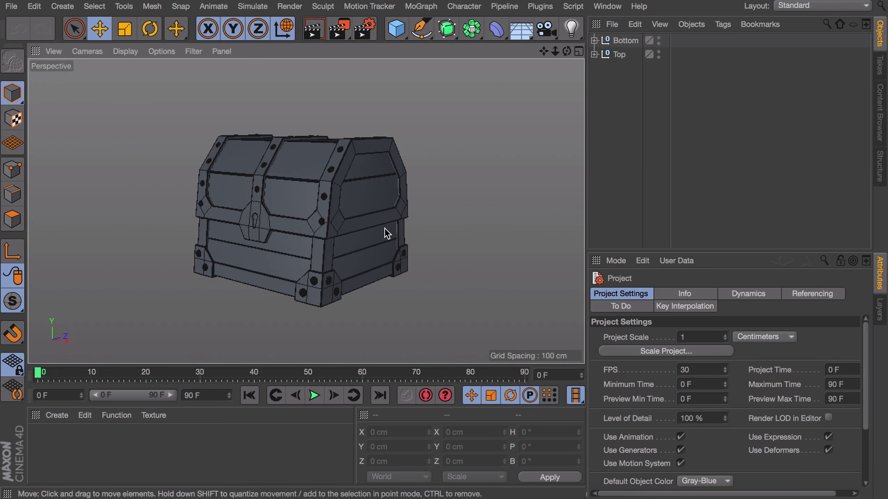
# - Add a cube scaled to 13.6 cm and place it outside the chest's side planks at about X 148, Y -69 cm
pyautogui.keyDown('alt'); pyautogui.moveTo(385, 233); pyautogui.dragTo(393, 199, button='right'); pyautogui.keyUp('alt')
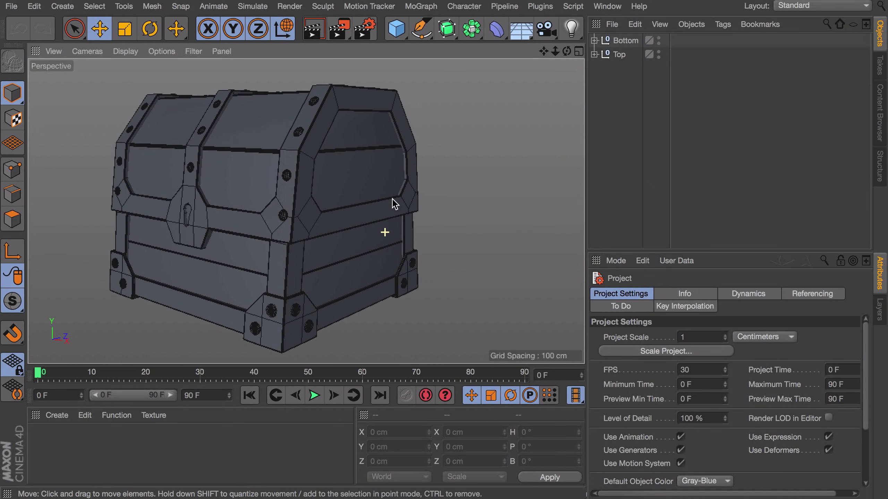
pyautogui.click(397, 28)
pyautogui.moveTo(330, 158); pyautogui.dragTo(458, 173)
pyautogui.press('t')
pyautogui.moveTo(458, 175); pyautogui.dragTo(358, 194)
pyautogui.press('e')
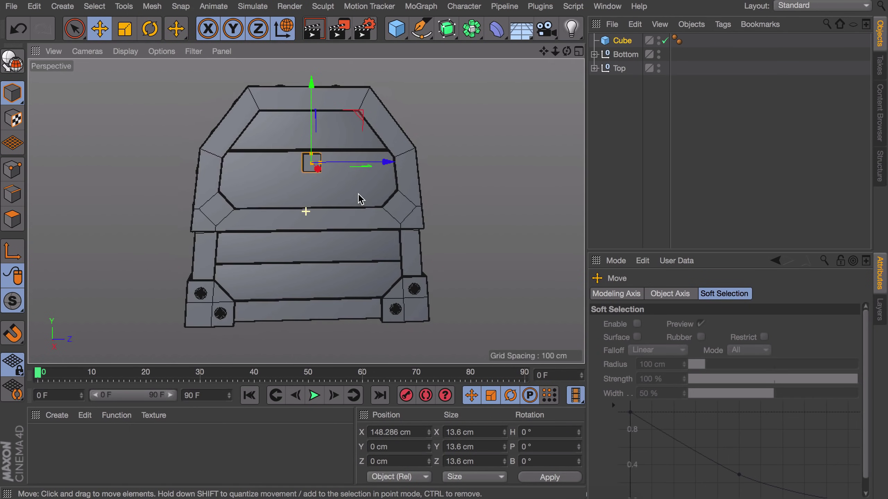
pyautogui.moveTo(311, 122); pyautogui.dragTo(349, 270)
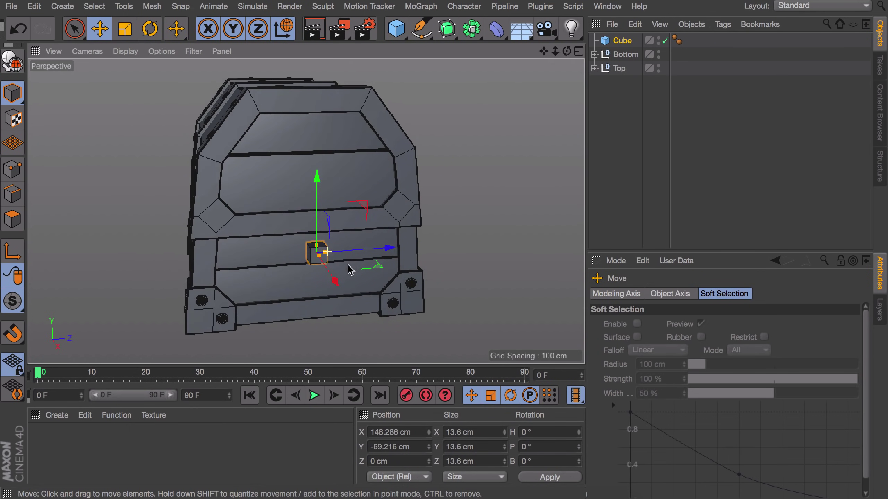
# - Set the cube's X and Y sizes to 12 cm and stretch its Z size to about 47 cm
pyautogui.click(622, 41)
pyautogui.doubleClick(651, 325)
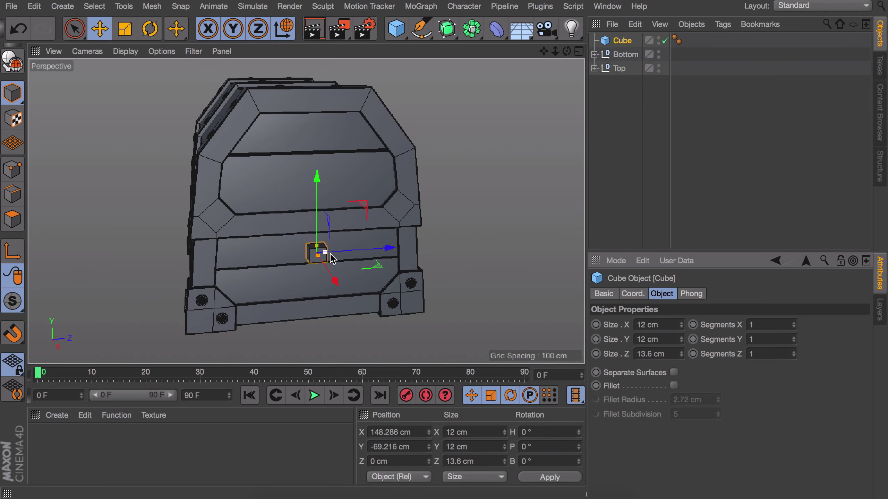
pyautogui.moveTo(325, 253); pyautogui.dragTo(353, 252)
pyautogui.scroll(8, 353, 252)
pyautogui.keyDown('alt'); pyautogui.moveTo(352, 204); pyautogui.dragTo(180, 149); pyautogui.keyUp('alt')
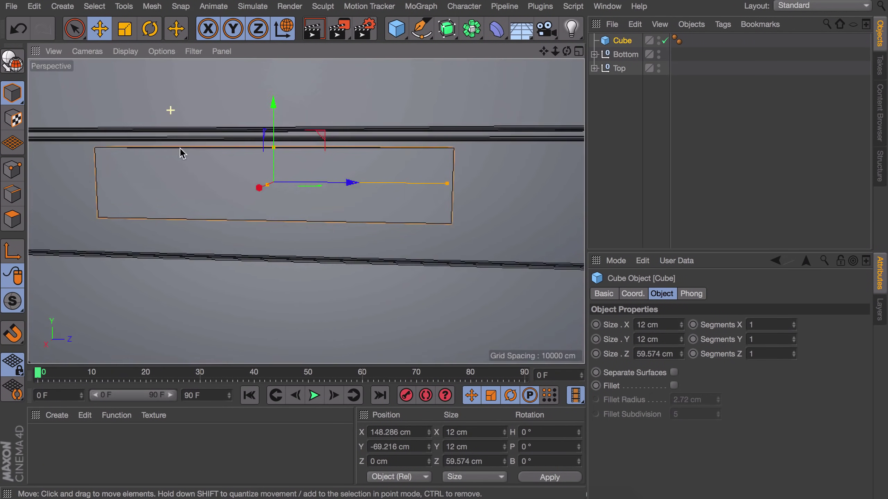
pyautogui.keyDown('alt'); pyautogui.moveTo(180, 149); pyautogui.dragTo(201, 164, button='right'); pyautogui.keyUp('alt')
pyautogui.keyDown('alt'); pyautogui.moveTo(201, 164); pyautogui.dragTo(307, 211, button='middle'); pyautogui.keyUp('alt')
pyautogui.keyDown('alt'); pyautogui.moveTo(392, 194); pyautogui.dragTo(159, 191); pyautogui.keyUp('alt')
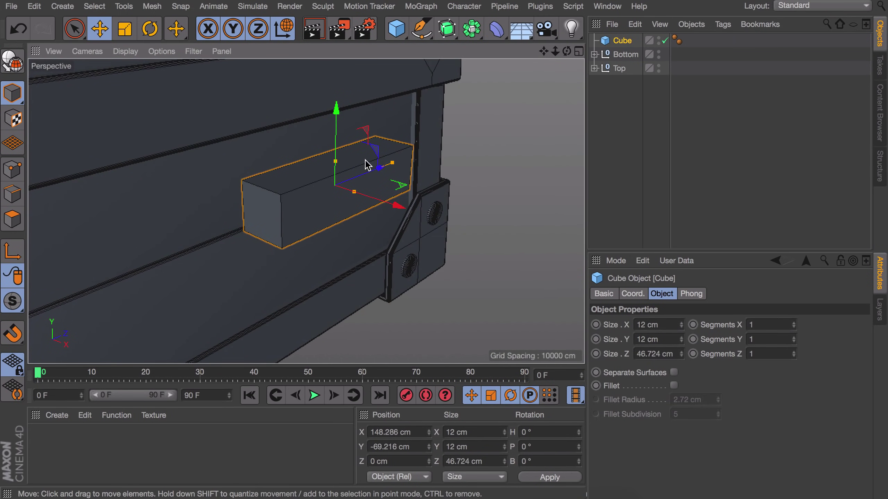
# - Make the cube editable and extrude both of its end faces outward by 12 cm with Create Caps off
pyautogui.press('c')
pyautogui.click(12, 220)
pyautogui.click(246, 215)
pyautogui.keyDown('alt'); pyautogui.moveTo(303, 187); pyautogui.dragTo(346, 202); pyautogui.keyUp('alt')
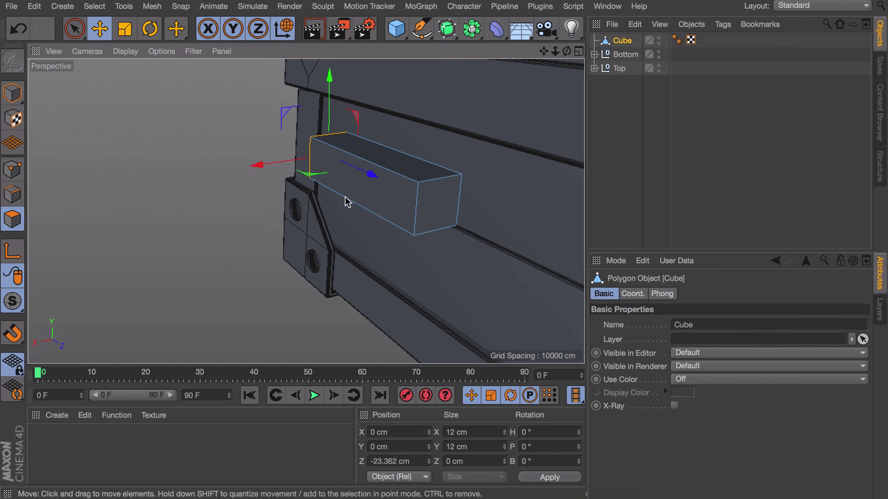
pyautogui.click(428, 194)
pyautogui.press('d')
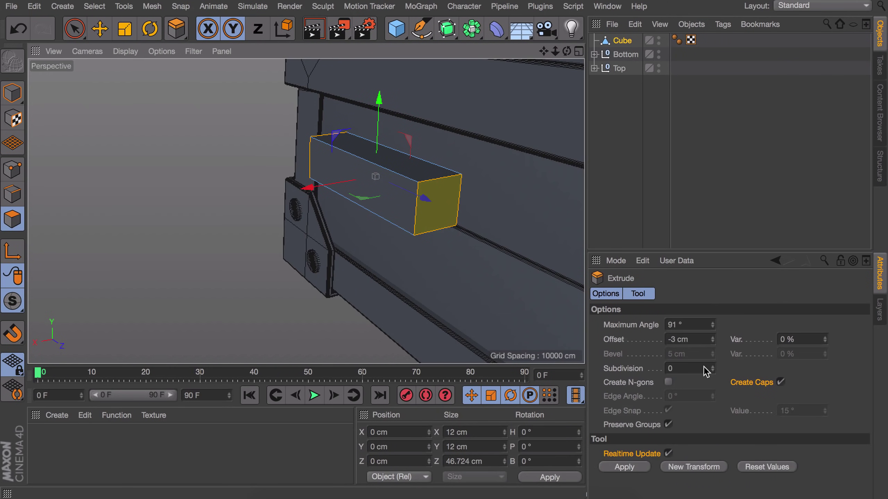
pyautogui.click(780, 382)
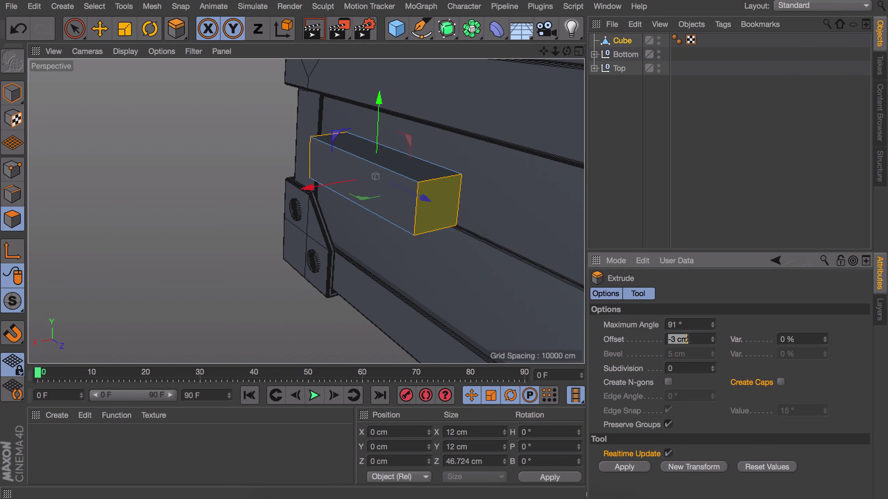
pyautogui.press('Return')
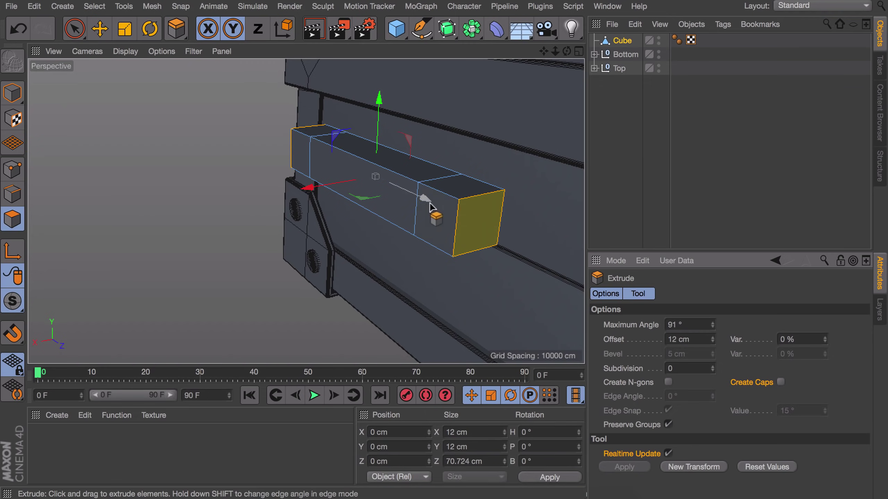
pyautogui.moveTo(375, 192)
pyautogui.keyDown('alt'); pyautogui.mouseDown()
pyautogui.moveTo(839, 223)
pyautogui.moveTo(375, 194)
pyautogui.mouseUp(); pyautogui.keyUp('alt')
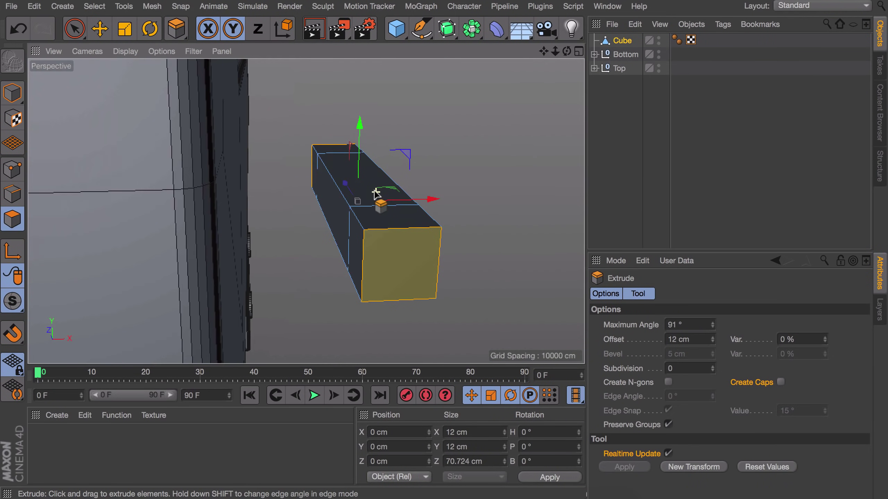
# - Extrude the chest-facing faces of both end sections about 22 cm toward the chest to form the handle's arms
pyautogui.click(355, 248)
pyautogui.keyDown('alt'); pyautogui.moveTo(344, 232); pyautogui.dragTo(309, 242); pyautogui.keyUp('alt')
pyautogui.moveTo(455, 208); pyautogui.dragTo(417, 217)
pyautogui.keyDown('alt'); pyautogui.moveTo(347, 252); pyautogui.dragTo(212, 212); pyautogui.keyUp('alt')
pyautogui.keyDown('alt'); pyautogui.moveTo(212, 212); pyautogui.dragTo(205, 262, button='right'); pyautogui.keyUp('alt')
pyautogui.keyDown('alt'); pyautogui.moveTo(204, 252); pyautogui.dragTo(288, 291); pyautogui.keyUp('alt')
# - Shorten the handle's arms by moving their end faces to about X -22 cm, and reposition the handle beside the chest wall
pyautogui.press('e')
pyautogui.moveTo(283, 225); pyautogui.dragTo(318, 228)
pyautogui.click(12, 93)
pyautogui.keyDown('alt'); pyautogui.moveTo(305, 224); pyautogui.dragTo(149, 197); pyautogui.keyUp('alt')
pyautogui.keyDown('alt'); pyautogui.moveTo(148, 197); pyautogui.dragTo(223, 203, button='right'); pyautogui.keyUp('alt')
pyautogui.keyDown('alt'); pyautogui.moveTo(305, 210); pyautogui.dragTo(233, 201); pyautogui.keyUp('alt')
pyautogui.moveTo(435, 202); pyautogui.dragTo(446, 204)
# - Expand the two arm end faces outward by about 1.8 cm with Extrude Inner and extrude them toward the chest as mounting plates
pyautogui.click(9, 217)
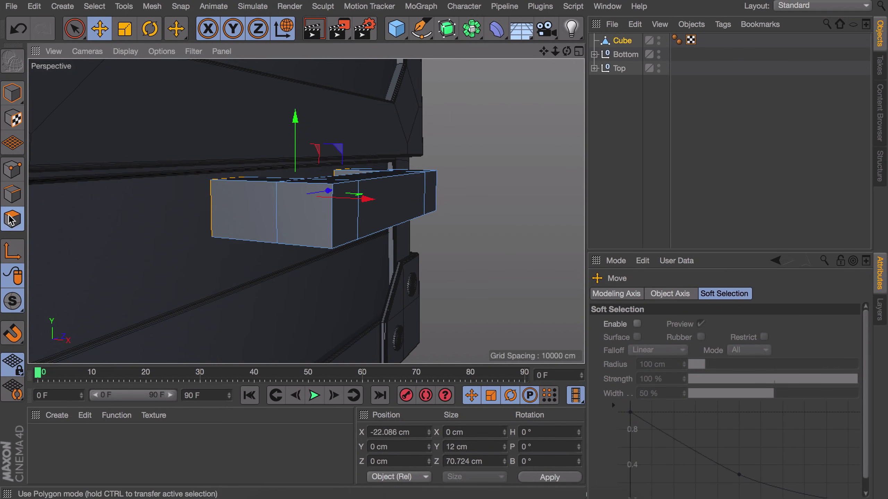
pyautogui.press('i')
pyautogui.moveTo(232, 214); pyautogui.dragTo(295, 196)
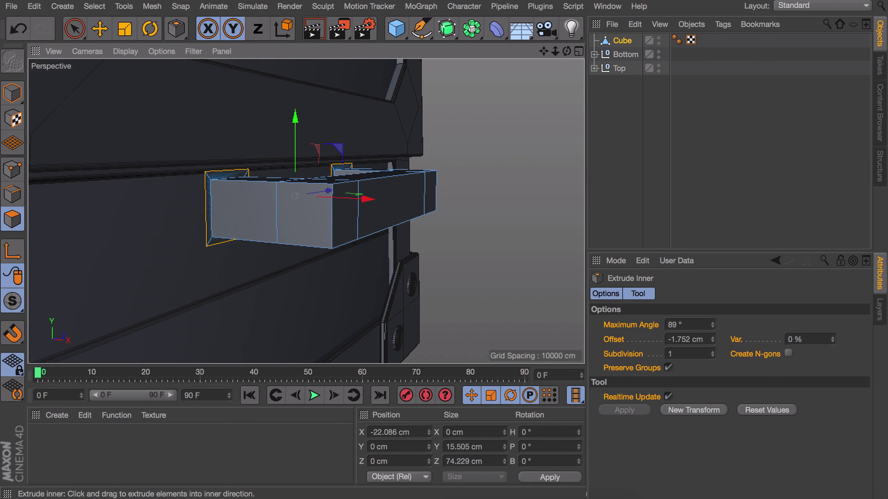
pyautogui.click(259, 29)
pyautogui.press('d')
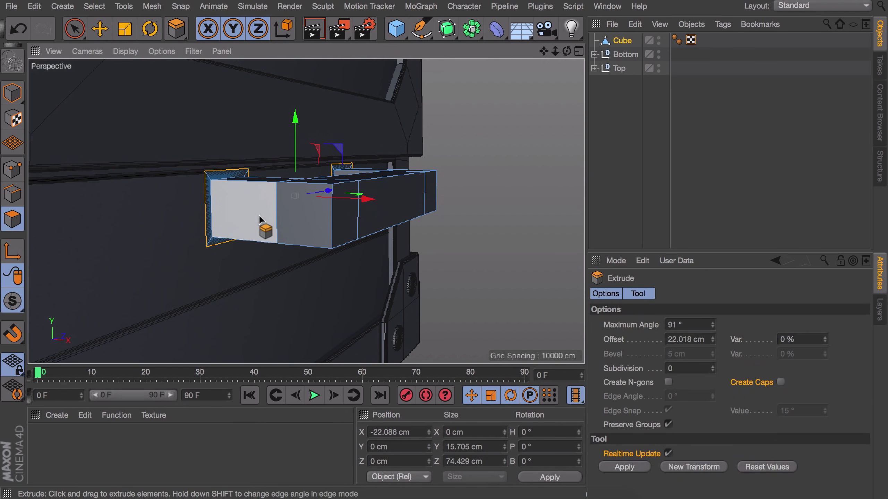
pyautogui.moveTo(263, 232); pyautogui.dragTo(203, 241)
# - Move the whole handle along X toward the chest so its mounting plates meet the side planks
pyautogui.press('e')
pyautogui.click(20, 91)
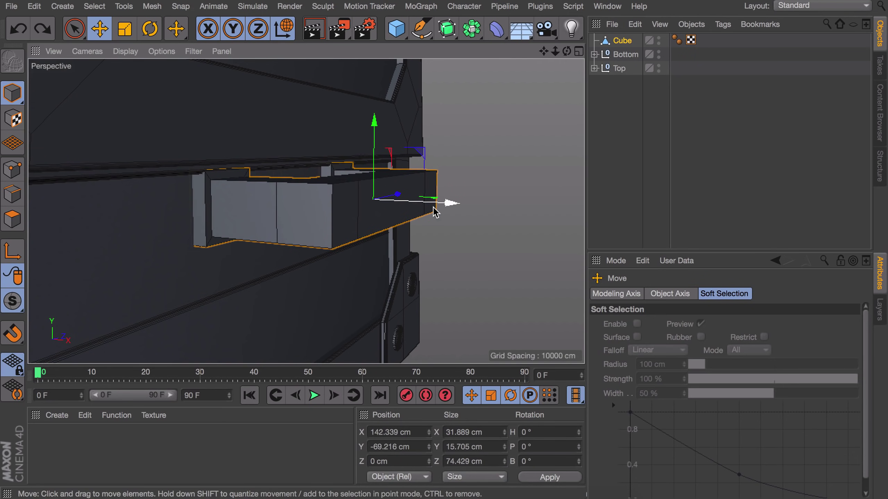
pyautogui.moveTo(434, 212); pyautogui.dragTo(363, 218)
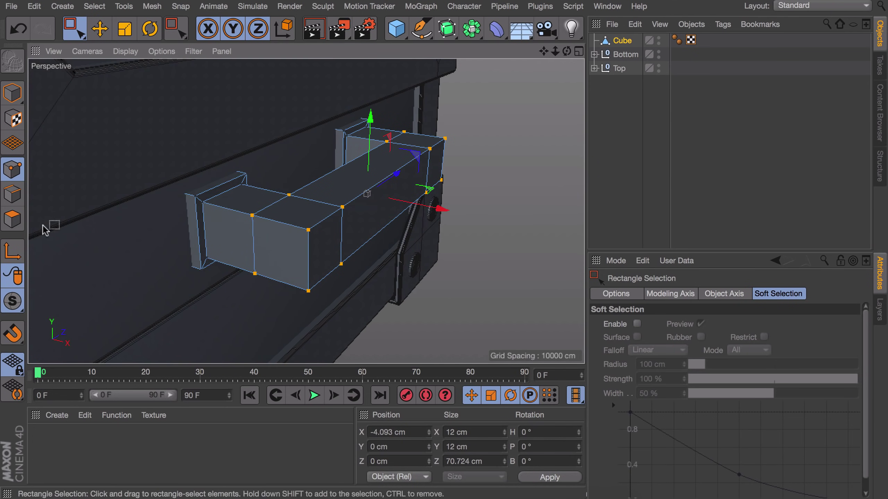
# - Isolate the handle and bevel the inner and outer vertical edges at its two bends by about 7 cm
pyautogui.press('e')
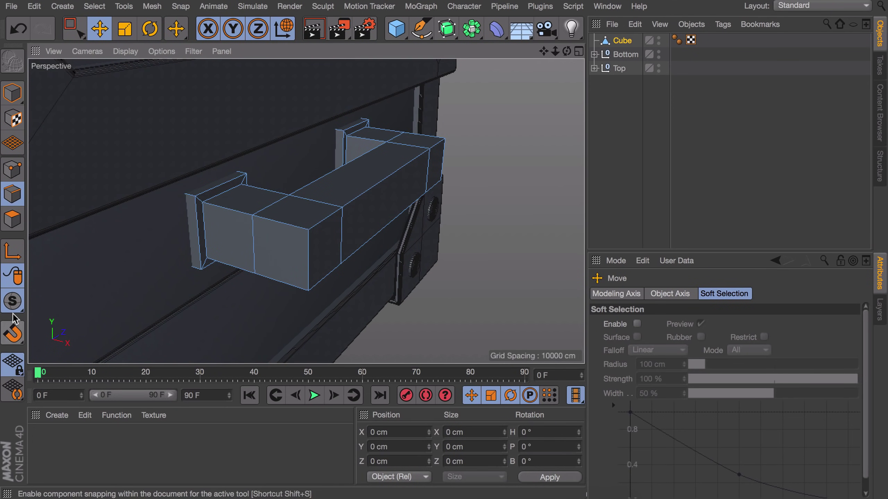
pyautogui.click(12, 300)
pyautogui.click(102, 344)
pyautogui.keyDown('alt'); pyautogui.moveTo(243, 236); pyautogui.dragTo(402, 234); pyautogui.keyUp('alt')
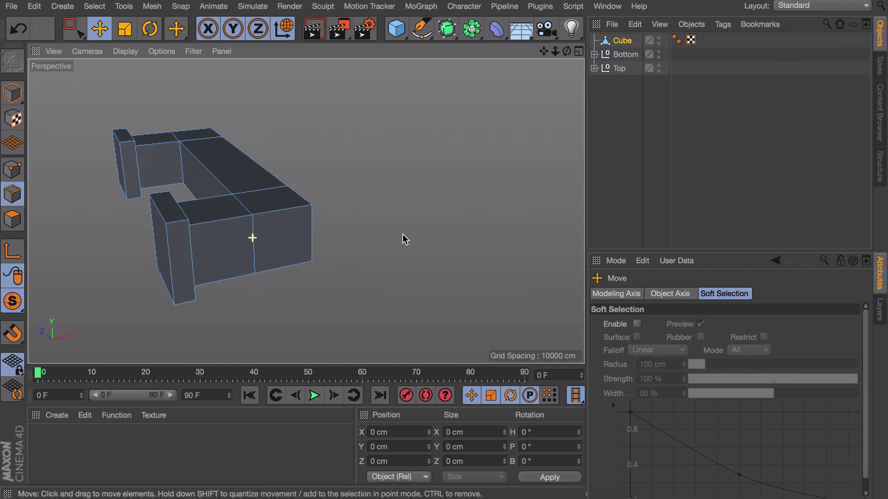
pyautogui.click(312, 238)
pyautogui.keyDown('alt'); pyautogui.moveTo(182, 172); pyautogui.dragTo(212, 224); pyautogui.keyUp('alt')
pyautogui.press('m')
pyautogui.press('s')
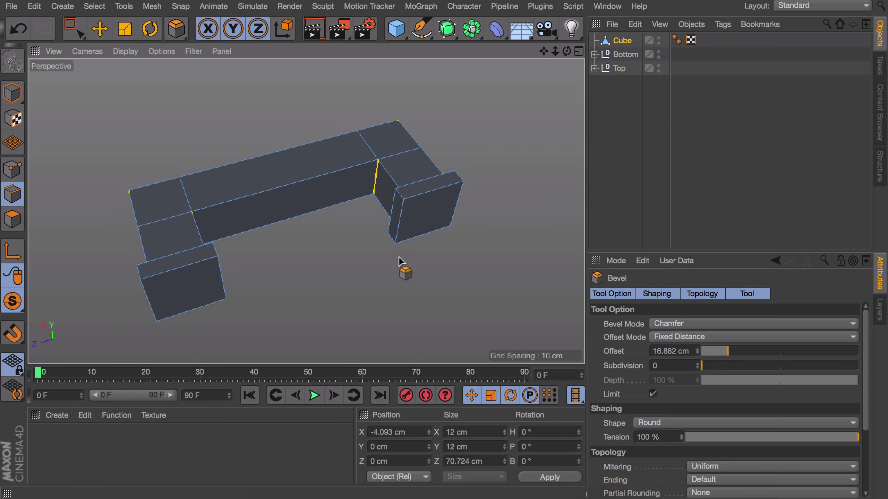
pyautogui.moveTo(252, 259); pyautogui.dragTo(346, 259)
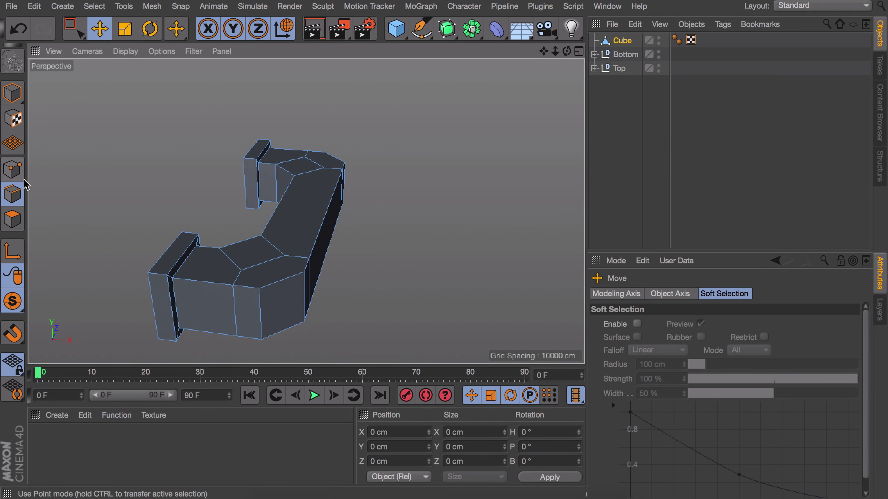
# - Loop-select the handle's long border edges and the mounting plates' outline edges, keeping only the handle displayed
pyautogui.click(12, 301)
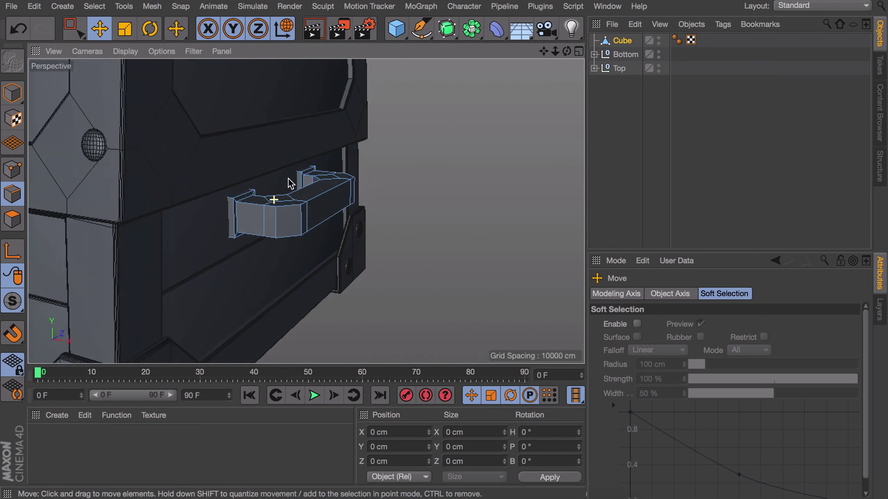
pyautogui.press('u')
pyautogui.press('l')
pyautogui.click(223, 212)
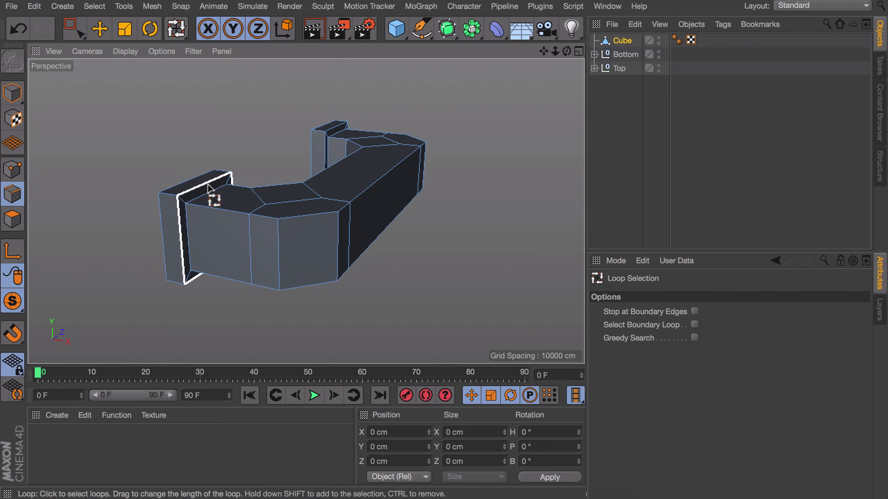
pyautogui.click(179, 184)
pyautogui.keyDown('alt'); pyautogui.moveTo(179, 184); pyautogui.dragTo(433, 217); pyautogui.keyUp('alt')
pyautogui.click(161, 251)
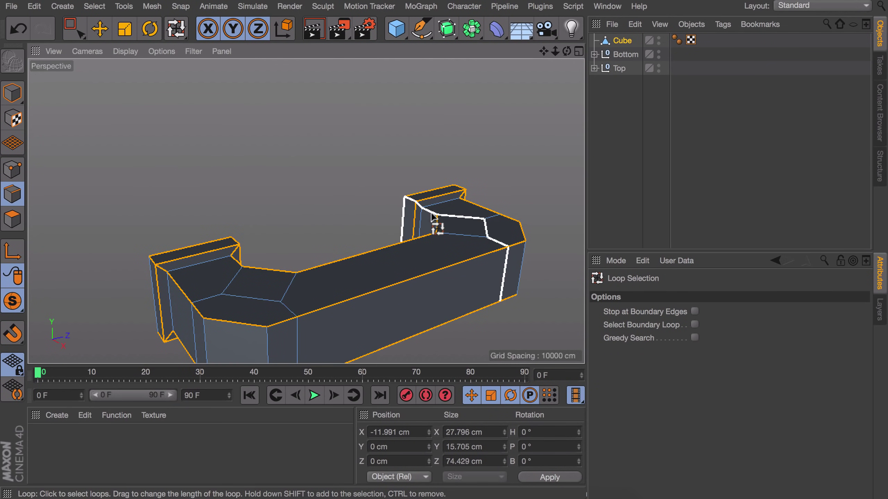
pyautogui.keyDown('alt'); pyautogui.moveTo(287, 295); pyautogui.dragTo(341, 235); pyautogui.keyUp('alt')
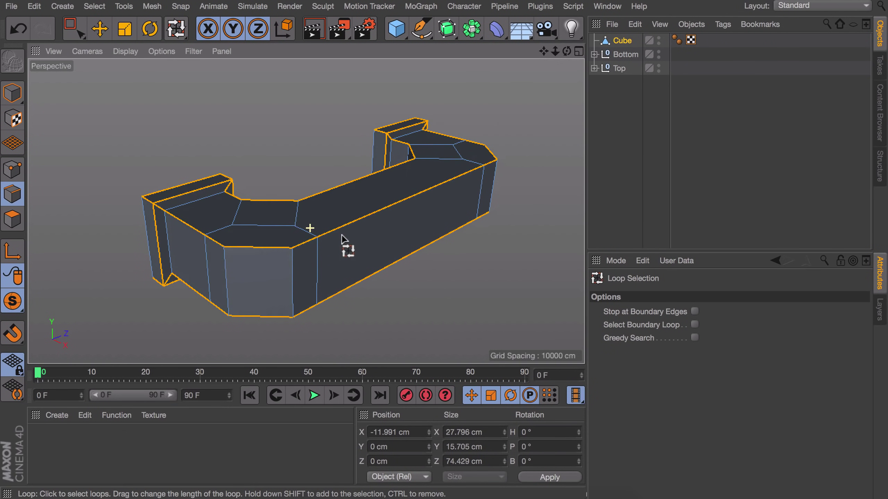
pyautogui.press('e')
pyautogui.click(225, 268)
pyautogui.hotkey('ctrl', 'z')
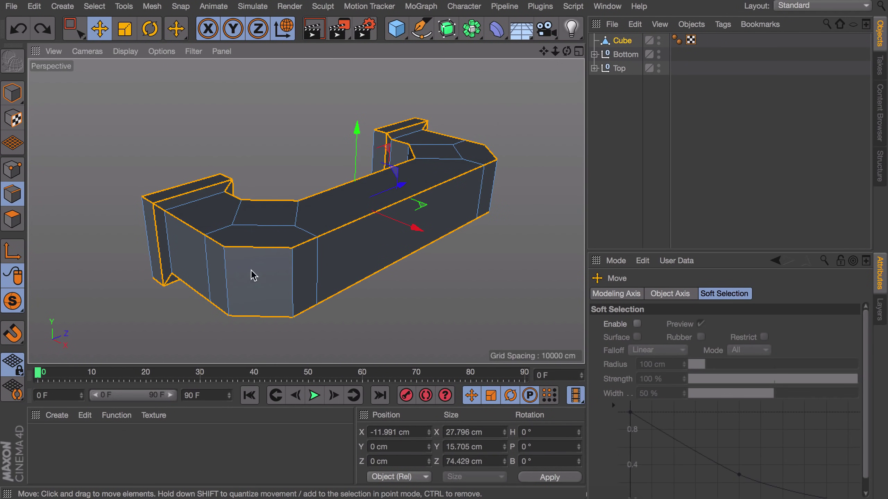
# - Bevel the selected handle edges with a 1 cm offset and several subdivisions for rounded borders
pyautogui.keyDown('alt'); pyautogui.moveTo(315, 258); pyautogui.dragTo(369, 218); pyautogui.keyUp('alt')
pyautogui.keyDown('alt'); pyautogui.moveTo(300, 193); pyautogui.dragTo(550, 197); pyautogui.keyUp('alt')
pyautogui.press('m')
pyautogui.press('s')
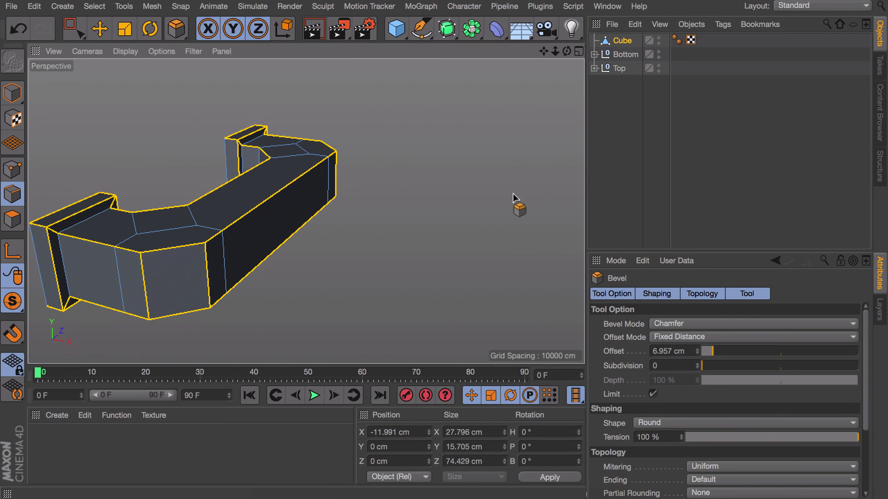
pyautogui.scroll(5, 173, 232)
pyautogui.keyDown('alt'); pyautogui.moveTo(265, 212); pyautogui.dragTo(321, 168, button='middle'); pyautogui.keyUp('alt')
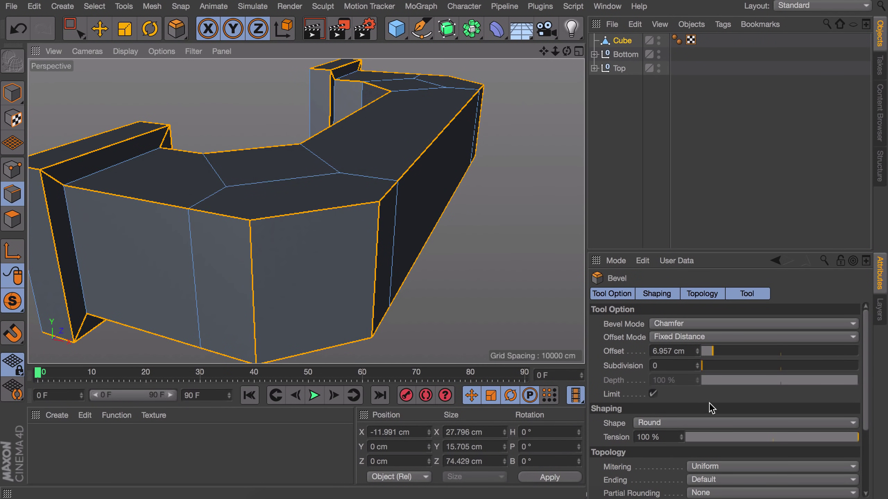
pyautogui.click(668, 351)
pyautogui.write('1')
pyautogui.press('Return')
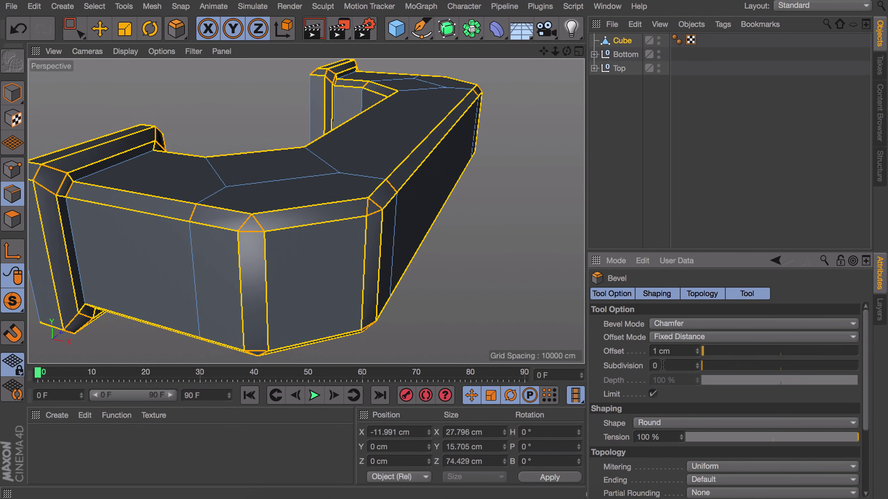
pyautogui.press('Return')
pyautogui.press('e')
pyautogui.click(481, 222)
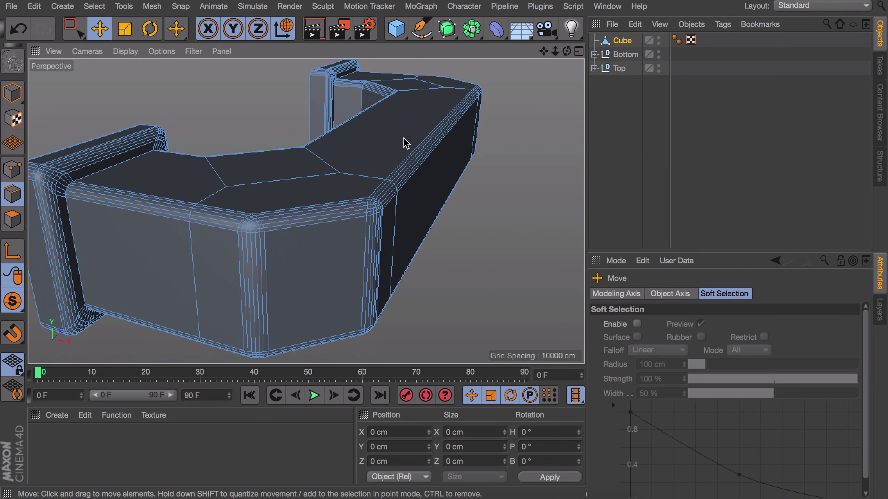
# - Render the view to inspect the bevelled handle against the chest's side
pyautogui.keyDown('alt'); pyautogui.moveTo(383, 184); pyautogui.dragTo(323, 228); pyautogui.keyUp('alt')
pyautogui.scroll(-5, 323, 228)
pyautogui.hotkey('ctrl', 'r')
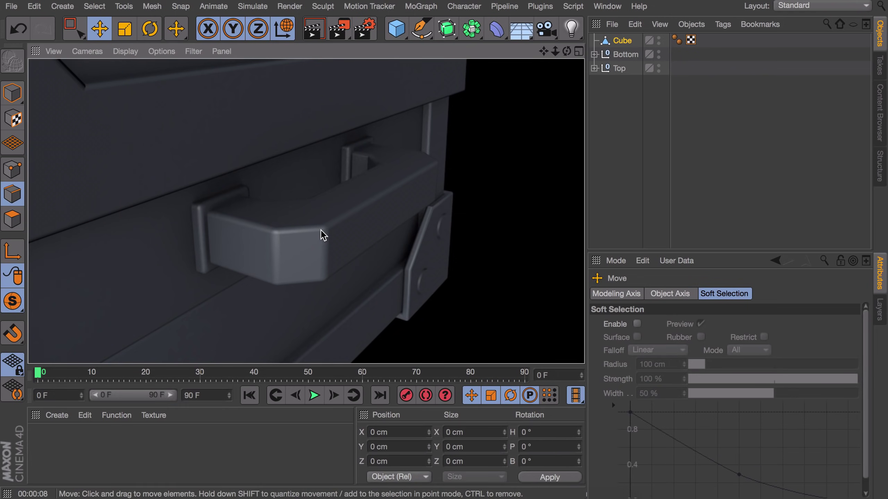
# - Redisplay the whole chest, add a Shear deformer as a child of the handle and fit it to its parent
pyautogui.click(316, 231)
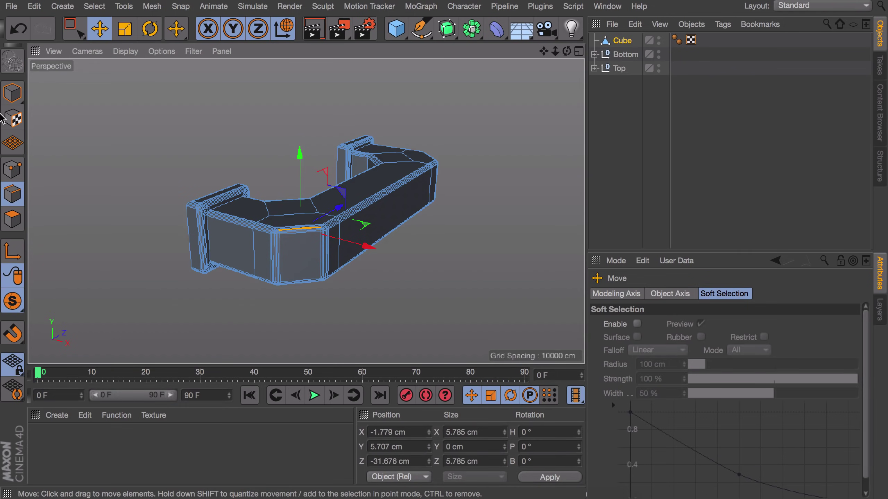
pyautogui.moveTo(12, 301); pyautogui.dragTo(53, 317)
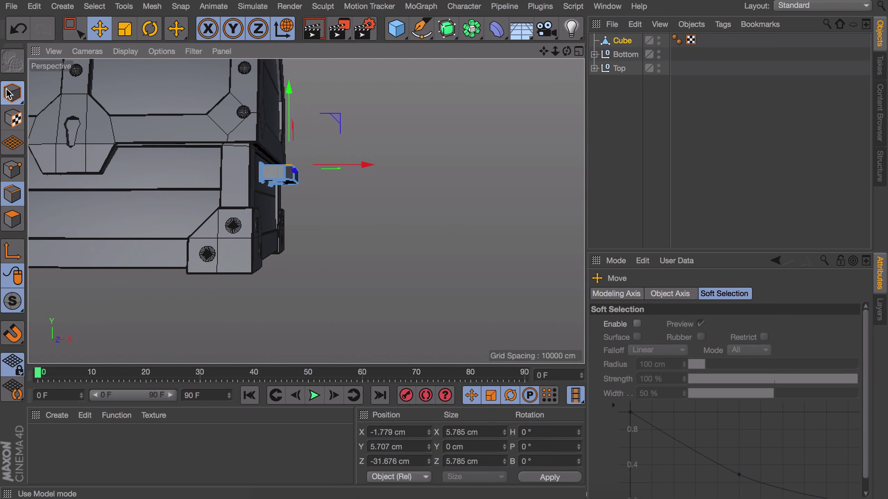
pyautogui.click(10, 93)
pyautogui.click(501, 30)
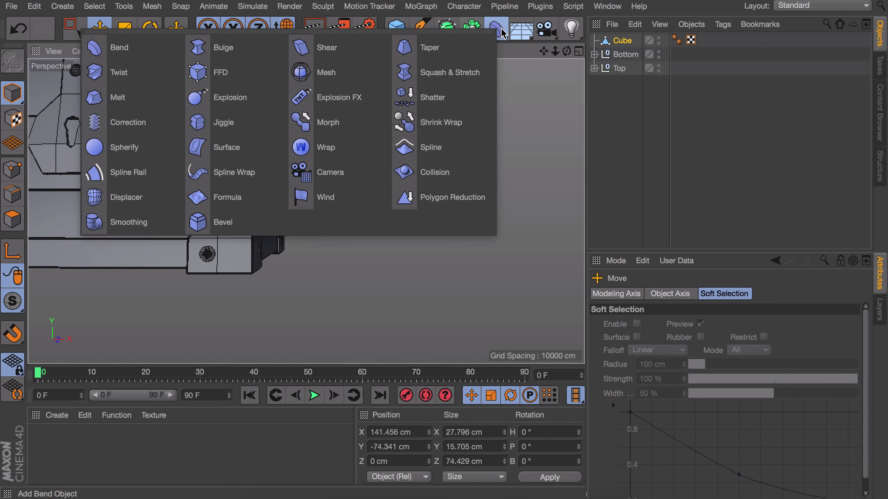
pyautogui.click(324, 48)
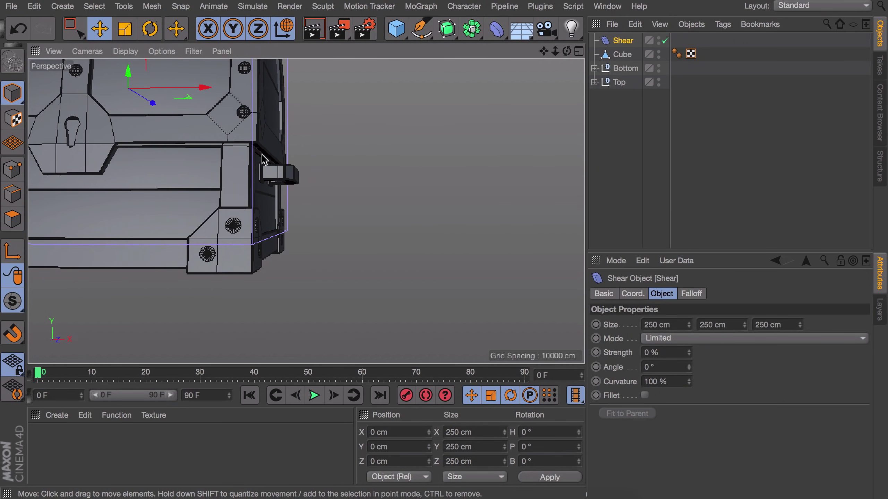
pyautogui.moveTo(622, 44); pyautogui.dragTo(633, 59)
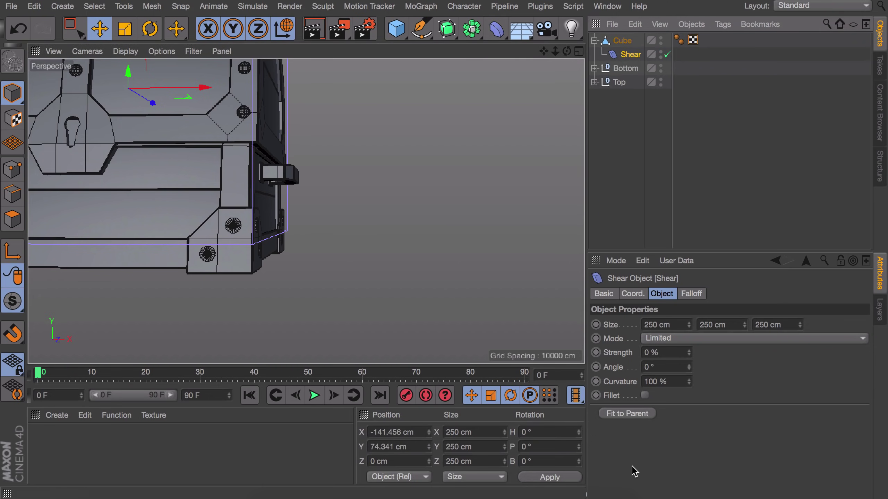
pyautogui.click(627, 413)
pyautogui.press('o')
# - Try shearing the handle with the deformer in its default orientation
pyautogui.keyDown('alt'); pyautogui.moveTo(309, 99); pyautogui.dragTo(364, 168); pyautogui.keyUp('alt')
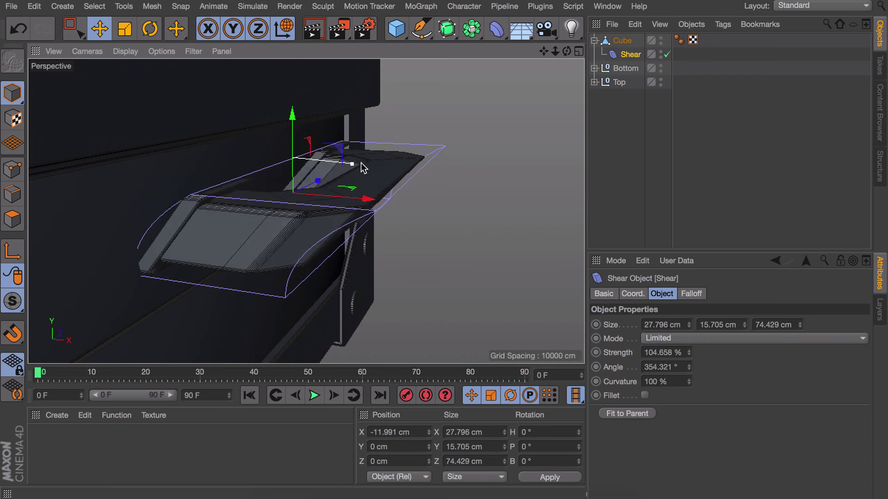
pyautogui.hotkey('ctrl', 'z')
pyautogui.moveTo(327, 160); pyautogui.dragTo(349, 263)
pyautogui.press('super+z')
# - Rotate the Shear deformer to a 90° bank and fit it to the handle again, testing a freehand shear
pyautogui.click(625, 56)
pyautogui.click(643, 415)
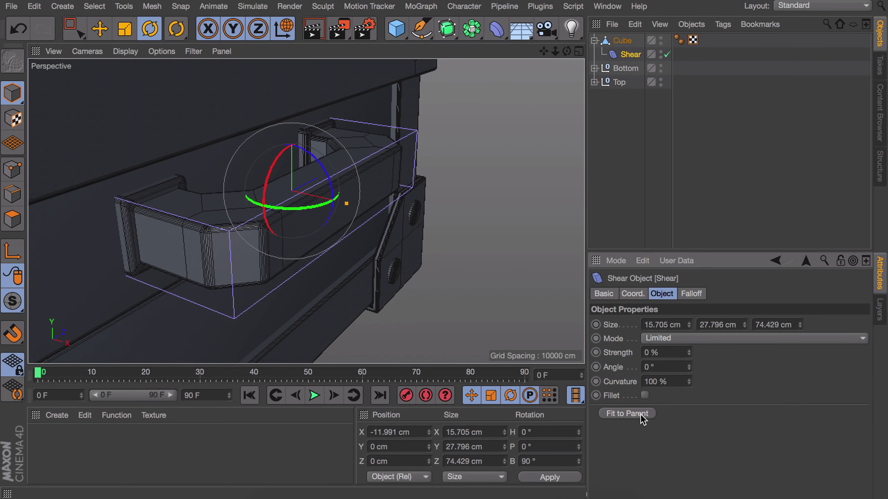
pyautogui.moveTo(347, 204); pyautogui.dragTo(368, 291)
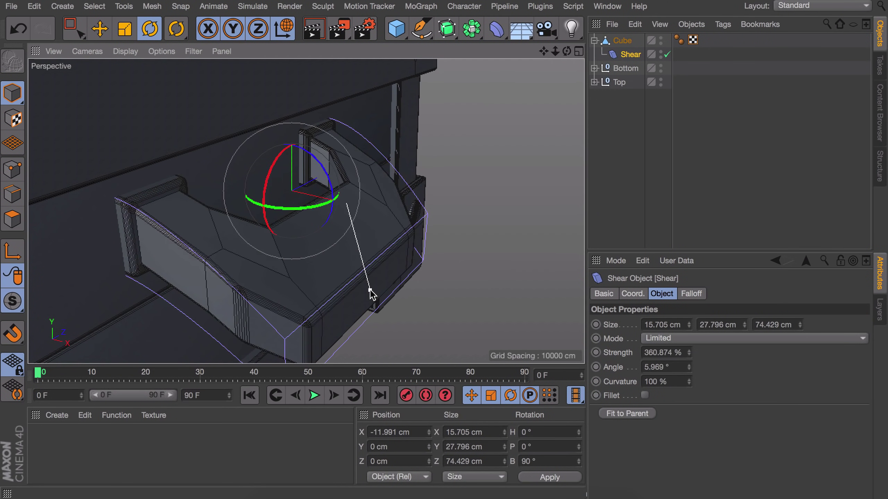
pyautogui.press('super+z')
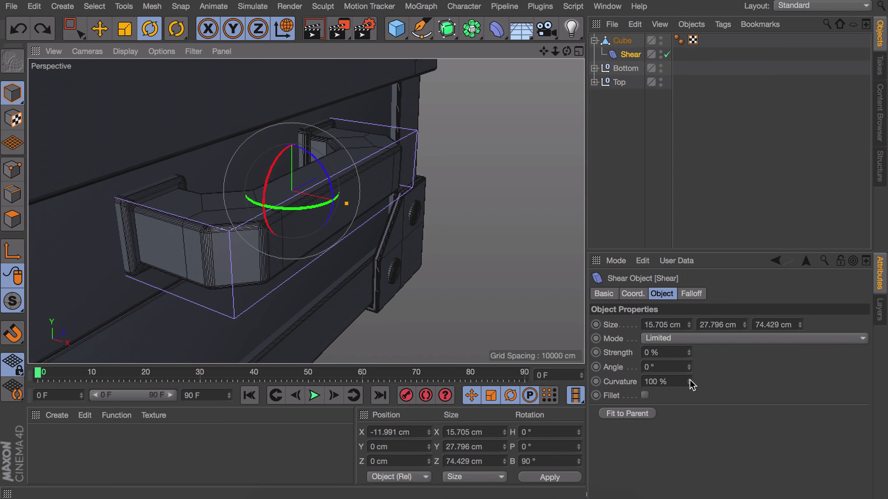
# - Set the Shear deformer's curvature to 0 %, strength to 60 % and mode to Within Box
pyautogui.moveTo(689, 381); pyautogui.dragTo(689, 399)
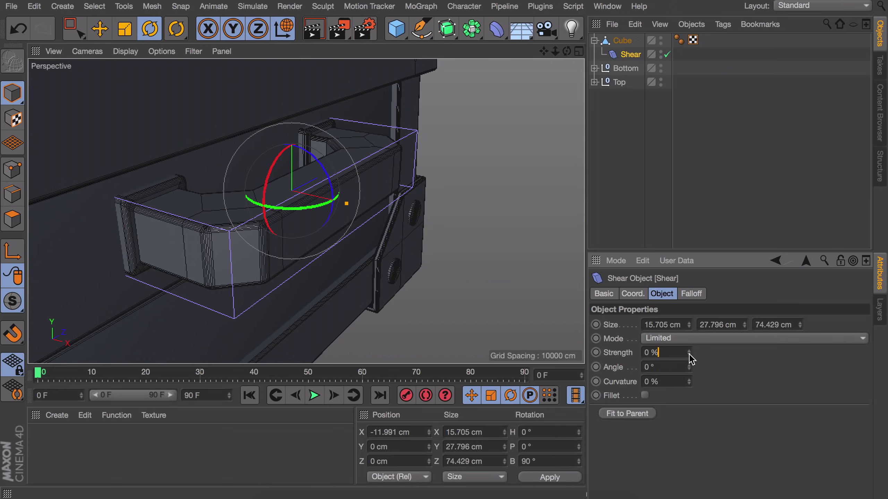
pyautogui.moveTo(690, 354); pyautogui.dragTo(690, 329)
pyautogui.keyDown('alt'); pyautogui.moveTo(318, 213); pyautogui.dragTo(407, 193); pyautogui.keyUp('alt')
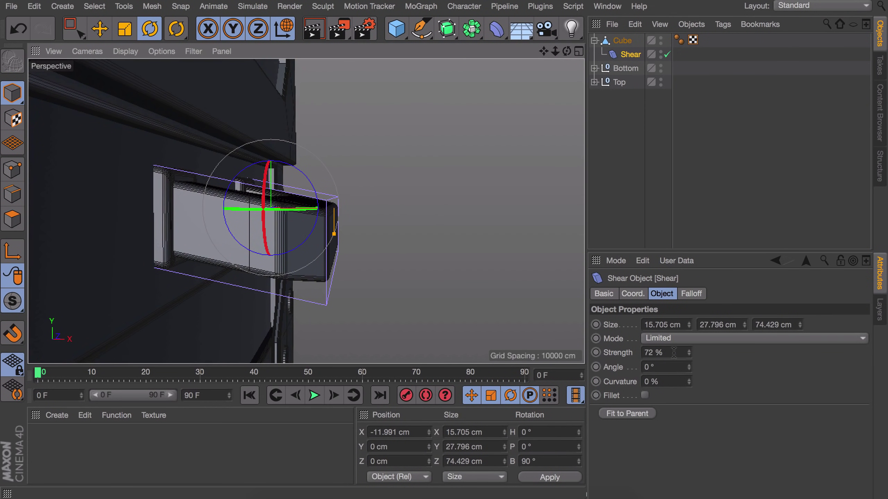
pyautogui.doubleClick(674, 352)
pyautogui.write('60')
pyautogui.press('Return')
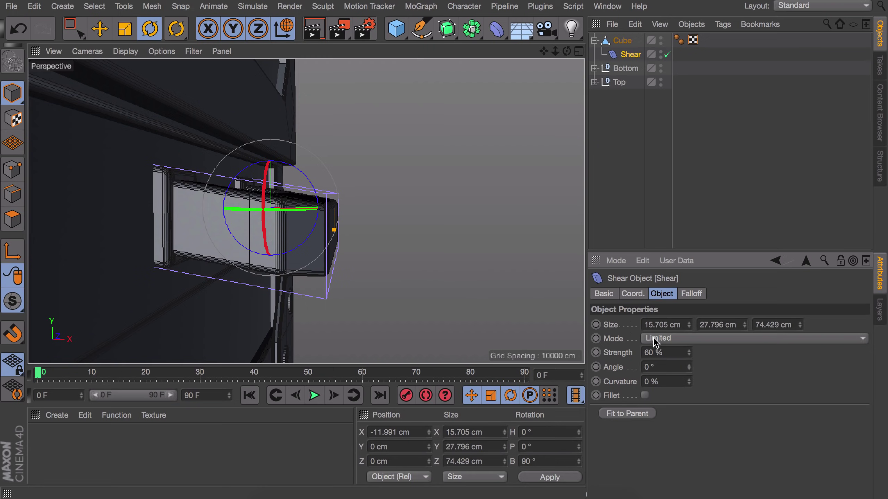
pyautogui.click(656, 339)
pyautogui.click(666, 364)
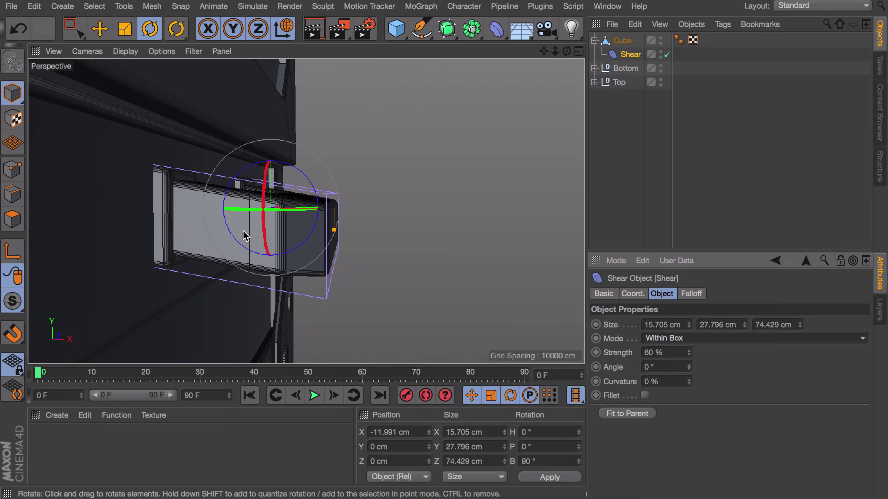
# - Reduce the handle's depth to about 24.4 cm, set it against the chest's side and refit its Shear deformer
pyautogui.press('e')
pyautogui.moveTo(342, 214); pyautogui.dragTo(241, 242)
pyautogui.click(658, 162)
pyautogui.keyDown('alt'); pyautogui.moveTo(297, 168); pyautogui.dragTo(334, 234); pyautogui.keyUp('alt')
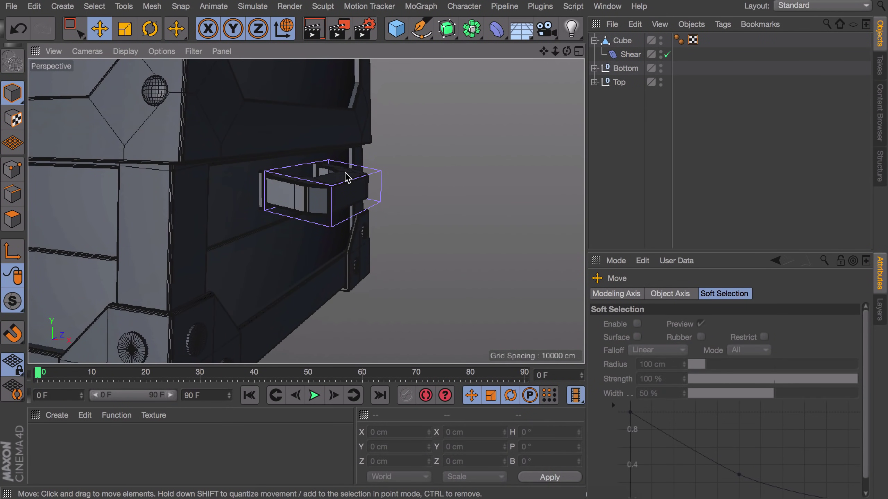
pyautogui.keyDown('alt'); pyautogui.moveTo(346, 177); pyautogui.dragTo(430, 238); pyautogui.keyUp('alt')
pyautogui.click(622, 41)
pyautogui.press('t')
pyautogui.press('e')
pyautogui.moveTo(441, 236); pyautogui.dragTo(398, 235)
pyautogui.click(631, 54)
pyautogui.click(627, 414)
pyautogui.keyDown('alt'); pyautogui.moveTo(397, 234); pyautogui.dragTo(437, 227); pyautogui.keyUp('alt')
pyautogui.click(639, 182)
pyautogui.keyDown('alt'); pyautogui.moveTo(327, 194); pyautogui.dragTo(349, 195); pyautogui.keyUp('alt')
# - Rename the Cube object as "handle" and place a copy with a -180° heading against the chest's opposite side
pyautogui.doubleClick(622, 42)
pyautogui.write('handle')
pyautogui.press('Return')
pyautogui.press('r')
pyautogui.press('e')
pyautogui.moveTo(322, 200); pyautogui.dragTo(73, 206)
pyautogui.keyDown('alt'); pyautogui.moveTo(74, 205); pyautogui.dragTo(432, 204, button='middle'); pyautogui.keyUp('alt')
pyautogui.moveTo(449, 200); pyautogui.dragTo(375, 199)
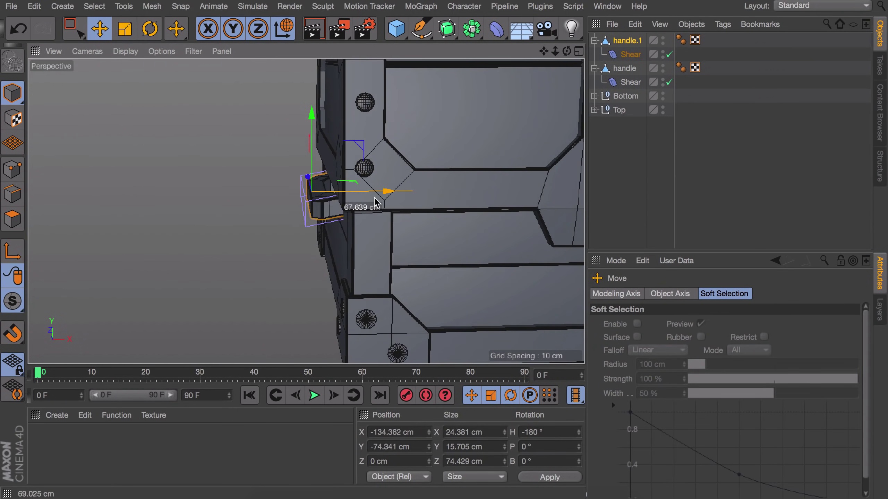
pyautogui.moveTo(68, 193); pyautogui.dragTo(102, 192)
pyautogui.click(638, 182)
pyautogui.keyDown('alt'); pyautogui.moveTo(455, 212); pyautogui.dragTo(325, 214, button='right'); pyautogui.keyUp('alt')
pyautogui.keyDown('alt'); pyautogui.moveTo(507, 210); pyautogui.dragTo(391, 210); pyautogui.keyUp('alt')
pyautogui.keyDown('alt'); pyautogui.moveTo(390, 210); pyautogui.dragTo(344, 213, button='middle'); pyautogui.keyUp('alt')
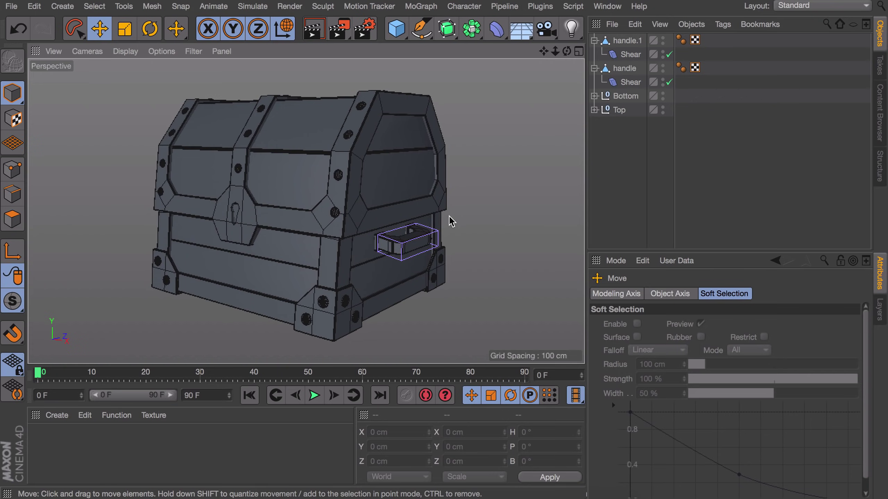
# - Collapse both handle objects and move them into the Bottom group
pyautogui.click(594, 41)
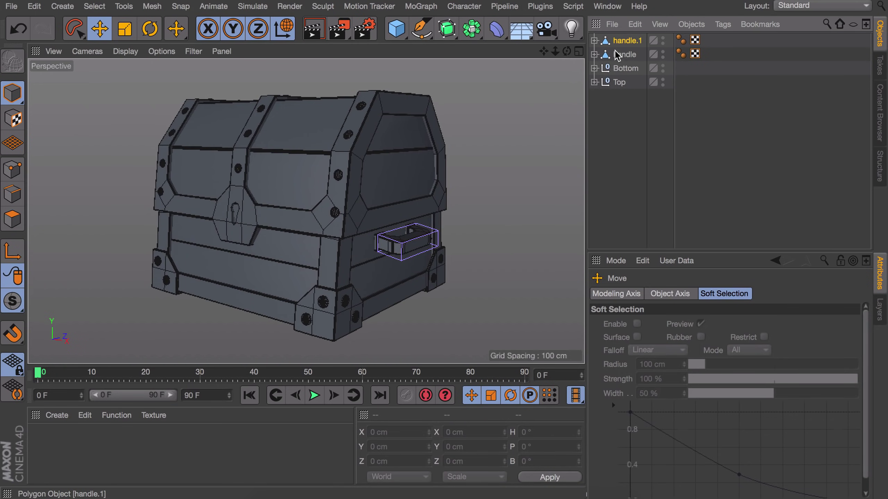
pyautogui.keyDown('shift'); pyautogui.click(617, 55); pyautogui.keyUp('shift')
pyautogui.moveTo(617, 54); pyautogui.dragTo(625, 68)
pyautogui.click(594, 40)
pyautogui.click(478, 58)
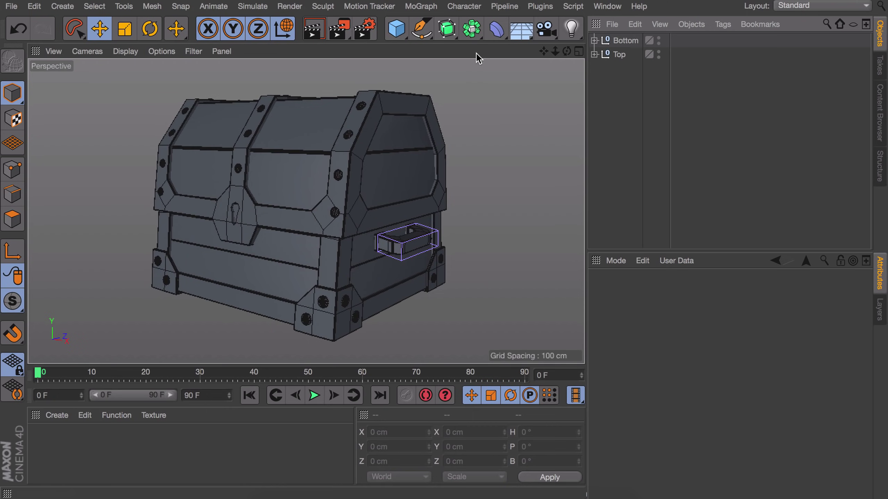
# - Add a Cylinder pitched 90° in front of the chest, sized to about 4.6 cm radius and 43 cm height
pyautogui.moveTo(402, 30); pyautogui.dragTo(663, 54)
pyautogui.press('r')
pyautogui.keyDown('shift'); pyautogui.moveTo(273, 135); pyautogui.dragTo(267, 237); pyautogui.keyUp('shift')
pyautogui.press('e')
pyautogui.moveTo(277, 162); pyautogui.dragTo(234, 160)
pyautogui.moveTo(335, 154); pyautogui.dragTo(229, 171)
pyautogui.click(626, 41)
pyautogui.moveTo(721, 340); pyautogui.dragTo(721, 394)
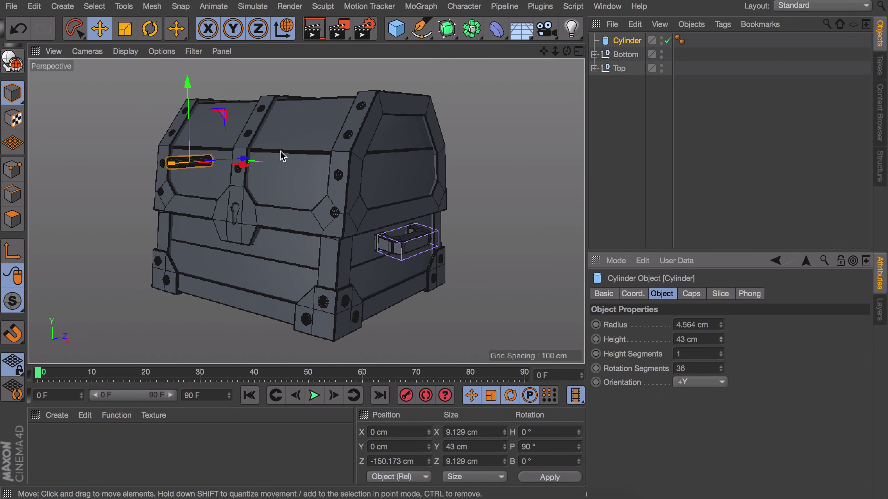
# - Align the cylinder with the round part of the keyhole, giving it a 4.3 cm radius and 8 rotation segments
pyautogui.moveTo(188, 84); pyautogui.dragTo(190, 145)
pyautogui.middleClick(208, 282)
pyautogui.scroll(-5, 140, 283)
pyautogui.scroll(-3, 412, 309)
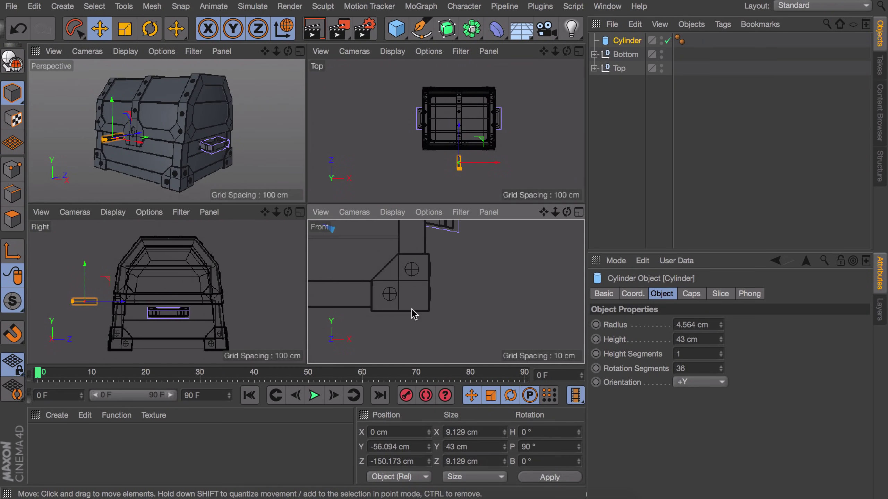
pyautogui.moveTo(412, 272); pyautogui.dragTo(412, 257)
pyautogui.scroll(5, 412, 252)
pyautogui.keyDown('alt'); pyautogui.moveTo(413, 253); pyautogui.dragTo(413, 309, button='middle'); pyautogui.keyUp('alt')
pyautogui.moveTo(420, 271); pyautogui.dragTo(419, 271)
pyautogui.doubleClick(703, 370)
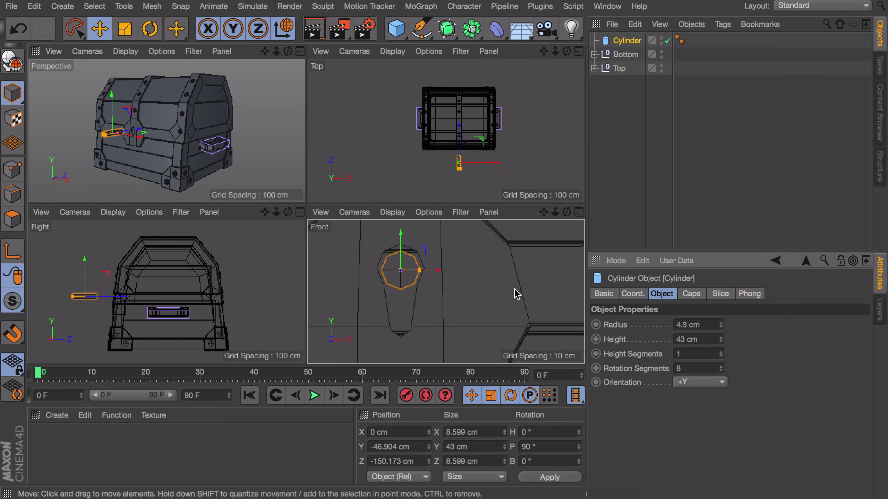
# - Lengthen the cylinder to about 52.9 cm, bring it closer to the keyhole and make it editable
pyautogui.middleClick(143, 132)
pyautogui.scroll(5, 238, 135)
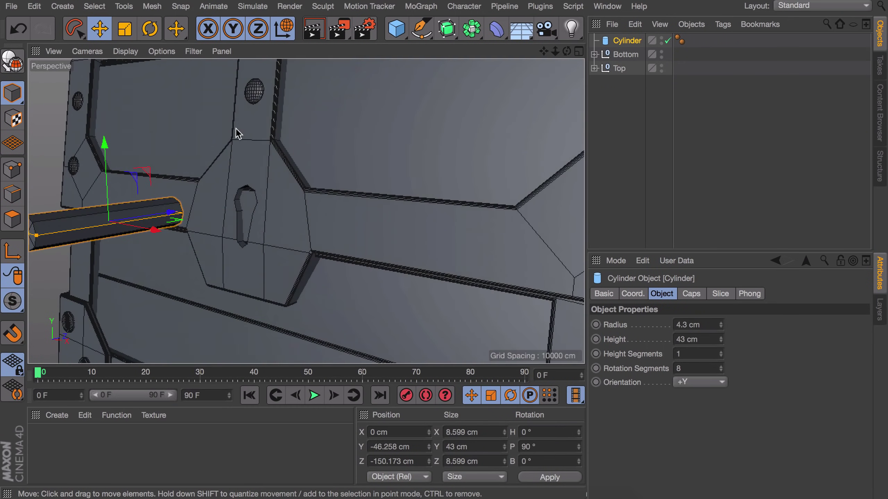
pyautogui.scroll(-2, 262, 166)
pyautogui.moveTo(287, 176)
pyautogui.mouseDown()
pyautogui.moveTo(389, 176)
pyautogui.moveTo(302, 172)
pyautogui.mouseUp()
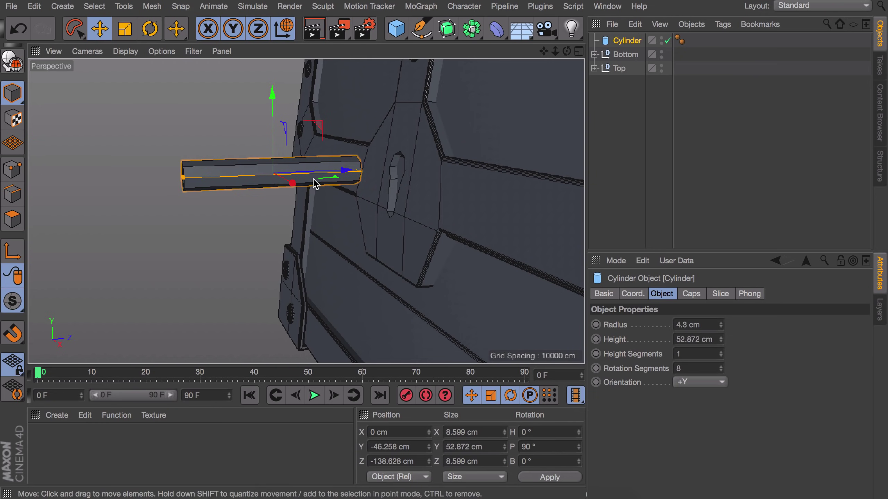
pyautogui.press('c')
# - Extrude the cap polygons at the cylinder's chest-facing end and scale them to about 7.4 cm for a tapered tip
pyautogui.keyDown('alt'); pyautogui.moveTo(314, 179); pyautogui.dragTo(259, 155); pyautogui.keyUp('alt')
pyautogui.keyDown('alt'); pyautogui.moveTo(376, 183); pyautogui.dragTo(407, 124, button='right'); pyautogui.keyUp('alt')
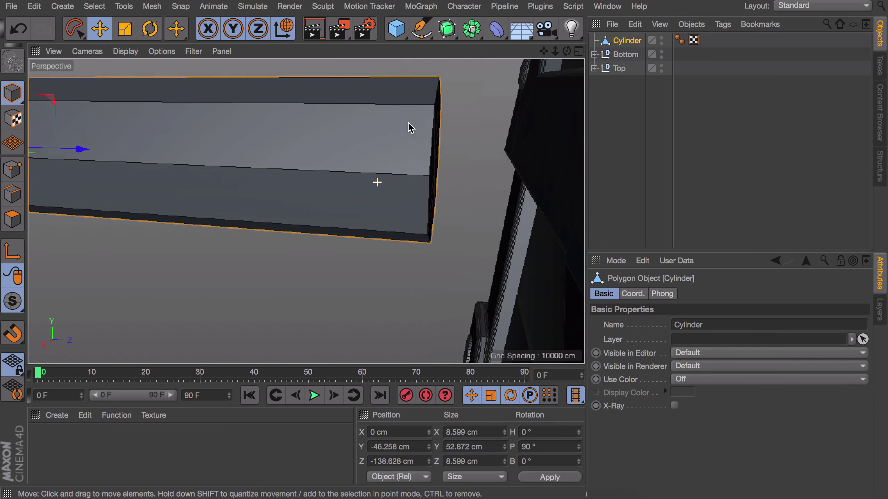
pyautogui.keyDown('alt'); pyautogui.moveTo(401, 135); pyautogui.dragTo(355, 134); pyautogui.keyUp('alt')
pyautogui.click(12, 219)
pyautogui.press('0')
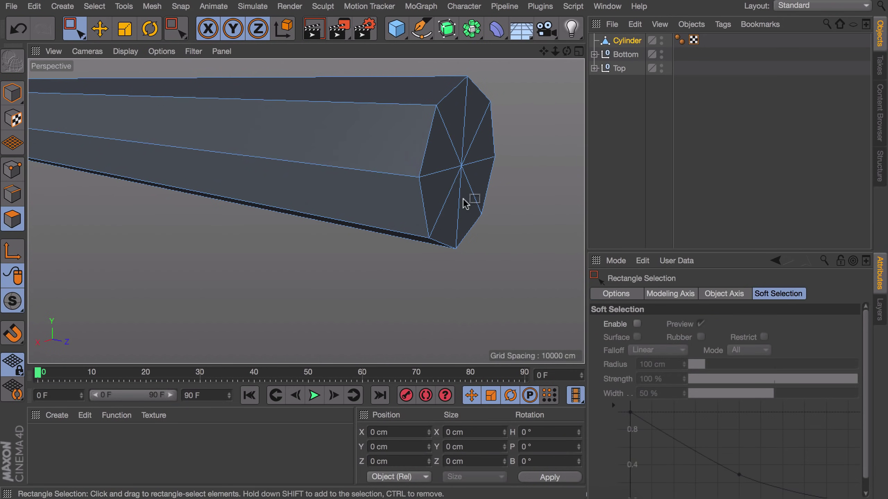
pyautogui.moveTo(79, 30); pyautogui.dragTo(121, 44)
pyautogui.moveTo(441, 152)
pyautogui.mouseDown()
pyautogui.moveTo(453, 175)
pyautogui.moveTo(473, 166)
pyautogui.mouseUp()
pyautogui.press('d')
pyautogui.moveTo(561, 169); pyautogui.dragTo(483, 150)
pyautogui.press('t')
pyautogui.press('e')
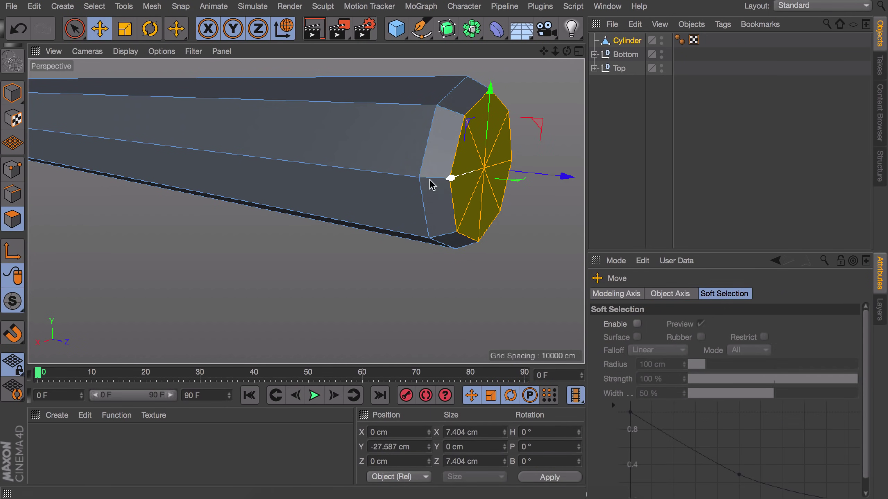
pyautogui.click(343, 260)
# - Cut 17 evenly spaced edge loops along the cylinder with Loop/Path Cut
pyautogui.keyDown('alt'); pyautogui.moveTo(305, 211); pyautogui.dragTo(371, 231); pyautogui.keyUp('alt')
pyautogui.keyDown('alt'); pyautogui.moveTo(342, 175); pyautogui.dragTo(299, 177, button='right'); pyautogui.keyUp('alt')
pyautogui.keyDown('alt'); pyautogui.moveTo(299, 177); pyautogui.dragTo(476, 183, button='middle'); pyautogui.keyUp('alt')
pyautogui.press('k')
pyautogui.press('l')
pyautogui.click(473, 181)
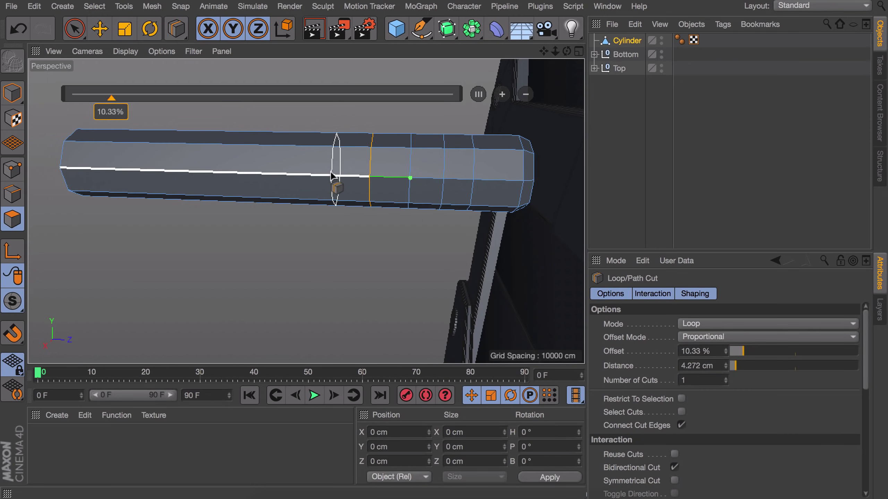
pyautogui.hotkey('ctrl', 'z')
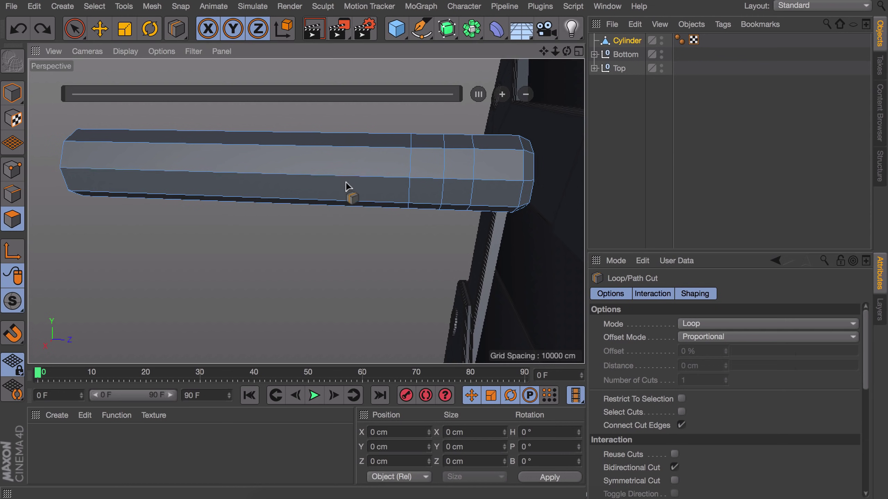
pyautogui.click(484, 207)
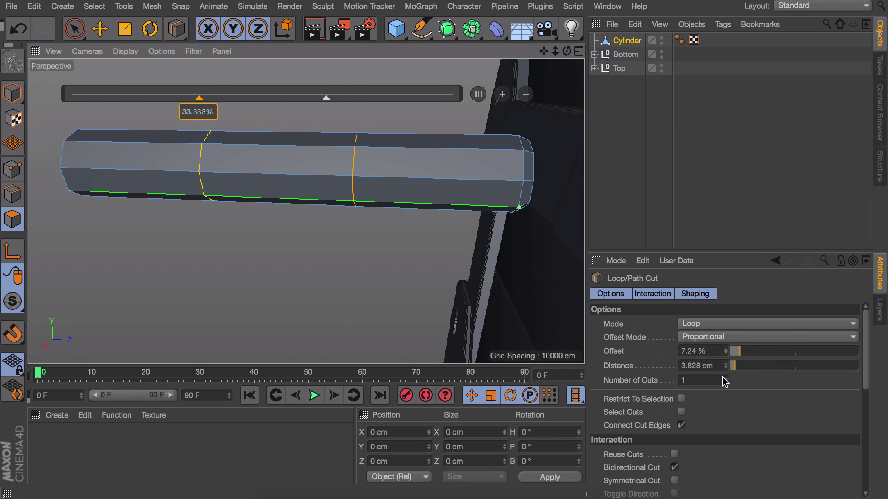
pyautogui.scroll(12, 723, 380)
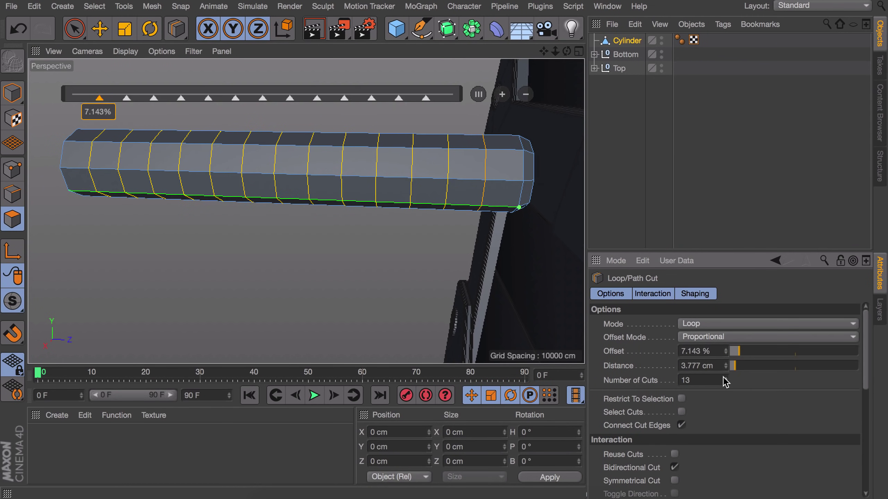
pyautogui.scroll(4, 722, 378)
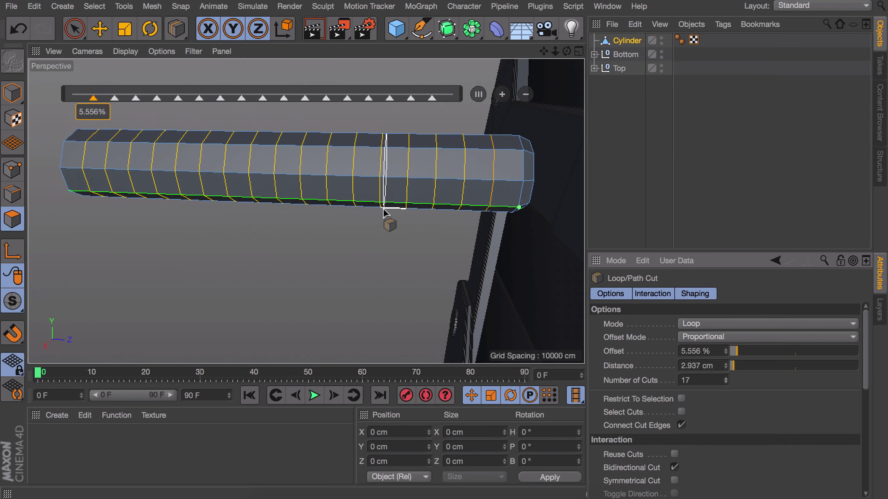
pyautogui.keyDown('alt'); pyautogui.moveTo(394, 241); pyautogui.dragTo(404, 217); pyautogui.keyUp('alt')
pyautogui.press('e')
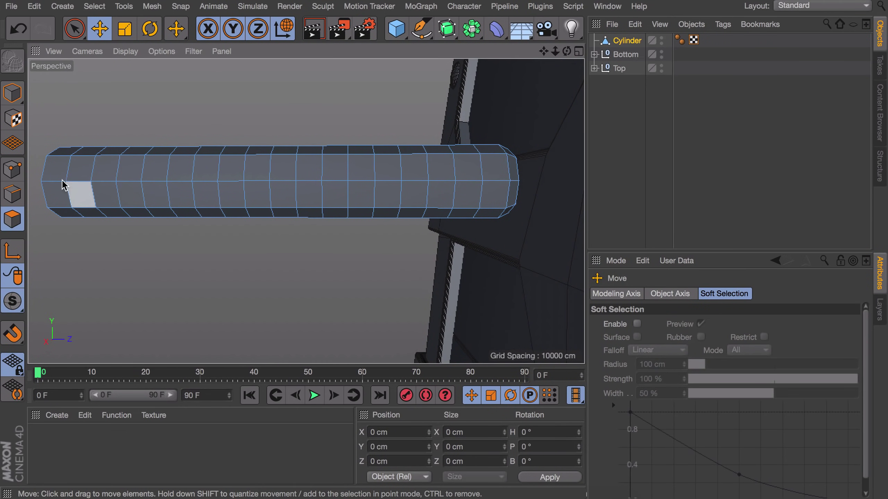
# - Extrude four key teeth of varying lengths from paired polygons along the cylinder's underside near its tip
pyautogui.keyDown('alt'); pyautogui.moveTo(305, 210); pyautogui.dragTo(260, 180, button='middle'); pyautogui.keyUp('alt')
pyautogui.keyDown('alt'); pyautogui.moveTo(370, 174); pyautogui.dragTo(383, 126); pyautogui.keyUp('alt')
pyautogui.keyDown('alt'); pyautogui.moveTo(381, 126); pyautogui.dragTo(323, 138); pyautogui.keyUp('alt')
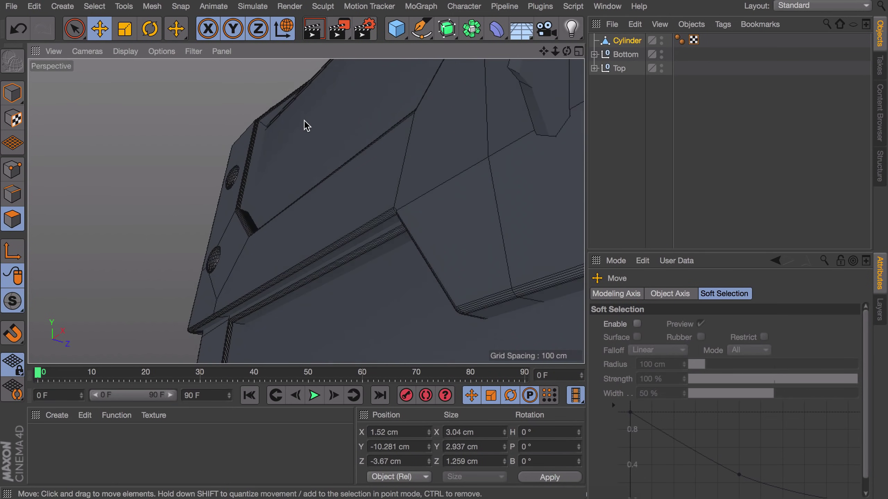
pyautogui.click(345, 149)
pyautogui.keyDown('shift'); pyautogui.click(352, 137); pyautogui.keyUp('shift')
pyautogui.keyDown('ctrl'); pyautogui.moveTo(343, 105); pyautogui.dragTo(343, 119); pyautogui.keyUp('ctrl')
pyautogui.click(300, 131)
pyautogui.keyDown('shift'); pyautogui.click(308, 121); pyautogui.keyUp('shift')
pyautogui.keyDown('ctrl'); pyautogui.moveTo(306, 91); pyautogui.dragTo(307, 116); pyautogui.keyUp('ctrl')
# - Try extruding another tooth from an underside polygon pair farther from the cylinder's tip
pyautogui.click(257, 103)
pyautogui.keyDown('shift'); pyautogui.click(250, 112); pyautogui.keyUp('shift')
pyautogui.keyDown('ctrl'); pyautogui.moveTo(257, 93); pyautogui.dragTo(262, 123); pyautogui.keyUp('ctrl')
pyautogui.keyDown('alt'); pyautogui.moveTo(227, 177); pyautogui.dragTo(239, 147); pyautogui.keyUp('alt')
pyautogui.keyDown('alt'); pyautogui.moveTo(239, 147); pyautogui.dragTo(245, 230, button='middle'); pyautogui.keyUp('alt')
pyautogui.press('super+z')
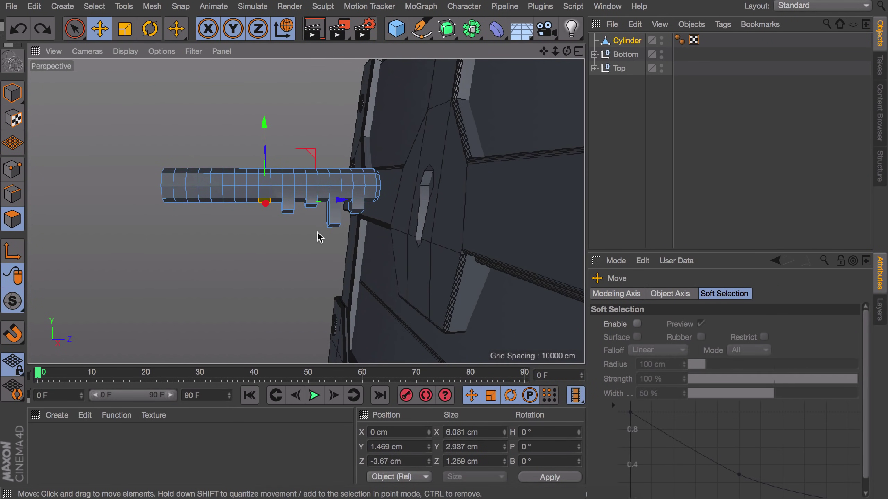
pyautogui.click(317, 231)
pyautogui.keyDown('alt'); pyautogui.moveTo(317, 231); pyautogui.dragTo(353, 231); pyautogui.keyUp('alt')
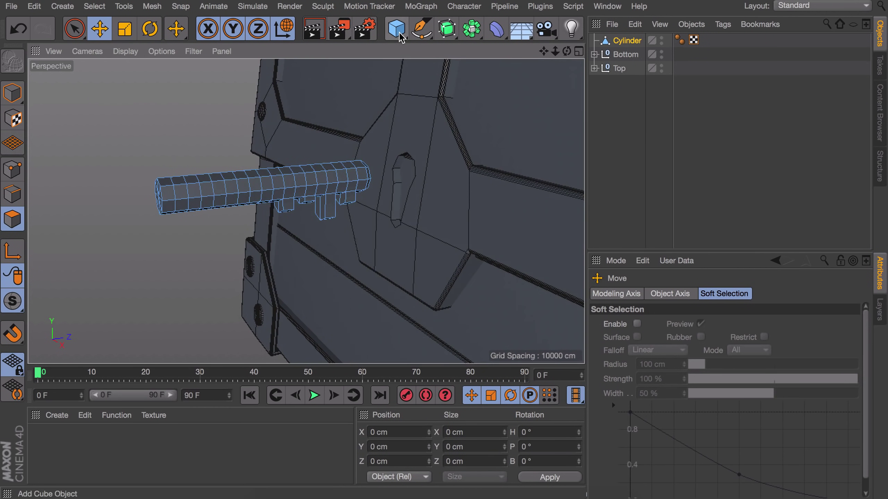
# - Add a second cylinder in front of the chest, shrink it to about 34 cm across, and rotate its bank to 90°
pyautogui.click(406, 38)
pyautogui.click(684, 48)
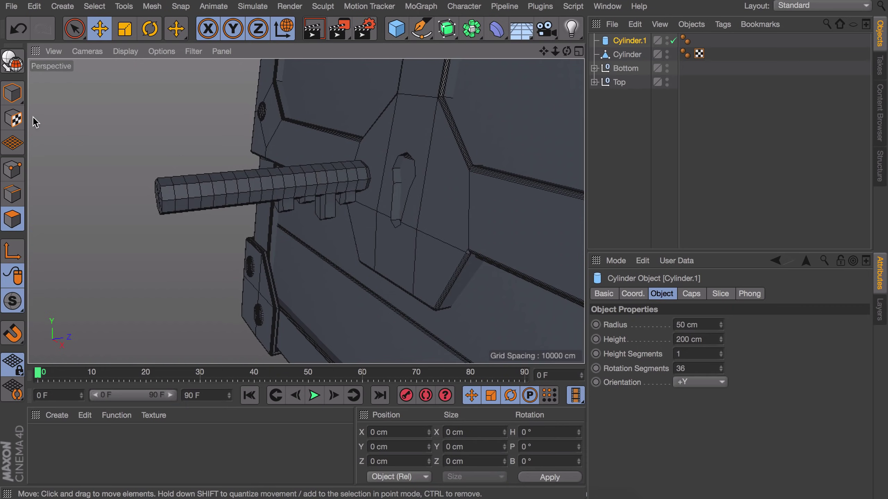
pyautogui.click(12, 93)
pyautogui.keyDown('alt'); pyautogui.moveTo(386, 151); pyautogui.dragTo(345, 238, button='right'); pyautogui.keyUp('alt')
pyautogui.keyDown('alt'); pyautogui.moveTo(346, 135); pyautogui.dragTo(306, 210, button='middle'); pyautogui.keyUp('alt')
pyautogui.moveTo(484, 175); pyautogui.dragTo(293, 234)
pyautogui.press('r')
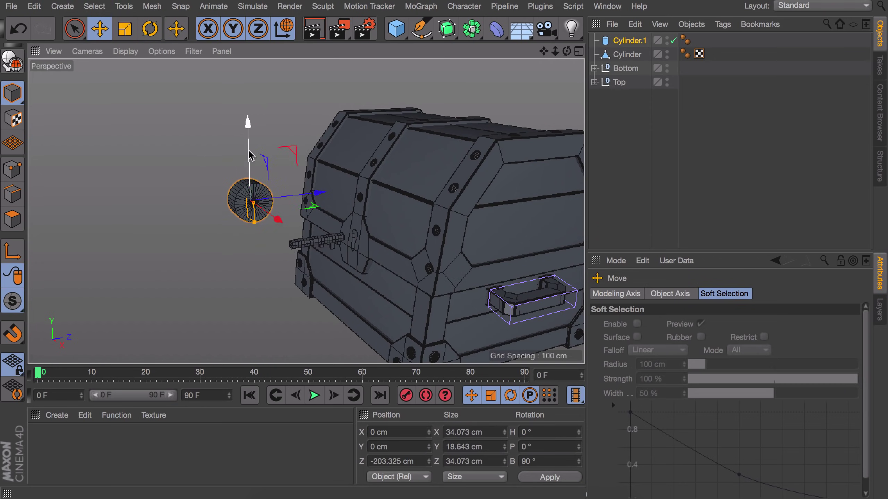
# - Move the new cylinder to the key shaft's outer end and resize it to about 32 cm across and 10 cm high
pyautogui.middleClick(317, 244)
pyautogui.press('F3')
pyautogui.scroll(3, 133, 123)
pyautogui.moveTo(227, 215); pyautogui.dragTo(228, 220)
pyautogui.moveTo(278, 255); pyautogui.dragTo(242, 250)
pyautogui.moveTo(191, 340)
pyautogui.mouseDown()
pyautogui.moveTo(192, 324)
pyautogui.moveTo(193, 333)
pyautogui.mouseUp()
pyautogui.moveTo(242, 255); pyautogui.dragTo(247, 254)
pyautogui.middleClick(253, 187)
pyautogui.middleClick(256, 196)
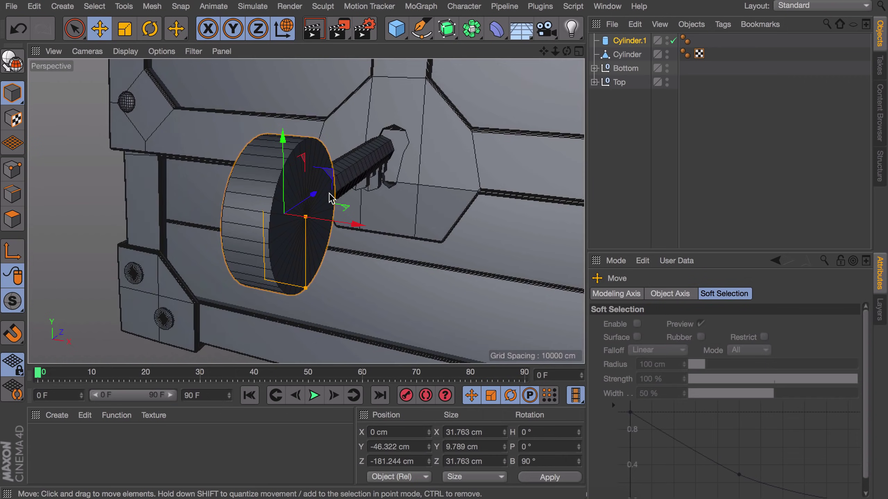
# - Set the new cylinder's rotation segments to 8 and make it an editable polygon object
pyautogui.click(307, 222)
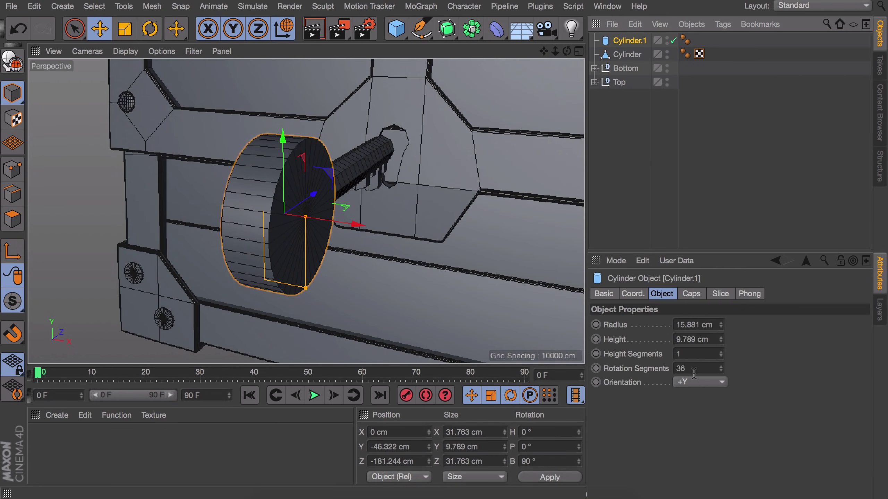
pyautogui.doubleClick(690, 368)
pyautogui.write('8')
pyautogui.press('Return')
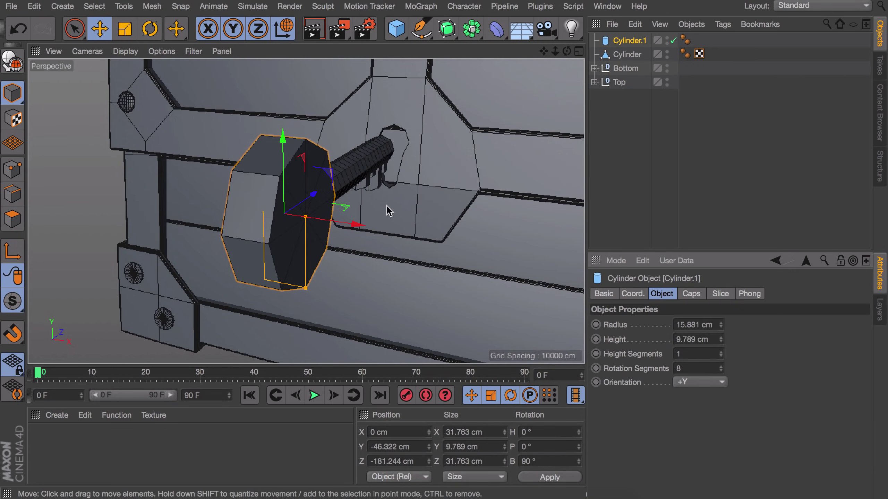
pyautogui.keyDown('alt'); pyautogui.moveTo(319, 207); pyautogui.dragTo(280, 194); pyautogui.keyUp('alt')
pyautogui.press('c')
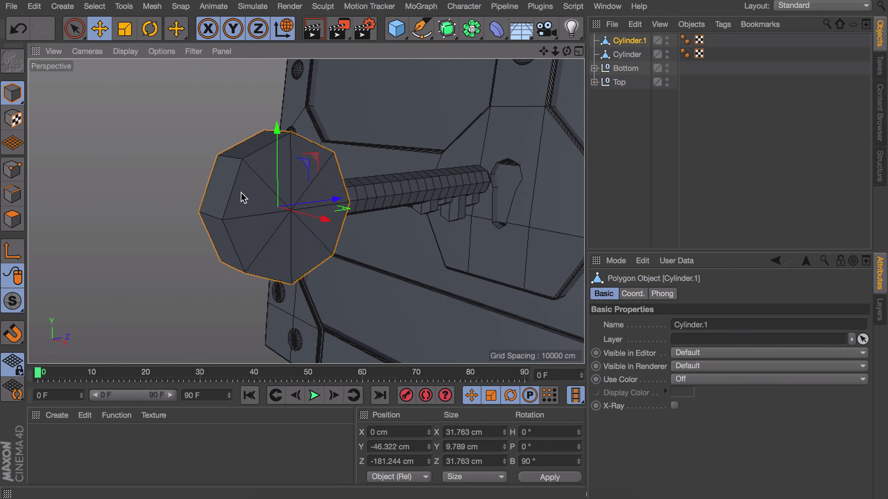
# - Delete the cap polygons on both sides of the eight-sided cylinder, leaving an open ring
pyautogui.click(14, 227)
pyautogui.click(307, 200)
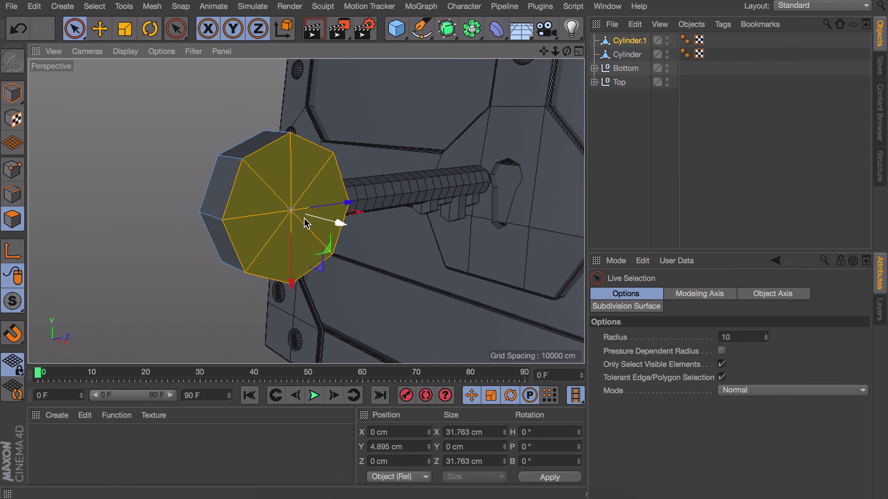
pyautogui.press('Delete')
pyautogui.doubleClick(267, 219)
pyautogui.press('Delete')
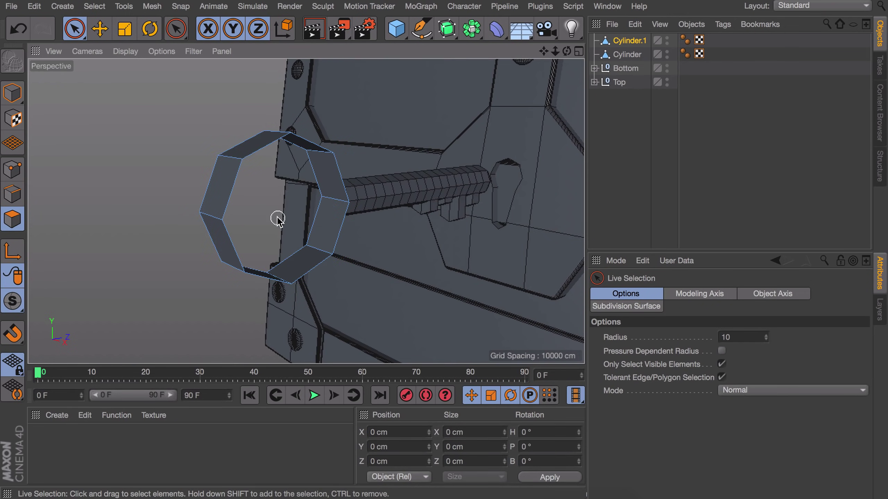
# - Scale the open ring into an upright oval and position it at the end of the key shaft
pyautogui.scroll(4, 322, 219)
pyautogui.keyDown('alt'); pyautogui.moveTo(325, 208); pyautogui.dragTo(338, 195); pyautogui.keyUp('alt')
pyautogui.click(12, 93)
pyautogui.press('t')
pyautogui.press('e')
pyautogui.keyDown('alt'); pyautogui.moveTo(328, 194); pyautogui.dragTo(412, 191); pyautogui.keyUp('alt')
pyautogui.press('t')
# - Extrude the ring's polygons outward by about 4.8 cm with Create Caps enabled
pyautogui.click(14, 219)
pyautogui.press('d')
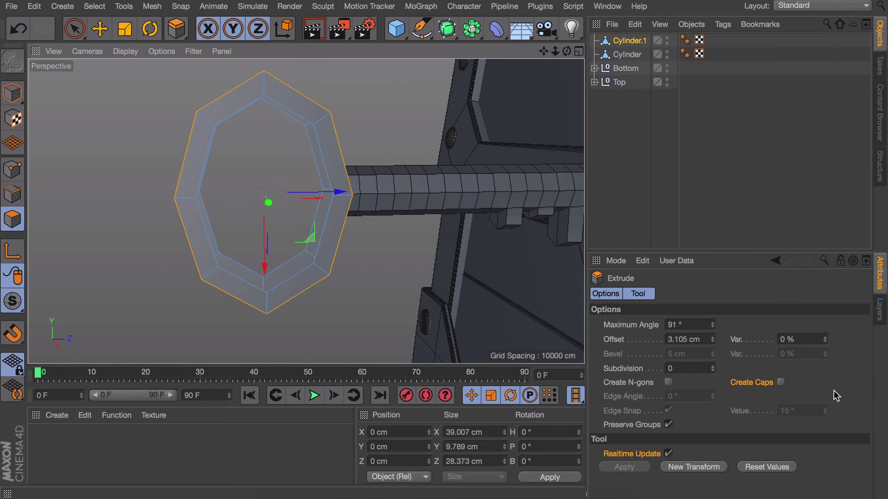
pyautogui.click(780, 383)
pyautogui.keyDown('alt'); pyautogui.moveTo(386, 233); pyautogui.dragTo(400, 258); pyautogui.keyUp('alt')
pyautogui.moveTo(712, 339); pyautogui.dragTo(712, 330)
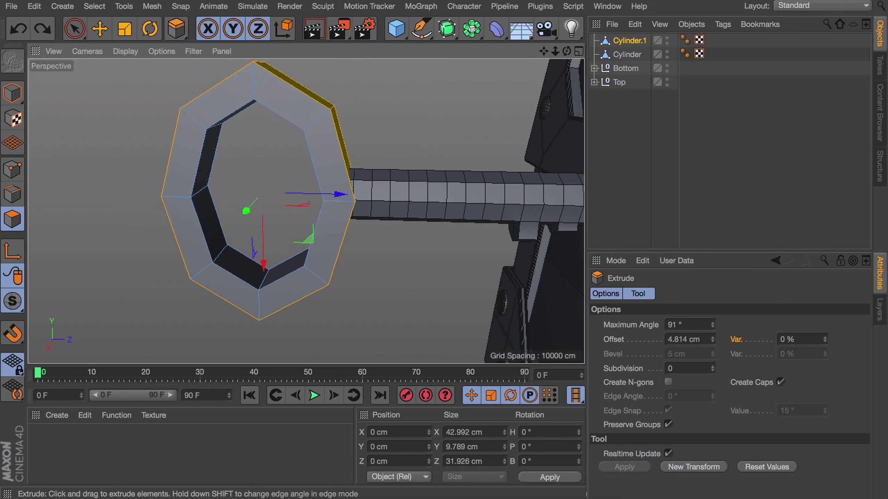
pyautogui.keyDown('alt'); pyautogui.moveTo(315, 210); pyautogui.dragTo(17, 194); pyautogui.keyUp('alt')
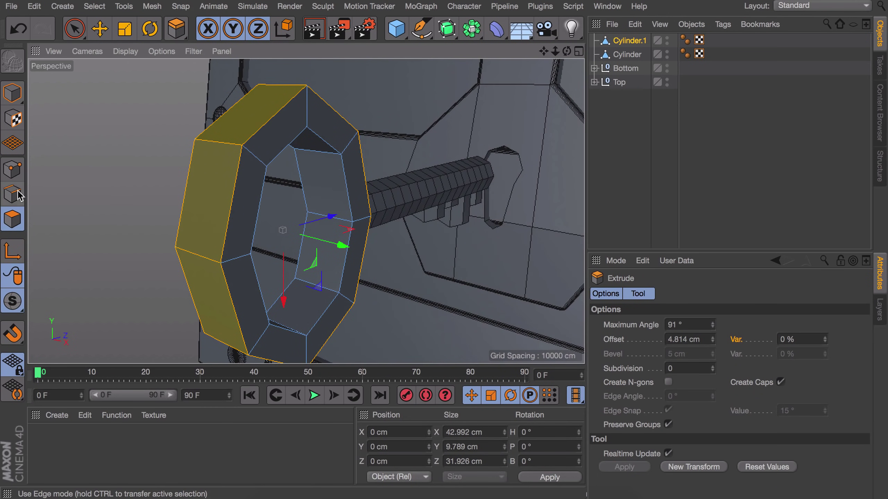
# - Select the ring's front and back outer edge loops and bevel them
pyautogui.click(16, 194)
pyautogui.press('u')
pyautogui.press('l')
pyautogui.click(232, 138)
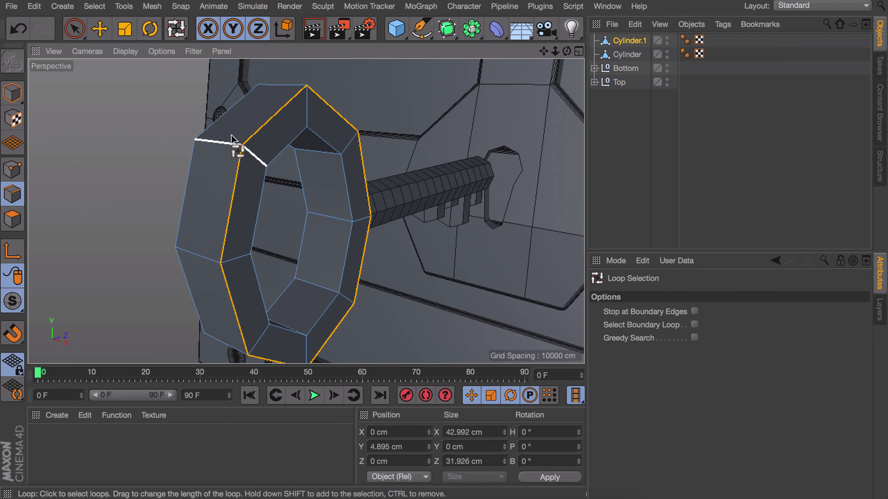
pyautogui.keyDown('shift'); pyautogui.click(213, 126); pyautogui.keyUp('shift')
pyautogui.press('m')
pyautogui.press('s')
pyautogui.moveTo(217, 138); pyautogui.dragTo(370, 189)
pyautogui.moveTo(700, 364)
pyautogui.mouseDown()
pyautogui.moveTo(723, 364)
pyautogui.moveTo(710, 364)
pyautogui.mouseUp()
pyautogui.moveTo(653, 366); pyautogui.dragTo(647, 366)
pyautogui.click(12, 93)
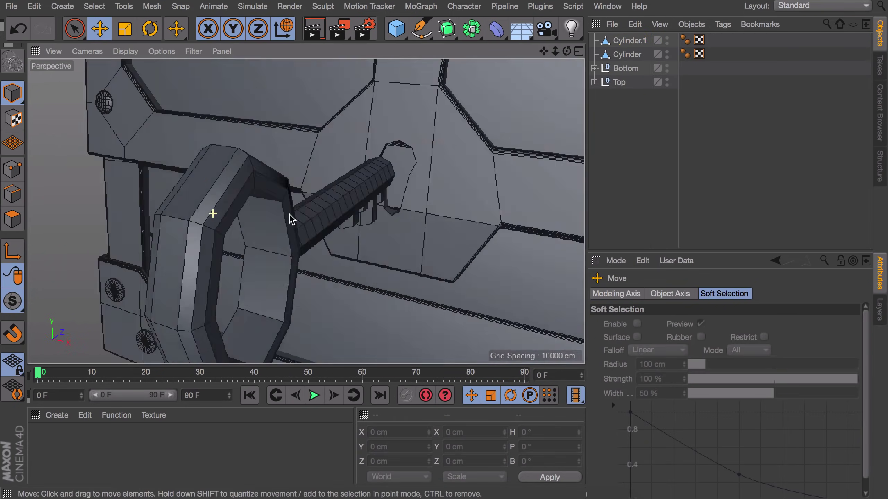
# - Scale the bevelled ring down to about 36 by 27 cm and move it against the key shaft's end
pyautogui.keyDown('alt'); pyautogui.moveTo(294, 218); pyautogui.dragTo(204, 174); pyautogui.keyUp('alt')
pyautogui.press('t')
pyautogui.moveTo(266, 157); pyautogui.dragTo(221, 126)
pyautogui.press('e')
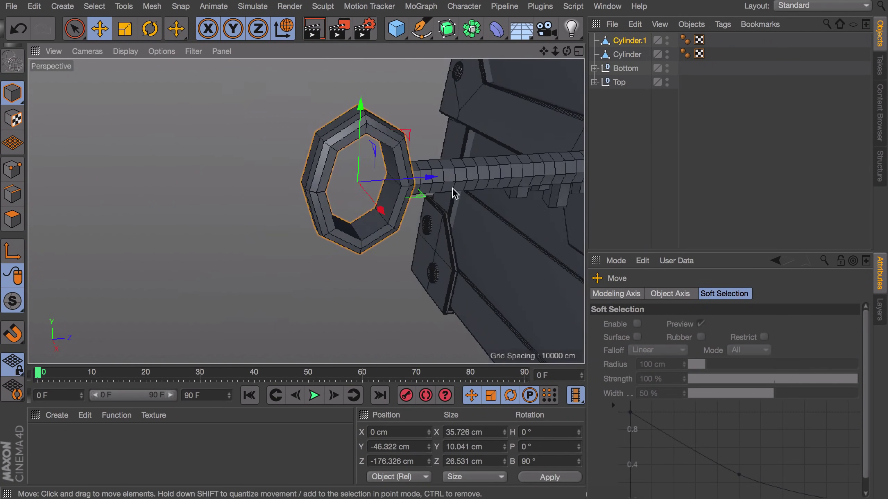
# - Loop-select a band of polygons around the key ring and extrude it
pyautogui.click(278, 159)
pyautogui.click(12, 219)
pyautogui.press('u')
pyautogui.press('l')
pyautogui.click(186, 151)
pyautogui.press('d')
pyautogui.press('e')
pyautogui.keyDown('alt'); pyautogui.moveTo(186, 152); pyautogui.dragTo(371, 149); pyautogui.keyUp('alt')
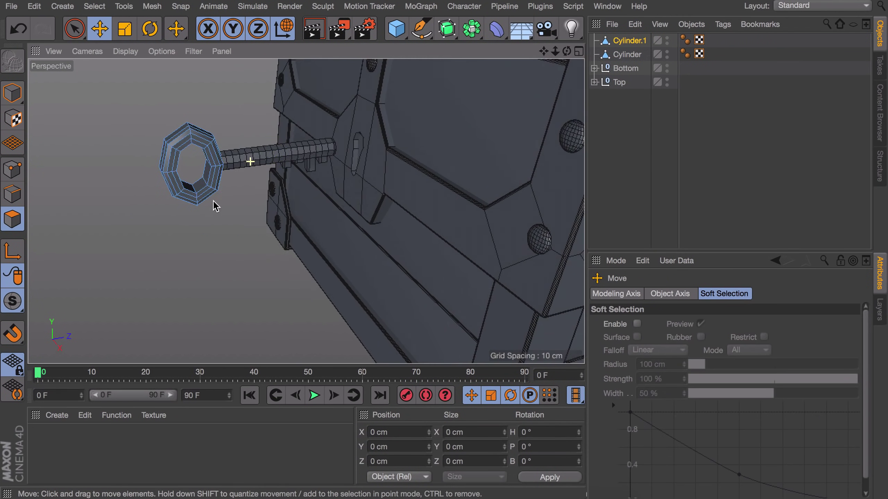
# - Group the ring and toothed shaft into a null and name it Key
pyautogui.hotkey('alt', 'g')
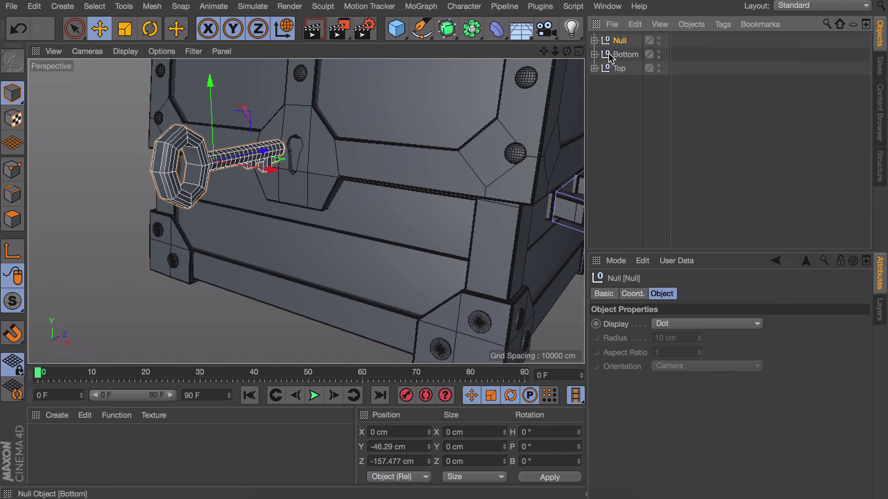
pyautogui.doubleClick(621, 41)
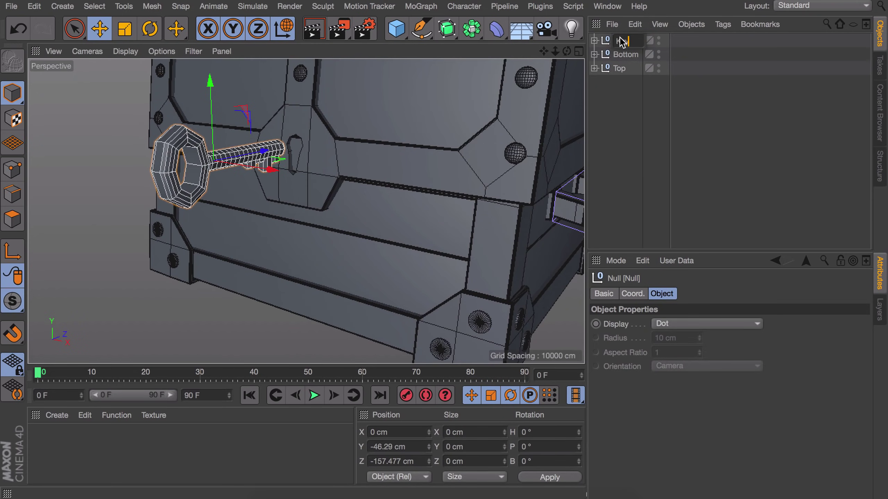
pyautogui.press('Return')
# - Nest the Key group inside the Top group and collapse the hierarchy
pyautogui.scroll(-6, 427, 86)
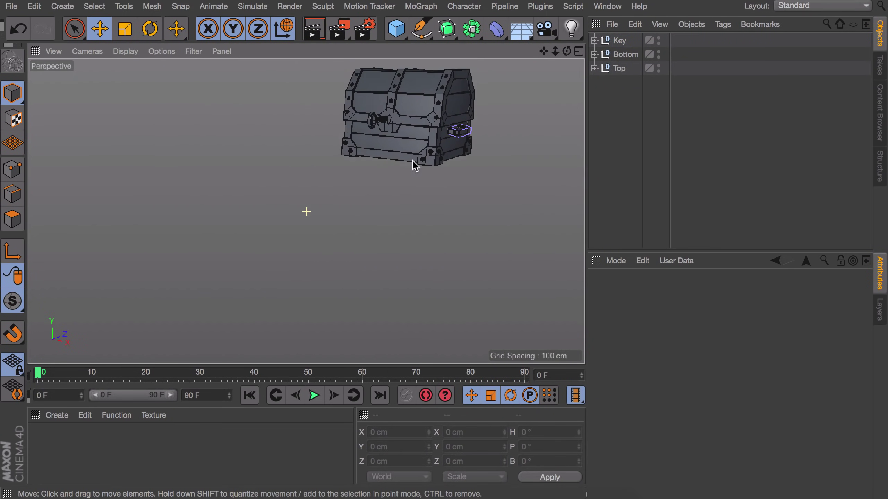
pyautogui.scroll(5, 395, 156)
pyautogui.keyDown('alt'); pyautogui.moveTo(364, 150); pyautogui.dragTo(329, 174, button='middle'); pyautogui.keyUp('alt')
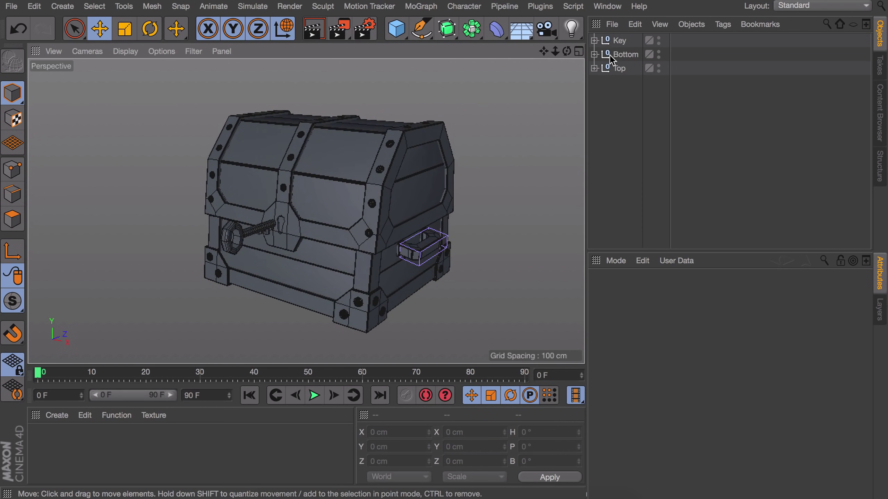
pyautogui.moveTo(617, 43); pyautogui.dragTo(616, 69)
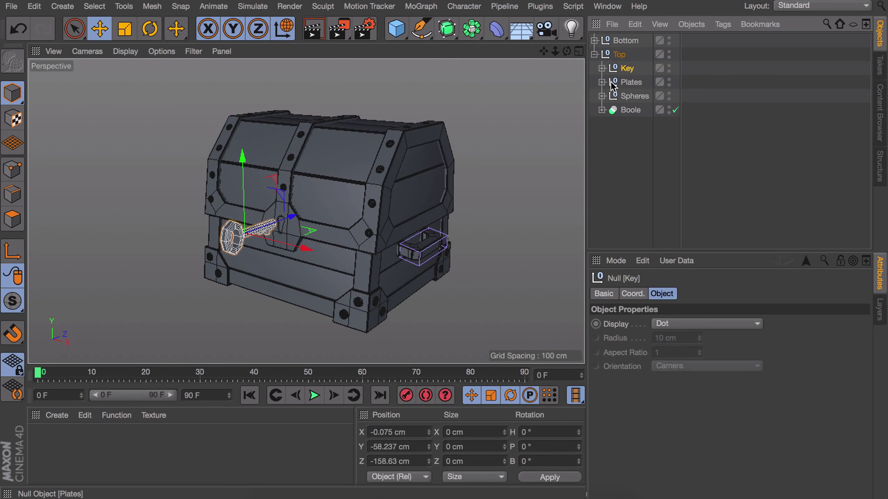
pyautogui.click(619, 56)
pyautogui.click(594, 54)
pyautogui.click(655, 90)
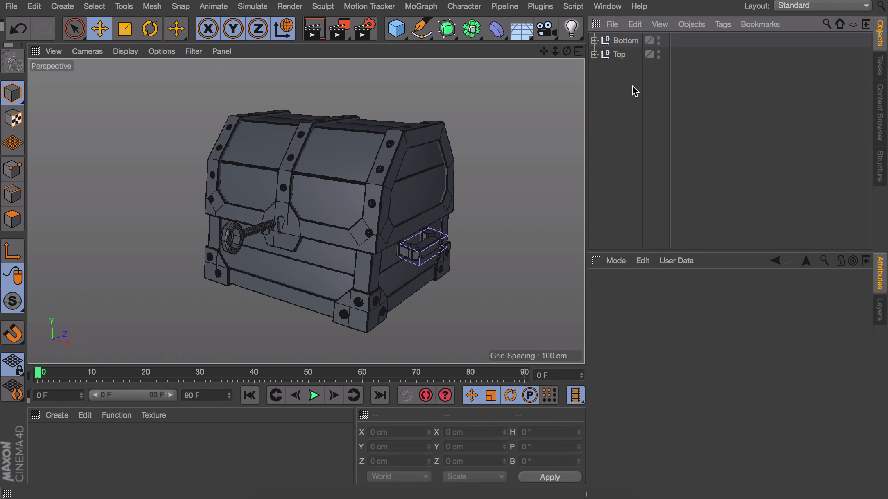
# - Hide the Top group and add a MoText object reading 10,000
pyautogui.click(658, 53)
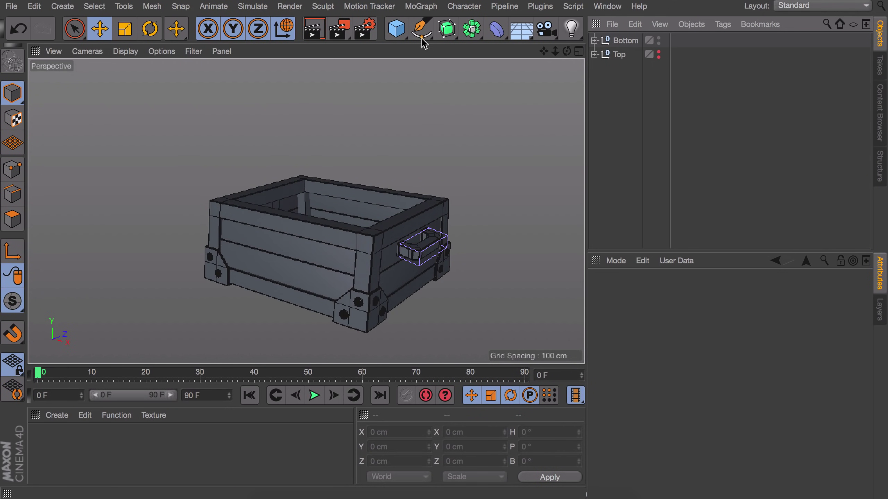
pyautogui.click(420, 7)
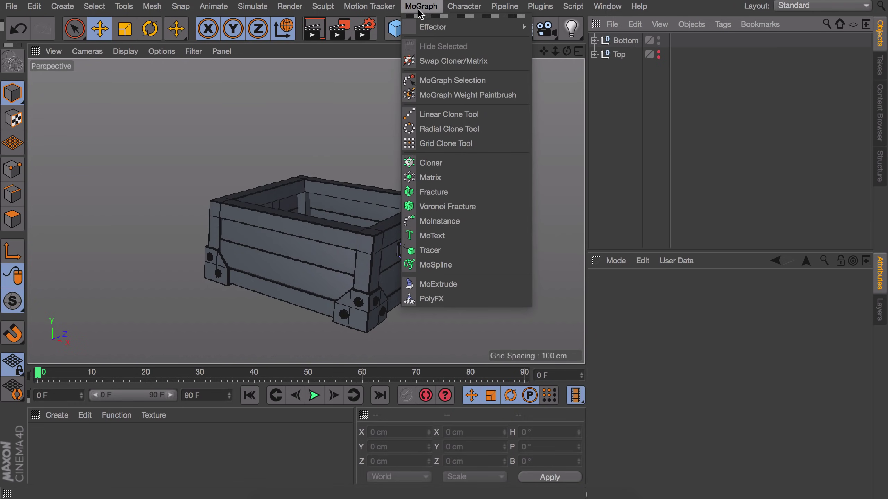
pyautogui.click(419, 234)
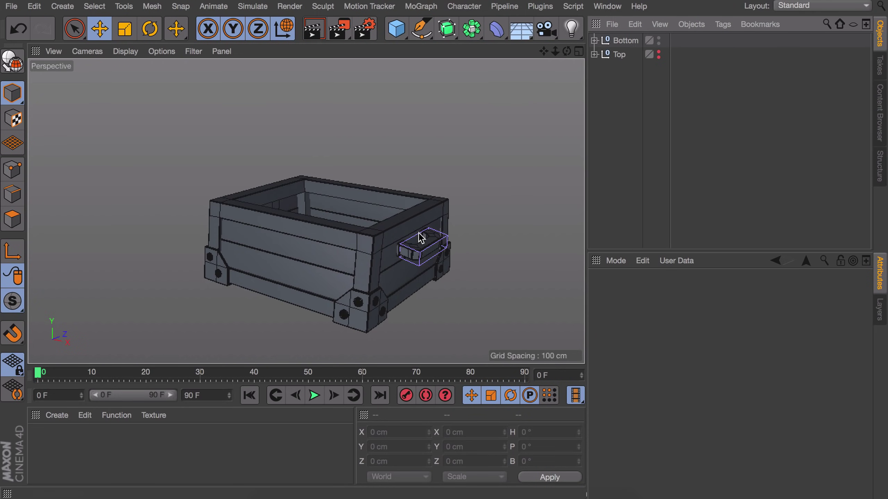
pyautogui.tripleClick(683, 367)
pyautogui.write('10,000')
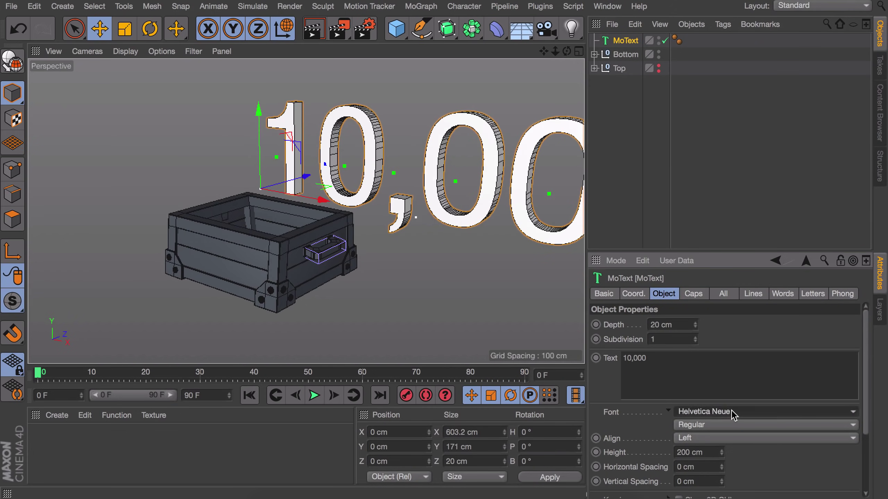
# - Format the text in Brandon Grotesque Black, middle-aligned, with 61 cm height and -4 cm horizontal spacing
pyautogui.click(731, 411)
pyautogui.click(713, 395)
pyautogui.click(710, 439)
pyautogui.click(689, 467)
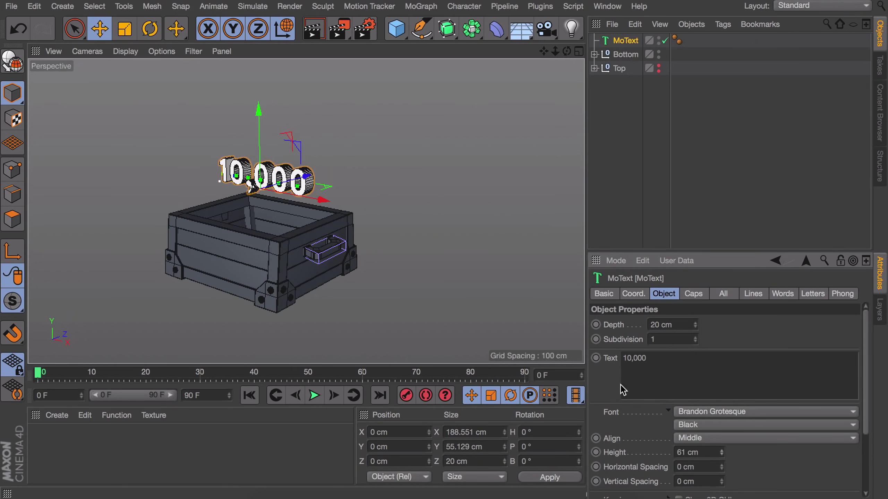
pyautogui.scroll(-1, 635, 427)
# - Give the text fillet caps at both start and end, each with 5 steps
pyautogui.click(693, 293)
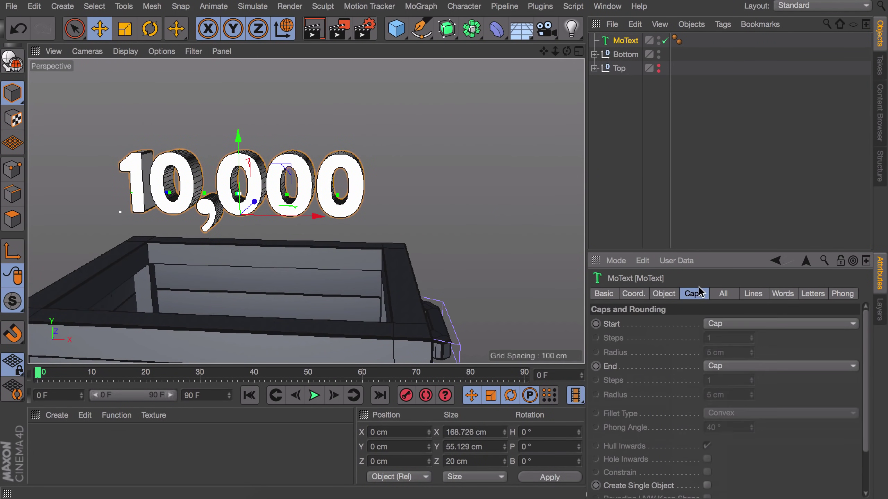
pyautogui.click(713, 323)
pyautogui.click(720, 379)
pyautogui.click(727, 366)
pyautogui.click(725, 421)
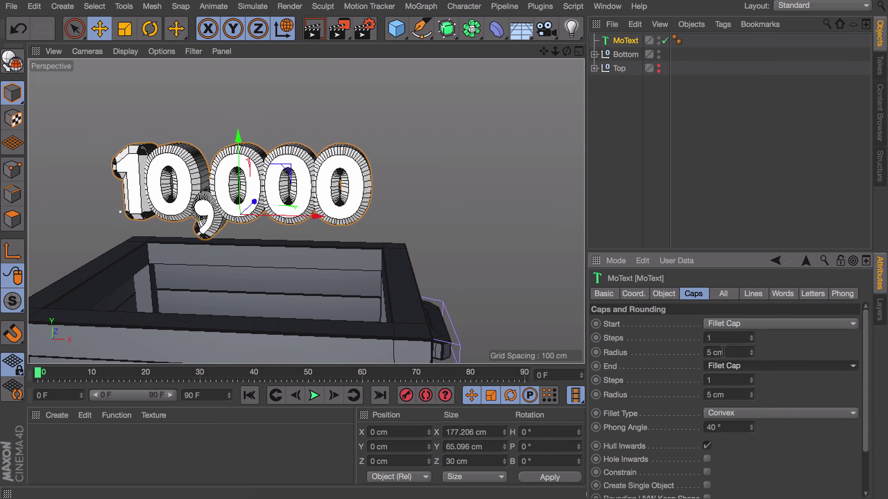
pyautogui.write('5')
pyautogui.press('Return')
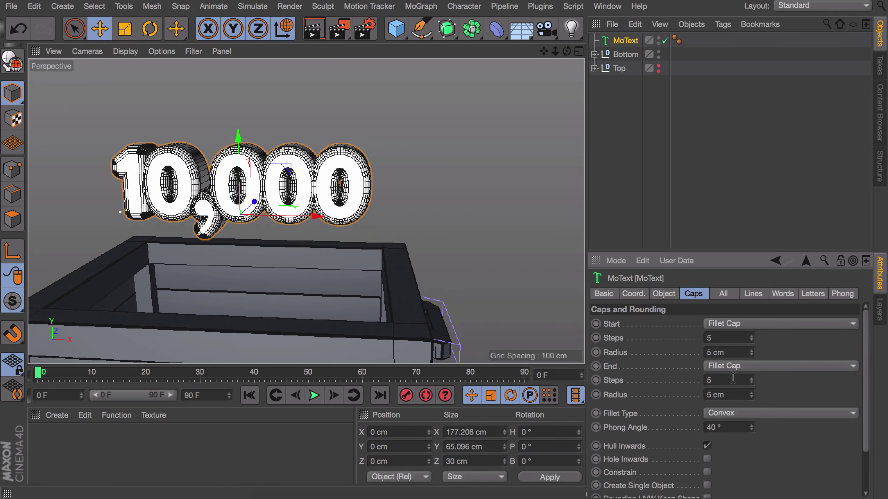
# - Set the text's start and end fillet radius to 2 cm
pyautogui.click(730, 353)
pyautogui.scroll(-3, 730, 353)
pyautogui.scroll(5, 378, 214)
pyautogui.keyDown('alt'); pyautogui.moveTo(380, 210); pyautogui.dragTo(365, 185); pyautogui.keyUp('alt')
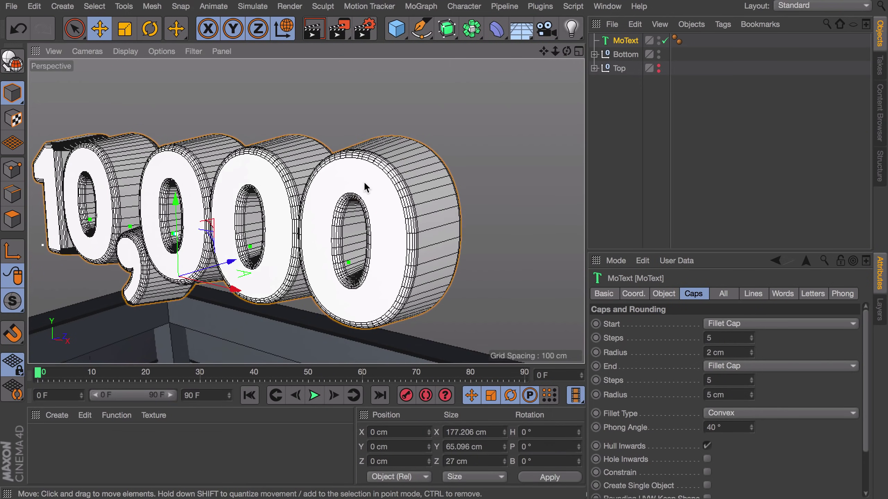
pyautogui.click(729, 393)
pyautogui.scroll(-3, 729, 393)
# - Reduce the text's extrusion depth to 5 cm
pyautogui.click(664, 294)
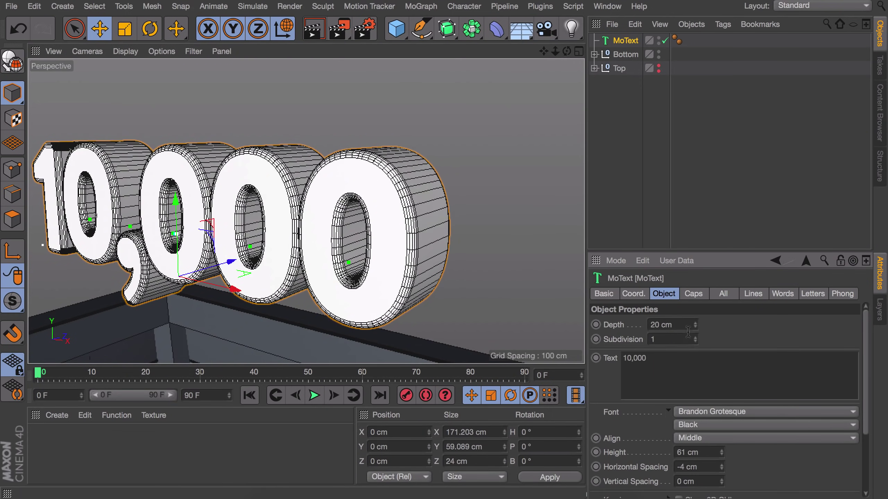
pyautogui.moveTo(694, 325); pyautogui.dragTo(694, 329)
pyautogui.keyDown('alt'); pyautogui.moveTo(395, 214); pyautogui.dragTo(349, 214); pyautogui.keyUp('alt')
pyautogui.moveTo(695, 325); pyautogui.dragTo(695, 329)
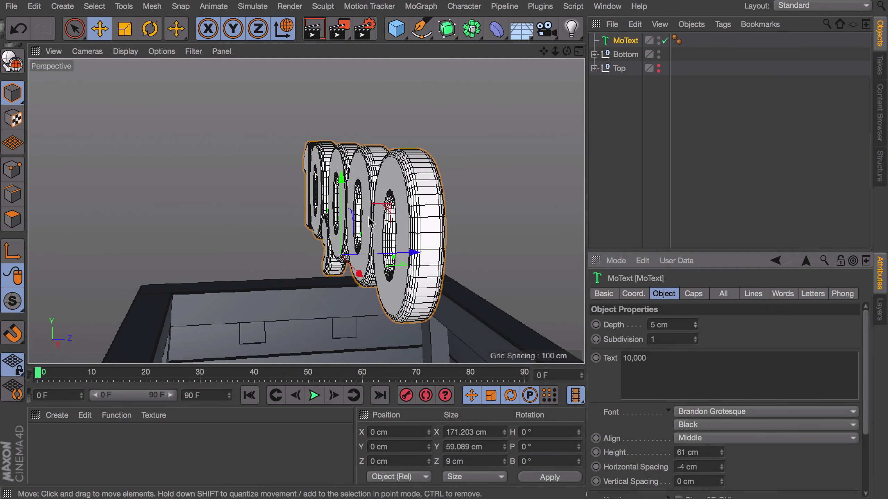
pyautogui.keyDown('alt'); pyautogui.moveTo(396, 212); pyautogui.dragTo(375, 211); pyautogui.keyUp('alt')
pyautogui.scroll(-5, 375, 211)
# - Switch the text's font weight to Bold and widen its horizontal letter spacing
pyautogui.click(764, 424)
pyautogui.click(686, 327)
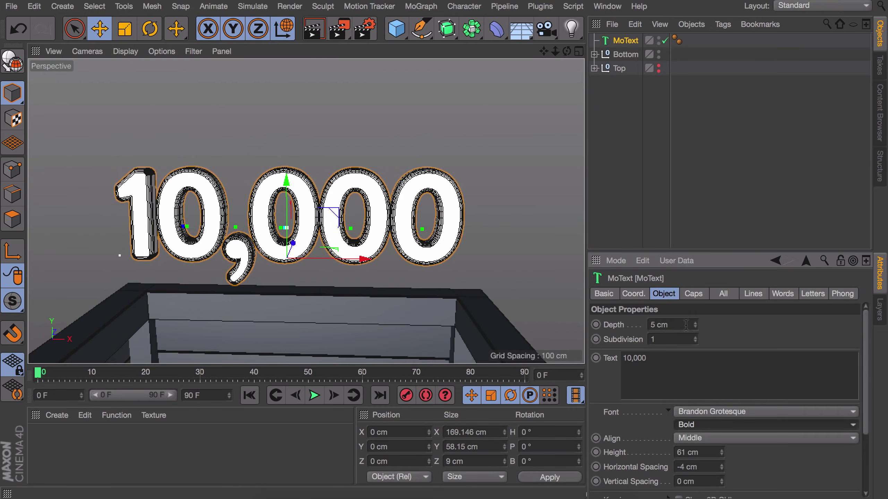
pyautogui.moveTo(722, 467); pyautogui.dragTo(721, 465)
# - Lower the 10,000 text into the open bottom half of the chest and deselect it
pyautogui.keyDown('alt'); pyautogui.moveTo(395, 249); pyautogui.dragTo(350, 287); pyautogui.keyUp('alt')
pyautogui.moveTo(291, 182); pyautogui.dragTo(291, 329)
pyautogui.moveTo(265, 231)
pyautogui.keyDown('alt'); pyautogui.mouseDown()
pyautogui.moveTo(169, 220)
pyautogui.moveTo(297, 206)
pyautogui.moveTo(266, 223)
pyautogui.mouseUp(); pyautogui.keyUp('alt')
pyautogui.click(699, 140)
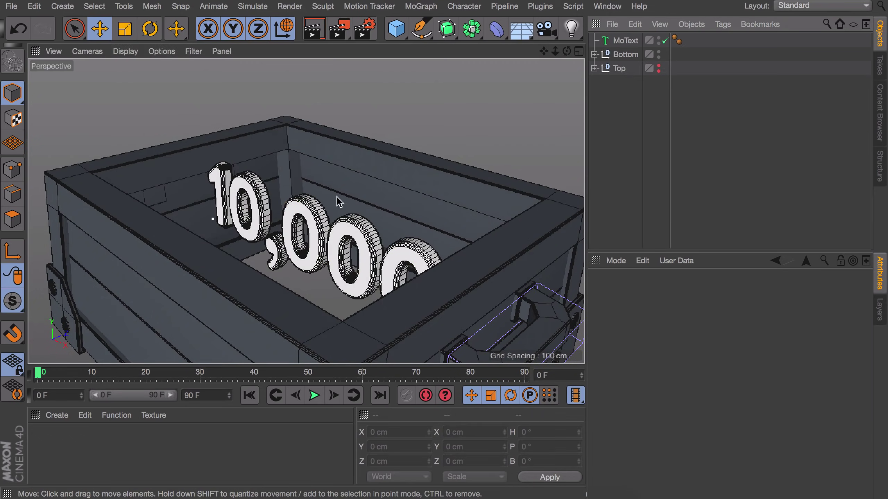
# - Duplicate a plank inside the chest's bottom half and rotate the copy to -90° pitch so it lies flat as a floor board
pyautogui.click(338, 198)
pyautogui.keyDown('alt'); pyautogui.moveTo(349, 147); pyautogui.dragTo(392, 217); pyautogui.keyUp('alt')
pyautogui.click(388, 254)
pyautogui.keyDown('ctrl'); pyautogui.moveTo(399, 266); pyautogui.dragTo(315, 187); pyautogui.keyUp('ctrl')
pyautogui.press('r')
pyautogui.moveTo(315, 122); pyautogui.dragTo(367, 207)
pyautogui.press('e')
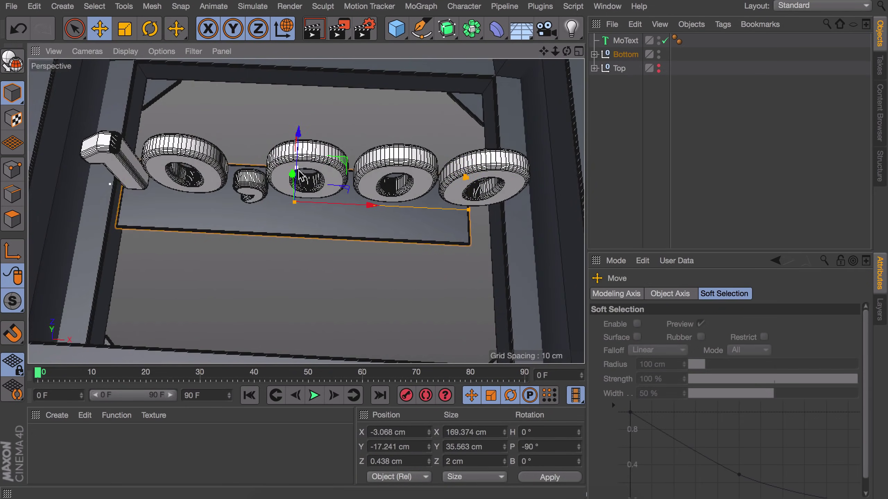
# - Stretch the flat floor board lengthwise inside the chest's bottom half and deselect it
pyautogui.moveTo(469, 209); pyautogui.dragTo(500, 213)
pyautogui.keyDown('alt'); pyautogui.moveTo(290, 182); pyautogui.dragTo(350, 210); pyautogui.keyUp('alt')
pyautogui.moveTo(350, 198); pyautogui.dragTo(503, 198)
pyautogui.keyDown('alt'); pyautogui.moveTo(503, 199); pyautogui.dragTo(467, 183); pyautogui.keyUp('alt')
pyautogui.click(699, 140)
# - Make the Top group visible again, expand it to check its Key group, and reselect the Top group
pyautogui.keyDown('alt'); pyautogui.moveTo(349, 217); pyautogui.dragTo(427, 147); pyautogui.keyUp('alt')
pyautogui.click(658, 67)
pyautogui.click(621, 68)
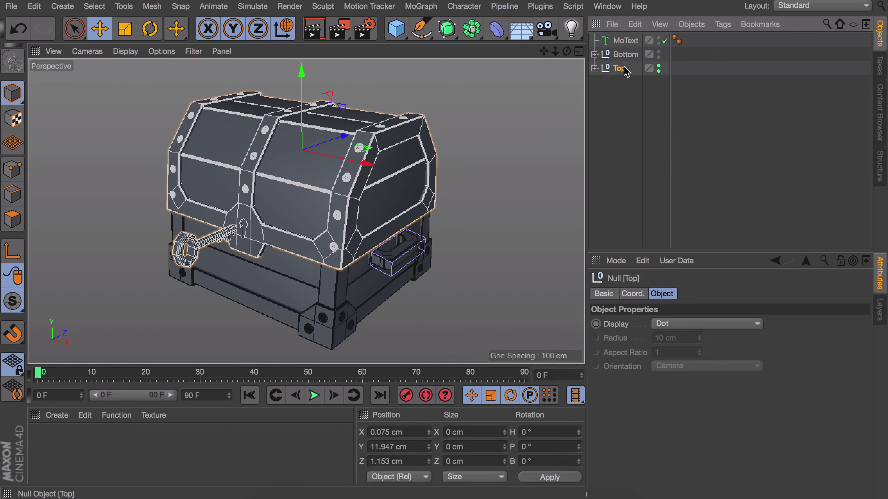
pyautogui.click(594, 68)
pyautogui.click(627, 81)
pyautogui.press('o')
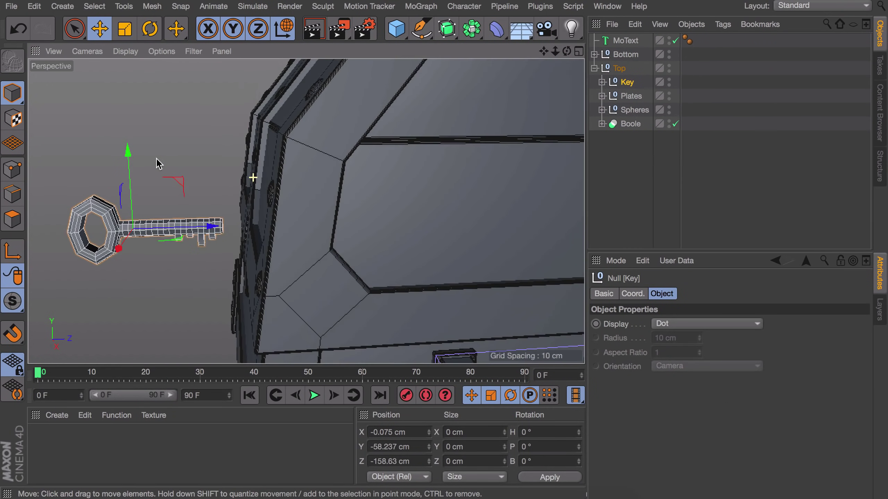
pyautogui.click(621, 67)
pyautogui.scroll(-5, 371, 216)
pyautogui.keyDown('alt'); pyautogui.moveTo(371, 216); pyautogui.dragTo(268, 180); pyautogui.keyUp('alt')
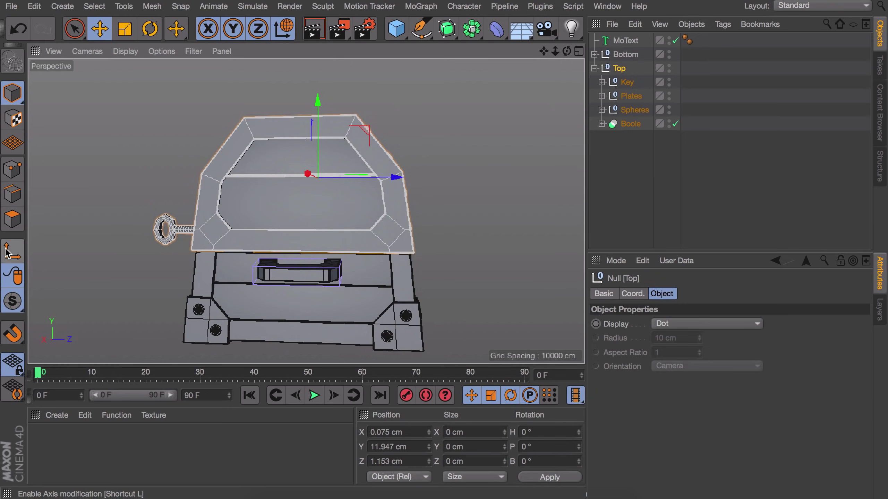
# - Try to tilt the lid open by rotating the Top group to about -25° pitch around its central axis
pyautogui.press('r')
pyautogui.moveTo(349, 143)
pyautogui.mouseDown()
pyautogui.moveTo(369, 166)
pyautogui.moveTo(348, 157)
pyautogui.mouseUp()
pyautogui.press('super+z')
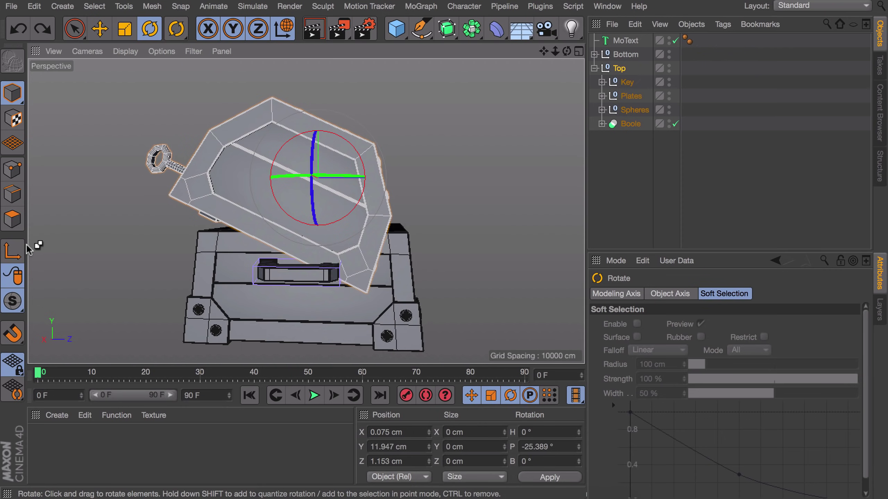
pyautogui.hotkey('ctrl', 'z')
# - Shift only the Top group's axis to the lid's lower rear corner, at about Y -51.2 cm and Z 87.1 cm
pyautogui.press('e')
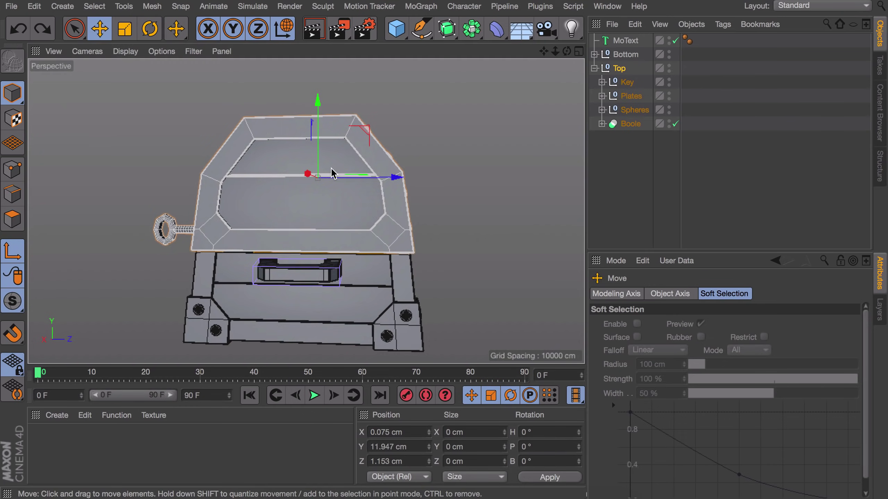
pyautogui.middleClick(331, 169)
pyautogui.middleClick(195, 288)
pyautogui.scroll(-5, 277, 246)
pyautogui.keyDown('alt'); pyautogui.moveTo(337, 109); pyautogui.dragTo(319, 129, button='middle'); pyautogui.keyUp('alt')
pyautogui.moveTo(252, 114); pyautogui.dragTo(486, 116)
pyautogui.moveTo(400, 83); pyautogui.dragTo(415, 269)
pyautogui.scroll(5, 424, 308)
pyautogui.moveTo(420, 191); pyautogui.dragTo(464, 191)
pyautogui.moveTo(373, 149); pyautogui.dragTo(371, 133)
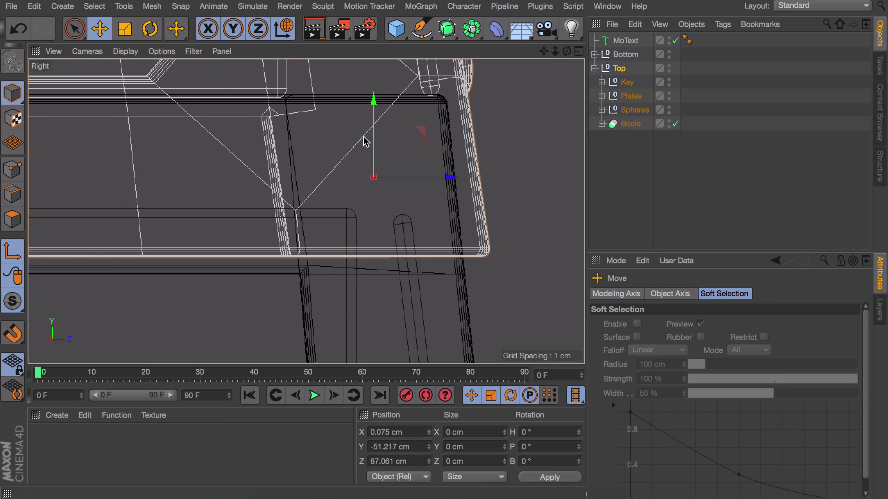
pyautogui.middleClick(251, 163)
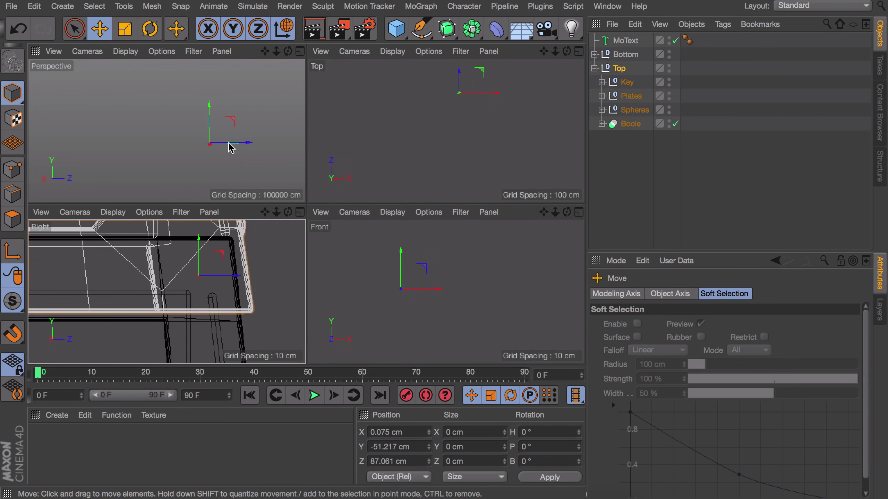
pyautogui.middleClick(201, 136)
# - Test the lid hinge by rotating the Top group to about -47° and -23° pitch, undoing both rotations
pyautogui.press('r')
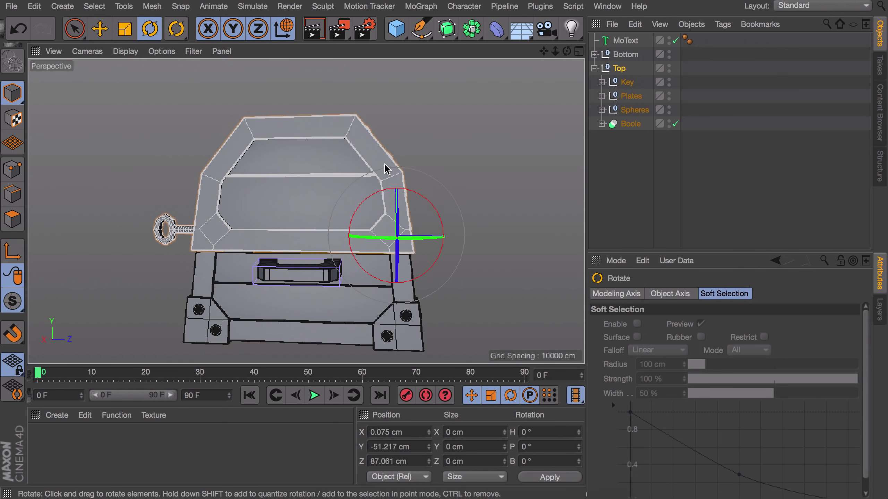
pyautogui.moveTo(410, 195); pyautogui.dragTo(440, 221)
pyautogui.keyDown('alt'); pyautogui.moveTo(371, 221); pyautogui.dragTo(491, 252); pyautogui.keyUp('alt')
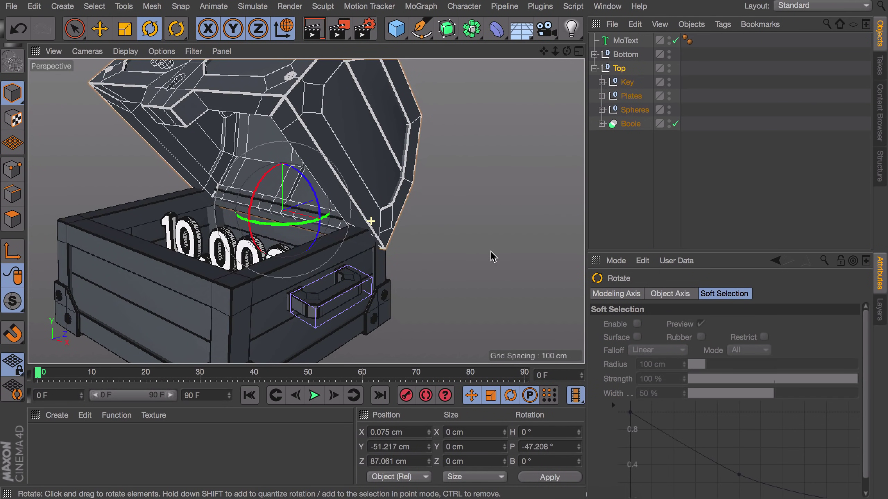
pyautogui.moveTo(258, 191); pyautogui.dragTo(236, 204)
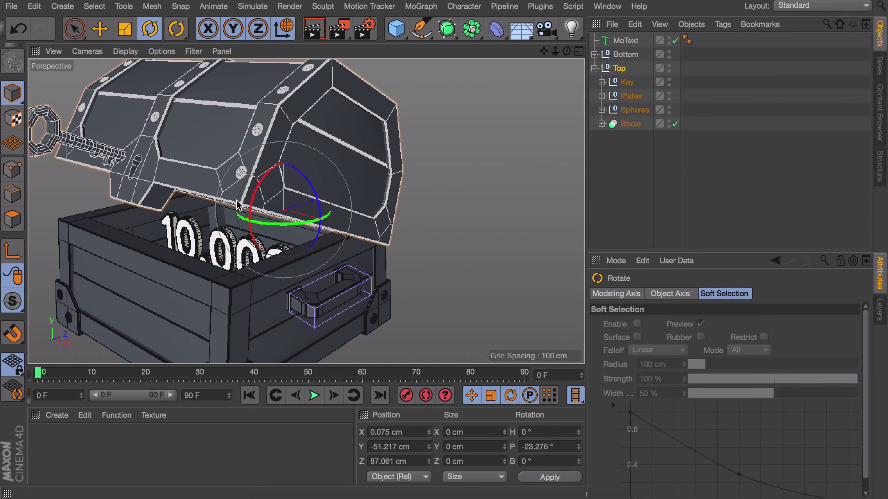
pyautogui.keyDown('alt'); pyautogui.moveTo(321, 213); pyautogui.dragTo(210, 177); pyautogui.keyUp('alt')
pyautogui.press('super+z')
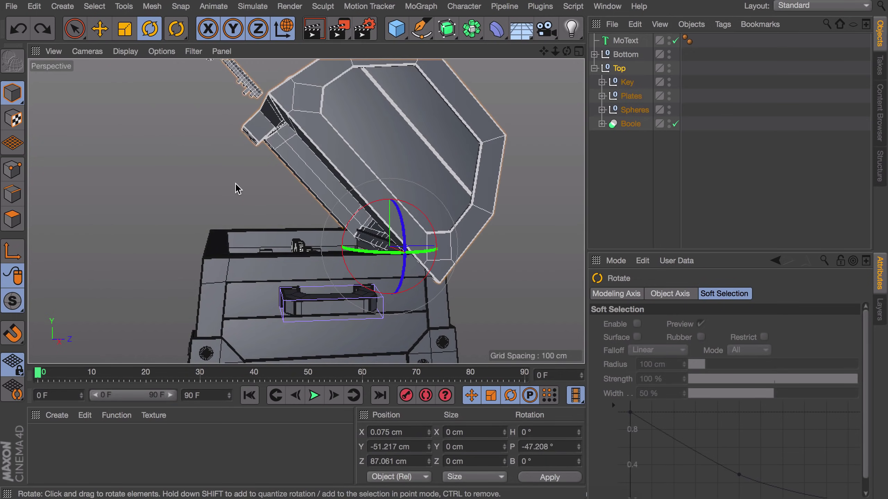
pyautogui.press('super+z')
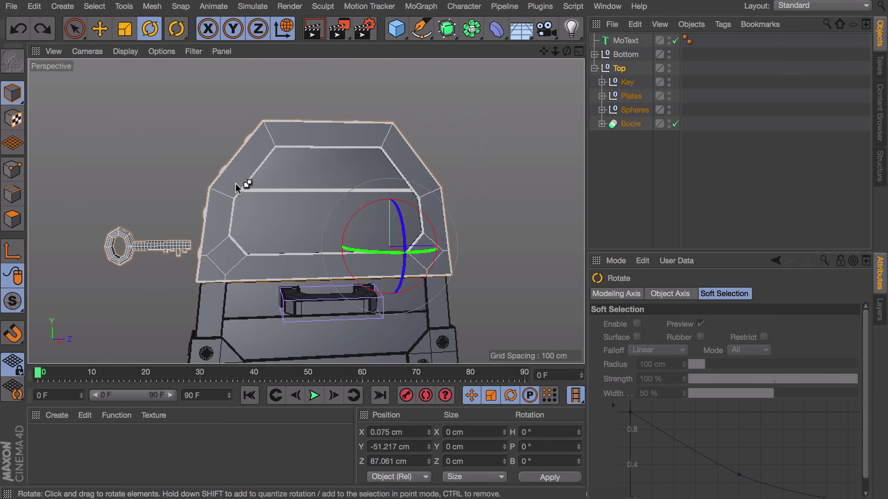
pyautogui.keyDown('alt'); pyautogui.moveTo(238, 193); pyautogui.dragTo(241, 227); pyautogui.keyUp('alt')
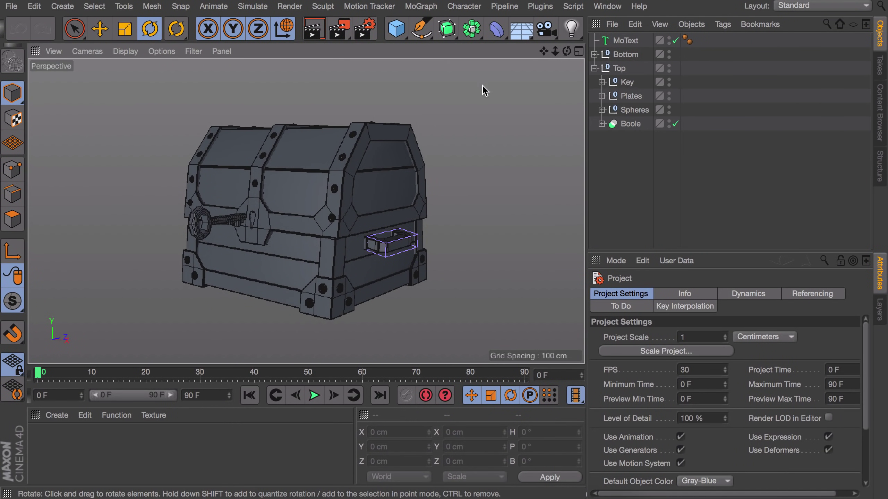
# - Add a Floor object and lower it to the underside of the chest, at about Y -144.7 cm
pyautogui.click(521, 28)
pyautogui.press('e')
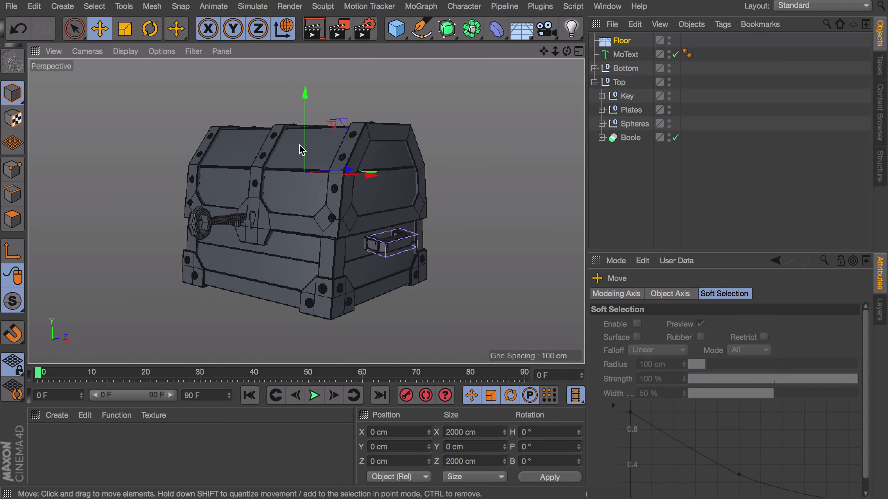
pyautogui.moveTo(301, 150); pyautogui.dragTo(175, 297)
pyautogui.middleClick(174, 298)
pyautogui.middleClick(158, 310)
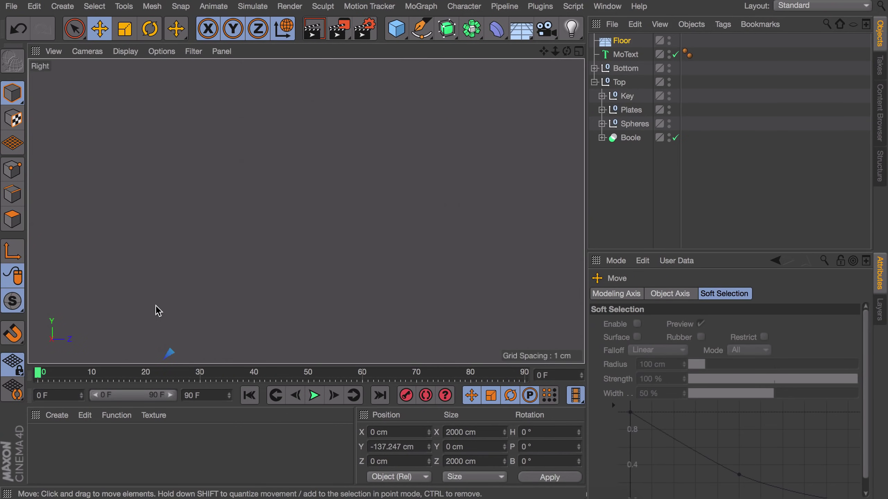
pyautogui.scroll(-5, 237, 268)
pyautogui.keyDown('alt'); pyautogui.moveTo(236, 267); pyautogui.dragTo(417, 38, button='middle'); pyautogui.keyUp('alt')
pyautogui.keyDown('alt'); pyautogui.moveTo(229, 284); pyautogui.dragTo(240, 234, button='middle'); pyautogui.keyUp('alt')
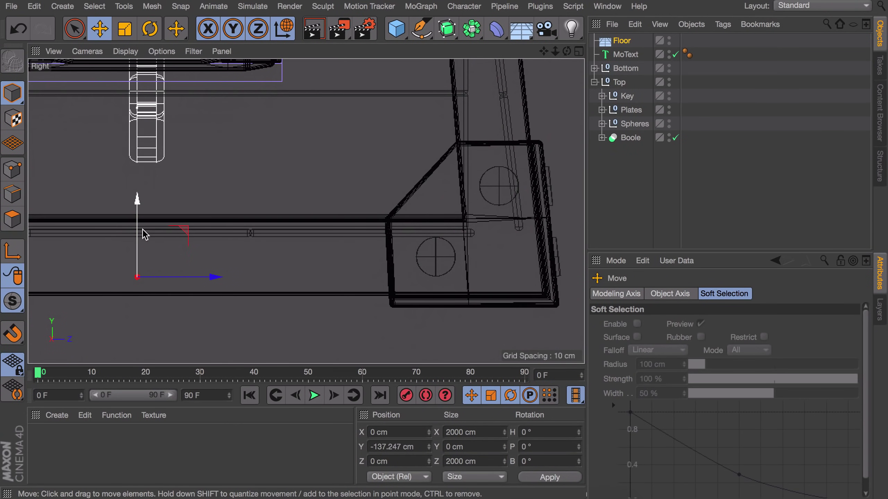
pyautogui.moveTo(145, 234); pyautogui.dragTo(145, 258)
pyautogui.middleClick(221, 155)
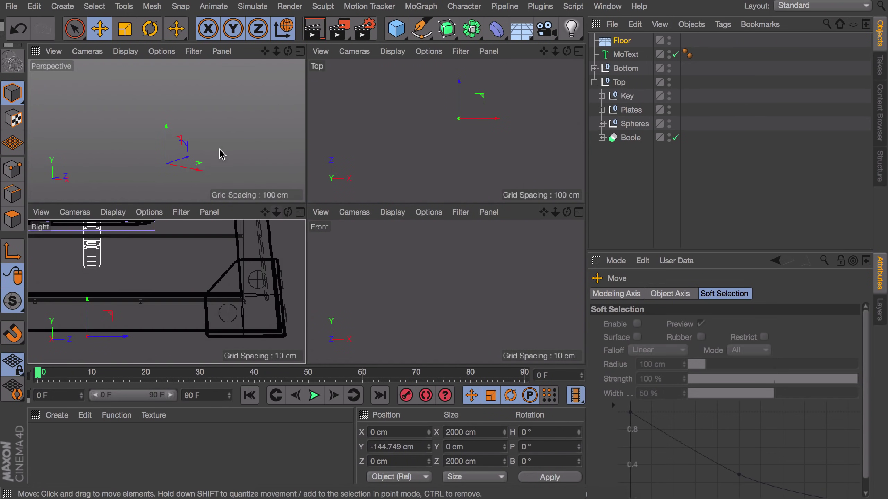
pyautogui.middleClick(220, 154)
# - Add a Background object and give the Floor a Compositing tag with Compositing Background enabled
pyautogui.click(521, 28)
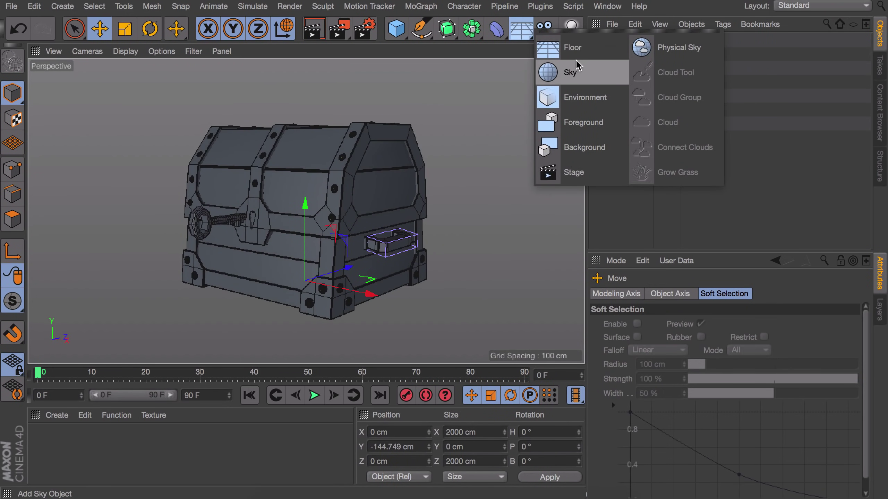
pyautogui.click(593, 147)
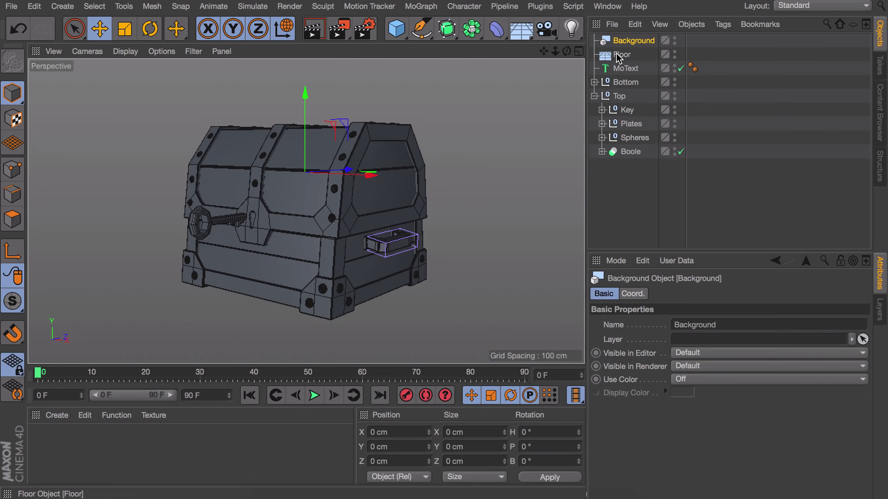
pyautogui.rightClick(616, 53)
pyautogui.moveTo(657, 4)
pyautogui.click(567, 102)
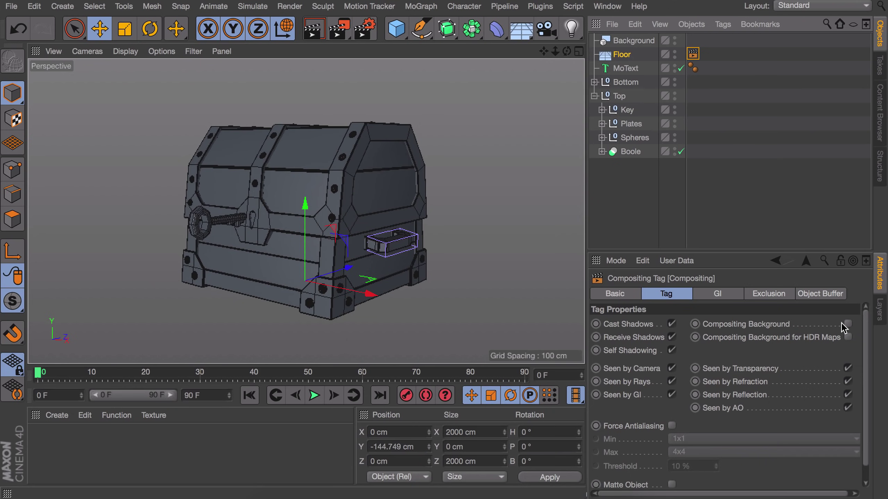
pyautogui.click(751, 181)
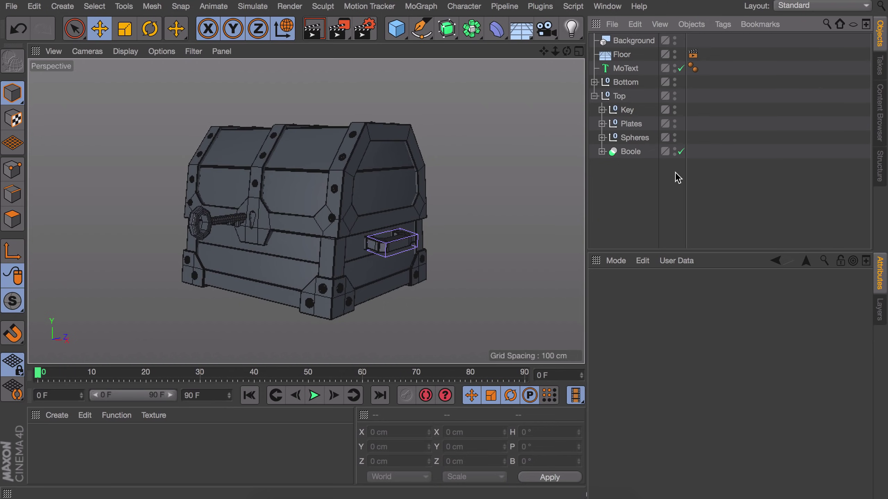
# - Set the project's default object color to 80% Gray and render the perspective view
pyautogui.hotkey('ctrl', 'd')
pyautogui.click(705, 482)
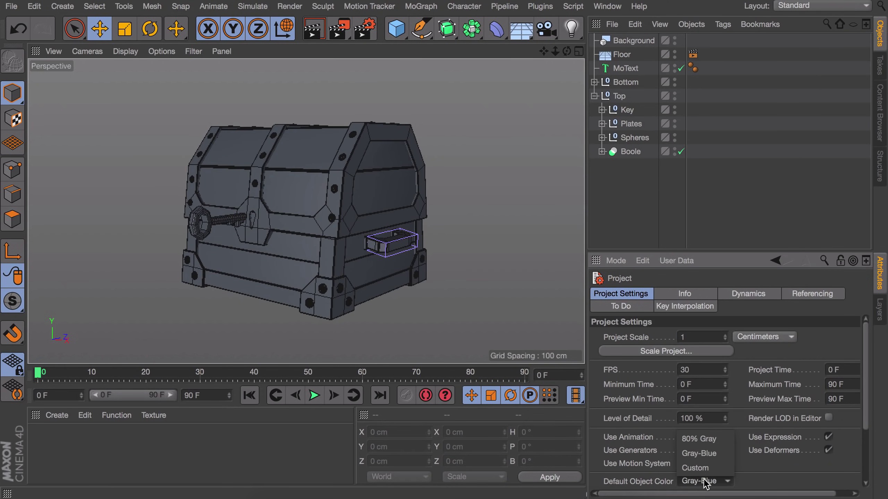
pyautogui.click(700, 440)
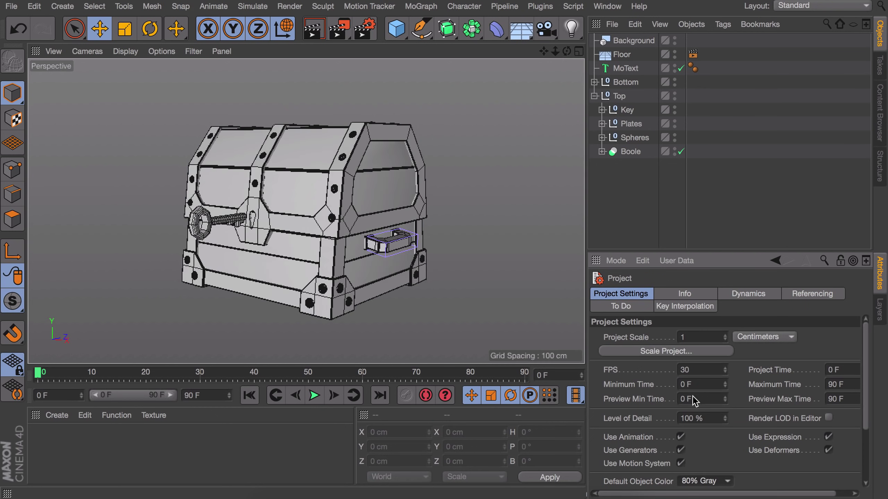
pyautogui.click(312, 31)
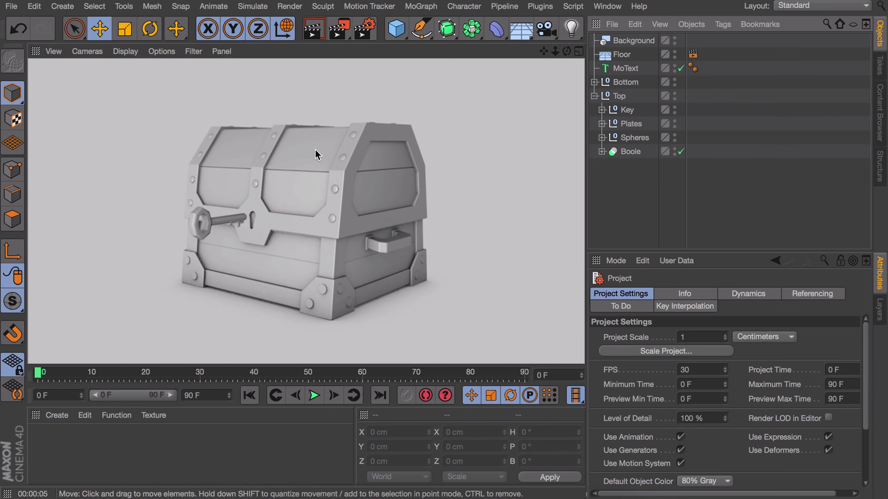
# - Examine the chest's lower planks and corner posts from several sides
pyautogui.click(300, 259)
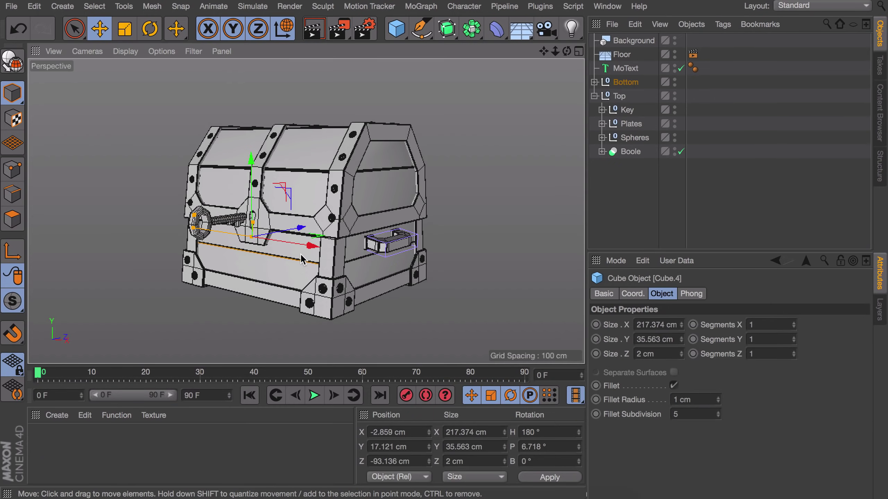
pyautogui.keyDown('shift'); pyautogui.click(353, 261); pyautogui.keyUp('shift')
pyautogui.keyDown('alt'); pyautogui.moveTo(298, 259); pyautogui.dragTo(384, 262); pyautogui.keyUp('alt')
pyautogui.keyDown('shift'); pyautogui.click(210, 277); pyautogui.keyUp('shift')
pyautogui.keyDown('alt'); pyautogui.moveTo(209, 276); pyautogui.dragTo(279, 278); pyautogui.keyUp('alt')
pyautogui.keyDown('shift'); pyautogui.click(200, 301); pyautogui.keyUp('shift')
pyautogui.scroll(5, 337, 163)
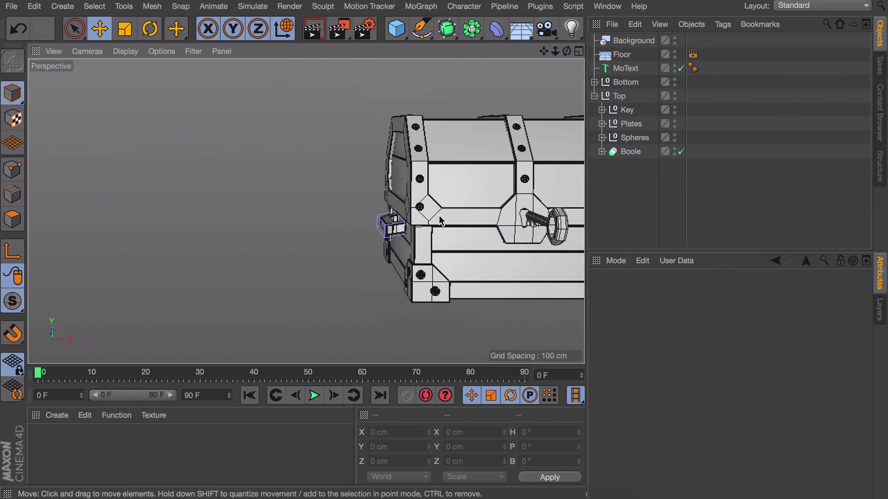
pyautogui.keyDown('alt'); pyautogui.moveTo(440, 221); pyautogui.dragTo(416, 212); pyautogui.keyUp('alt')
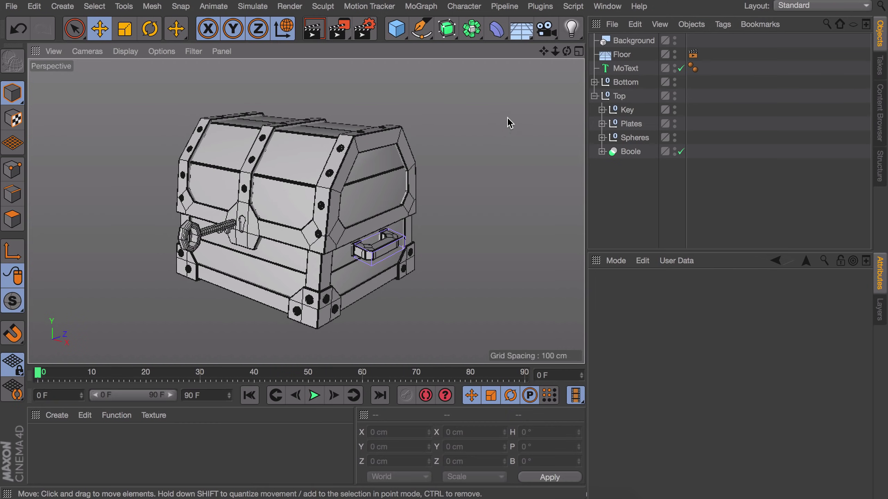
# - Add a Sky object and apply the Prime HDRI light setup preset Sunny - Neighborhood 02 to it
pyautogui.click(524, 37)
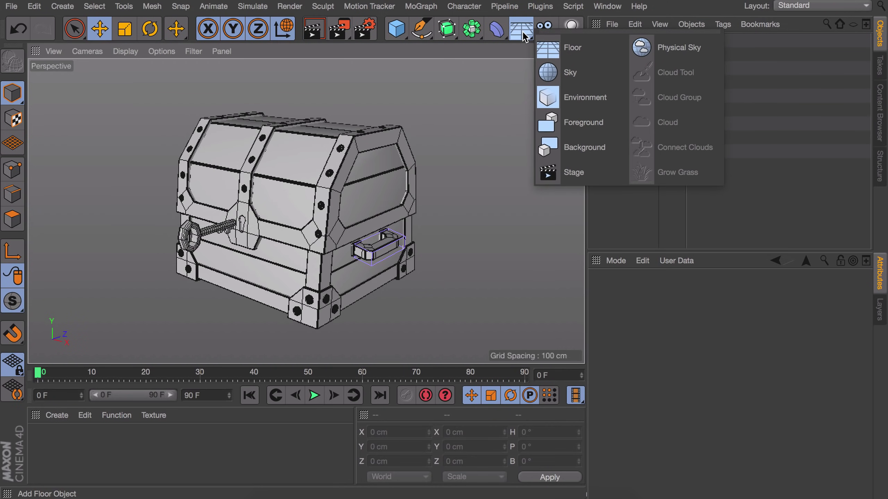
pyautogui.click(555, 72)
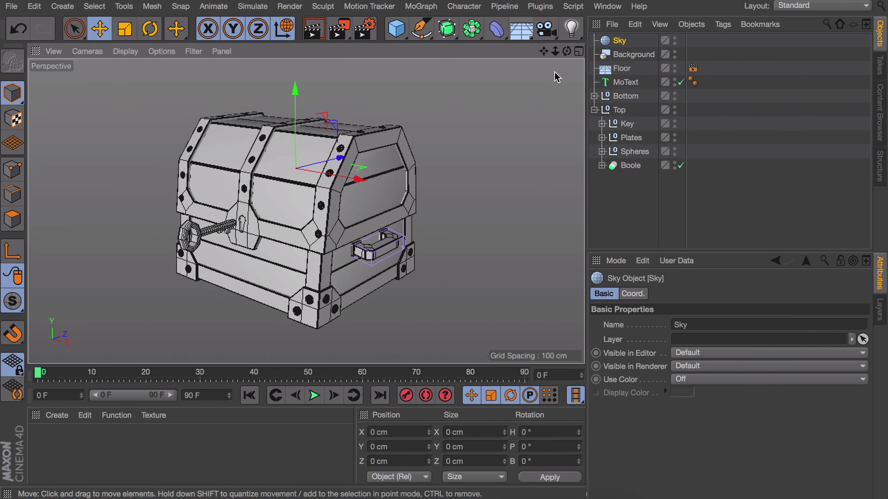
pyautogui.click(66, 418)
pyautogui.moveTo(99, 385)
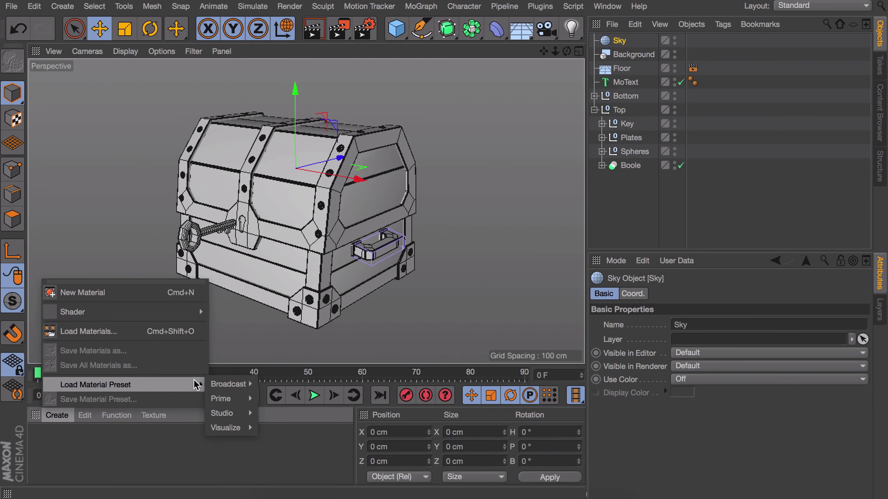
pyautogui.moveTo(223, 414)
pyautogui.moveTo(274, 427)
pyautogui.moveTo(336, 428)
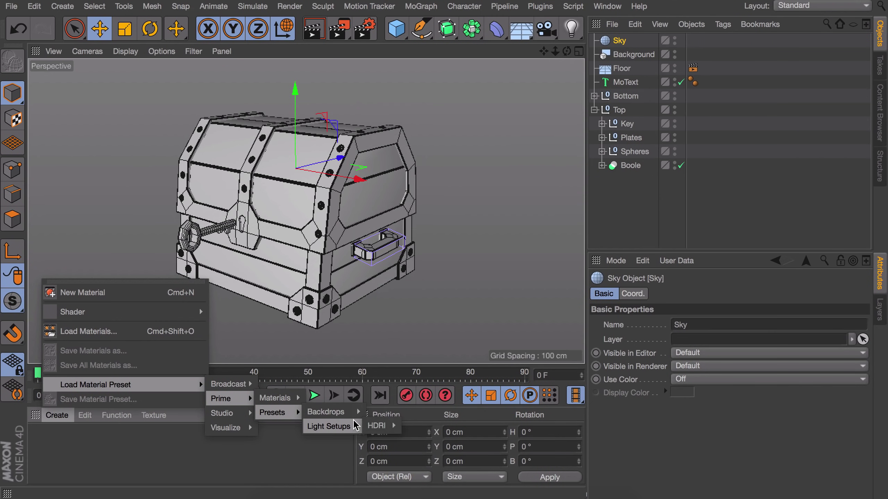
pyautogui.moveTo(385, 426)
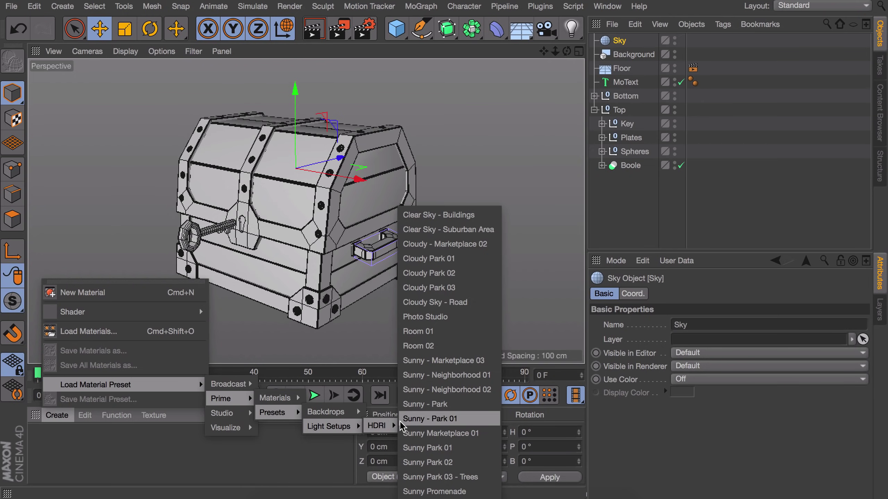
pyautogui.click(462, 388)
pyautogui.moveTo(44, 442); pyautogui.dragTo(619, 40)
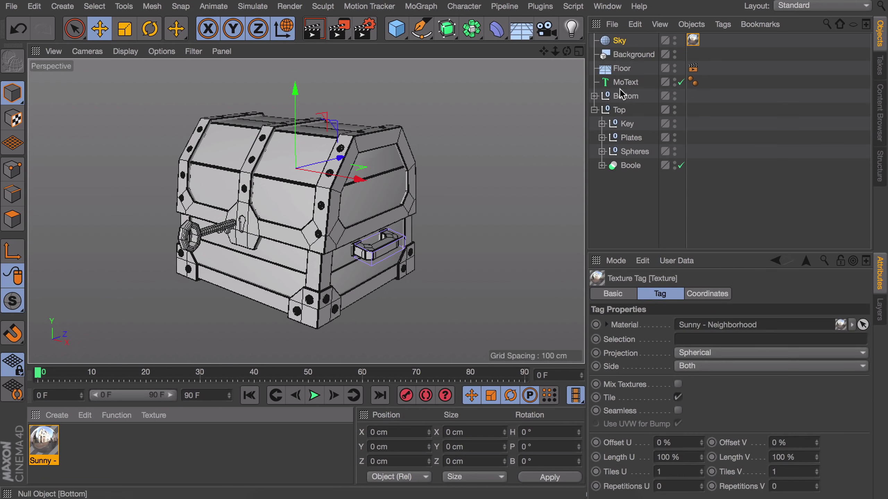
# - Add the Global Illumination effect to the render settings
pyautogui.click(360, 34)
pyautogui.click(33, 236)
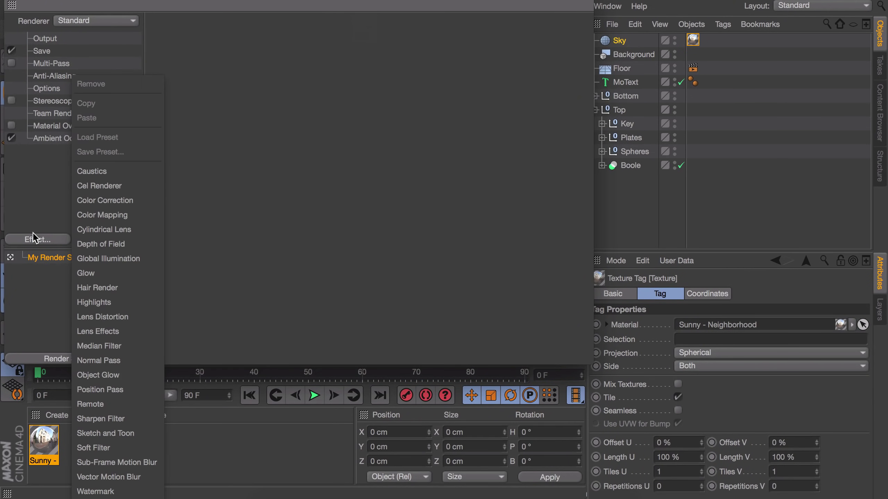
pyautogui.click(105, 258)
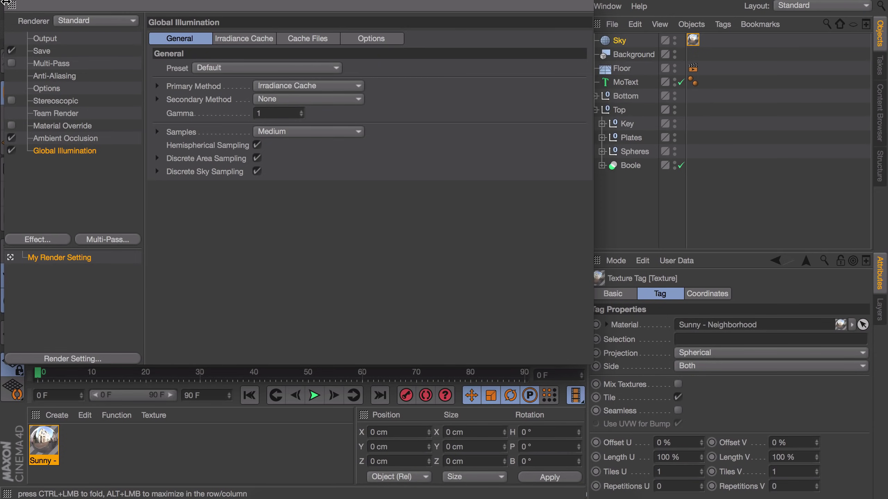
# - Close the render settings and render the perspective view with Global Illumination
pyautogui.press('super+w')
pyautogui.hotkey('ctrl', 'r')
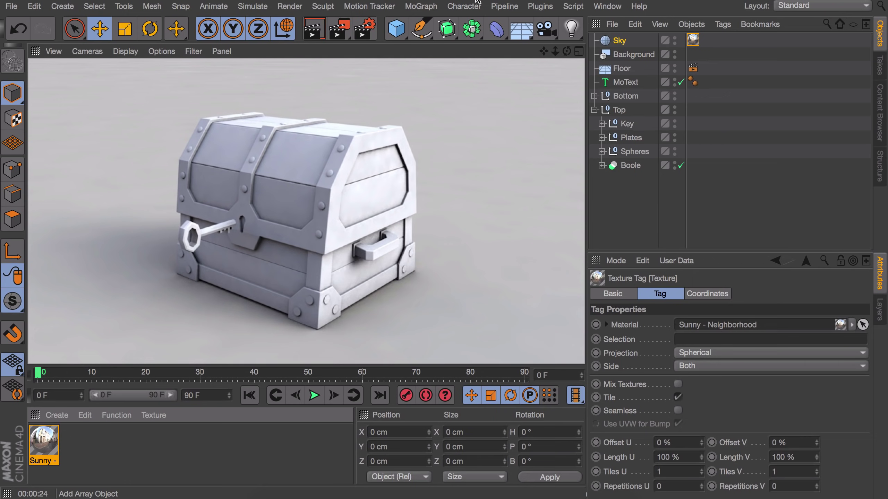
# - Add a Light and move it above and in front of the chest, to about X 259, Y 379, Z -386 cm
pyautogui.click(572, 28)
pyautogui.scroll(-5, 372, 142)
pyautogui.keyDown('alt'); pyautogui.moveTo(372, 141); pyautogui.dragTo(335, 151); pyautogui.keyUp('alt')
pyautogui.moveTo(440, 210); pyautogui.dragTo(341, 212)
pyautogui.moveTo(279, 154); pyautogui.dragTo(287, 71)
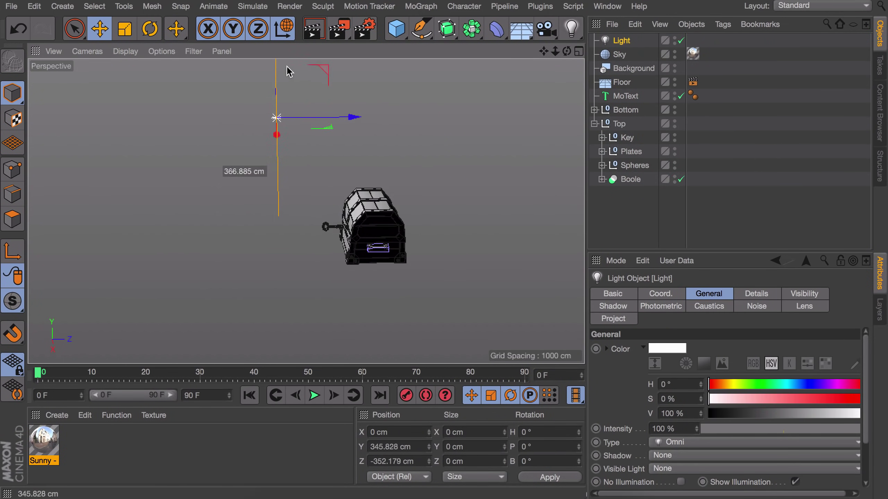
pyautogui.keyDown('alt'); pyautogui.moveTo(297, 105); pyautogui.dragTo(343, 139); pyautogui.keyUp('alt')
pyautogui.moveTo(337, 163); pyautogui.dragTo(391, 174)
pyautogui.keyDown('alt'); pyautogui.moveTo(392, 173); pyautogui.dragTo(347, 176); pyautogui.keyUp('alt')
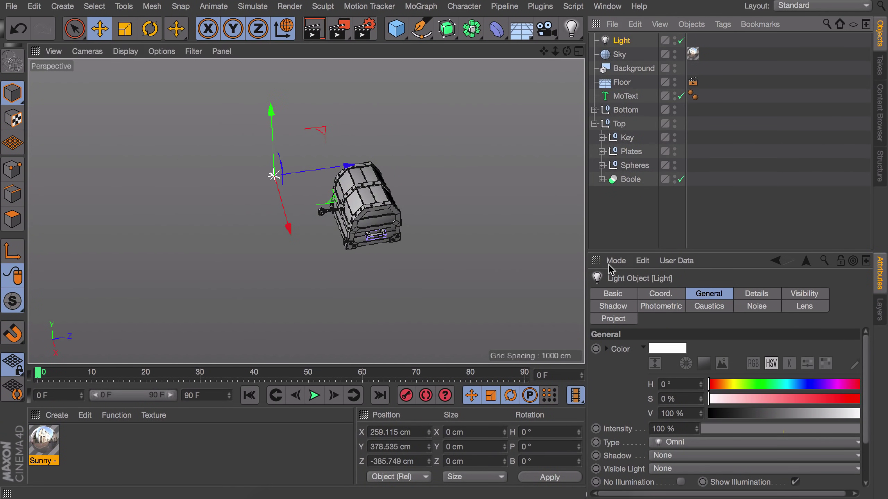
# - Set the light's shadow type to Area and its intensity to 51%
pyautogui.click(668, 456)
pyautogui.click(665, 439)
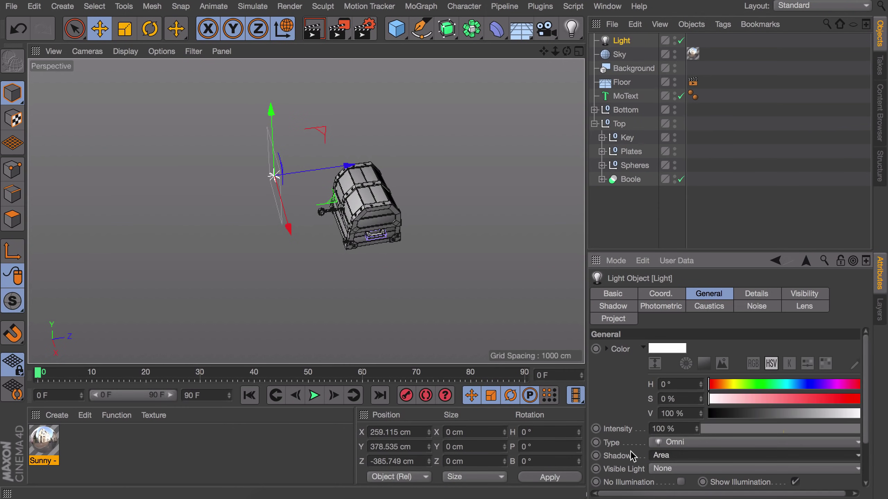
pyautogui.click(785, 428)
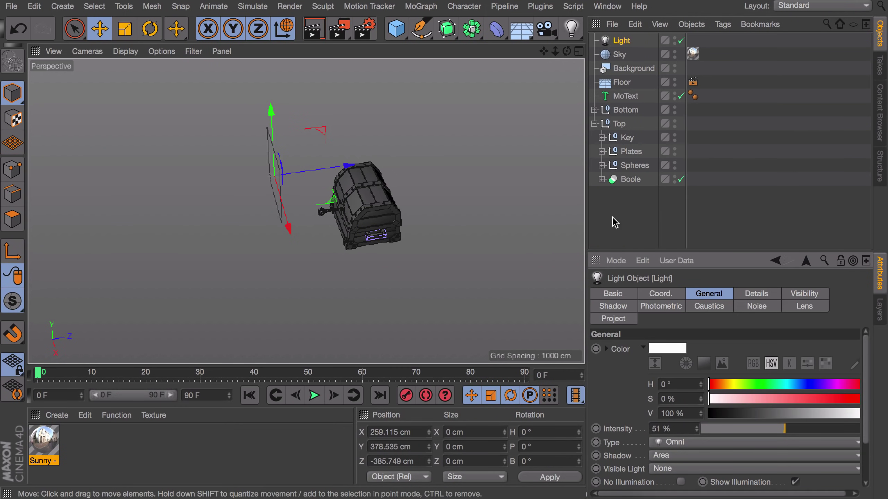
# - Hide the Light in the editor view and render the chest again
pyautogui.doubleClick(675, 37)
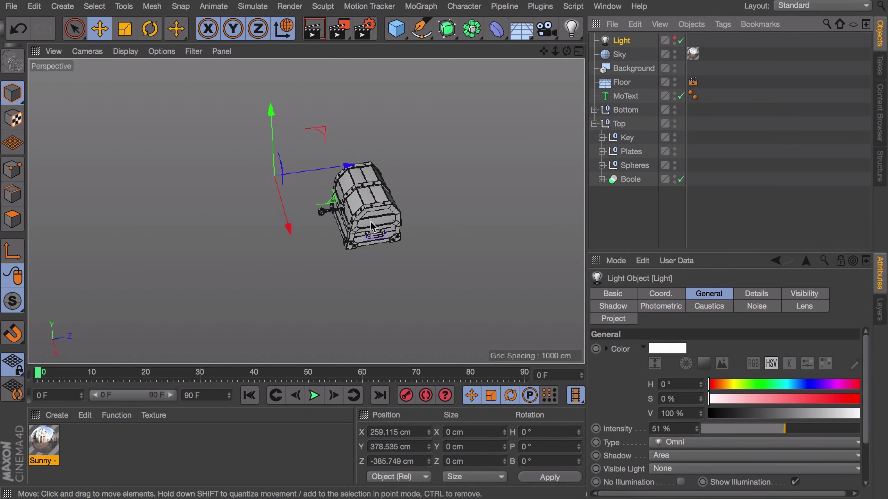
pyautogui.press('h')
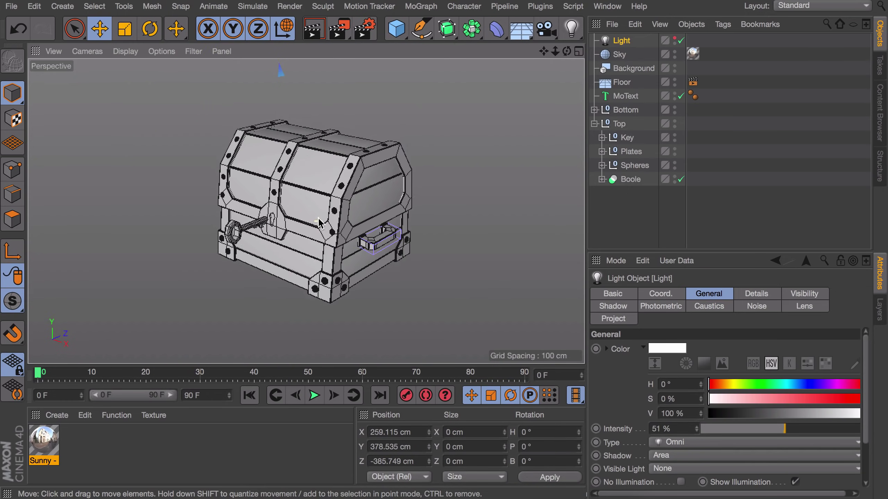
pyautogui.hotkey('ctrl', 'r')
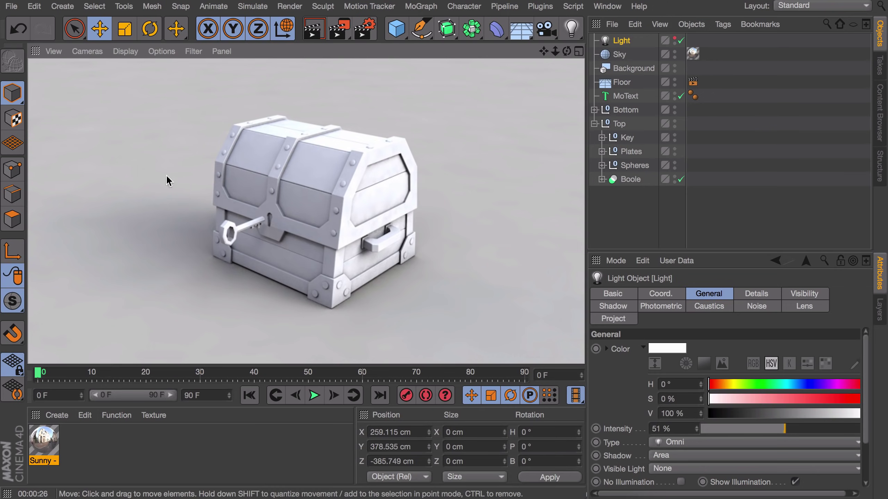
# - Copy the Phong tag from the Cylinder to the Cube inside the lid's Boole object
pyautogui.click(261, 220)
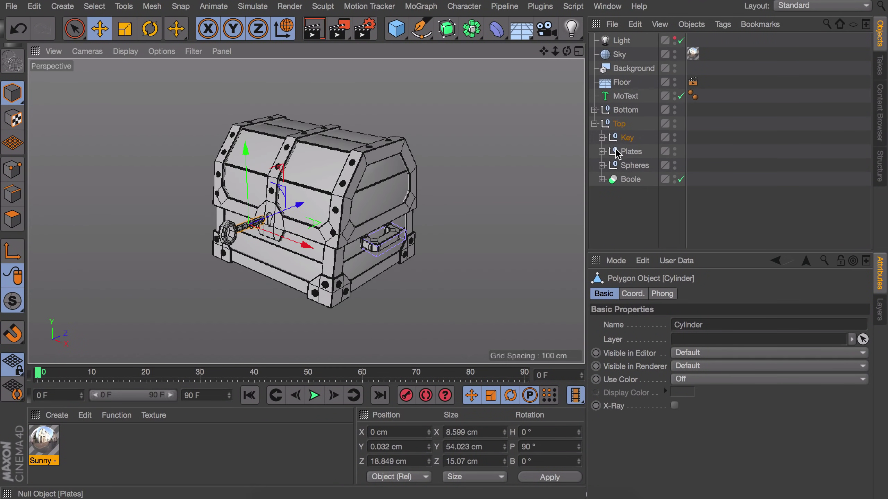
pyautogui.click(290, 222)
pyautogui.click(602, 179)
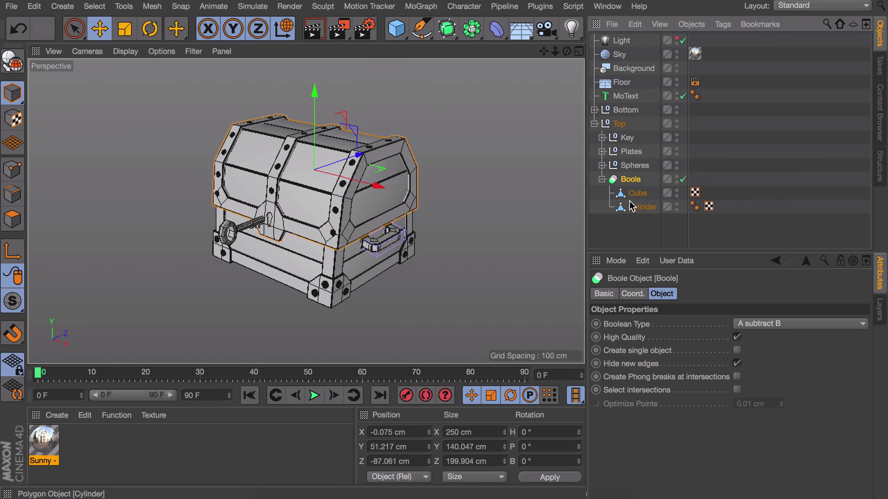
pyautogui.click(634, 195)
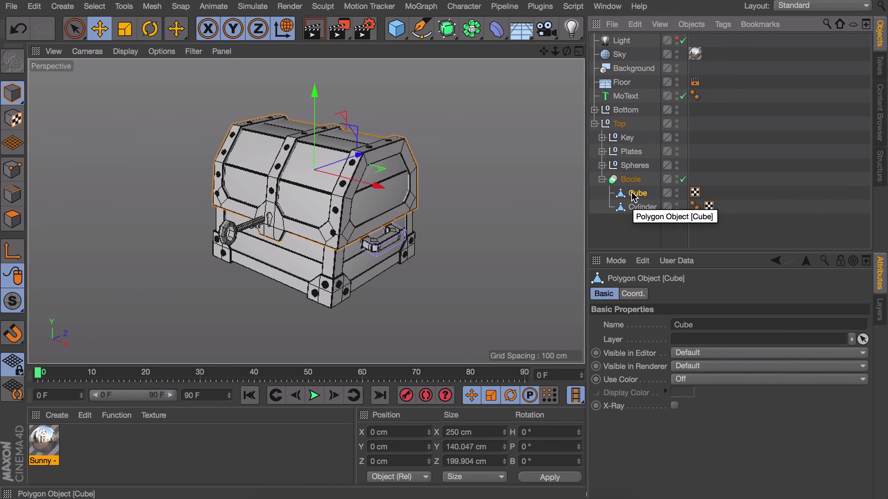
pyautogui.rightClick(634, 195)
pyautogui.click(620, 196)
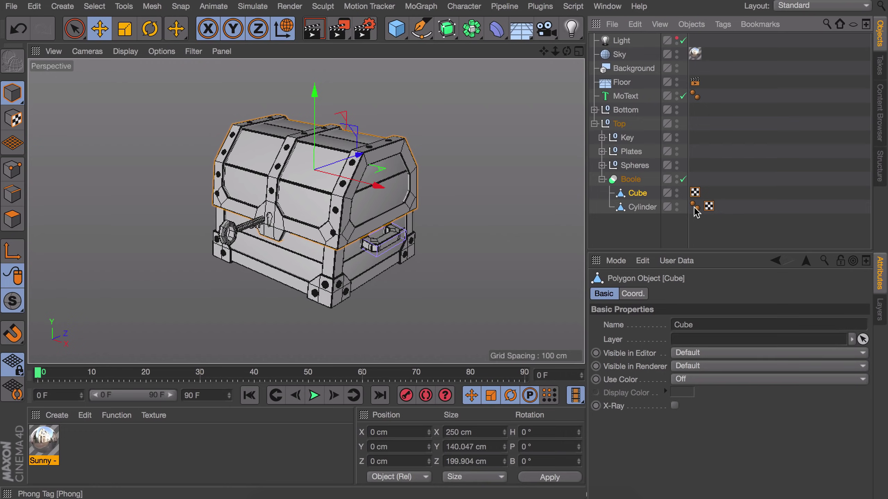
pyautogui.keyDown('ctrl'); pyautogui.moveTo(694, 207); pyautogui.dragTo(695, 194); pyautogui.keyUp('ctrl')
pyautogui.hotkey('alt', 'r')
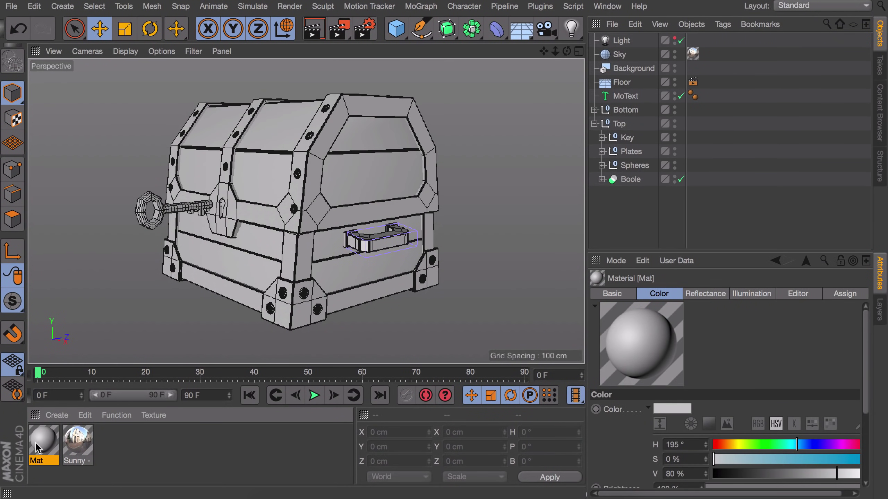
# - Create a material named bg with a dark blue-gray color of H 210°, S 19%, V 37%
pyautogui.doubleClick(43, 440)
pyautogui.click(237, 194)
pyautogui.click(231, 181)
pyautogui.moveTo(475, 118); pyautogui.dragTo(573, 121)
pyautogui.moveTo(439, 133); pyautogui.dragTo(524, 147)
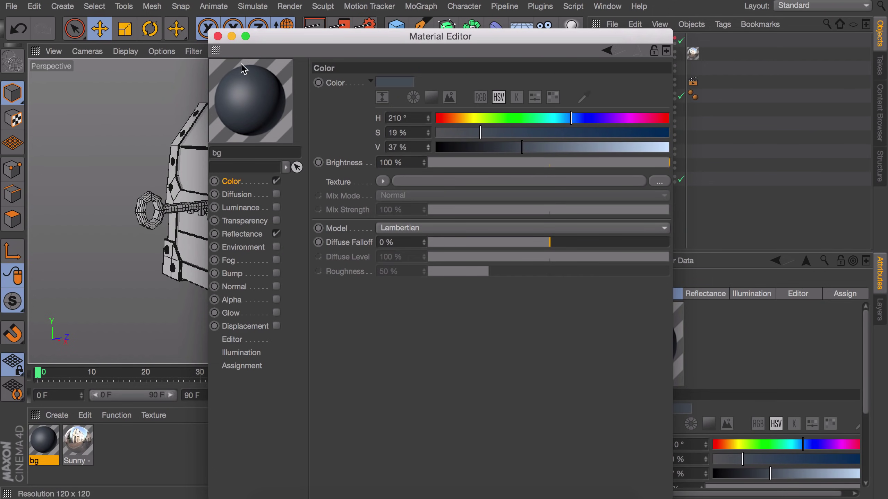
# - Apply the bg material to the Background and Floor objects and render the perspective view
pyautogui.click(218, 36)
pyautogui.moveTo(47, 454); pyautogui.dragTo(618, 69)
pyautogui.keyDown('ctrl'); pyautogui.moveTo(693, 67); pyautogui.dragTo(707, 82); pyautogui.keyUp('ctrl')
pyautogui.click(711, 131)
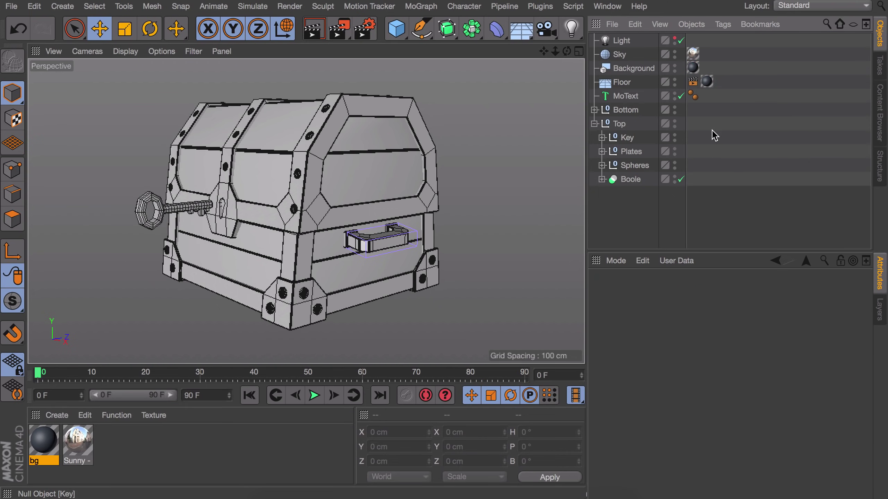
pyautogui.click(338, 30)
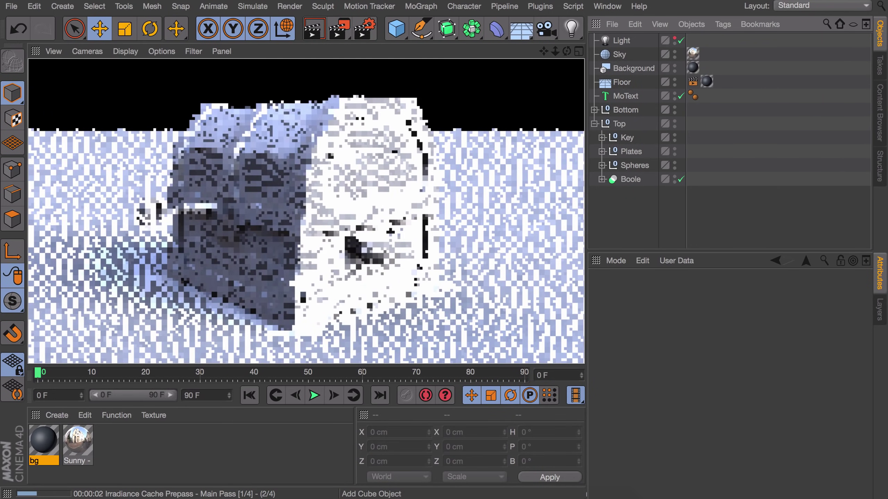
pyautogui.click(764, 51)
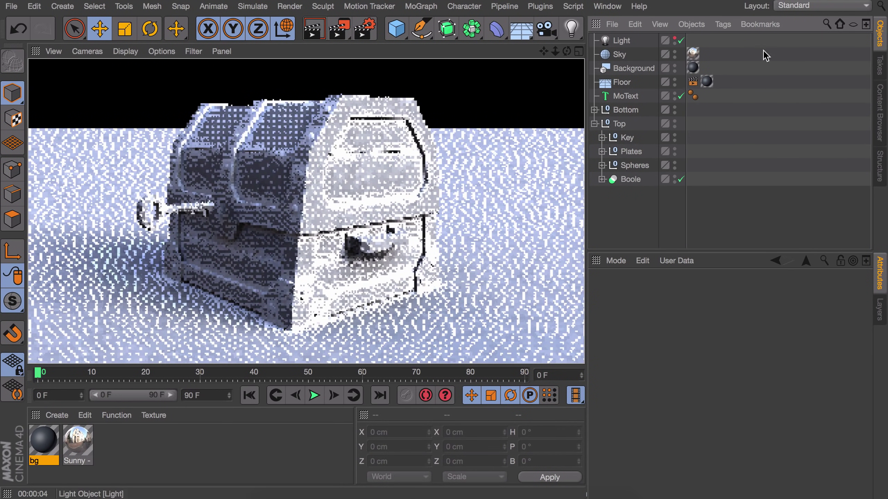
# - Add a Compositing tag to the Sky object
pyautogui.rightClick(623, 56)
pyautogui.moveTo(668, 3)
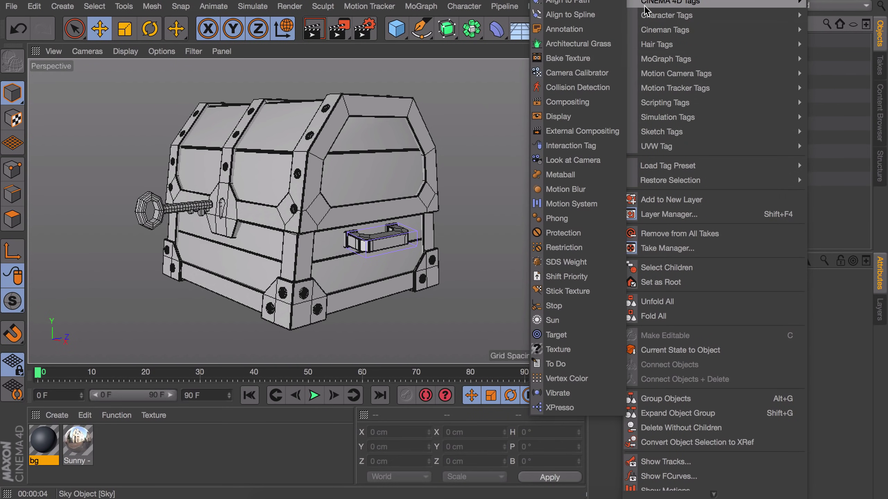
pyautogui.click(567, 102)
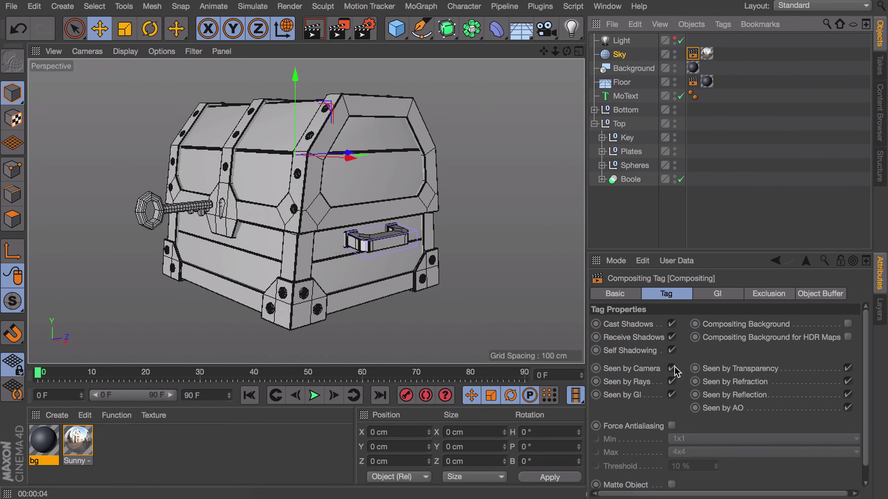
pyautogui.click(721, 233)
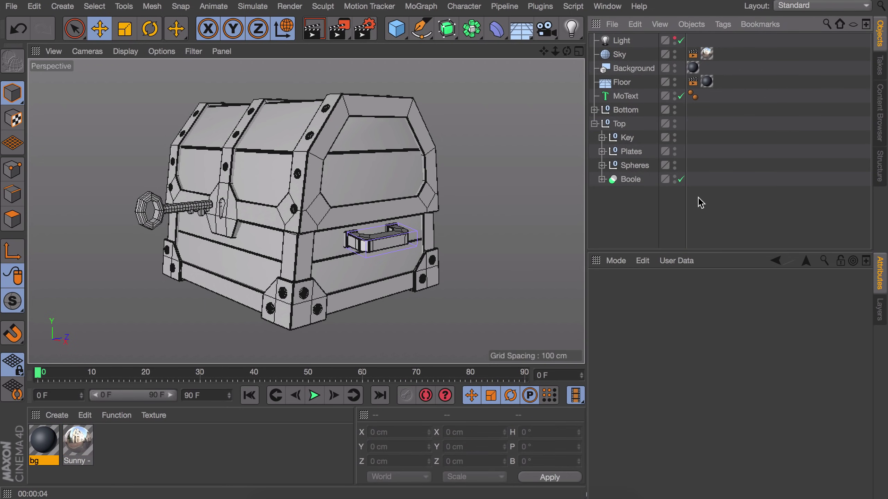
# - Create a material named gold with an orange color of H 36°, S 83%, V 96%
pyautogui.doubleClick(148, 444)
pyautogui.doubleClick(43, 440)
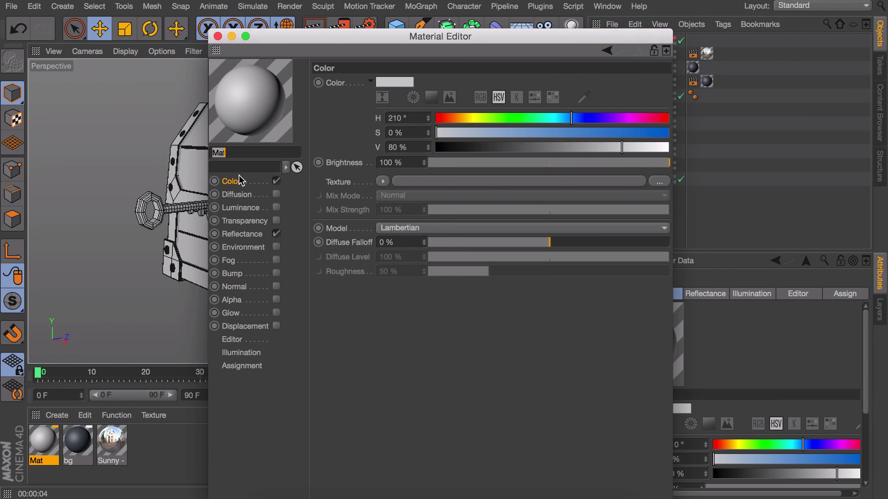
pyautogui.write('gold')
pyautogui.press('Return')
pyautogui.moveTo(476, 118); pyautogui.dragTo(659, 147)
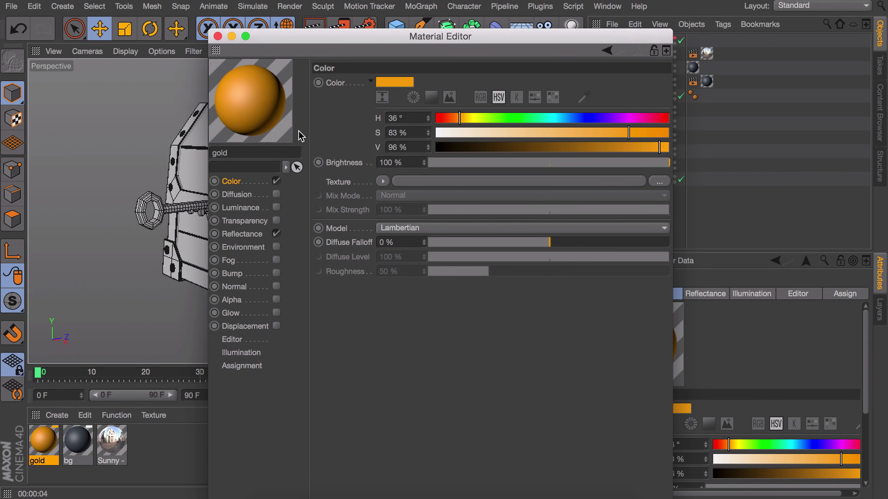
# - Load a Layer shader into the gold material's color texture and add a Rust surface shader to it
pyautogui.click(383, 181)
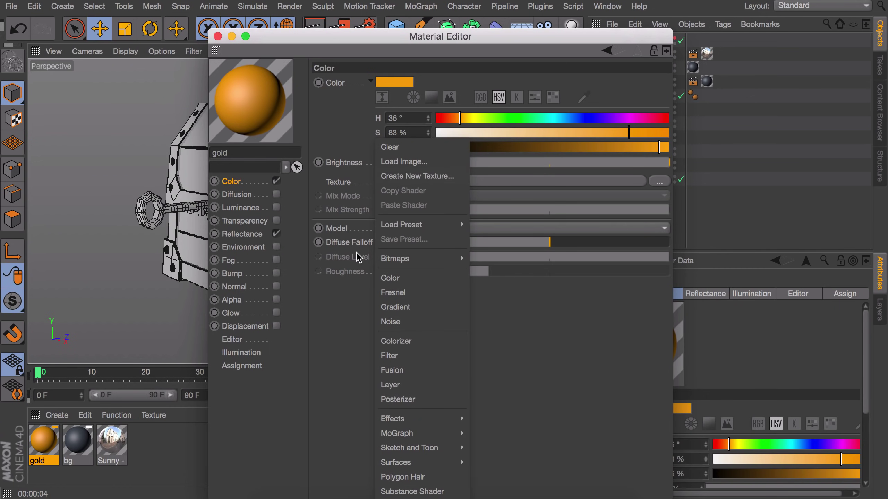
pyautogui.click(392, 385)
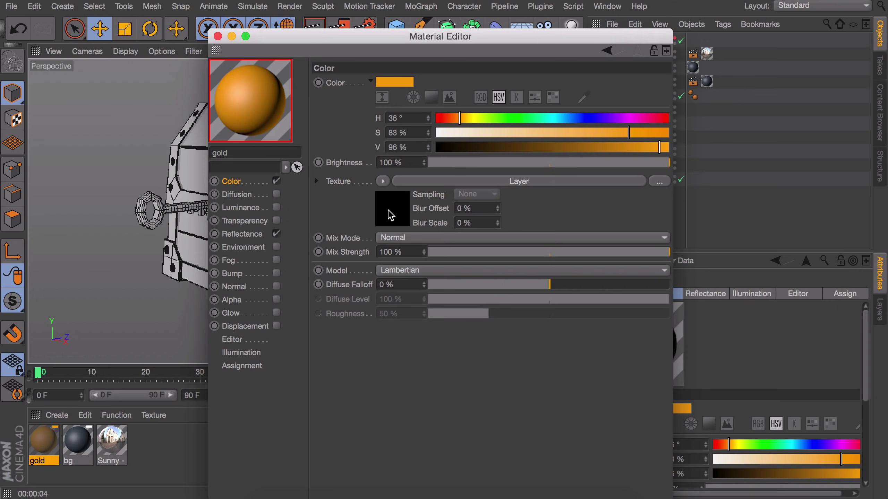
pyautogui.click(390, 215)
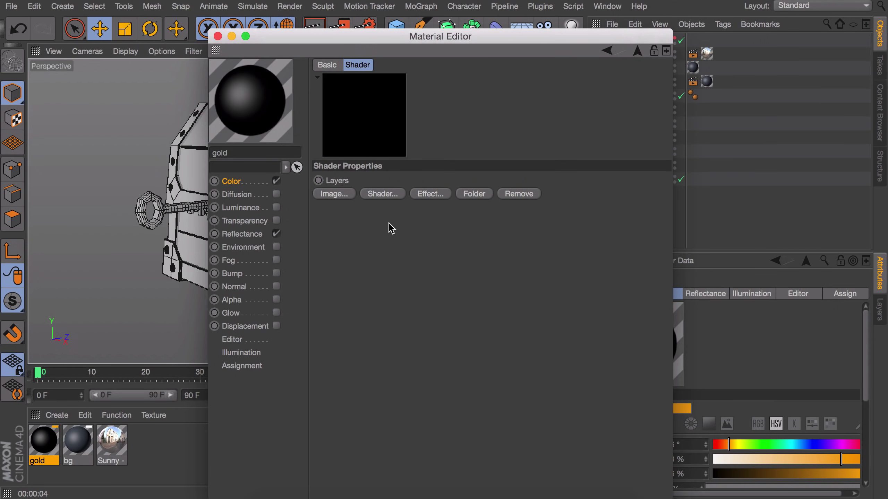
pyautogui.click(393, 194)
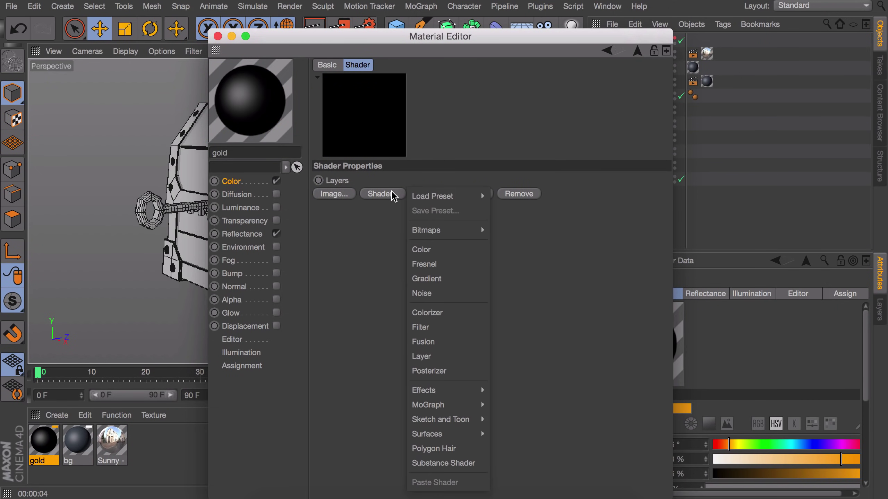
pyautogui.moveTo(451, 433)
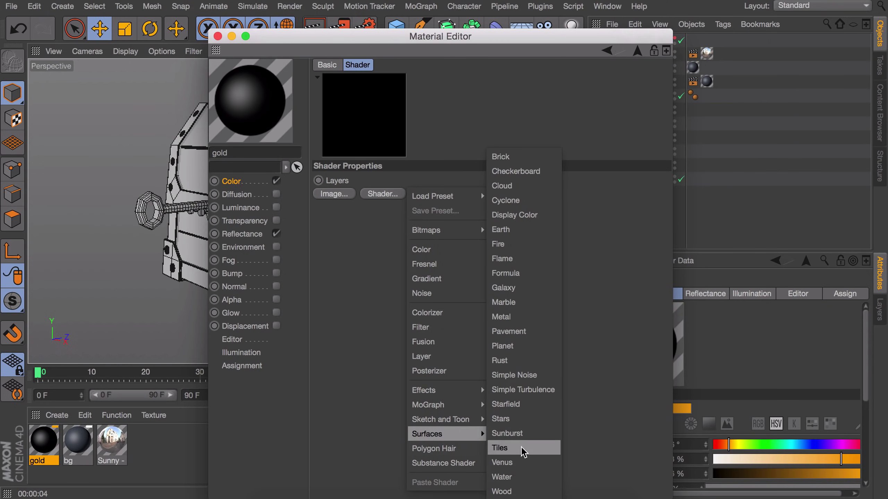
pyautogui.click(504, 359)
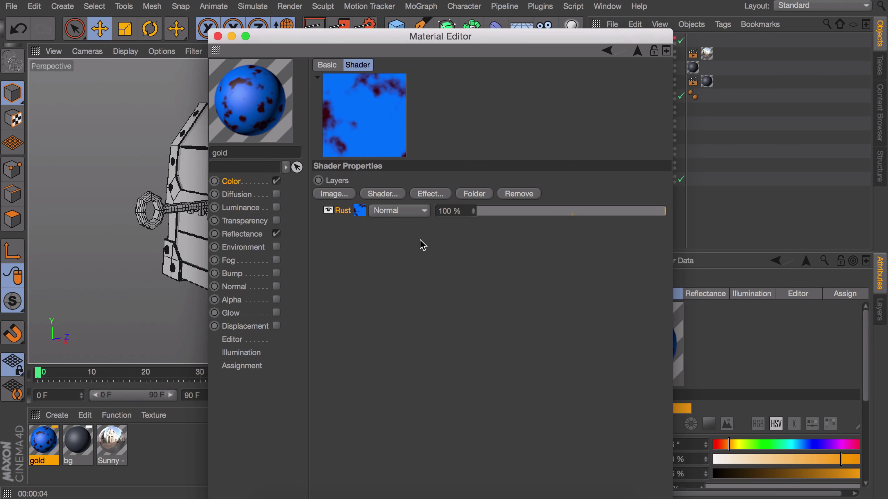
# - Add a Color shader above the Rust layer and set it to H 41°, S 100%, V 86%
pyautogui.click(382, 193)
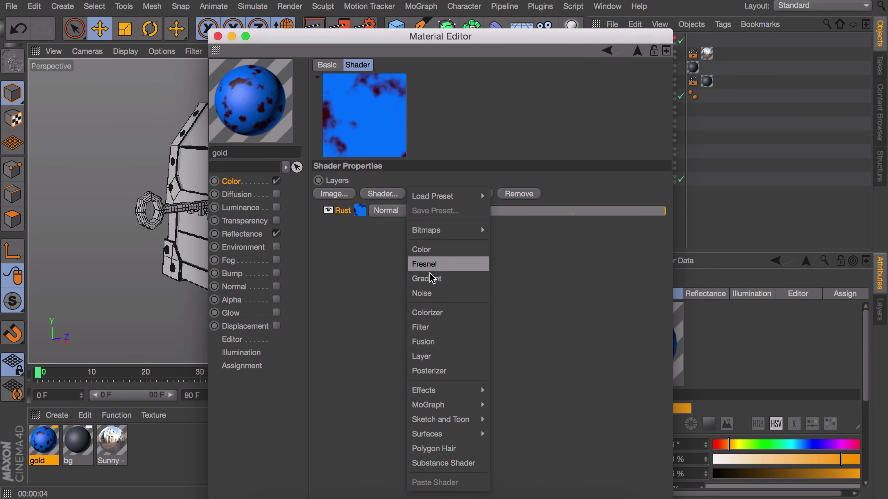
pyautogui.click(434, 258)
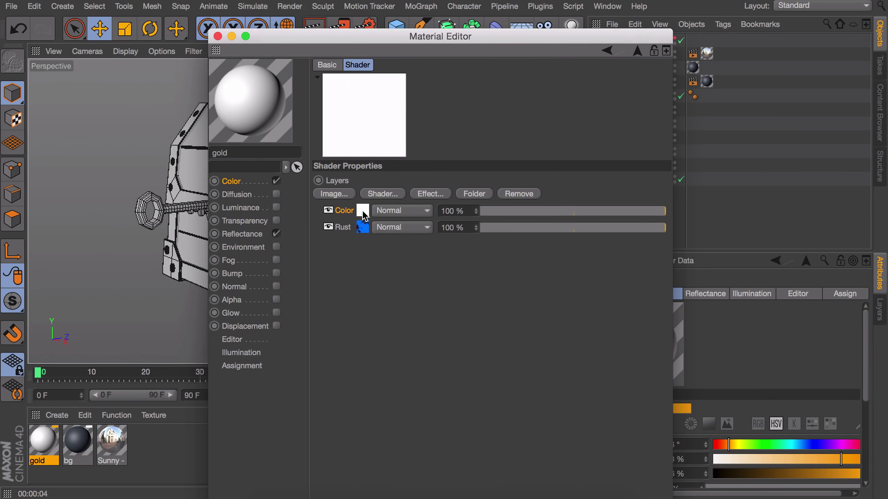
pyautogui.click(362, 211)
pyautogui.moveTo(462, 215); pyautogui.dragTo(458, 214)
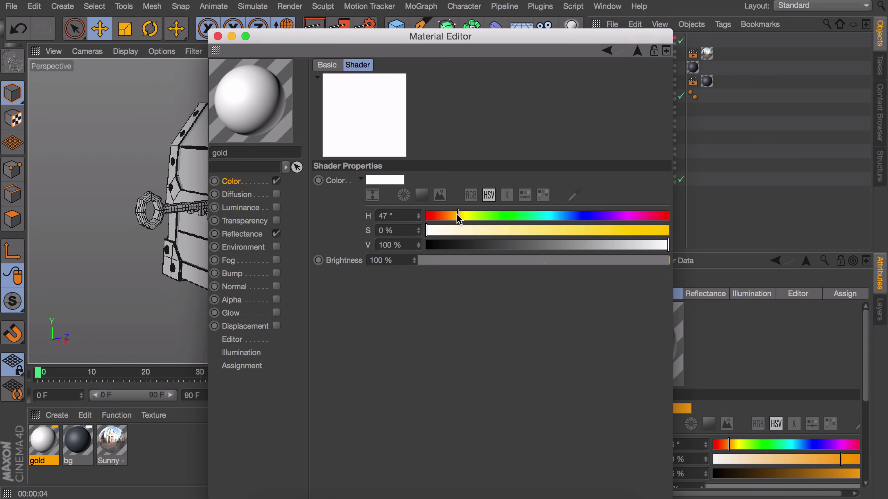
pyautogui.moveTo(630, 244); pyautogui.dragTo(669, 232)
pyautogui.moveTo(654, 243); pyautogui.dragTo(634, 242)
pyautogui.moveTo(458, 215); pyautogui.dragTo(454, 216)
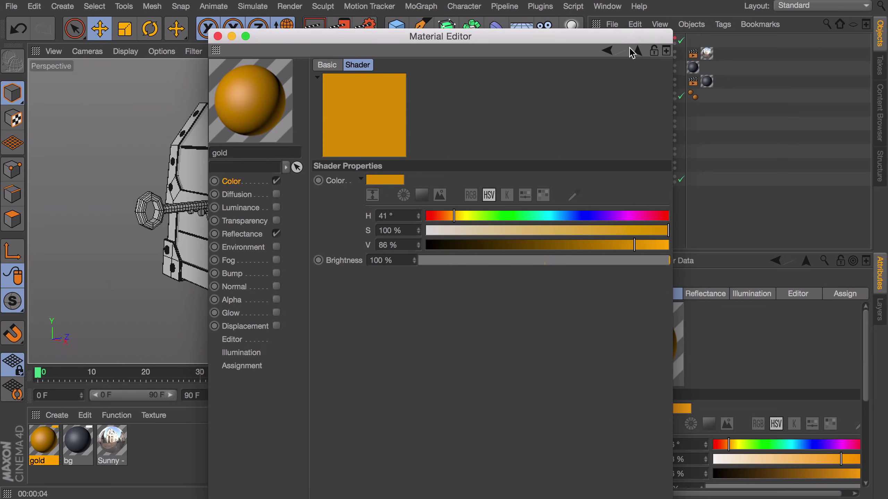
# - Set the blend mode of the Color layer above Rust to Color
pyautogui.click(635, 51)
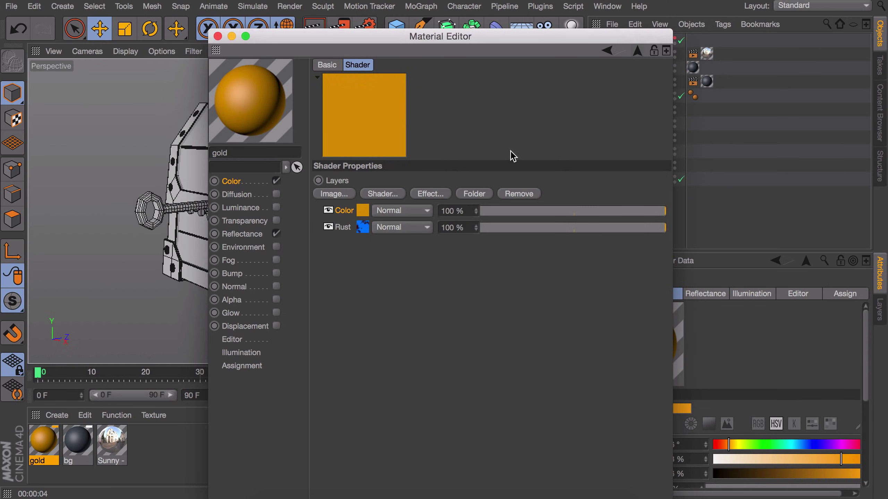
pyautogui.click(400, 211)
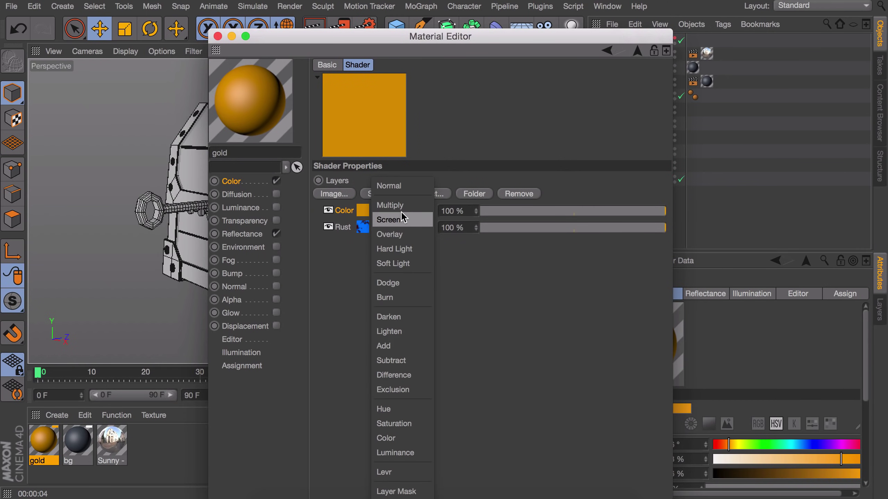
pyautogui.click(391, 439)
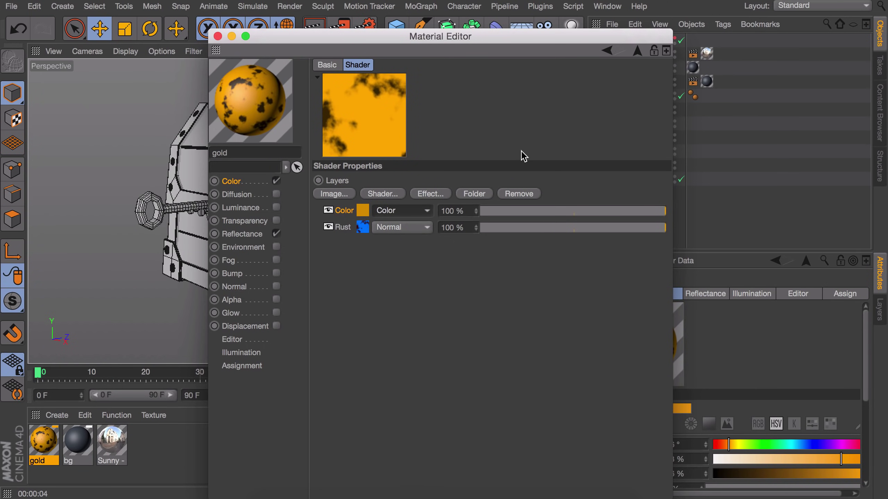
# - Set the gold material's color texture mix mode to Add with a mix strength of 20%
pyautogui.click(637, 51)
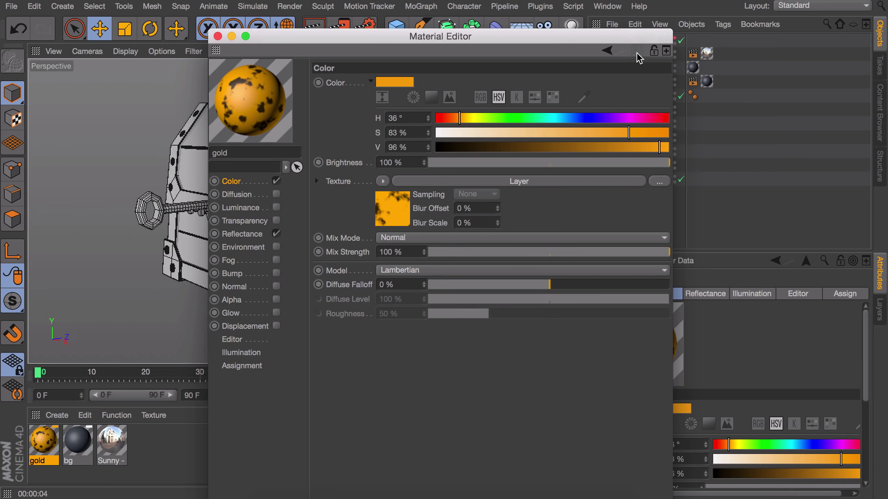
pyautogui.click(397, 238)
pyautogui.click(388, 263)
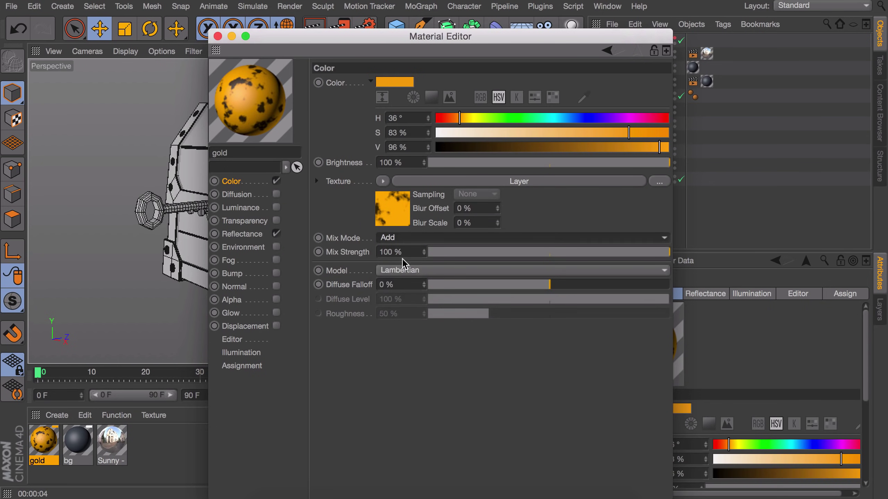
pyautogui.moveTo(452, 252); pyautogui.dragTo(476, 250)
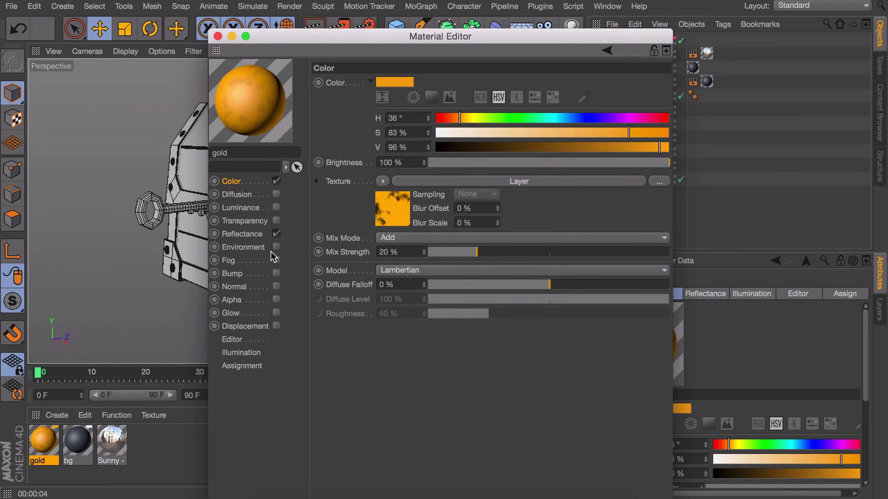
# - Set the gold material's default specular reflectance to a width of 65% and a specular strength of 100%
pyautogui.click(244, 234)
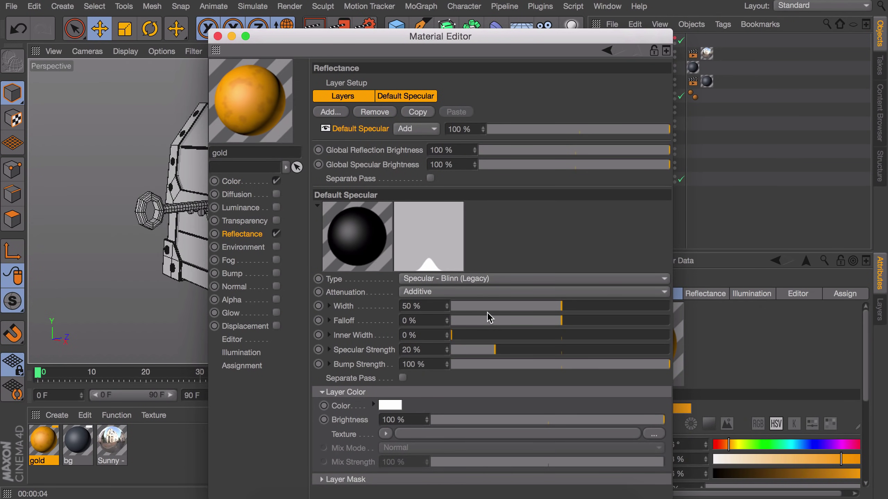
pyautogui.click(590, 306)
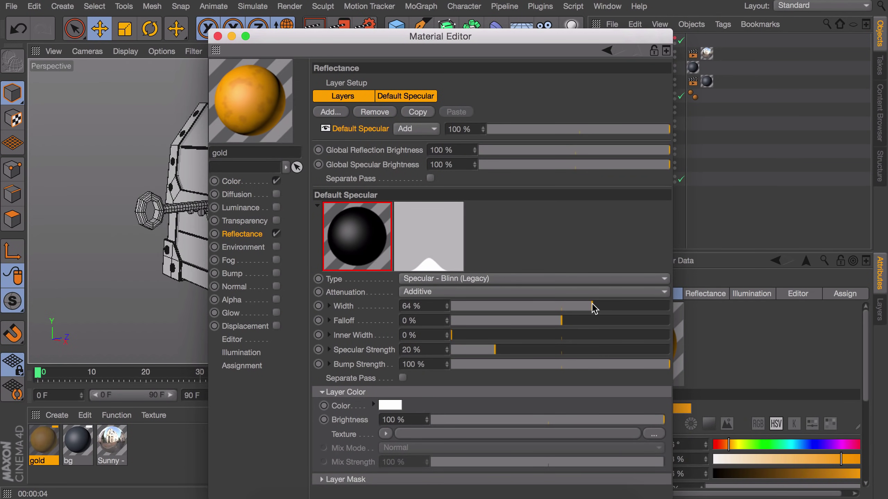
pyautogui.moveTo(495, 351); pyautogui.dragTo(743, 350)
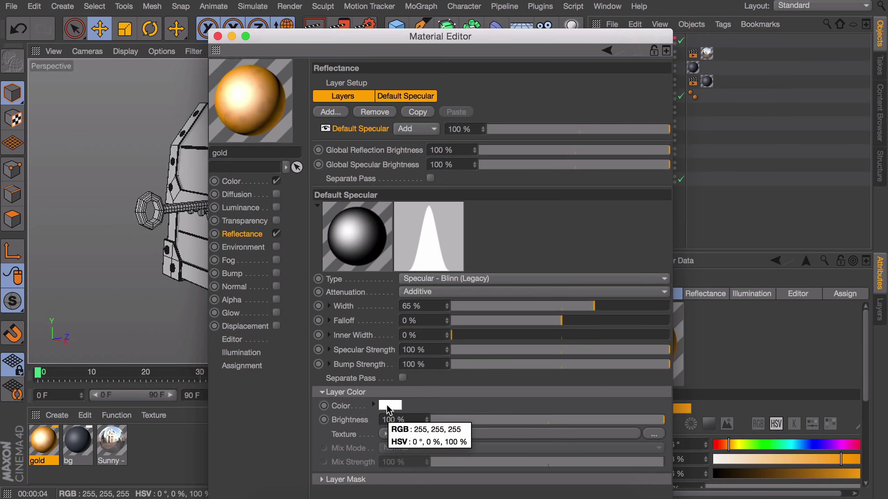
# - Preview the gold material on a rounded cube and set its specular layer color to H 43°, S 100%, V 100%
pyautogui.rightClick(264, 110)
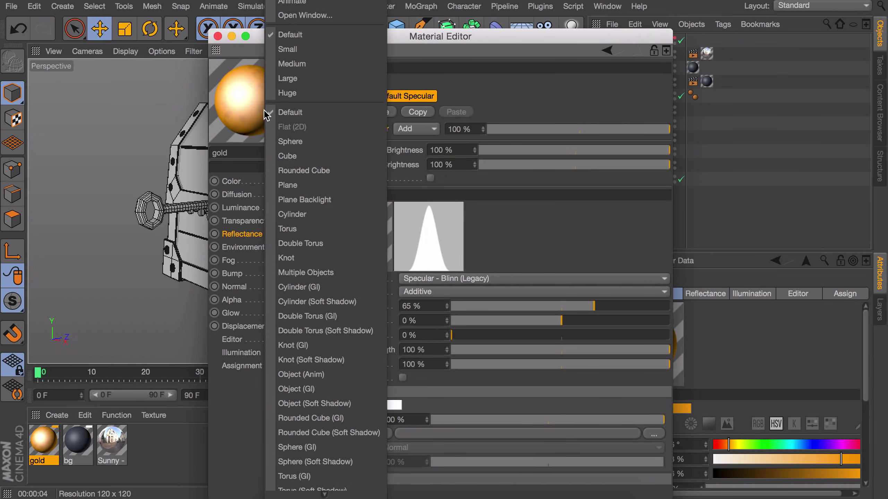
pyautogui.click(313, 171)
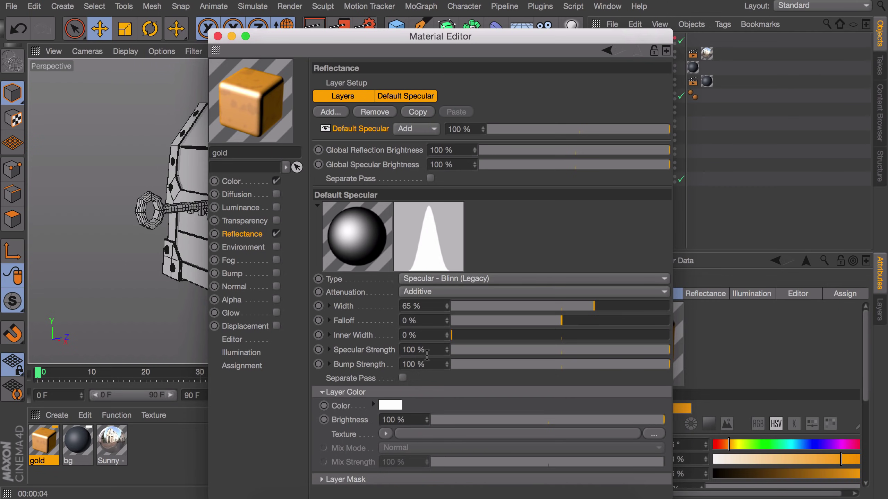
pyautogui.click(404, 410)
pyautogui.moveTo(404, 406); pyautogui.dragTo(373, 406)
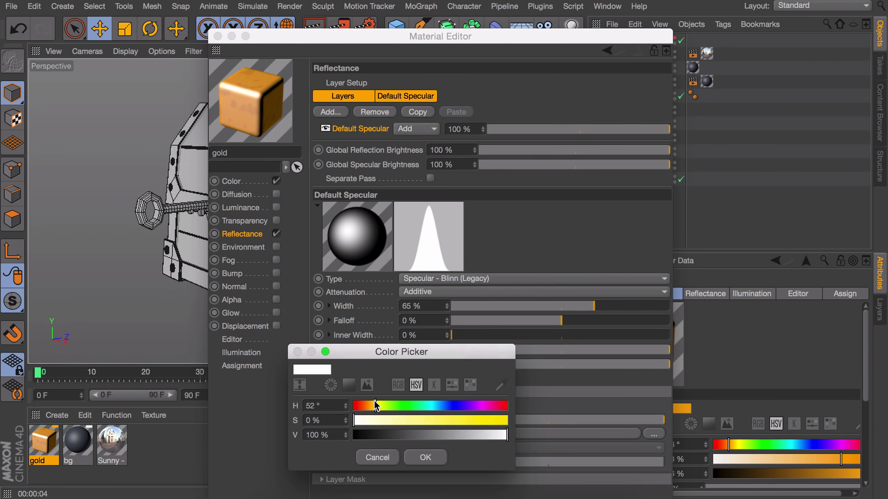
pyautogui.moveTo(486, 423); pyautogui.dragTo(512, 429)
pyautogui.moveTo(373, 405); pyautogui.dragTo(370, 406)
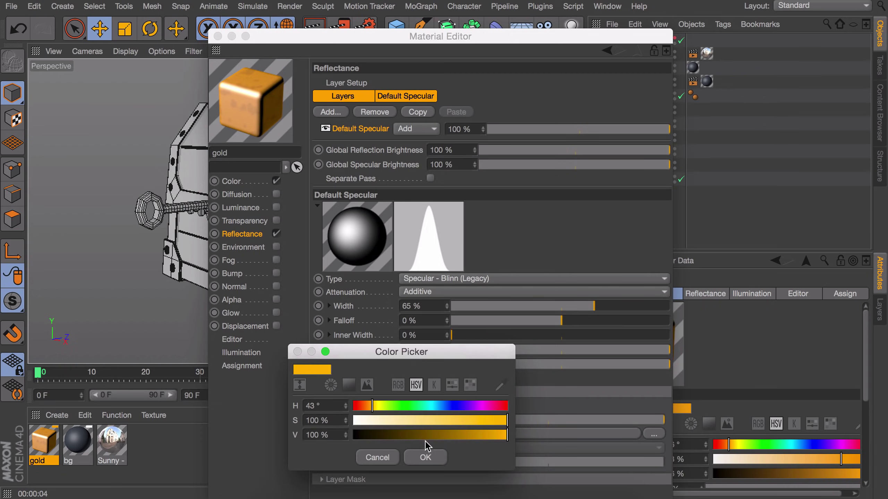
pyautogui.click(425, 458)
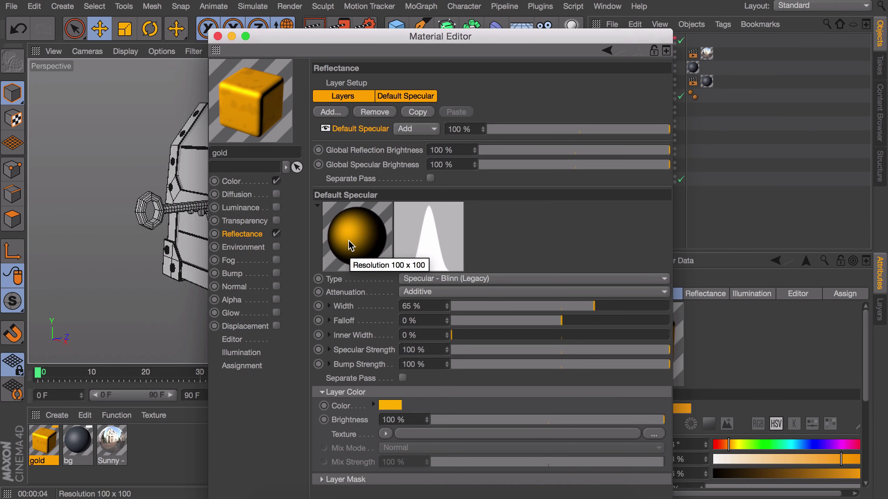
# - Enable Bump on the gold material with a Layer shader as texture, and add a Metal surface shader to it
pyautogui.click(276, 273)
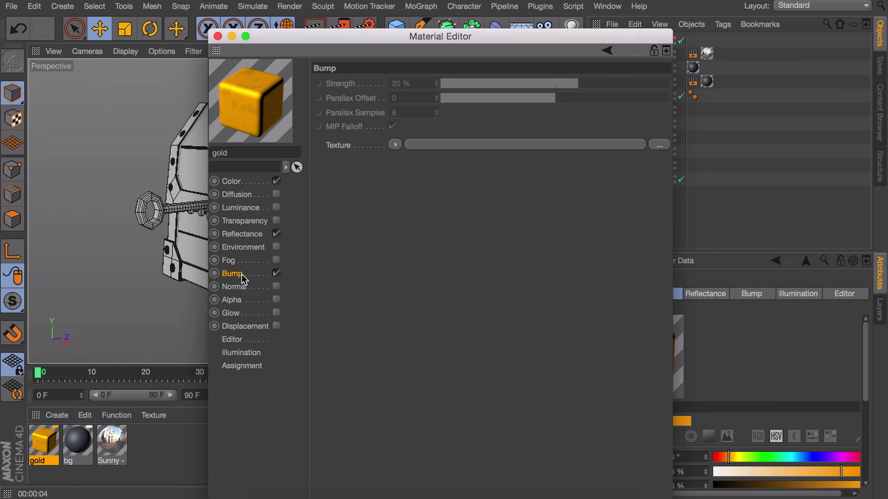
pyautogui.click(395, 145)
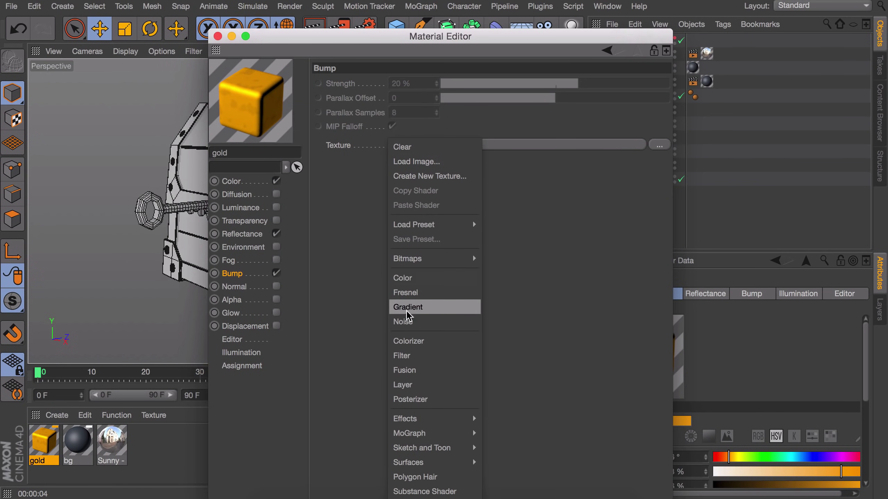
pyautogui.click(413, 384)
pyautogui.click(409, 178)
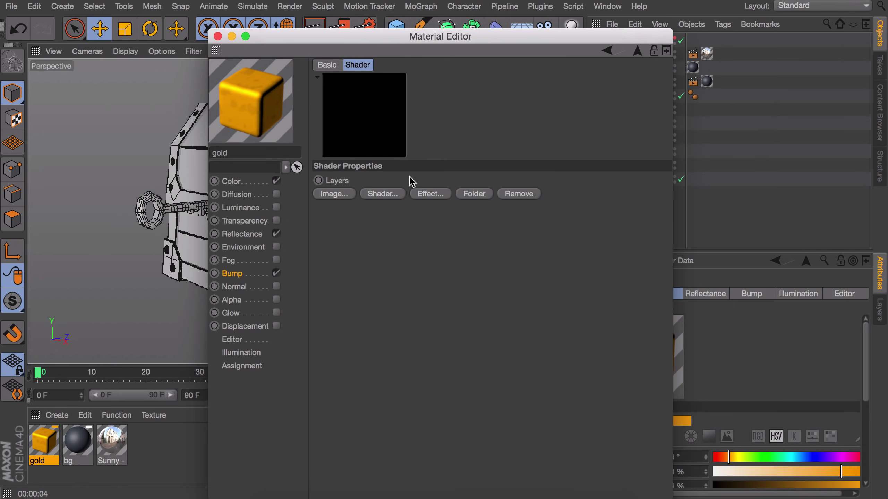
pyautogui.click(377, 195)
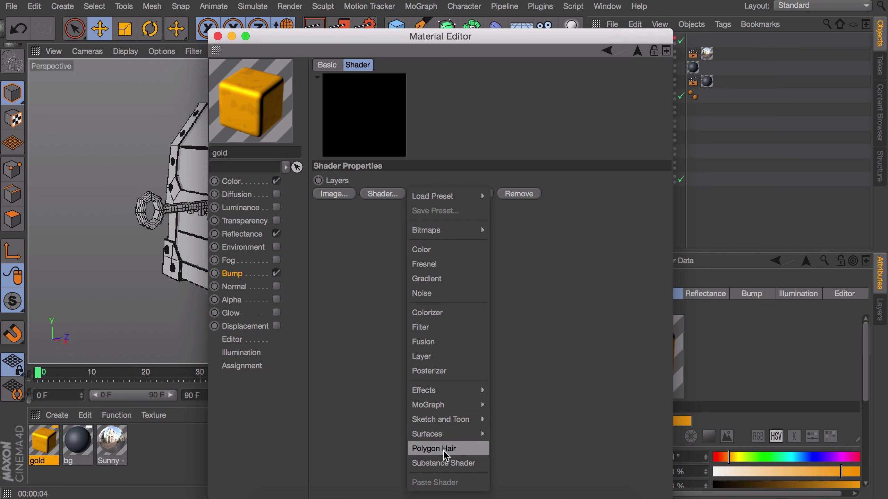
pyautogui.moveTo(444, 435)
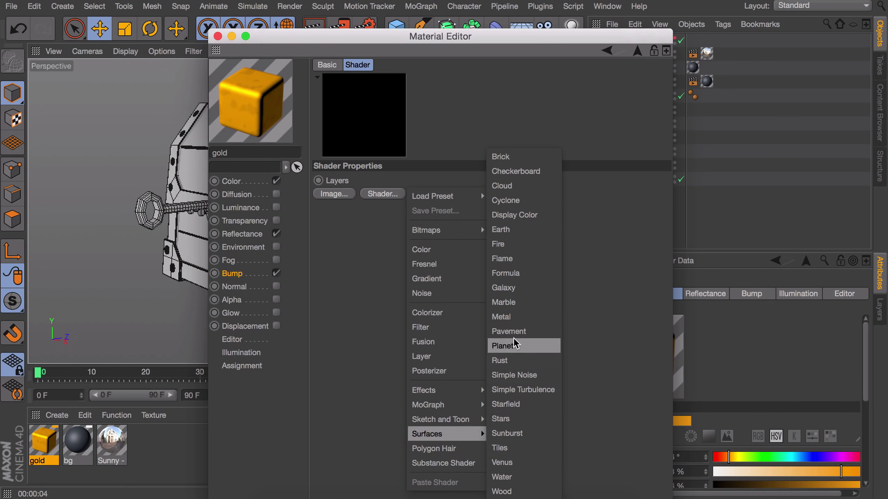
pyautogui.click(518, 321)
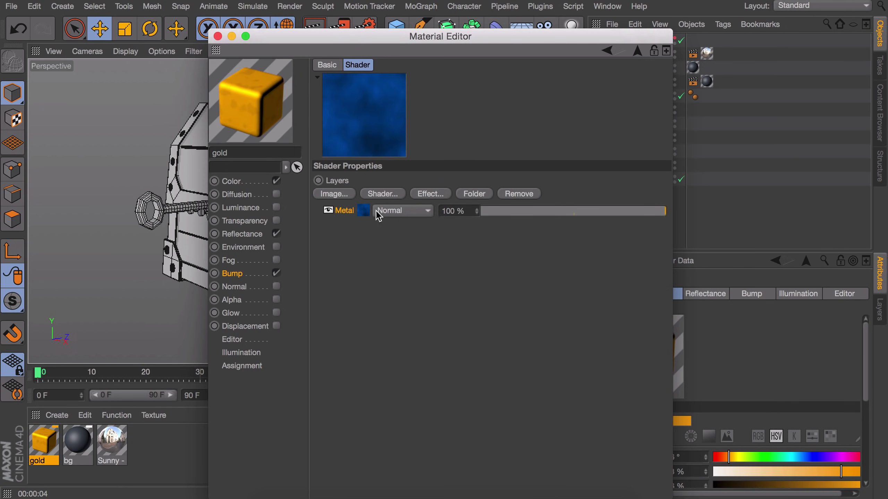
# - Add a Rust shader above Metal with Overlay blending, and set the gold material's bump strength to 30%
pyautogui.click(379, 195)
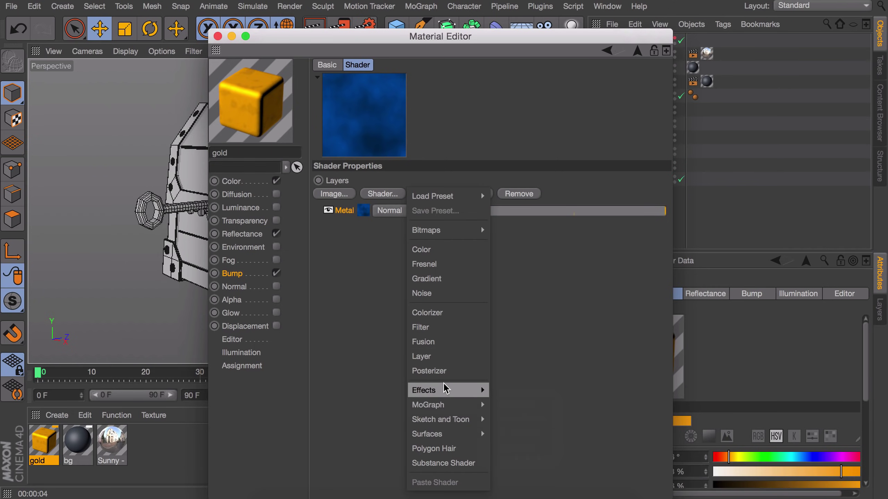
pyautogui.moveTo(445, 434)
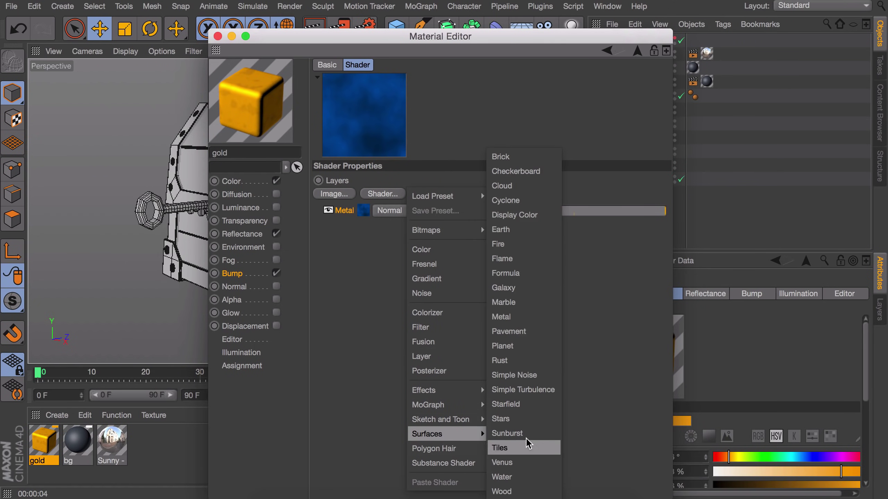
pyautogui.click(507, 360)
pyautogui.click(392, 210)
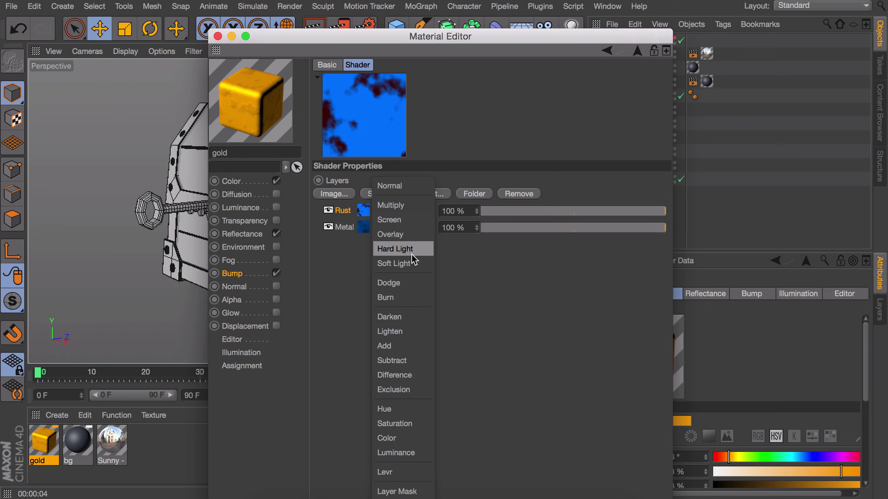
pyautogui.click(399, 234)
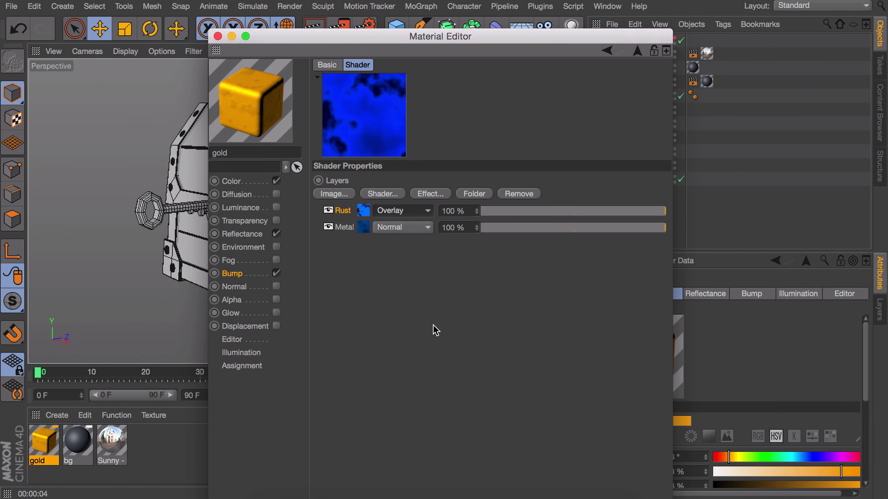
pyautogui.click(638, 52)
pyautogui.moveTo(598, 84); pyautogui.dragTo(593, 87)
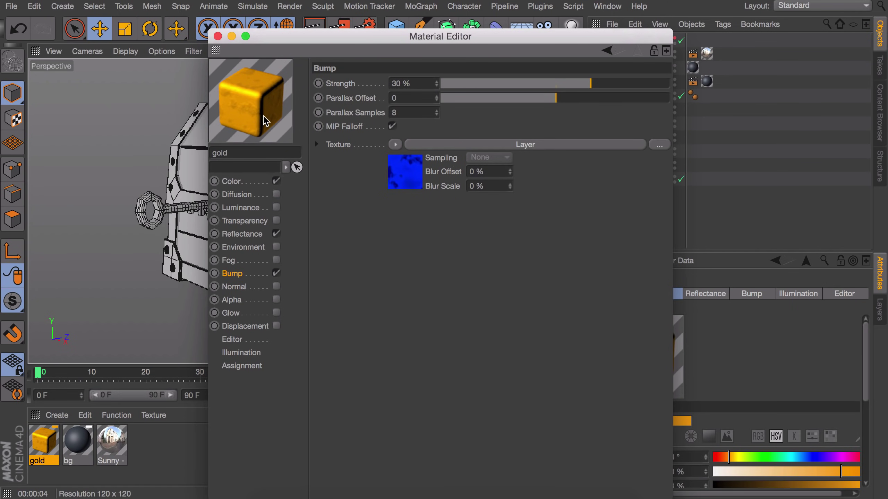
pyautogui.click(218, 36)
# - Apply the gold material to the chest's frame and the Spheres group, and copy its texture tag to the Boole object
pyautogui.moveTo(43, 440); pyautogui.dragTo(318, 168)
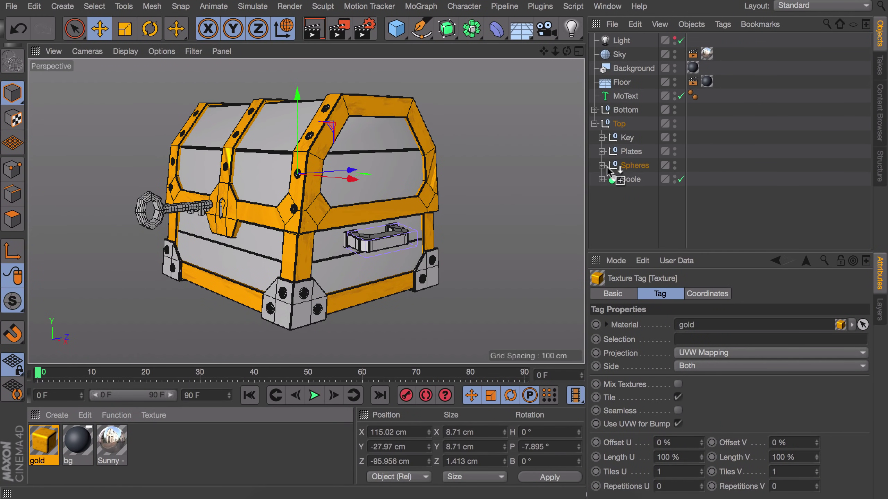
pyautogui.scroll(10, 228, 161)
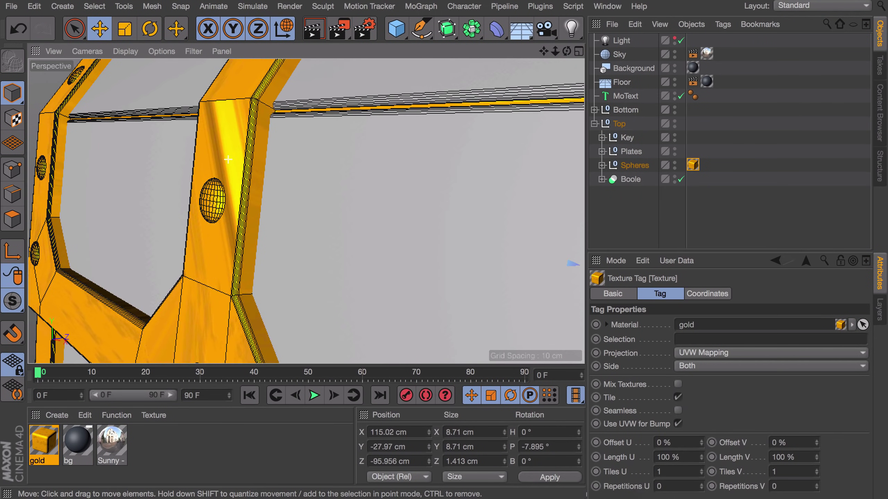
pyautogui.keyDown('alt'); pyautogui.moveTo(227, 161); pyautogui.dragTo(245, 200); pyautogui.keyUp('alt')
pyautogui.moveTo(695, 166)
pyautogui.keyDown('ctrl'); pyautogui.mouseDown()
pyautogui.moveTo(609, 182)
pyautogui.moveTo(617, 191)
pyautogui.moveTo(722, 193)
pyautogui.moveTo(695, 178)
pyautogui.mouseUp(); pyautogui.keyUp('ctrl')
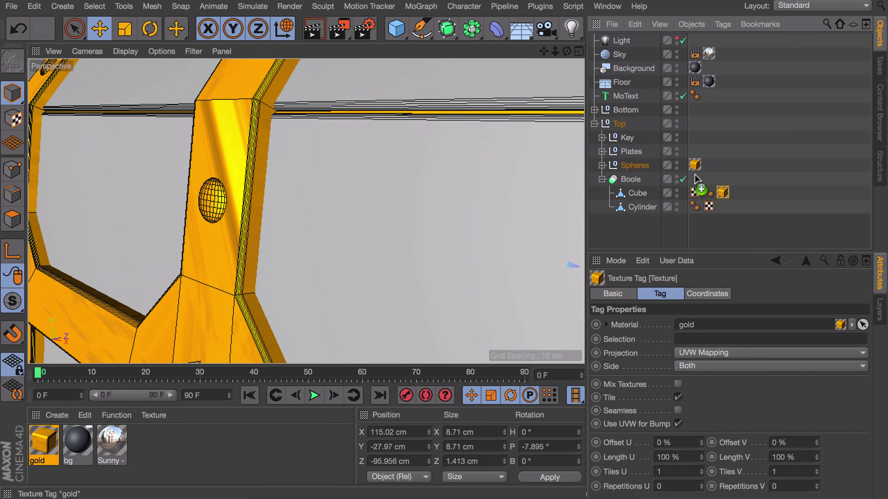
# - Select the four gold texture tags on Plane, Spheres, Boole and Cube, and set their projection to Cubic
pyautogui.click(594, 110)
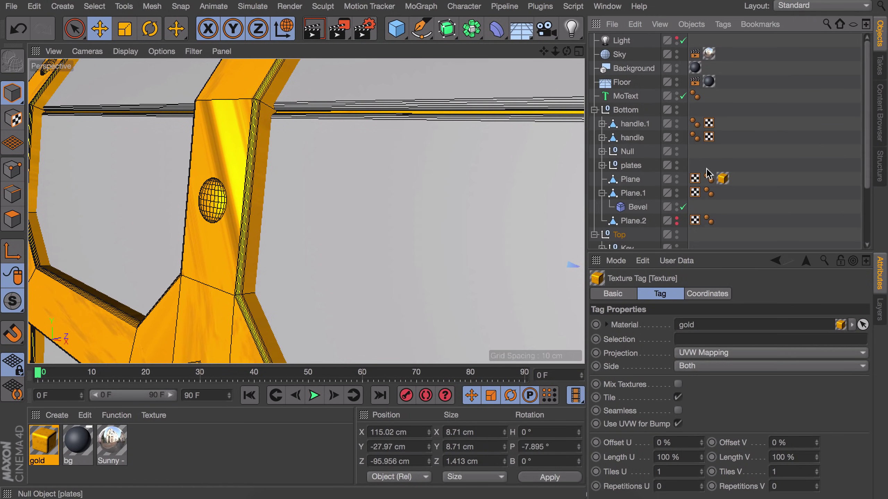
pyautogui.keyDown('shift'); pyautogui.click(722, 178); pyautogui.keyUp('shift')
pyautogui.scroll(-5, 724, 178)
pyautogui.keyDown('shift'); pyautogui.click(695, 203); pyautogui.keyUp('shift')
pyautogui.keyDown('shift'); pyautogui.click(722, 228); pyautogui.keyUp('shift')
pyautogui.click(694, 352)
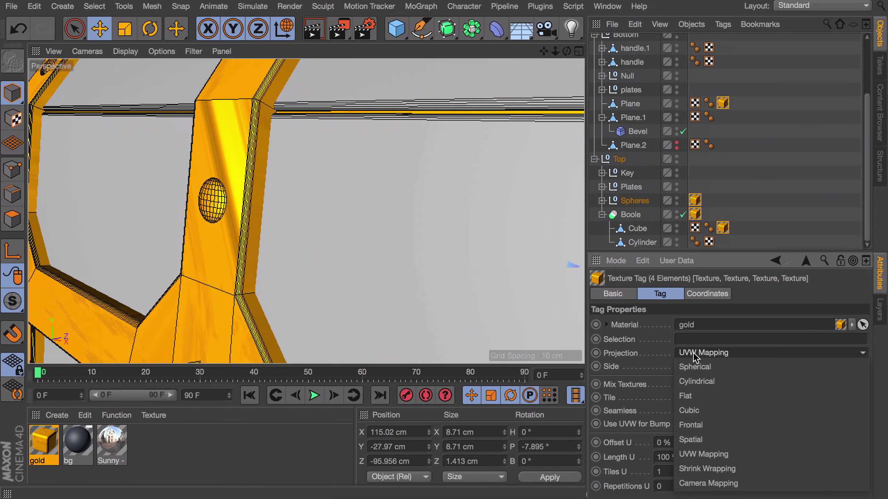
pyautogui.click(692, 412)
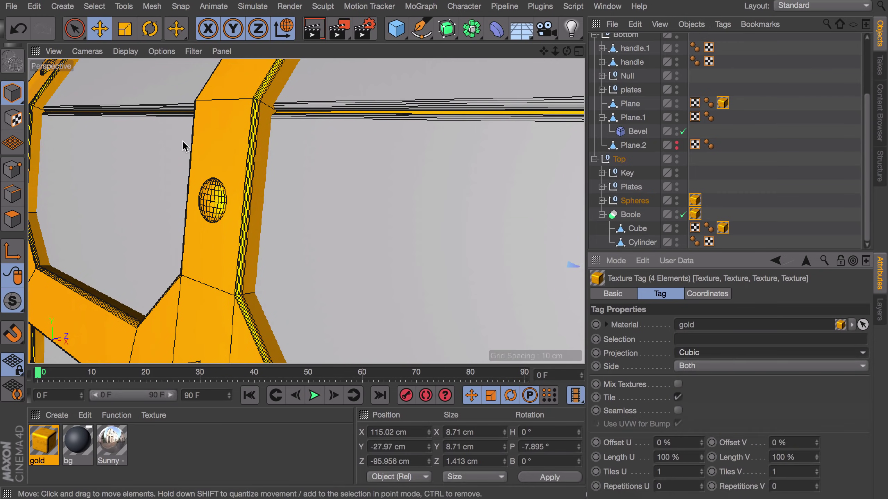
pyautogui.click(753, 126)
pyautogui.scroll(-5, 432, 139)
pyautogui.scroll(-6, 405, 175)
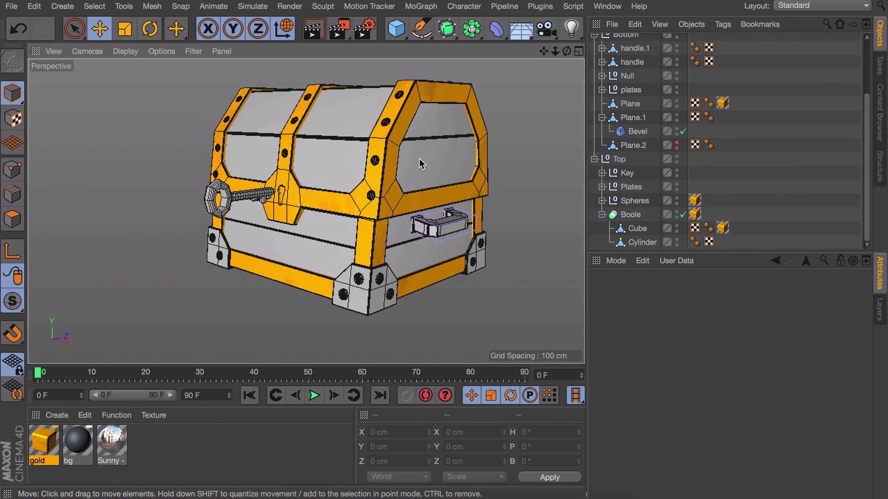
pyautogui.doubleClick(173, 458)
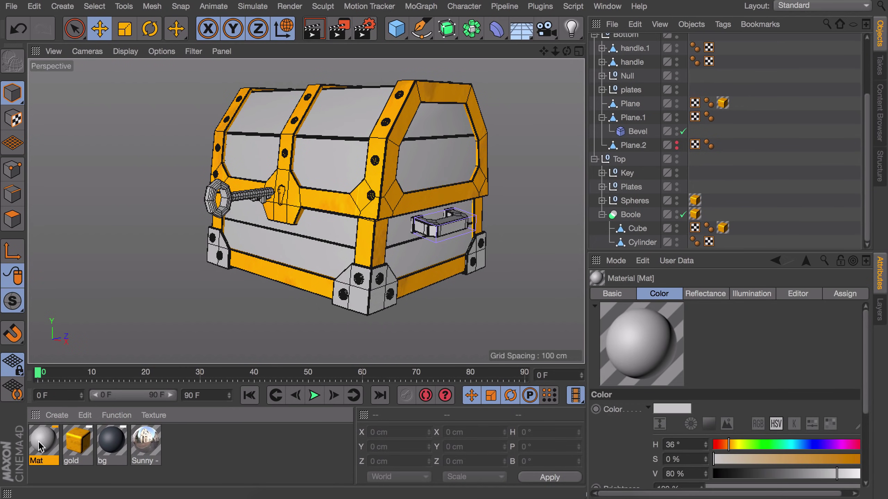
pyautogui.doubleClick(56, 430)
pyautogui.hotkey('ctrl', 'z')
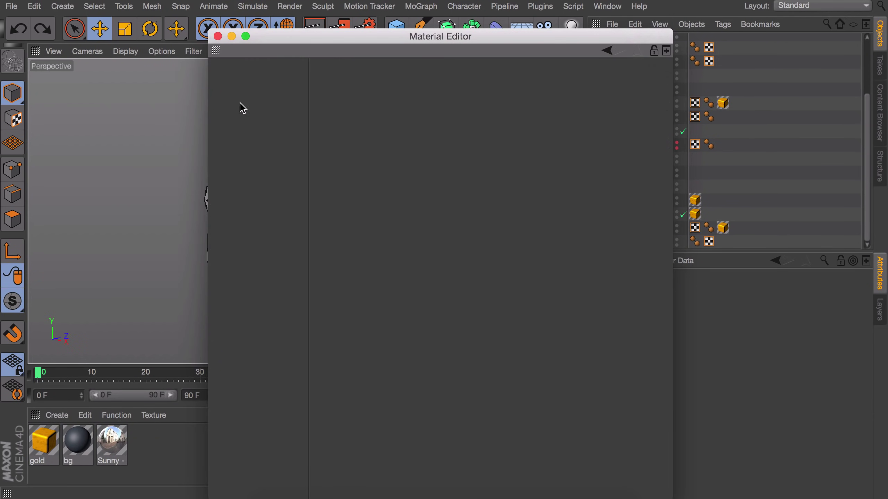
pyautogui.click(218, 37)
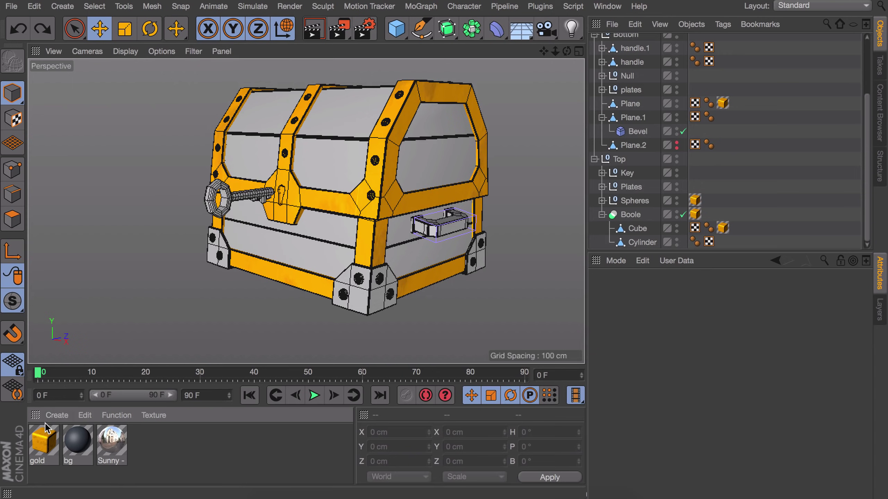
# - Duplicate the gold material and rename the copy "metal"
pyautogui.moveTo(48, 446); pyautogui.dragTo(36, 445)
pyautogui.doubleClick(44, 441)
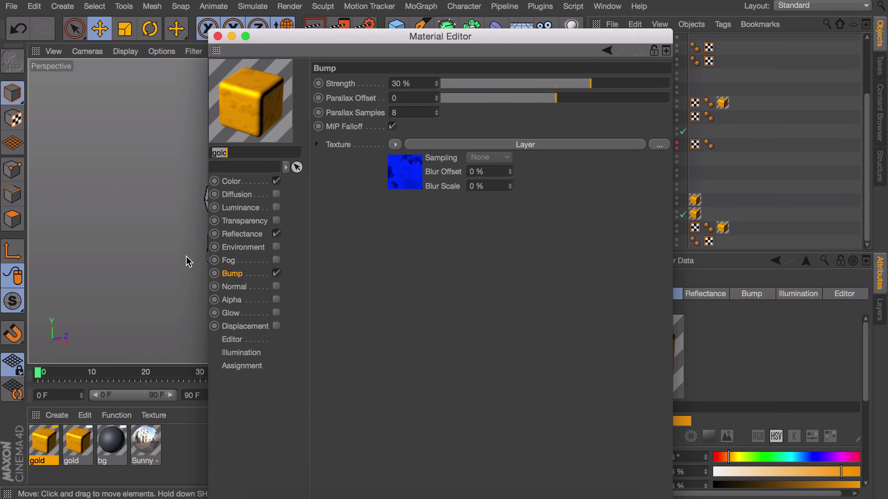
pyautogui.write('metal')
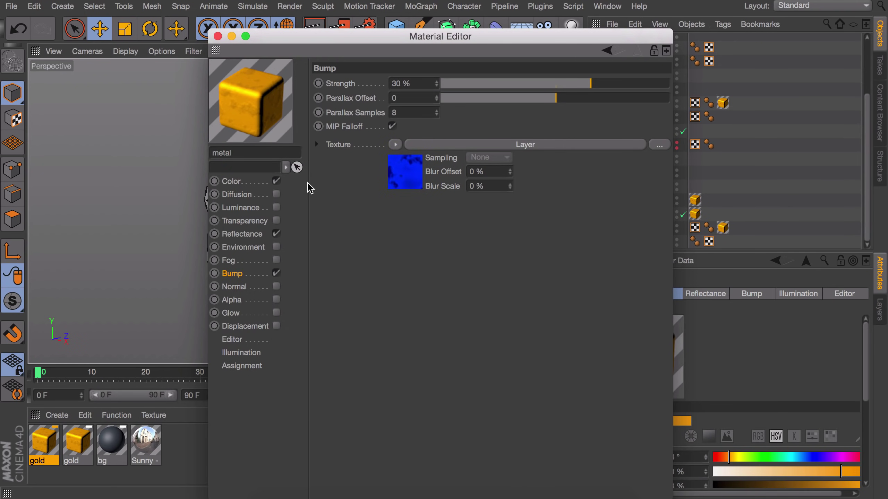
pyautogui.press('Return')
# - Set the metal material's base color to a gray of H 195°, S 5%, V 45%
pyautogui.click(230, 181)
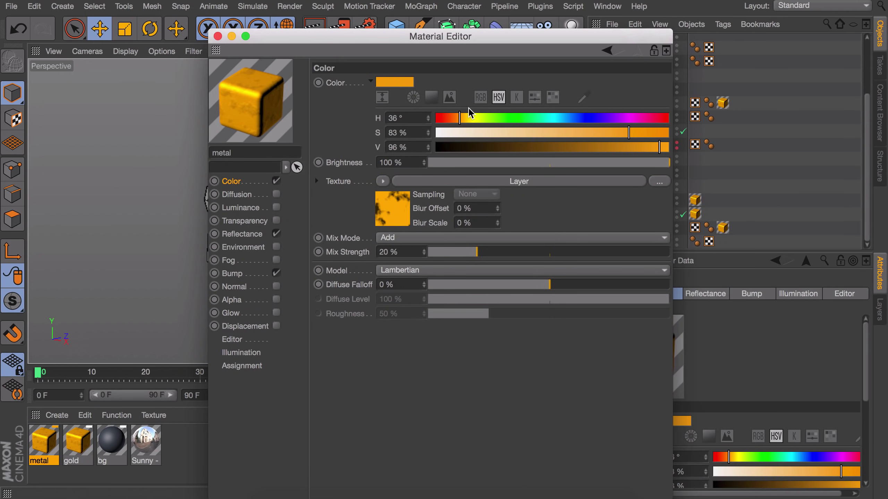
pyautogui.moveTo(577, 121)
pyautogui.mouseDown()
pyautogui.moveTo(553, 121)
pyautogui.moveTo(562, 122)
pyautogui.mouseUp()
pyautogui.click(447, 133)
pyautogui.moveTo(481, 147); pyautogui.dragTo(537, 147)
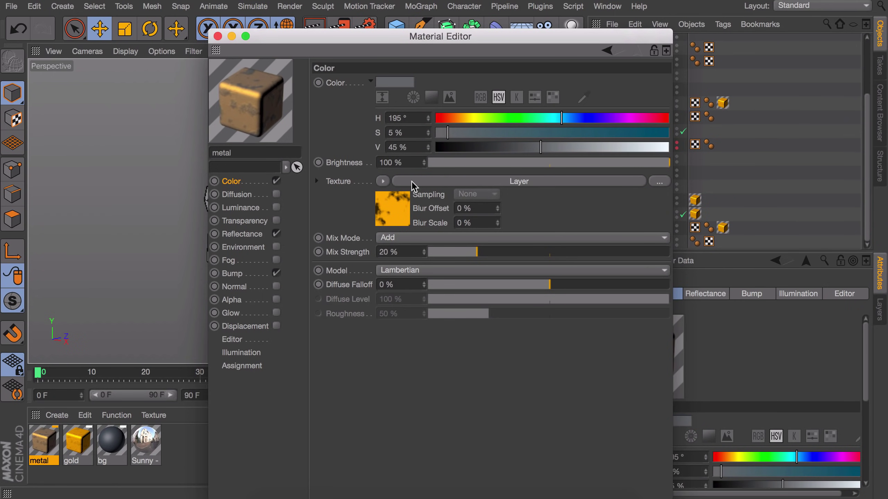
# - Recolor the Color shader inside the metal material's layered color texture to H 221°, S 23%, V 46%
pyautogui.click(394, 209)
pyautogui.click(363, 211)
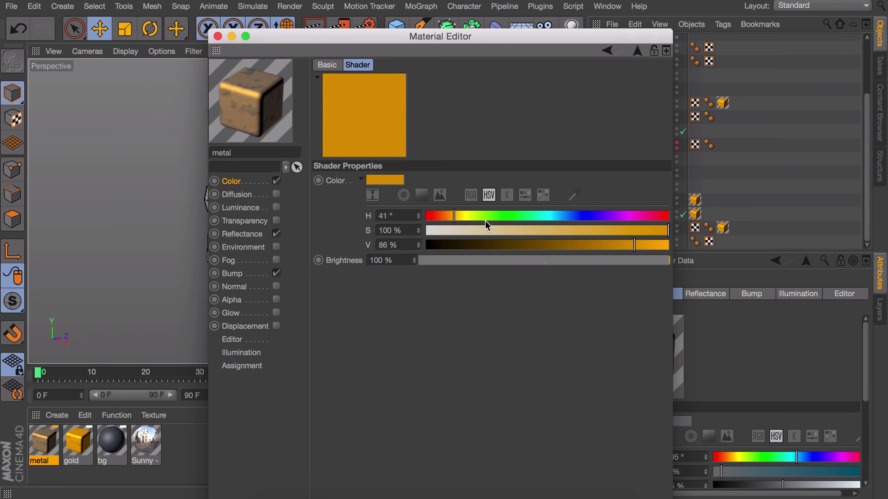
pyautogui.moveTo(510, 221); pyautogui.dragTo(577, 217)
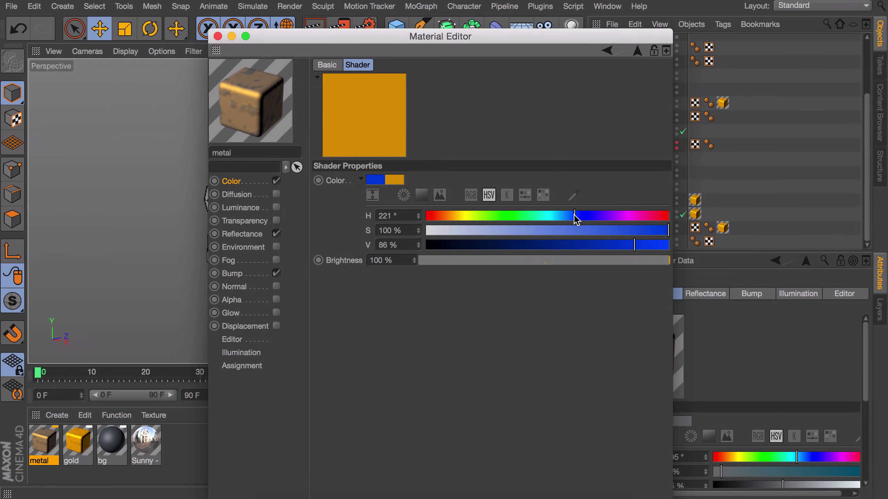
pyautogui.moveTo(476, 231); pyautogui.dragTo(538, 244)
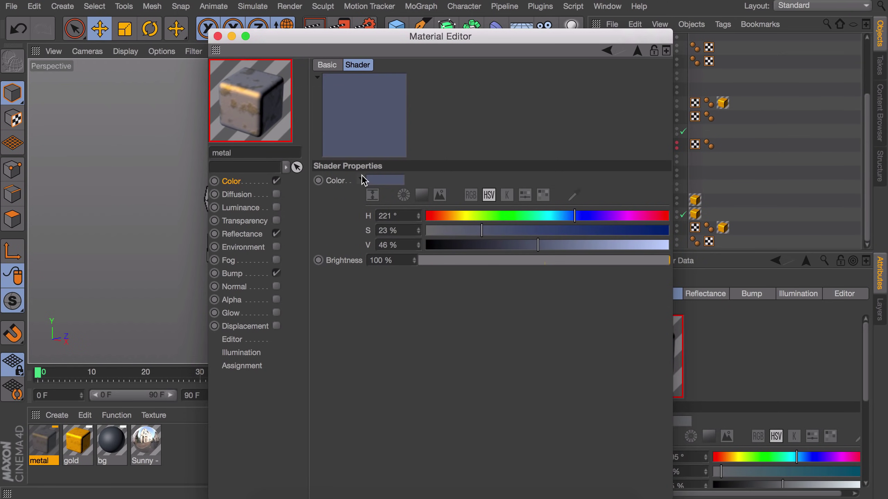
# - Set the metal material's Default Specular layer color to a pale blue of H 190°, S 13%, V 89%
pyautogui.click(245, 247)
pyautogui.click(243, 234)
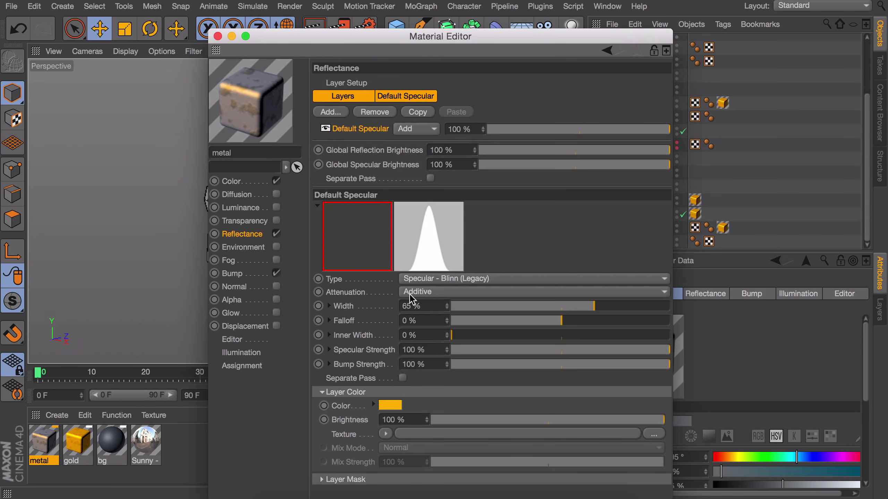
pyautogui.click(391, 405)
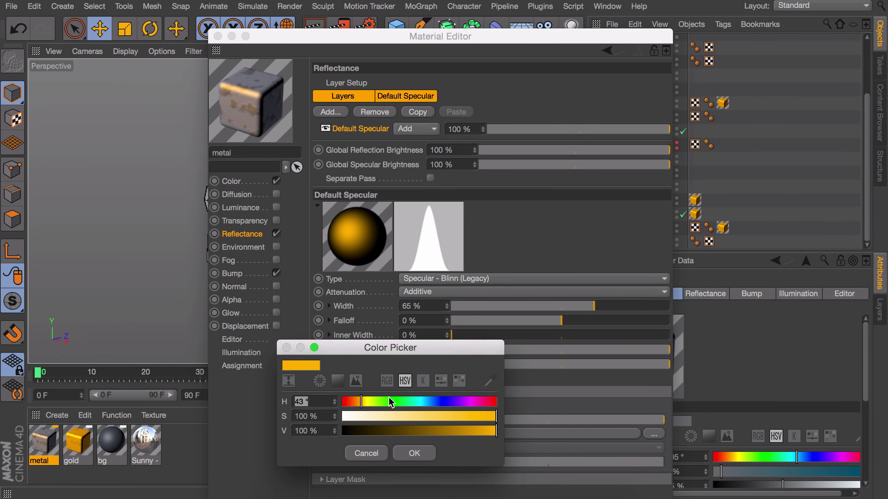
pyautogui.moveTo(429, 406)
pyautogui.mouseDown()
pyautogui.moveTo(440, 405)
pyautogui.moveTo(424, 405)
pyautogui.mouseUp()
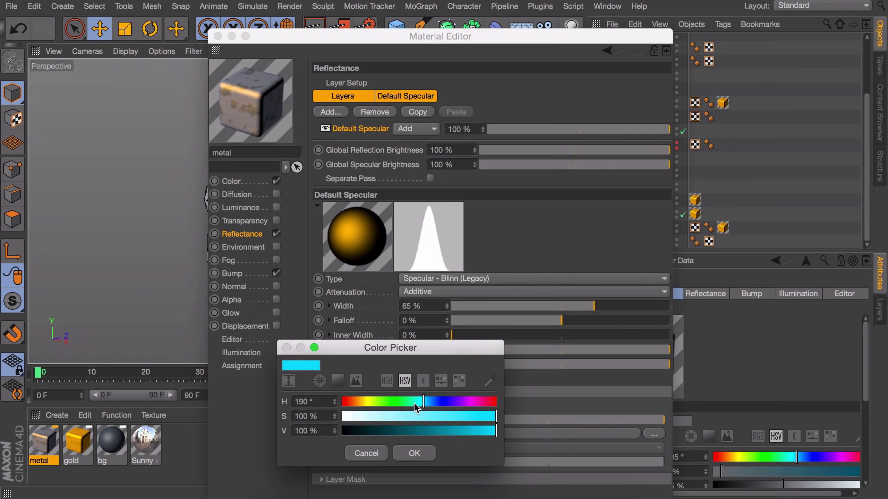
pyautogui.moveTo(356, 417); pyautogui.dragTo(362, 417)
pyautogui.moveTo(410, 438); pyautogui.dragTo(482, 428)
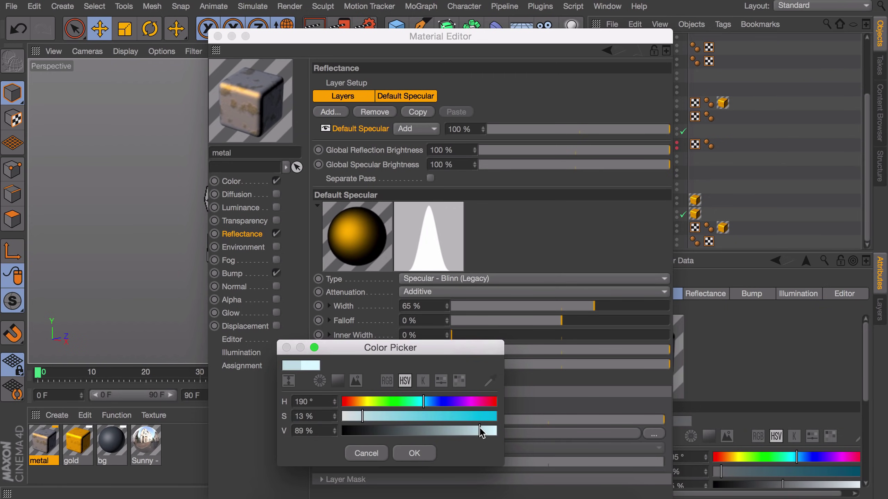
pyautogui.click(412, 453)
pyautogui.click(217, 36)
# - Apply the metal material to the chest's corner plates, key, both handles and the Null group under Bottom
pyautogui.moveTo(44, 455); pyautogui.dragTo(376, 274)
pyautogui.moveTo(44, 448); pyautogui.dragTo(224, 196)
pyautogui.moveTo(44, 448); pyautogui.dragTo(442, 225)
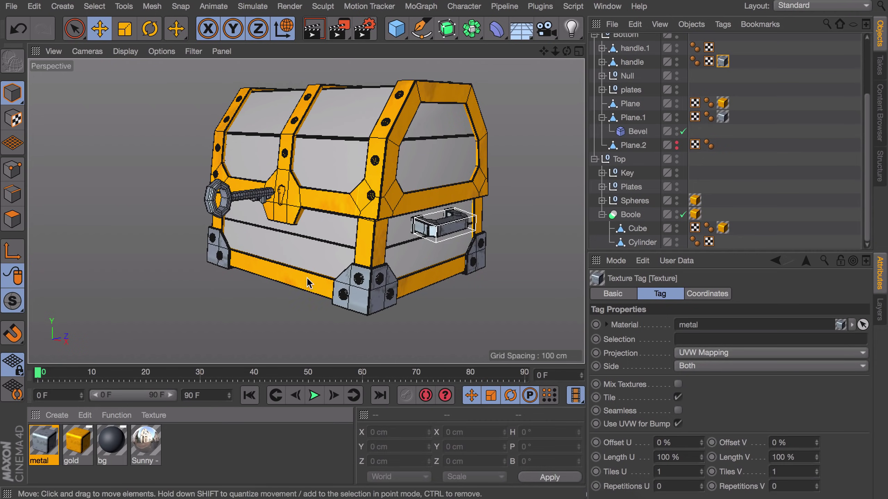
pyautogui.keyDown('alt'); pyautogui.moveTo(306, 278); pyautogui.dragTo(192, 252); pyautogui.keyUp('alt')
pyautogui.scroll(4, 633, 105)
pyautogui.click(625, 86)
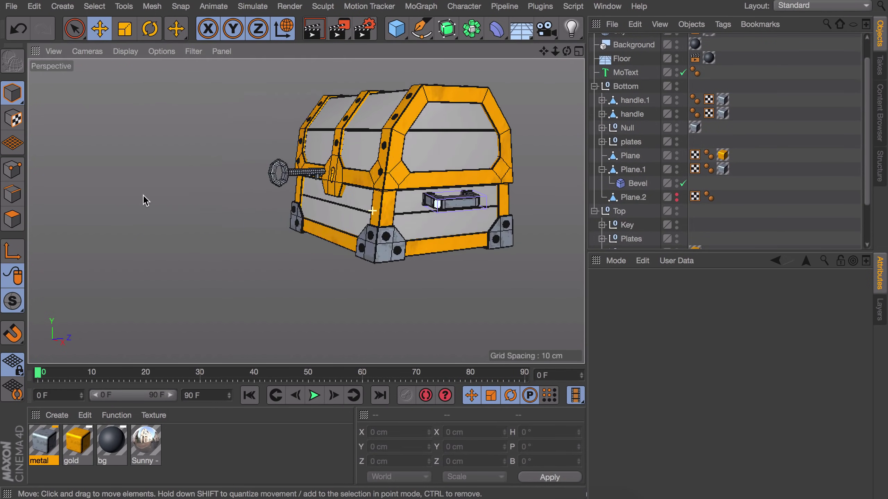
pyautogui.keyDown('alt'); pyautogui.moveTo(143, 200); pyautogui.dragTo(380, 231); pyautogui.keyUp('alt')
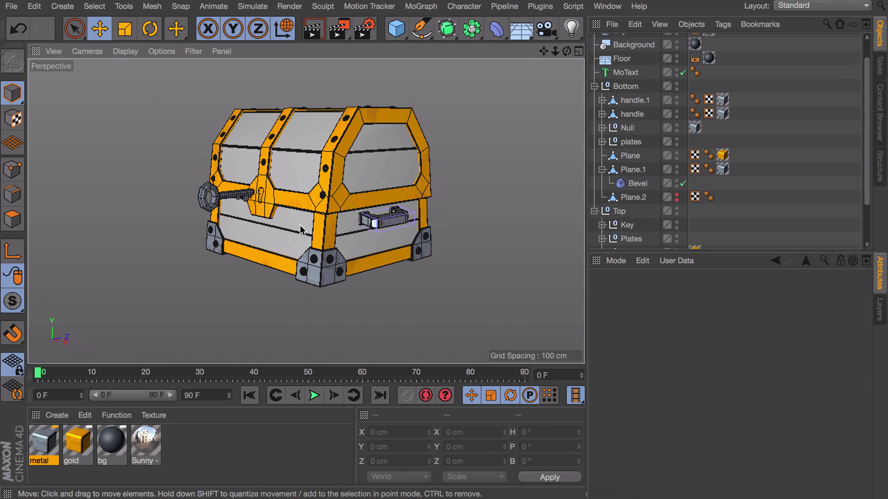
# - Create a new material and name it "wood"
pyautogui.doubleClick(192, 454)
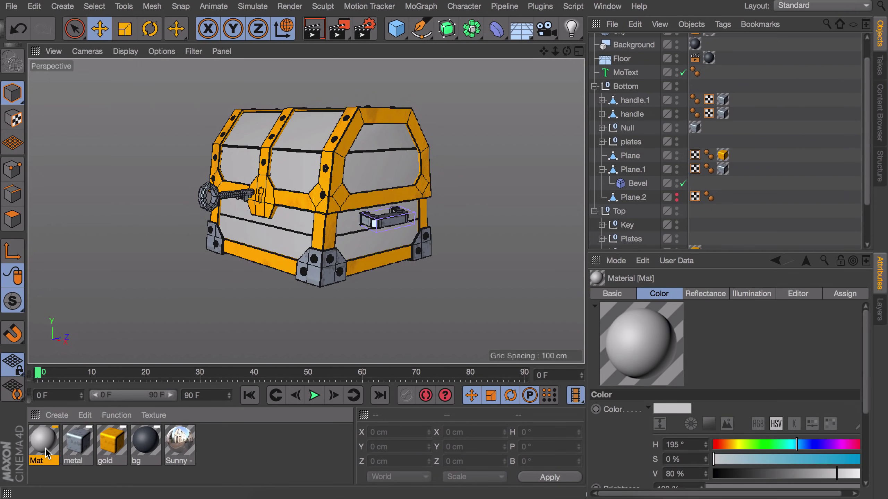
pyautogui.doubleClick(44, 441)
pyautogui.click(234, 181)
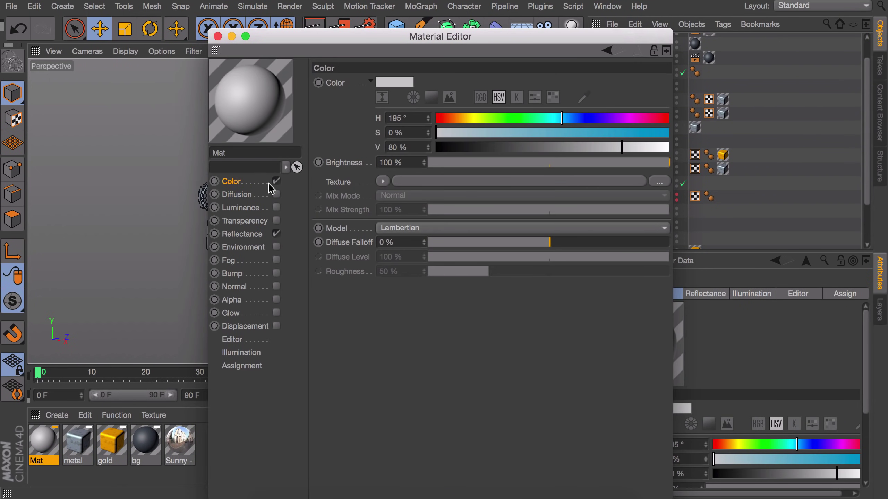
pyautogui.click(275, 150)
pyautogui.press('Return')
# - Load the Wood surface shader as the wood material's color texture
pyautogui.click(382, 182)
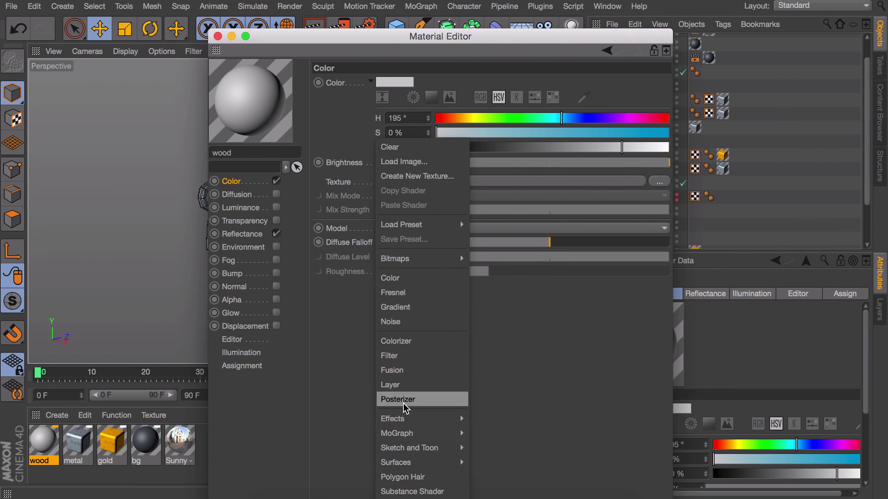
pyautogui.moveTo(419, 462)
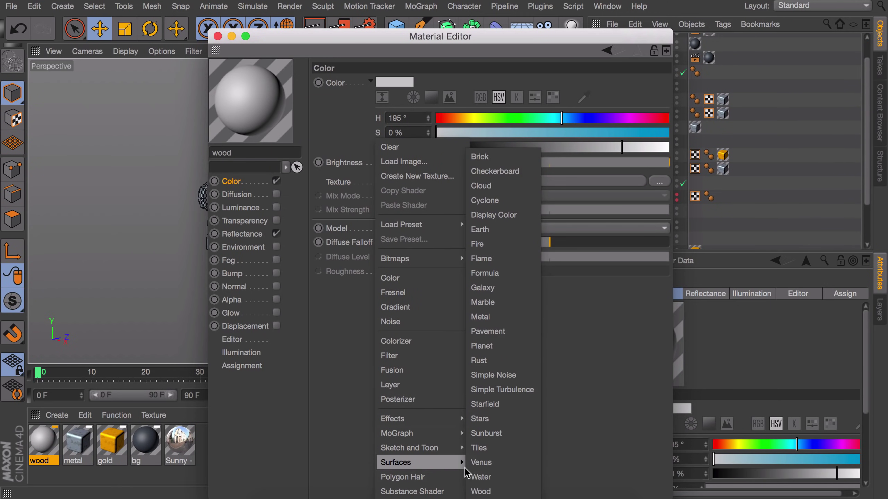
pyautogui.click(479, 488)
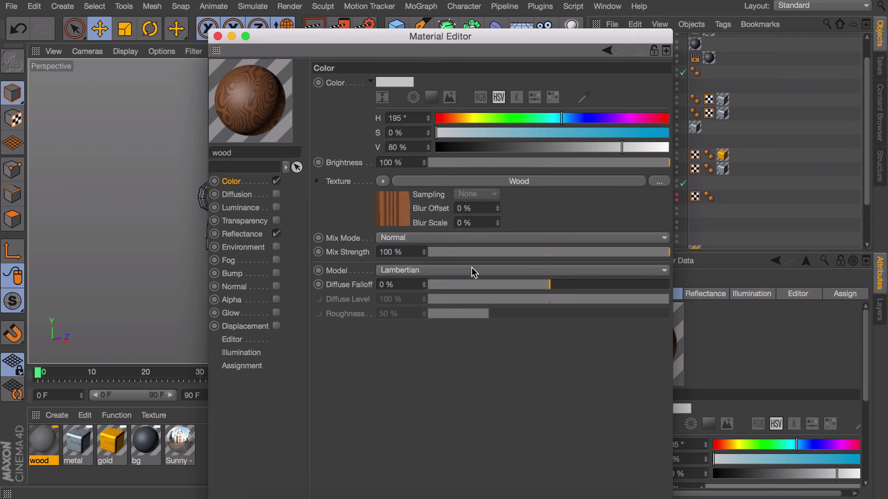
# - Move the wood gradient's light knot close to its dark end and recolor it to a bright orange-red with H 17°
pyautogui.click(400, 209)
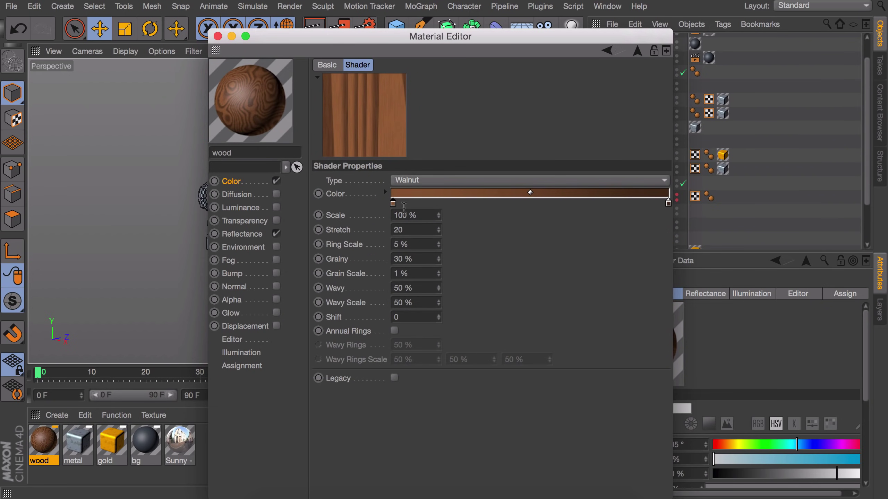
pyautogui.moveTo(393, 203); pyautogui.dragTo(623, 202)
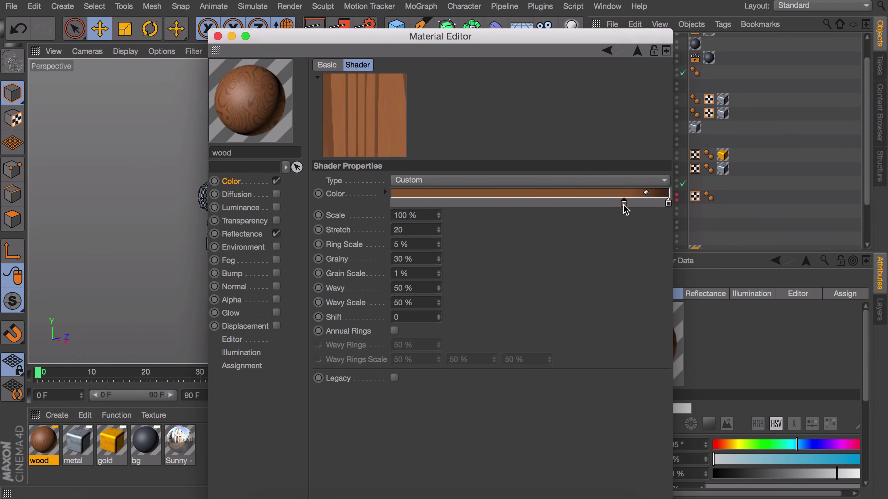
pyautogui.doubleClick(624, 204)
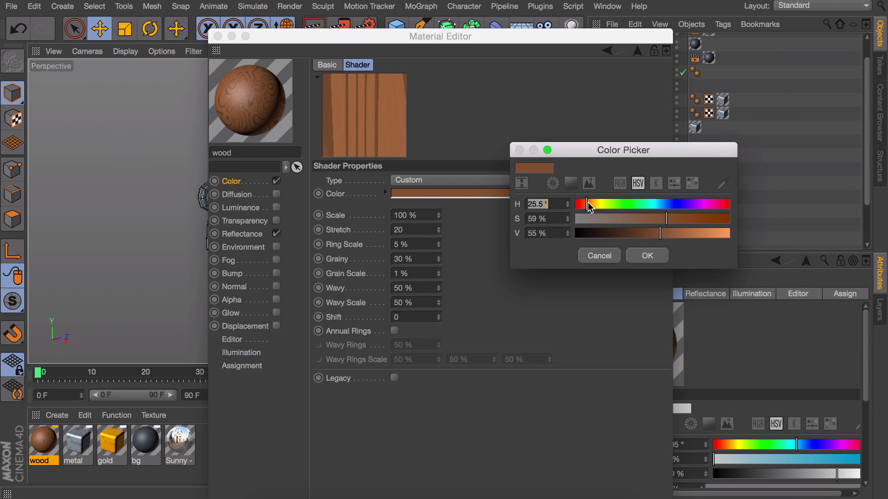
pyautogui.moveTo(583, 204); pyautogui.dragTo(581, 203)
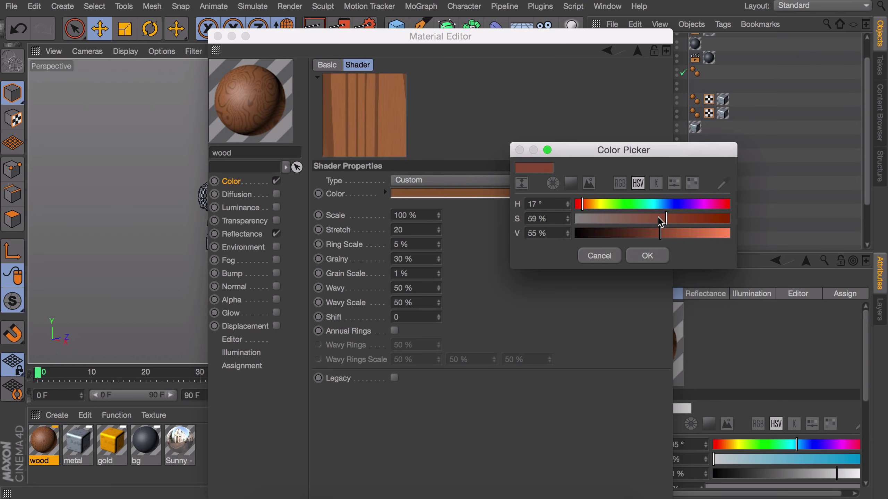
pyautogui.moveTo(671, 217); pyautogui.dragTo(697, 234)
pyautogui.click(642, 256)
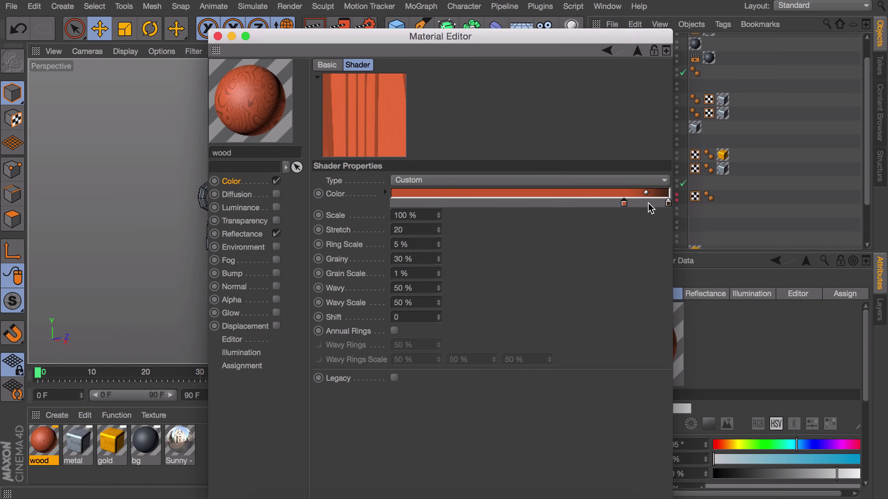
# - Recolor the wood gradient's dark end knot to a red of H 13°, S 73% and V about 75%
pyautogui.doubleClick(670, 199)
pyautogui.click(625, 203)
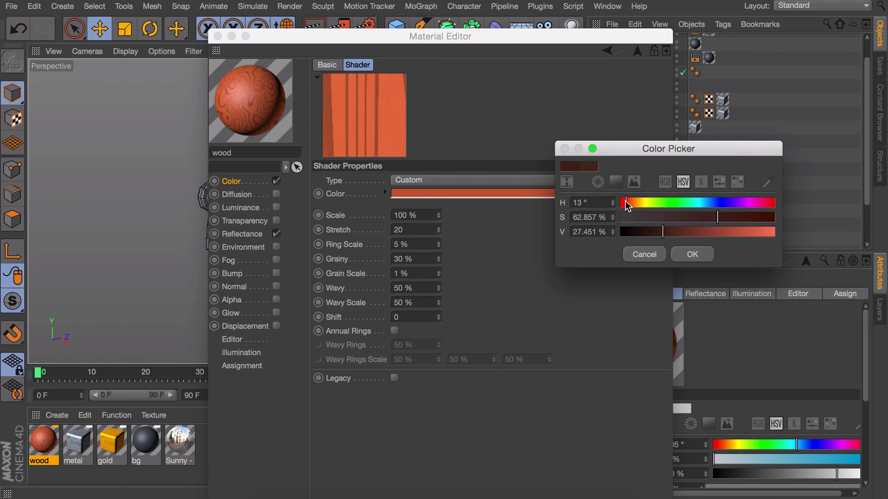
pyautogui.moveTo(721, 219); pyautogui.dragTo(734, 218)
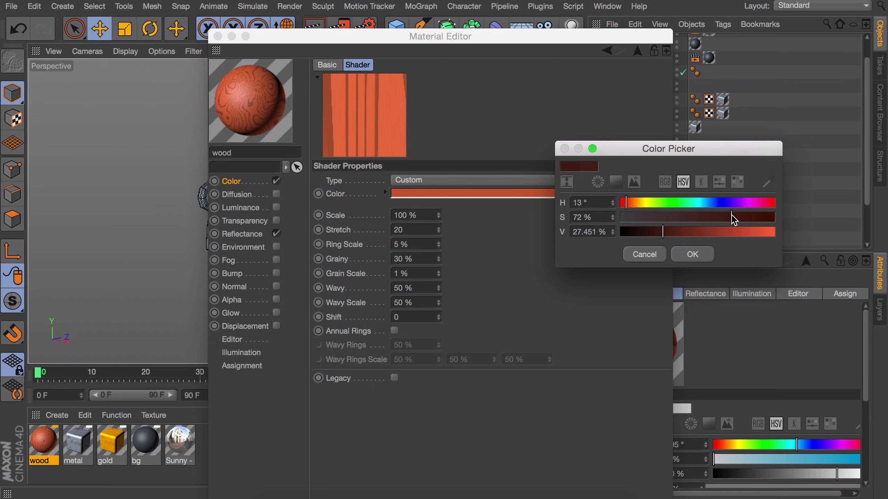
pyautogui.moveTo(663, 234); pyautogui.dragTo(740, 235)
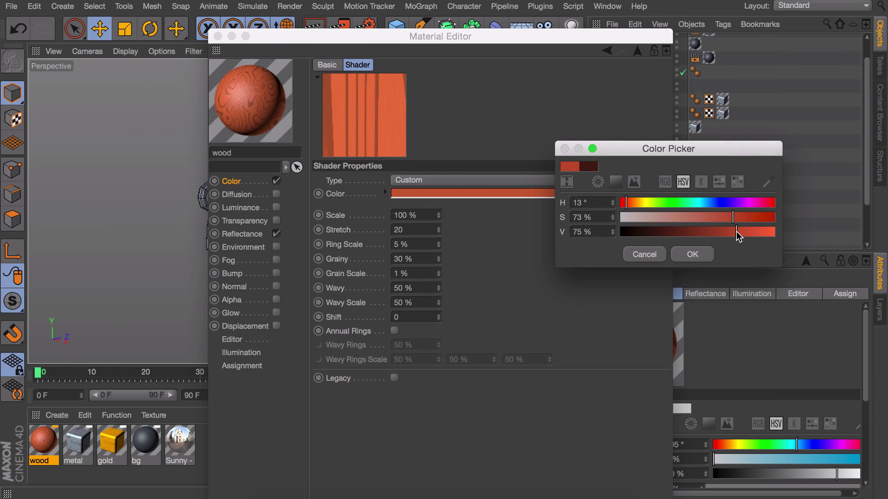
pyautogui.click(692, 254)
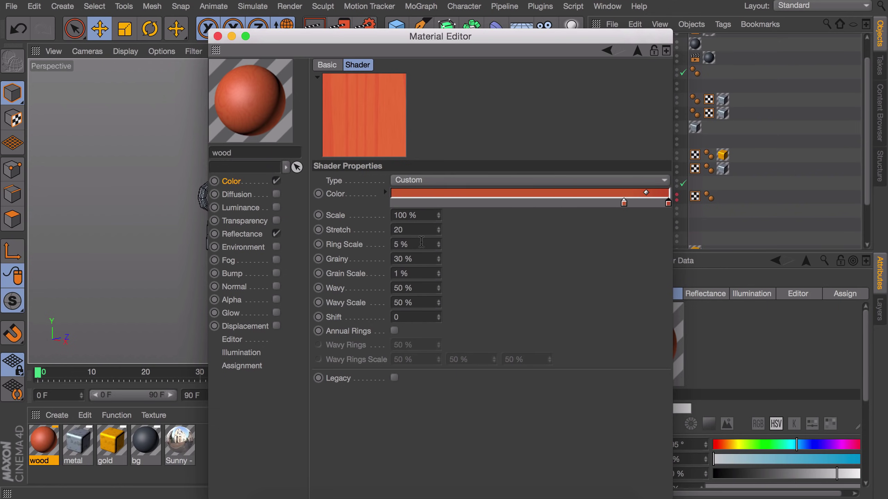
# - Set the Wood shader's Grainy and Grain Scale to 0%
pyautogui.doubleClick(419, 255)
pyautogui.write('0')
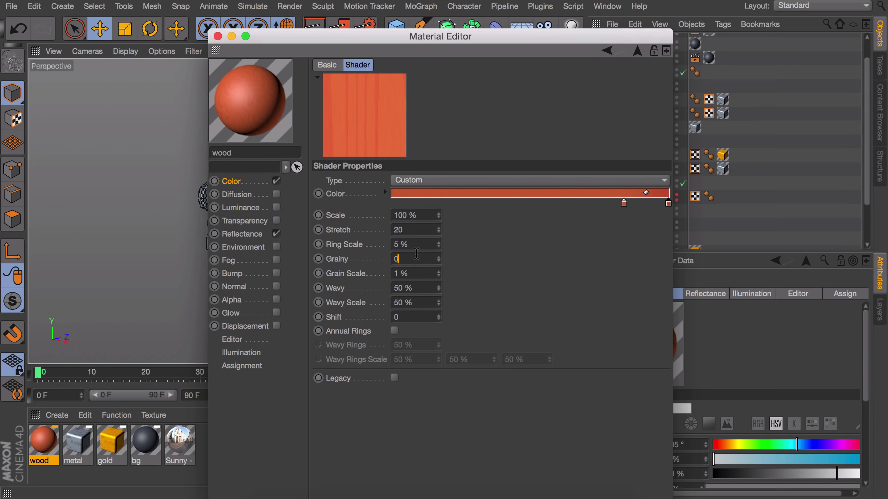
pyautogui.press('Tab')
pyautogui.write('0')
pyautogui.press('Return')
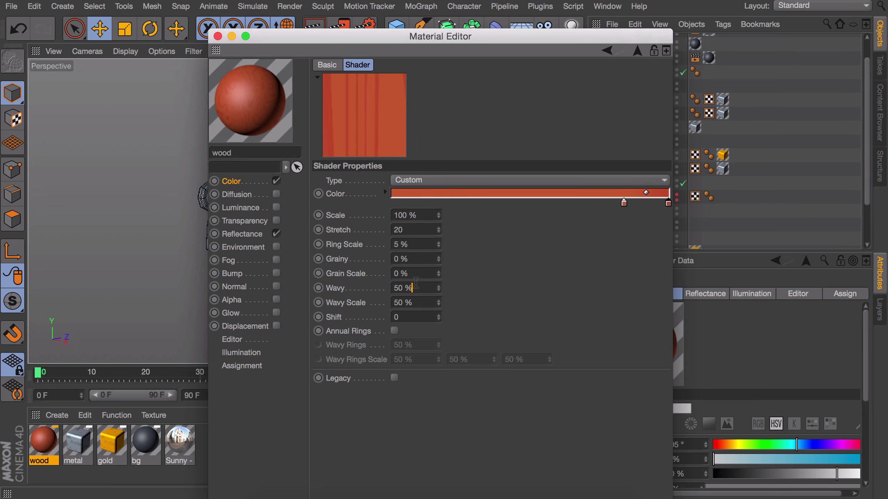
# - Set the Wood shader's Wavy and Wavy Scale to 10%
pyautogui.doubleClick(416, 282)
pyautogui.write('10')
pyautogui.press('Tab')
pyautogui.write('10')
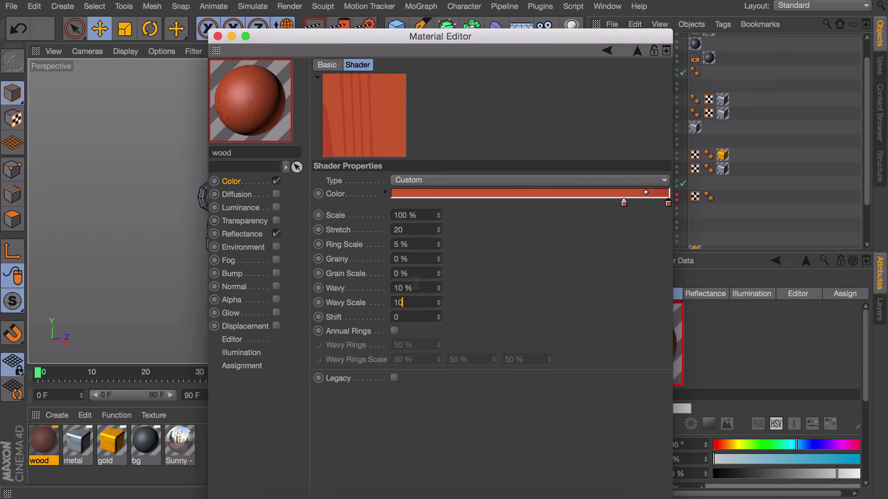
pyautogui.press('Return')
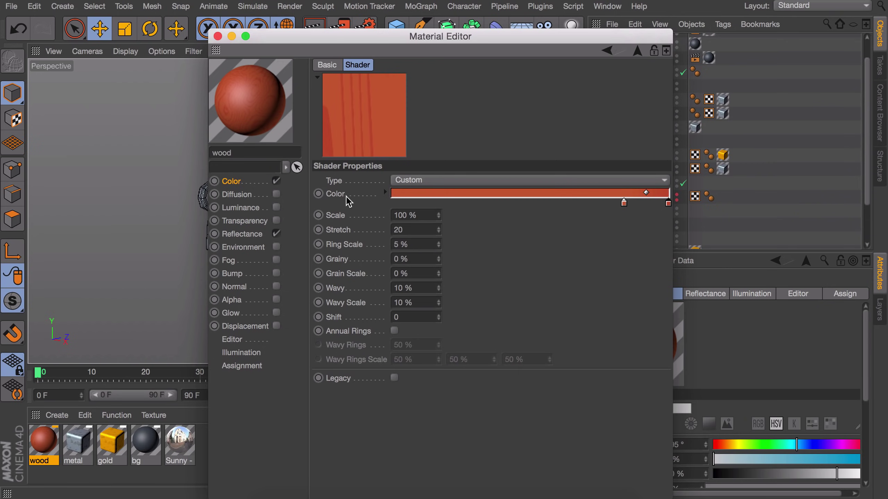
# - Apply the wood material to the lower front plank of the chest's lid
pyautogui.click(218, 36)
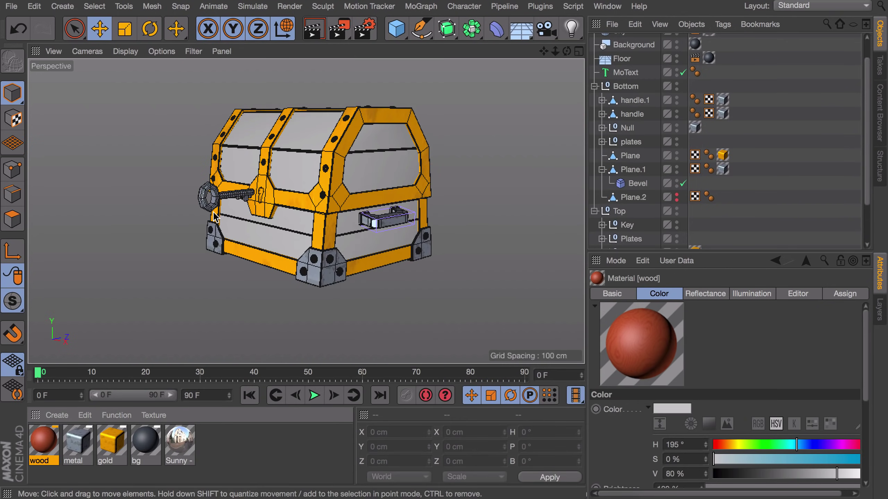
pyautogui.moveTo(43, 442); pyautogui.dragTo(301, 175)
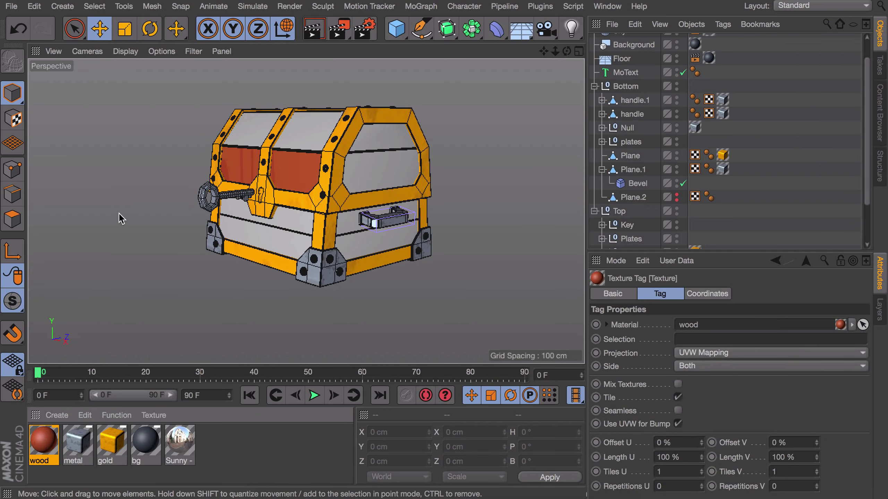
# - Turn off Ambient Occlusion and Global Illumination in the render settings
pyautogui.click(366, 29)
pyautogui.click(11, 138)
pyautogui.click(11, 151)
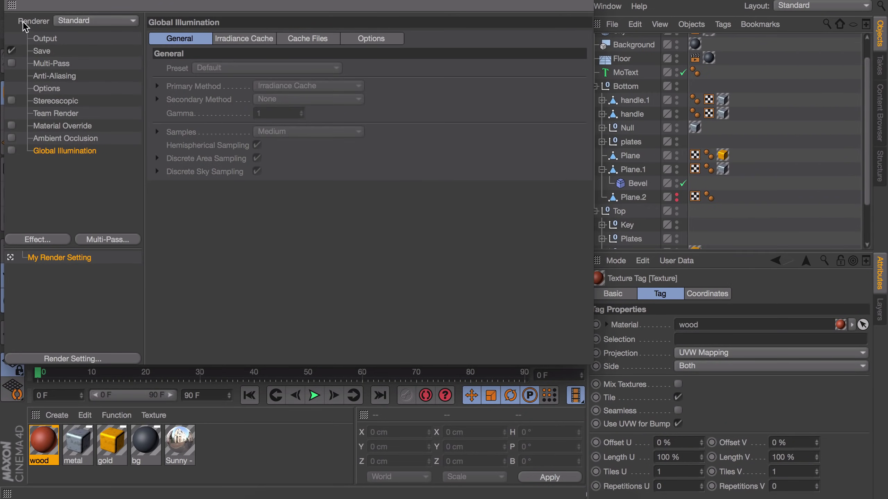
pyautogui.click(14, 1)
# - Disable the Light object and render a close-up preview of the chest's front in the viewport
pyautogui.scroll(2, 643, 85)
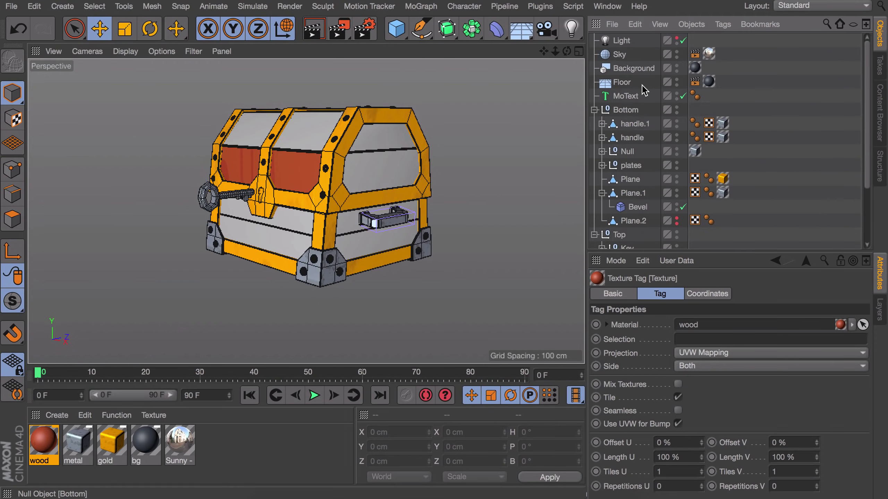
pyautogui.click(683, 41)
pyautogui.scroll(6, 304, 191)
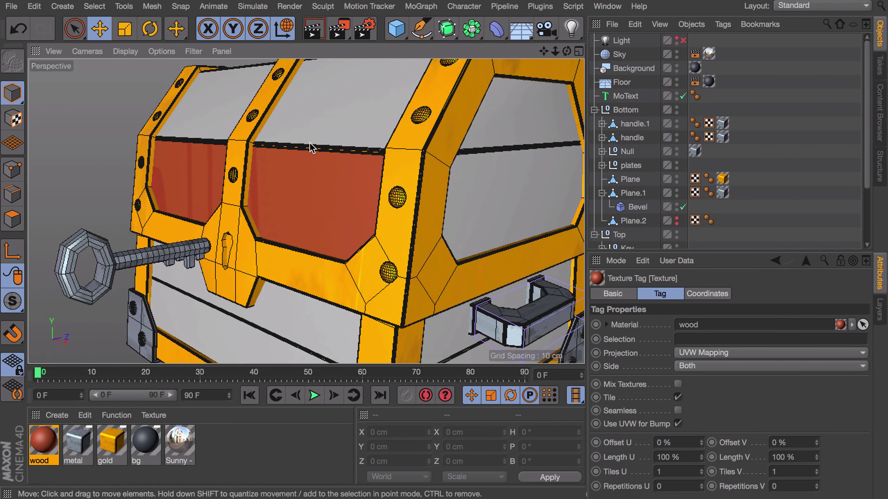
pyautogui.hotkey('ctrl', 'r')
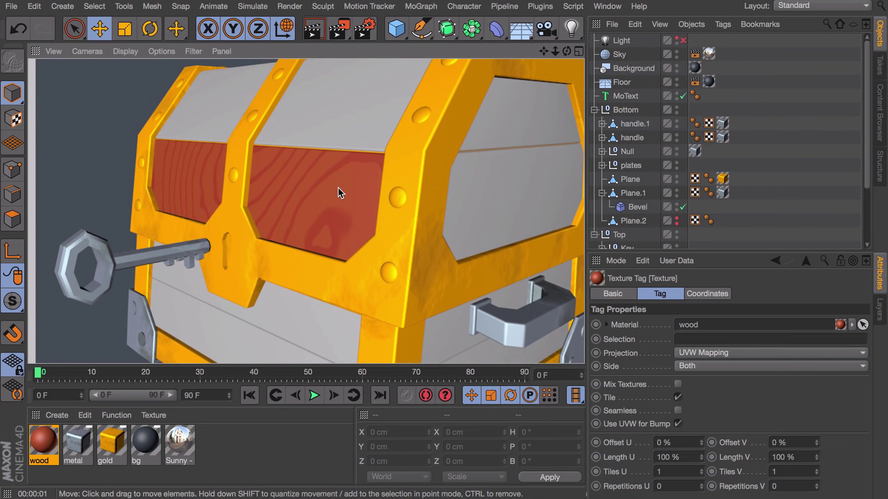
# - Select the wood texture tag on Cube in the lid's Plates group and set its projection to Cubic
pyautogui.click(345, 179)
pyautogui.keyDown('alt'); pyautogui.moveTo(343, 174); pyautogui.dragTo(388, 178); pyautogui.keyUp('alt')
pyautogui.scroll(-5, 699, 167)
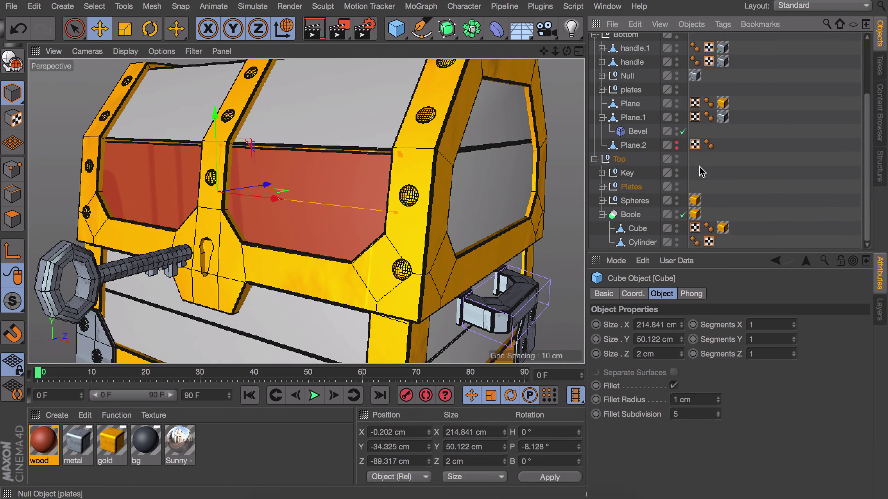
pyautogui.click(602, 186)
pyautogui.click(631, 187)
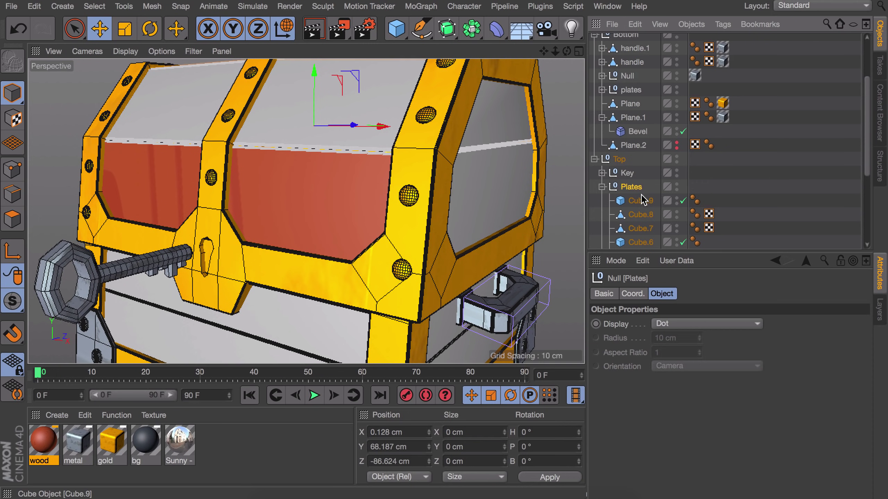
pyautogui.scroll(-5, 664, 194)
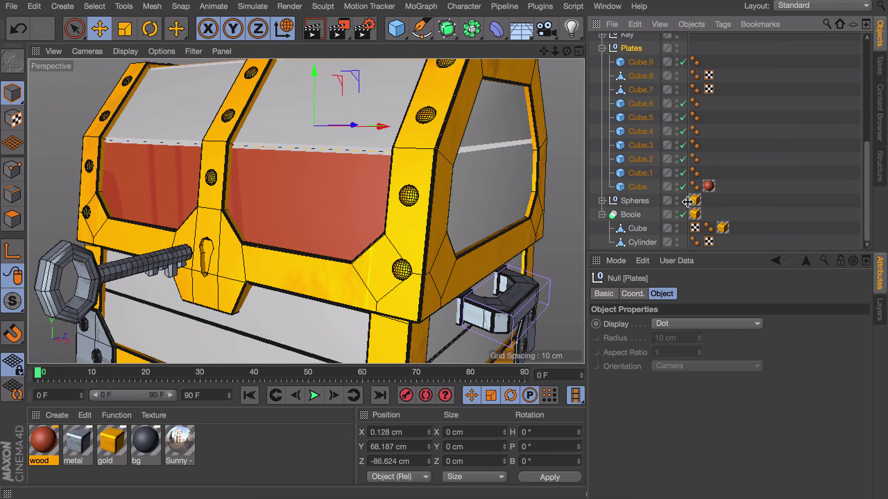
pyautogui.click(707, 187)
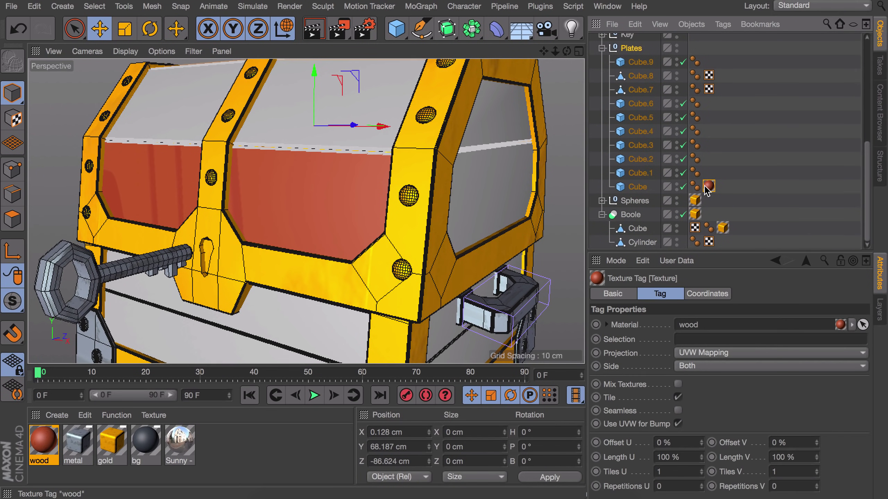
pyautogui.click(695, 355)
pyautogui.click(688, 407)
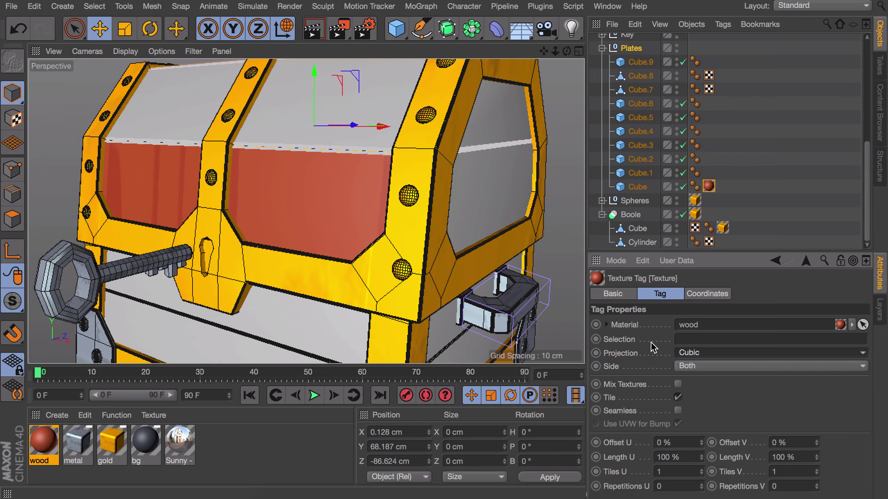
# - Switch to texture mode and frame the whole chest with the plank's wood projection grid
pyautogui.click(12, 119)
pyautogui.keyDown('alt'); pyautogui.moveTo(280, 155); pyautogui.dragTo(252, 179, button='right'); pyautogui.keyUp('alt')
pyautogui.keyDown('alt'); pyautogui.moveTo(252, 179); pyautogui.dragTo(250, 220, button='middle'); pyautogui.keyUp('alt')
pyautogui.moveTo(249, 220)
pyautogui.keyDown('alt'); pyautogui.mouseDown()
pyautogui.moveTo(192, 213)
pyautogui.moveTo(256, 214)
pyautogui.mouseUp(); pyautogui.keyUp('alt')
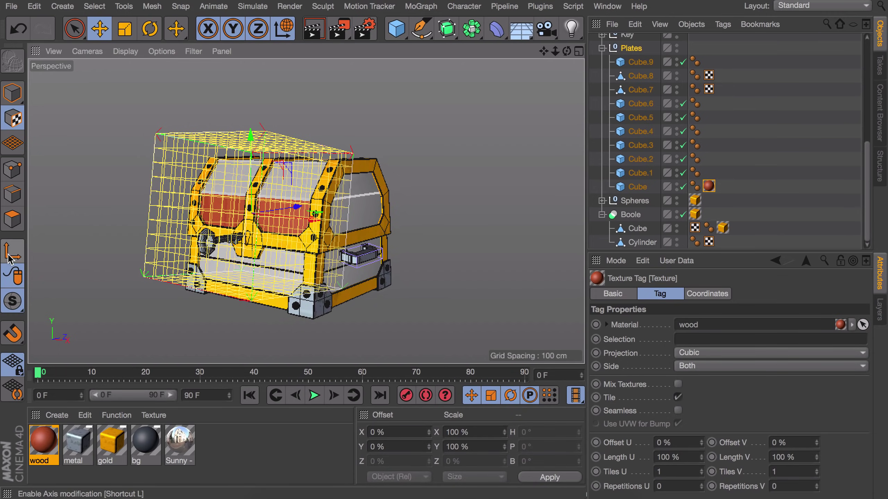
# - Try moving and scaling the plank's wood projection without axis modification, and undo both changes
pyautogui.moveTo(249, 227); pyautogui.dragTo(535, 222)
pyautogui.press('super+z')
pyautogui.press('t')
pyautogui.moveTo(310, 222); pyautogui.dragTo(355, 225)
pyautogui.press('super+z')
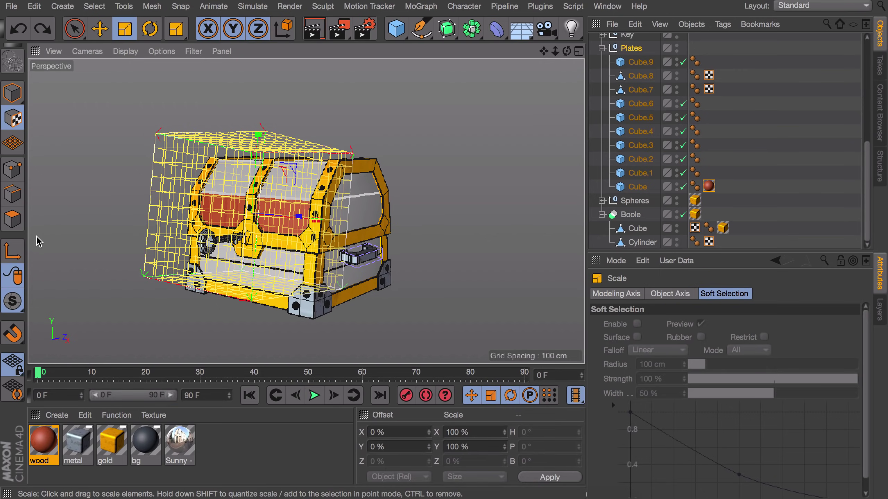
# - Enable axis modification, scale the wood projection to about 308.3 × 35.9 × 35.9 cm, and render a preview of the grain
pyautogui.click(12, 252)
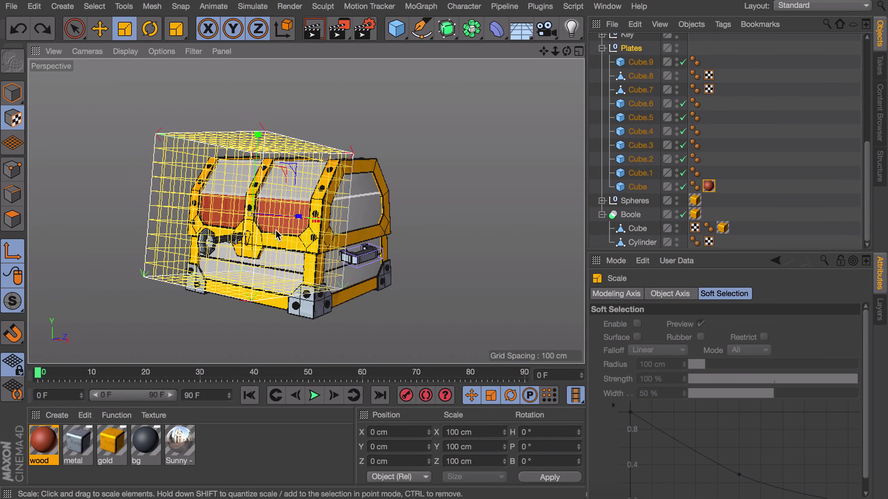
pyautogui.keyDown('alt'); pyautogui.moveTo(279, 236); pyautogui.dragTo(86, 249); pyautogui.keyUp('alt')
pyautogui.moveTo(225, 219); pyautogui.dragTo(226, 219)
pyautogui.keyDown('alt'); pyautogui.moveTo(226, 218); pyautogui.dragTo(381, 260); pyautogui.keyUp('alt')
pyautogui.scroll(10, 278, 180)
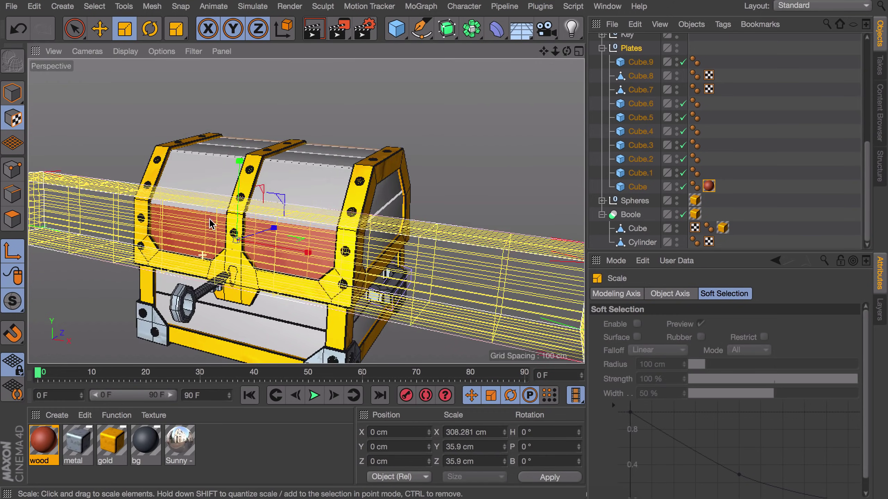
pyautogui.scroll(-5, 279, 180)
pyautogui.hotkey('ctrl', 'r')
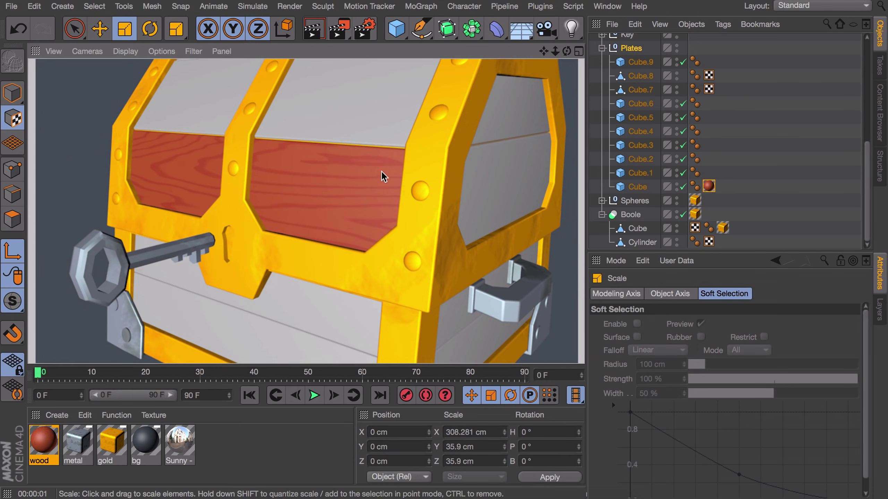
# - Copy the plank's wood tag to Cube.1, shift the copied projection to about X -168.9 cm, and render a preview
pyautogui.click(708, 185)
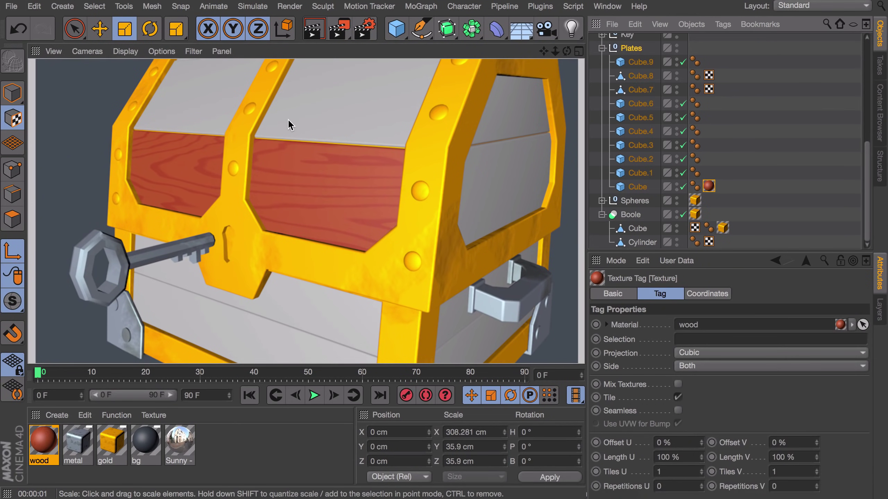
pyautogui.keyDown('alt'); pyautogui.moveTo(287, 120); pyautogui.dragTo(357, 117); pyautogui.keyUp('alt')
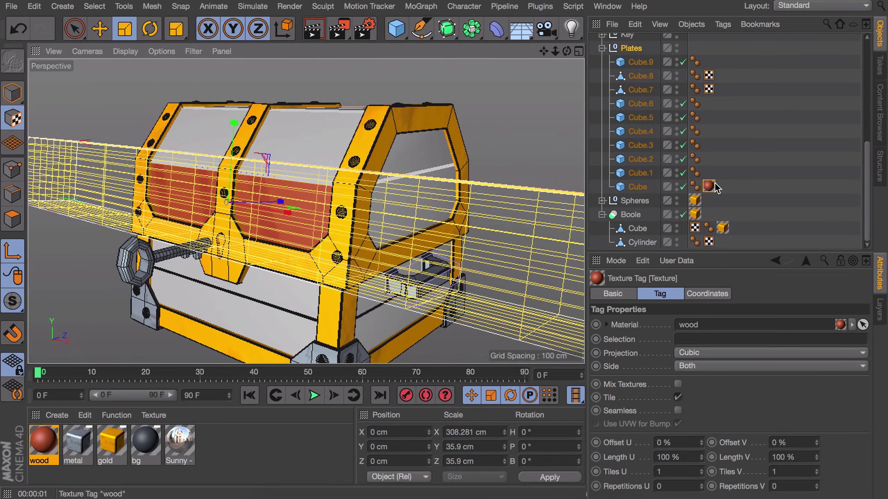
pyautogui.keyDown('ctrl'); pyautogui.moveTo(711, 185); pyautogui.dragTo(709, 172); pyautogui.keyUp('ctrl')
pyautogui.keyDown('alt'); pyautogui.moveTo(292, 141); pyautogui.dragTo(309, 101, button='right'); pyautogui.keyUp('alt')
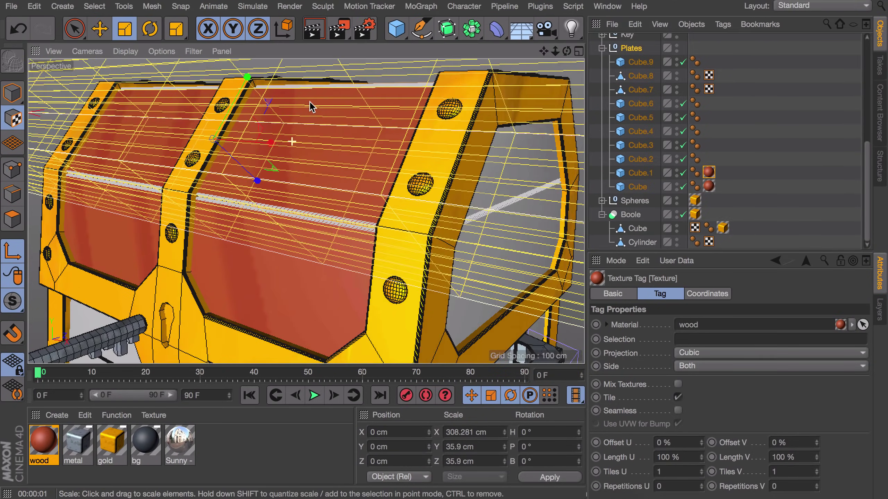
pyautogui.keyDown('alt'); pyautogui.moveTo(309, 101); pyautogui.dragTo(52, 138); pyautogui.keyUp('alt')
pyautogui.press('e')
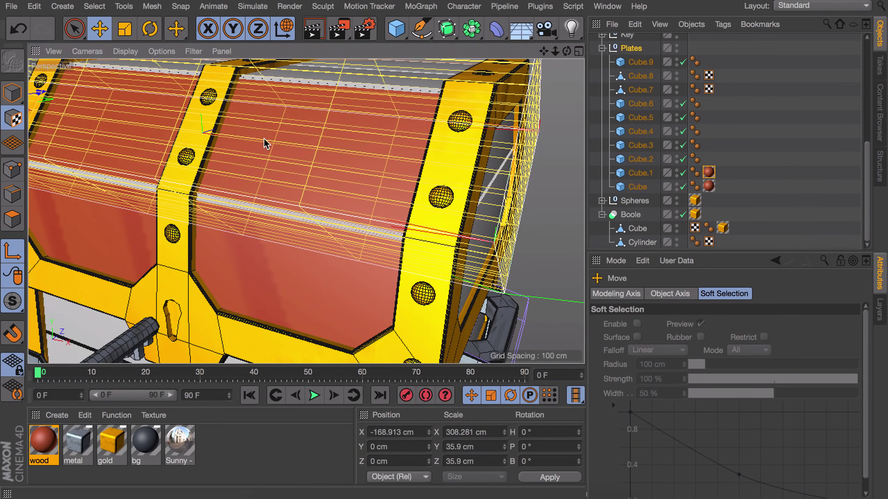
pyautogui.hotkey('ctrl', 'r')
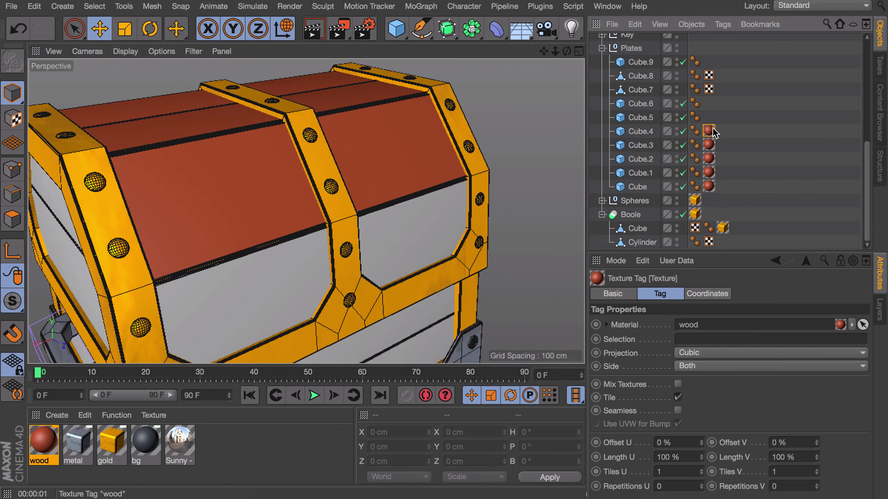
# - Copy the wood texture tag to the remaining lid planks and to all planks in the Bottom plates group
pyautogui.keyDown('ctrl'); pyautogui.moveTo(709, 103); pyautogui.dragTo(713, 73); pyautogui.keyUp('ctrl')
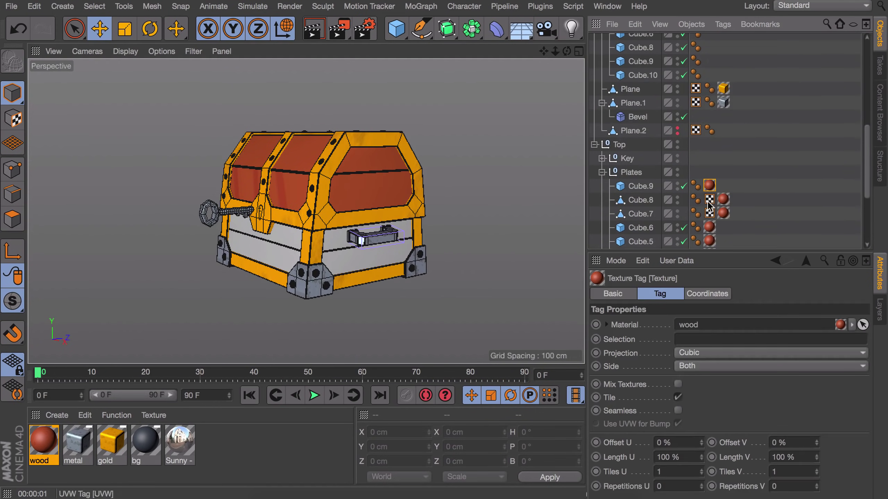
pyautogui.keyDown('ctrl'); pyautogui.moveTo(709, 144); pyautogui.dragTo(710, 113); pyautogui.keyUp('ctrl')
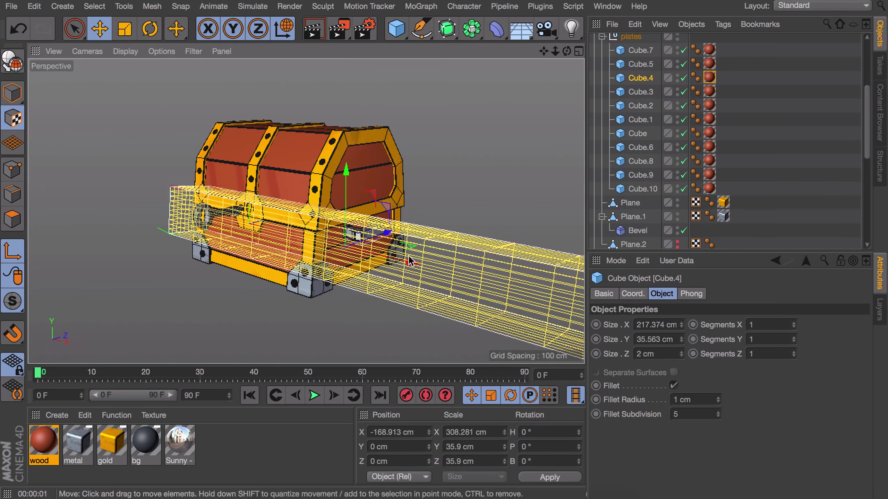
# - Shift the wood projection on the bottom plank Cube.4 and check the projections on Cube.3, Cube.9 and Cube.7
pyautogui.moveTo(411, 260); pyautogui.dragTo(335, 244)
pyautogui.click(710, 91)
pyautogui.click(709, 175)
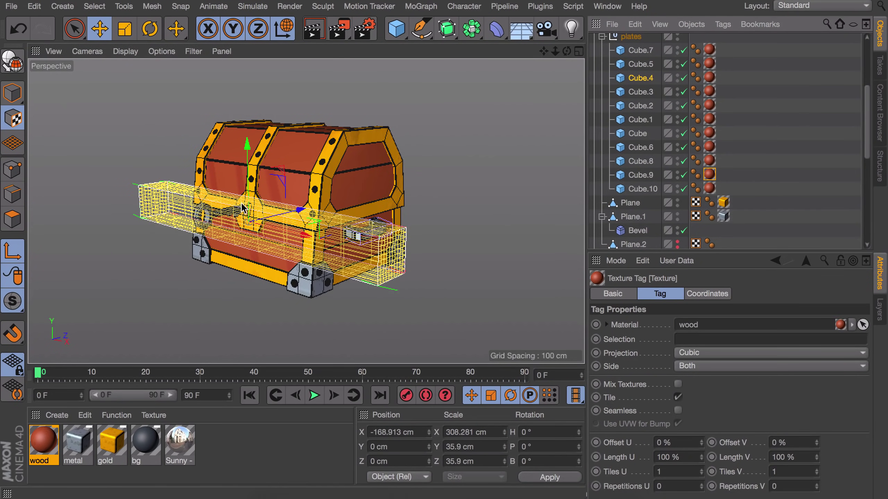
pyautogui.click(710, 50)
pyautogui.click(475, 109)
# - Enable Global Illumination in the render settings and render a preview of the whole chest
pyautogui.hotkey('ctrl', 'r')
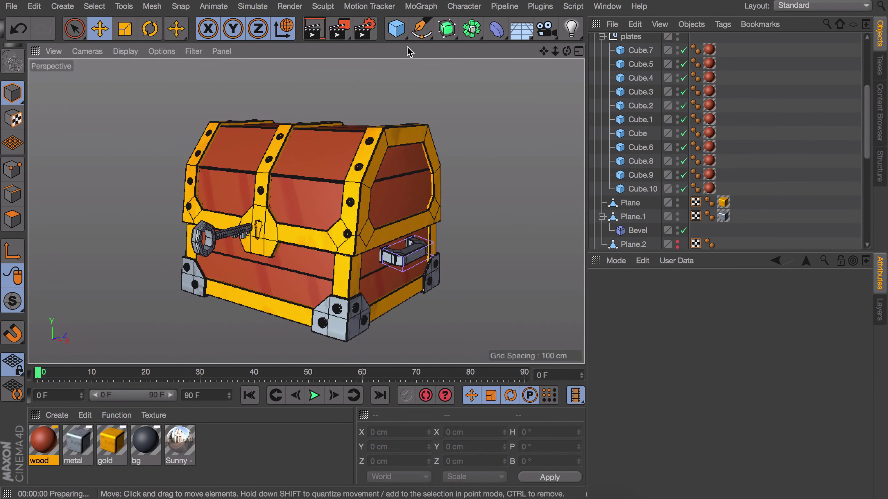
pyautogui.click(365, 28)
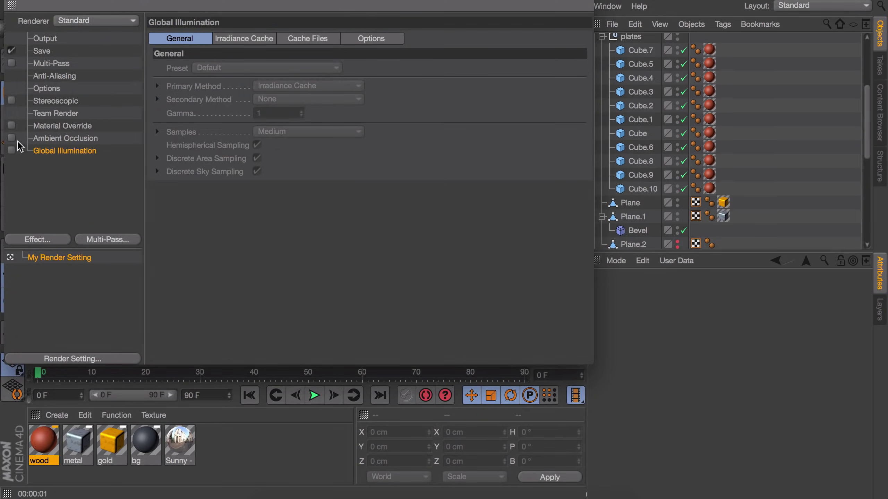
pyautogui.click(11, 150)
pyautogui.click(14, 3)
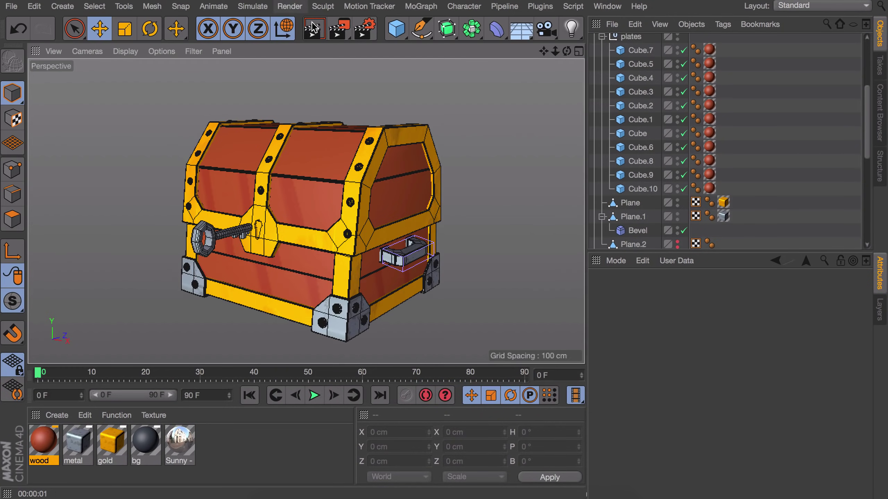
pyautogui.hotkey('ctrl', 'r')
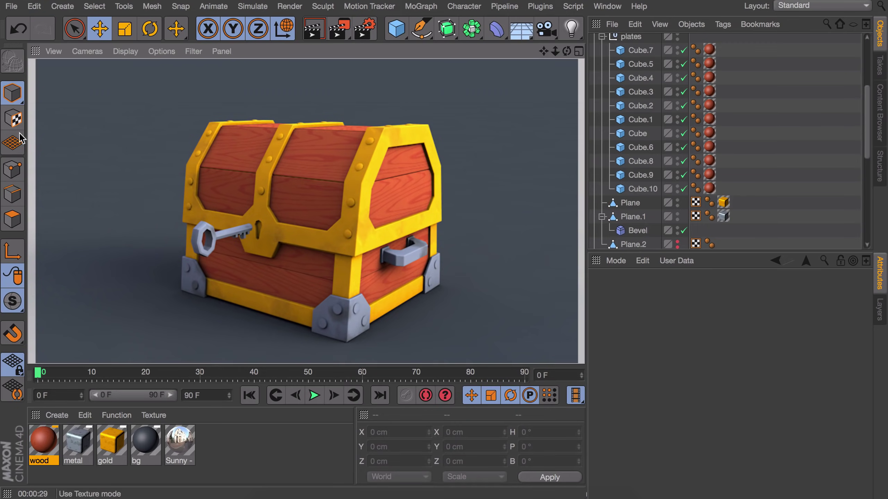
# - Add a camera, look through it, and set its focal length to 50
pyautogui.moveTo(412, 175)
pyautogui.keyDown('alt'); pyautogui.mouseDown()
pyautogui.moveTo(353, 210)
pyautogui.moveTo(272, 222)
pyautogui.mouseUp(); pyautogui.keyUp('alt')
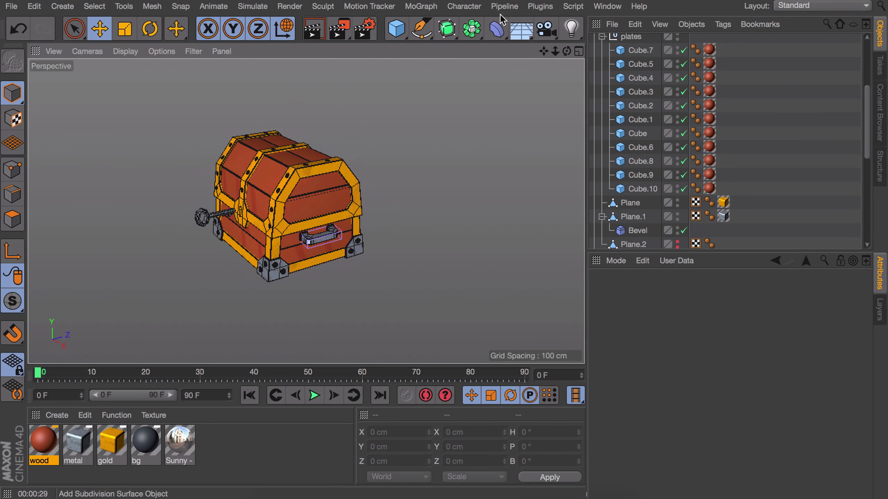
pyautogui.click(546, 28)
pyautogui.click(684, 40)
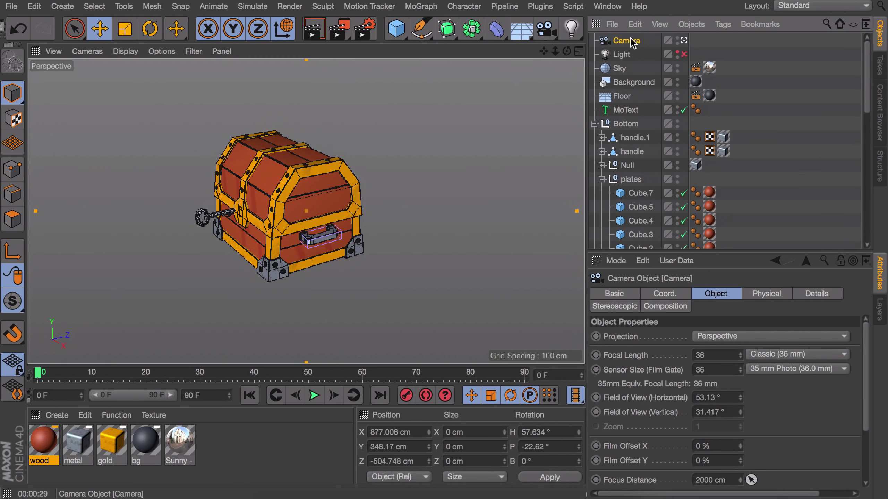
pyautogui.doubleClick(700, 355)
pyautogui.write('50')
pyautogui.press('Return')
# - Turn the Light object back on and collapse the Bottom and Top groups in the object list
pyautogui.click(743, 85)
pyautogui.click(684, 54)
pyautogui.click(594, 124)
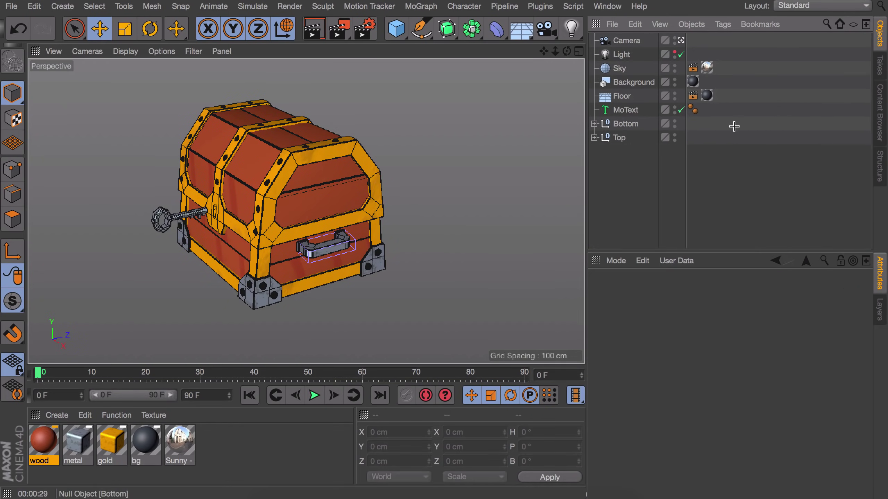
# - Open the lid by rotating the Top group to a pitch of about -50°, and render a preview
pyautogui.click(626, 40)
pyautogui.keyDown('alt'); pyautogui.moveTo(349, 196); pyautogui.dragTo(312, 194); pyautogui.keyUp('alt')
pyautogui.click(620, 179)
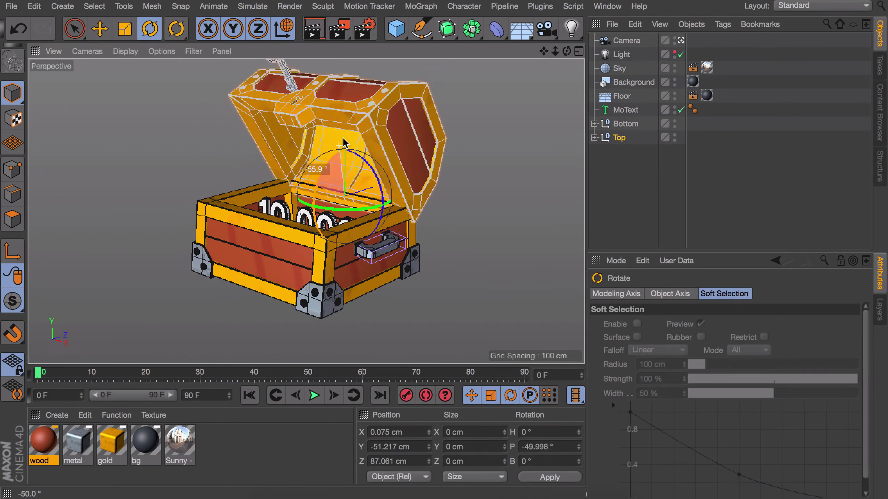
pyautogui.hotkey('ctrl', 'r')
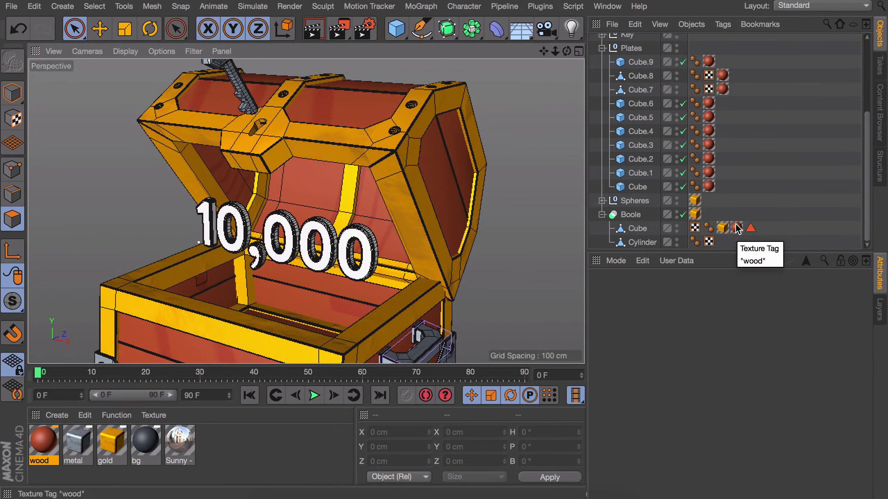
# - Select the wood texture tag on the Cube inside the Boole
pyautogui.click(736, 227)
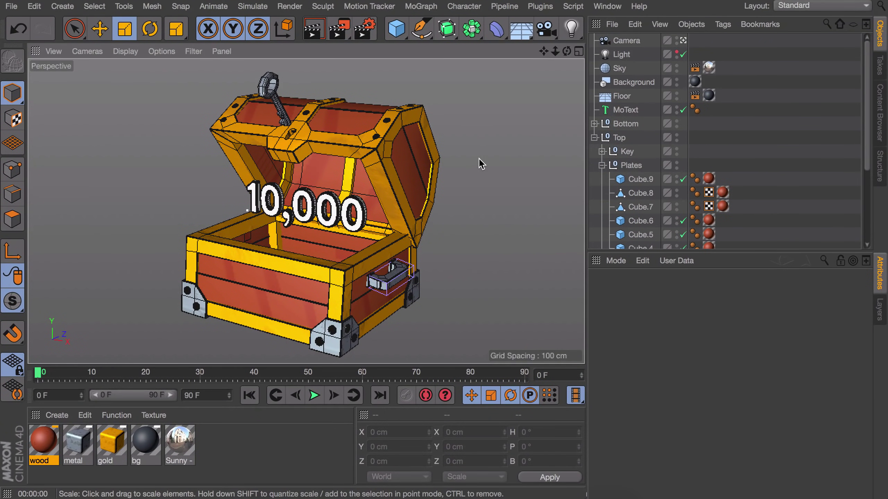
# - Add a spot light and rotate it to a pitch of 90° so that it points straight up
pyautogui.click(574, 30)
pyautogui.click(697, 48)
pyautogui.press('r')
pyautogui.keyDown('shift'); pyautogui.moveTo(297, 161); pyautogui.dragTo(274, 242); pyautogui.keyUp('shift')
# - Move the spot light down inside the chest, to about Y -106.8 cm and Z 25.4 cm
pyautogui.press('e')
pyautogui.press('w')
pyautogui.keyDown('alt'); pyautogui.moveTo(314, 210); pyautogui.dragTo(279, 210); pyautogui.keyUp('alt')
pyautogui.moveTo(304, 151); pyautogui.dragTo(305, 225)
pyautogui.keyDown('alt'); pyautogui.moveTo(305, 226); pyautogui.dragTo(305, 273); pyautogui.keyUp('alt')
pyautogui.keyDown('alt'); pyautogui.moveTo(303, 192); pyautogui.dragTo(272, 196); pyautogui.keyUp('alt')
pyautogui.moveTo(368, 257); pyautogui.dragTo(382, 256)
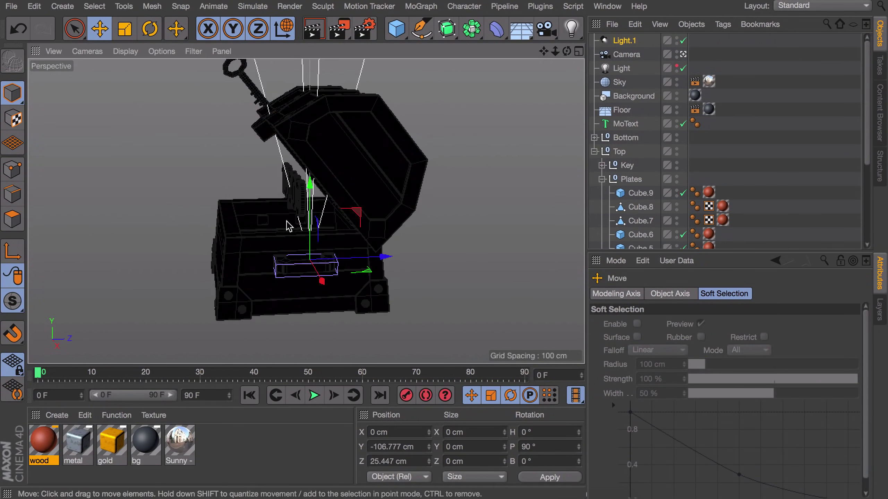
# - Tilt the spot light toward the chest's opening, to a pitch of 110°
pyautogui.keyDown('alt'); pyautogui.moveTo(287, 226); pyautogui.dragTo(297, 223); pyautogui.keyUp('alt')
pyautogui.press('r')
pyautogui.keyDown('shift'); pyautogui.moveTo(283, 219); pyautogui.dragTo(271, 230); pyautogui.keyUp('shift')
pyautogui.scroll(-3, 279, 210)
pyautogui.keyDown('alt'); pyautogui.moveTo(297, 175); pyautogui.dragTo(293, 254, button='middle'); pyautogui.keyUp('alt')
# - Color the spot light purple with a hue of 281° and a saturation of 75%
pyautogui.click(625, 40)
pyautogui.click(709, 295)
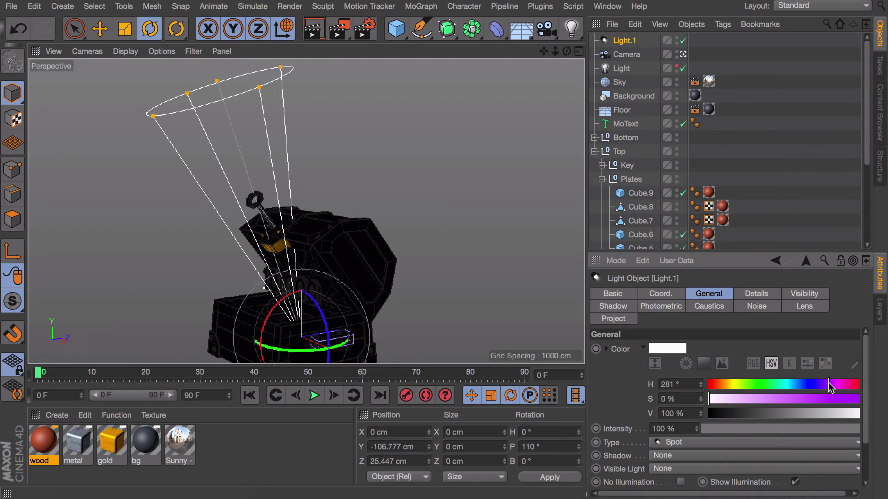
pyautogui.moveTo(813, 399)
pyautogui.mouseDown()
pyautogui.moveTo(803, 399)
pyautogui.moveTo(825, 400)
pyautogui.mouseUp()
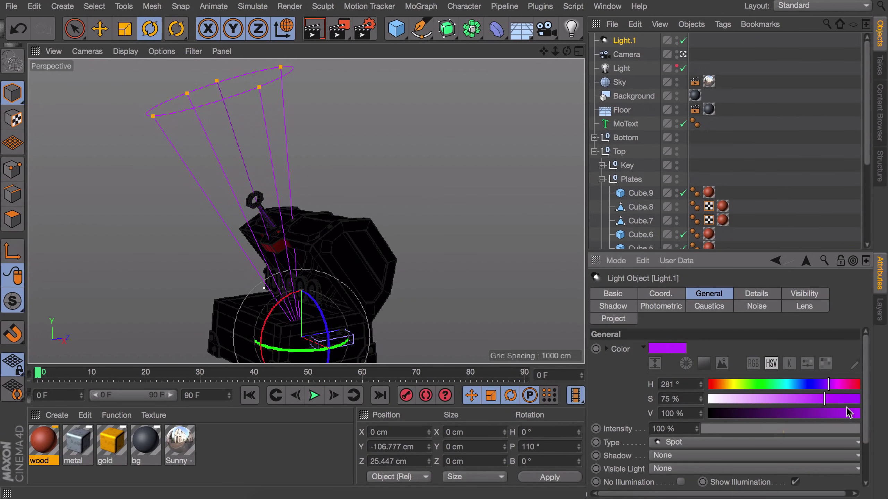
# - Change the spot light's type to Square Spot and its visible light to Volumetric
pyautogui.scroll(-2, 617, 404)
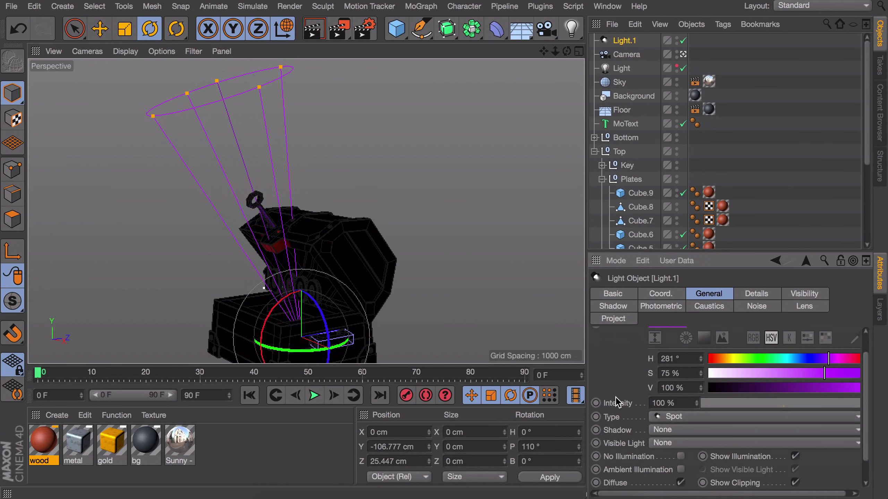
pyautogui.click(669, 417)
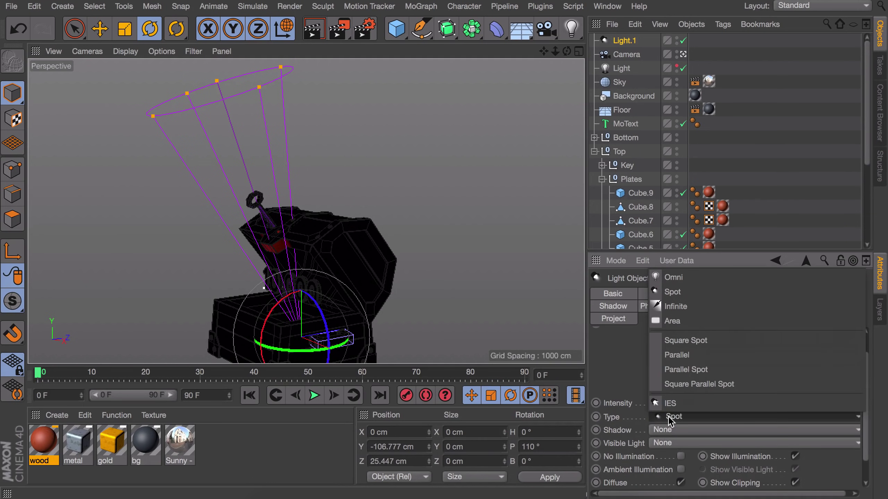
pyautogui.click(676, 341)
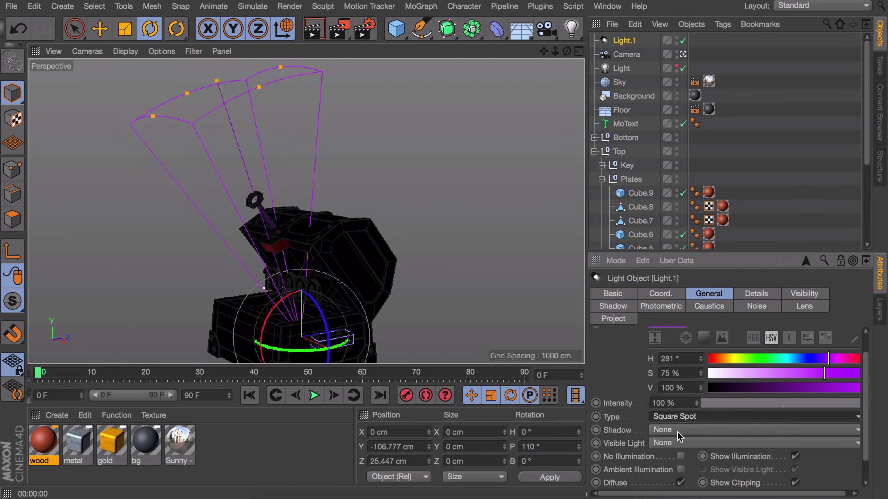
pyautogui.click(673, 444)
pyautogui.click(678, 418)
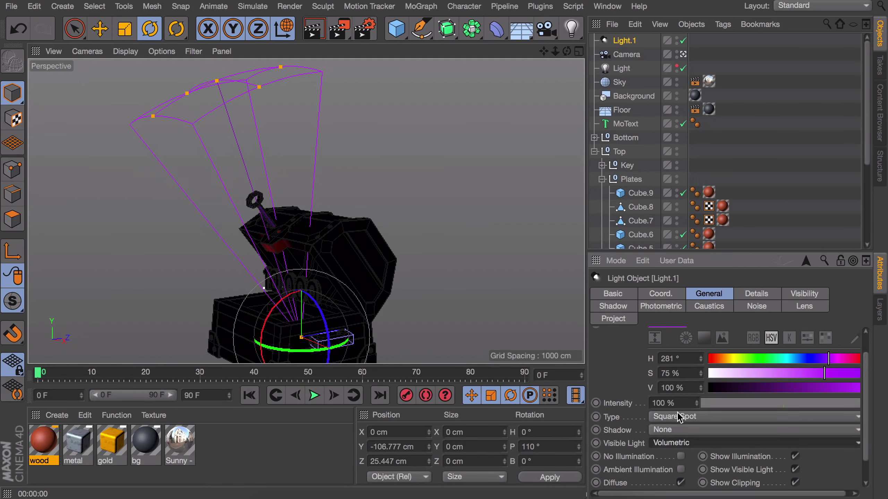
# - Narrow the purple spot light's cone and shorten its visible beam to about 270 cm
pyautogui.scroll(4, 317, 252)
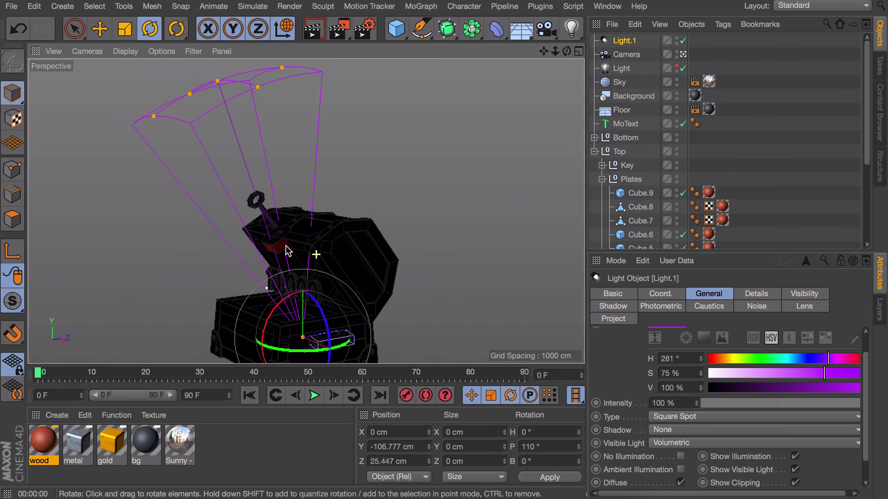
pyautogui.moveTo(280, 111); pyautogui.dragTo(258, 103)
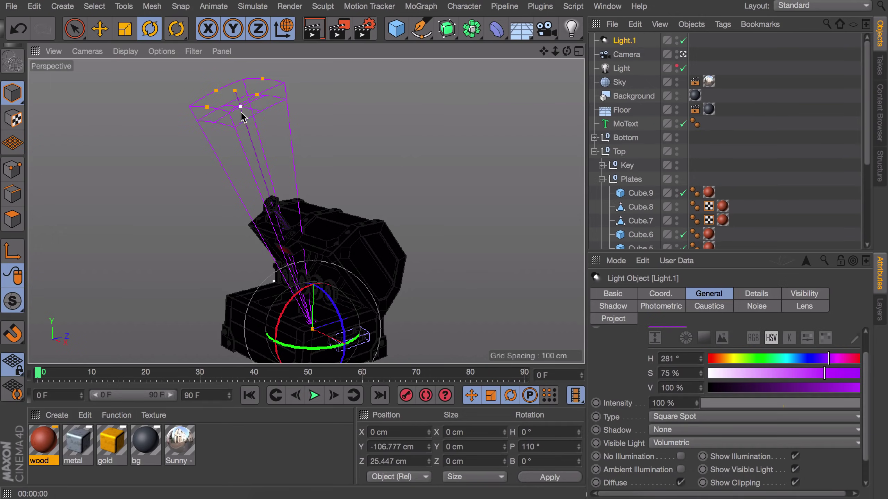
pyautogui.moveTo(257, 145); pyautogui.dragTo(278, 209)
pyautogui.moveTo(235, 90); pyautogui.dragTo(378, 268)
# - Duplicate the spot light to both sides inside the chest, placing one copy at about X -67.5 cm
pyautogui.press('e')
pyautogui.keyDown('ctrl'); pyautogui.moveTo(392, 274); pyautogui.dragTo(431, 279); pyautogui.keyUp('ctrl')
pyautogui.press('super+z')
pyautogui.click(620, 43)
pyautogui.keyDown('ctrl'); pyautogui.moveTo(342, 275); pyautogui.dragTo(354, 257); pyautogui.keyUp('ctrl')
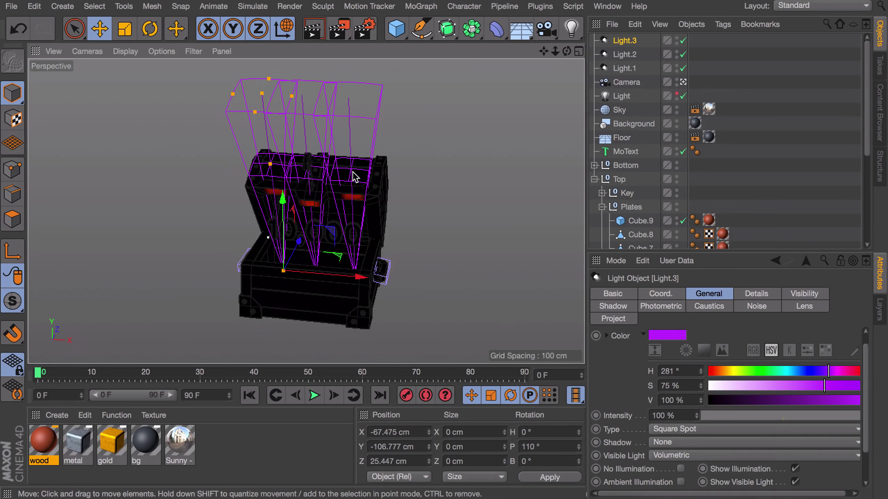
# - Rotate Light.3 and Light.2 outward so the beams fan out, with Light.3 at a heading of about -25.5°
pyautogui.click(354, 173)
pyautogui.click(635, 40)
pyautogui.press('r')
pyautogui.moveTo(303, 229); pyautogui.dragTo(285, 222)
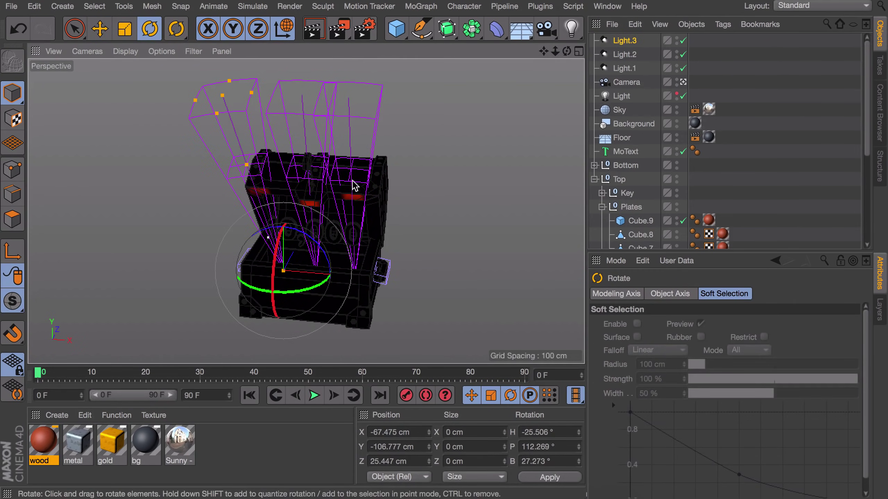
pyautogui.click(629, 55)
pyautogui.moveTo(383, 241); pyautogui.dragTo(392, 247)
pyautogui.click(441, 210)
# - Render the view from the chest's front corner to check the three purple beams
pyautogui.keyDown('alt'); pyautogui.moveTo(412, 206); pyautogui.dragTo(305, 204); pyautogui.keyUp('alt')
pyautogui.press('super+r')
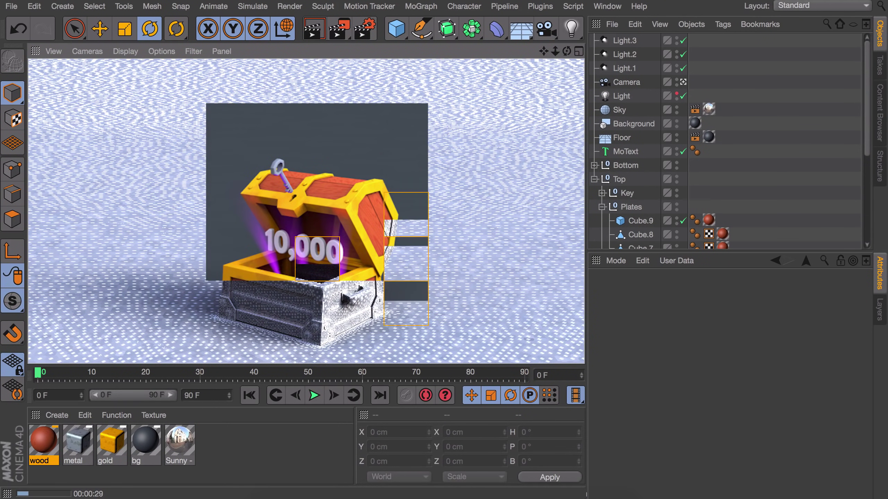
pyautogui.click(626, 54)
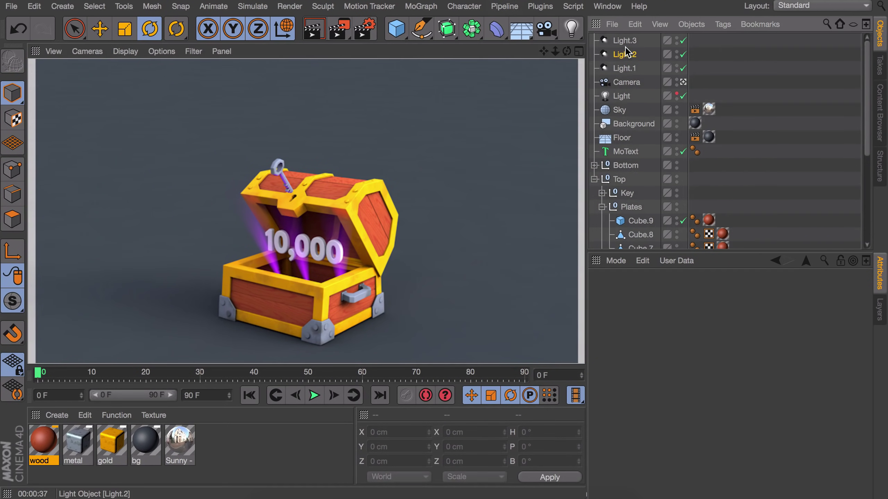
pyautogui.keyDown('shift'); pyautogui.click(630, 40); pyautogui.keyUp('shift')
pyautogui.keyDown('shift'); pyautogui.click(630, 68); pyautogui.keyUp('shift')
pyautogui.click(751, 61)
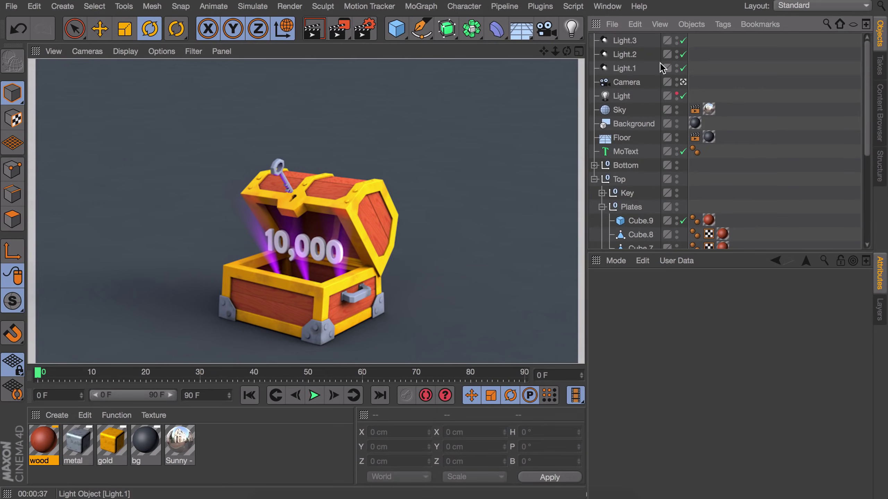
# - Set the visible inner distance of all three spot lights to 13 cm and the outer distance to about 285.4 cm
pyautogui.click(626, 65)
pyautogui.keyDown('shift'); pyautogui.click(626, 41); pyautogui.keyUp('shift')
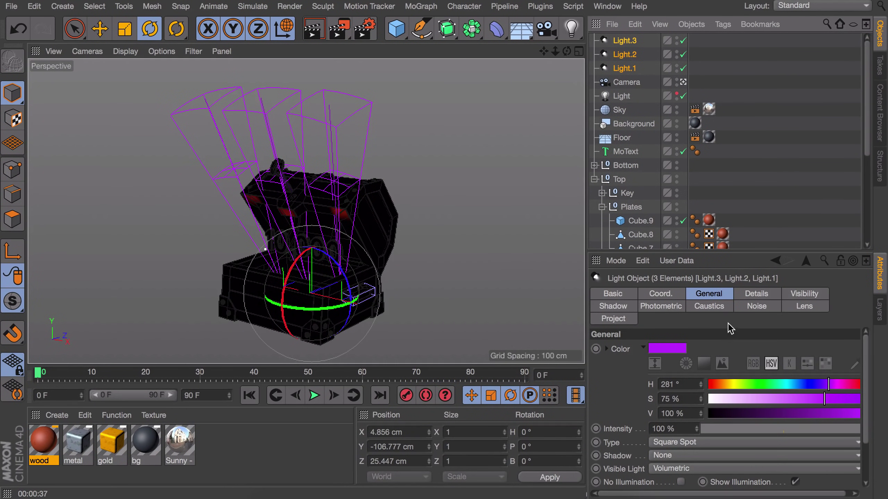
pyautogui.click(802, 294)
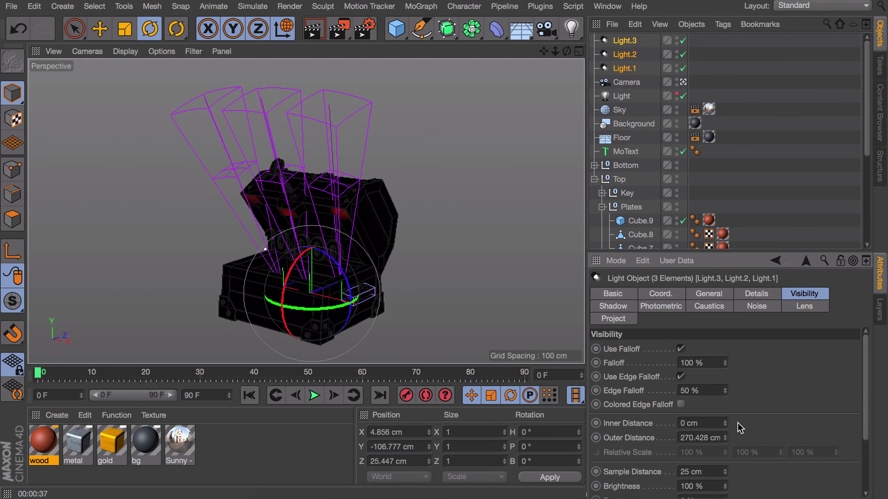
pyautogui.moveTo(725, 438); pyautogui.dragTo(765, 394)
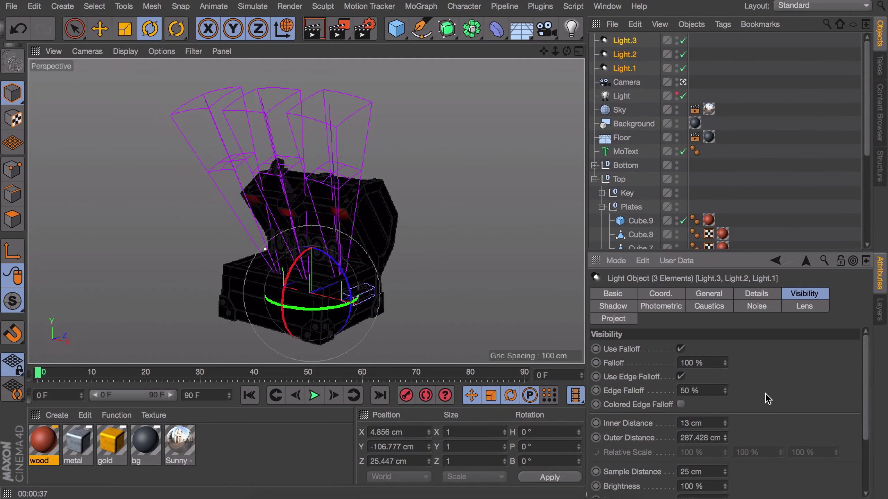
pyautogui.click(756, 295)
pyautogui.click(808, 288)
pyautogui.scroll(-1, 745, 398)
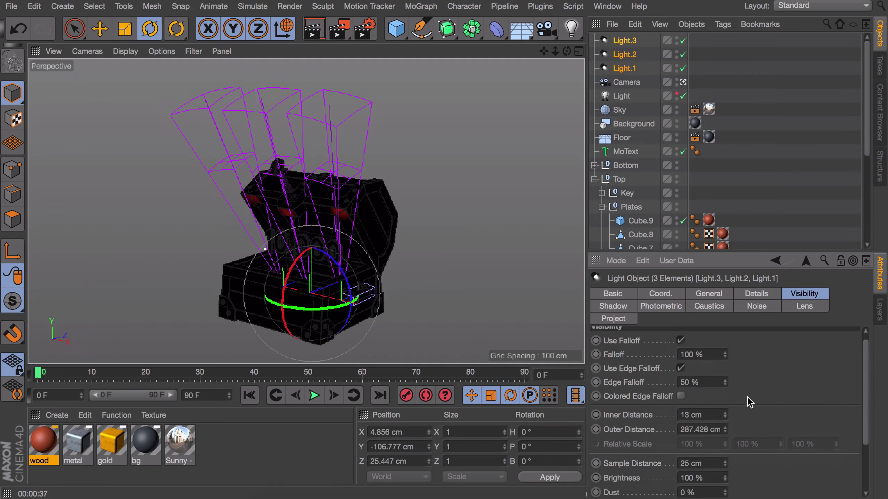
pyautogui.moveTo(726, 430); pyautogui.dragTo(726, 432)
pyautogui.scroll(-3, 748, 468)
pyautogui.scroll(3, 736, 437)
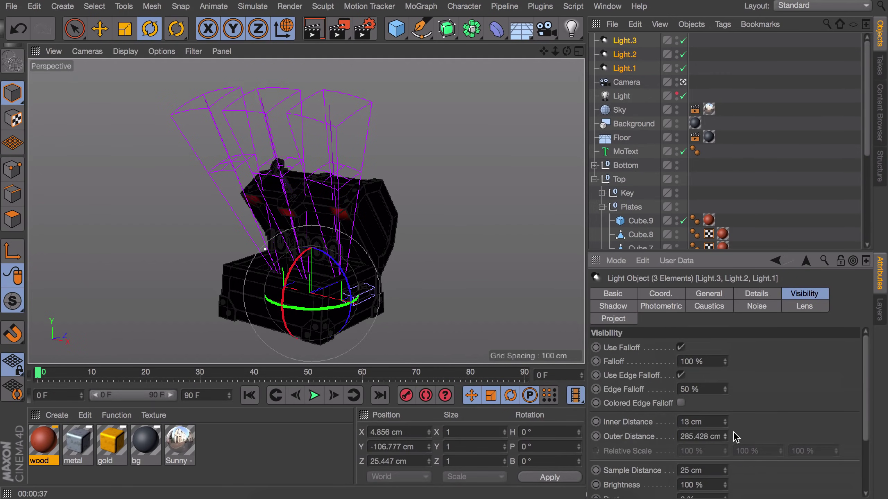
# - Widen the outer angle of the three spot lights to 23° and render the view
pyautogui.moveTo(353, 115); pyautogui.dragTo(365, 124)
pyautogui.moveTo(265, 249); pyautogui.dragTo(269, 247)
pyautogui.press('super+r')
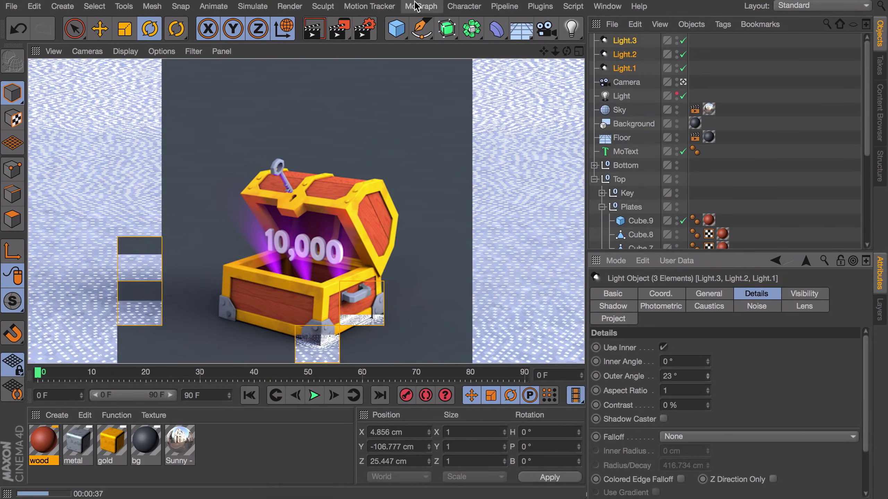
# - Increase the visible outer distance of the three spot lights to about 388.4 cm
pyautogui.click(625, 69)
pyautogui.keyDown('shift'); pyautogui.click(627, 42); pyautogui.keyUp('shift')
pyautogui.click(803, 294)
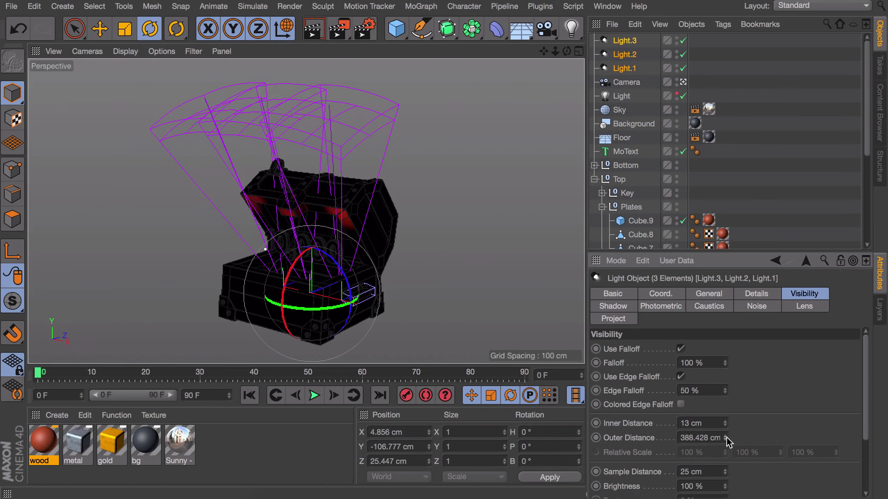
pyautogui.moveTo(725, 472); pyautogui.dragTo(725, 469)
pyautogui.click(756, 294)
# - Extend the beam of the middle spot light, Light.1, farther out of the chest
pyautogui.click(625, 69)
pyautogui.moveTo(260, 98); pyautogui.dragTo(256, 78)
pyautogui.scroll(-3, 727, 412)
pyautogui.click(756, 293)
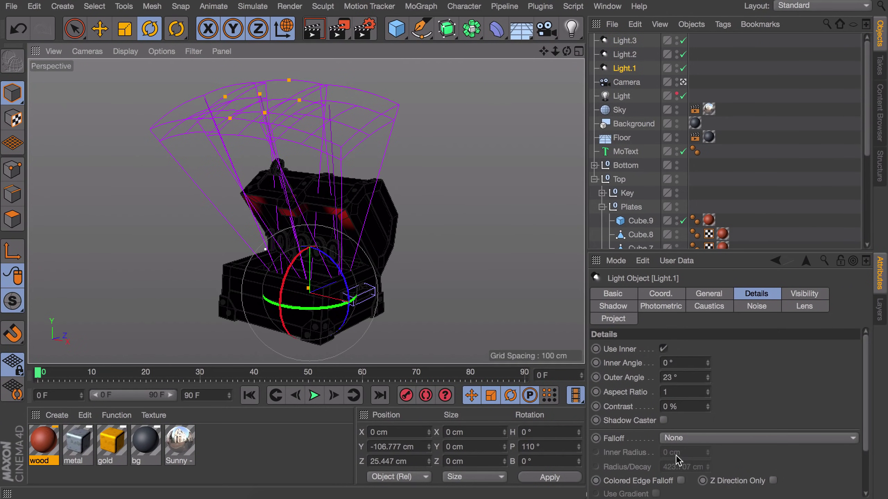
pyautogui.keyDown('alt'); pyautogui.moveTo(334, 121); pyautogui.dragTo(188, 74); pyautogui.keyUp('alt')
# - Move the two outer lights closer to the middle one, Light.3 to about X -23.5 cm, and rotate Light.3 farther outward
pyautogui.scroll(5, 308, 261)
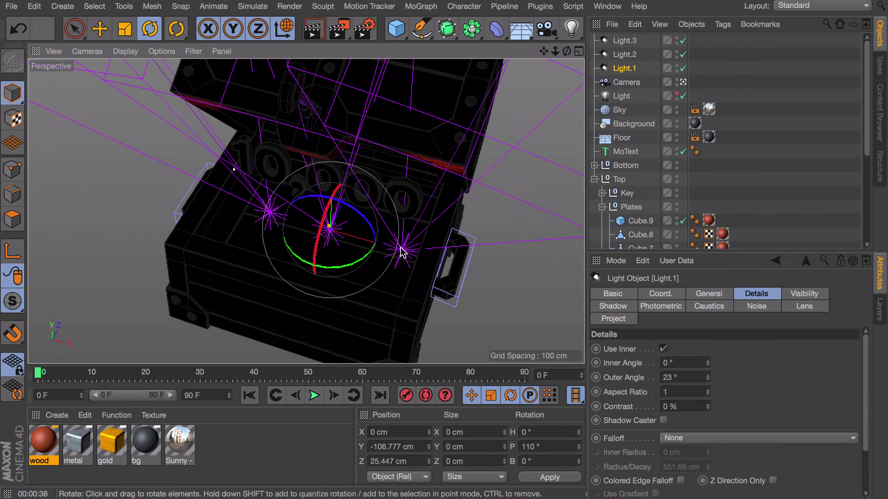
pyautogui.click(625, 54)
pyautogui.press('e')
pyautogui.click(606, 56)
pyautogui.scroll(-3, 308, 210)
pyautogui.press('r')
pyautogui.moveTo(307, 279); pyautogui.dragTo(301, 298)
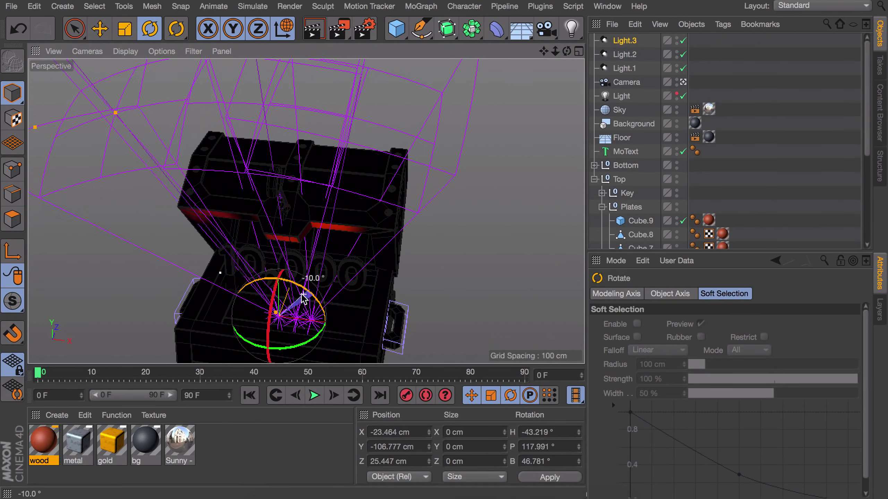
# - Render a wider view of the chest to check the repositioned beams
pyautogui.click(396, 156)
pyautogui.click(337, 298)
pyautogui.click(297, 193)
pyautogui.scroll(-5, 297, 192)
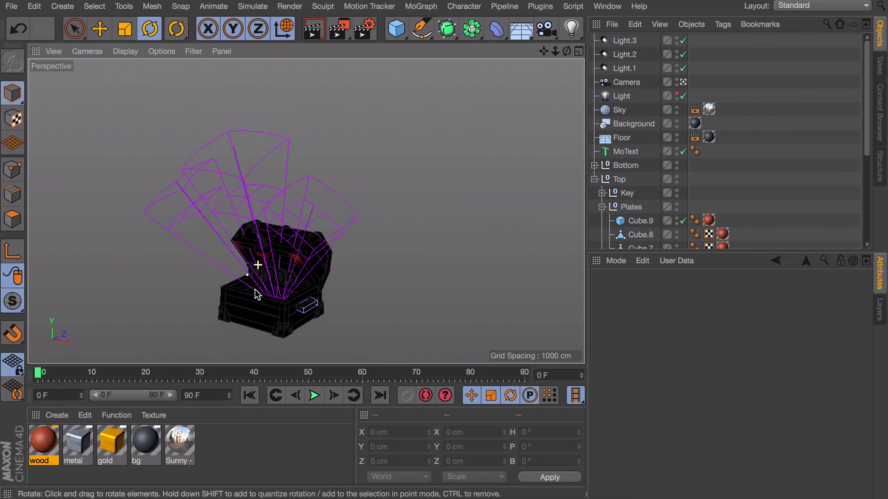
pyautogui.hotkey('ctrl', 'r')
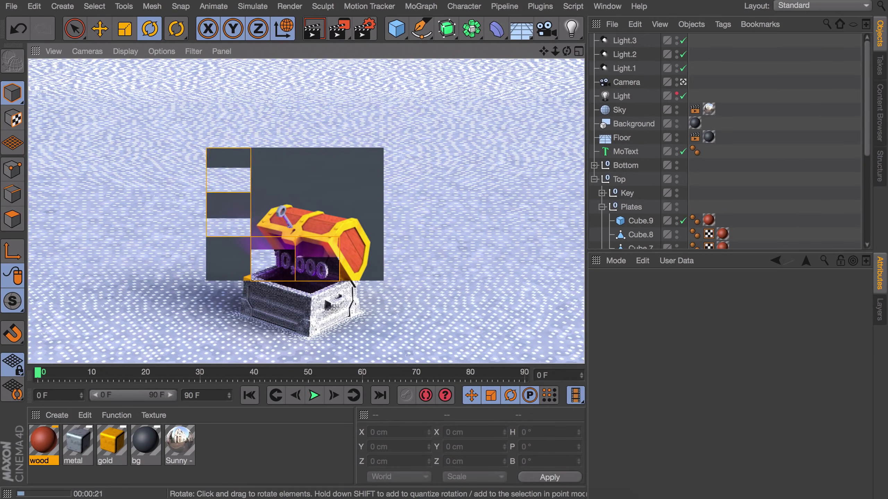
# - Hide the three spot lights in the viewport and frame the chest closely
pyautogui.click(624, 40)
pyautogui.keyDown('shift'); pyautogui.click(625, 68); pyautogui.keyUp('shift')
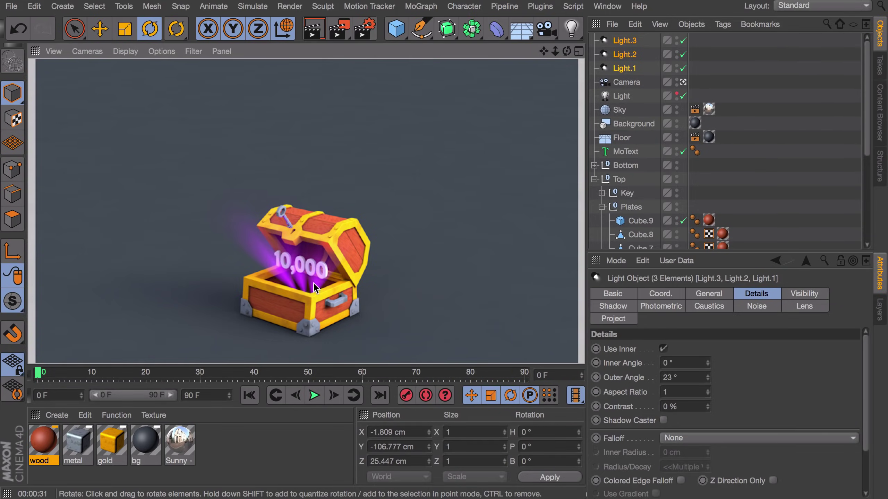
pyautogui.scroll(8, 315, 288)
pyautogui.press('e')
pyautogui.moveTo(296, 231); pyautogui.dragTo(360, 220)
pyautogui.scroll(-3, 348, 231)
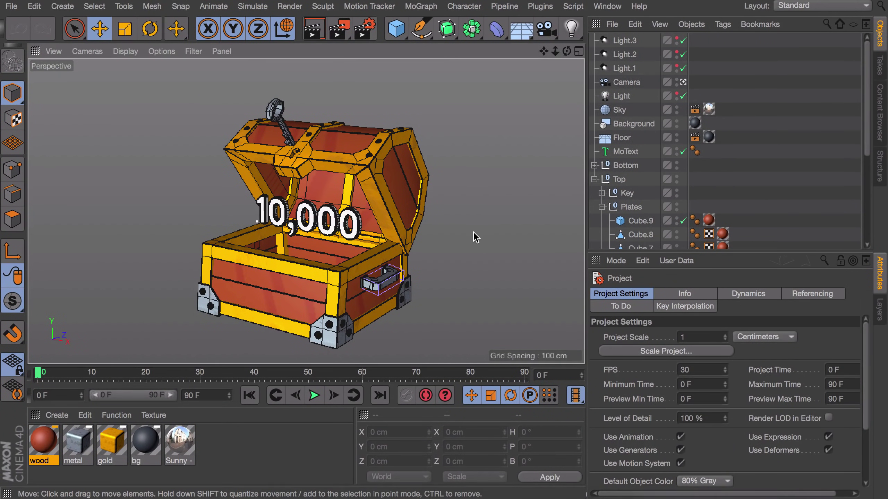
# - Close the chest lid by setting the pitch of the Top group to 0°
pyautogui.click(593, 181)
pyautogui.click(610, 182)
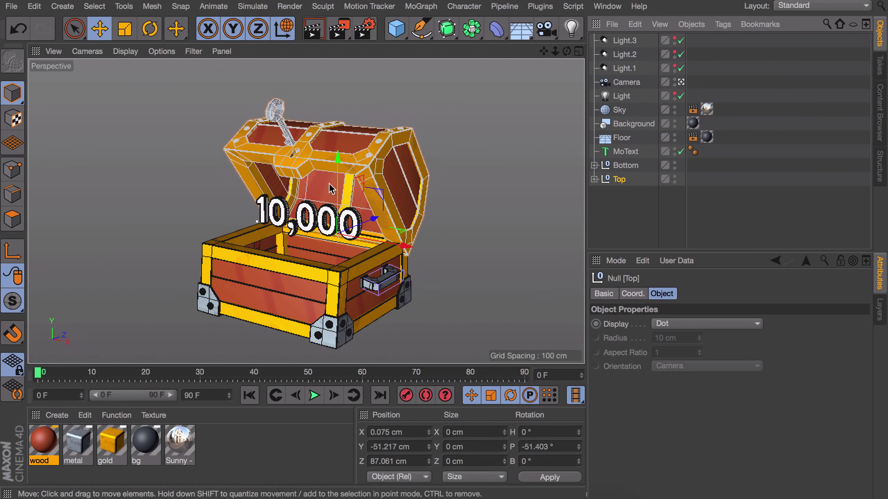
pyautogui.press('r')
pyautogui.doubleClick(532, 447)
pyautogui.write('0')
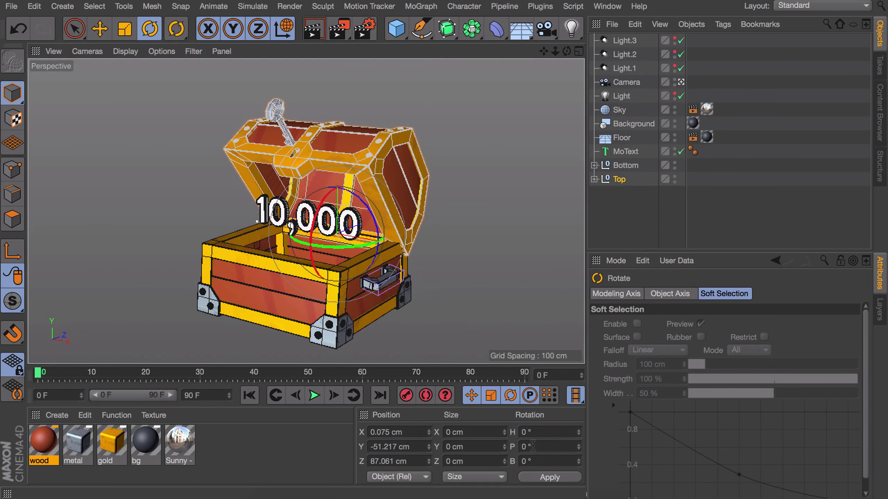
pyautogui.press('Return')
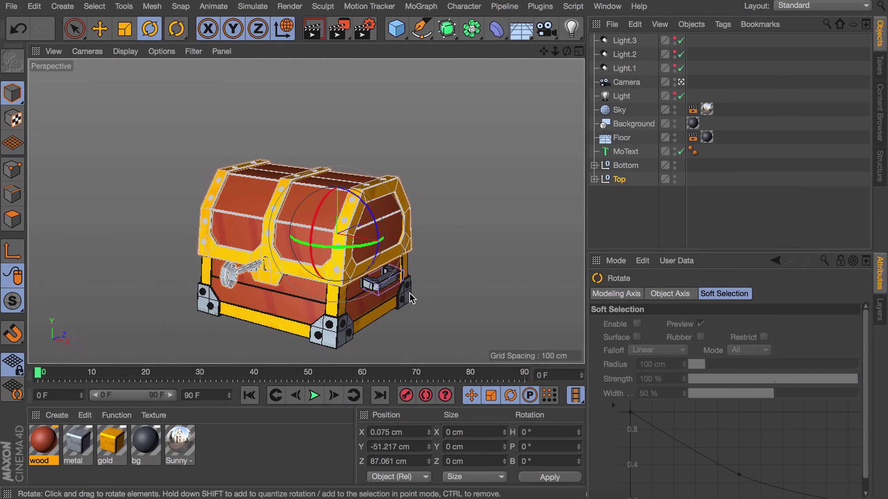
# - Extend the animation and its preview range to 110 frames
pyautogui.click(191, 397)
pyautogui.write('11')
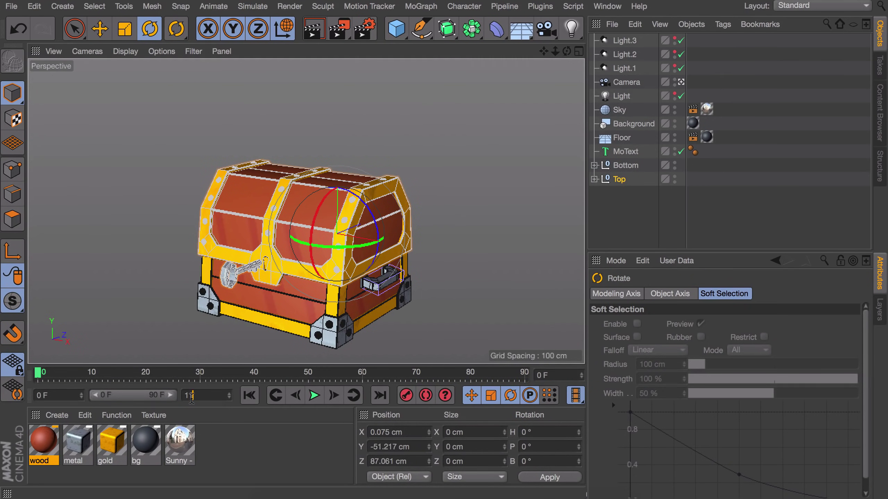
pyautogui.write('0')
pyautogui.press('Return')
pyautogui.moveTo(159, 397); pyautogui.dragTo(173, 396)
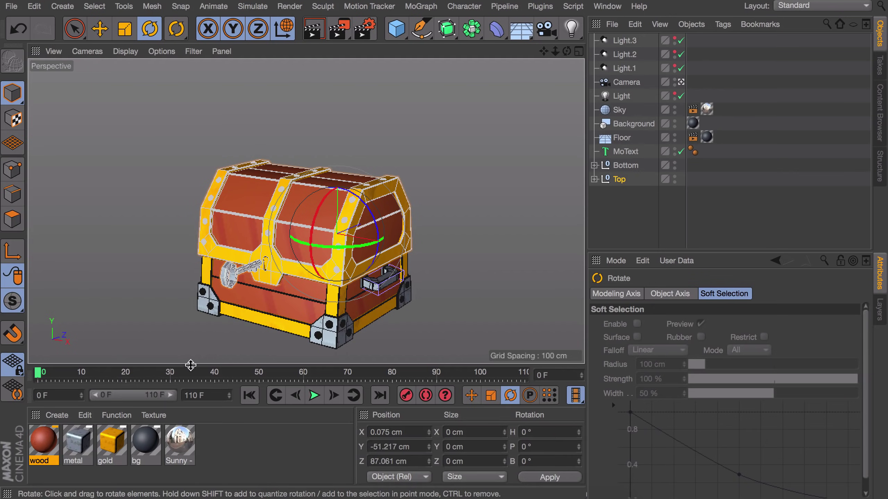
# - Record rotation keyframes for the closed lid at frames 36 and 88
pyautogui.moveTo(171, 376); pyautogui.dragTo(198, 374)
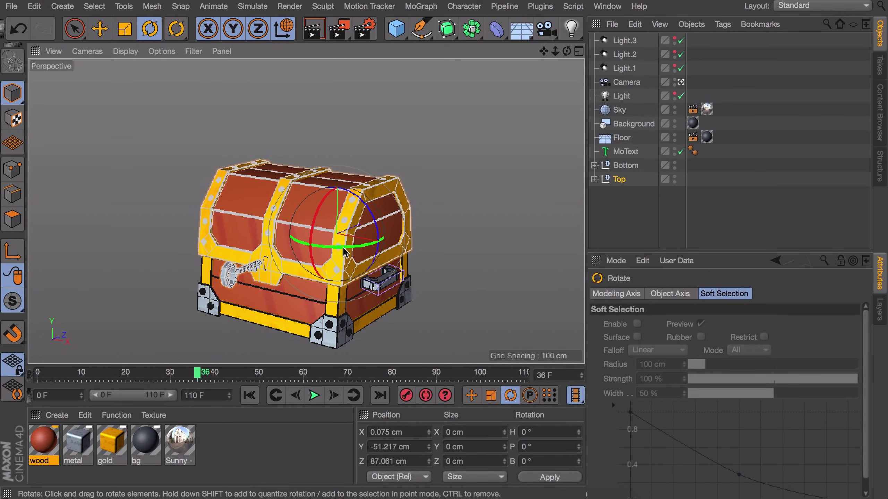
pyautogui.scroll(2, 306, 231)
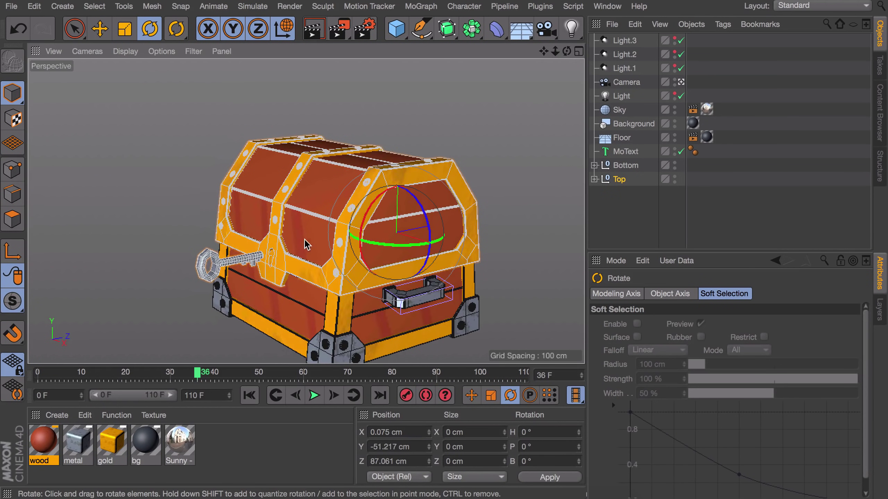
pyautogui.keyDown('alt'); pyautogui.moveTo(350, 271); pyautogui.dragTo(324, 264, button='middle'); pyautogui.keyUp('alt')
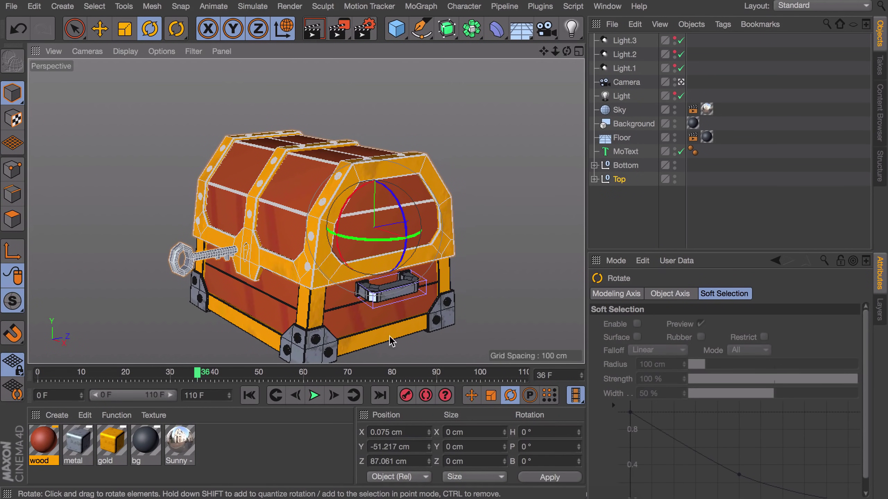
pyautogui.click(407, 397)
pyautogui.moveTo(417, 375); pyautogui.dragTo(428, 375)
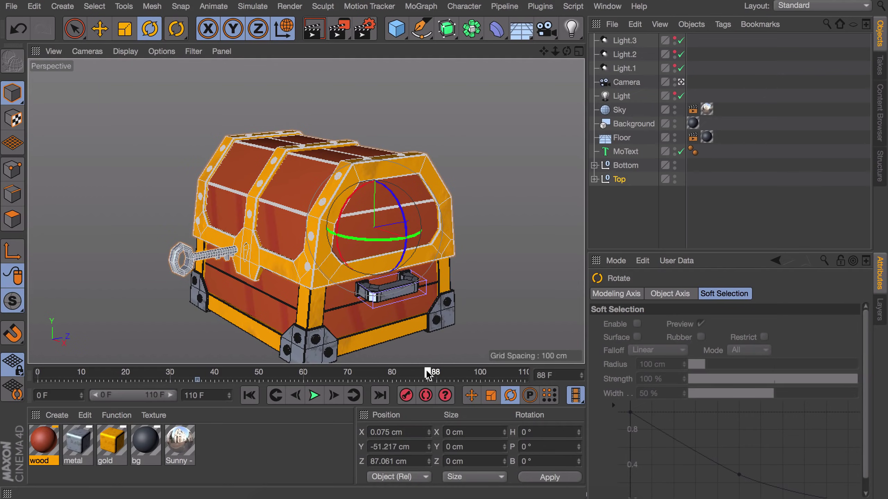
pyautogui.click(407, 397)
# - Open the lid to a pitch of -50° at frame 61 and record a keyframe
pyautogui.moveTo(233, 375); pyautogui.dragTo(308, 375)
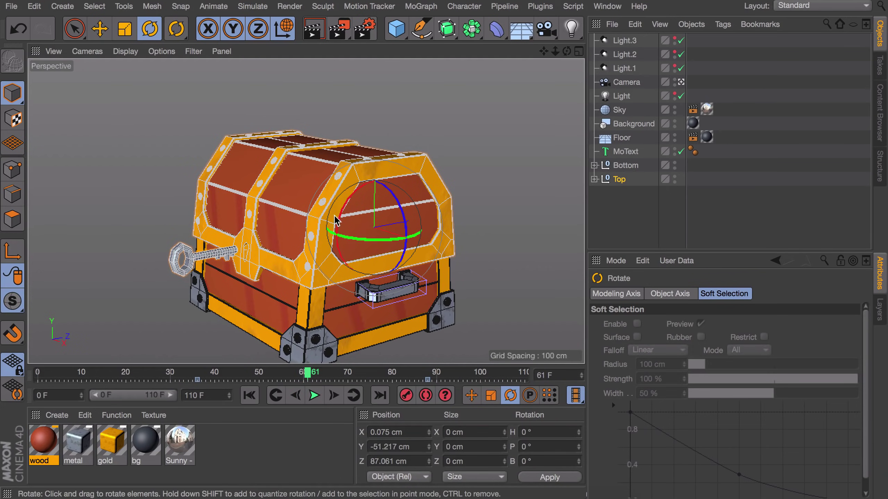
pyautogui.moveTo(350, 202); pyautogui.dragTo(360, 245)
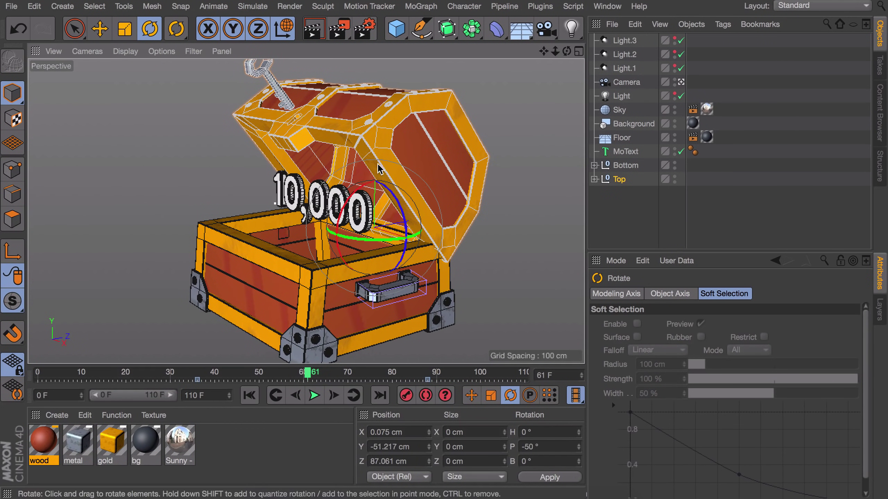
pyautogui.click(406, 397)
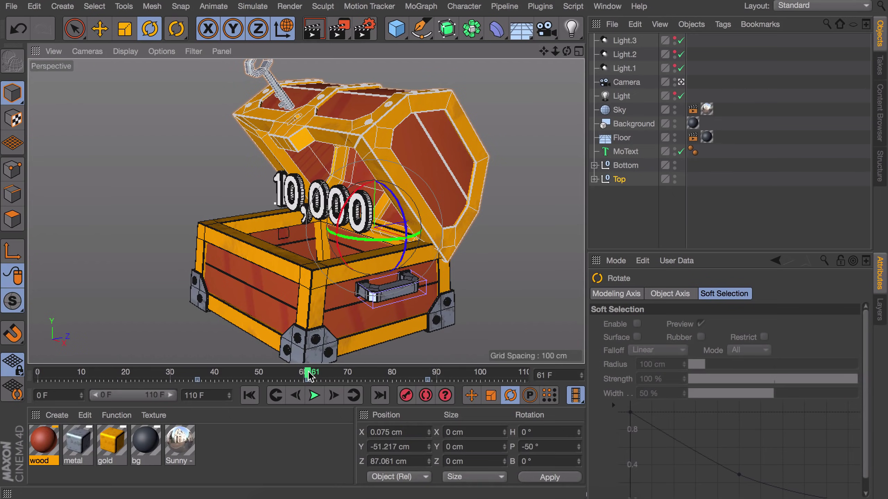
# - Duplicate the open-lid keyframe from frame 61 to frame 71 so the lid holds open
pyautogui.moveTo(311, 376); pyautogui.dragTo(352, 374)
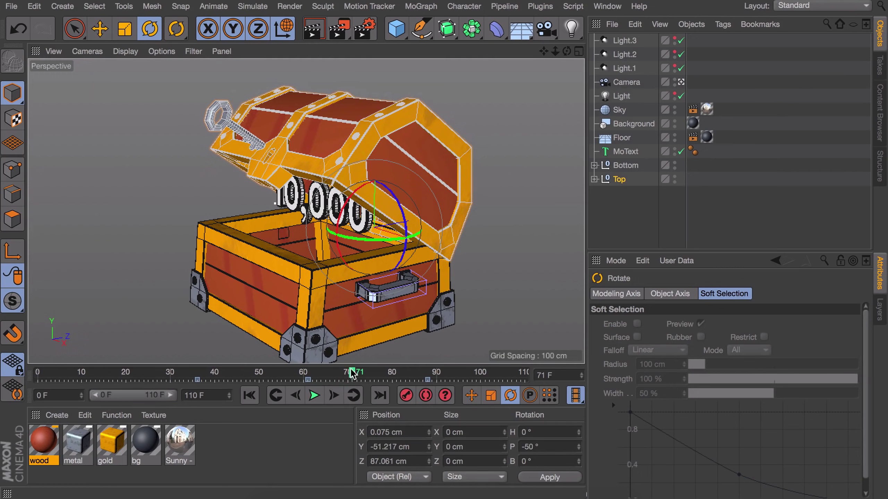
pyautogui.moveTo(349, 374)
pyautogui.mouseDown()
pyautogui.moveTo(327, 375)
pyautogui.moveTo(354, 374)
pyautogui.mouseUp()
pyautogui.click(307, 379)
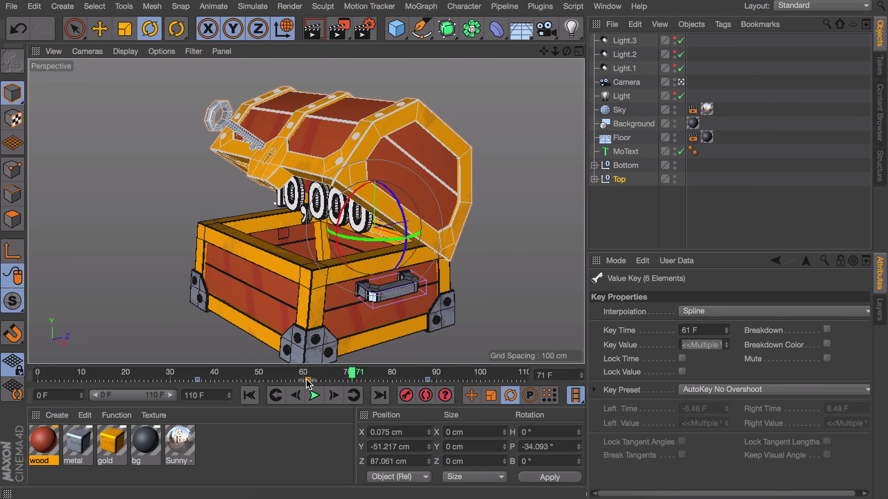
pyautogui.keyDown('ctrl'); pyautogui.moveTo(308, 379); pyautogui.dragTo(397, 375); pyautogui.keyUp('ctrl')
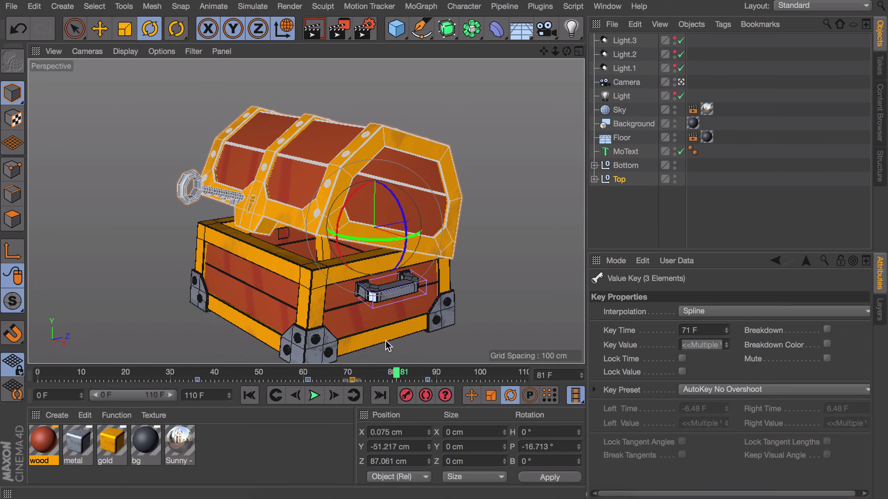
# - Set the Top group's pitch to 0° at frame 81 and record a rotation keyframe
pyautogui.click(537, 443)
pyautogui.write('0')
pyautogui.press('Return')
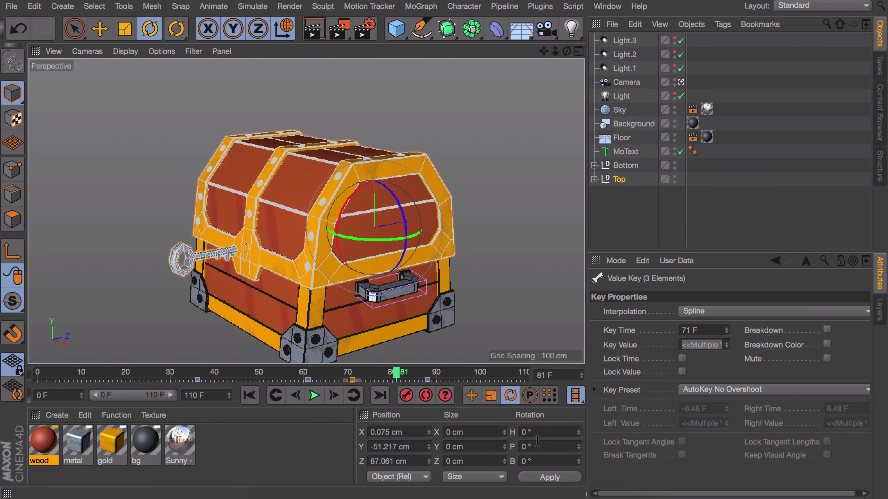
pyautogui.click(402, 398)
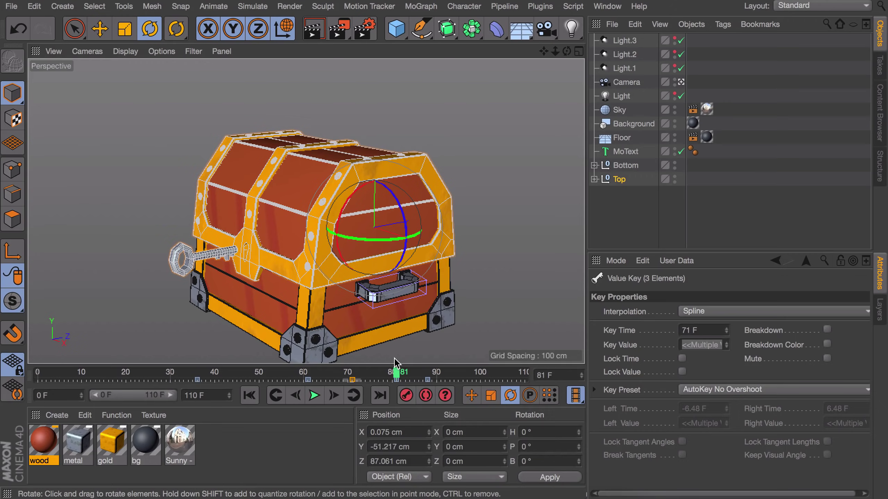
# - Narrow the preview range to frames 33 to 90 and play back the lid animation
pyautogui.moveTo(396, 372); pyautogui.dragTo(184, 373)
pyautogui.moveTo(95, 396); pyautogui.dragTo(116, 398)
pyautogui.moveTo(170, 394); pyautogui.dragTo(164, 393)
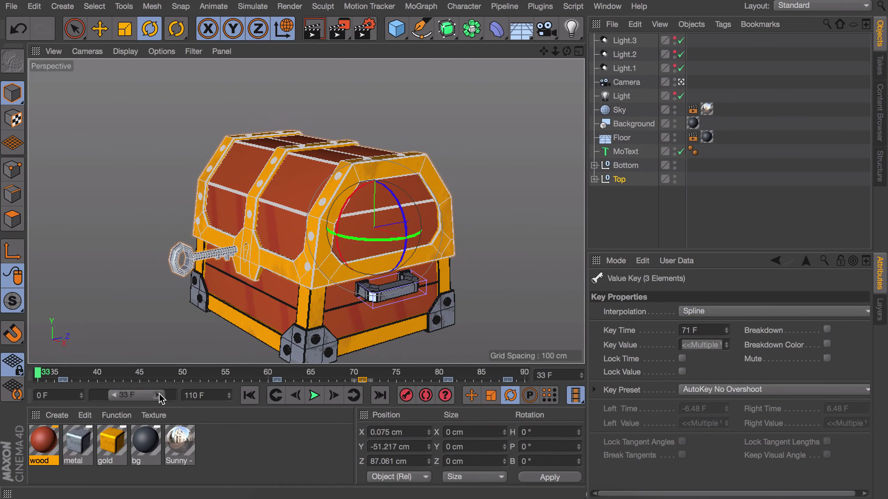
pyautogui.click(307, 396)
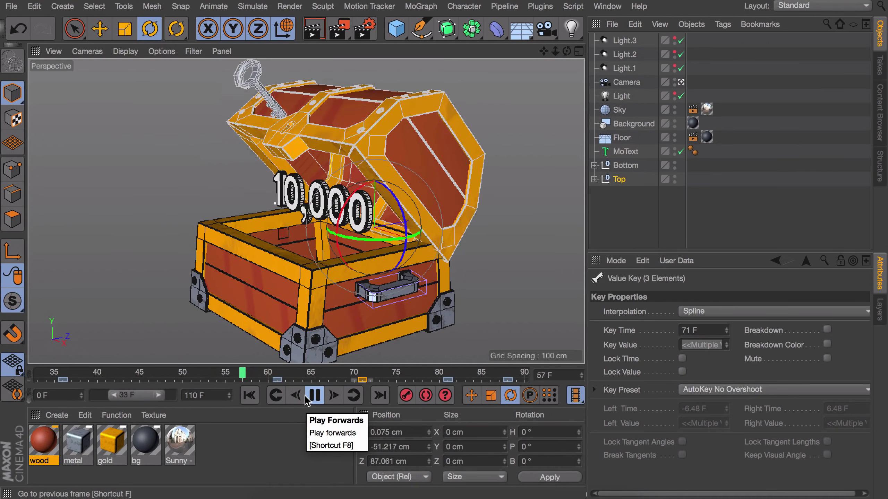
# - Reopen the lid slightly to a pitch of about -2.3° at frame 86, record a keyframe, and play the animation
pyautogui.click(491, 372)
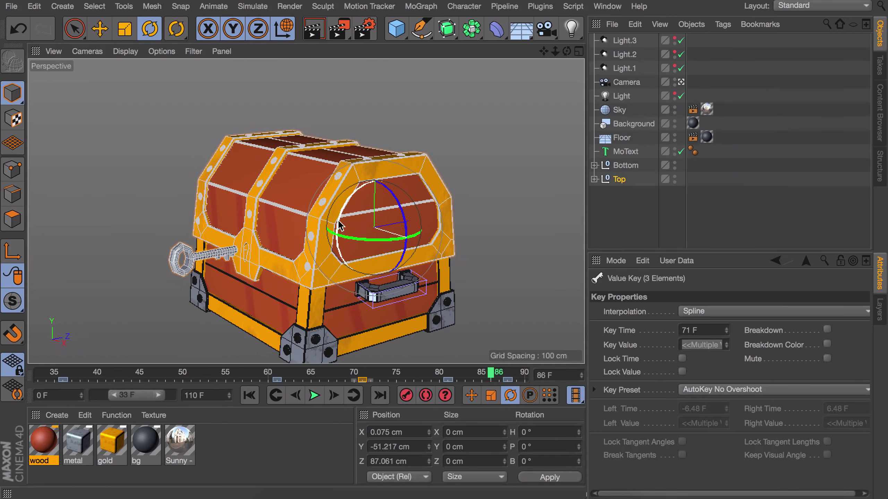
pyautogui.moveTo(330, 229); pyautogui.dragTo(341, 228)
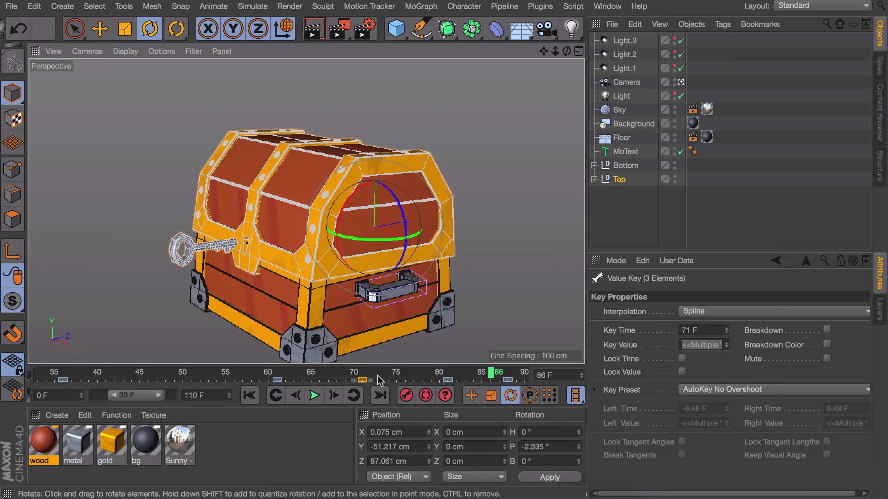
pyautogui.click(313, 396)
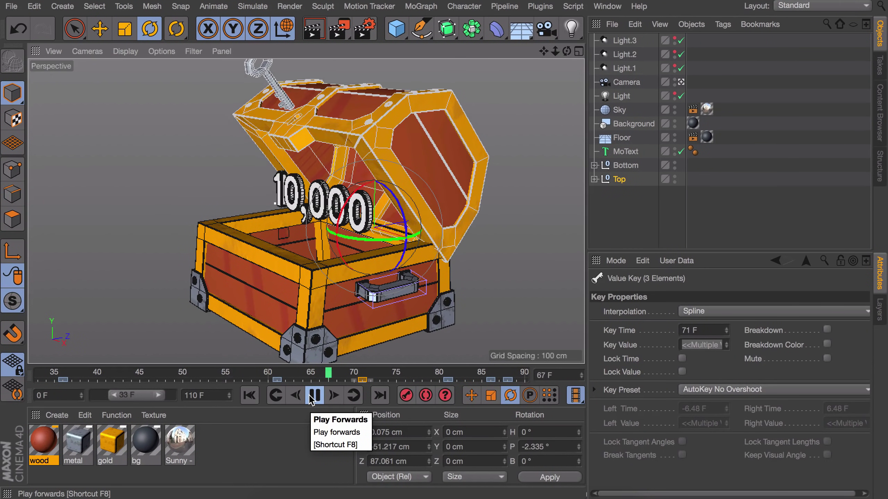
pyautogui.click(310, 400)
# - Open the F-Curve timeline and display the Top group's Rotation . P curve
pyautogui.click(695, 205)
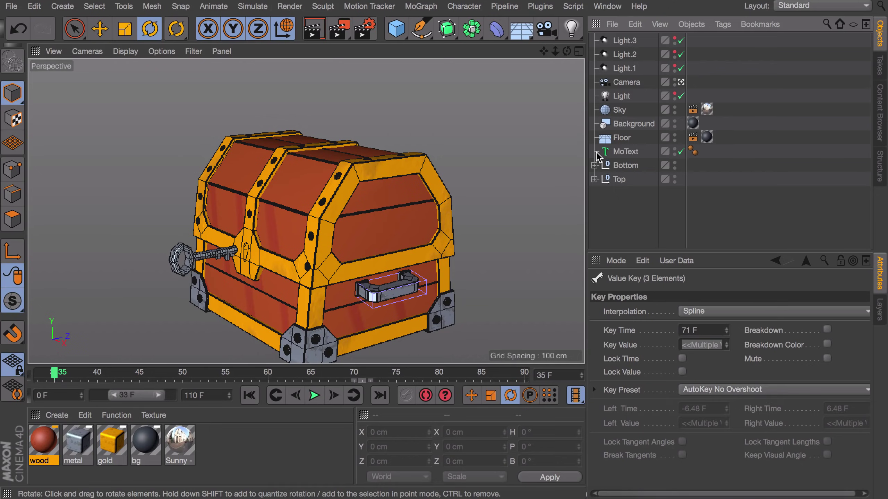
pyautogui.click(607, 6)
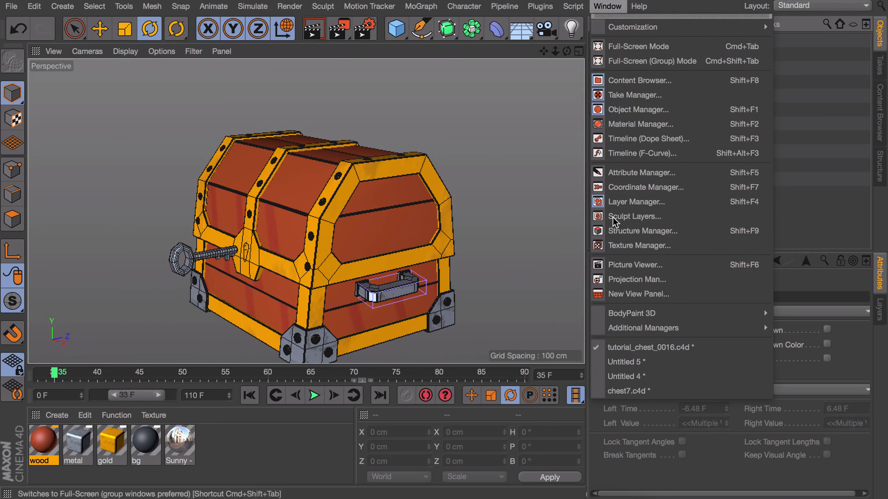
pyautogui.click(619, 153)
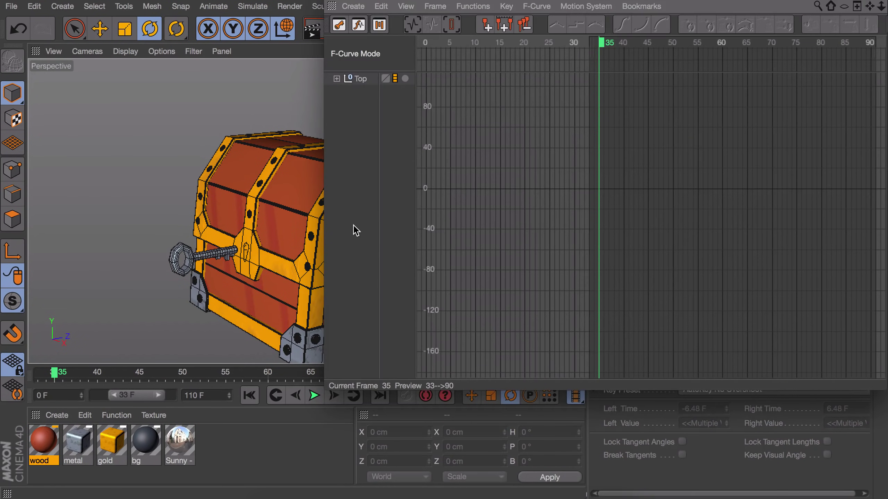
pyautogui.click(337, 79)
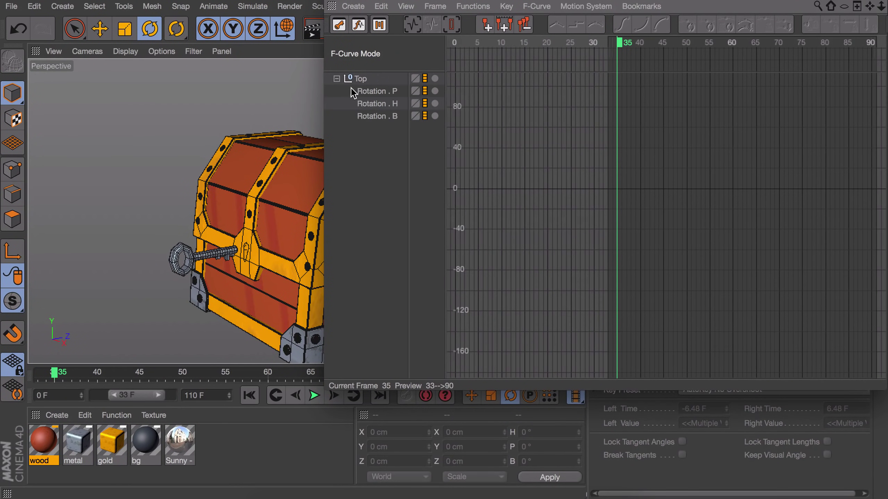
pyautogui.click(373, 95)
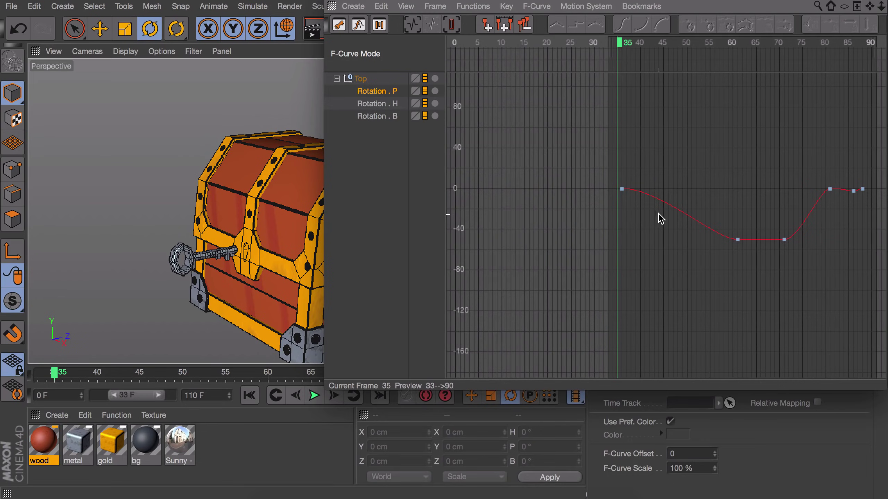
# - Lengthen only the incoming tangent of the Rotation . P key at frame 61 to about -15.9 F, keeping it nearly horizontal
pyautogui.keyDown('alt'); pyautogui.moveTo(719, 200); pyautogui.dragTo(618, 200, button='middle'); pyautogui.keyUp('alt')
pyautogui.moveTo(739, 202)
pyautogui.keyDown('alt'); pyautogui.mouseDown(button='right')
pyautogui.moveTo(747, 200)
pyautogui.moveTo(725, 204)
pyautogui.moveTo(730, 197)
pyautogui.mouseUp(button='right'); pyautogui.keyUp('alt')
pyautogui.keyDown('alt'); pyautogui.moveTo(615, 216); pyautogui.dragTo(648, 172, button='right'); pyautogui.keyUp('alt')
pyautogui.keyDown('alt'); pyautogui.moveTo(564, 227); pyautogui.dragTo(577, 229, button='middle'); pyautogui.keyUp('alt')
pyautogui.keyDown('alt'); pyautogui.moveTo(302, 207); pyautogui.dragTo(133, 183, button='middle'); pyautogui.keyUp('alt')
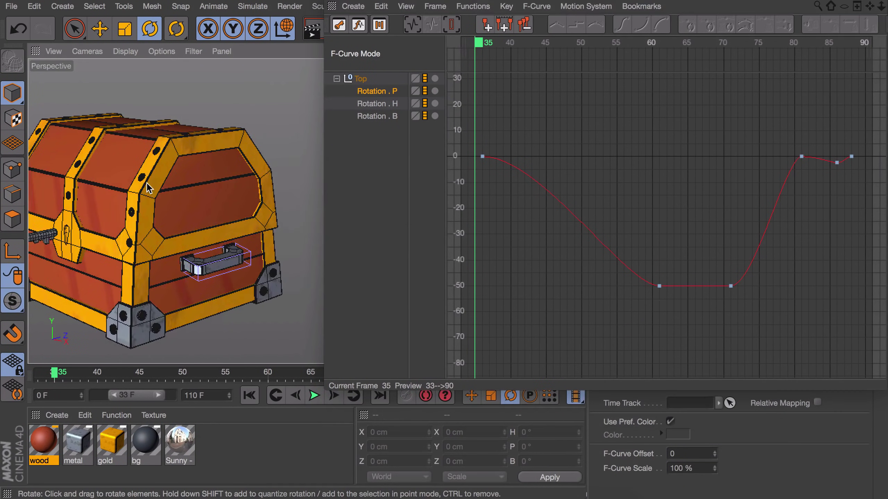
pyautogui.keyDown('alt'); pyautogui.moveTo(302, 207); pyautogui.dragTo(267, 207, button='right'); pyautogui.keyUp('alt')
pyautogui.moveTo(324, 131); pyautogui.dragTo(266, 132)
pyautogui.click(430, 157)
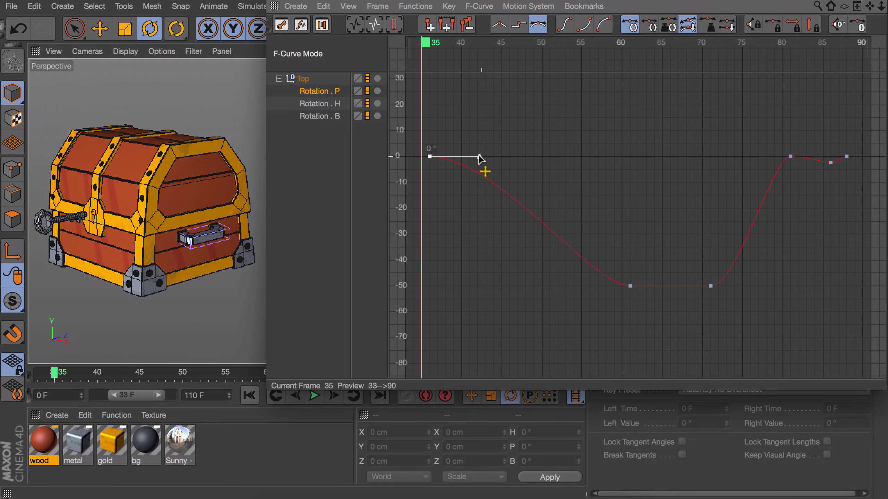
pyautogui.click(631, 286)
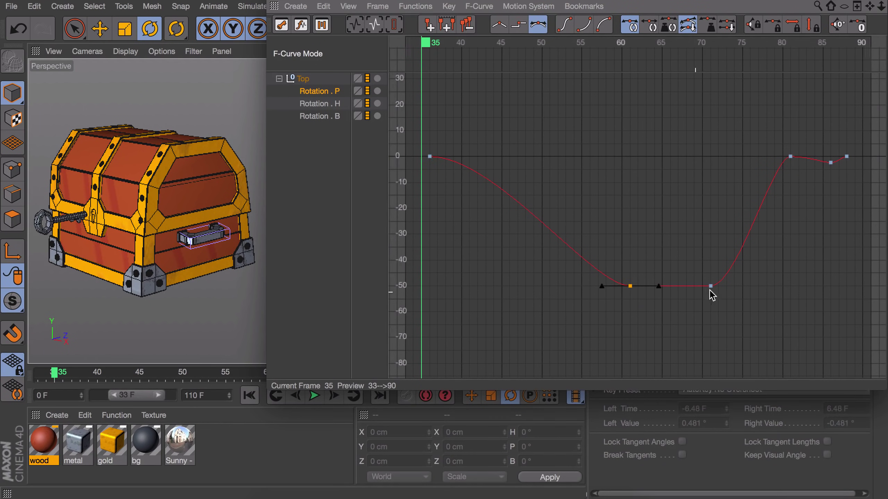
pyautogui.moveTo(602, 286); pyautogui.dragTo(502, 286)
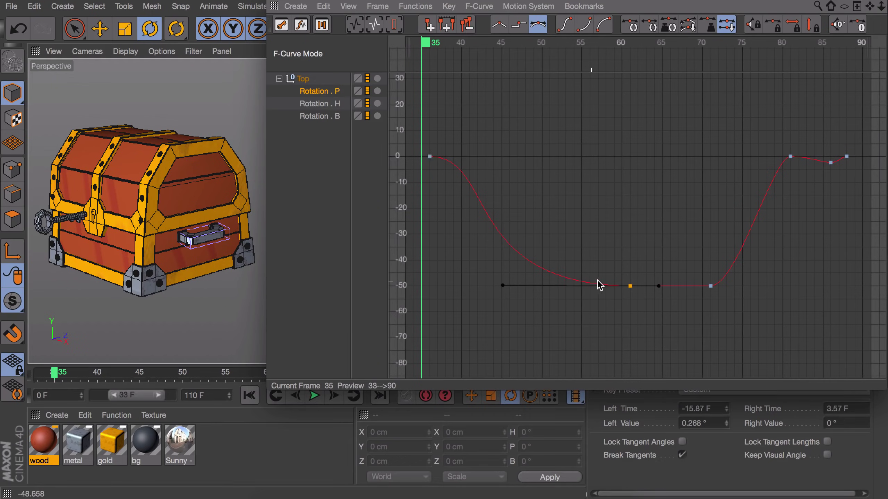
# - Play back and scrub through the lid's opening motion up to about frame 62
pyautogui.click(314, 397)
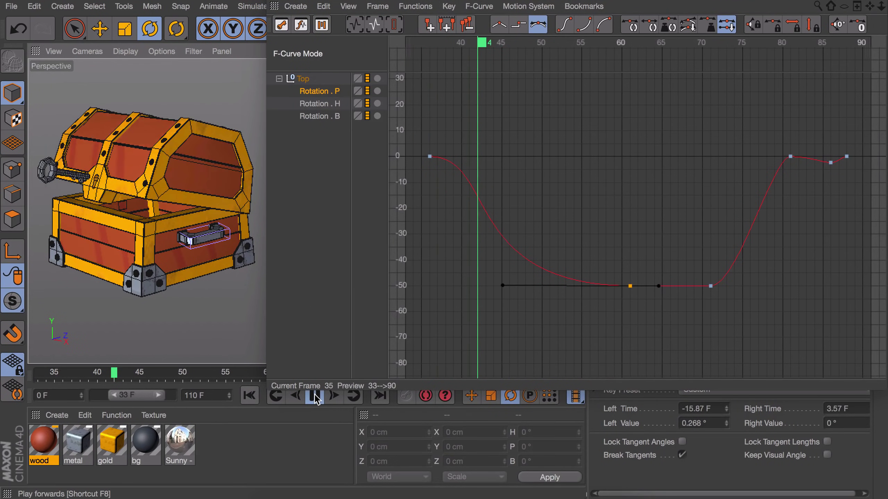
pyautogui.click(314, 397)
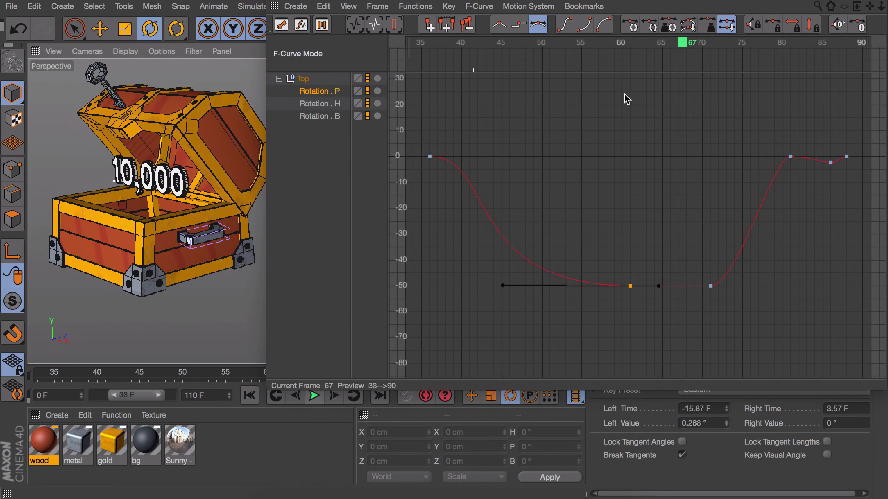
pyautogui.click(435, 41)
pyautogui.moveTo(435, 41); pyautogui.dragTo(638, 58)
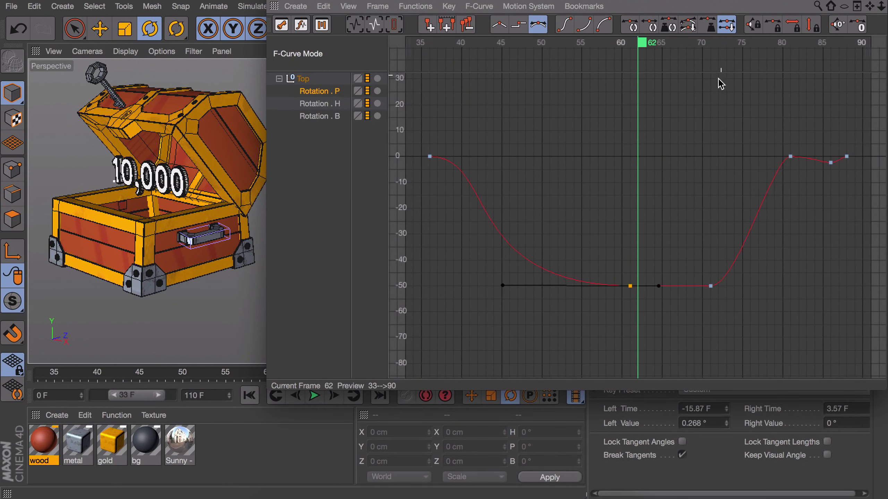
# - Lengthen the outgoing tangent of the frame 71 key horizontally so the lid starts closing slowly and then snaps shut
pyautogui.moveTo(843, 164); pyautogui.dragTo(689, 170, button='middle')
pyautogui.click(558, 292)
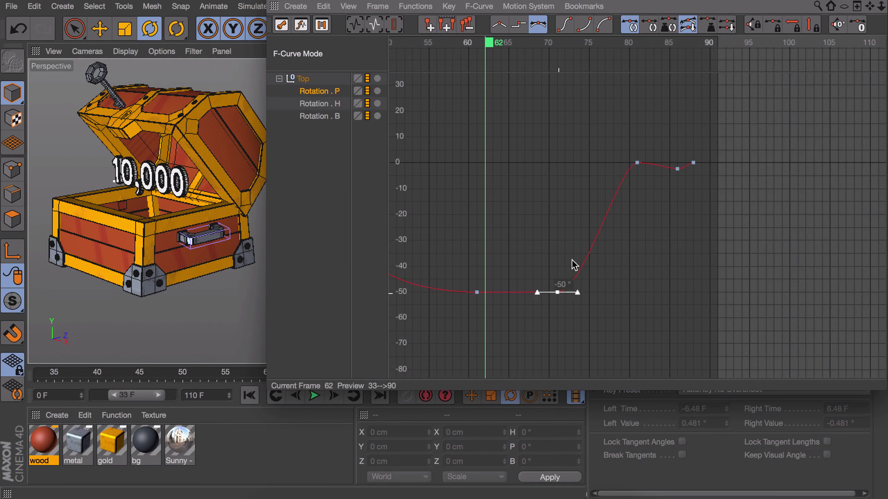
pyautogui.moveTo(572, 259); pyautogui.dragTo(678, 270, button='middle')
pyautogui.moveTo(682, 292); pyautogui.dragTo(733, 293)
# - Shorten the preview range to frames 62 to 90 and play back the closing motion
pyautogui.keyDown('alt'); pyautogui.moveTo(756, 159); pyautogui.dragTo(800, 153, button='right'); pyautogui.keyUp('alt')
pyautogui.keyDown('alt'); pyautogui.moveTo(719, 180); pyautogui.dragTo(584, 178, button='middle'); pyautogui.keyUp('alt')
pyautogui.click(560, 203)
pyautogui.moveTo(114, 397); pyautogui.dragTo(123, 398)
pyautogui.click(316, 396)
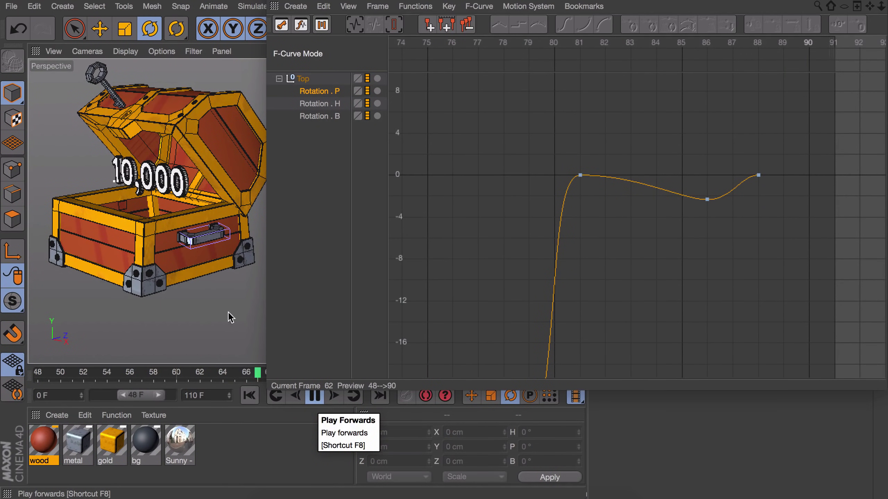
pyautogui.moveTo(123, 396); pyautogui.dragTo(130, 397)
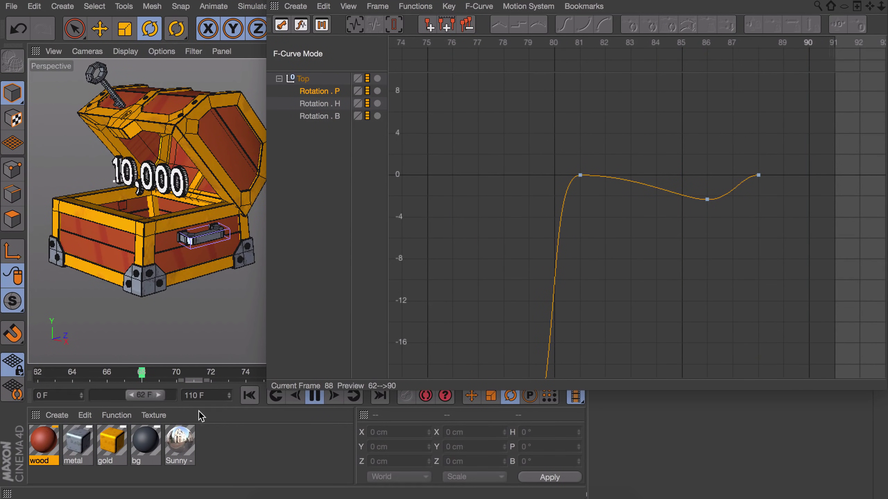
pyautogui.click(319, 398)
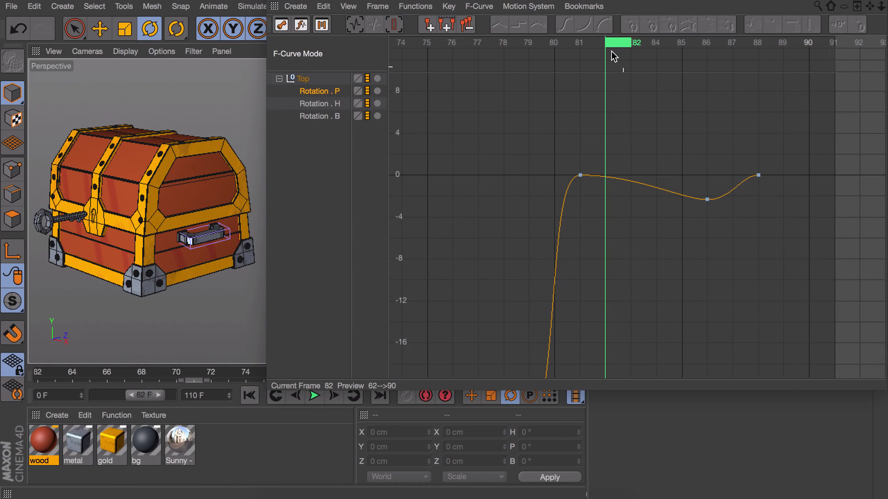
# - Tilt the Rotation . P tangents upward to about 2.4° at frame 81 and 6.2° at frame 86, and play the bounce
pyautogui.click(581, 176)
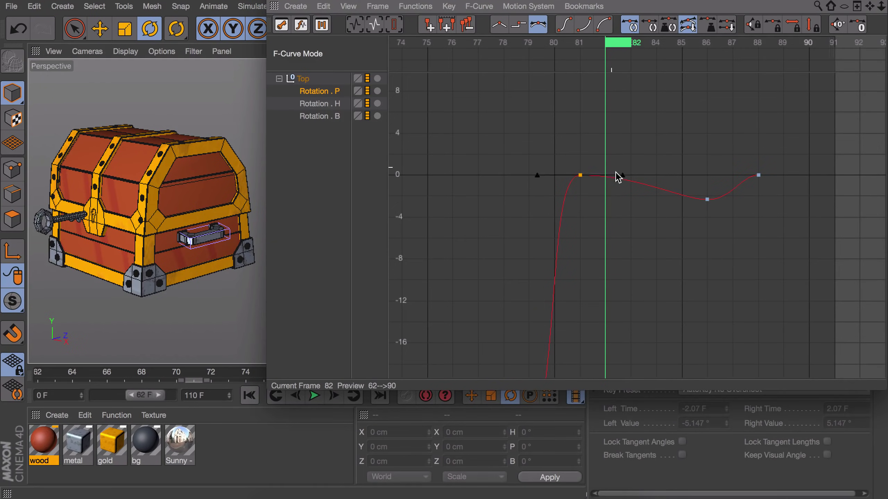
pyautogui.moveTo(622, 175); pyautogui.dragTo(611, 151)
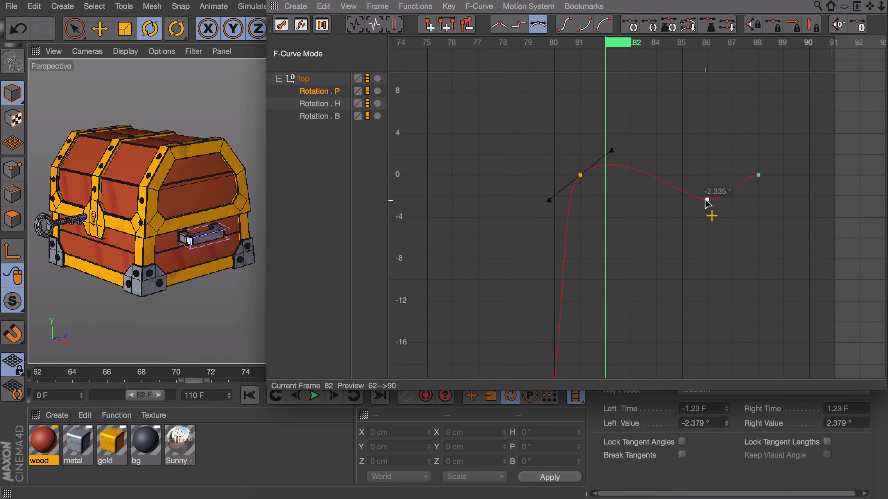
pyautogui.click(707, 199)
pyautogui.moveTo(725, 181); pyautogui.dragTo(732, 135)
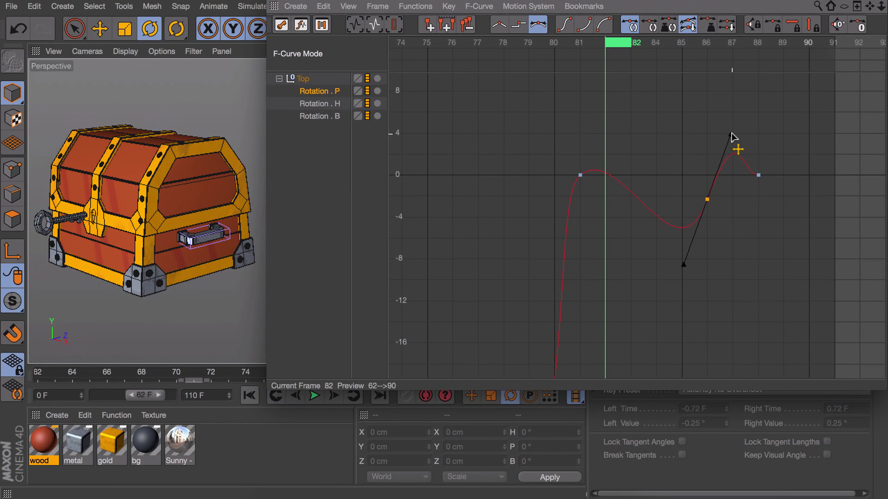
pyautogui.click(314, 396)
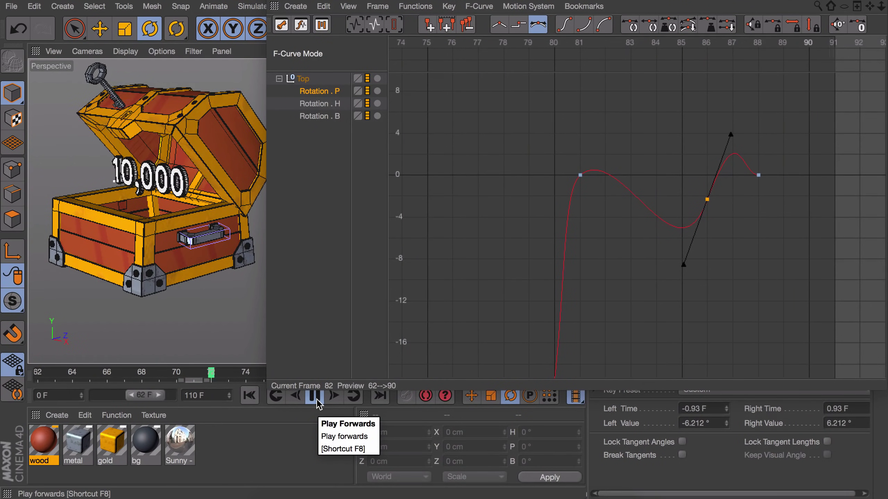
pyautogui.click(317, 398)
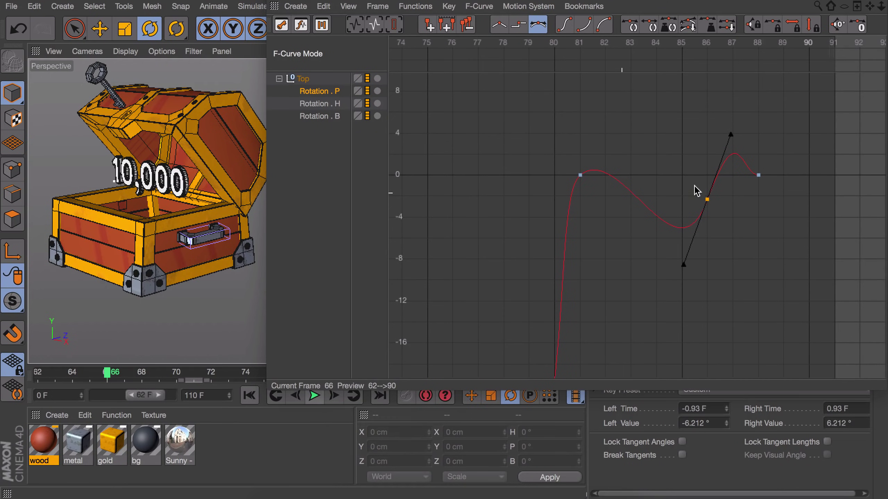
# - Pull the incoming tangent of the frame 88 key down to about -0.63 F and -3.5°, and play the result
pyautogui.click(758, 175)
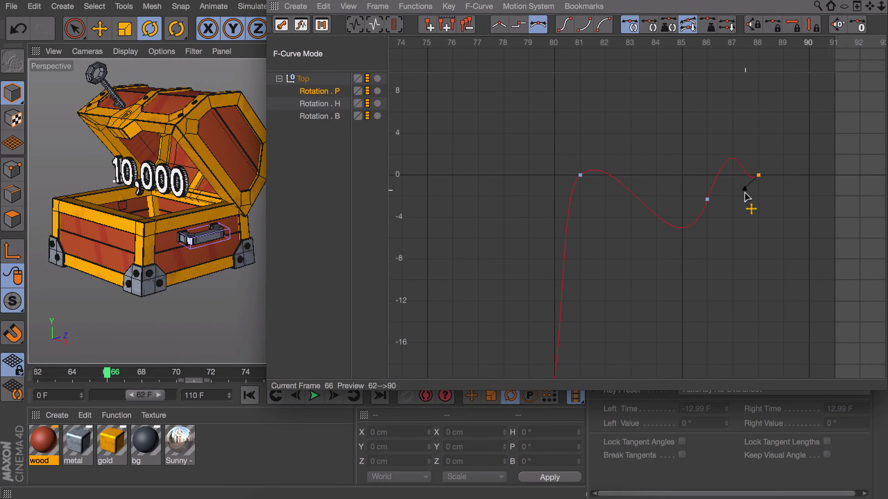
pyautogui.moveTo(743, 209); pyautogui.dragTo(743, 212)
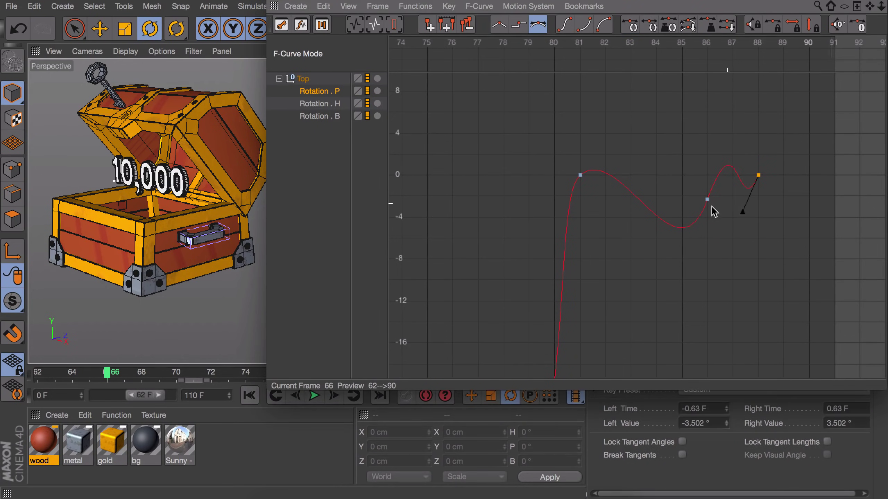
pyautogui.click(314, 396)
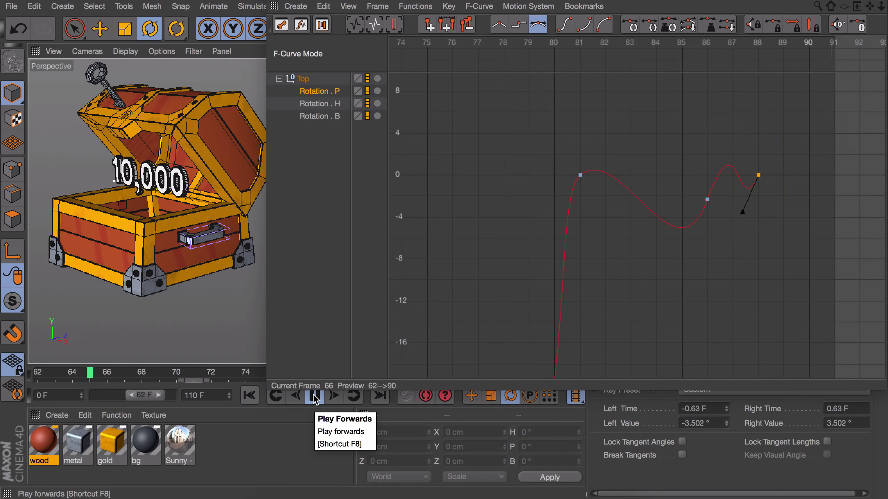
pyautogui.click(314, 396)
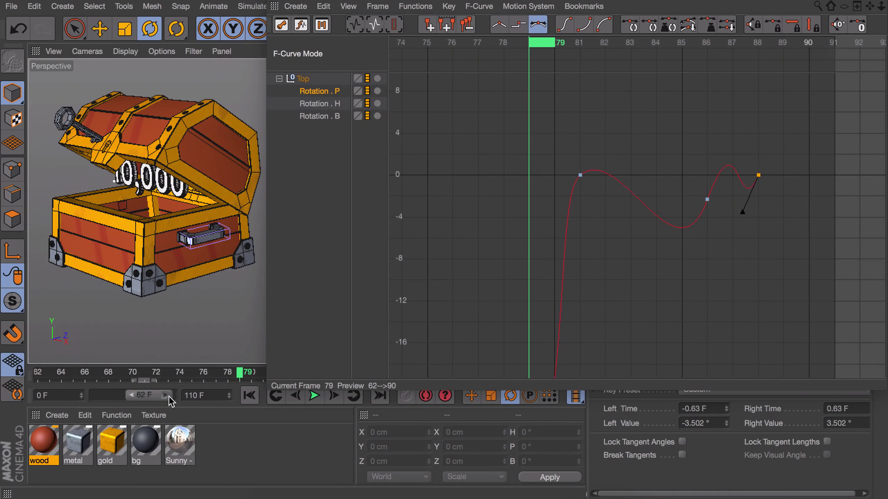
# - Play back the lid's closing bounce and raise the Rotation . P key at frame 86 to about -0.8°
pyautogui.click(314, 398)
pyautogui.click(313, 398)
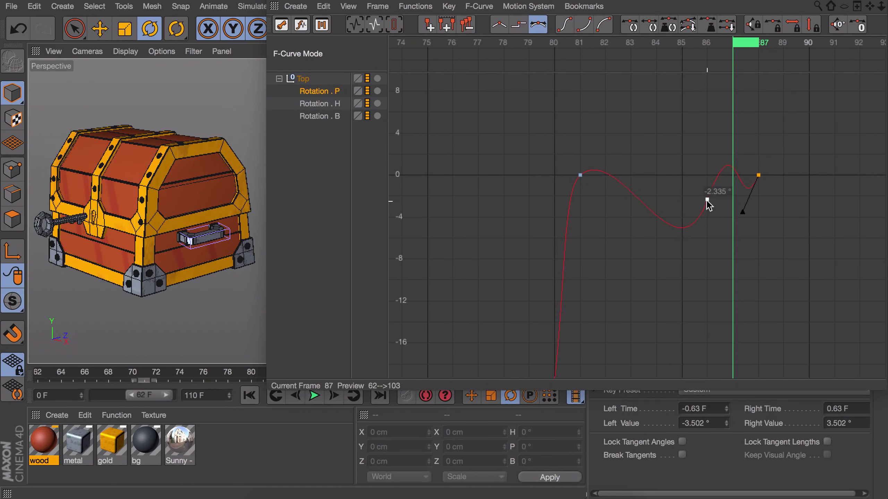
pyautogui.moveTo(707, 199); pyautogui.dragTo(707, 183)
pyautogui.moveTo(730, 118); pyautogui.dragTo(732, 154)
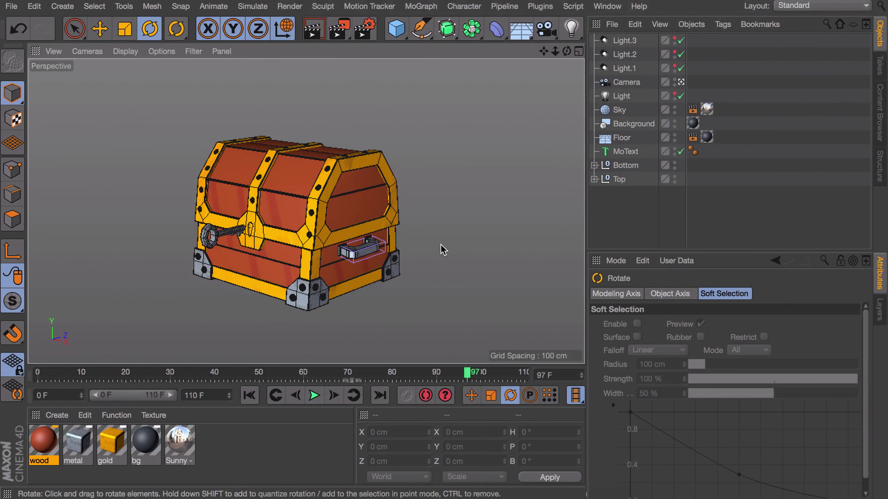
# - Record a keyframe for the MoText object at frame 60 in its current raised position
pyautogui.click(625, 151)
pyautogui.moveTo(170, 375); pyautogui.dragTo(343, 376)
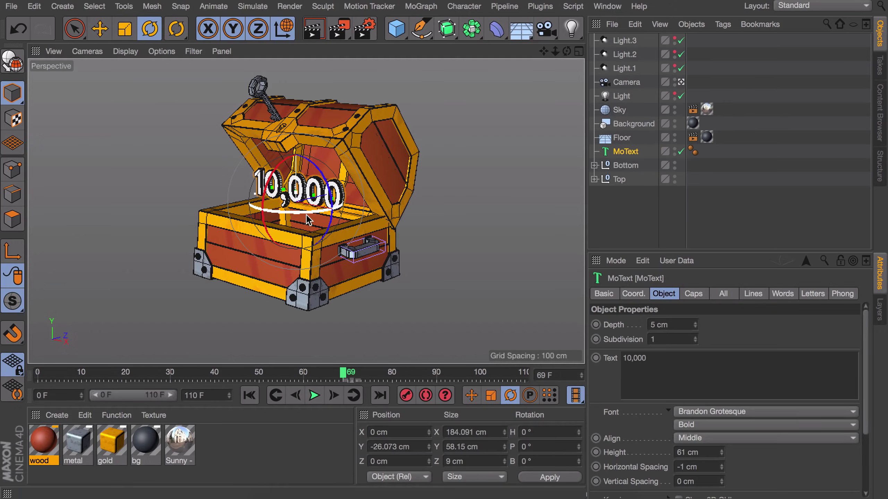
pyautogui.click(304, 374)
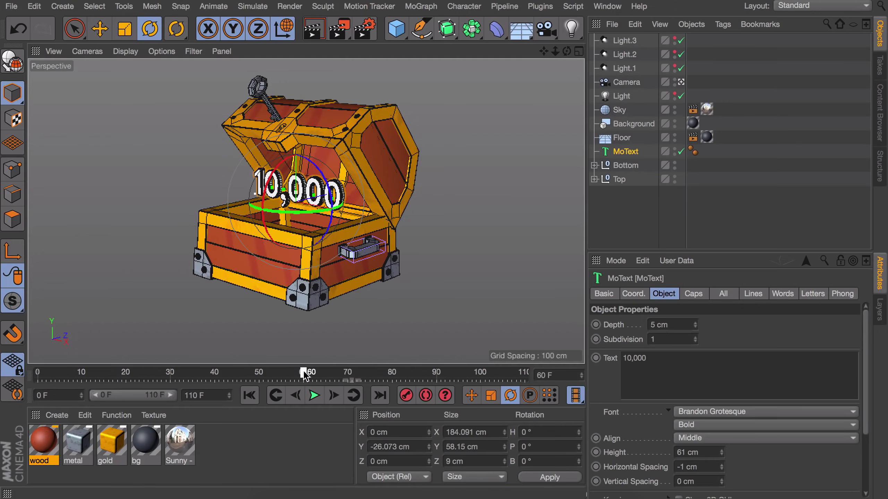
pyautogui.click(405, 396)
# - Record a MoText keyframe at frame 34 and hide the Top group in the viewport to expose the chest's interior
pyautogui.moveTo(303, 373); pyautogui.dragTo(189, 373)
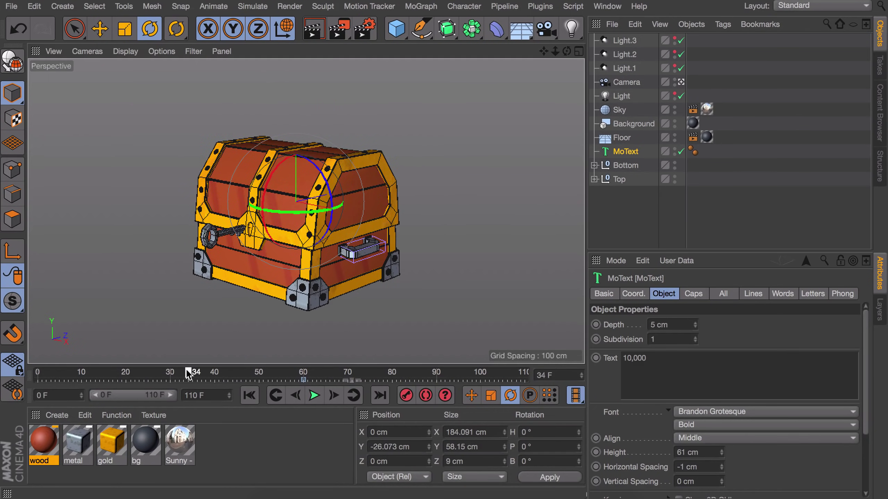
pyautogui.click(407, 396)
pyautogui.keyDown('alt'); pyautogui.doubleClick(675, 179); pyautogui.keyUp('alt')
pyautogui.moveTo(290, 213)
pyautogui.keyDown('alt'); pyautogui.mouseDown()
pyautogui.moveTo(291, 248)
pyautogui.moveTo(236, 334)
pyautogui.mouseUp(); pyautogui.keyUp('alt')
# - Try lowering the 10,000 text into the chest to about Y -121 cm, and undo the move
pyautogui.press('e')
pyautogui.moveTo(286, 170); pyautogui.dragTo(288, 207)
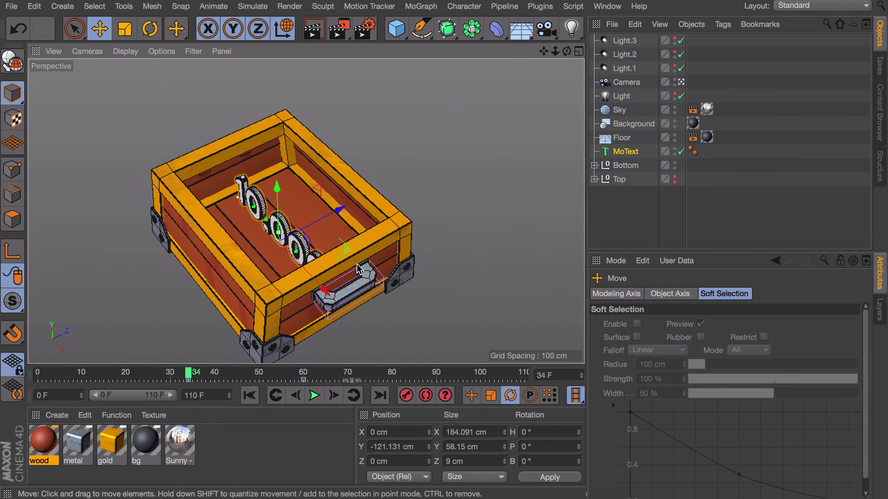
pyautogui.hotkey('ctrl', 'z')
pyautogui.moveTo(347, 267)
pyautogui.keyDown('alt'); pyautogui.mouseDown()
pyautogui.moveTo(398, 196)
pyautogui.moveTo(345, 272)
pyautogui.mouseUp(); pyautogui.keyUp('alt')
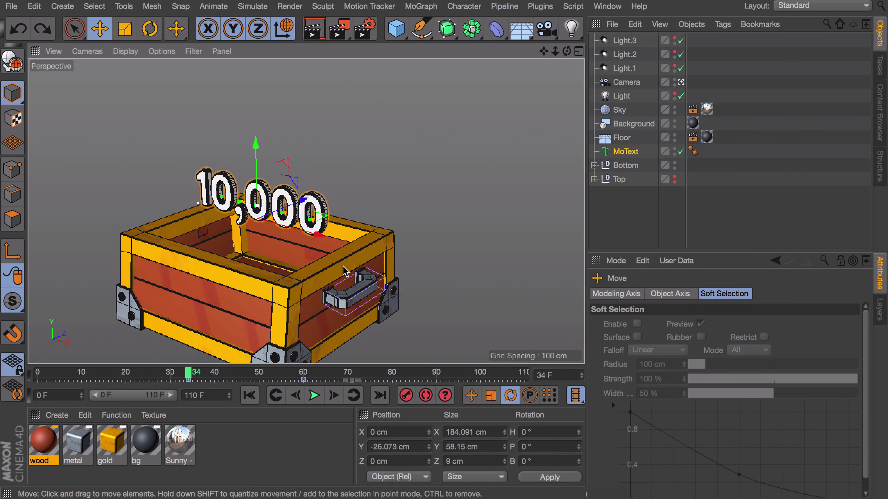
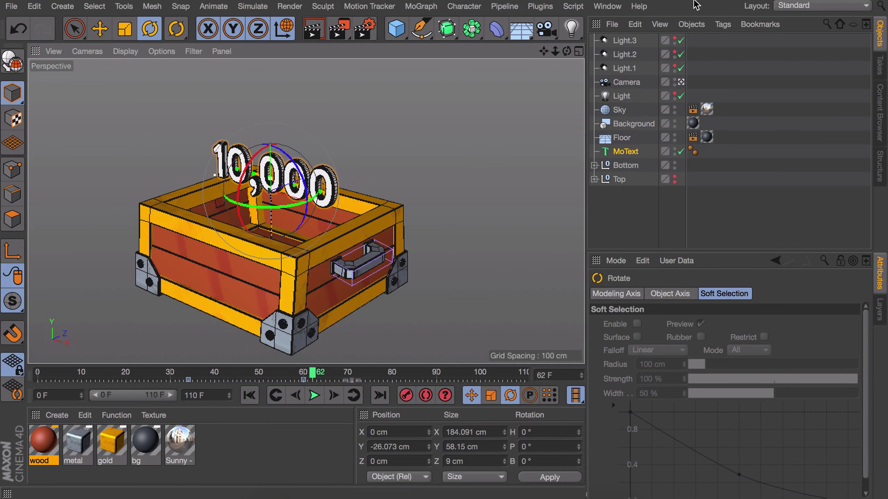
# - Open the F-Curve timeline, collapse Top, expand the MoText tracks and frame the Position . X curve
pyautogui.click(607, 6)
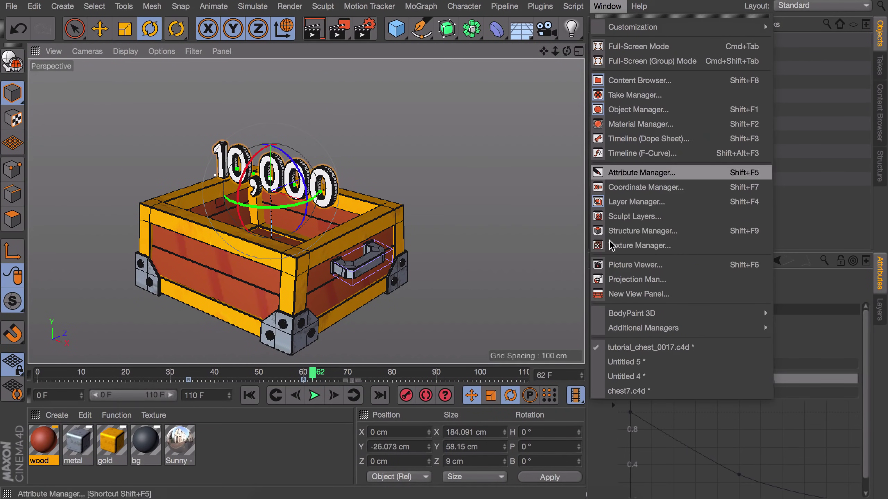
pyautogui.click(642, 154)
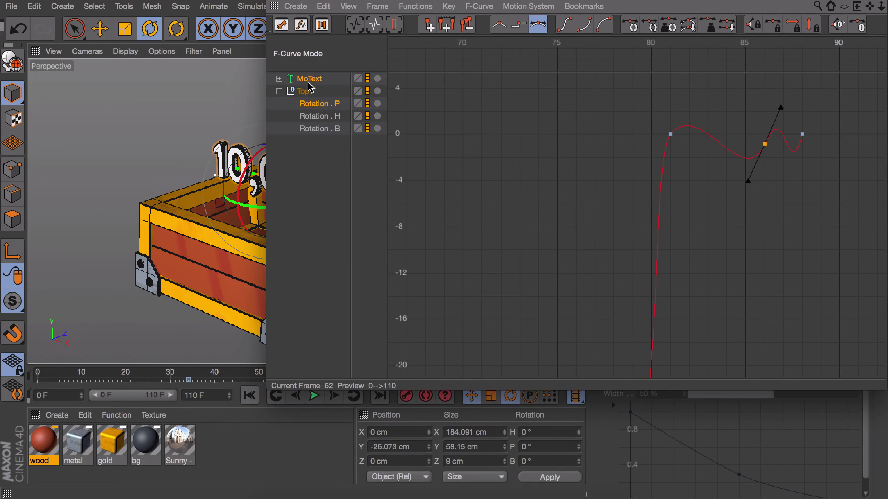
pyautogui.click(279, 90)
pyautogui.click(279, 78)
pyautogui.click(321, 93)
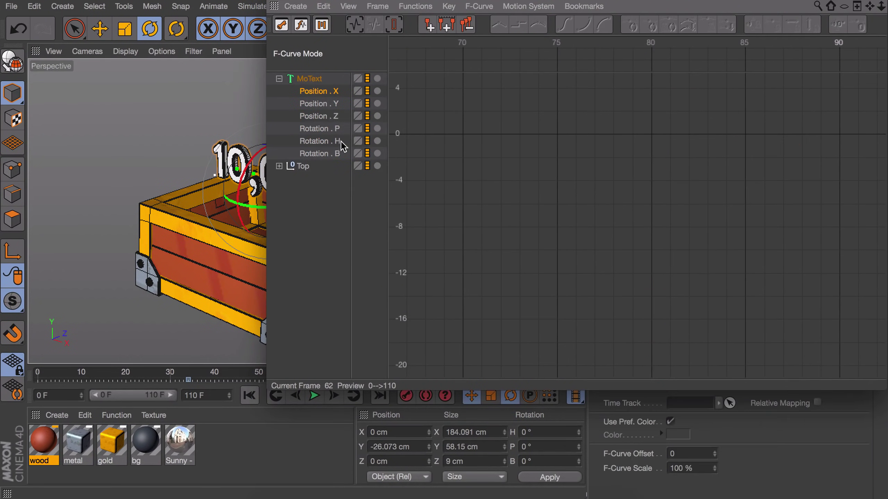
pyautogui.press('h')
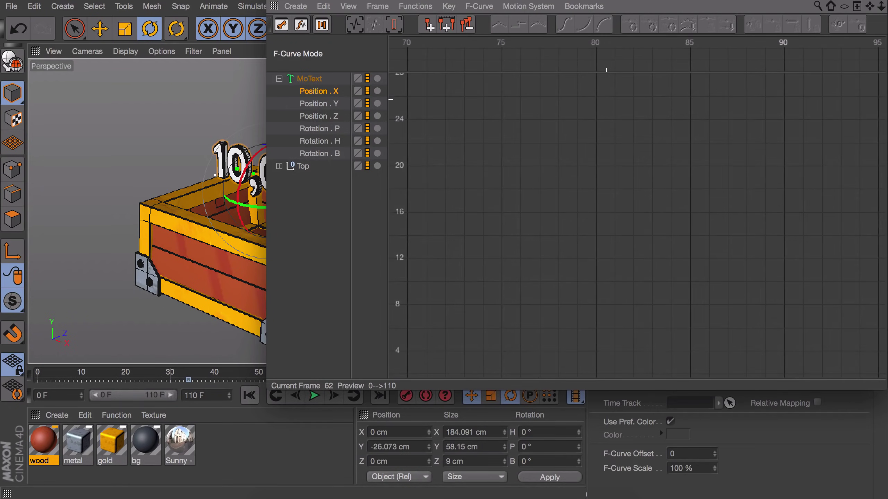
pyautogui.press('h')
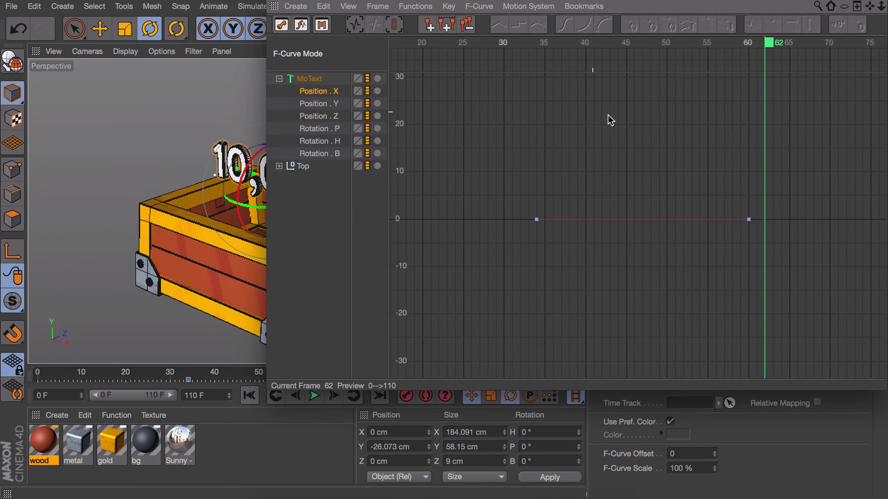
# - On MoText's Position . Y curve, lengthen the incoming tangent of the frame 60 key to about -18.8 F so the rise eases out
pyautogui.click(319, 117)
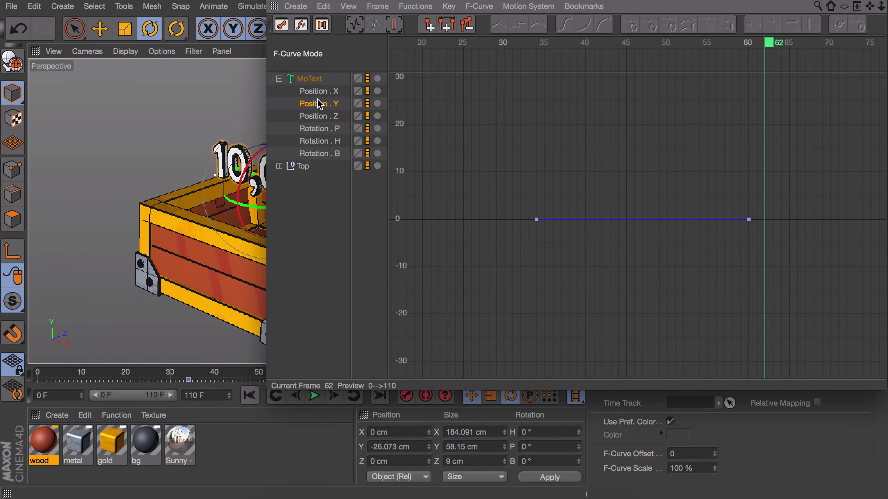
pyautogui.press('h')
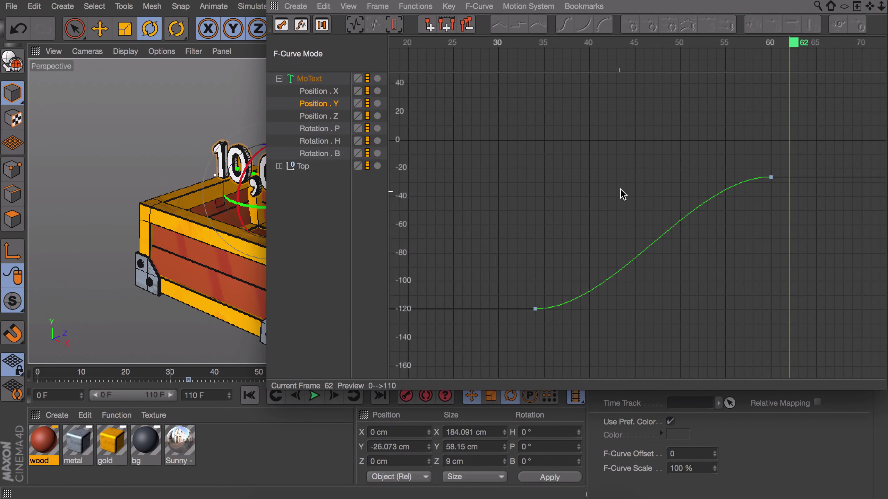
pyautogui.click(772, 178)
pyautogui.moveTo(713, 178); pyautogui.dragTo(596, 178)
pyautogui.press('h')
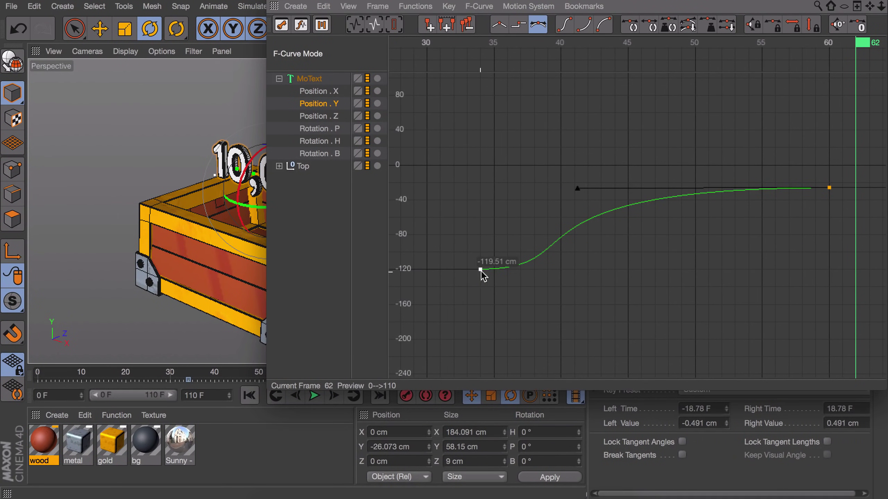
pyautogui.click(481, 269)
# - On MoText's Rotation . P curve, lengthen the incoming tangent at frame 60 to about -14.9 F and the outgoing tangent at frame 34 to about 11.1 F
pyautogui.click(319, 129)
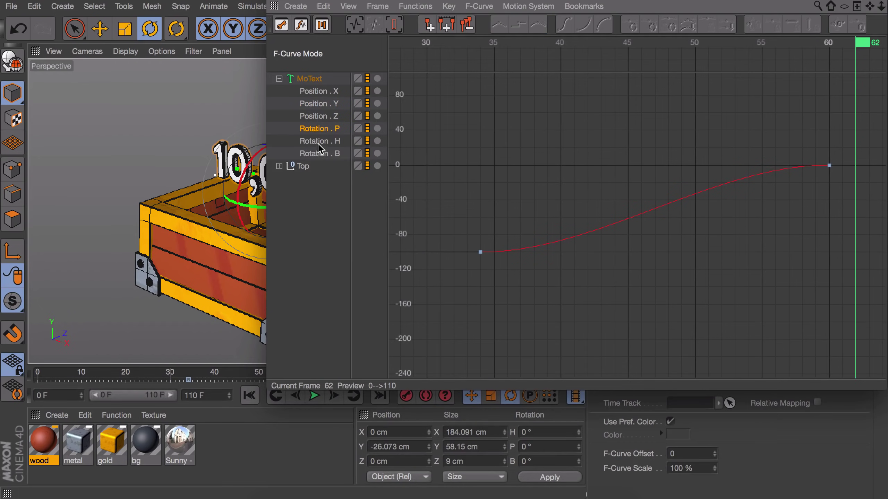
pyautogui.click(830, 165)
pyautogui.moveTo(804, 165); pyautogui.dragTo(630, 165)
pyautogui.click(480, 252)
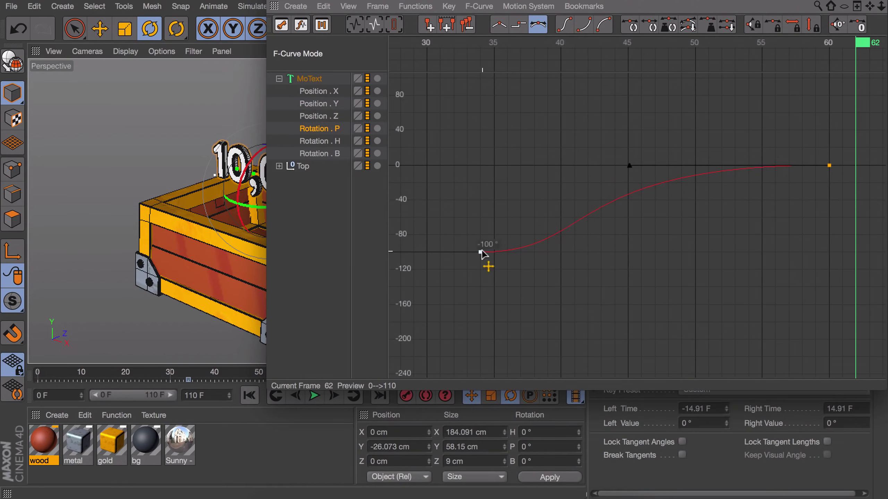
pyautogui.moveTo(506, 252); pyautogui.dragTo(632, 253)
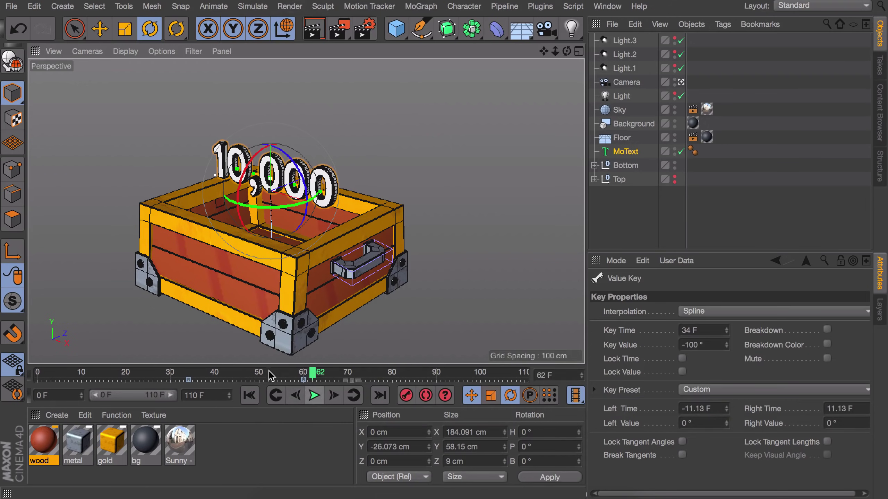
# - Play back the text animation and make the Top group visible again to check it together with the lid
pyautogui.click(130, 374)
pyautogui.click(313, 395)
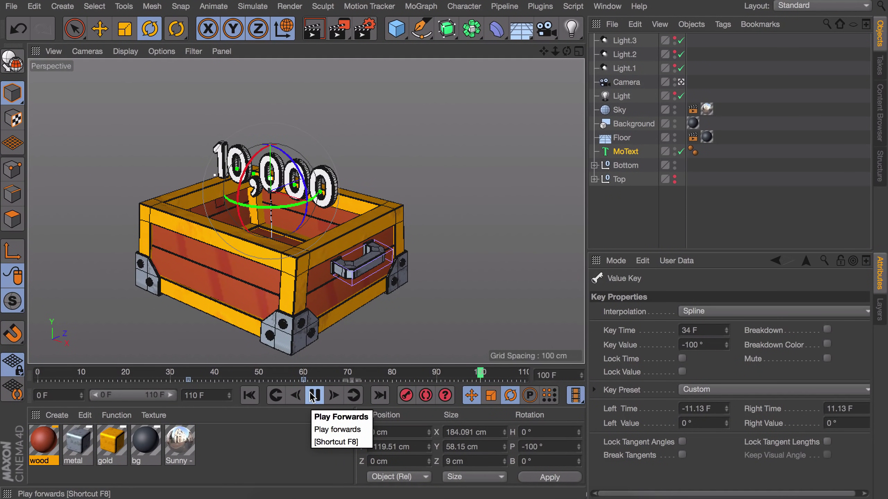
pyautogui.click(675, 178)
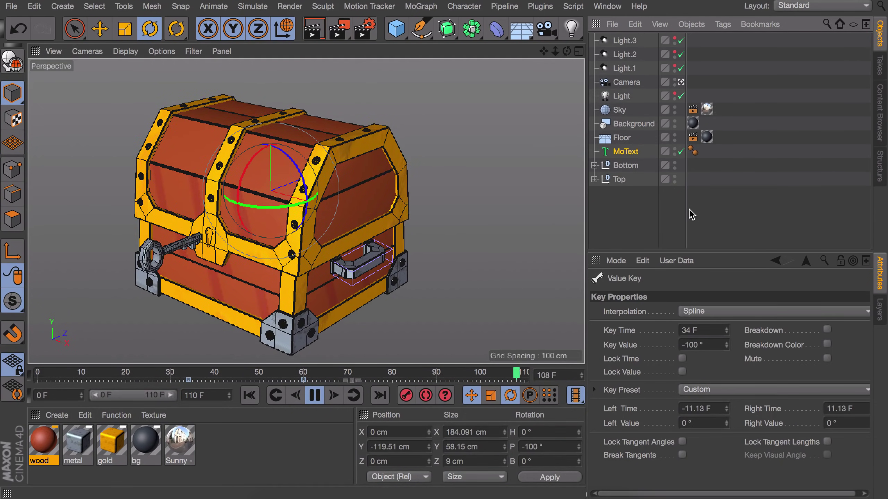
pyautogui.click(693, 215)
pyautogui.keyDown('alt'); pyautogui.moveTo(280, 249); pyautogui.dragTo(279, 228); pyautogui.keyUp('alt')
pyautogui.scroll(-2, 279, 227)
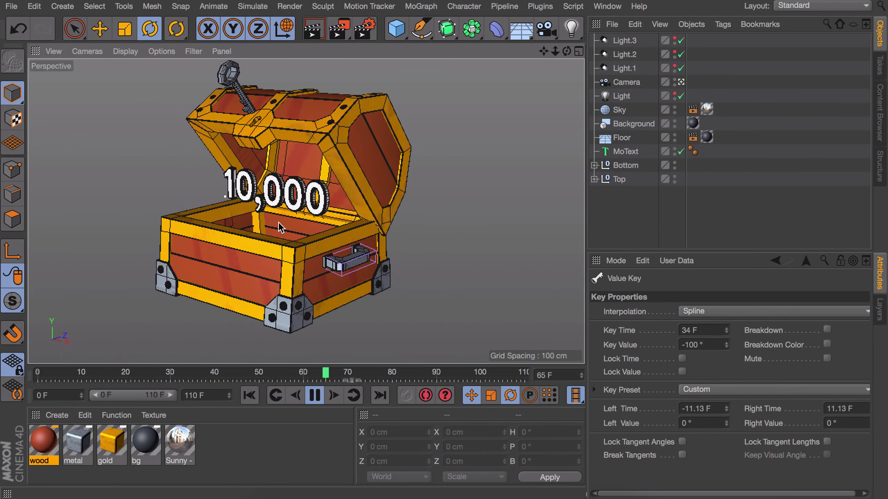
pyautogui.click(315, 396)
# - Show Light.1, Light.2 and Light.3 in the viewport and disable their illumination
pyautogui.click(623, 69)
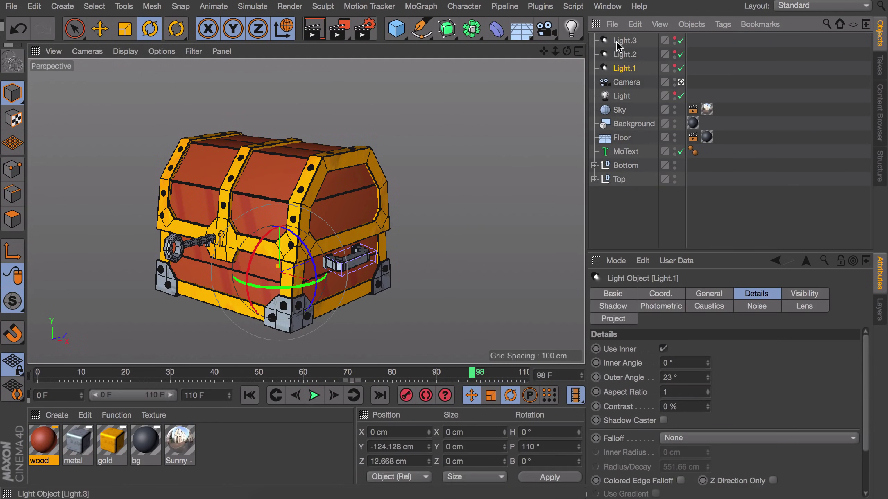
pyautogui.keyDown('shift'); pyautogui.click(617, 41); pyautogui.keyUp('shift')
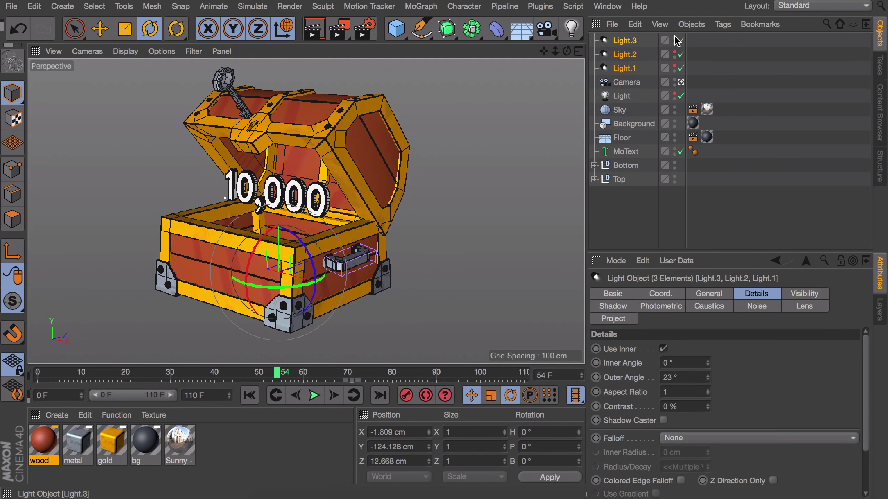
pyautogui.click(675, 38)
pyautogui.click(675, 53)
pyautogui.click(674, 67)
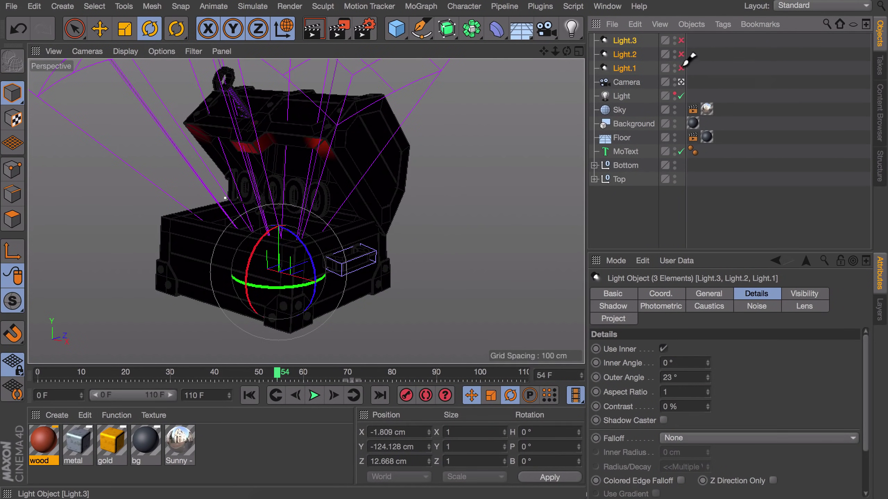
pyautogui.click(681, 54)
# - Record a keyframe for Light.1 at frame 63 and move the current time back to where the lid is still closed
pyautogui.keyDown('alt'); pyautogui.moveTo(267, 195); pyautogui.dragTo(304, 241, button='middle'); pyautogui.keyUp('alt')
pyautogui.scroll(-4, 304, 242)
pyautogui.keyDown('alt'); pyautogui.moveTo(305, 242); pyautogui.dragTo(308, 216); pyautogui.keyUp('alt')
pyautogui.click(625, 68)
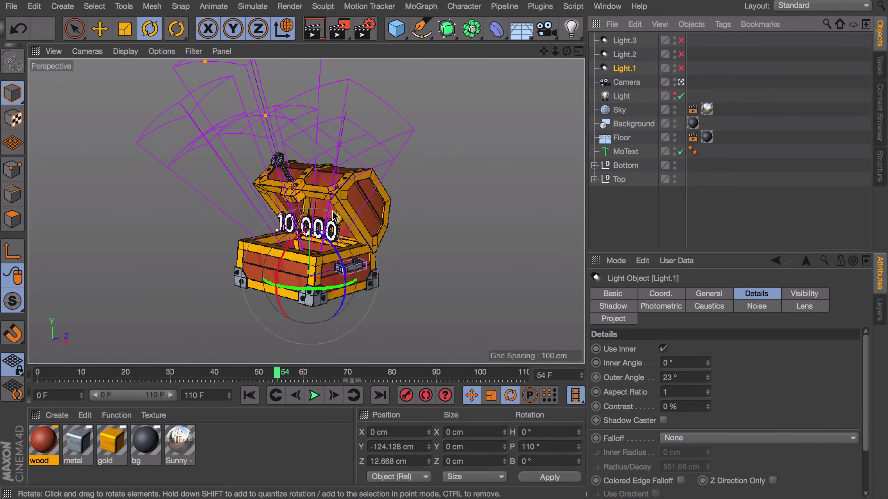
pyautogui.moveTo(277, 376); pyautogui.dragTo(317, 377)
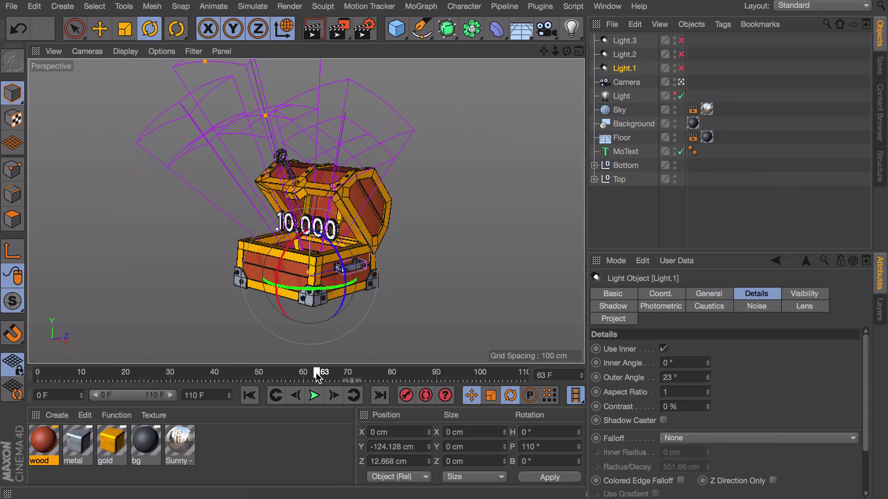
pyautogui.click(408, 393)
pyautogui.moveTo(316, 375); pyautogui.dragTo(176, 375)
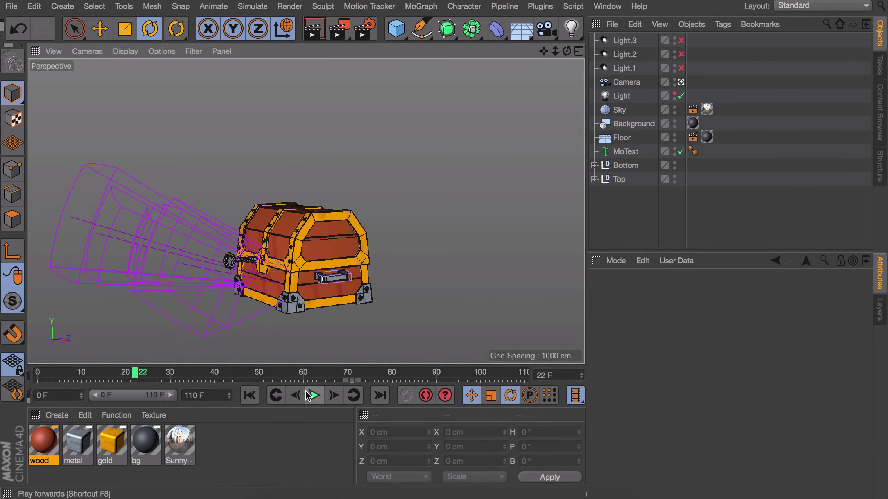
# - Play back the sweeping lights with the chest, and hide and re-enable Light.1, Light.2 and Light.3
pyautogui.click(307, 396)
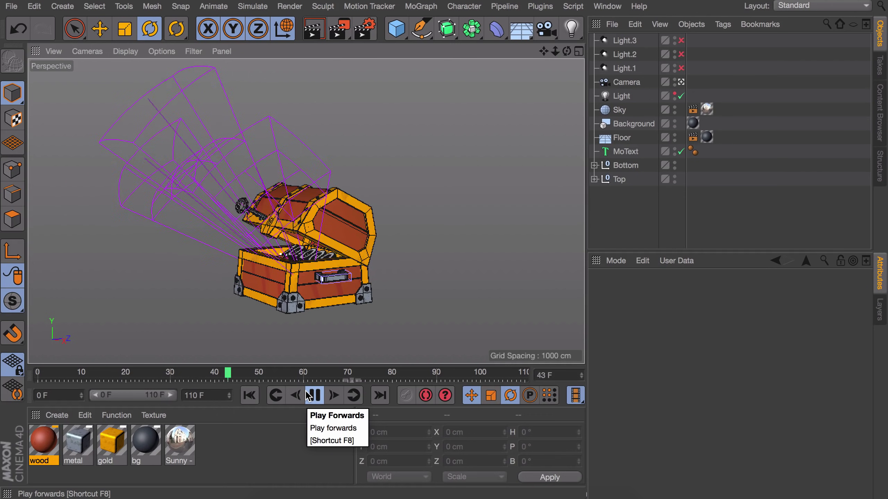
pyautogui.click(313, 395)
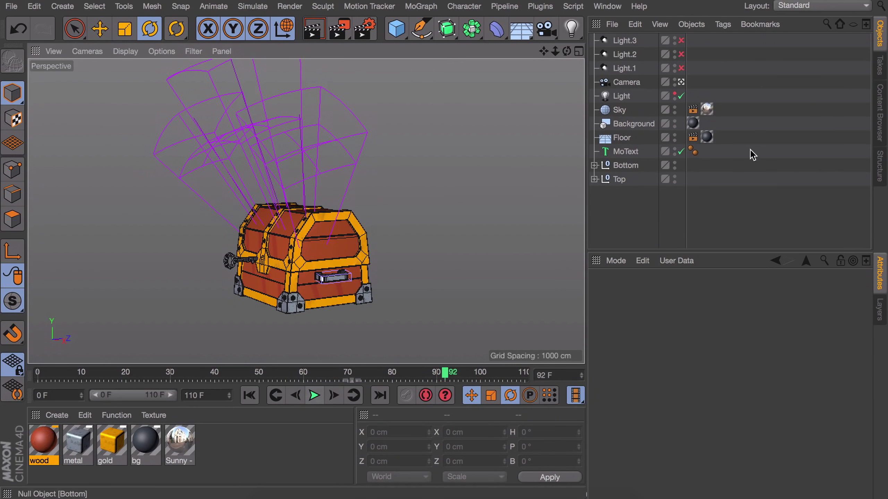
pyautogui.click(674, 39)
pyautogui.moveTo(674, 39); pyautogui.dragTo(674, 66)
# - Render the view at frame 17 and inspect the front of the closed chest up close
pyautogui.click(113, 373)
pyautogui.press('super+r')
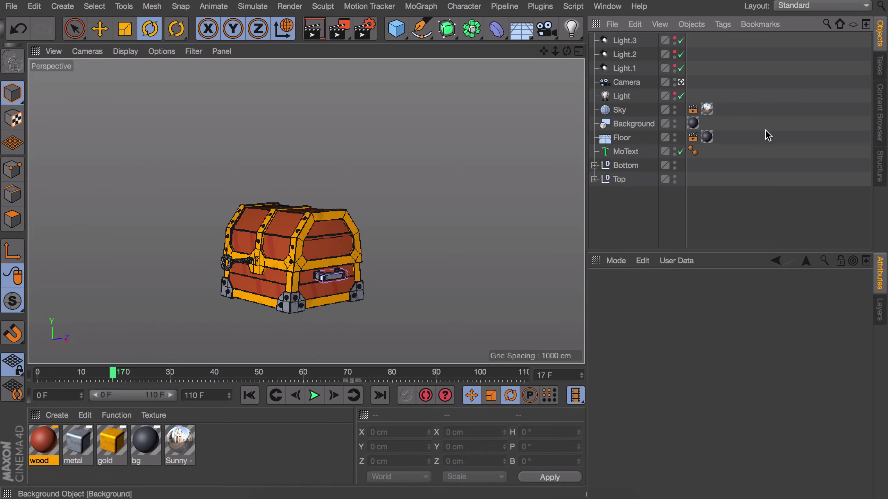
pyautogui.scroll(5, 323, 197)
pyautogui.scroll(6, 323, 198)
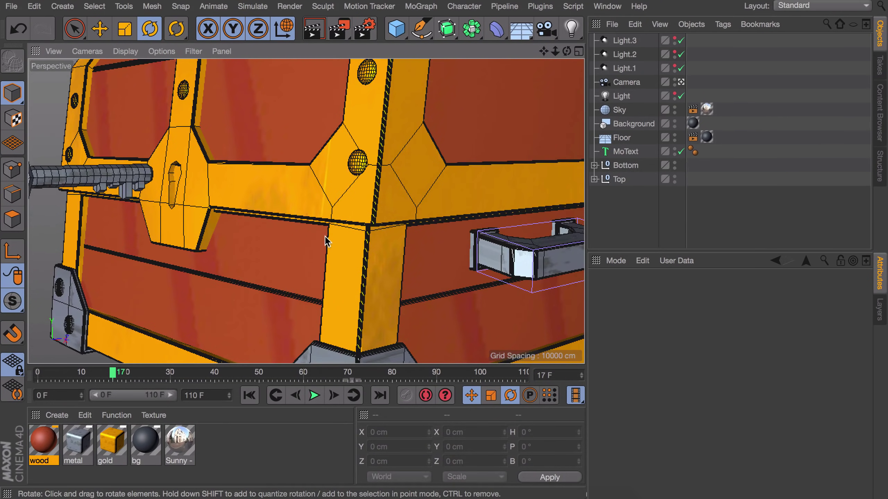
# - Move the upper front board of the chest's base, Cube.4, slightly down along its Y axis, and expand the Bottom group
pyautogui.click(298, 201)
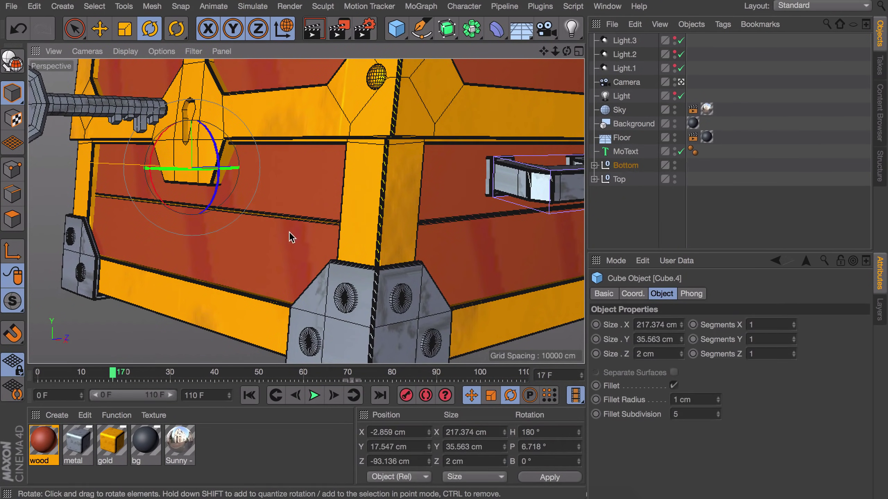
pyautogui.scroll(4, 291, 234)
pyautogui.press('e')
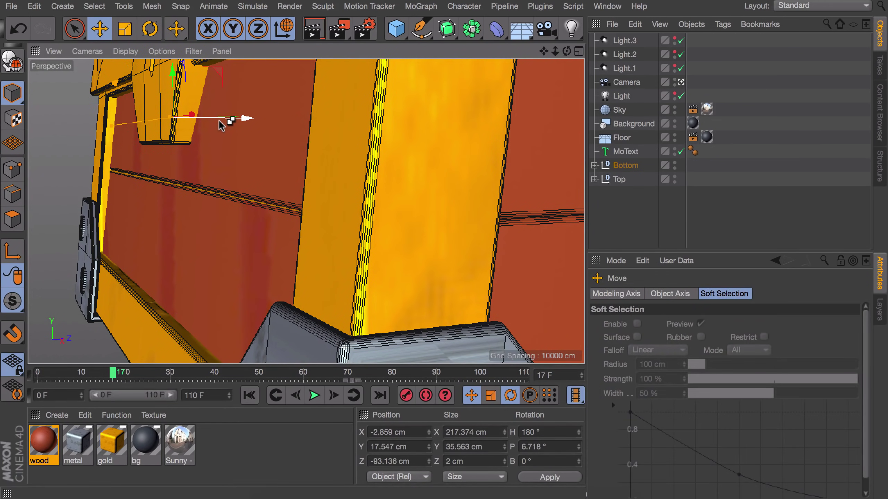
pyautogui.moveTo(174, 86); pyautogui.dragTo(175, 112)
pyautogui.scroll(3, 179, 150)
pyautogui.click(593, 165)
pyautogui.scroll(-10, 629, 177)
pyautogui.click(643, 173)
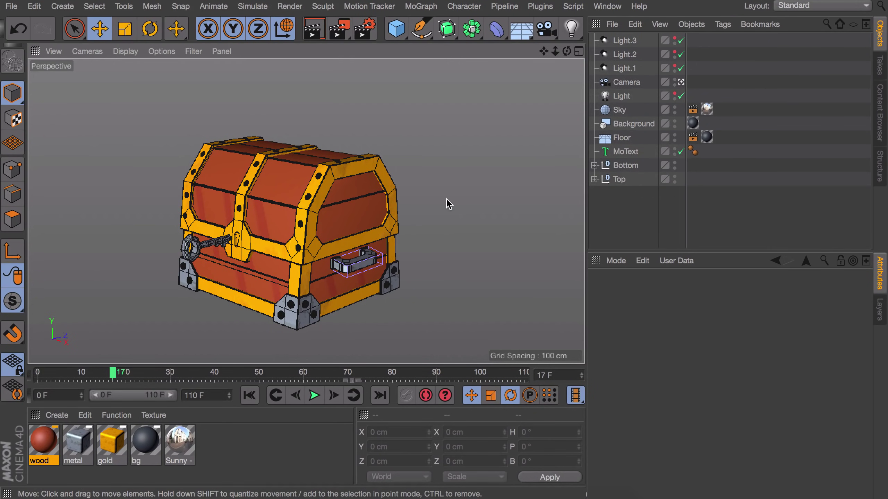
# - At frame 30, push the Key group in the lid into the lock, turn it to 150° bank and record a keyframe
pyautogui.click(214, 242)
pyautogui.click(594, 179)
pyautogui.click(627, 194)
pyautogui.scroll(5, 210, 244)
pyautogui.keyDown('alt'); pyautogui.moveTo(210, 245); pyautogui.dragTo(178, 233); pyautogui.keyUp('alt')
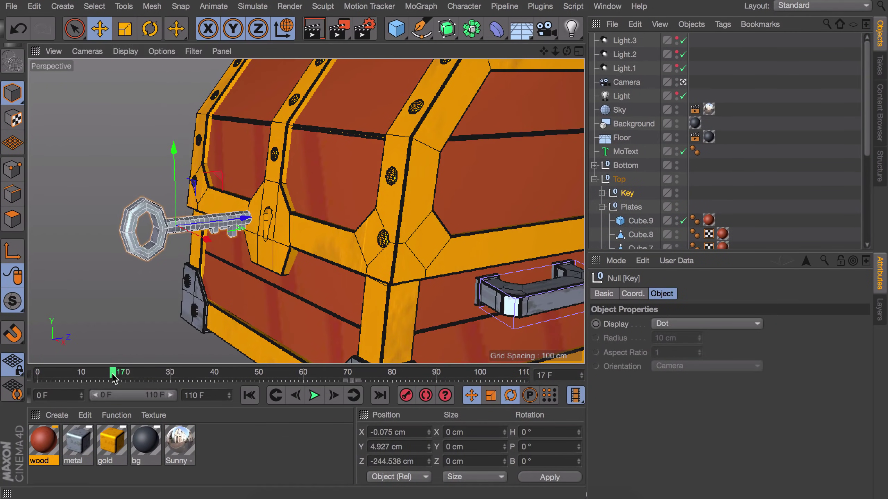
pyautogui.moveTo(113, 373); pyautogui.dragTo(171, 374)
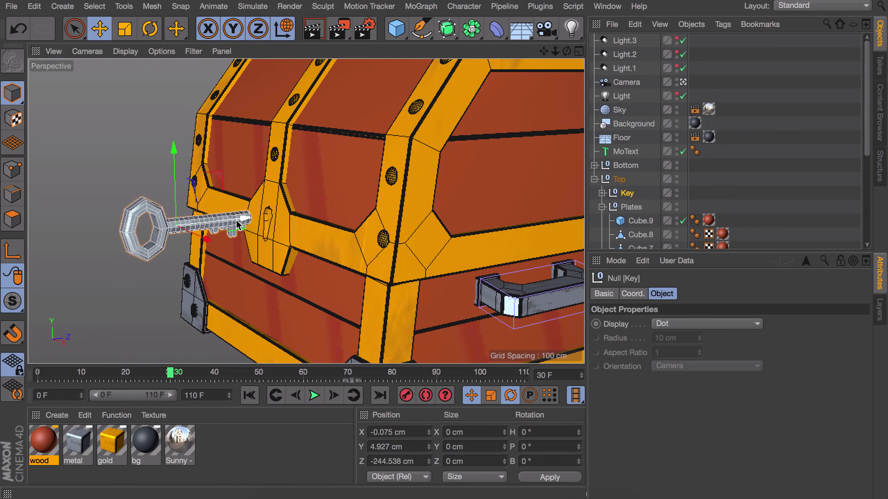
pyautogui.press('r')
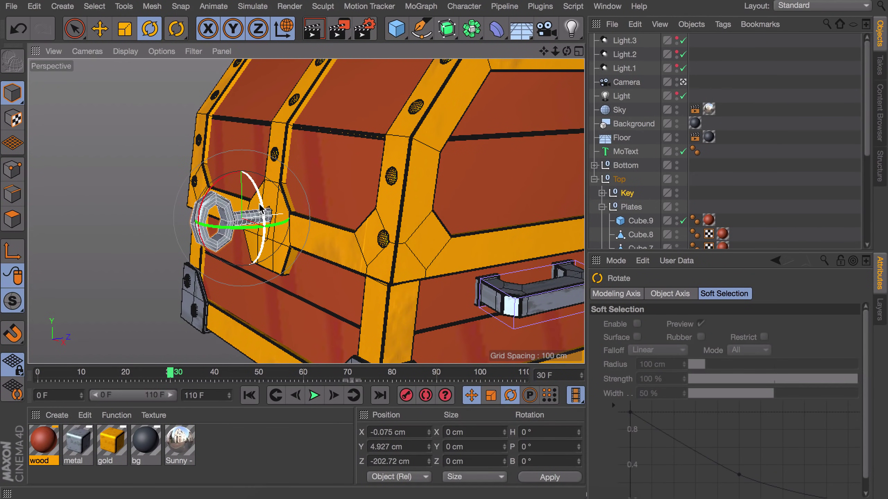
pyautogui.moveTo(279, 204); pyautogui.dragTo(200, 362)
pyautogui.click(404, 397)
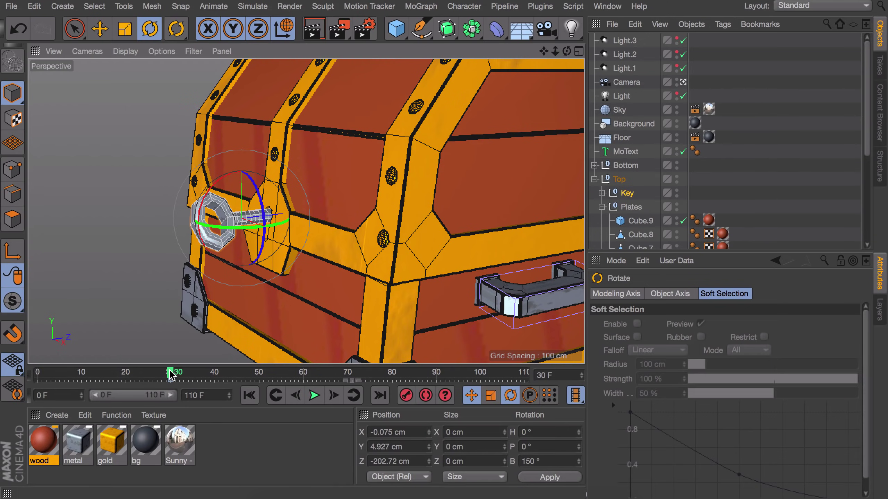
# - Turn the key back to 0° bank at frame 19 and pull it out to about Z -243.8 cm at frame 18, recording keyframes
pyautogui.moveTo(170, 374); pyautogui.dragTo(160, 376)
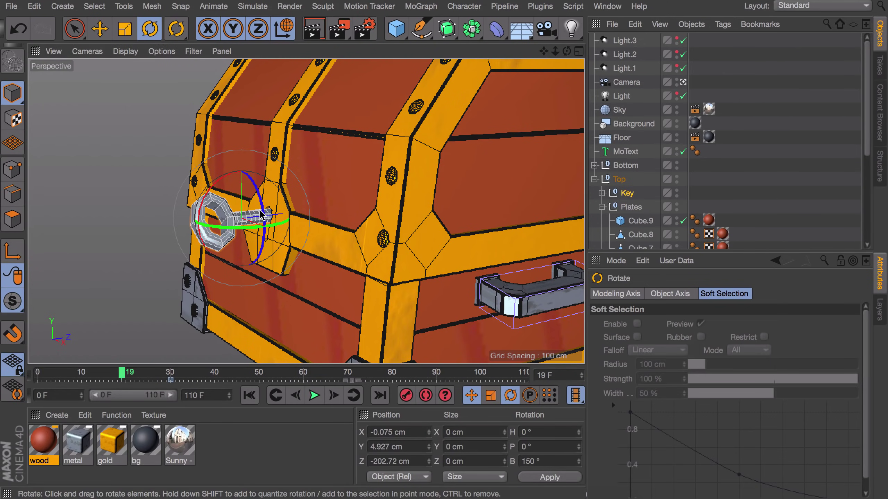
pyautogui.moveTo(262, 210); pyautogui.dragTo(183, 181)
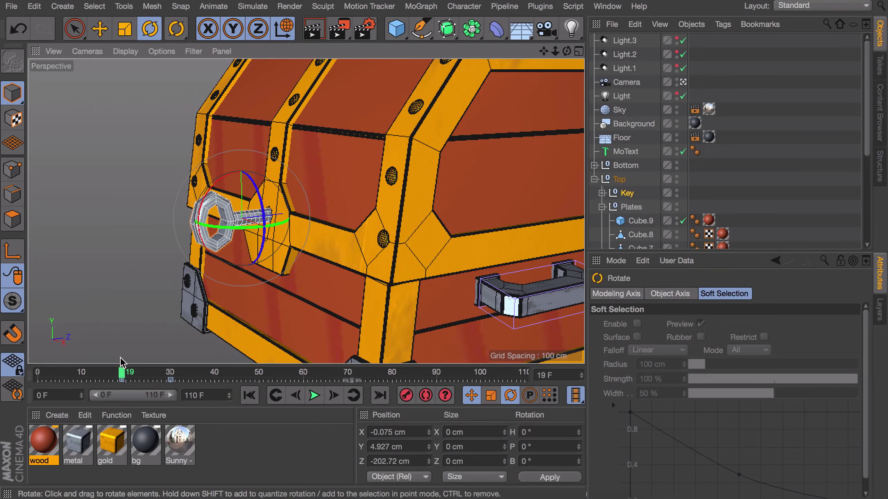
pyautogui.click(118, 373)
pyautogui.press('e')
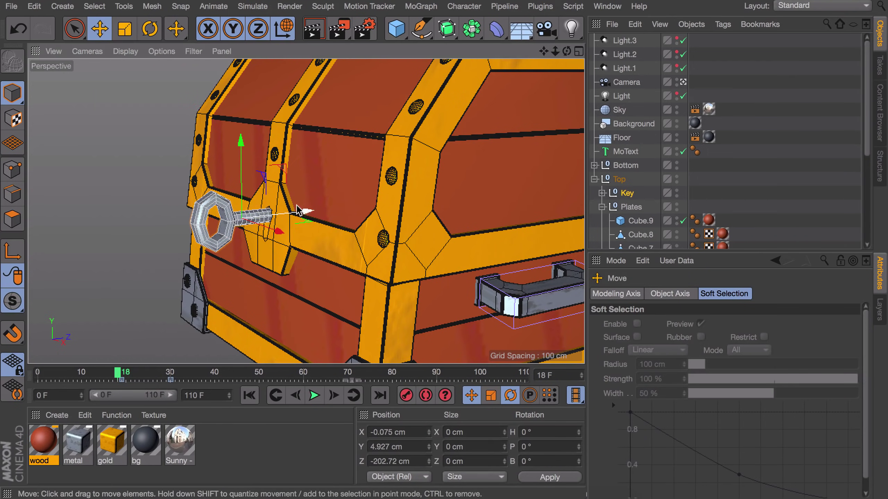
pyautogui.moveTo(298, 211); pyautogui.dragTo(231, 217)
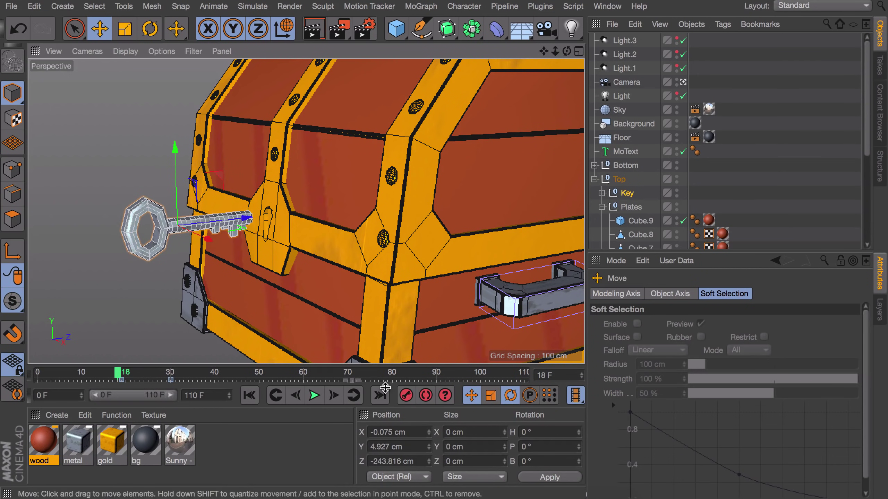
# - Shift the key's two earliest keyframes to frames 17 and 21
pyautogui.click(125, 376)
pyautogui.click(108, 380)
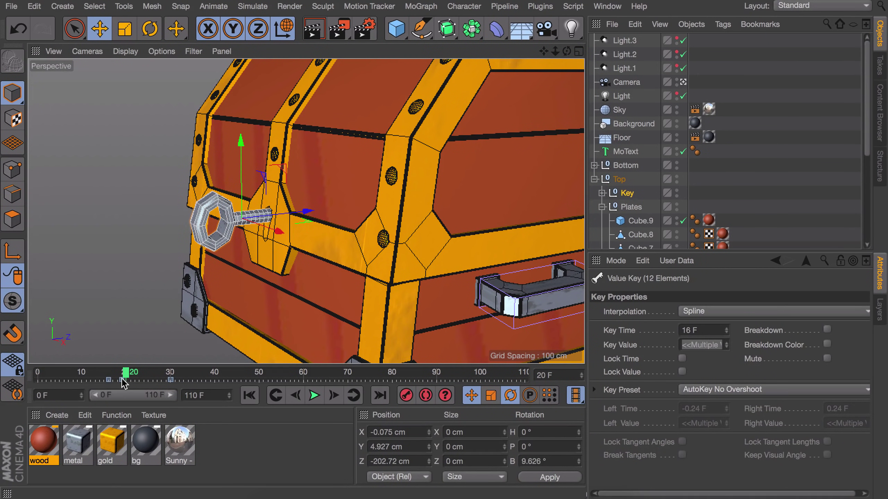
pyautogui.moveTo(123, 383)
pyautogui.mouseDown()
pyautogui.moveTo(131, 384)
pyautogui.moveTo(114, 381)
pyautogui.mouseUp()
# - At frame 0, move the key far in front of and above the chest, to about Y 518 cm and Z -908 cm
pyautogui.click(38, 376)
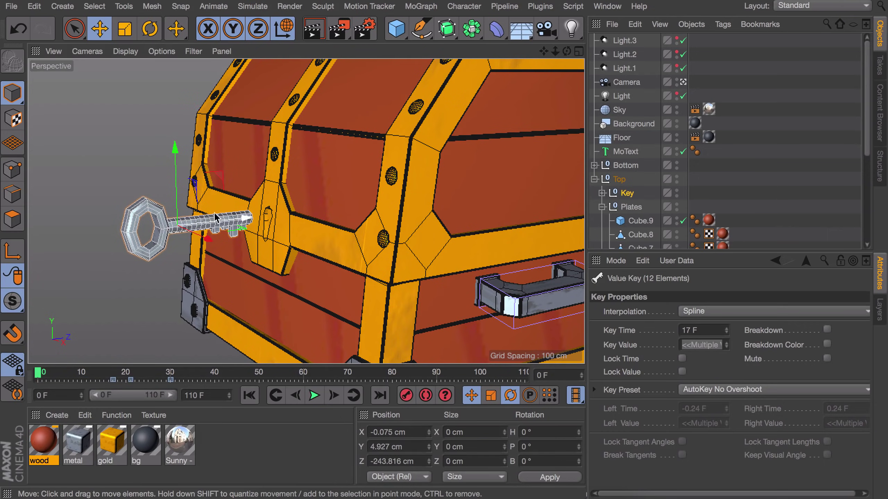
pyautogui.scroll(-5, 327, 269)
pyautogui.moveTo(326, 269); pyautogui.dragTo(130, 263)
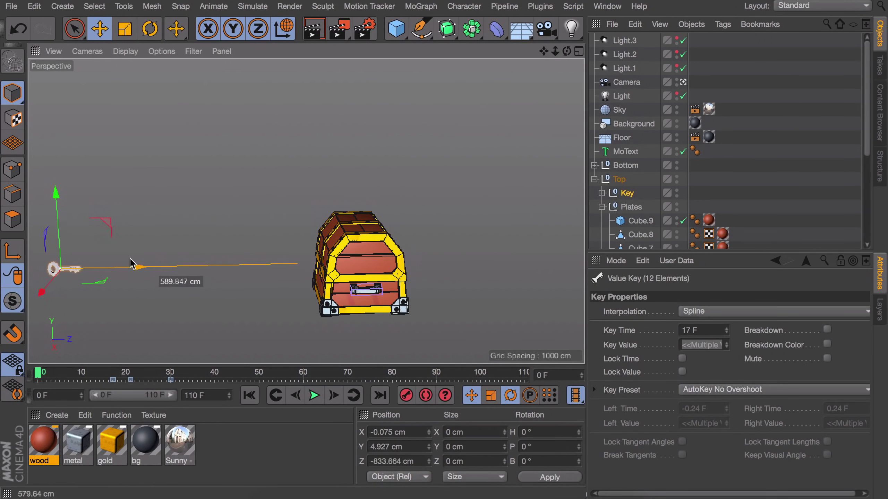
pyautogui.keyDown('alt'); pyautogui.moveTo(130, 263); pyautogui.dragTo(308, 208, button='middle'); pyautogui.keyUp('alt')
pyautogui.moveTo(185, 224); pyautogui.dragTo(182, 74)
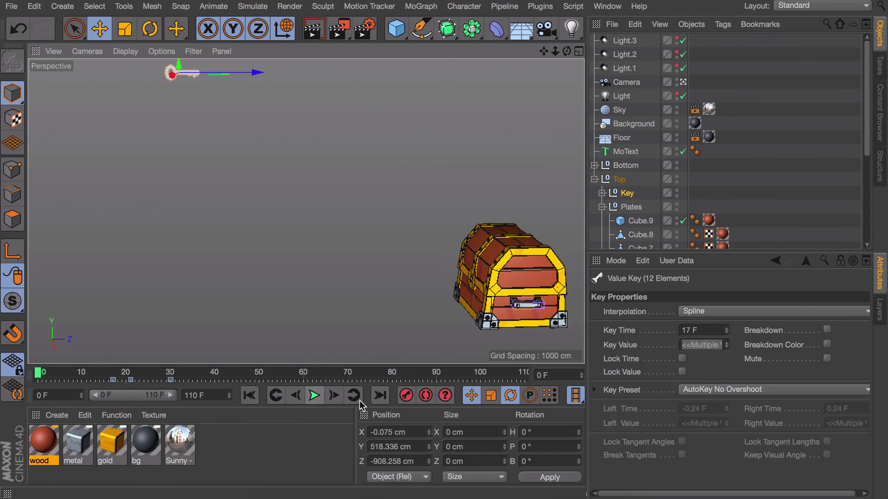
pyautogui.keyDown('alt'); pyautogui.moveTo(352, 223); pyautogui.dragTo(292, 235, button='middle'); pyautogui.keyUp('alt')
# - Tilt the key to -40° pitch and record its starting keyframe at frame 0
pyautogui.press('r')
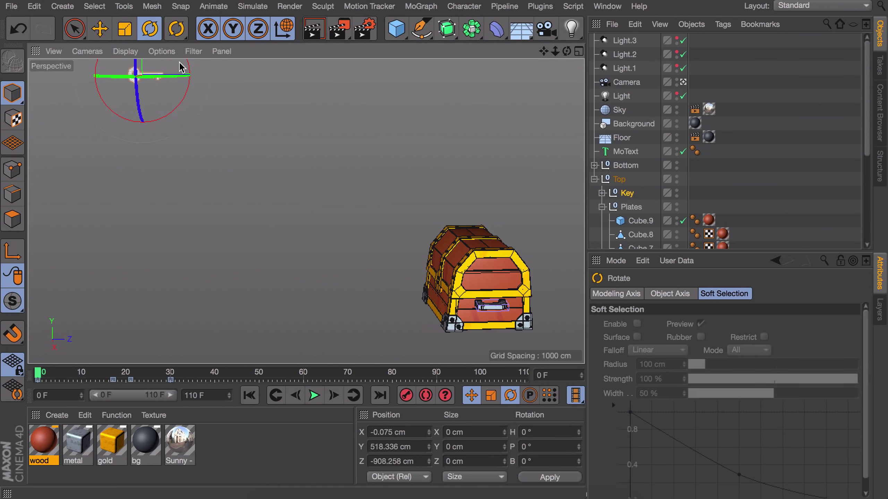
pyautogui.moveTo(190, 67); pyautogui.dragTo(193, 105)
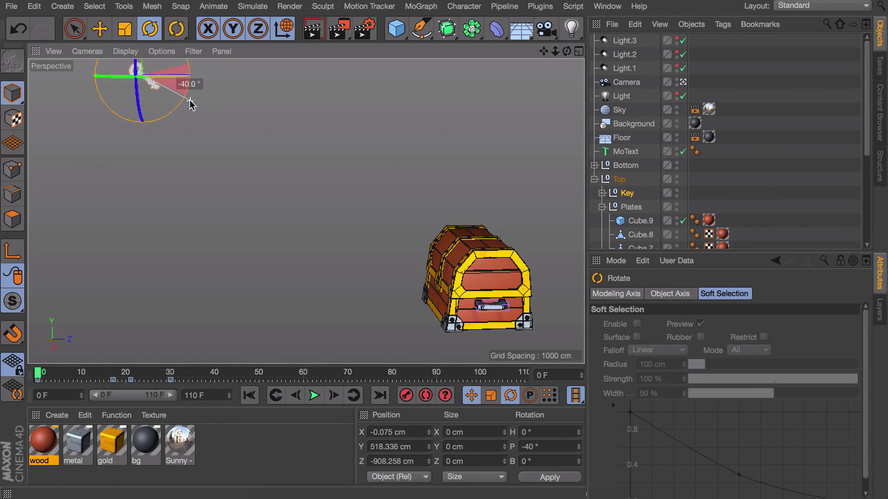
pyautogui.click(405, 395)
# - Move the current time to frame 17 and open the Key's F-curves, framing all its position and rotation tracks
pyautogui.moveTo(38, 373); pyautogui.dragTo(114, 375)
pyautogui.scroll(5, 451, 264)
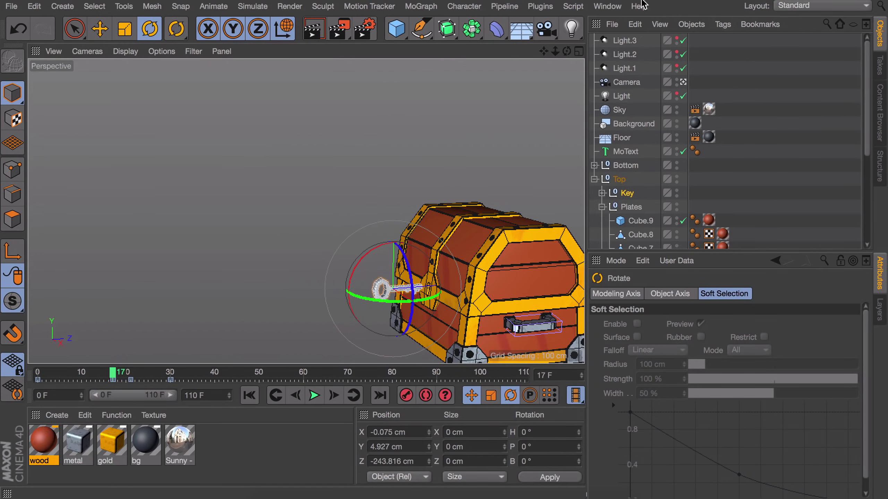
pyautogui.click(607, 6)
pyautogui.click(633, 154)
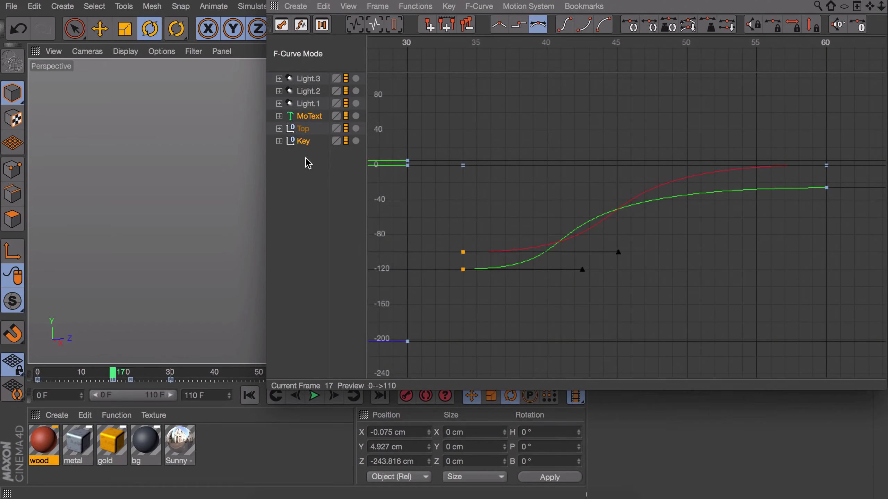
pyautogui.click(303, 141)
pyautogui.click(279, 141)
pyautogui.press('h')
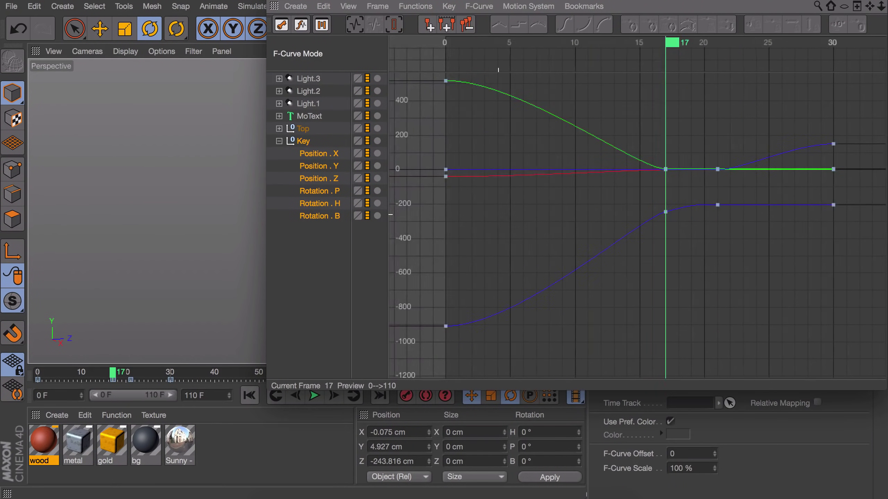
# - Smooth the Key's Position Y curve by lengthening the tangents at its frame 0 and frame 17 keyframes
pyautogui.click(318, 154)
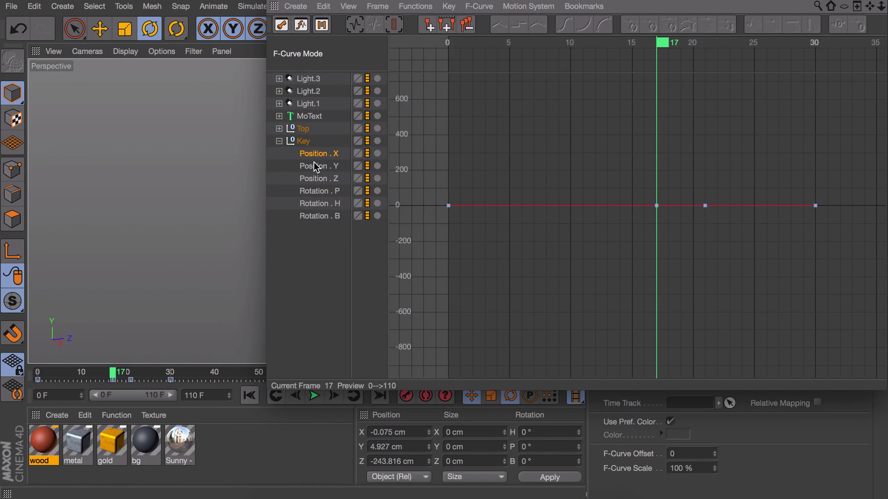
pyautogui.click(316, 166)
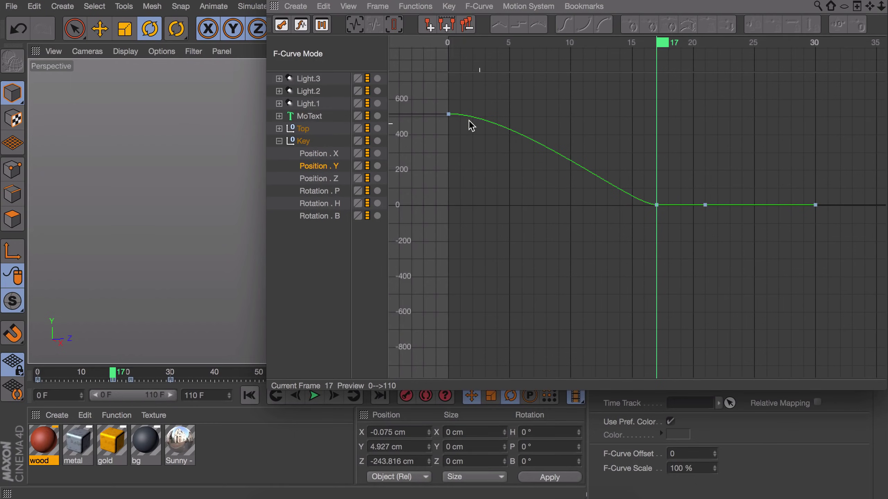
pyautogui.click(448, 115)
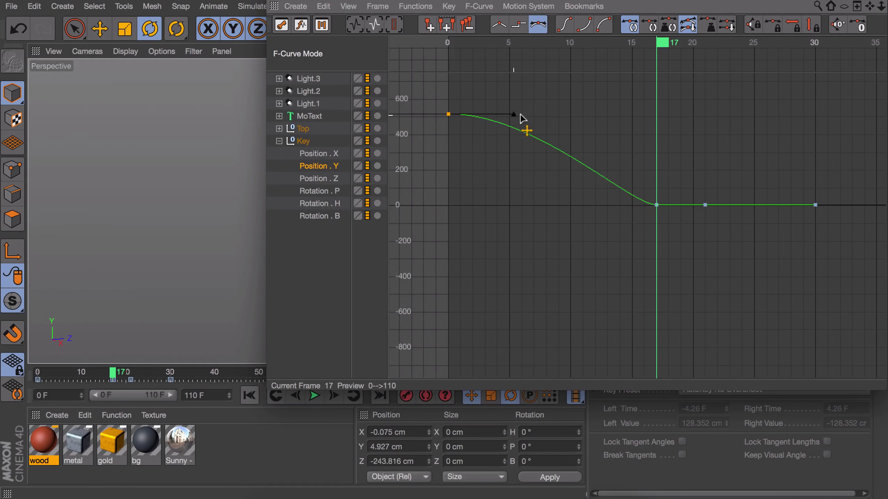
pyautogui.click(656, 205)
pyautogui.moveTo(638, 205); pyautogui.dragTo(582, 206)
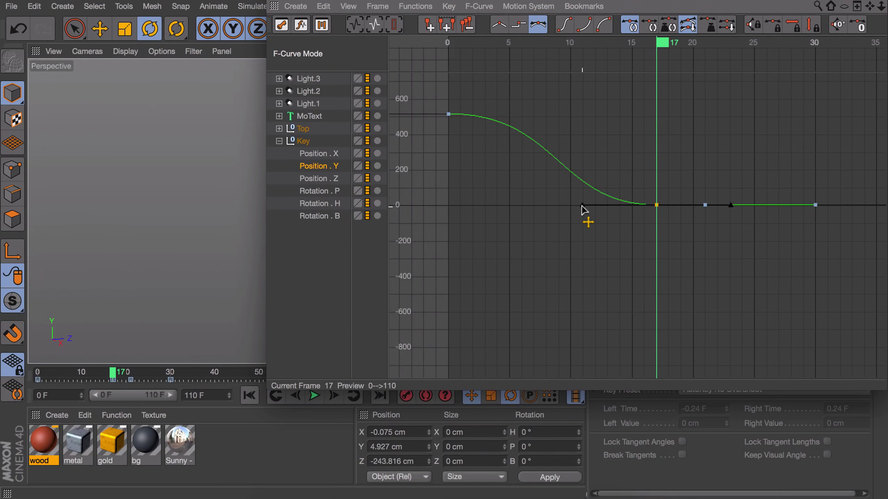
# - Lengthen the frame 0 tangent of the Key's Position Z curve to about frame 13 for a slower start
pyautogui.click(309, 179)
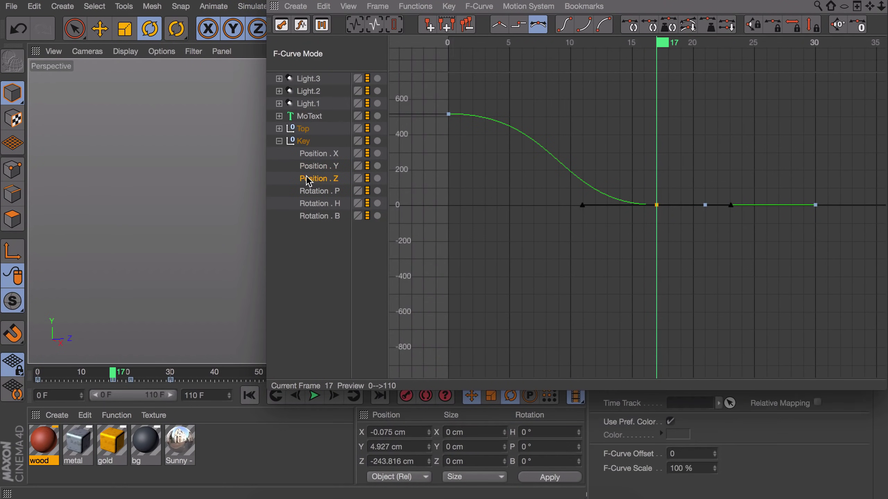
pyautogui.moveTo(571, 241); pyautogui.dragTo(596, 221, button='middle')
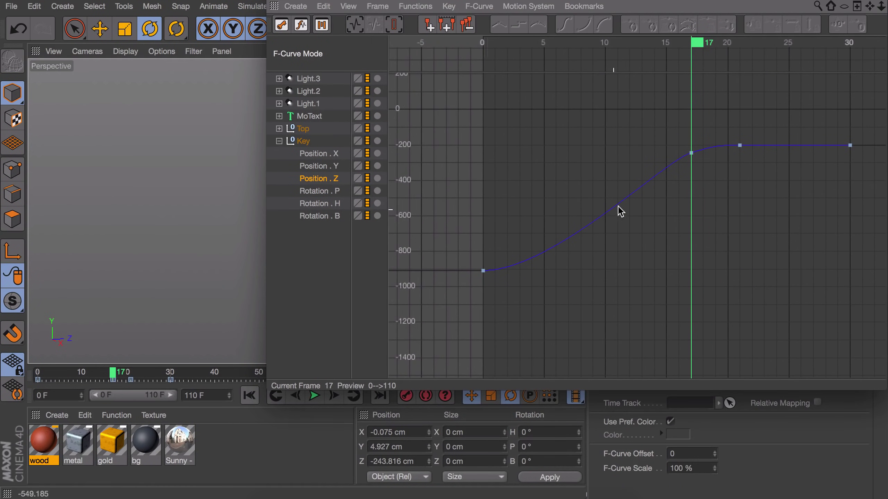
pyautogui.click(483, 271)
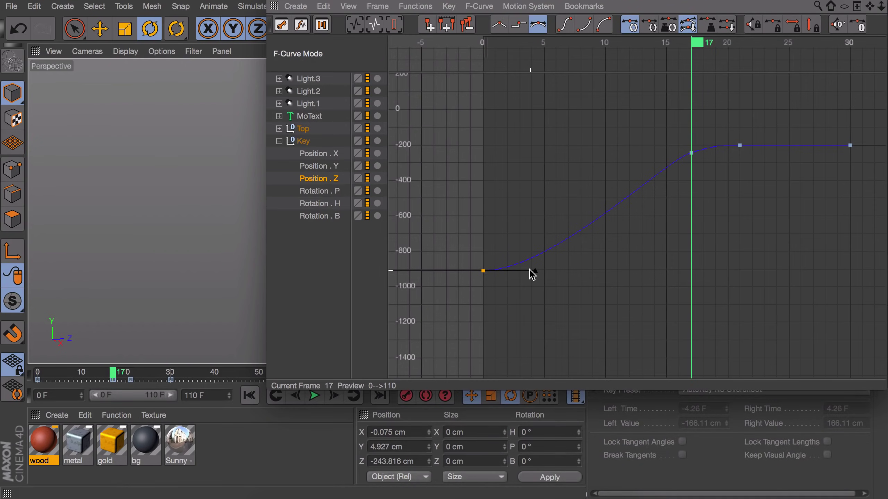
pyautogui.moveTo(395, 1); pyautogui.dragTo(473, 4)
pyautogui.moveTo(106, 374); pyautogui.dragTo(74, 372)
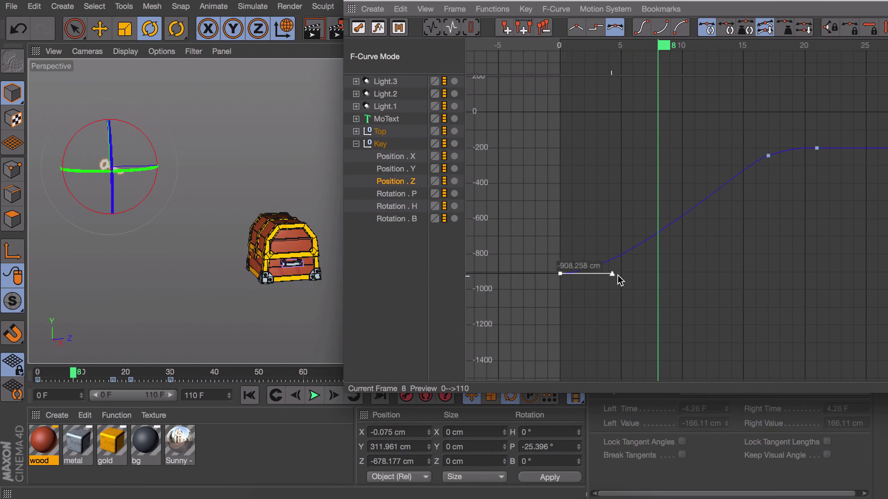
pyautogui.moveTo(612, 274); pyautogui.dragTo(725, 272)
# - Try shifting the Key's Position Z keyframe from frame 17 to frame 16 at a higher value, and undo it
pyautogui.moveTo(96, 373); pyautogui.dragTo(135, 376)
pyautogui.moveTo(767, 156); pyautogui.dragTo(754, 148)
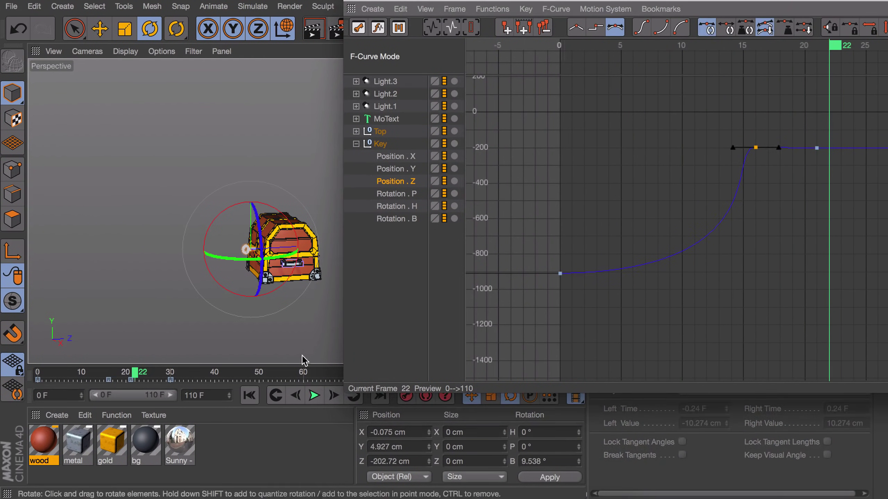
pyautogui.moveTo(135, 375); pyautogui.dragTo(36, 372)
pyautogui.press('super+z')
pyautogui.press('super+z')
# - Play back the key's flight into the lock and examine its Rotation P, H and B curves
pyautogui.click(312, 392)
pyautogui.click(314, 394)
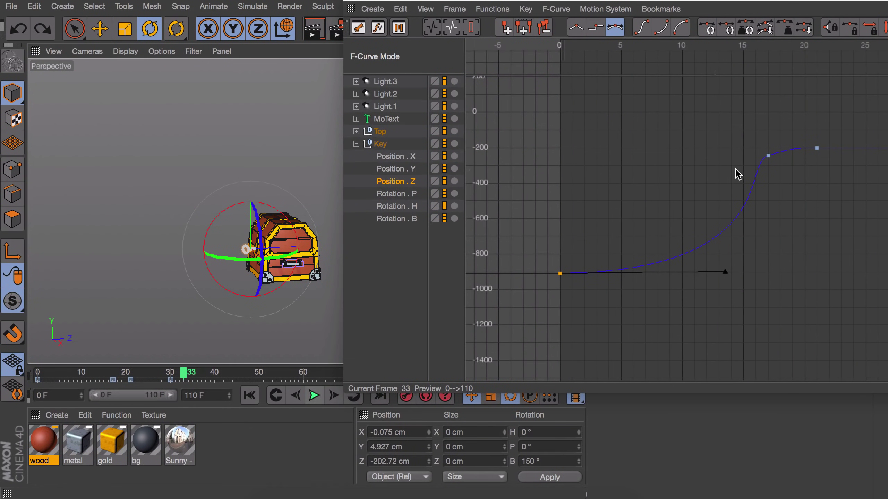
pyautogui.click(773, 185)
pyautogui.click(397, 193)
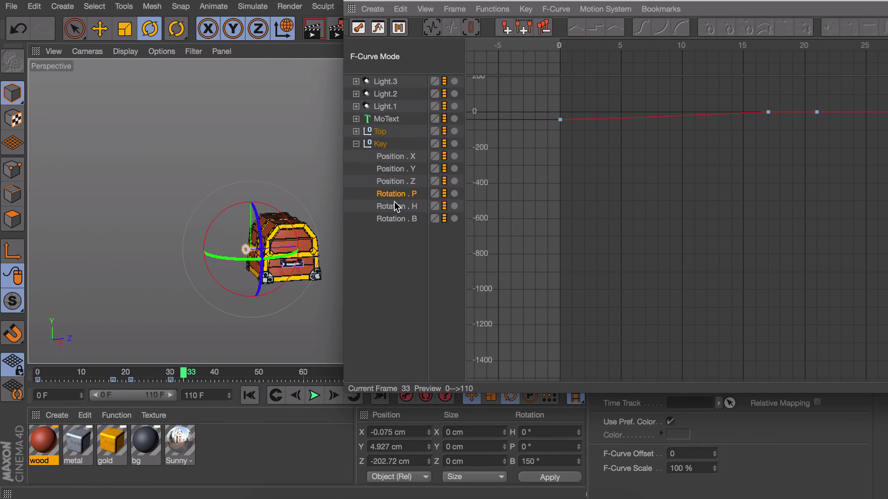
pyautogui.click(397, 206)
pyautogui.click(397, 218)
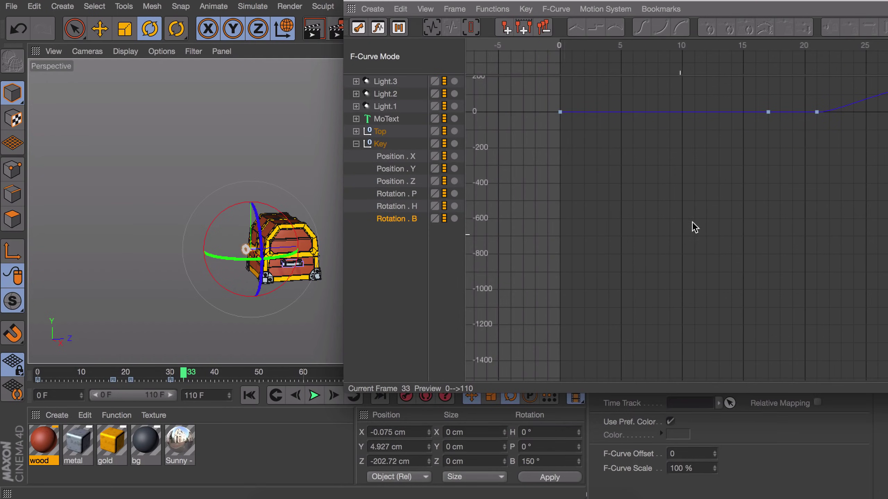
# - Pull the frame 30 tangent of the Key's Rotation B curve downward so the turn accelerates, and play back the animation
pyautogui.keyDown('alt'); pyautogui.moveTo(752, 176); pyautogui.dragTo(552, 278, button='middle'); pyautogui.keyUp('alt')
pyautogui.moveTo(655, 49); pyautogui.dragTo(729, 51)
pyautogui.keyDown('alt'); pyautogui.moveTo(245, 245); pyautogui.dragTo(303, 90, button='right'); pyautogui.keyUp('alt')
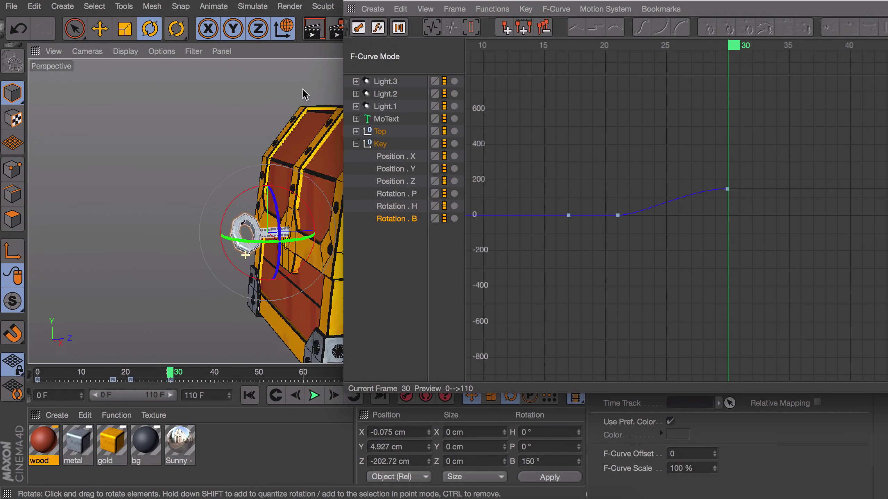
pyautogui.click(728, 190)
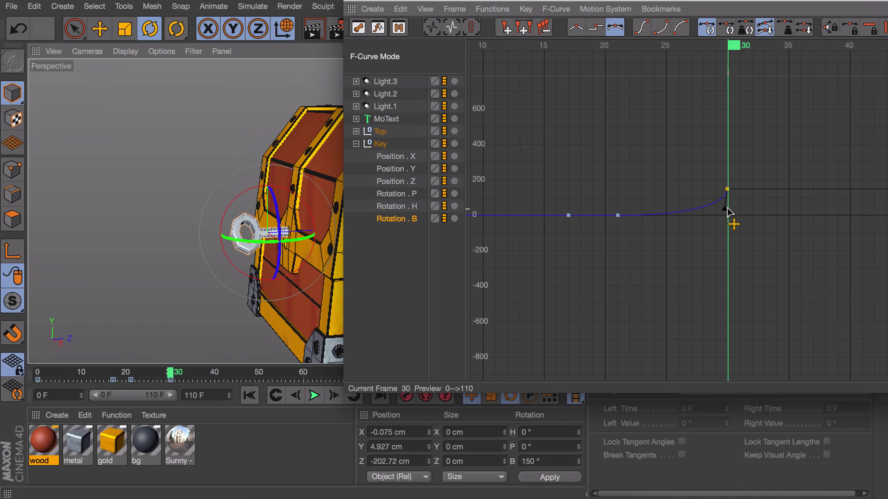
pyautogui.click(249, 395)
pyautogui.click(314, 395)
pyautogui.click(618, 215)
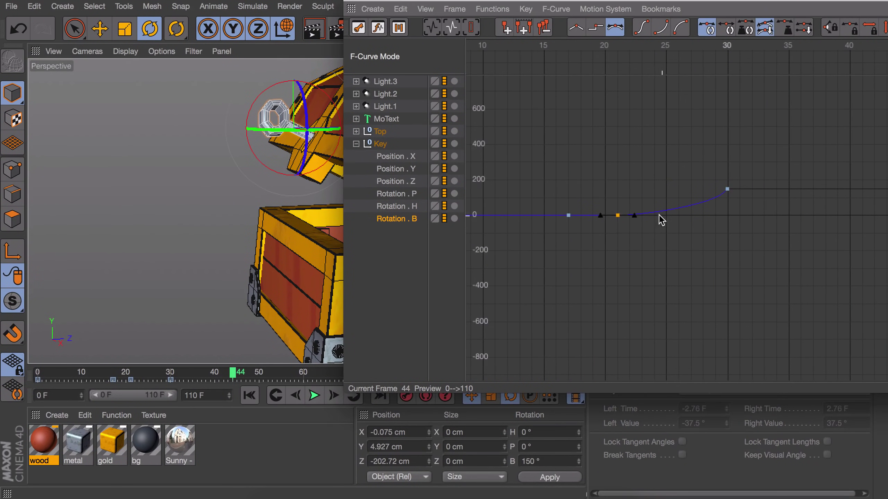
pyautogui.click(654, 180)
pyautogui.click(120, 377)
pyautogui.click(314, 395)
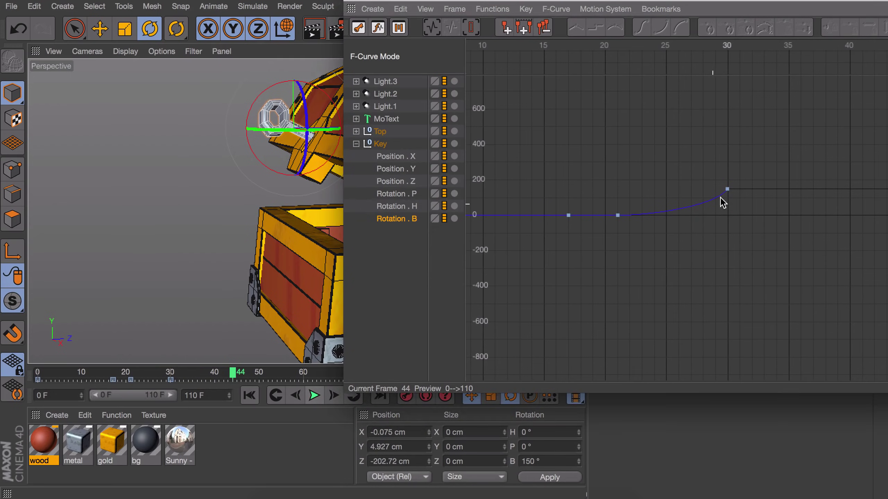
# - Lengthen the frame 0 tangent of the Key's Rotation P curve to about 11 frames for a slower start
pyautogui.click(454, 206)
pyautogui.click(454, 194)
pyautogui.scroll(-3, 639, 69)
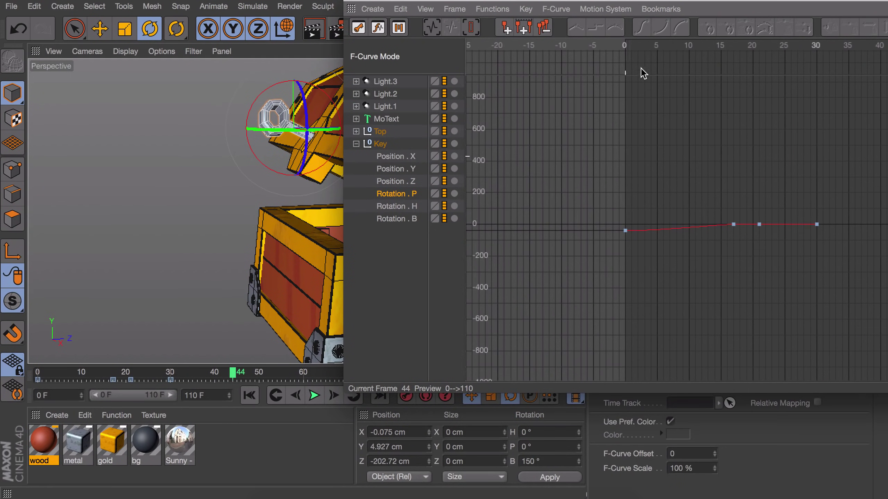
pyautogui.click(631, 48)
pyautogui.keyDown('alt'); pyautogui.moveTo(219, 171); pyautogui.dragTo(157, 224, button='right'); pyautogui.keyUp('alt')
pyautogui.keyDown('alt'); pyautogui.moveTo(158, 224); pyautogui.dragTo(190, 301, button='middle'); pyautogui.keyUp('alt')
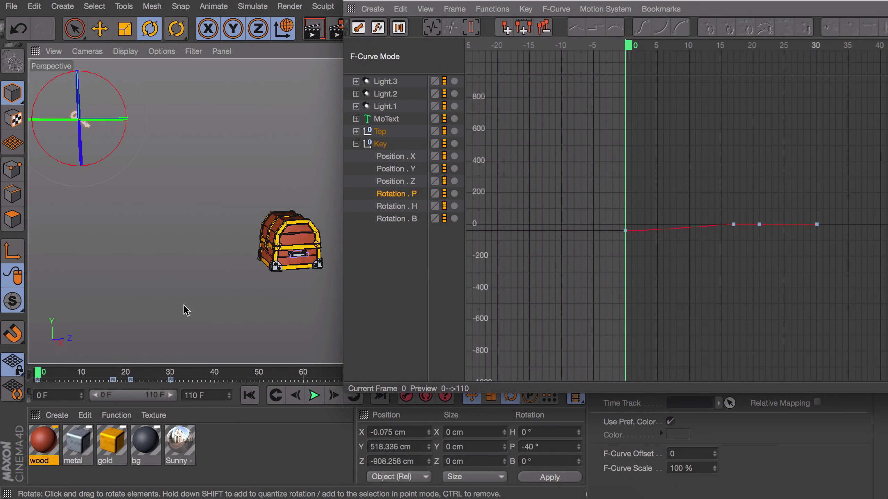
pyautogui.moveTo(40, 373); pyautogui.dragTo(90, 372)
pyautogui.click(733, 224)
pyautogui.press('h')
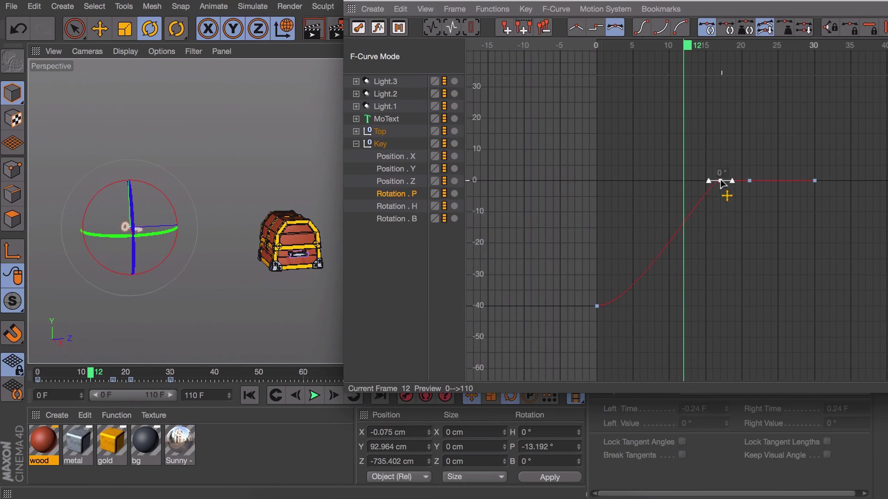
pyautogui.click(597, 306)
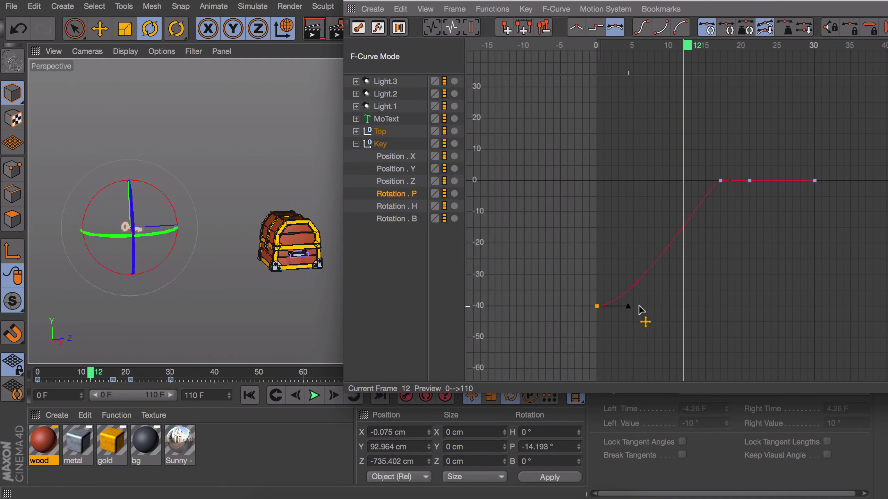
pyautogui.moveTo(675, 305); pyautogui.dragTo(677, 307)
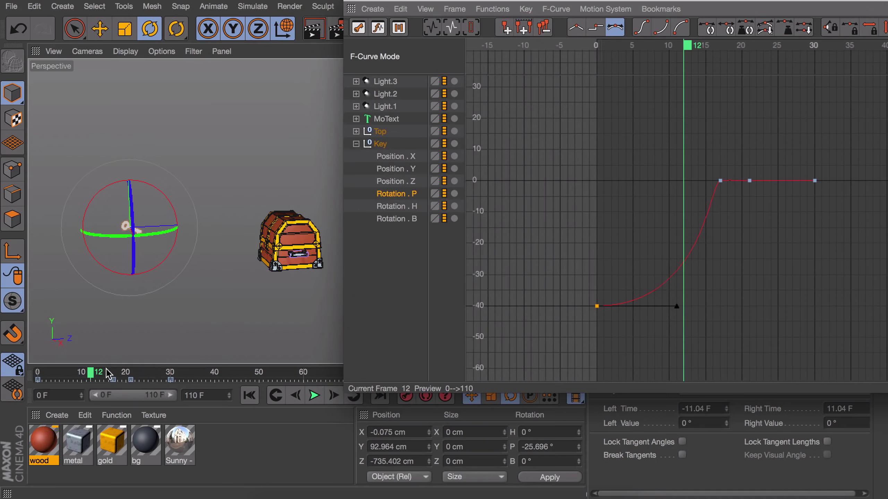
# - Lower the frame 0 keyframe of the Key's Rotation P curve to about -64° for a steeper starting tilt
pyautogui.moveTo(109, 374); pyautogui.dragTo(55, 365)
pyautogui.moveTo(596, 307); pyautogui.dragTo(593, 389)
pyautogui.press('h')
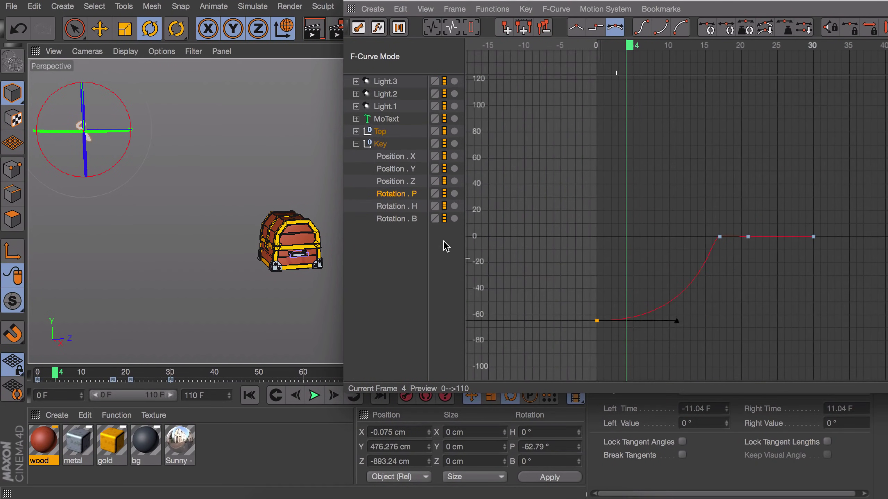
# - Lengthen the frame 17 tangents of the Key's Rotation P curve to about 3.3 frames and scrub through the flight
pyautogui.moveTo(119, 372)
pyautogui.mouseDown()
pyautogui.moveTo(18, 376)
pyautogui.moveTo(131, 372)
pyautogui.moveTo(61, 374)
pyautogui.moveTo(106, 376)
pyautogui.mouseUp()
pyautogui.click(107, 345)
pyautogui.click(713, 210)
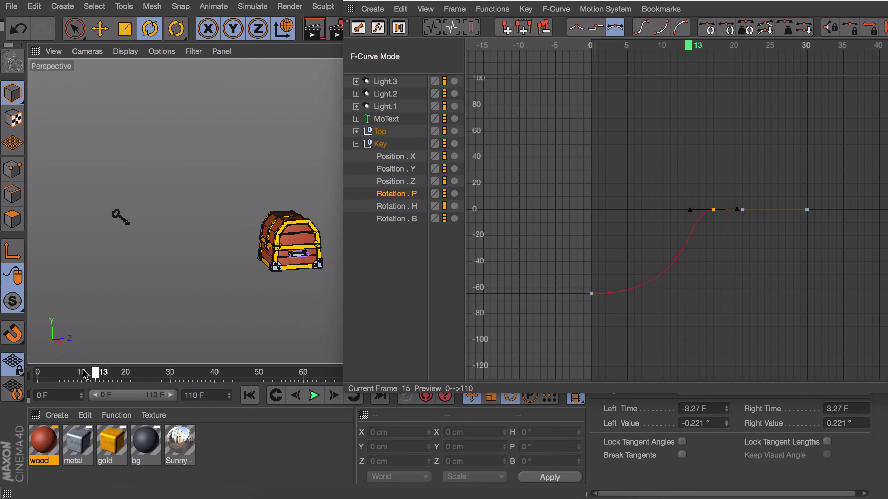
pyautogui.moveTo(85, 376); pyautogui.dragTo(45, 372)
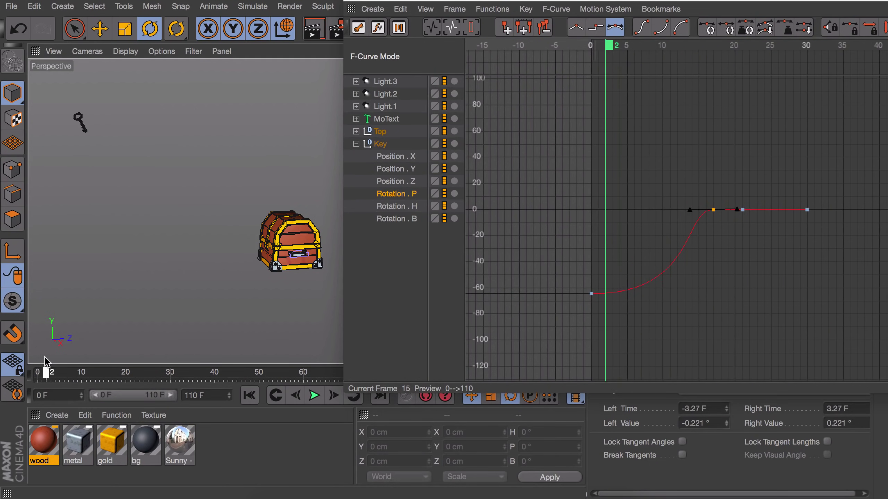
# - Play back the full animation and examine the key, lid and 10,000 text from different viewing angles
pyautogui.keyDown('alt'); pyautogui.moveTo(259, 237); pyautogui.dragTo(370, 220); pyautogui.keyUp('alt')
pyautogui.scroll(5, 333, 236)
pyautogui.click(311, 397)
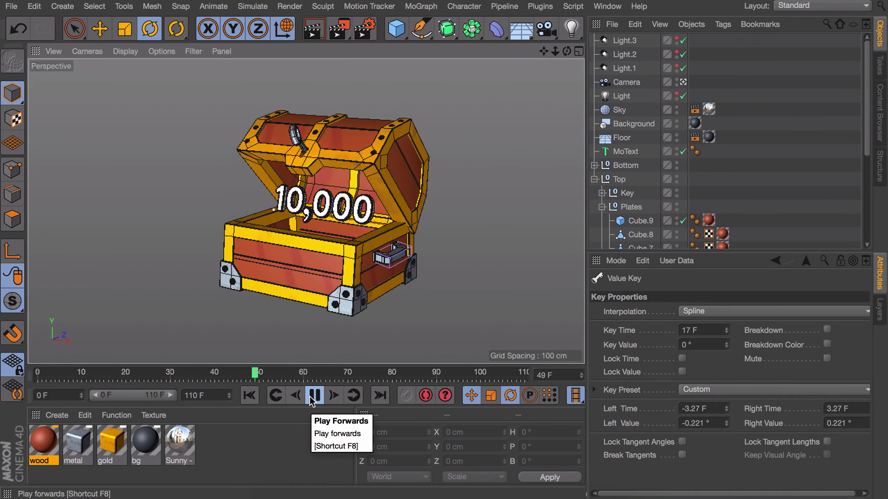
pyautogui.keyDown('alt'); pyautogui.moveTo(330, 252); pyautogui.dragTo(258, 253); pyautogui.keyUp('alt')
pyautogui.scroll(-4, 320, 243)
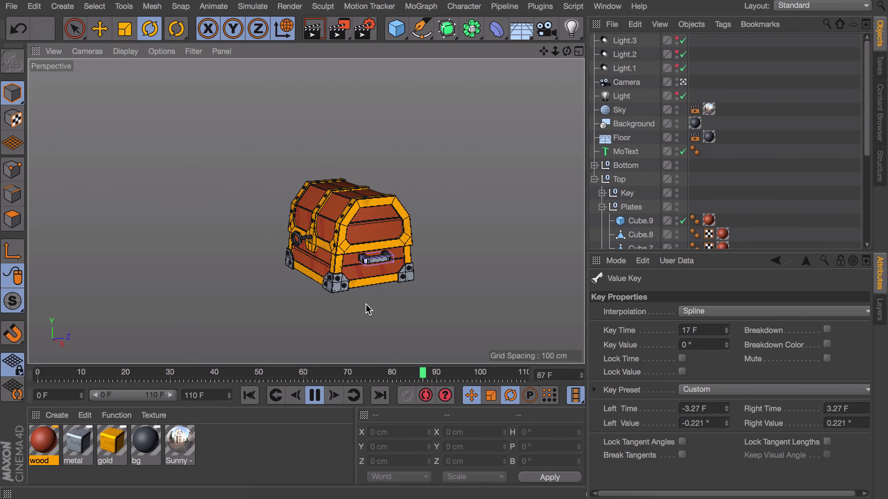
pyautogui.click(314, 395)
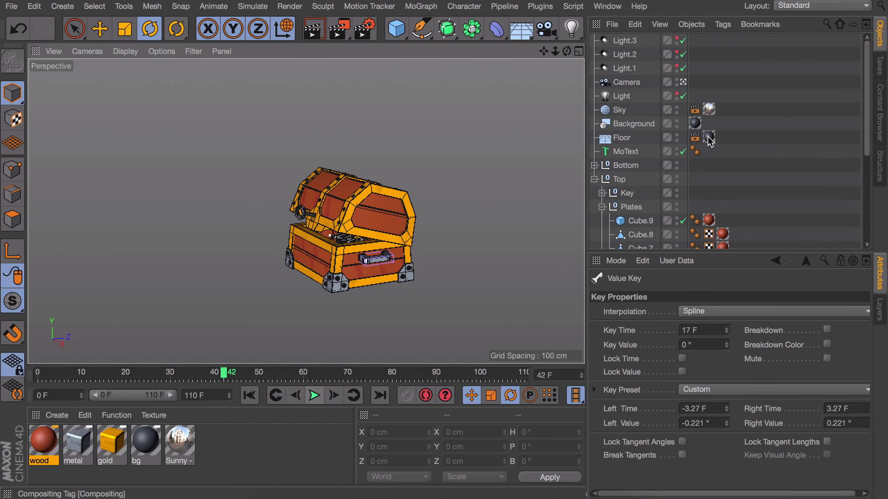
# - Select the Key null and duplicate all its keyframes from frames 0–30 to about frames 62–92
pyautogui.scroll(-3, 743, 143)
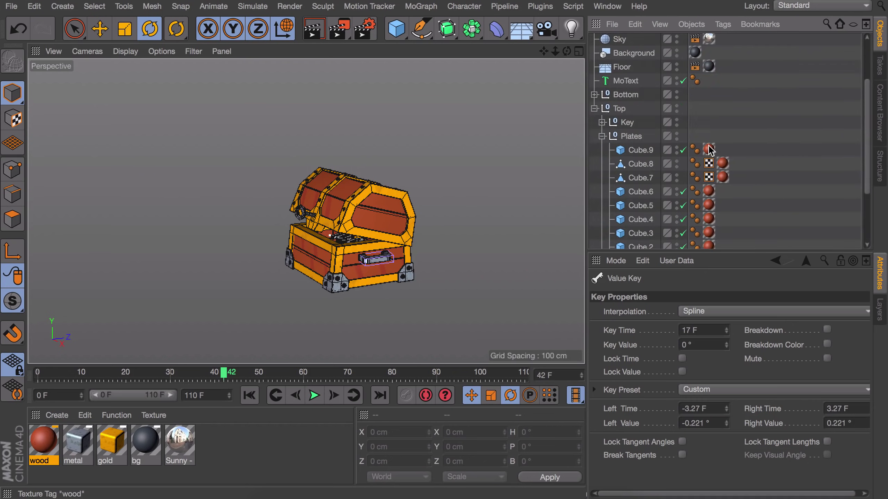
pyautogui.click(627, 122)
pyautogui.click(602, 136)
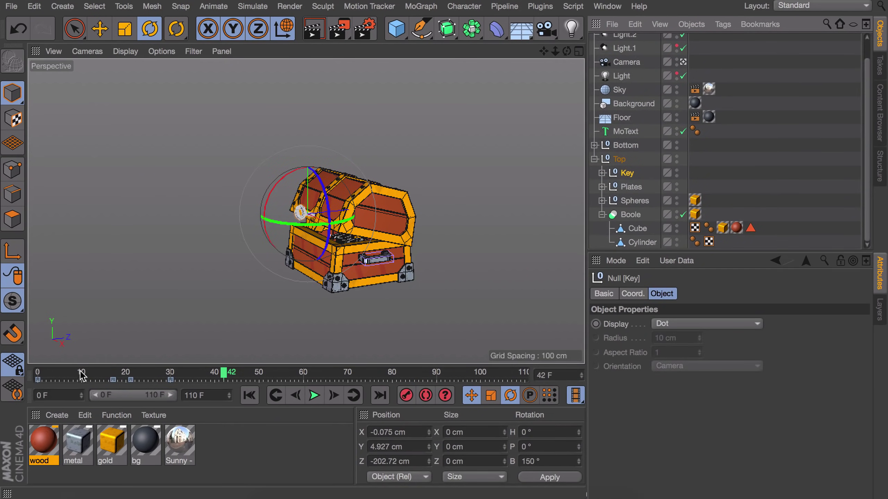
pyautogui.moveTo(224, 374); pyautogui.dragTo(450, 378)
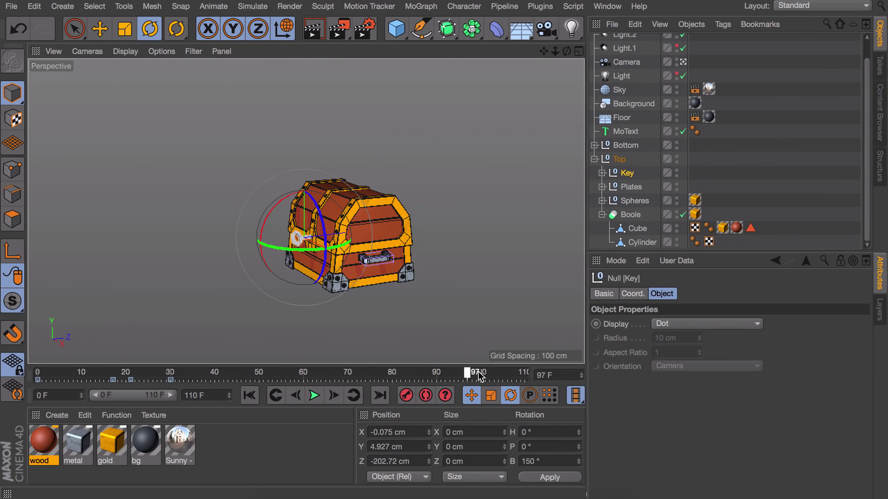
pyautogui.moveTo(175, 382); pyautogui.dragTo(26, 388)
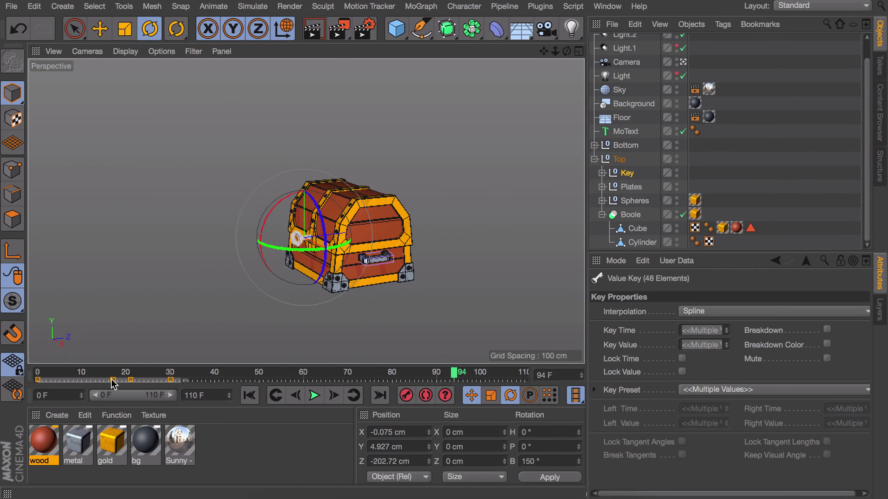
pyautogui.keyDown('ctrl'); pyautogui.moveTo(113, 383); pyautogui.dragTo(387, 383); pyautogui.keyUp('ctrl')
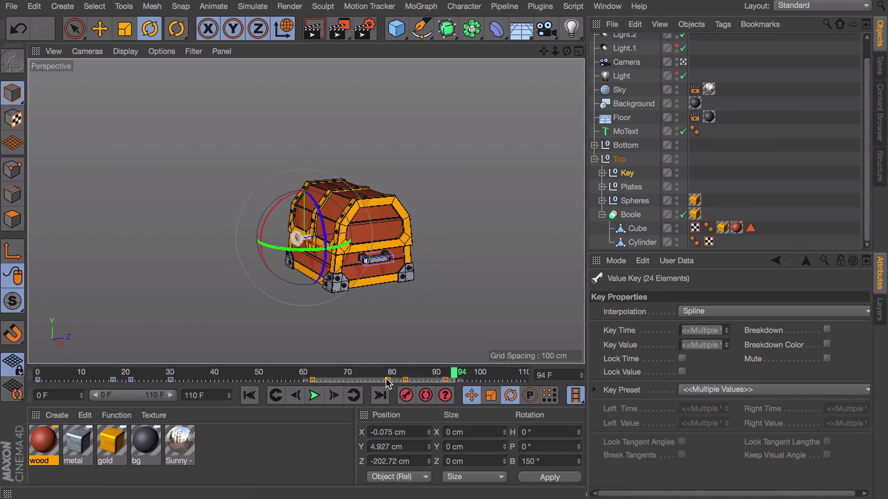
# - Reverse the sequence of the Key's duplicated keyframes and shift them to span frames 80 to 110
pyautogui.rightClick(387, 382)
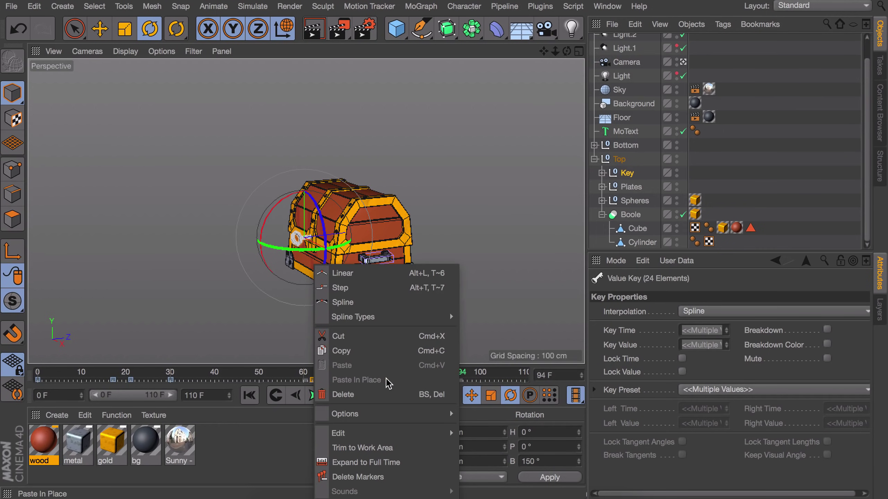
pyautogui.moveTo(387, 416)
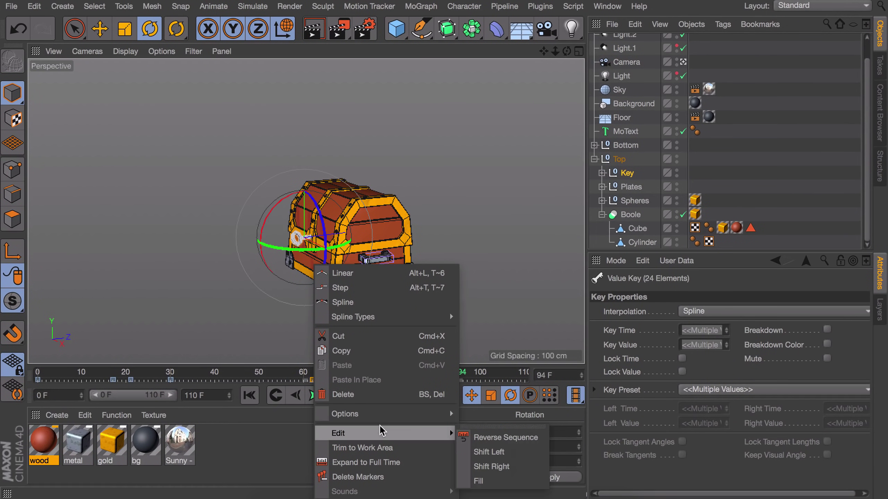
pyautogui.click(498, 439)
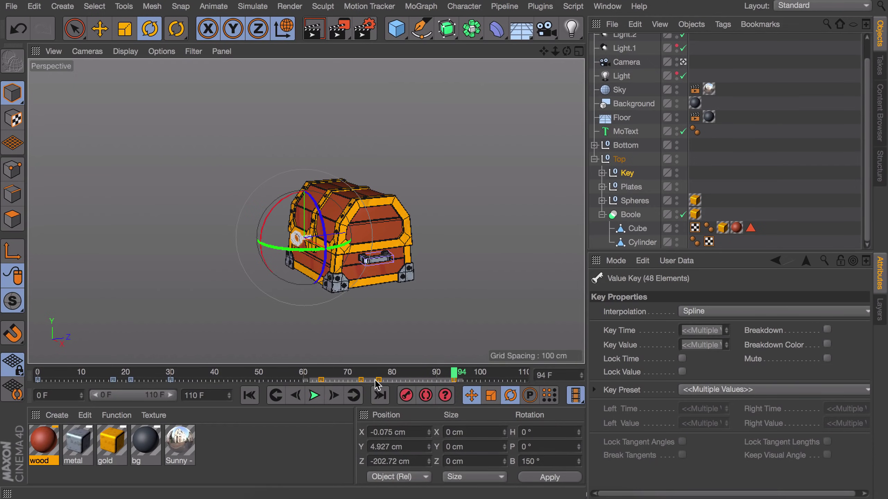
pyautogui.moveTo(379, 382); pyautogui.dragTo(451, 381)
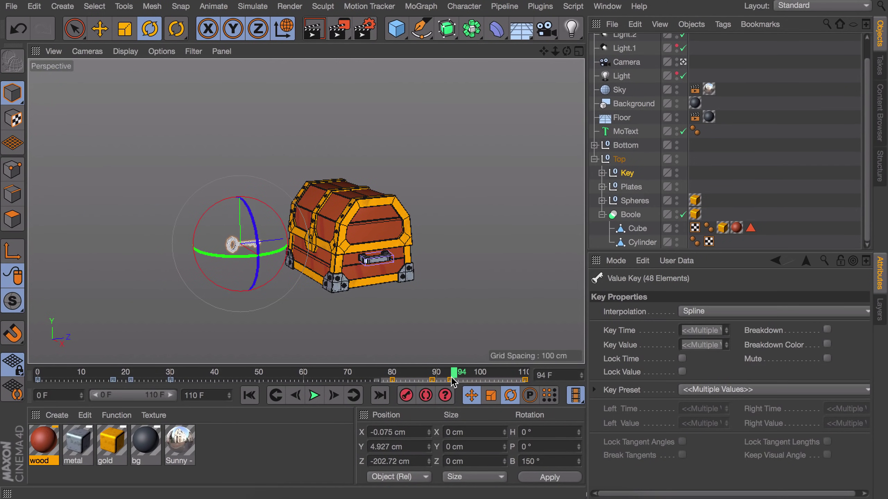
# - Play back the animation and scrub up to frame 69 to examine the key's rotation while the lid is open
pyautogui.moveTo(327, 376); pyautogui.dragTo(283, 378)
pyautogui.click(314, 395)
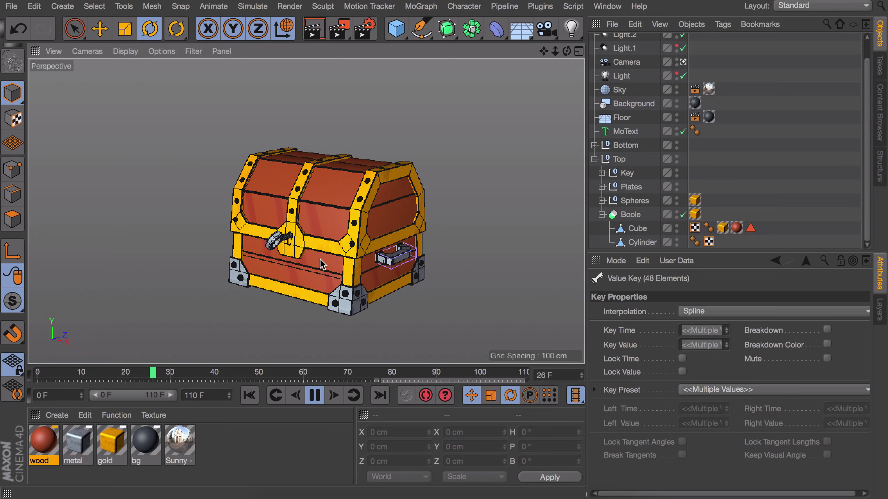
pyautogui.click(312, 395)
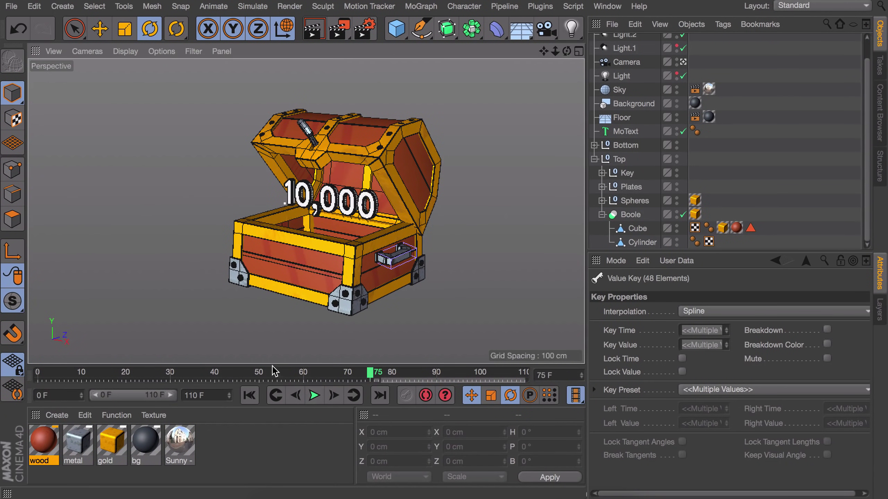
pyautogui.moveTo(233, 374); pyautogui.dragTo(346, 373)
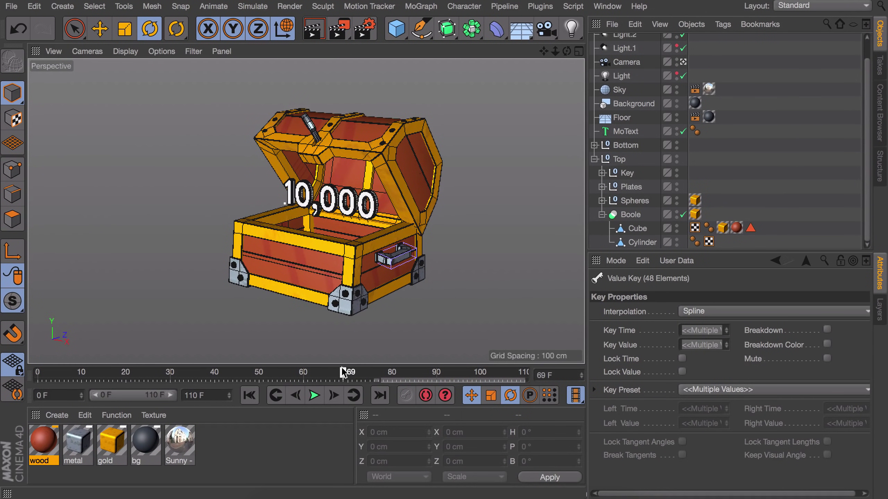
# - Open the F-Curve timeline for the Key and frame its Rotation B curve between the frame 30 and frame 80 keyframes
pyautogui.click(627, 172)
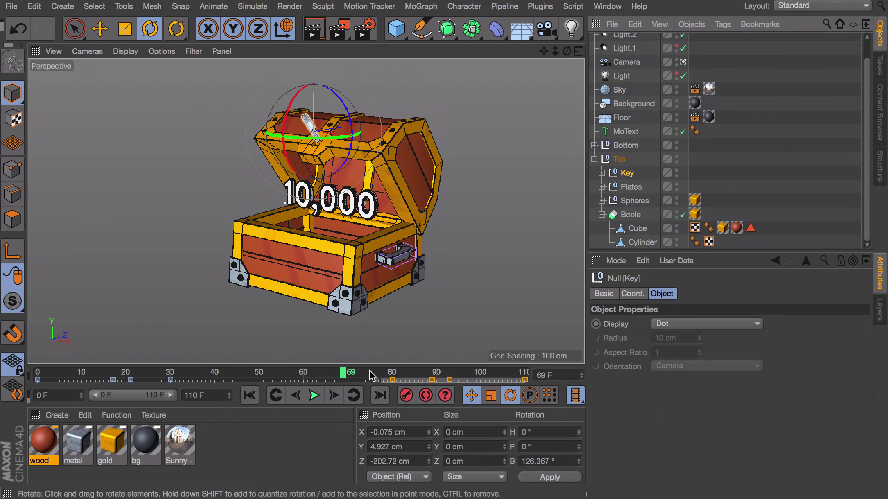
pyautogui.click(391, 381)
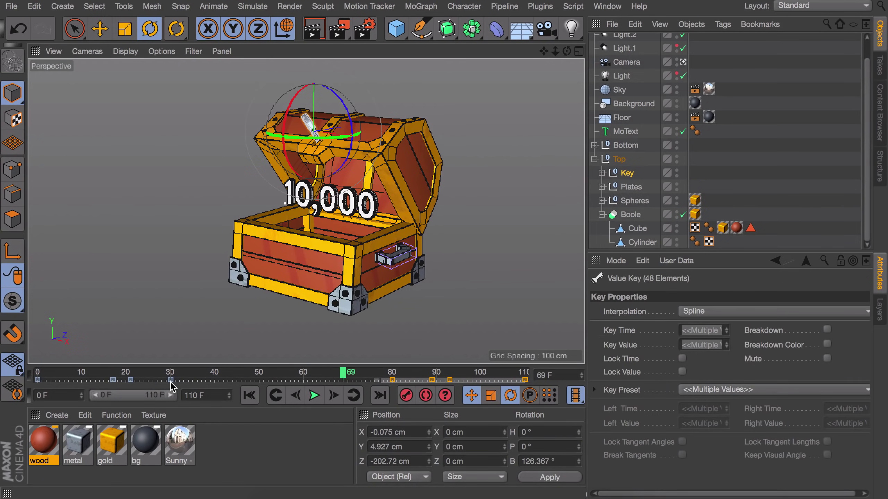
pyautogui.click(608, 6)
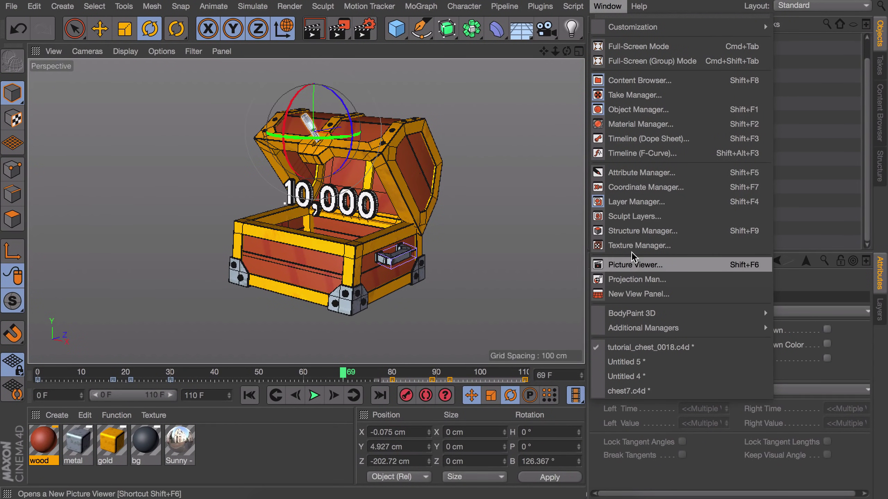
pyautogui.click(632, 154)
pyautogui.click(322, 197)
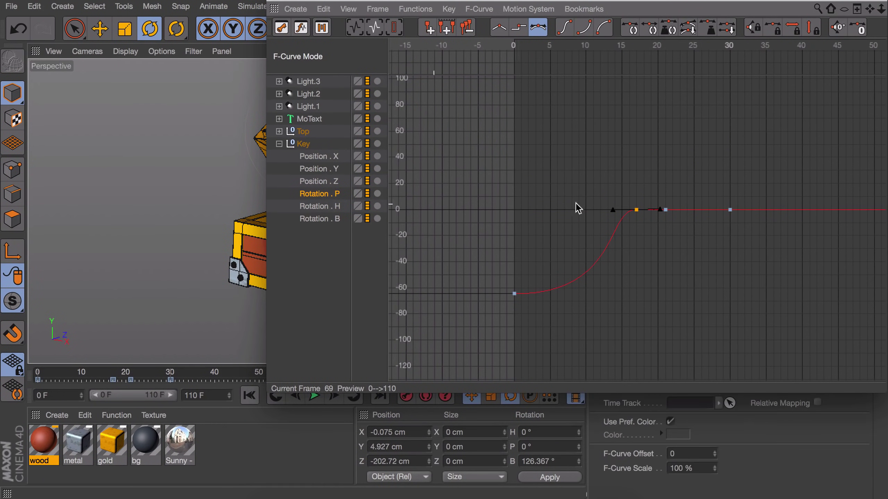
pyautogui.keyDown('alt'); pyautogui.moveTo(594, 214); pyautogui.dragTo(818, 222, button='middle'); pyautogui.keyUp('alt')
pyautogui.keyDown('alt'); pyautogui.moveTo(819, 224); pyautogui.dragTo(708, 234, button='right'); pyautogui.keyUp('alt')
pyautogui.click(326, 205)
pyautogui.click(323, 219)
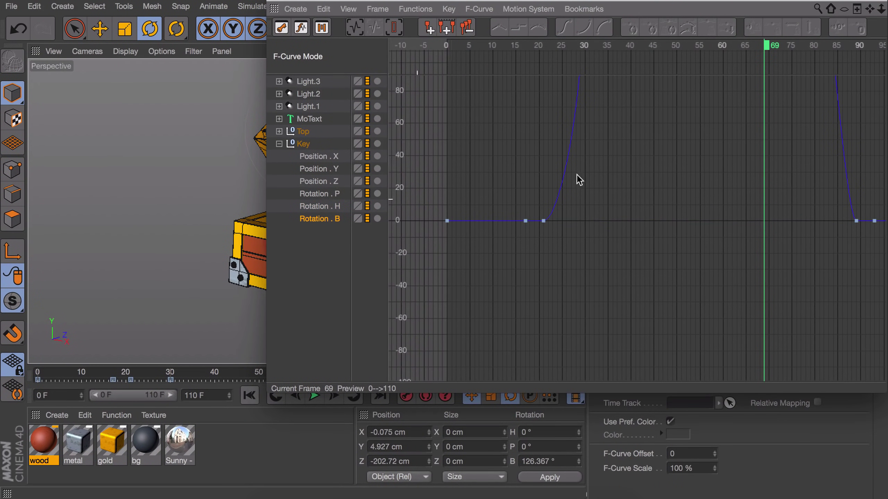
pyautogui.press('h')
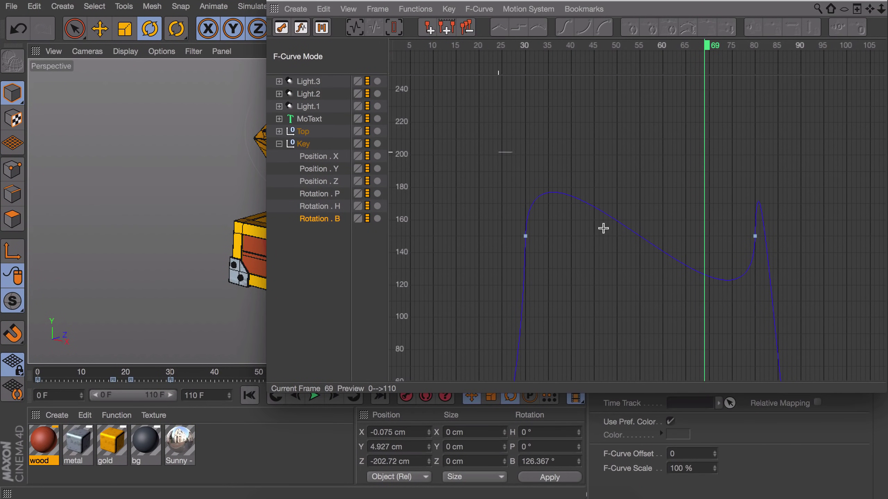
# - Set the tangents of the Rotation B keyframes at frames 30 and 80 to zero length, and close the F-Curve timeline
pyautogui.moveTo(498, 152); pyautogui.dragTo(835, 339)
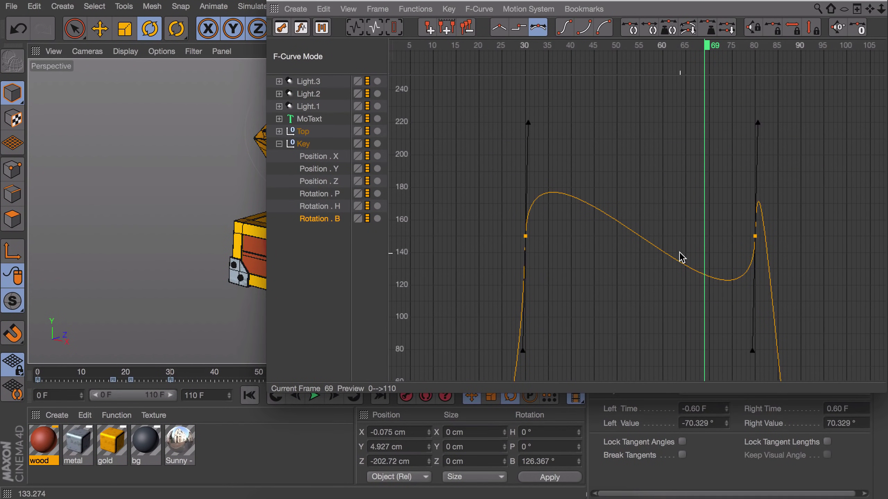
pyautogui.click(663, 260)
pyautogui.keyDown('alt'); pyautogui.moveTo(651, 224); pyautogui.dragTo(652, 201, button='middle'); pyautogui.keyUp('alt')
pyautogui.keyDown('alt'); pyautogui.moveTo(651, 225); pyautogui.dragTo(622, 247, button='right'); pyautogui.keyUp('alt')
pyautogui.keyDown('alt'); pyautogui.moveTo(590, 250); pyautogui.dragTo(566, 229, button='middle'); pyautogui.keyUp('alt')
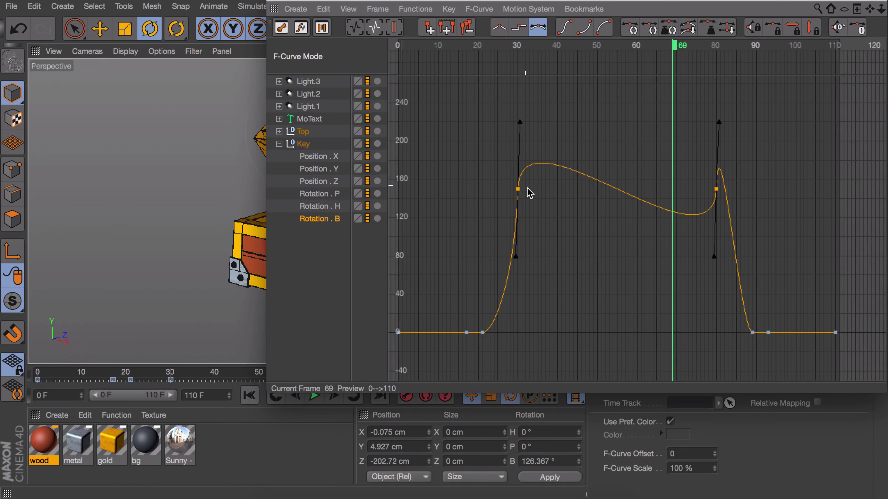
pyautogui.click(860, 29)
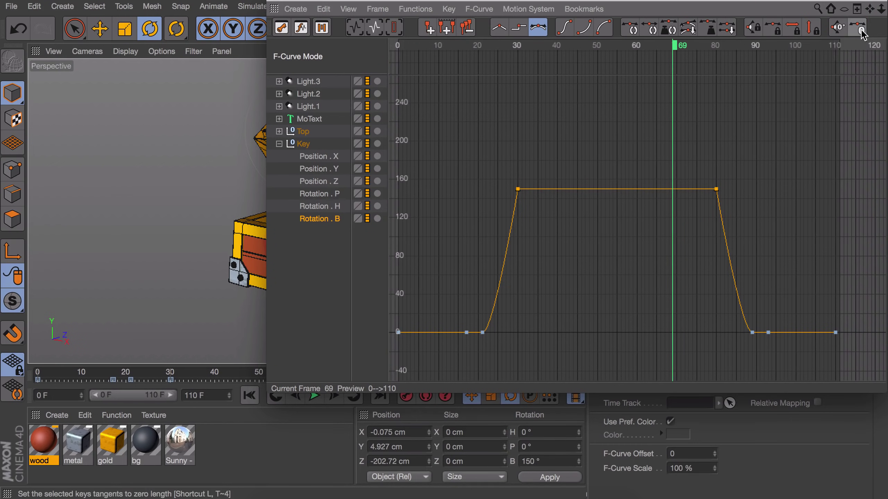
pyautogui.click(704, 228)
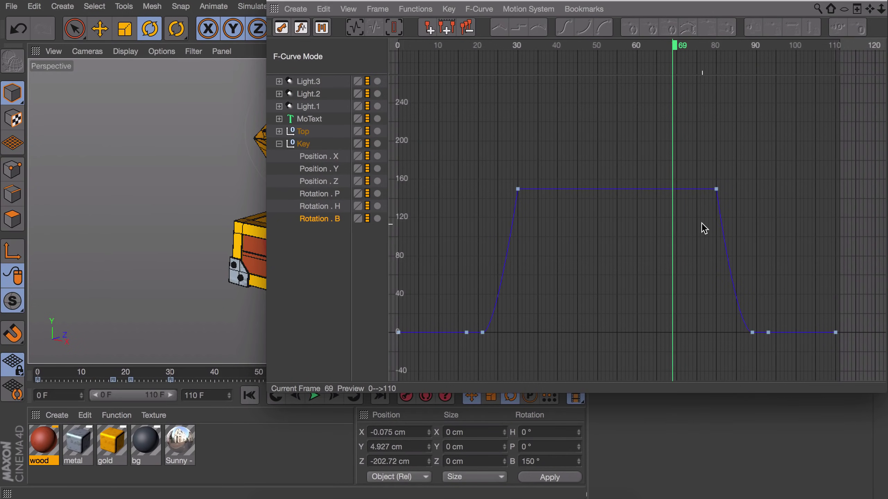
pyautogui.click(277, 1)
# - Play back the corrected key animation and render the viewport at frame 57
pyautogui.click(314, 395)
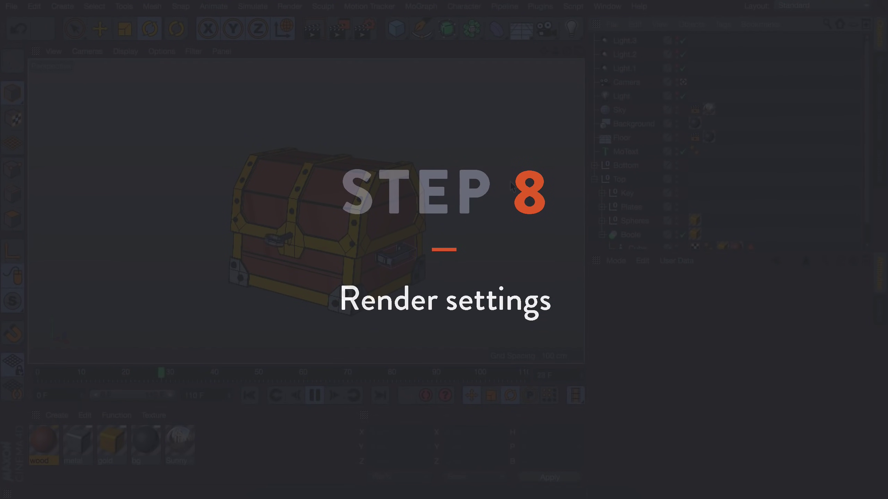
pyautogui.hotkey('ctrl', 'r')
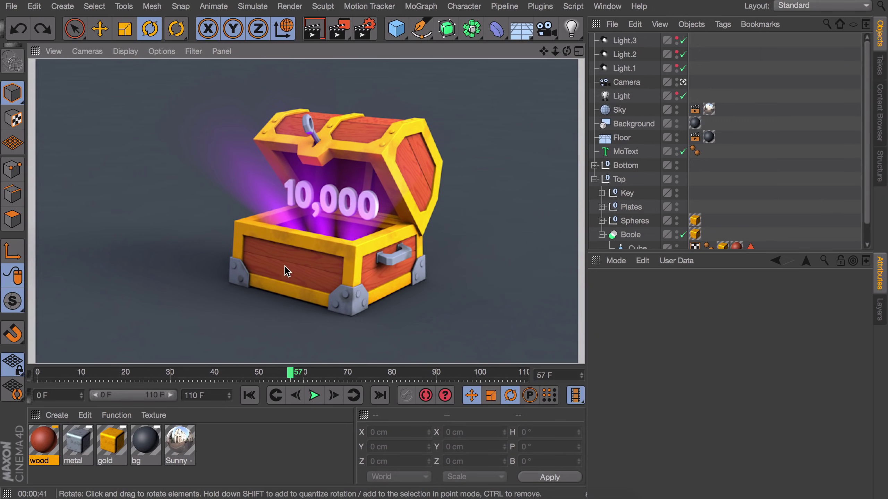
# - In the render settings' Global Illumination, set the Primary Method to Quasi-Monte Carlo (QMC) and the Secondary Method to Radiosity Maps
pyautogui.click(366, 28)
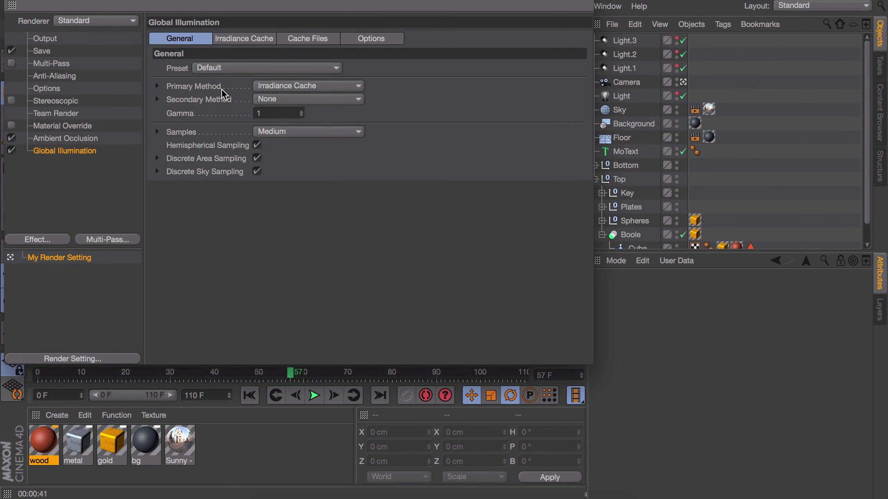
pyautogui.click(267, 87)
pyautogui.click(272, 101)
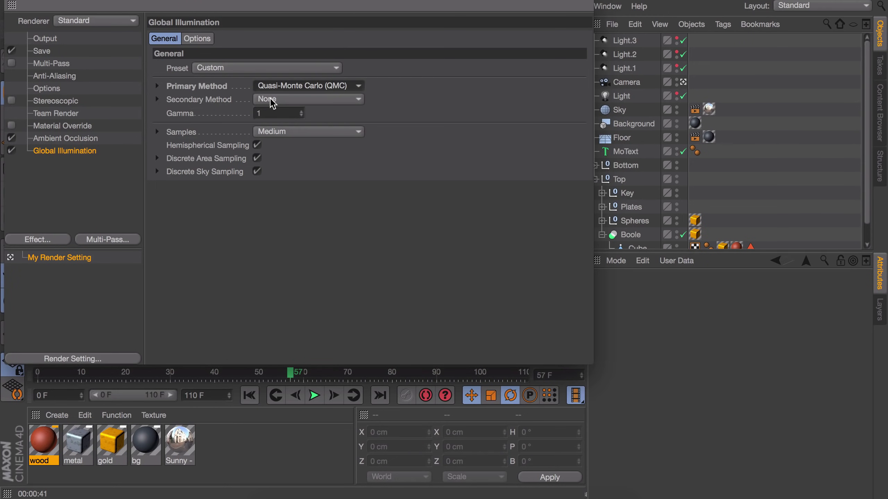
pyautogui.click(273, 101)
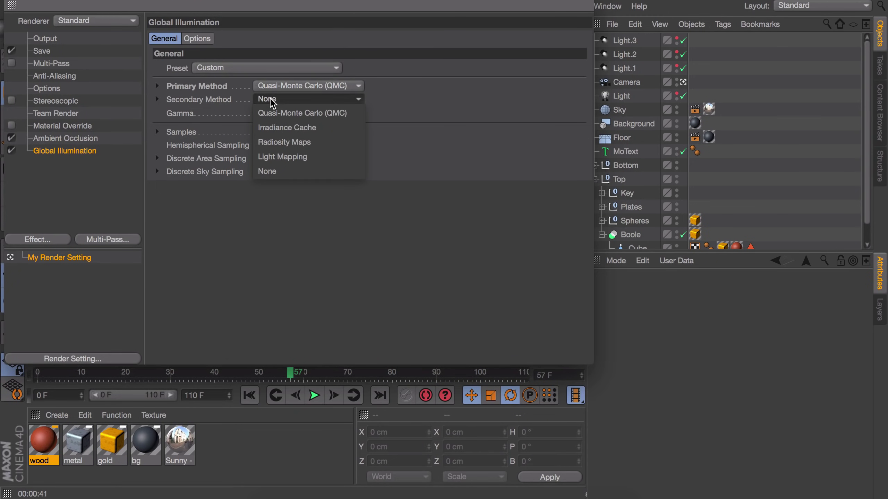
pyautogui.click(283, 141)
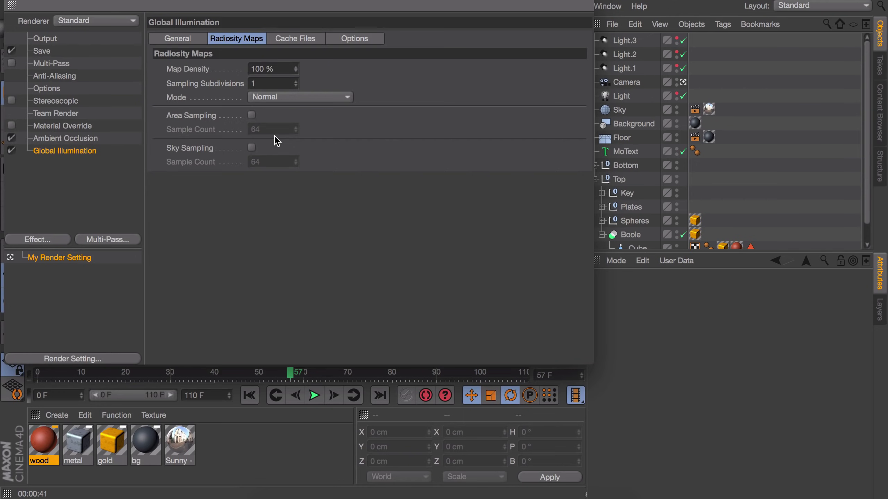
pyautogui.click(187, 41)
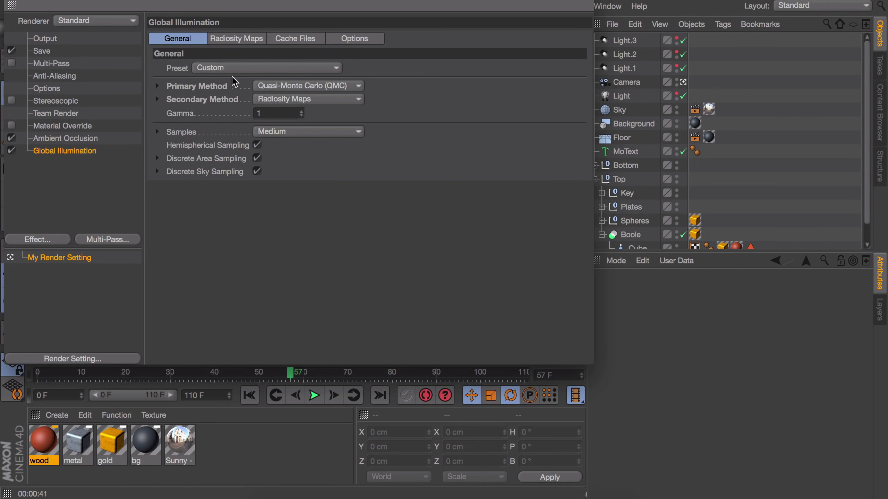
# - Switch the Global Illumination samples to Custom Sample Count and set the sample count to 24
pyautogui.click(158, 132)
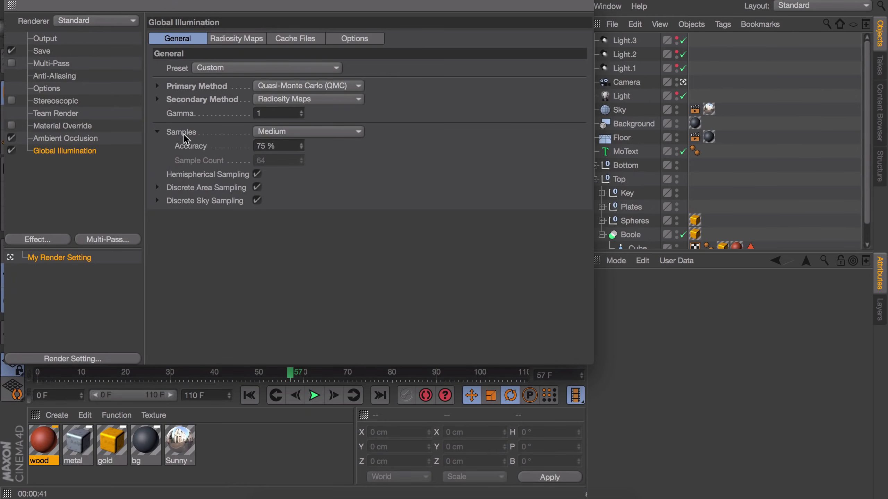
pyautogui.click(280, 132)
pyautogui.click(282, 145)
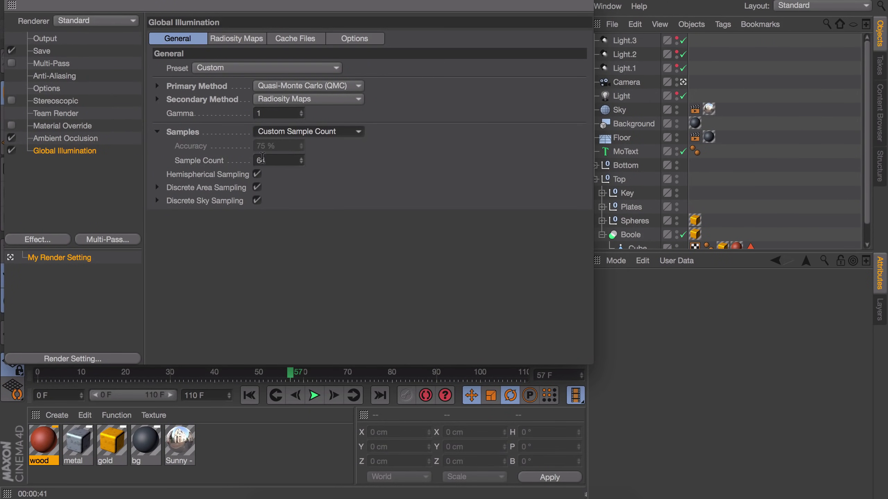
pyautogui.doubleClick(262, 160)
pyautogui.write('24')
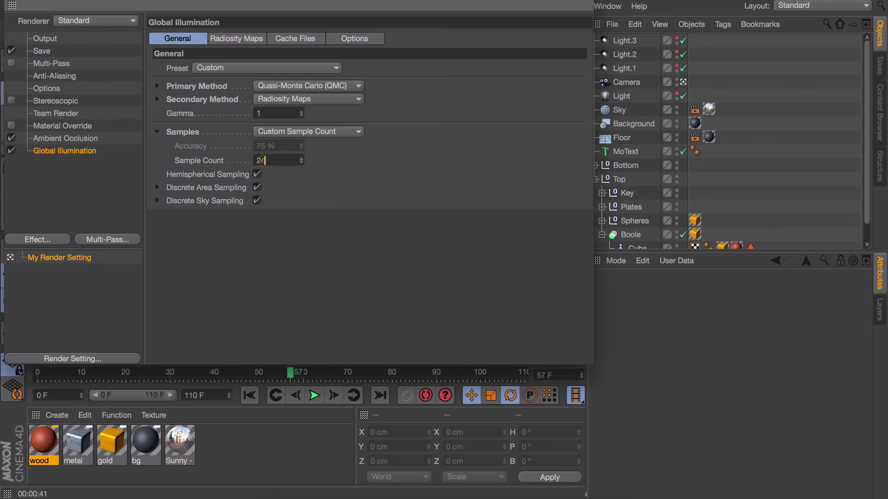
pyautogui.press('Return')
# - Set the Map Density of the Global Illumination radiosity maps to 50 %
pyautogui.click(228, 39)
pyautogui.doubleClick(271, 69)
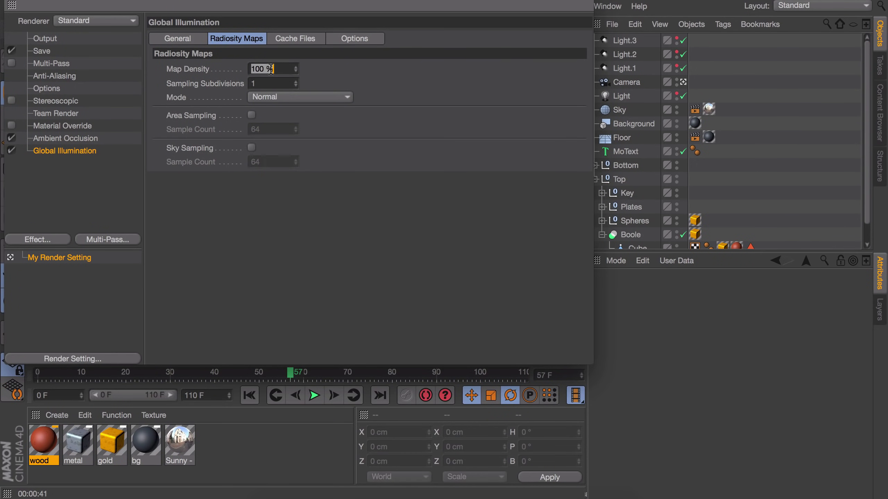
pyautogui.write('50')
pyautogui.press('Return')
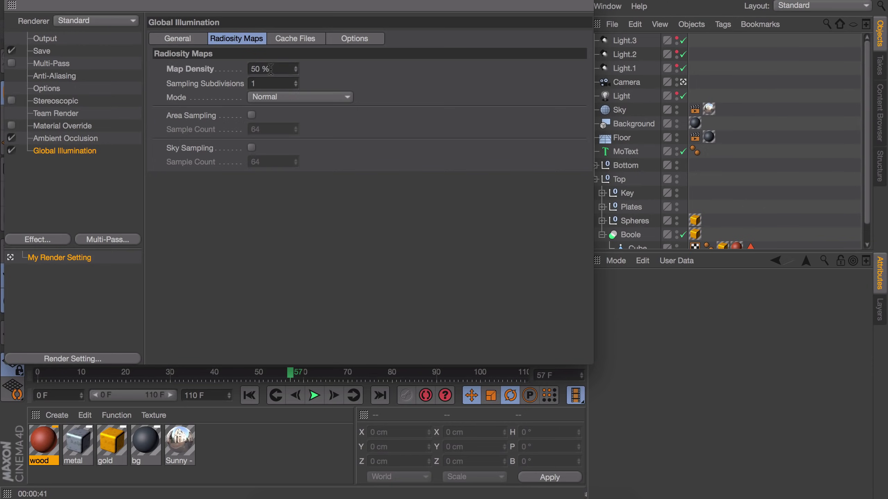
pyautogui.click(180, 39)
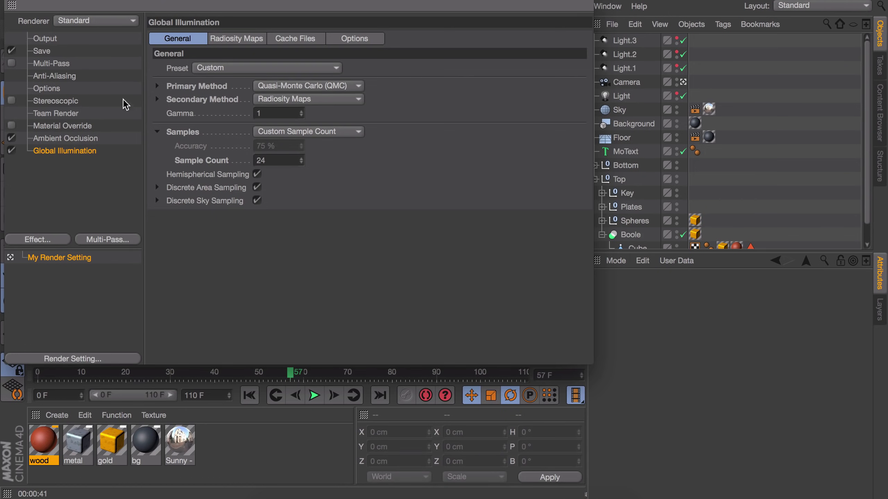
# - Change the renderer to Physical, close the render settings and render the chest in the viewport at frame 57
pyautogui.click(89, 21)
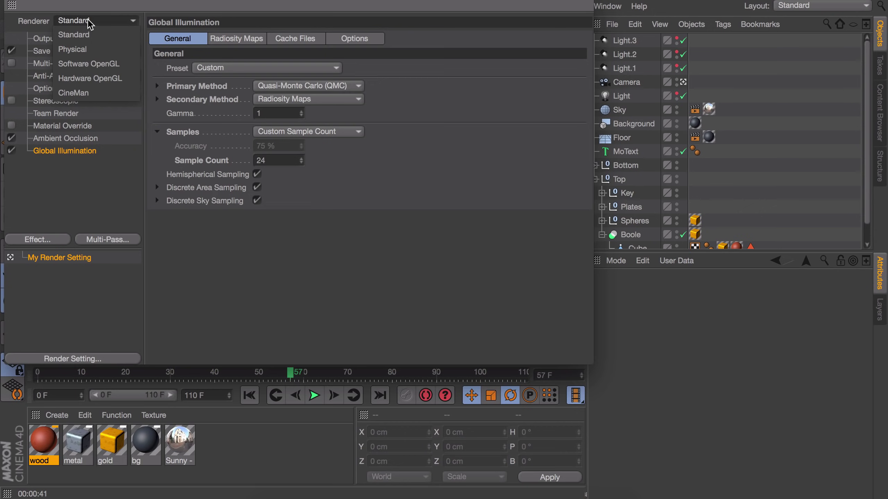
pyautogui.click(75, 49)
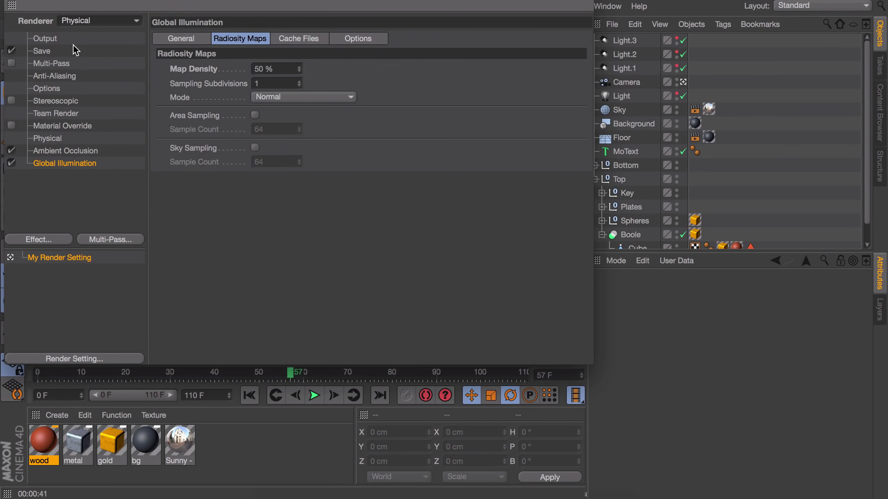
pyautogui.click(12, 1)
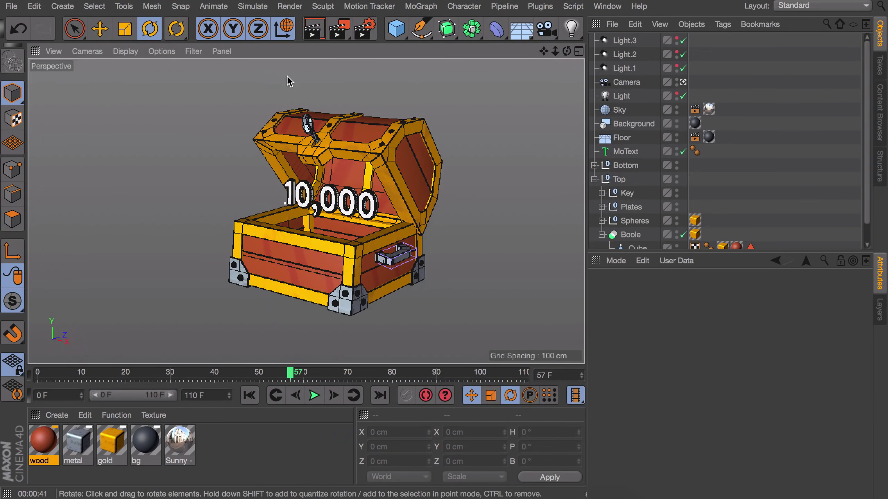
pyautogui.click(314, 28)
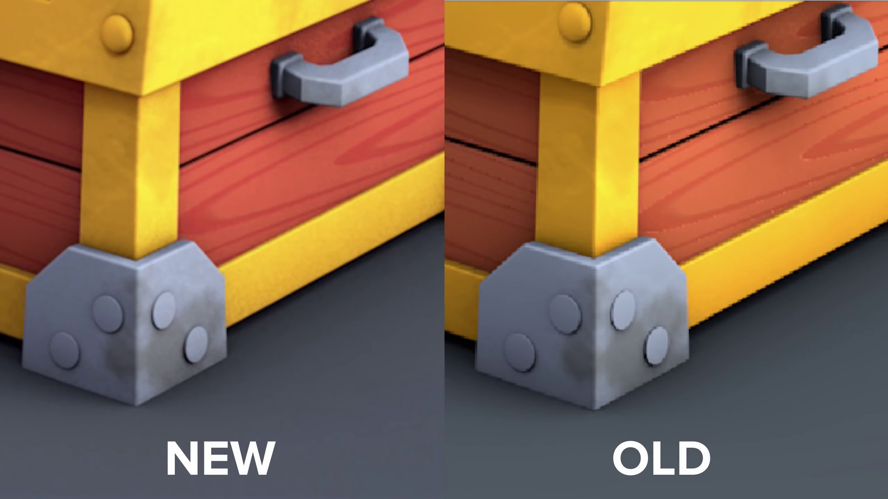